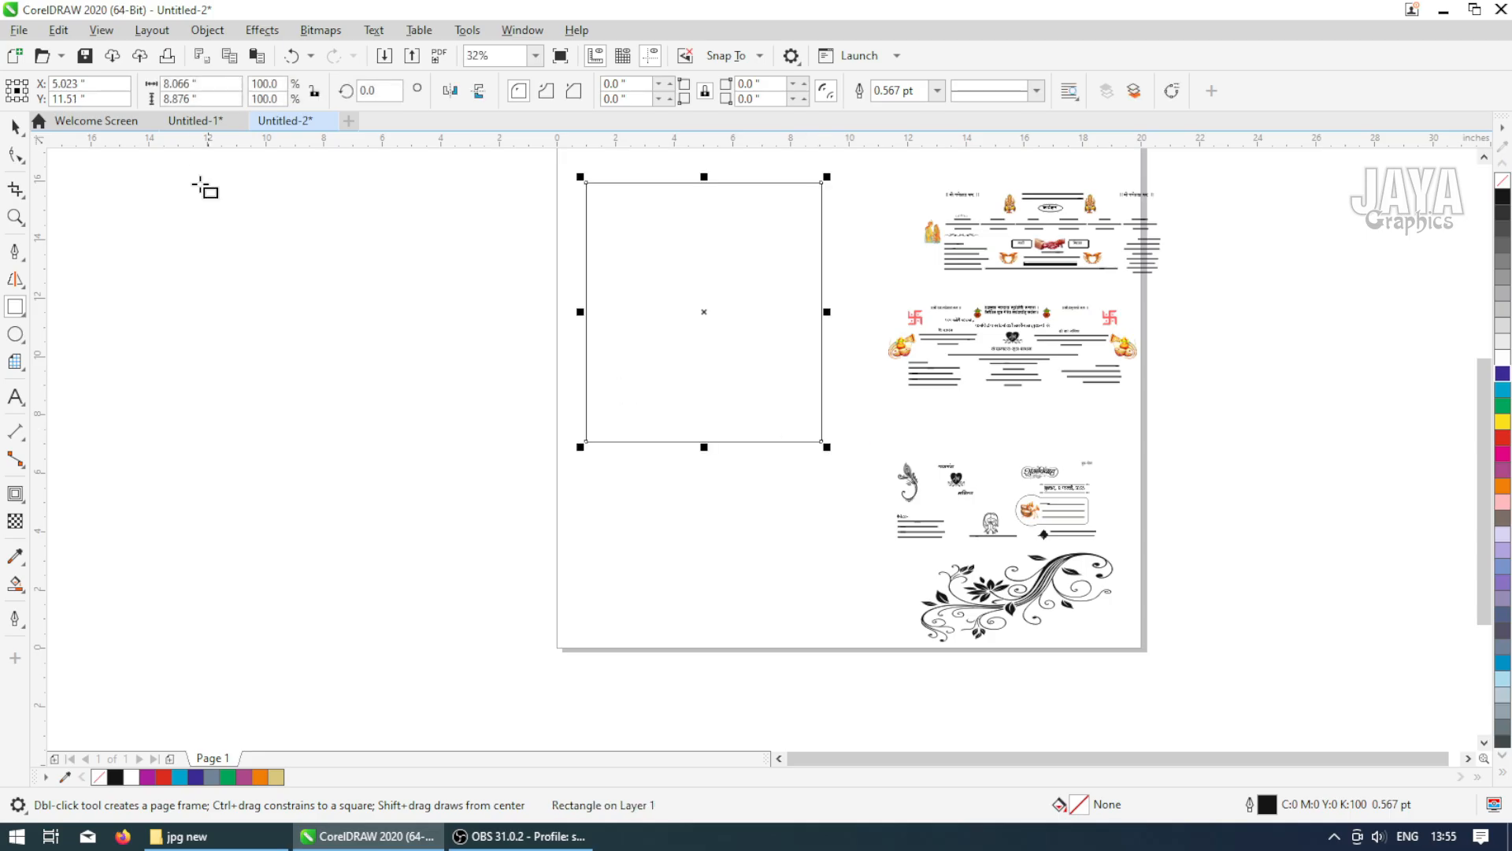
Fill the selected page-sized rectangle with pale yellow
click(178, 84)
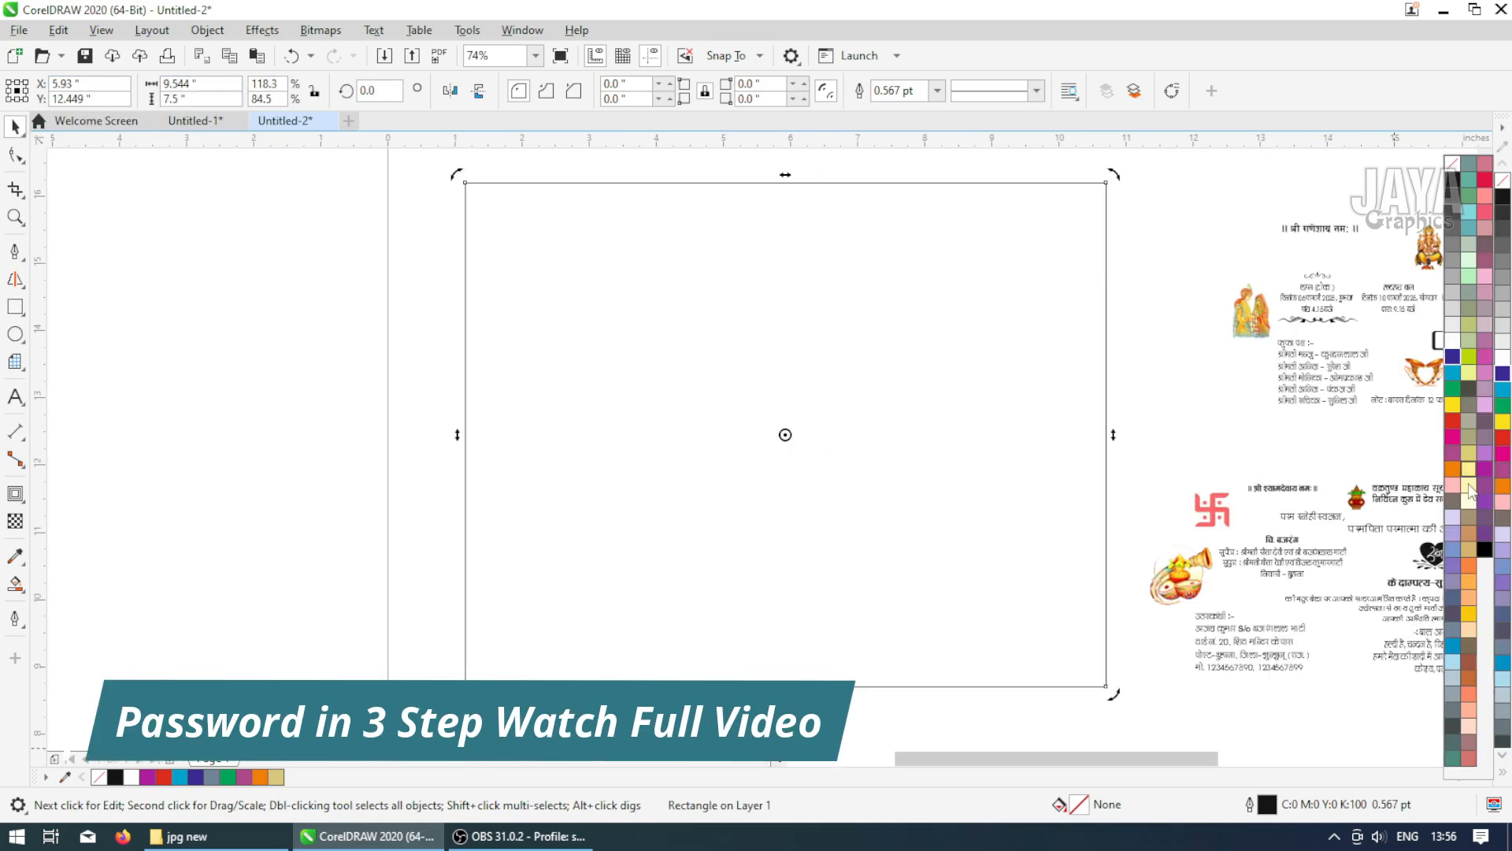
click(1468, 489)
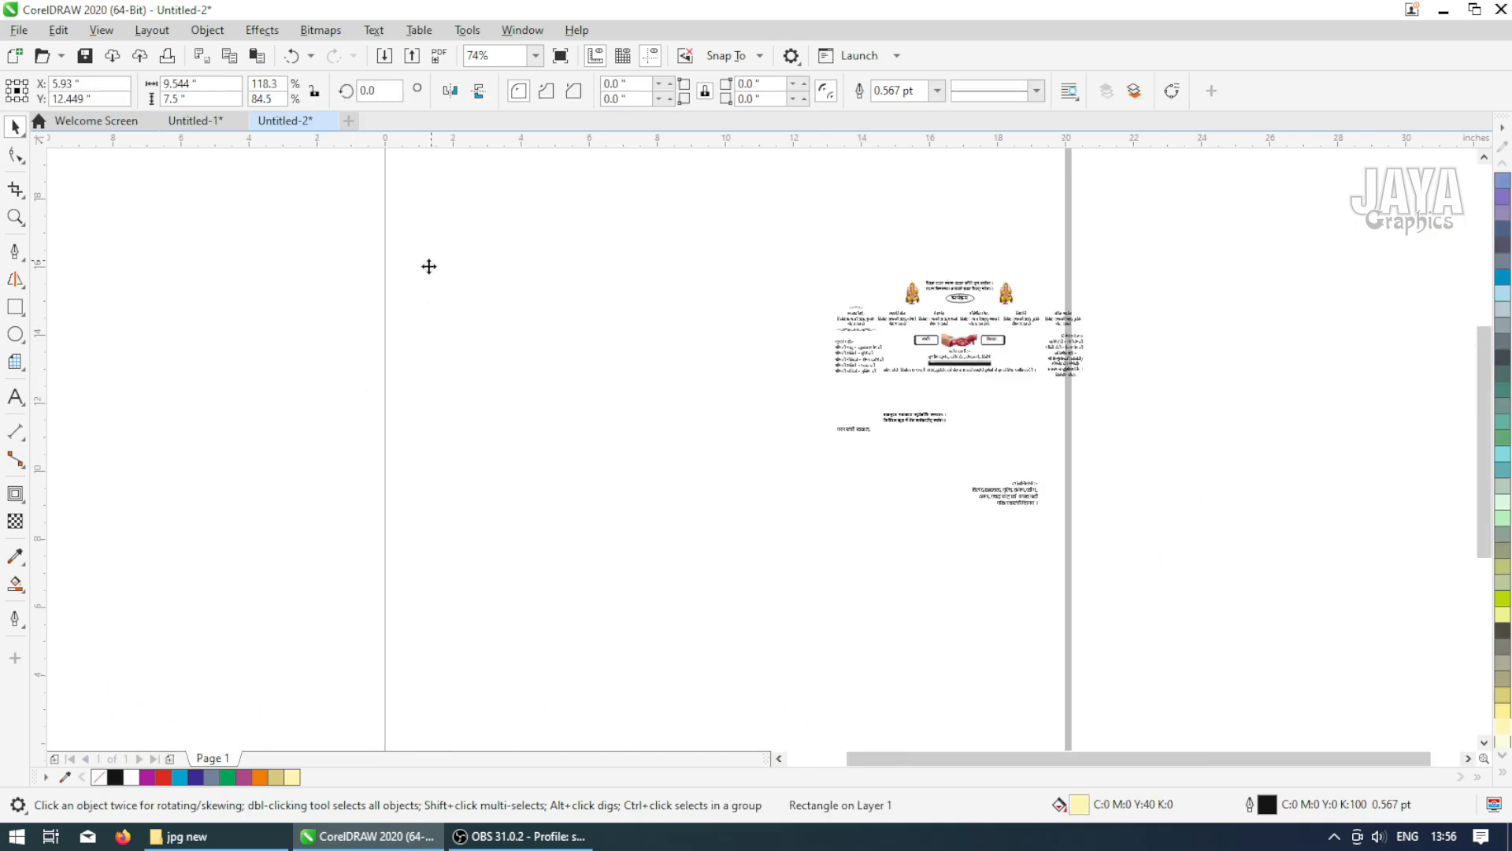
Draw a wide rectangle about 10.6 by 3.7 inches across the middle of the yellow rectangle
key(z)
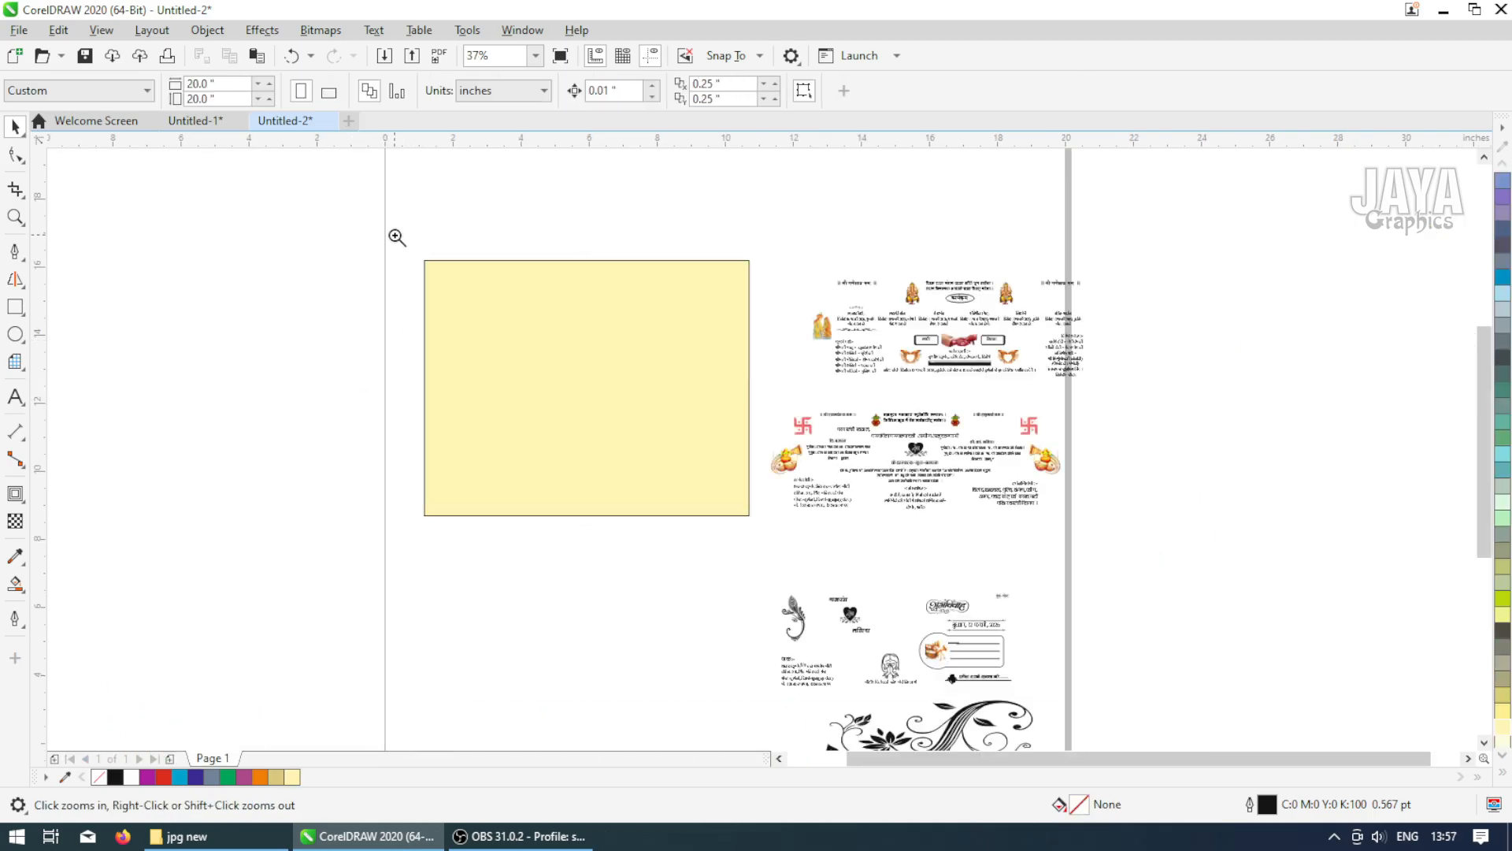
drag(394, 235, 786, 555)
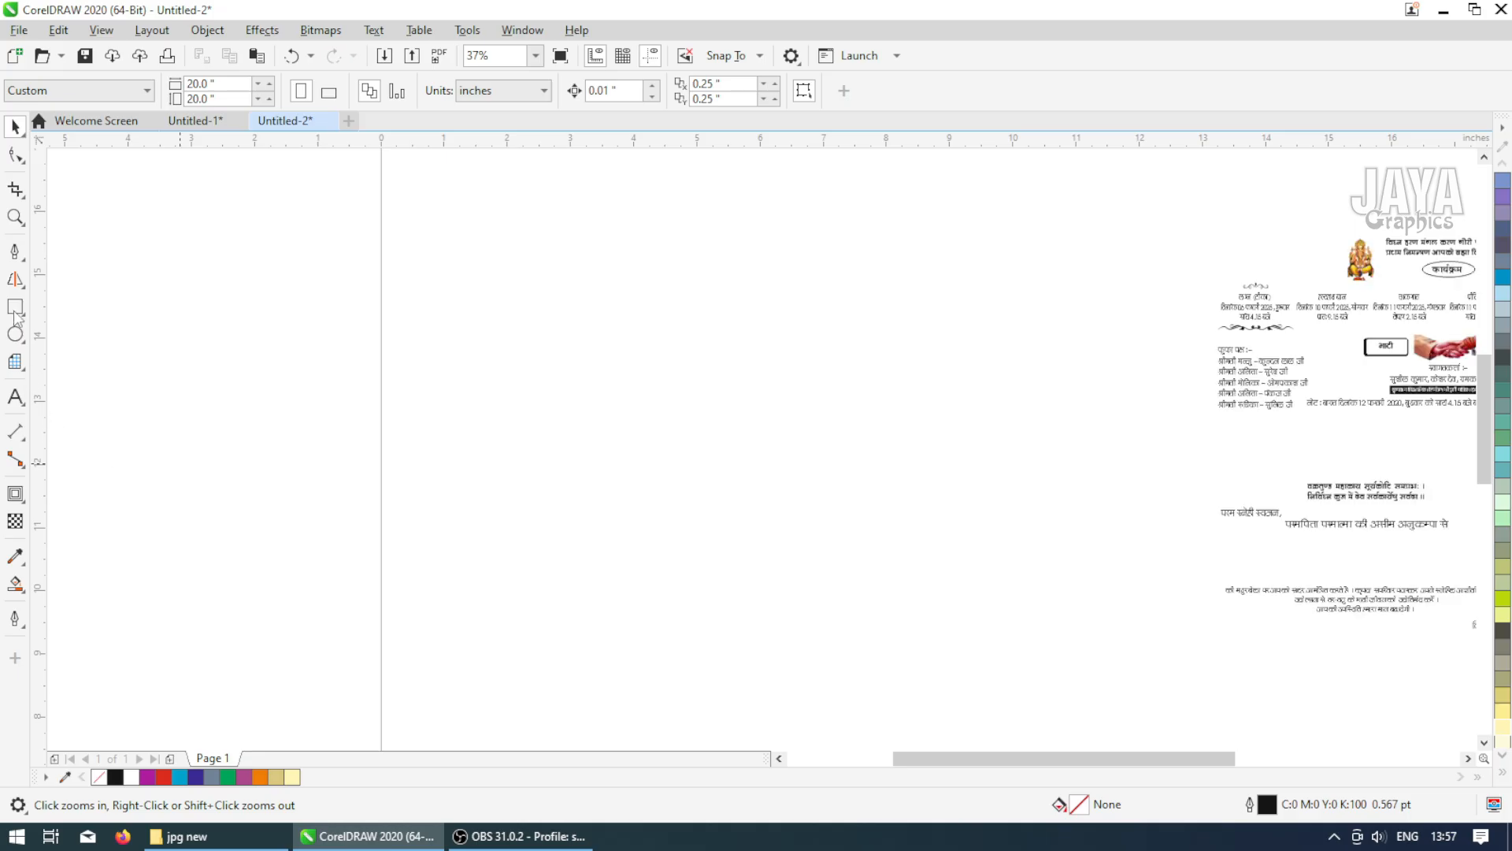
click(14, 309)
drag(393, 319, 1066, 552)
click(19, 128)
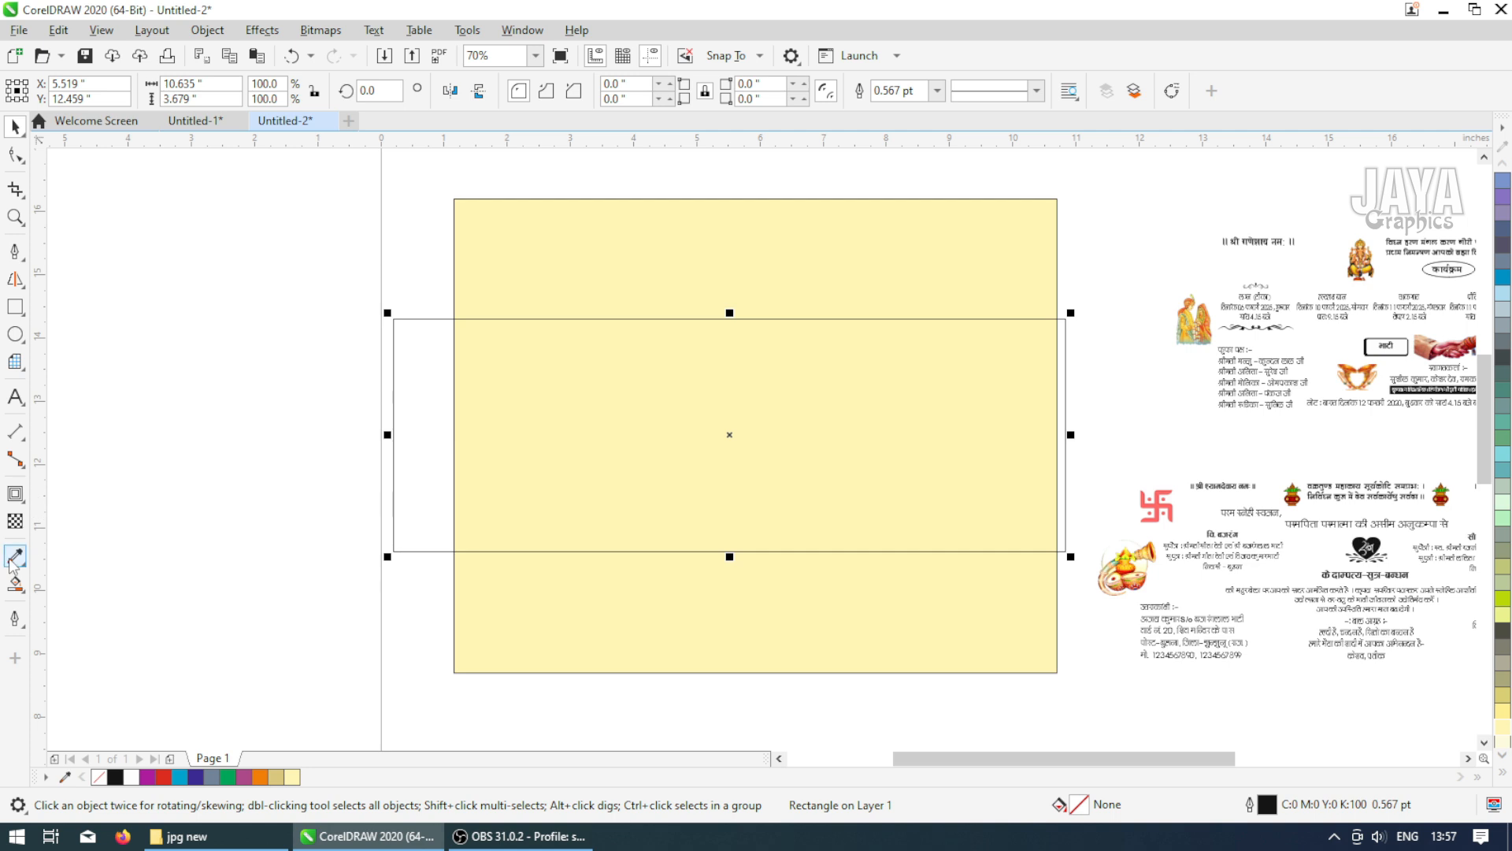
Fill the new rectangle red and set its height to 2.08 inches
click(1503, 774)
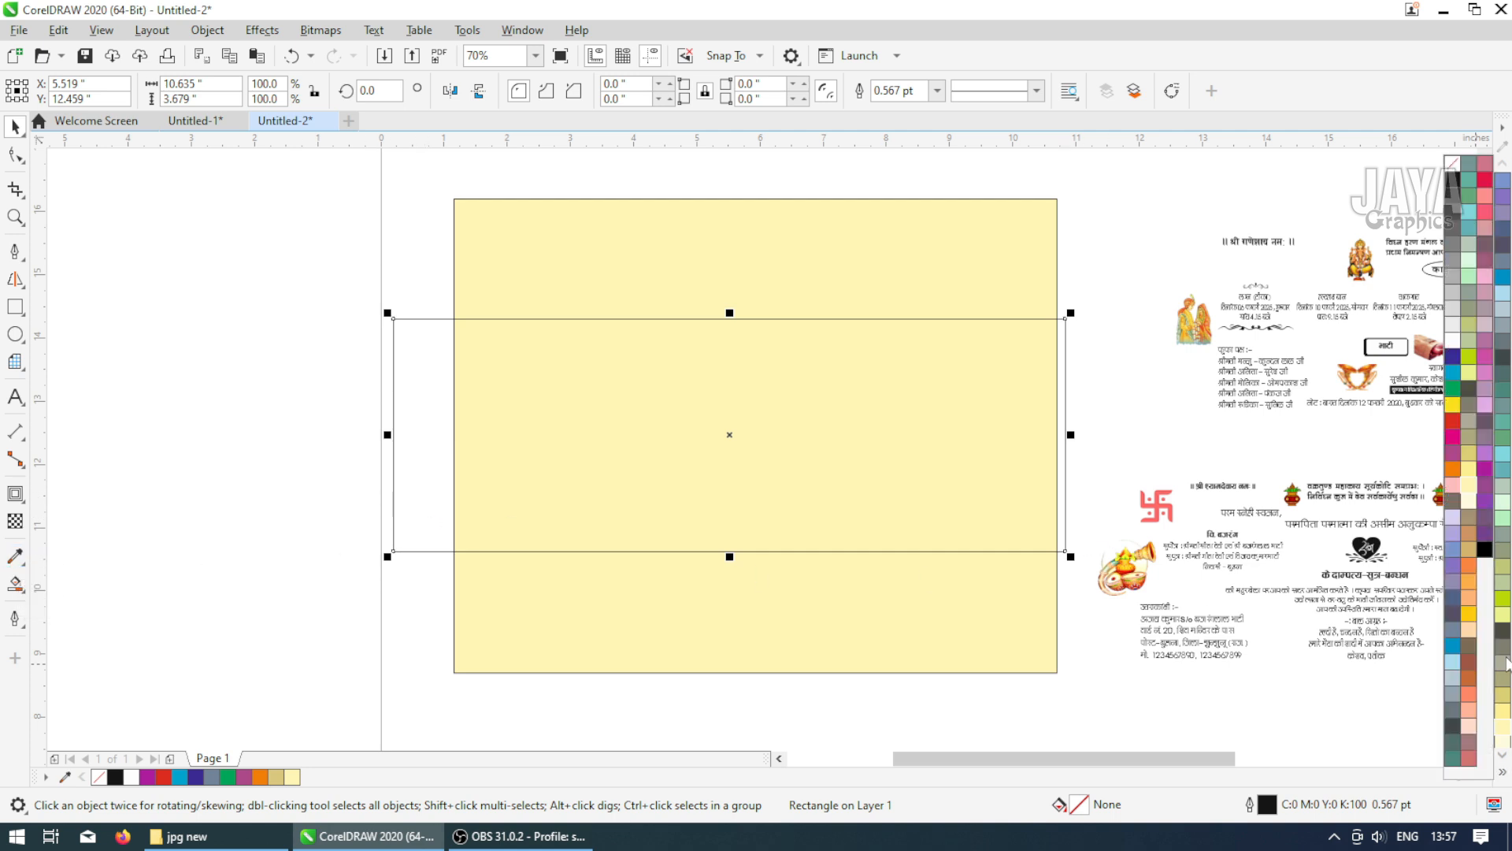
click(1453, 424)
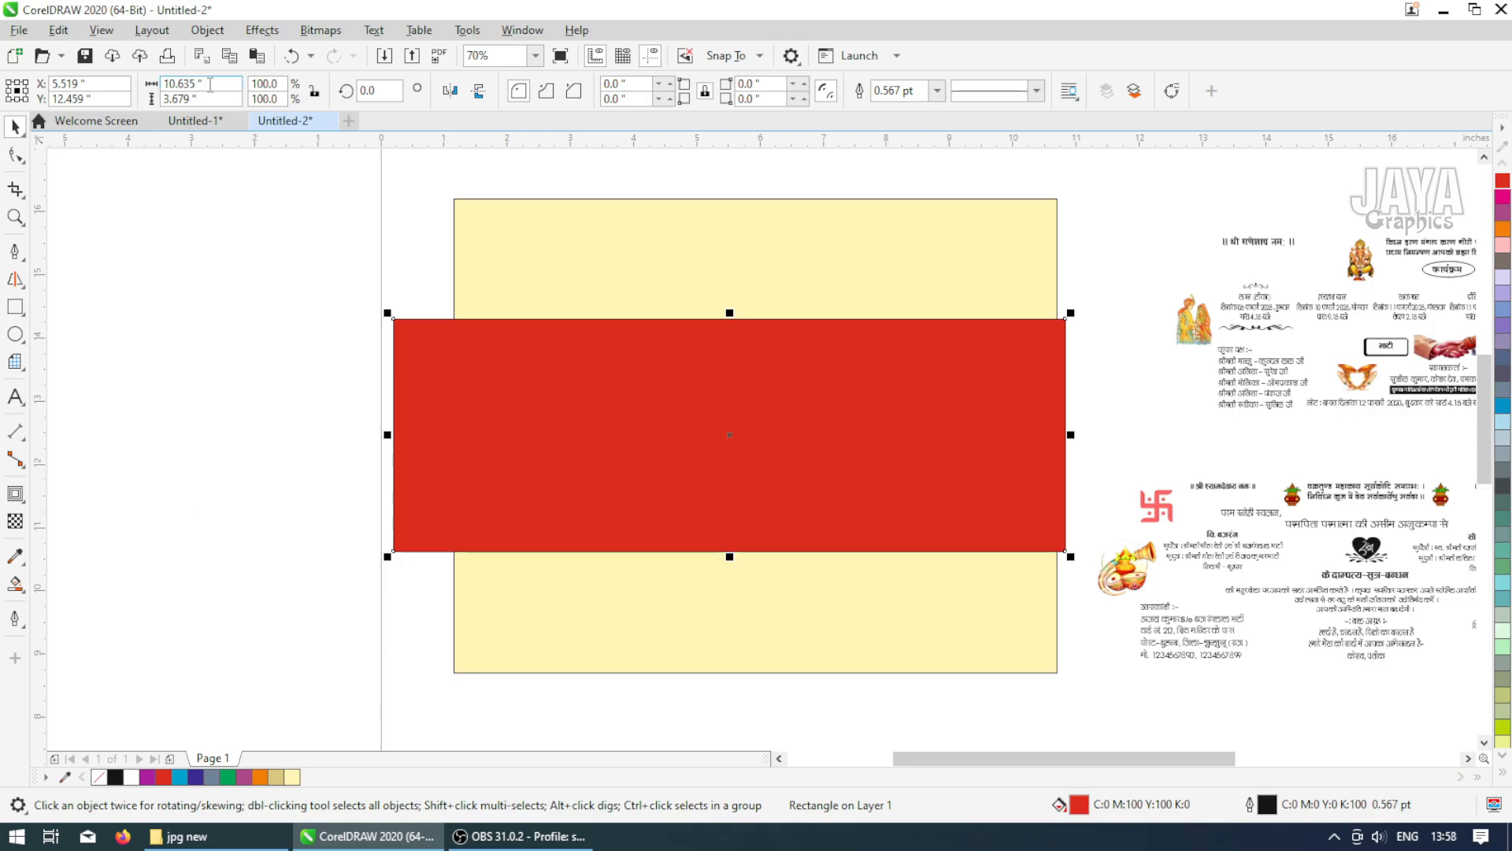
drag(207, 99, 143, 109)
text(2.08)
key(Return)
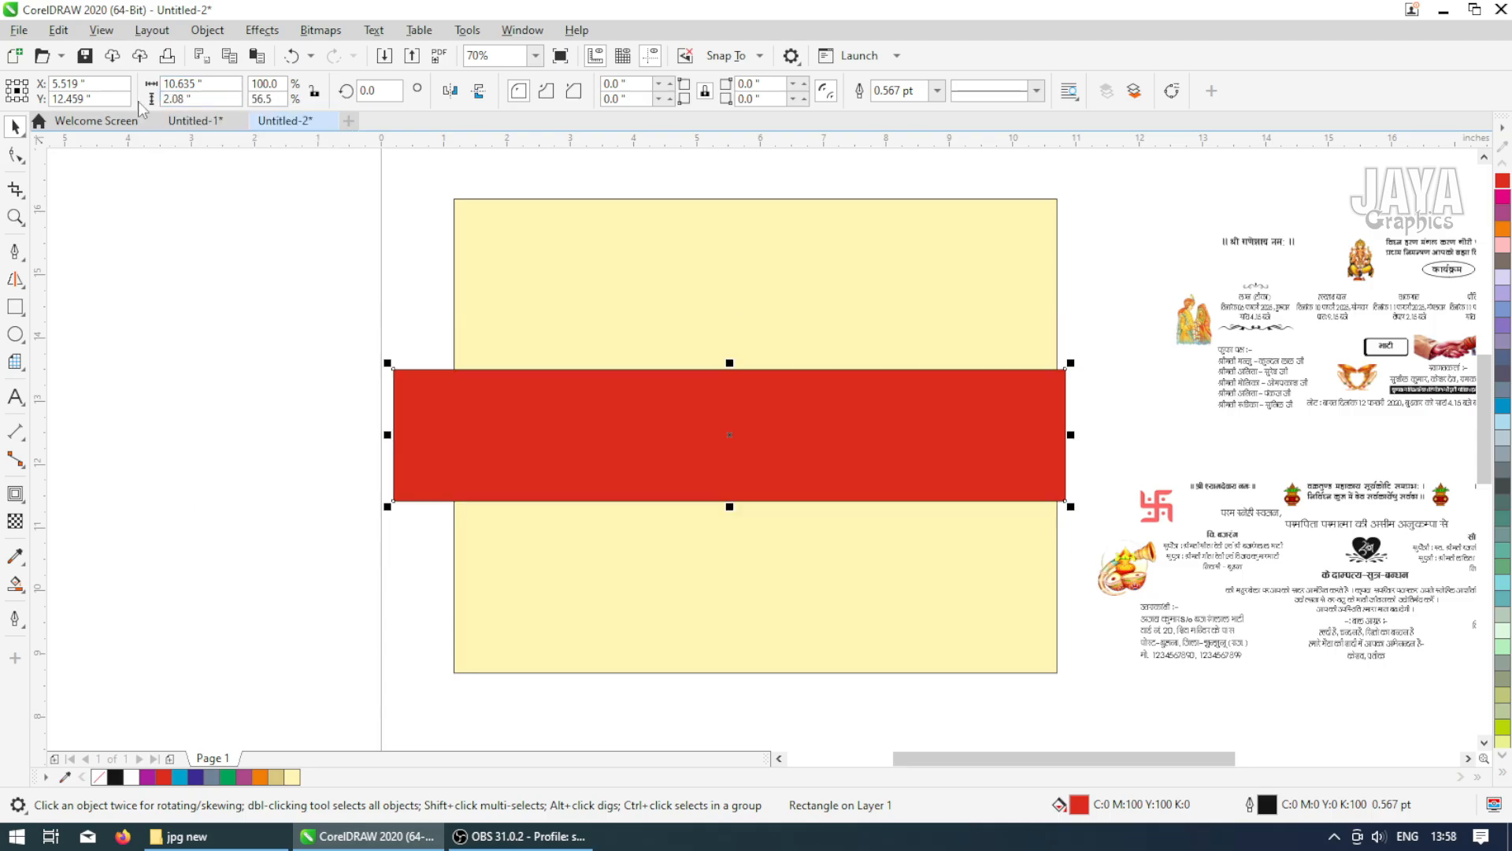
Stretch the red band's left and right sides to extend just past the yellow rectangle's edges
drag(388, 435, 454, 449)
drag(1076, 438, 1070, 435)
shift+click(957, 304)
click(1054, 426)
Give the red band a 2.0 pt outline
click(937, 93)
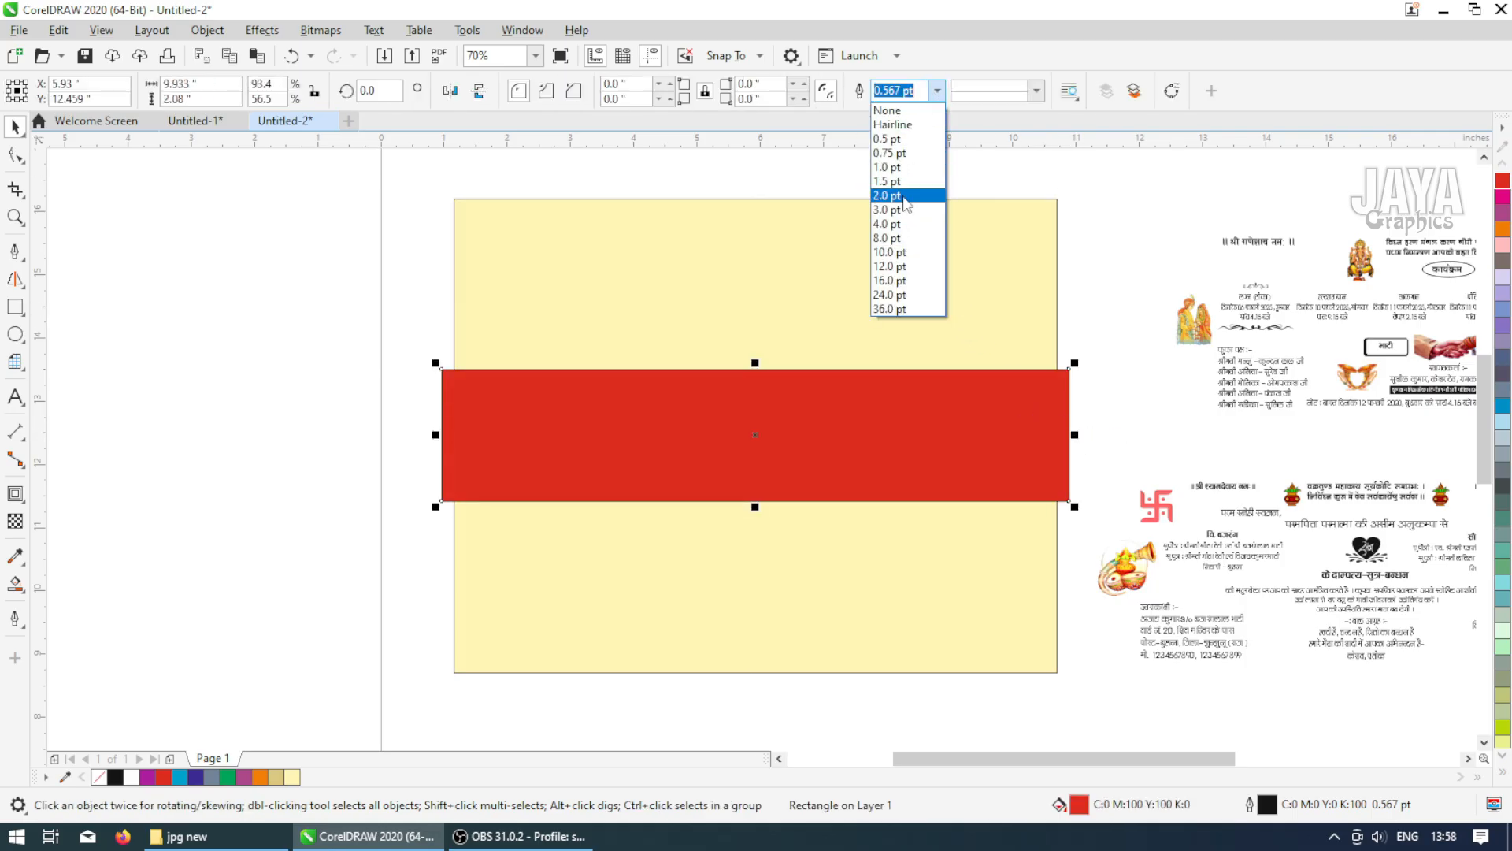
click(906, 198)
click(1506, 780)
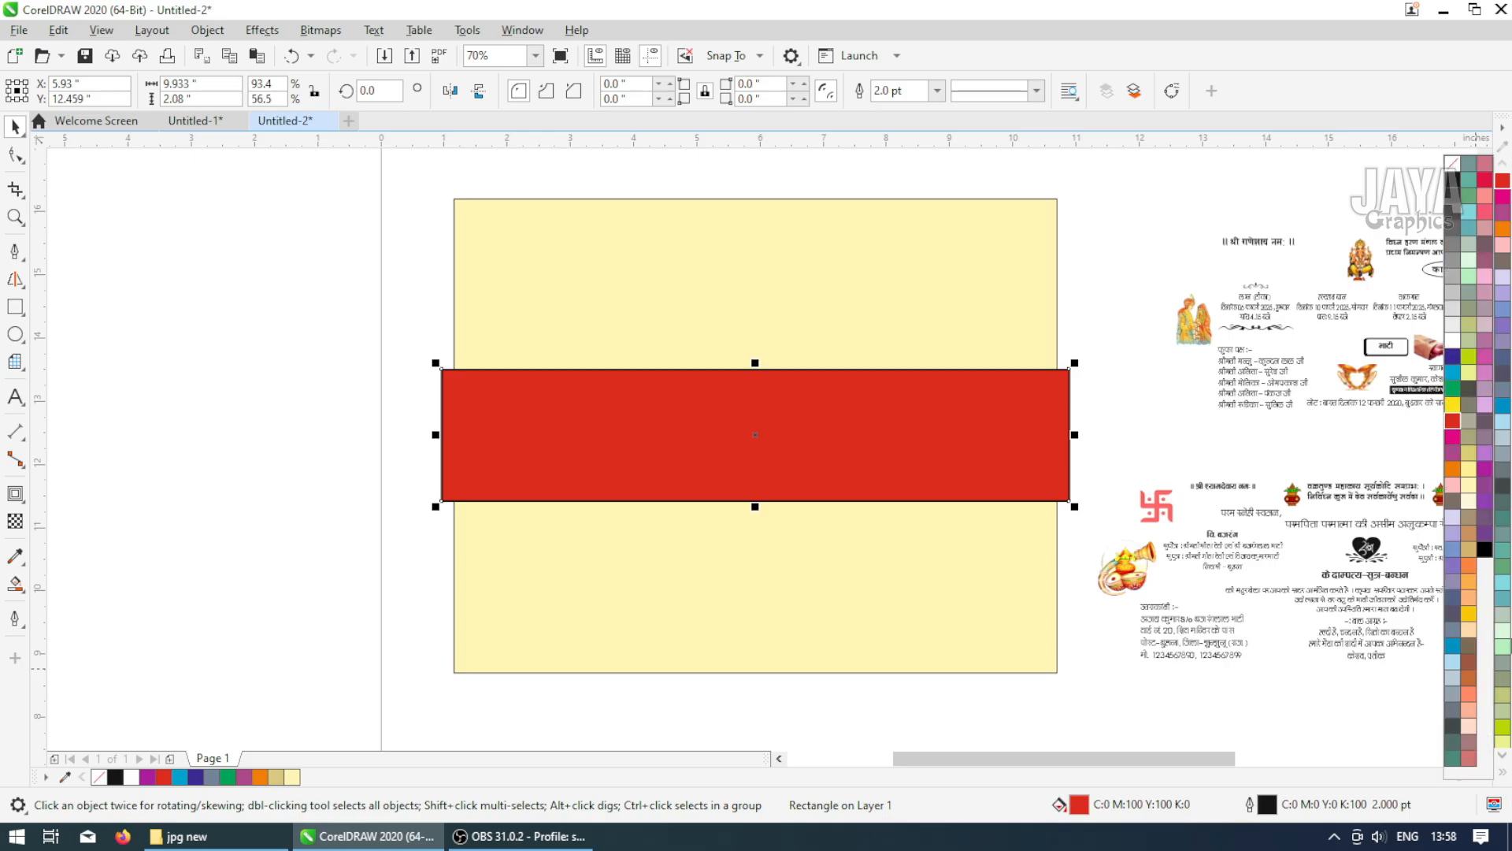
right_click(1453, 344)
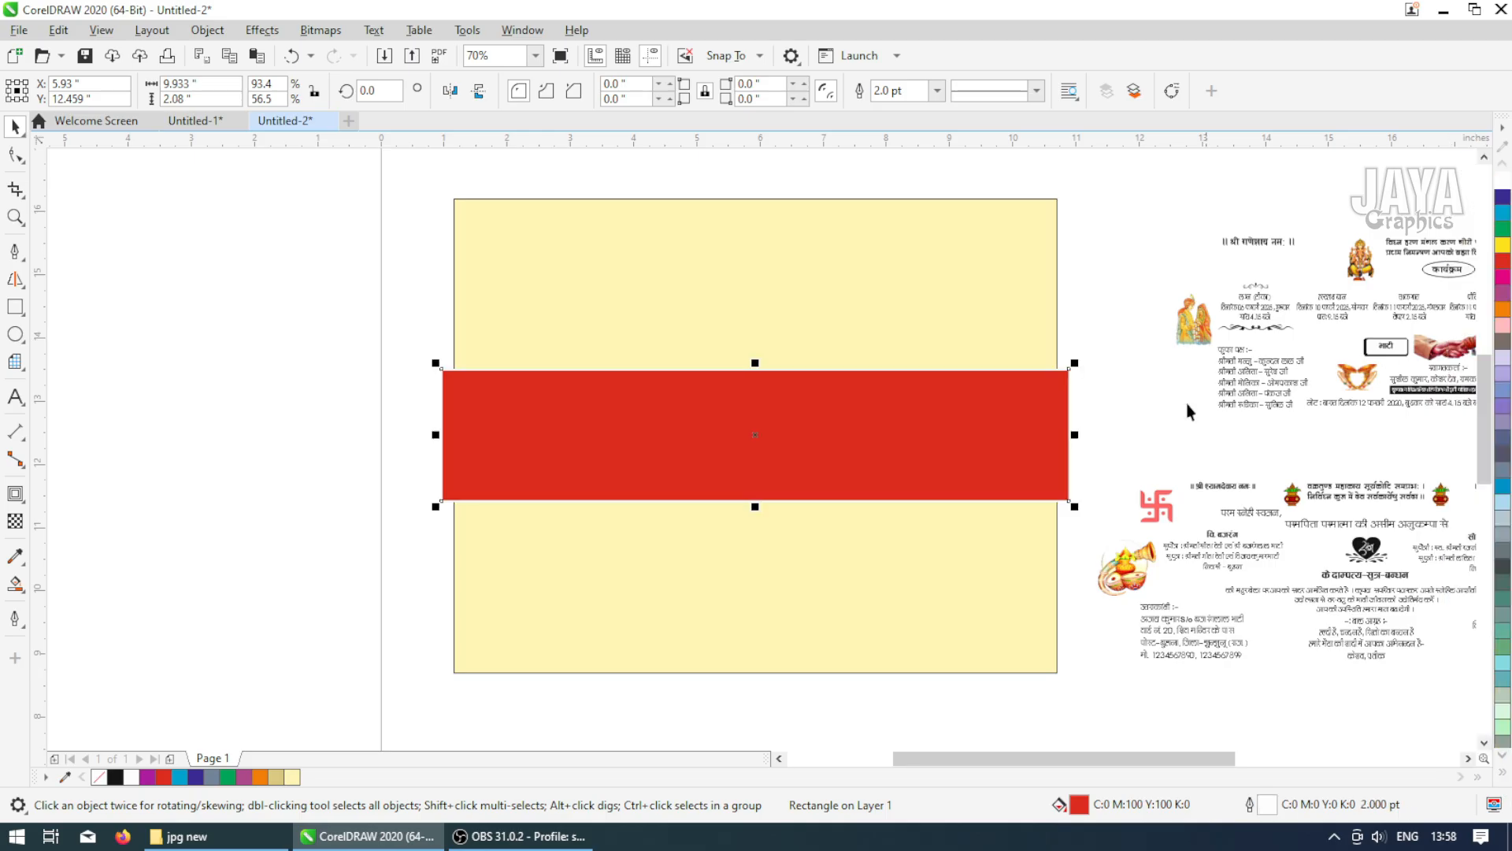
shift+click(802, 334)
click(533, 418)
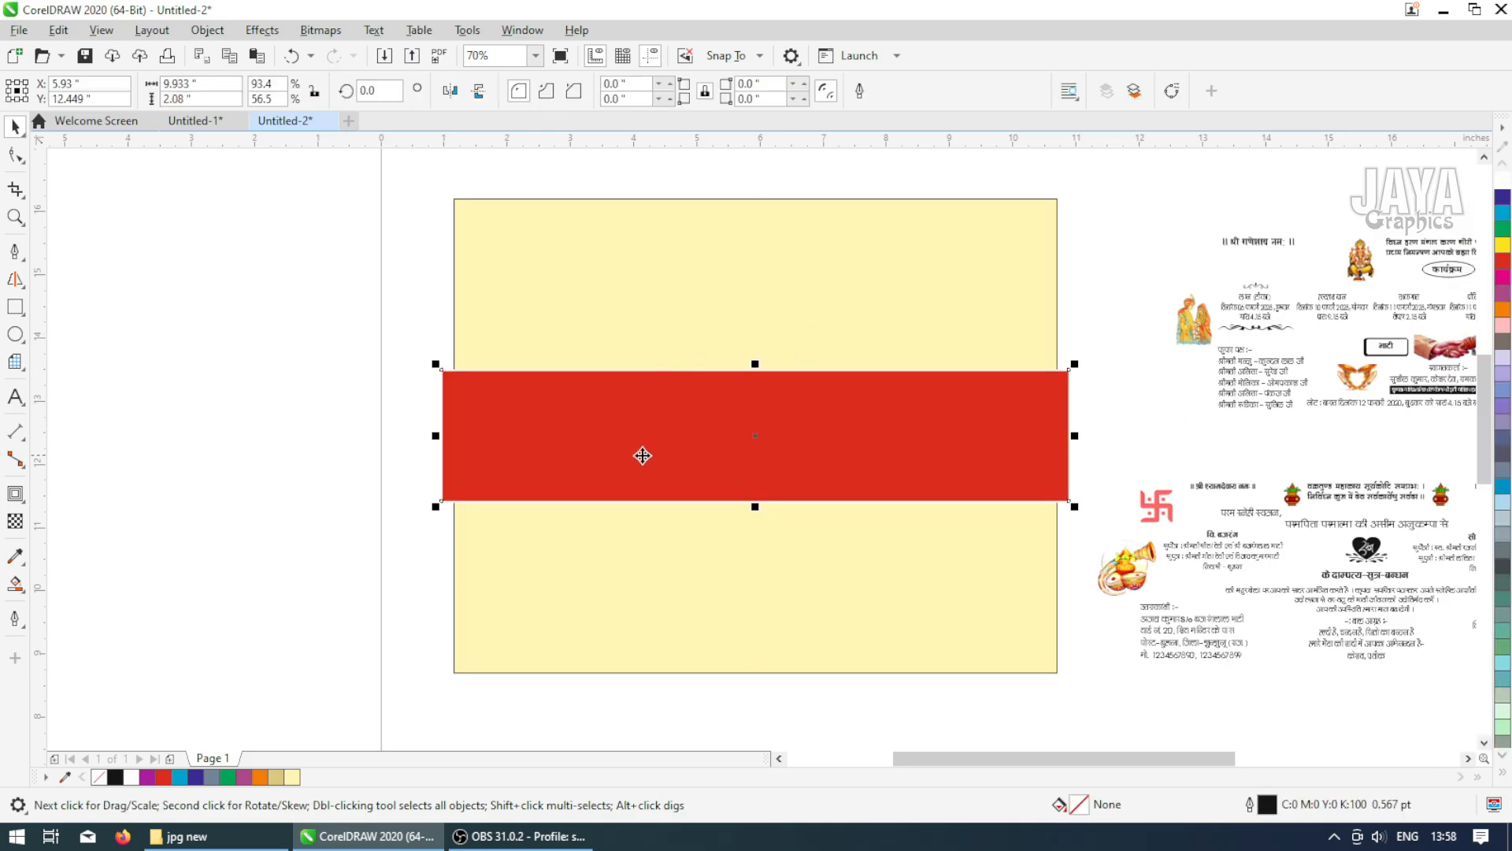
Place the red band inside the yellow rectangle as a PowerClip
click(207, 30)
mouse_move(441, 102)
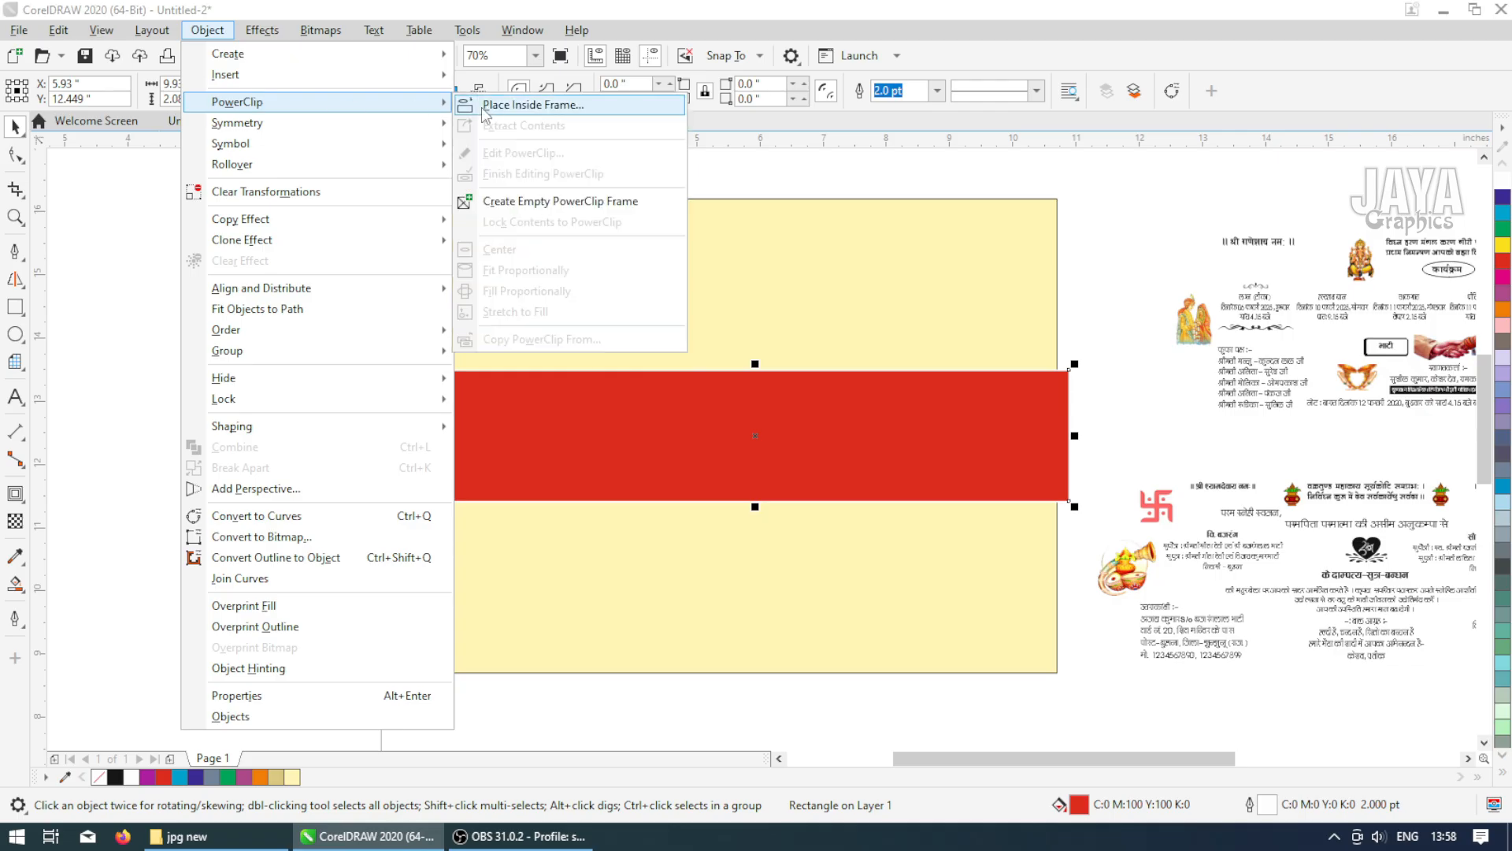
click(495, 104)
click(502, 281)
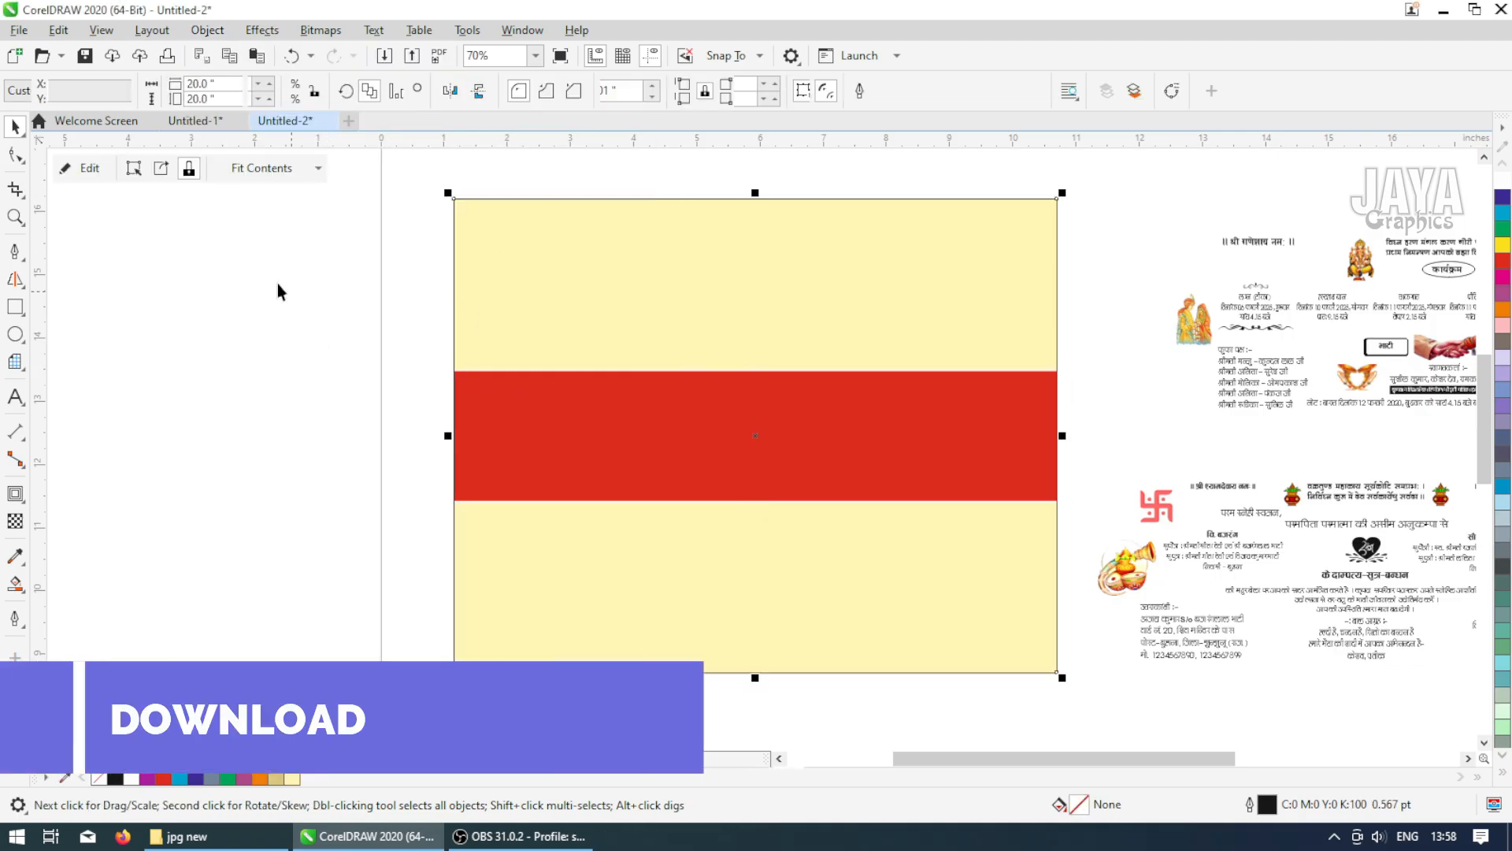
Edit the PowerClip contents and darken the red band's fill to C10 M100 Y100 K20
click(637, 435)
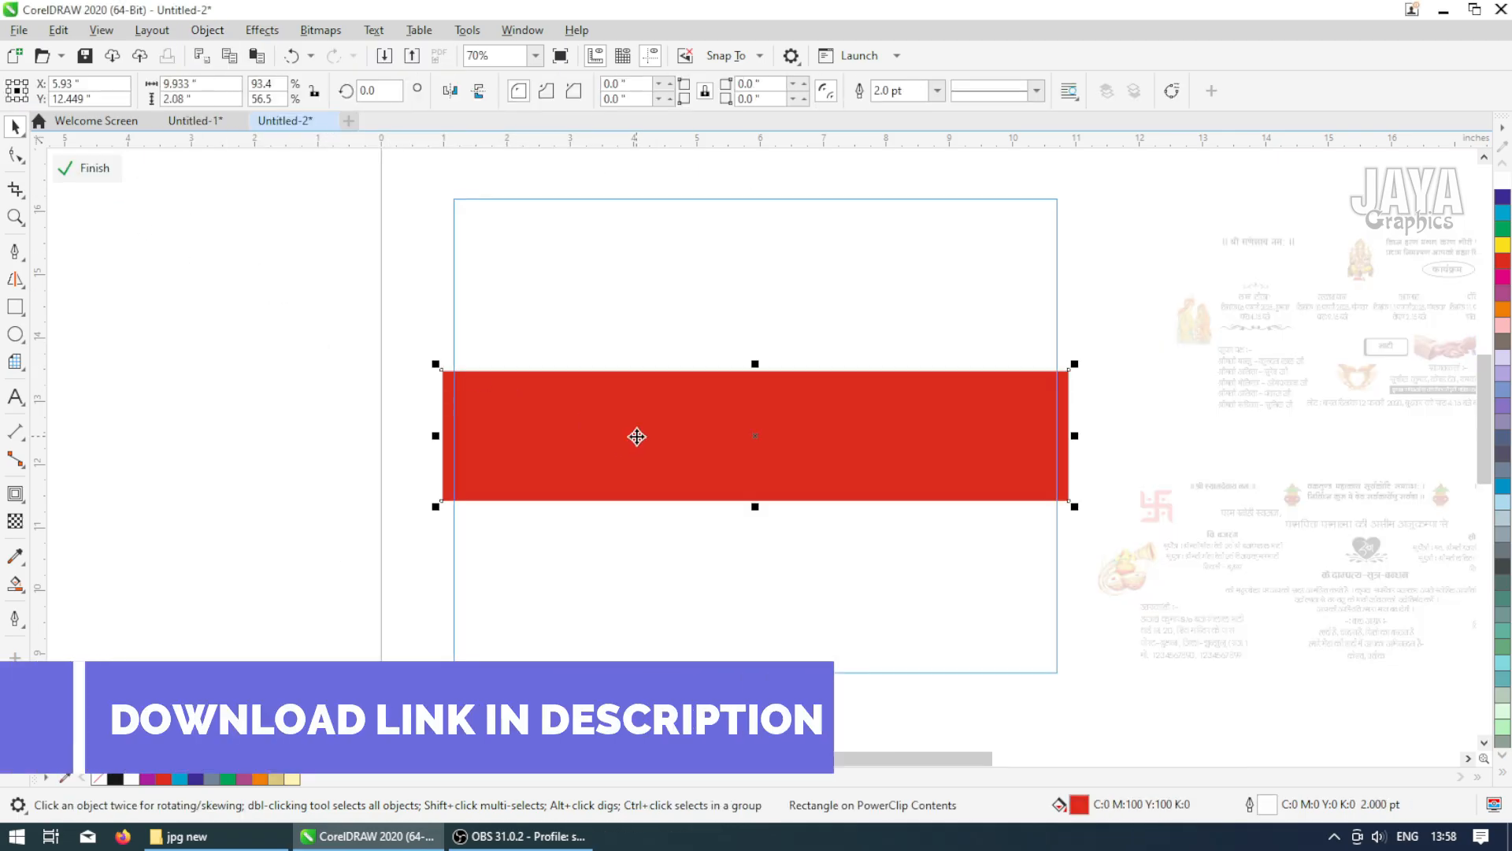
double_click(1079, 804)
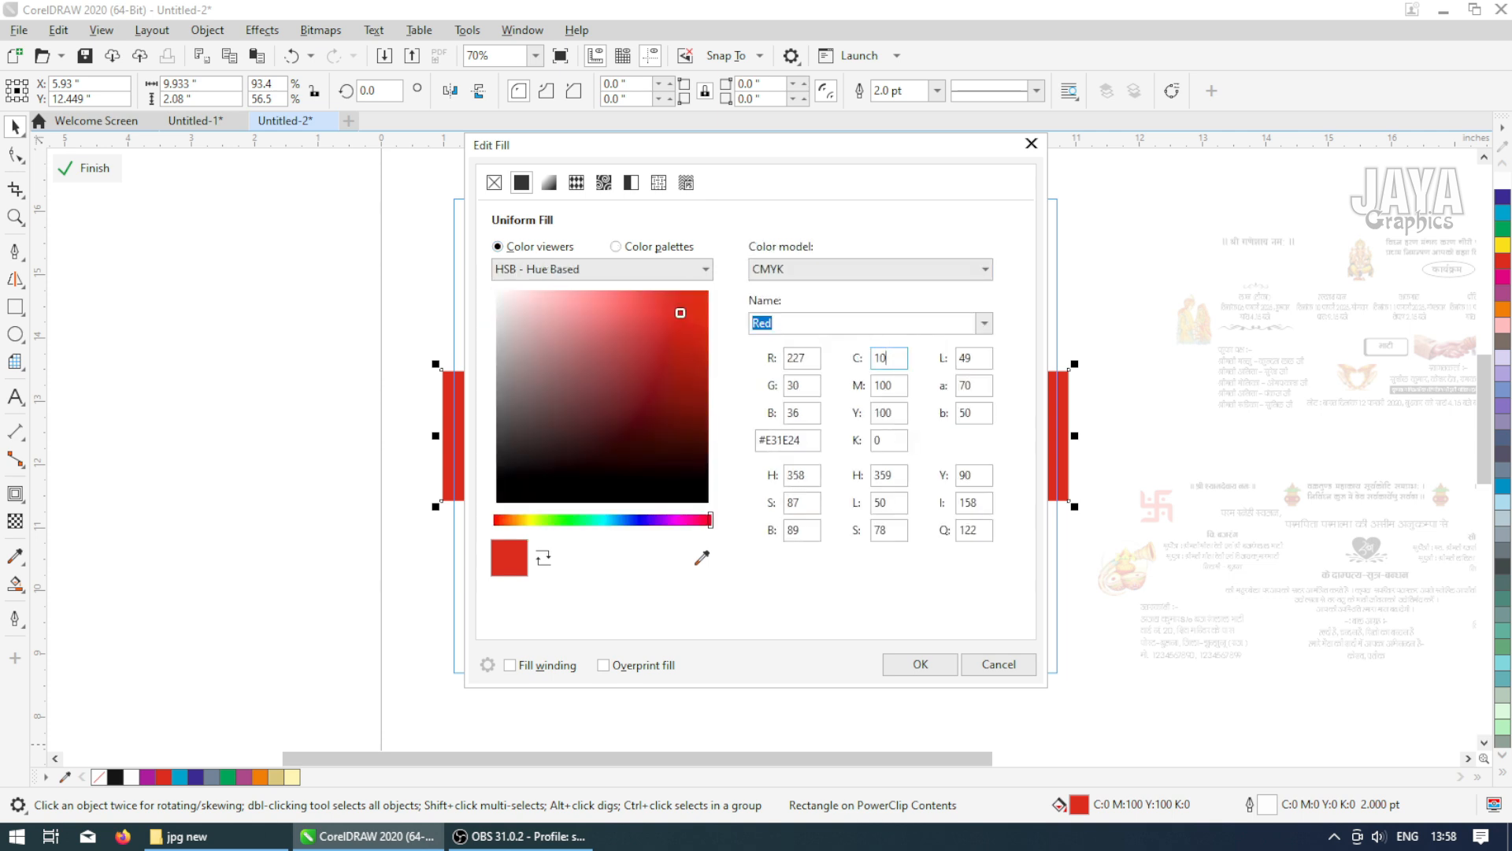
key(Tab)
key(Tab)
key(Tab)
text(20)
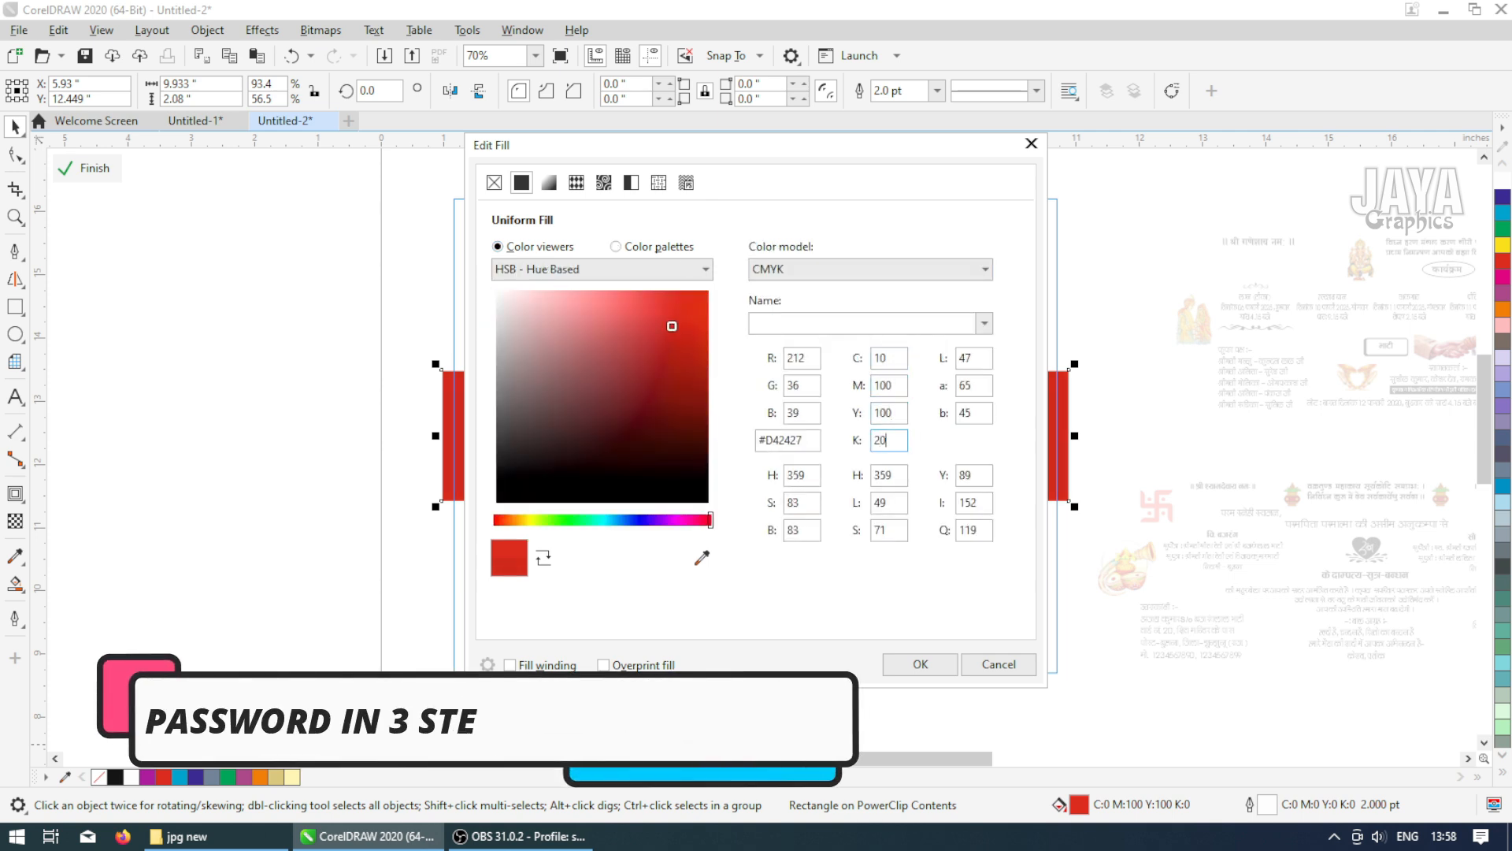
key(Return)
Draw a small circle about 0.13 inch wide at the frame's upper-left corner
click(404, 345)
key(F4)
key(F2)
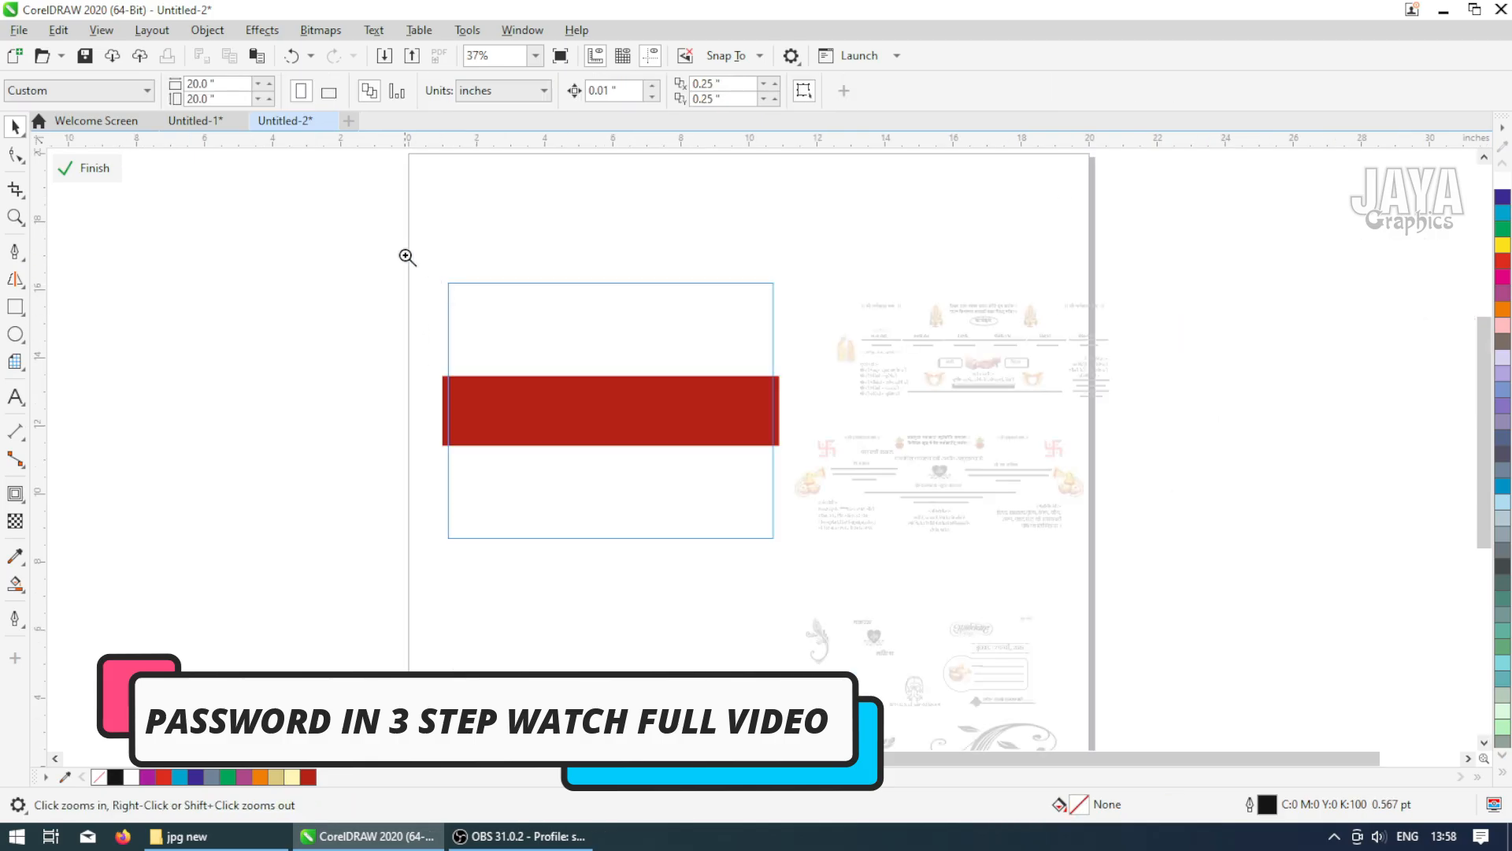
drag(405, 256, 800, 445)
key(F7)
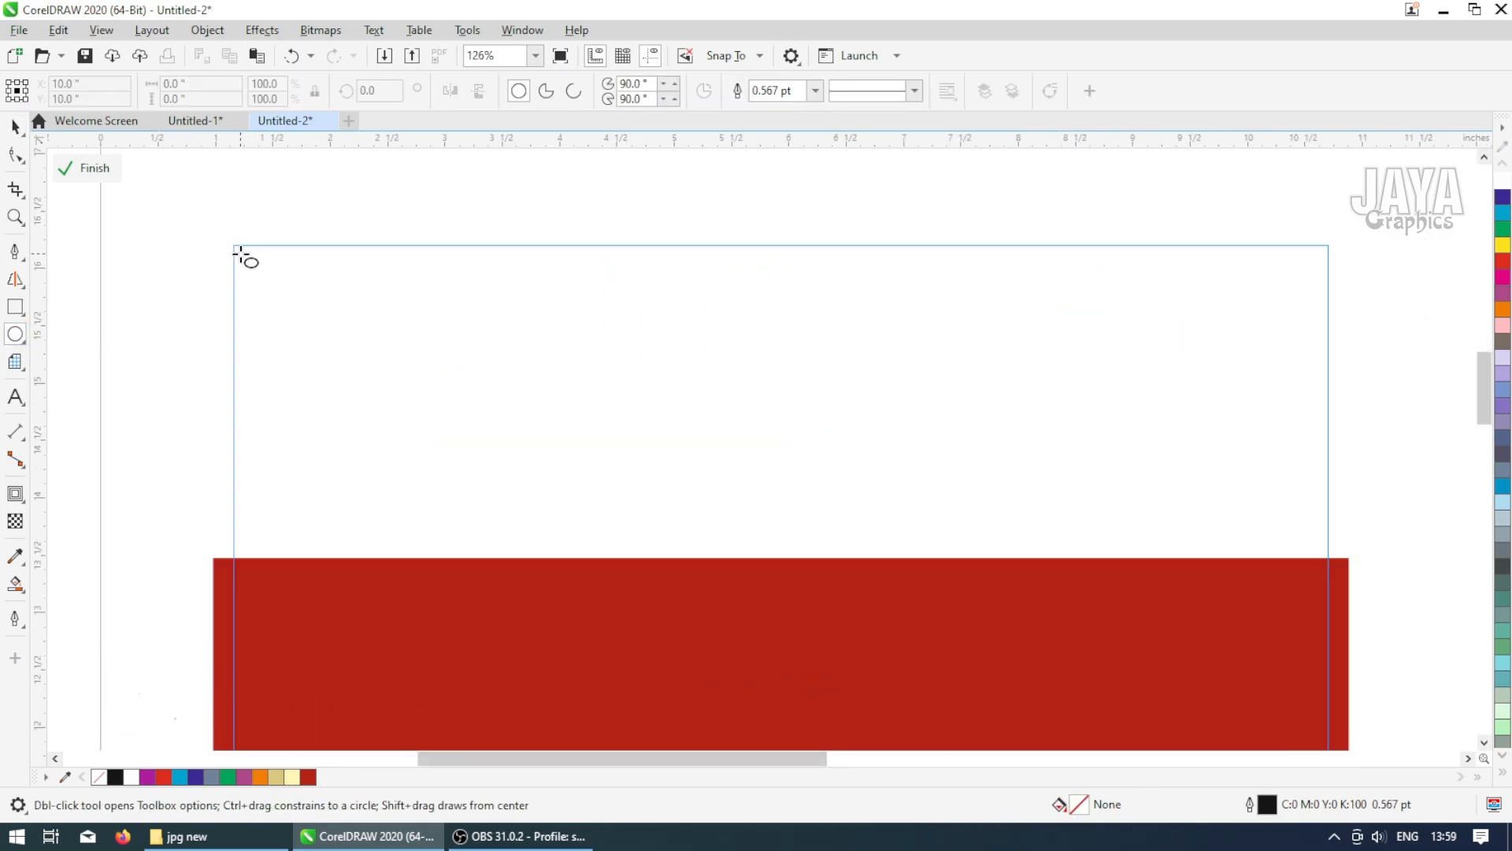
drag(235, 252, 260, 280)
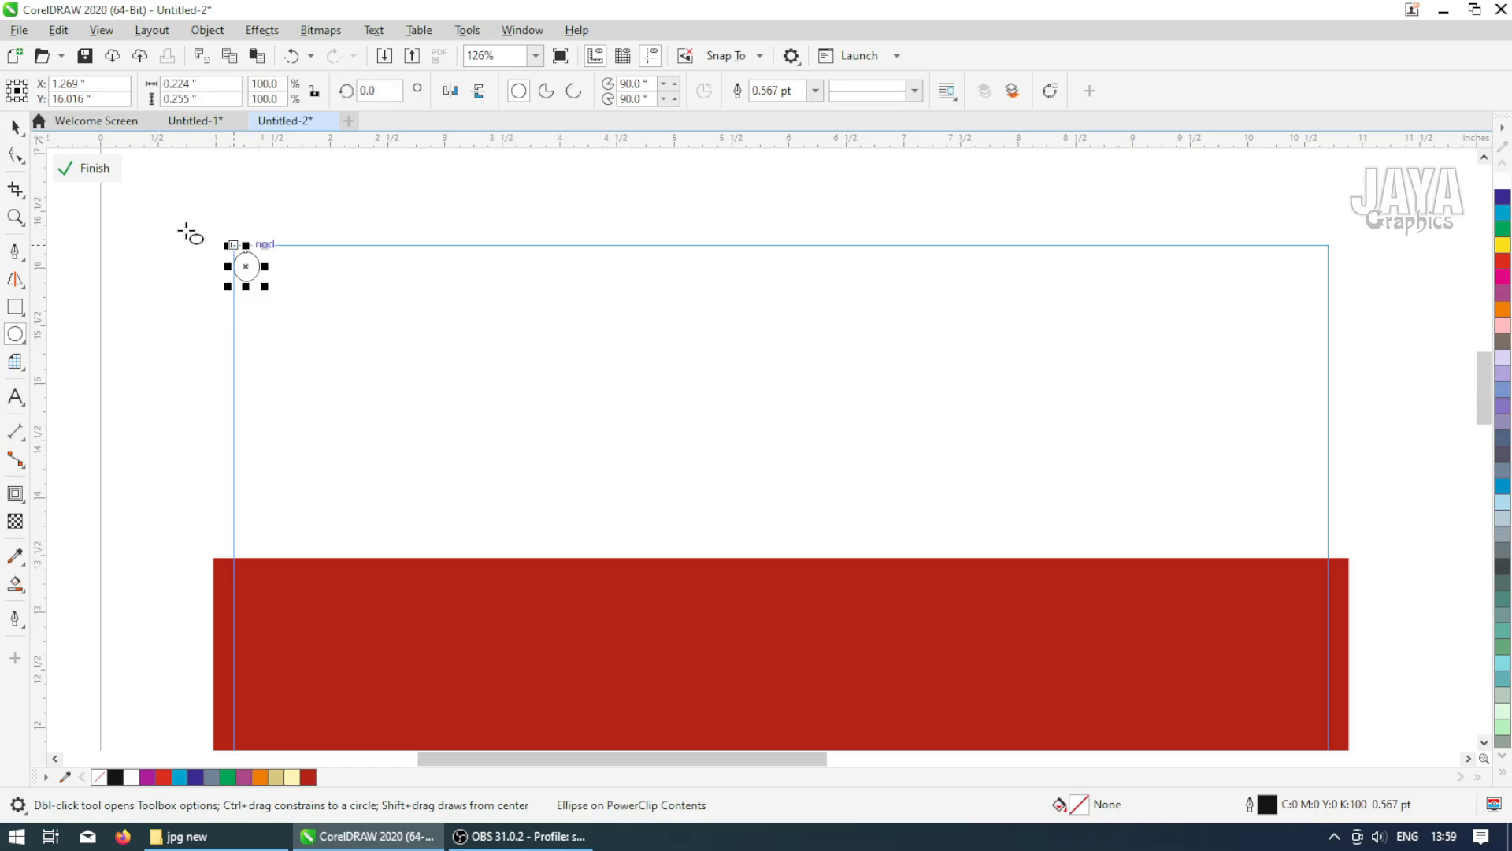
drag(138, 84, 129, 83)
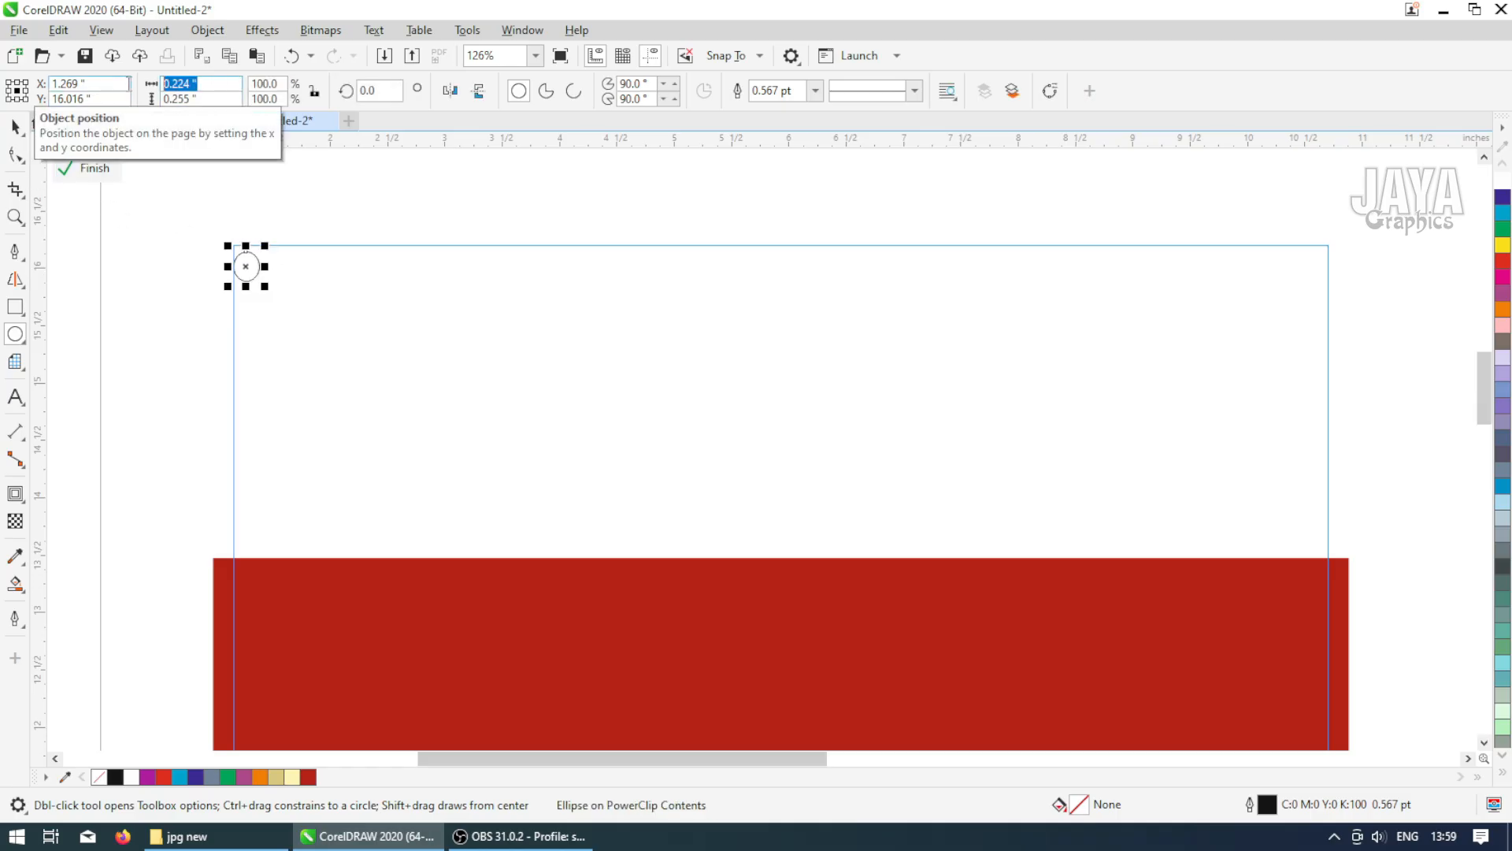
key(Tab)
key(Return)
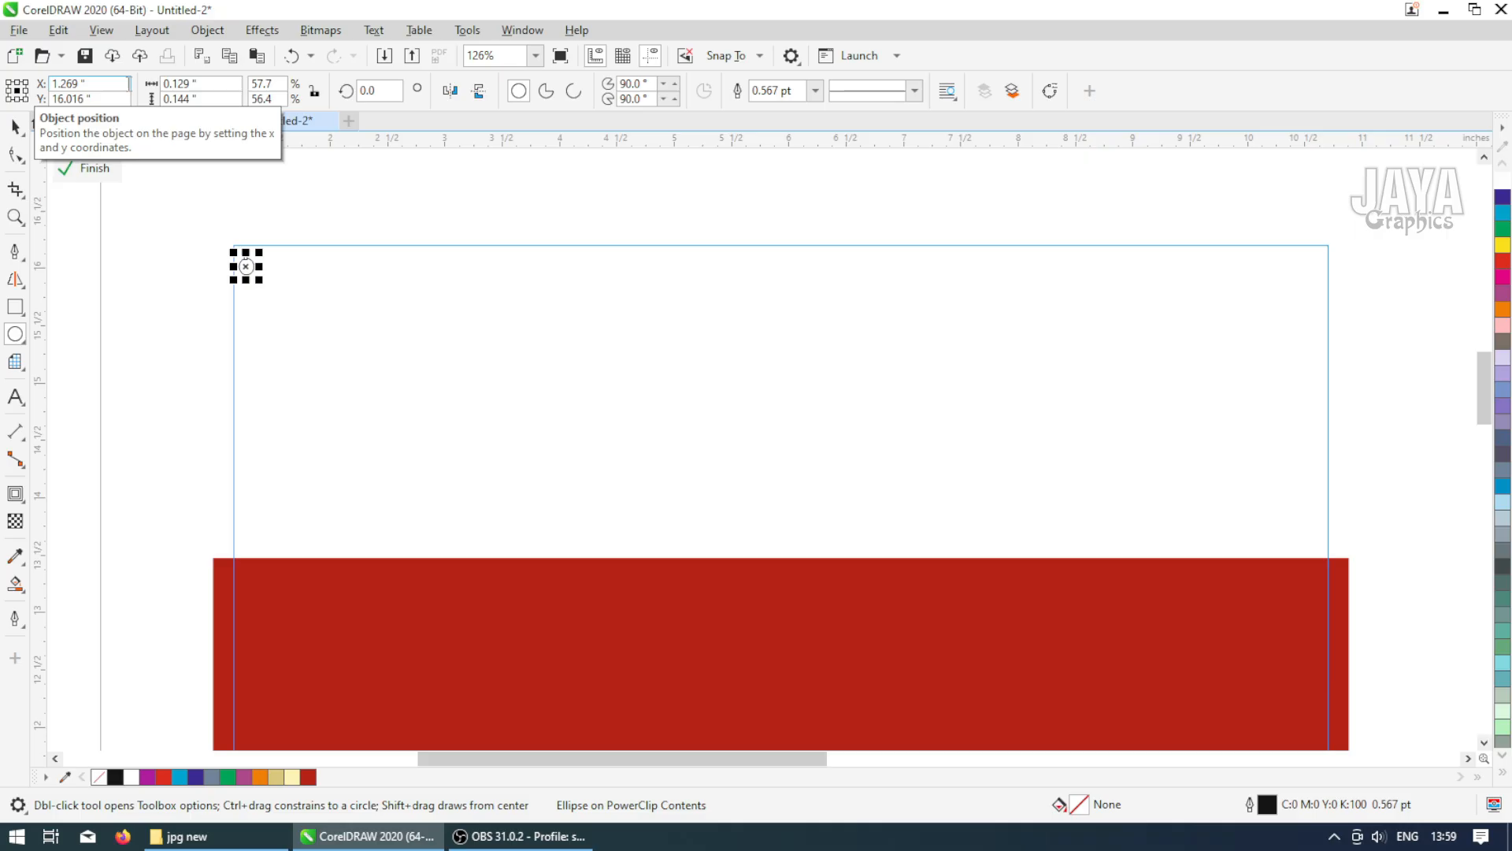
Duplicate the circle to the frame's upper-right corner
click(15, 126)
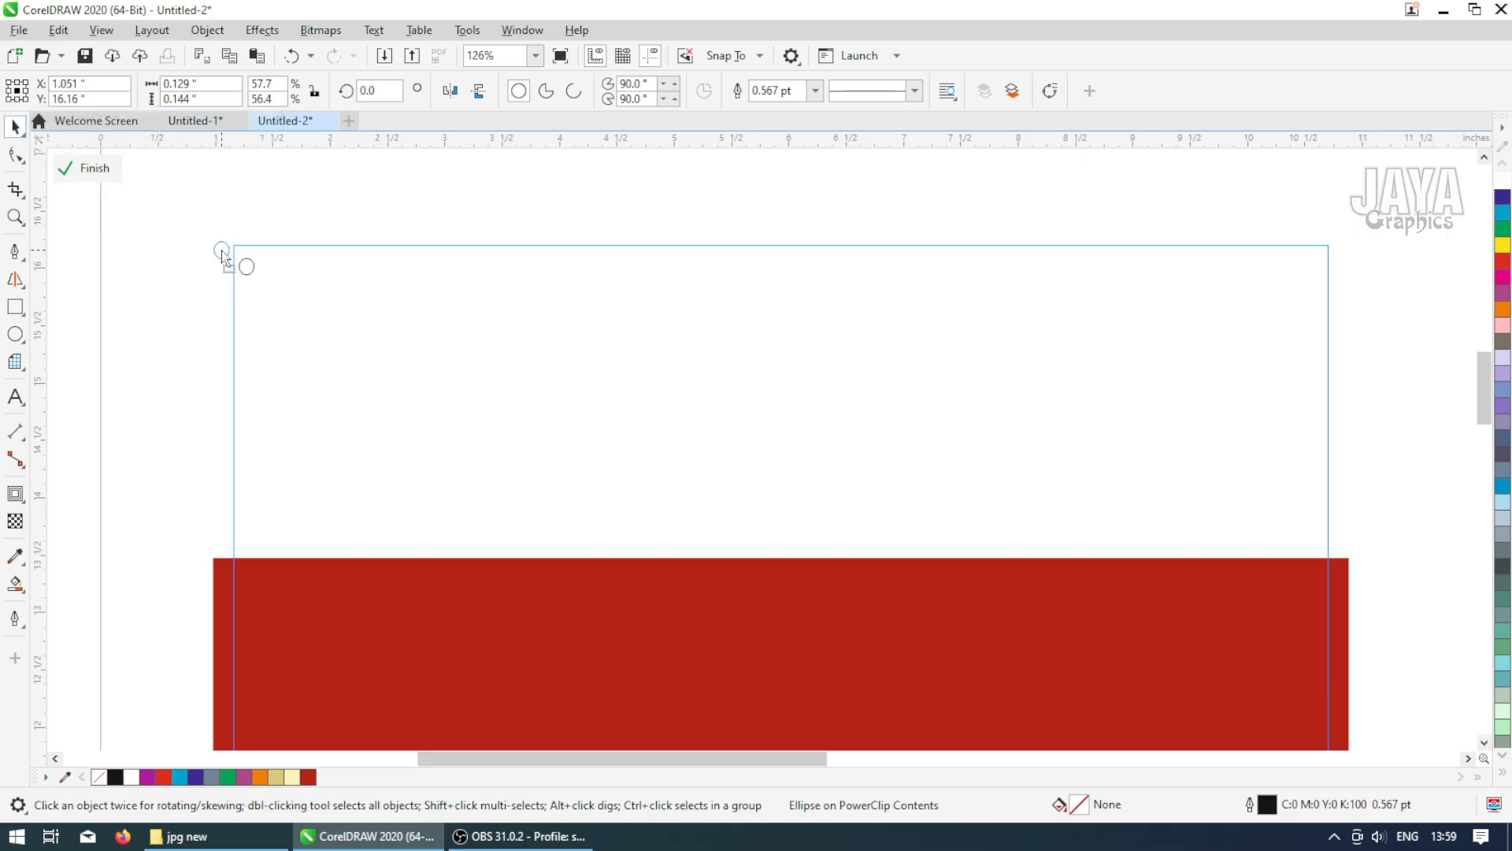
drag(222, 251, 1389, 252)
shift+click(225, 250)
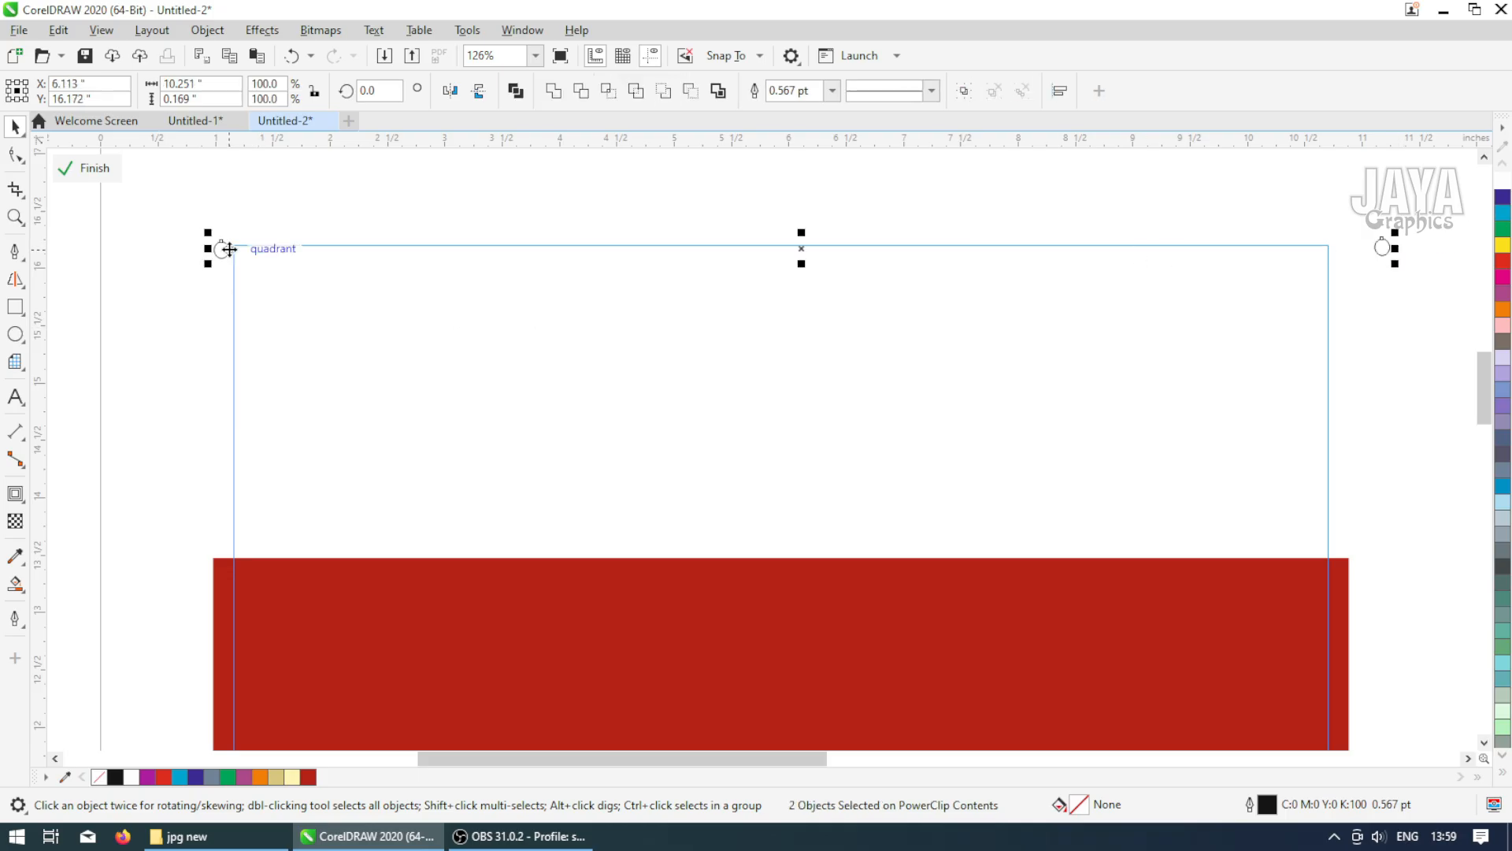
click(508, 183)
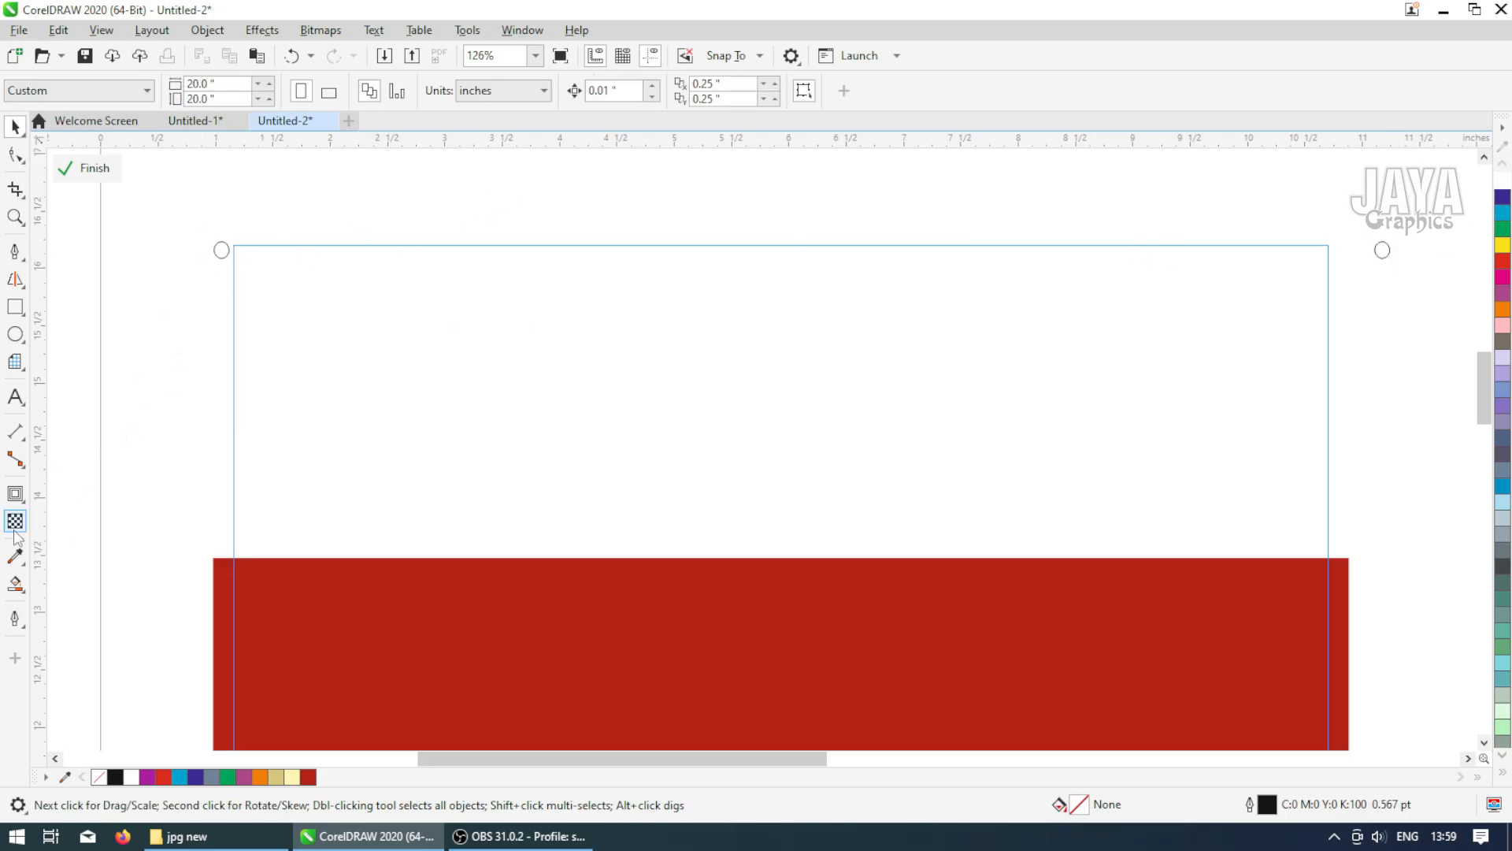
Blend the two circles into a row of dots along the frame's top edge
click(21, 504)
click(74, 526)
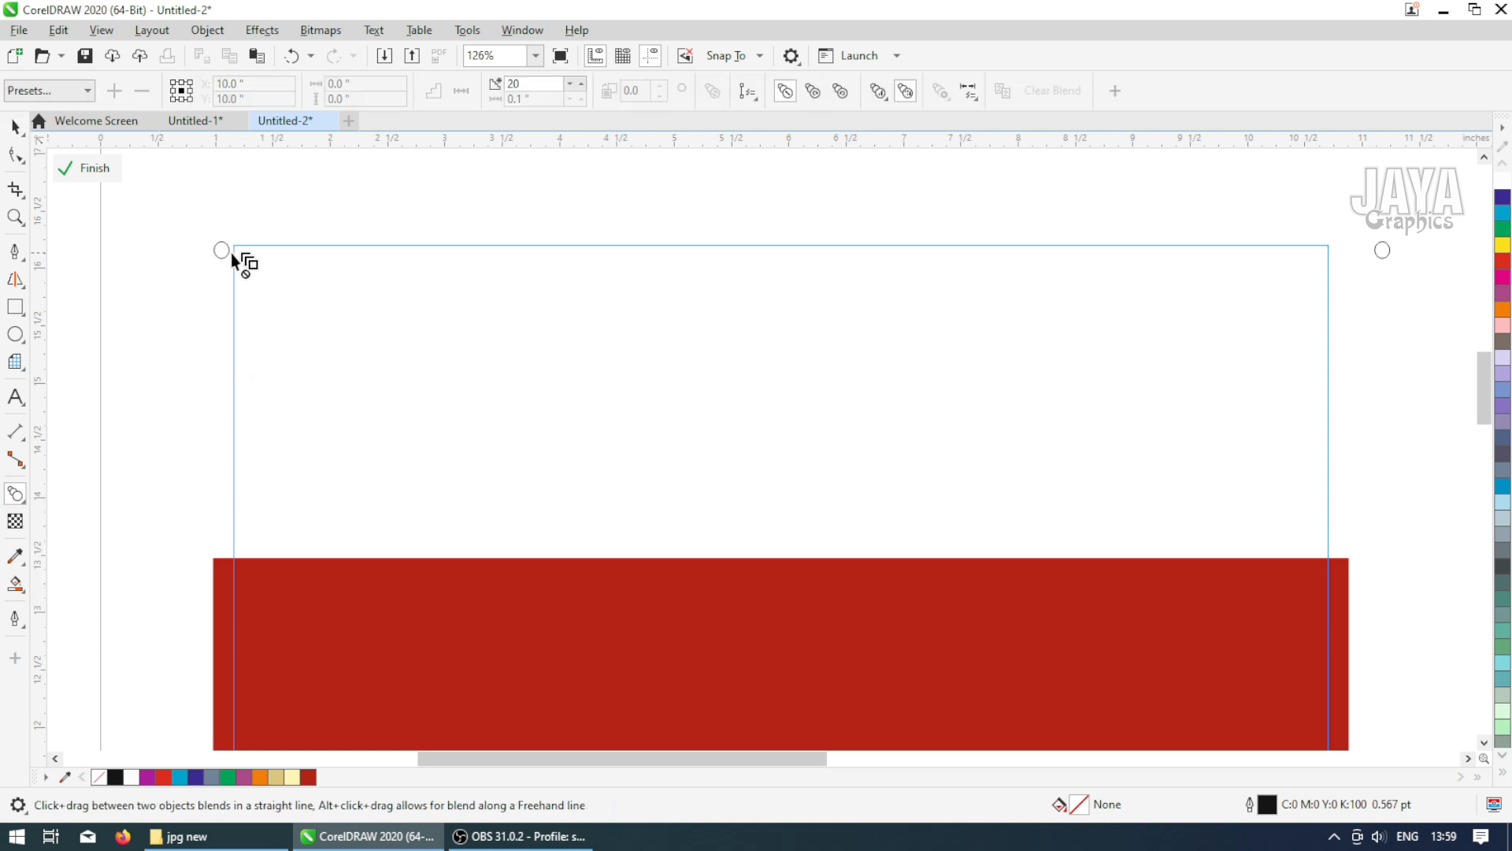
drag(225, 248, 1383, 251)
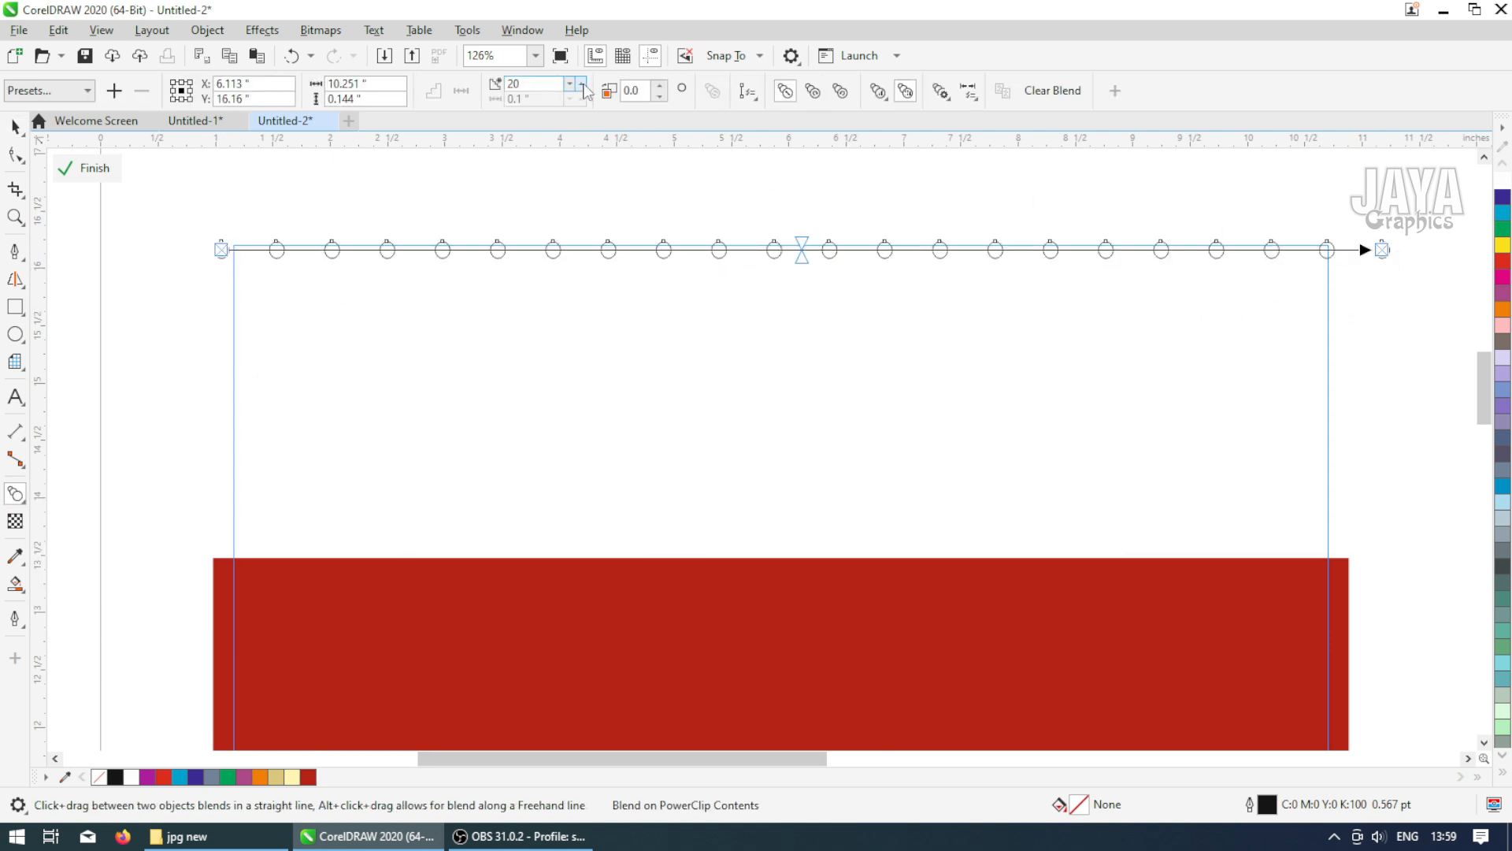
Increase the blend steps to 43
click(583, 84)
click(583, 84)
click(583, 84)
click(583, 85)
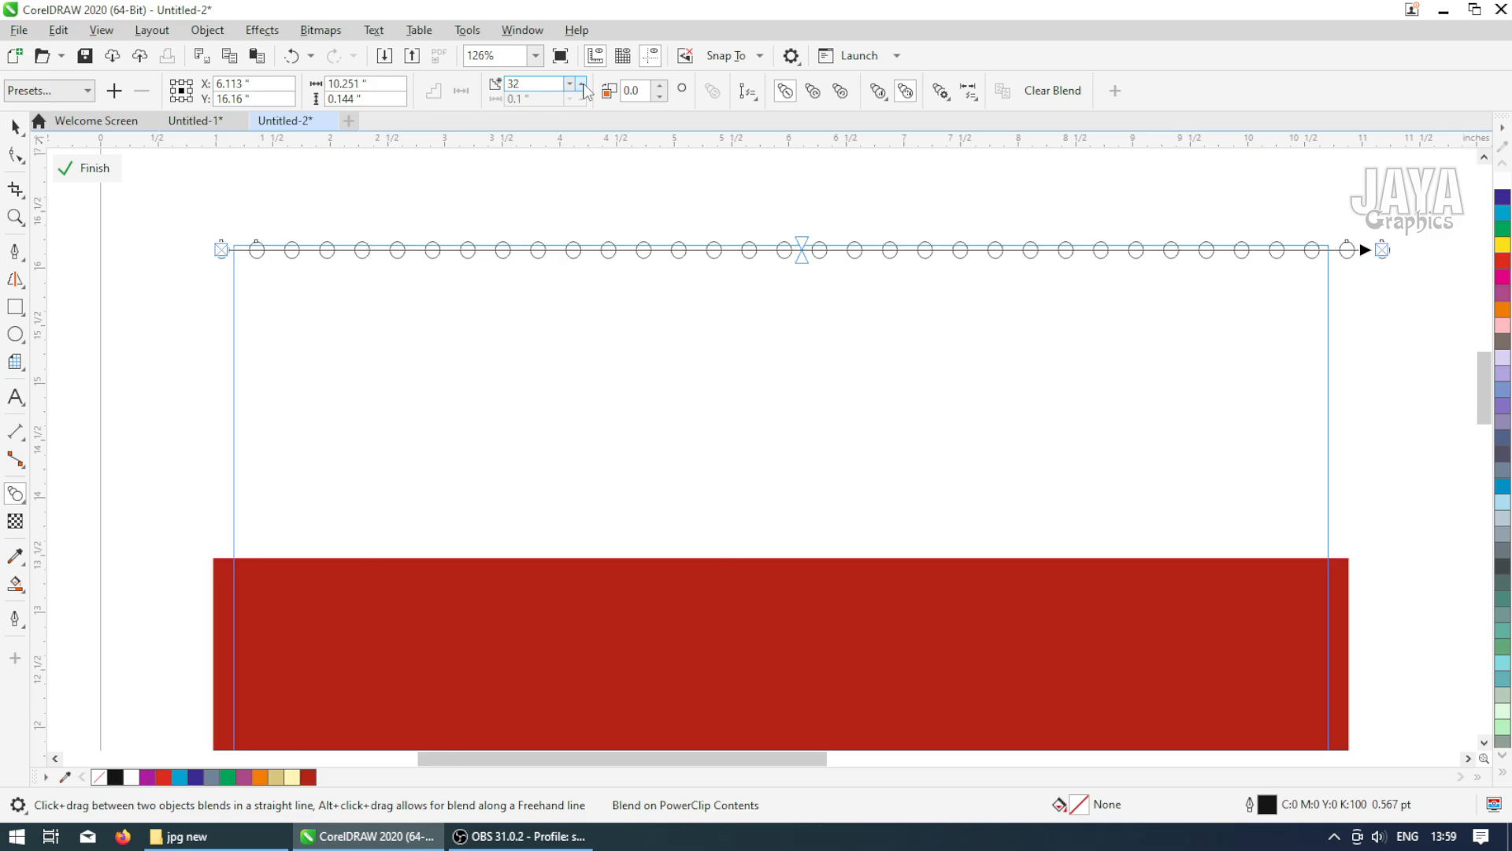
click(583, 85)
click(583, 84)
click(582, 84)
click(583, 84)
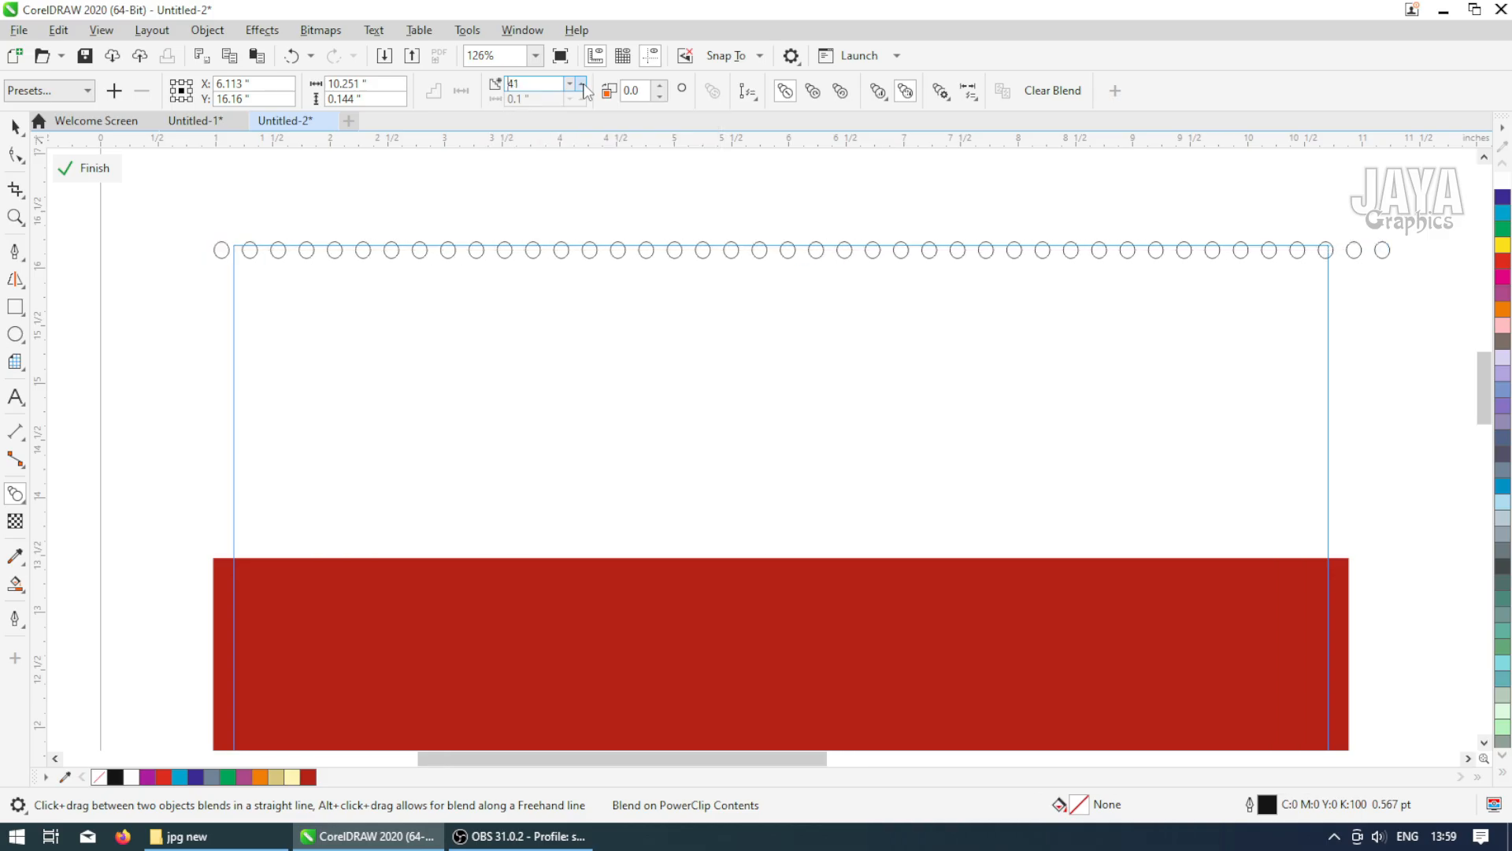
click(583, 84)
click(583, 84)
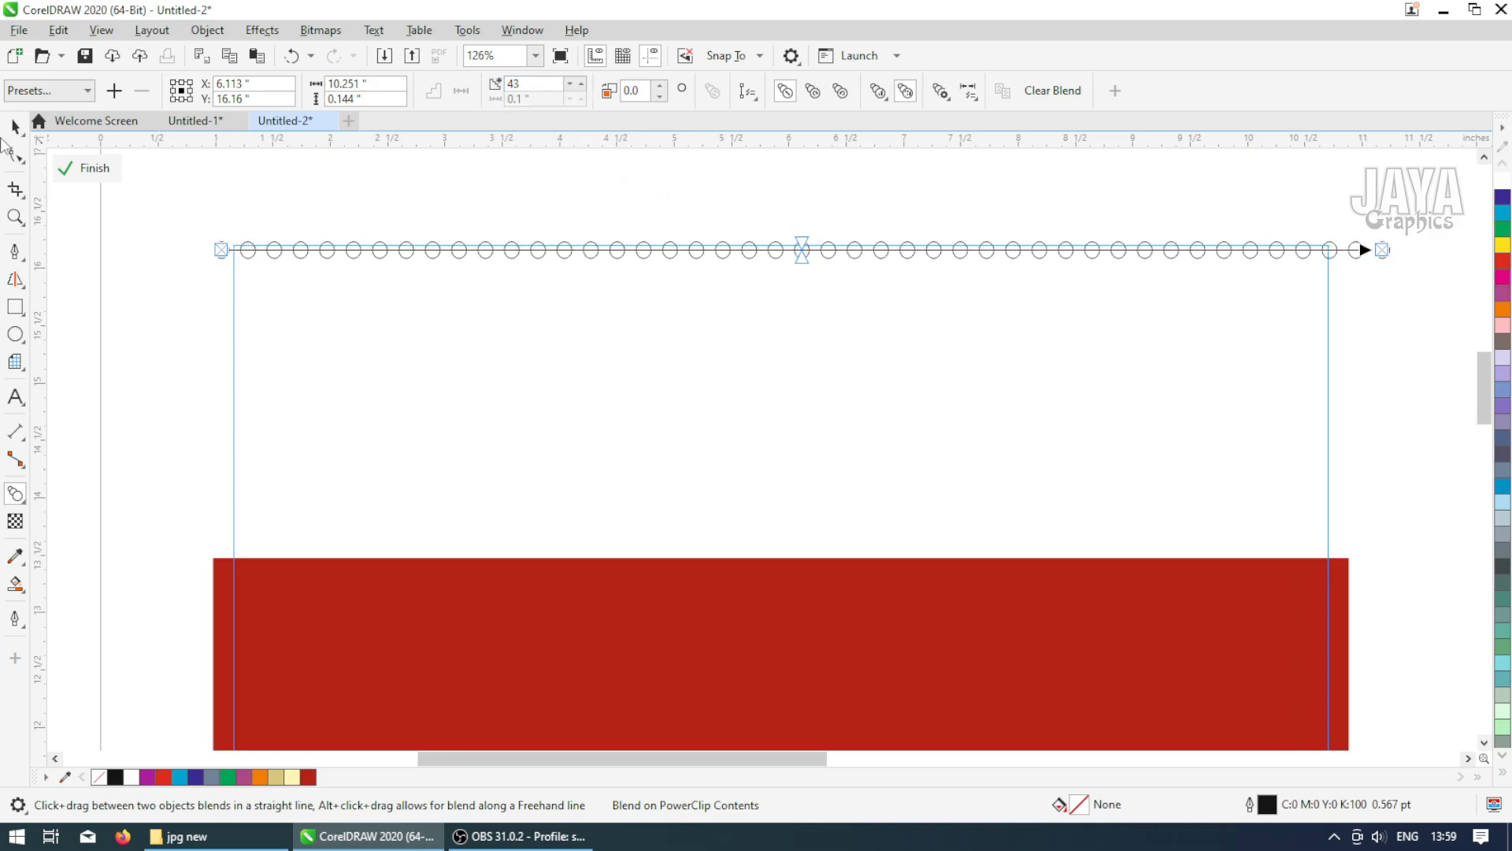
Fill the dotted row with blue
click(14, 126)
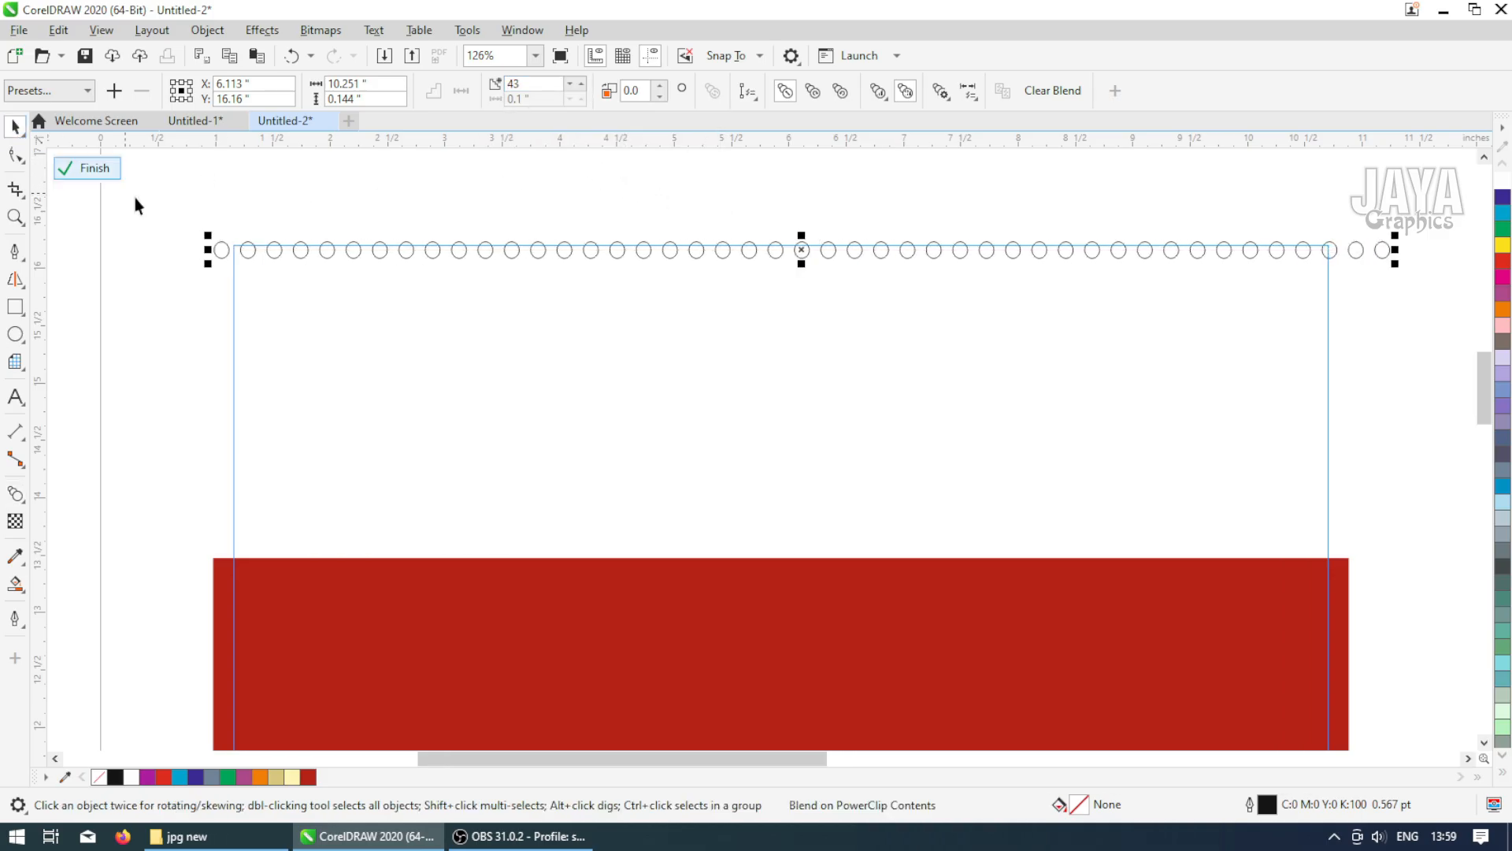
click(1503, 775)
click(1448, 337)
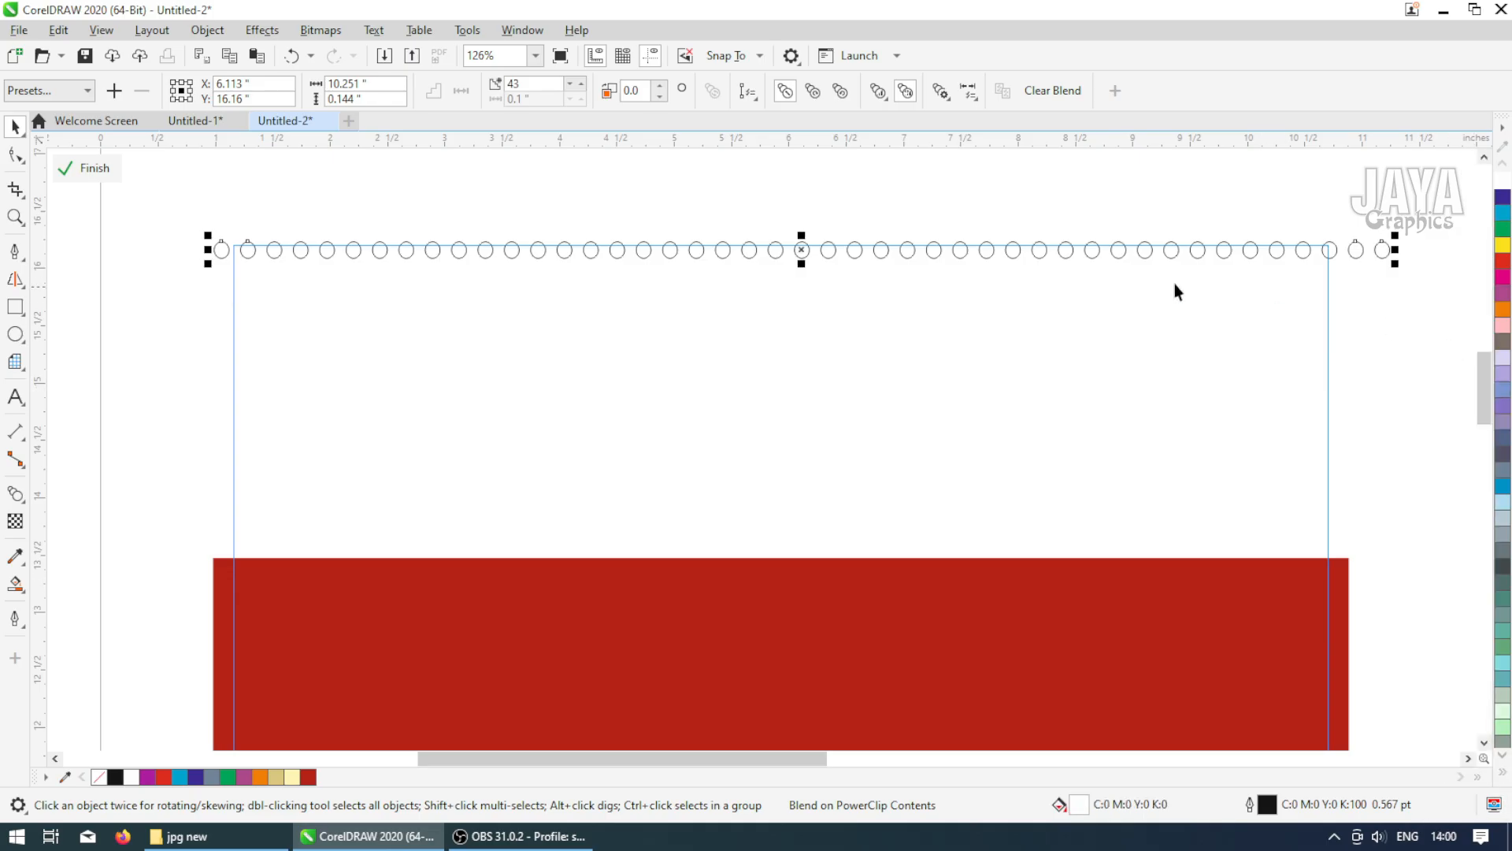
click(1502, 486)
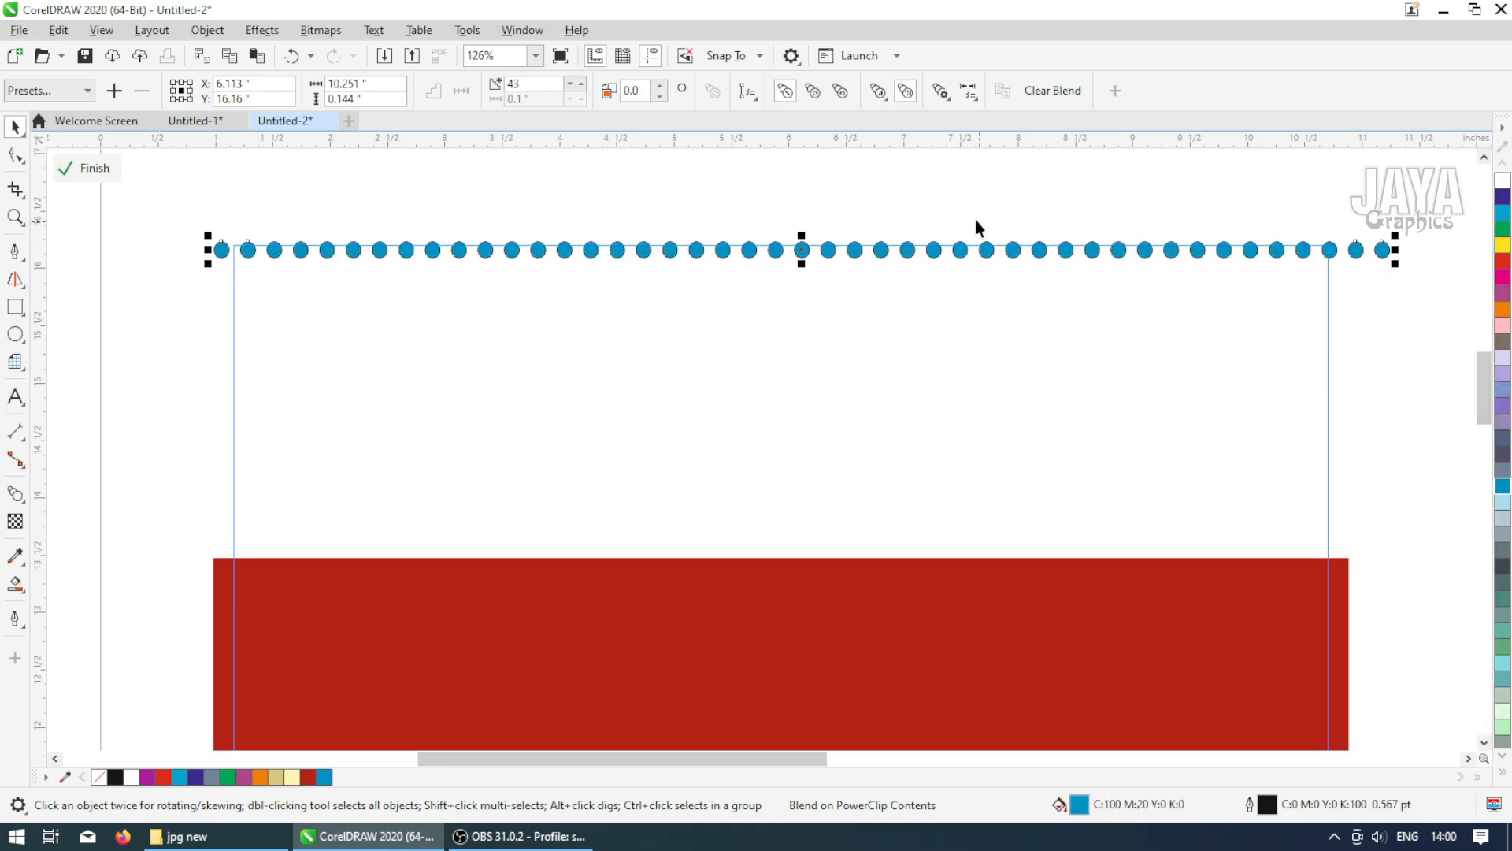
Remove the outline from the dotted row by setting the outline width to None
double_click(1250, 805)
click(639, 348)
click(599, 367)
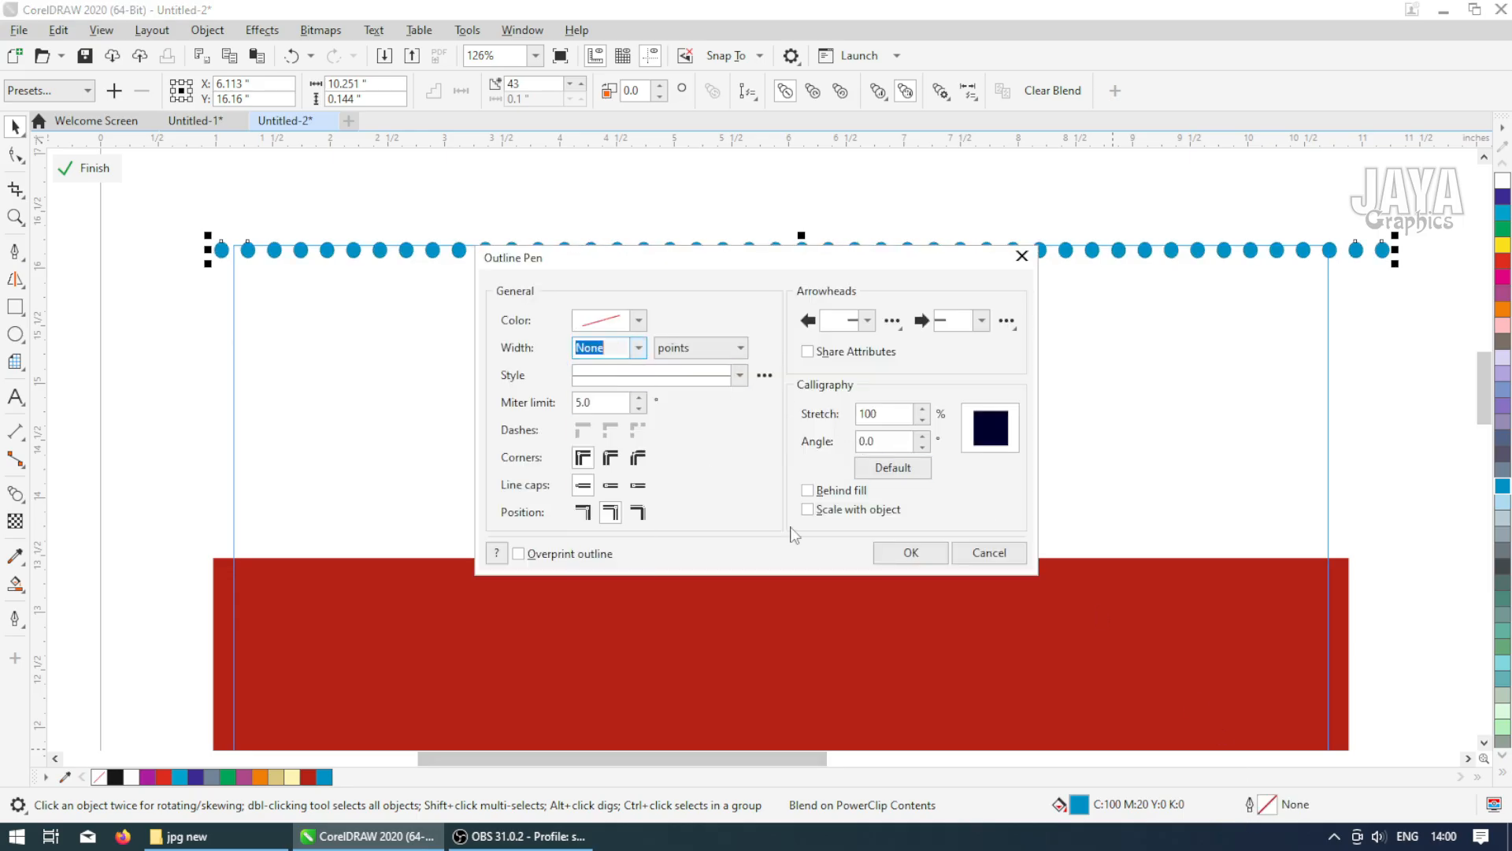
click(893, 554)
Select the dotted row and duplicate it just below, offset by half a dot spacing
drag(188, 196, 1421, 361)
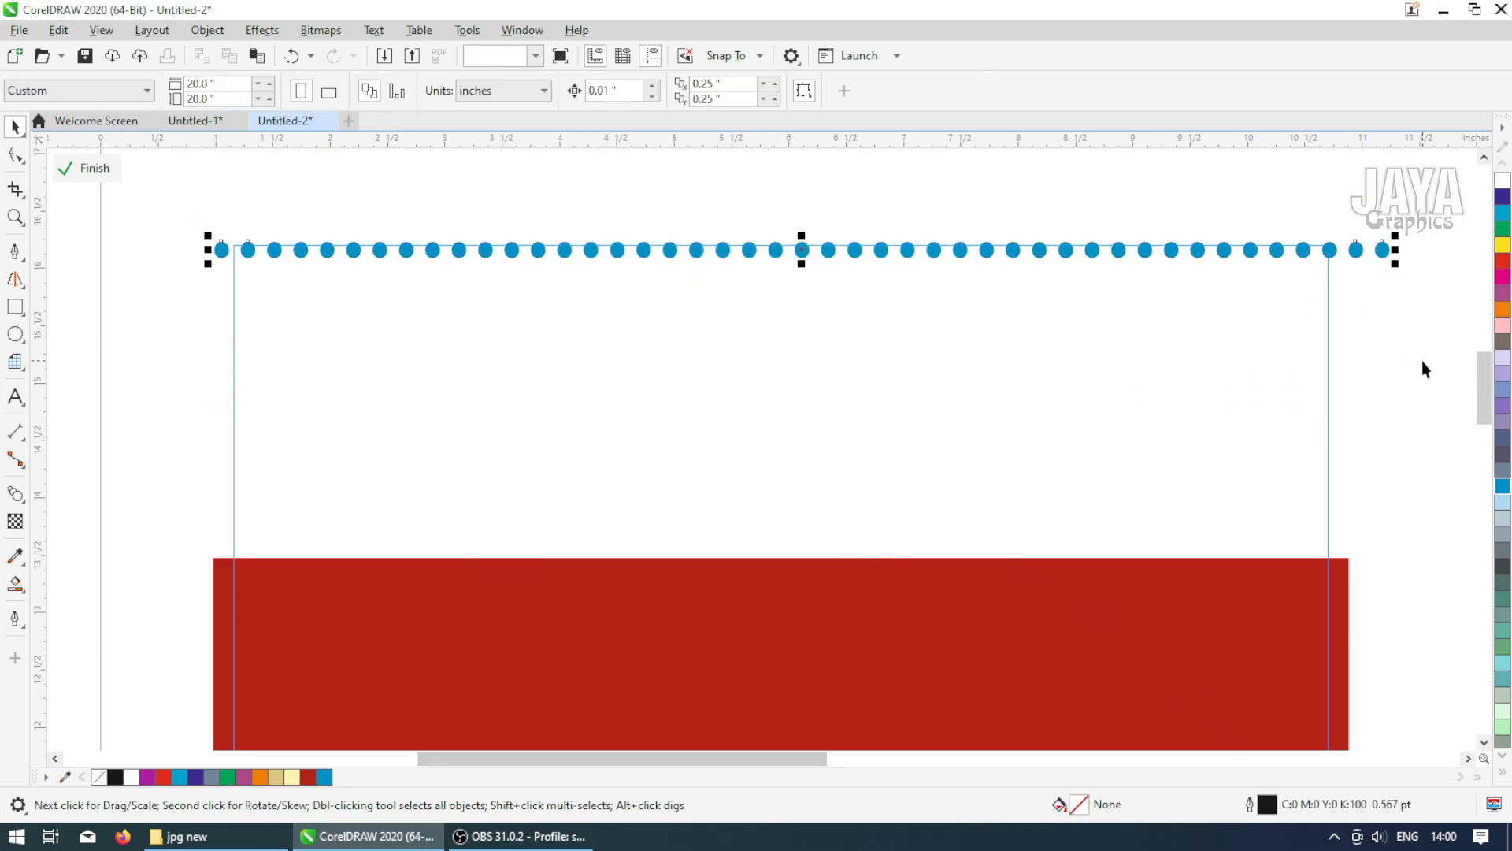
mouse_move(824, 249)
mouse_down()
mouse_move(821, 283)
mouse_move(831, 275)
mouse_up()
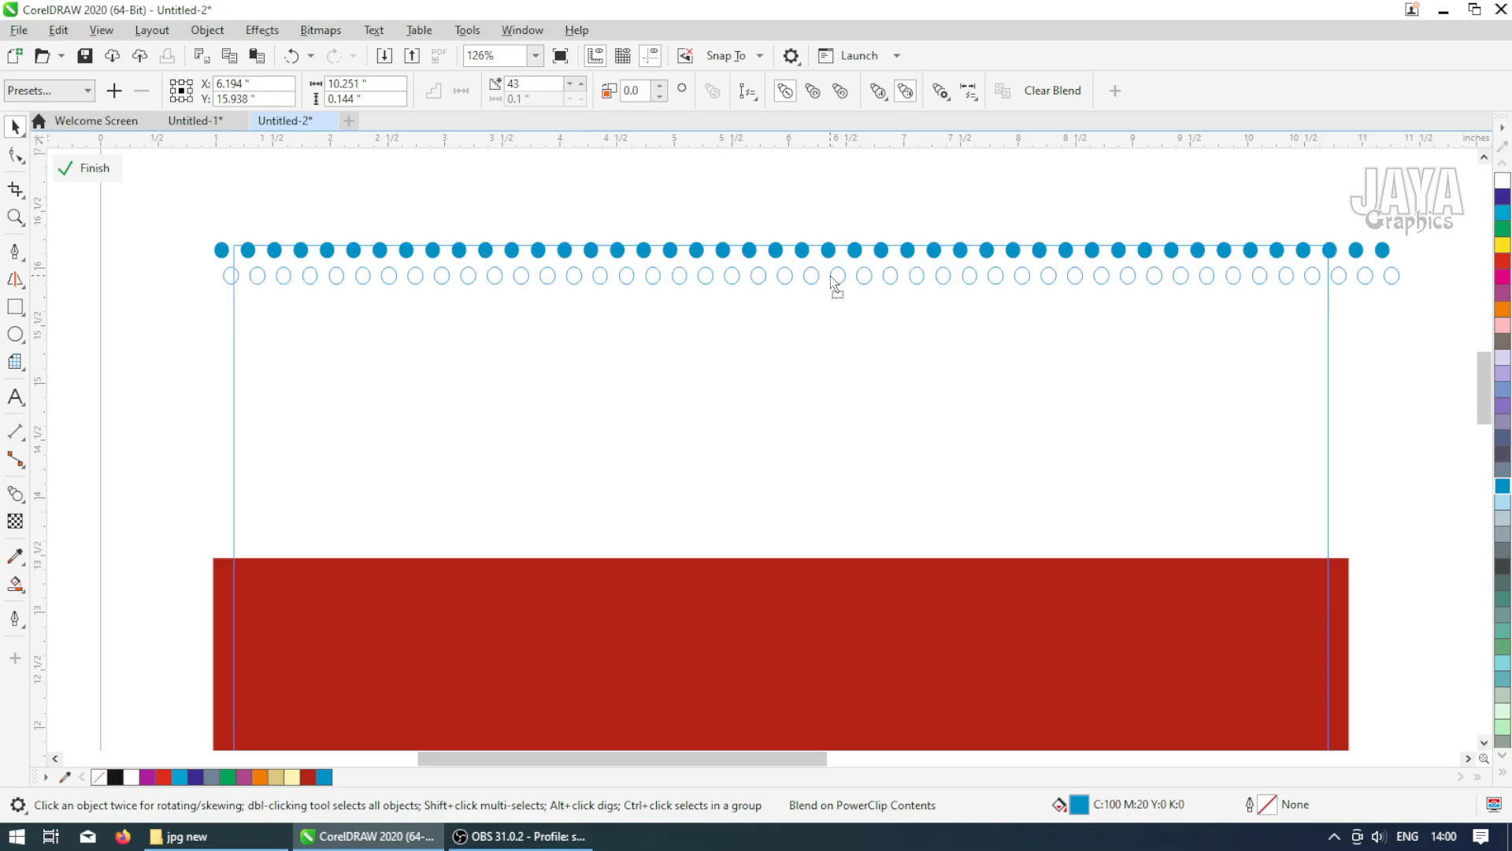
click(1389, 274)
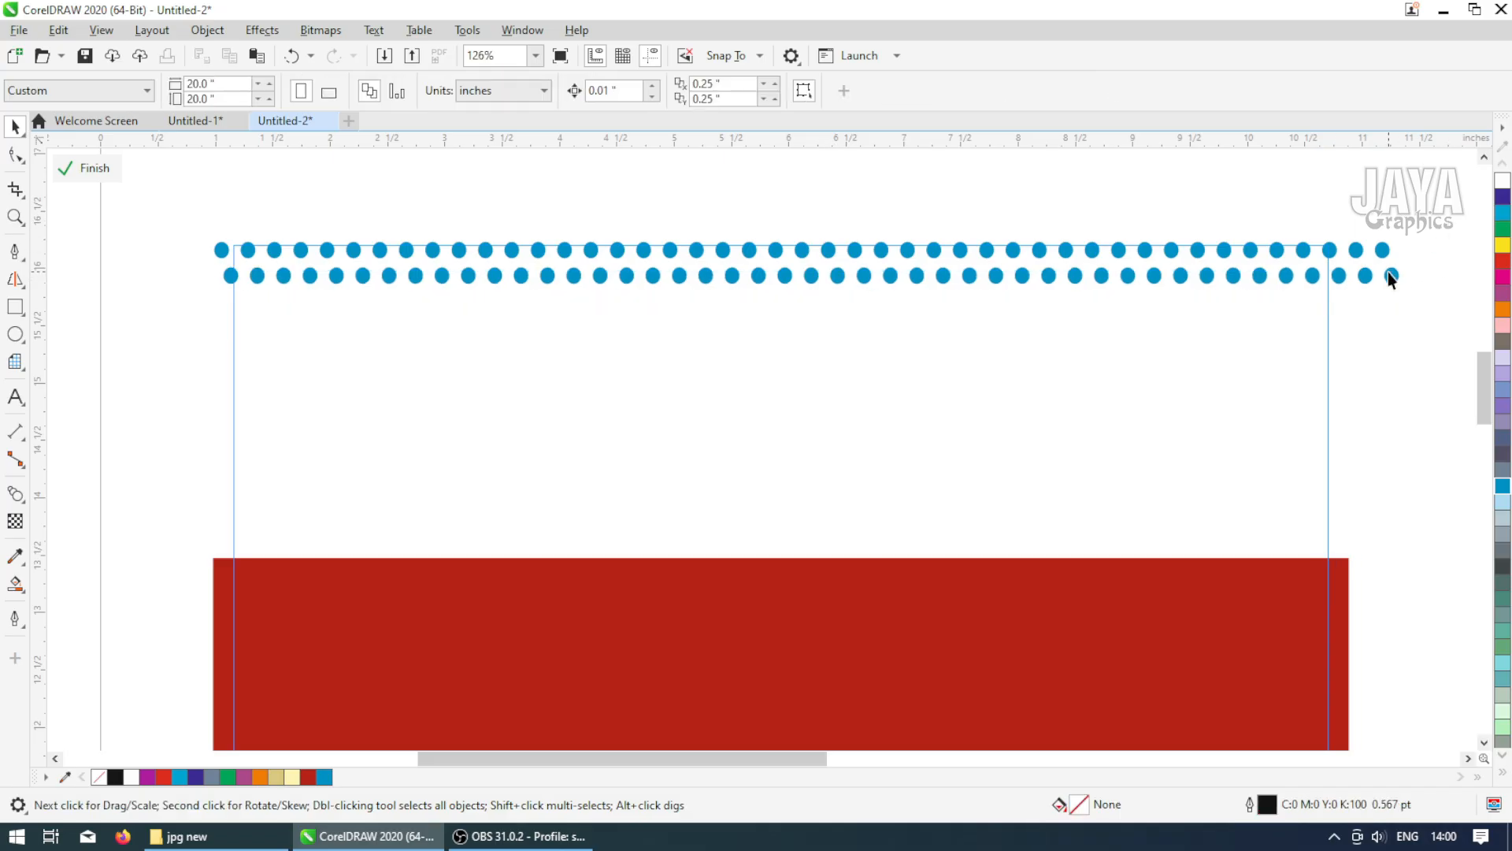
Break apart the second row's blend and delete its rightmost dot
click(1138, 206)
click(1303, 267)
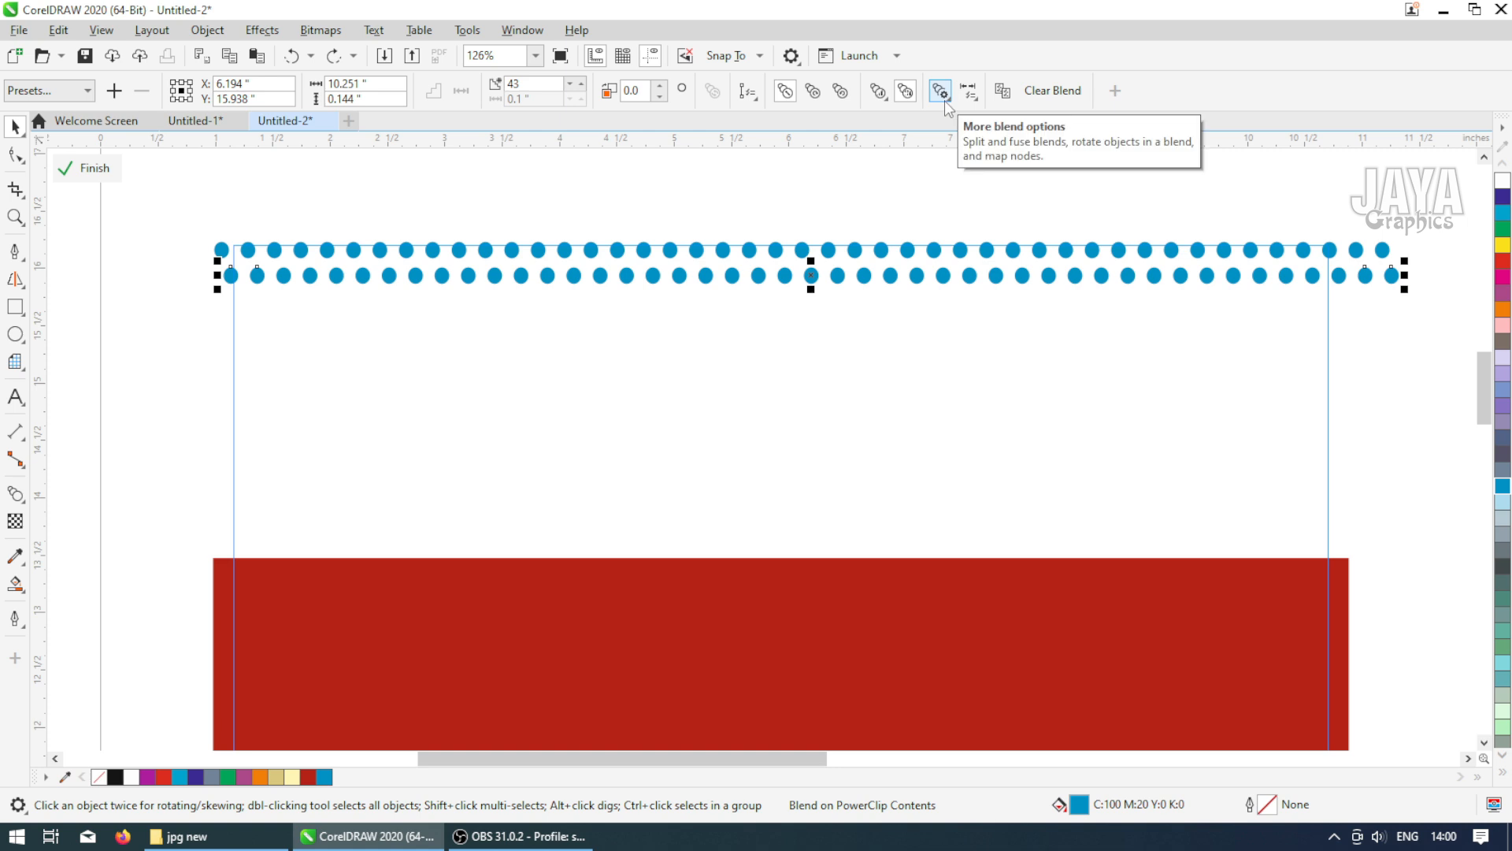
key(ctrl+k)
click(1330, 315)
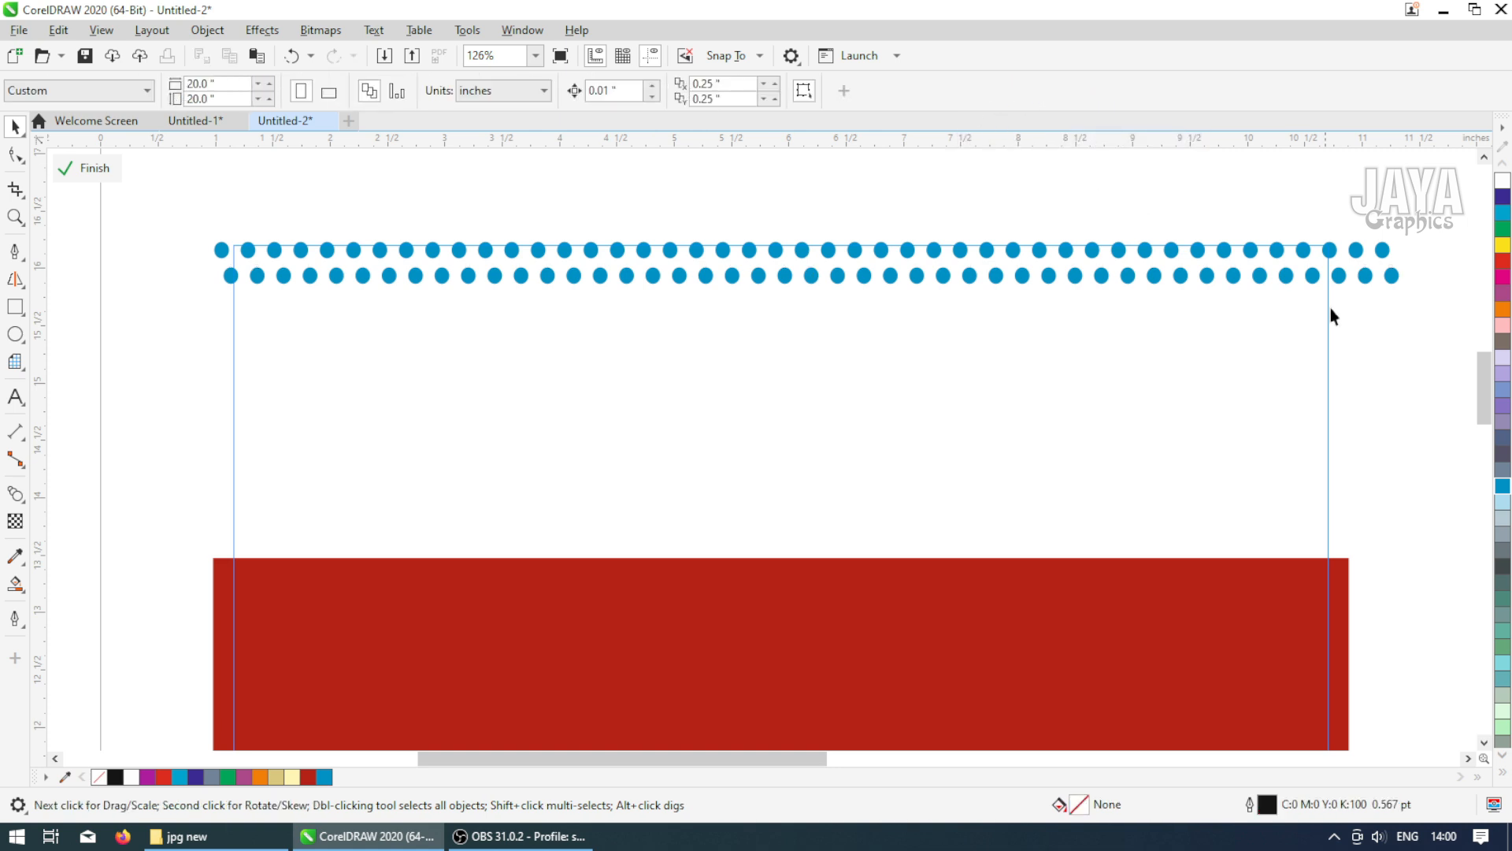
click(1394, 277)
key(Delete)
Select both dotted rows and align their centres
drag(520, 362, 150, 415)
key(c)
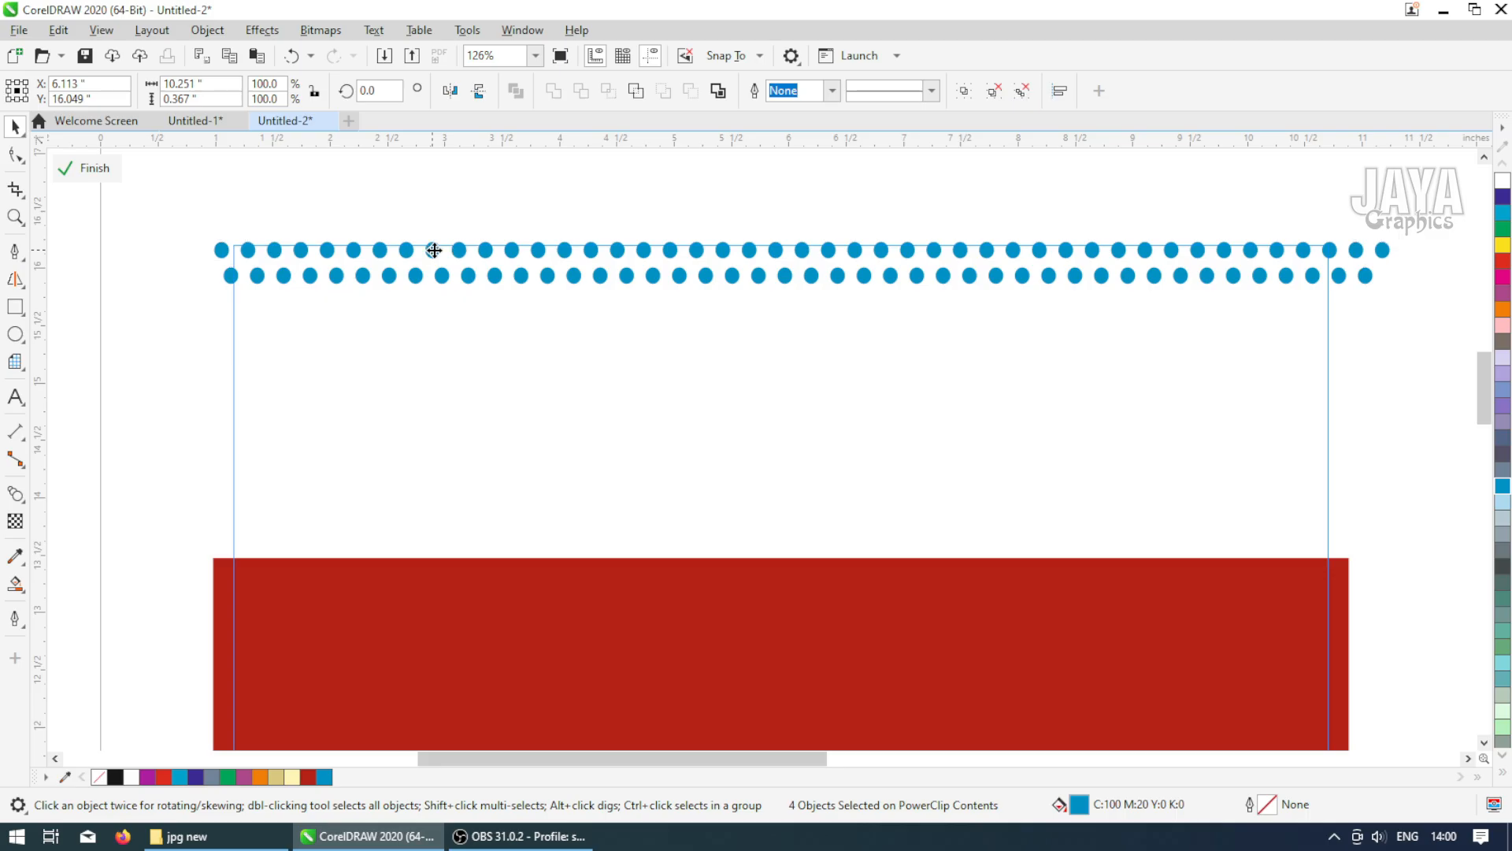
click(168, 198)
drag(1122, 341, 1127, 343)
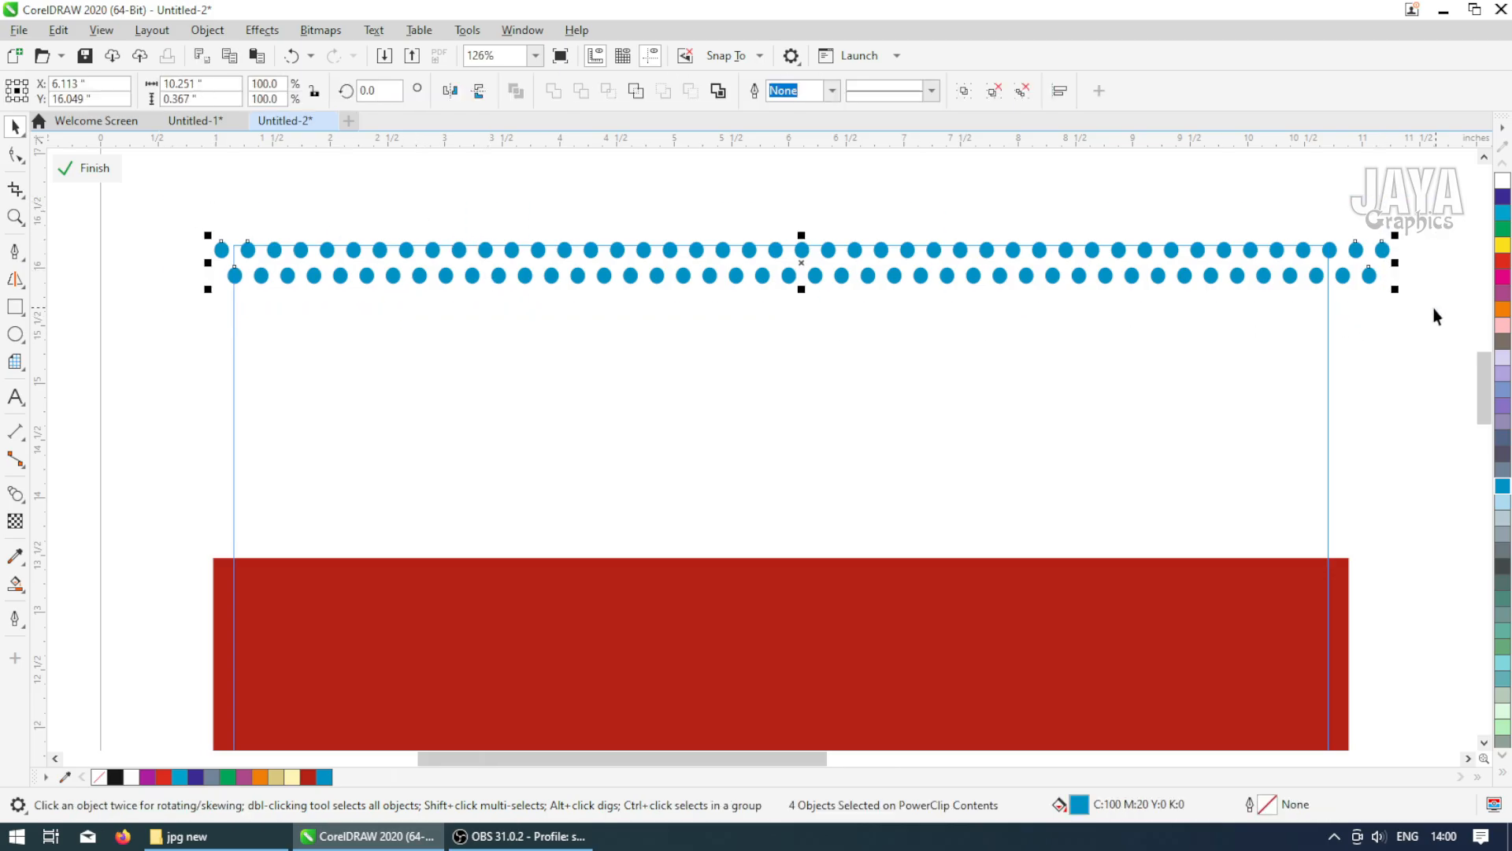
Duplicate the pair of rows downward and repeat the duplication three times to fill the area with dots
drag(804, 261, 801, 311)
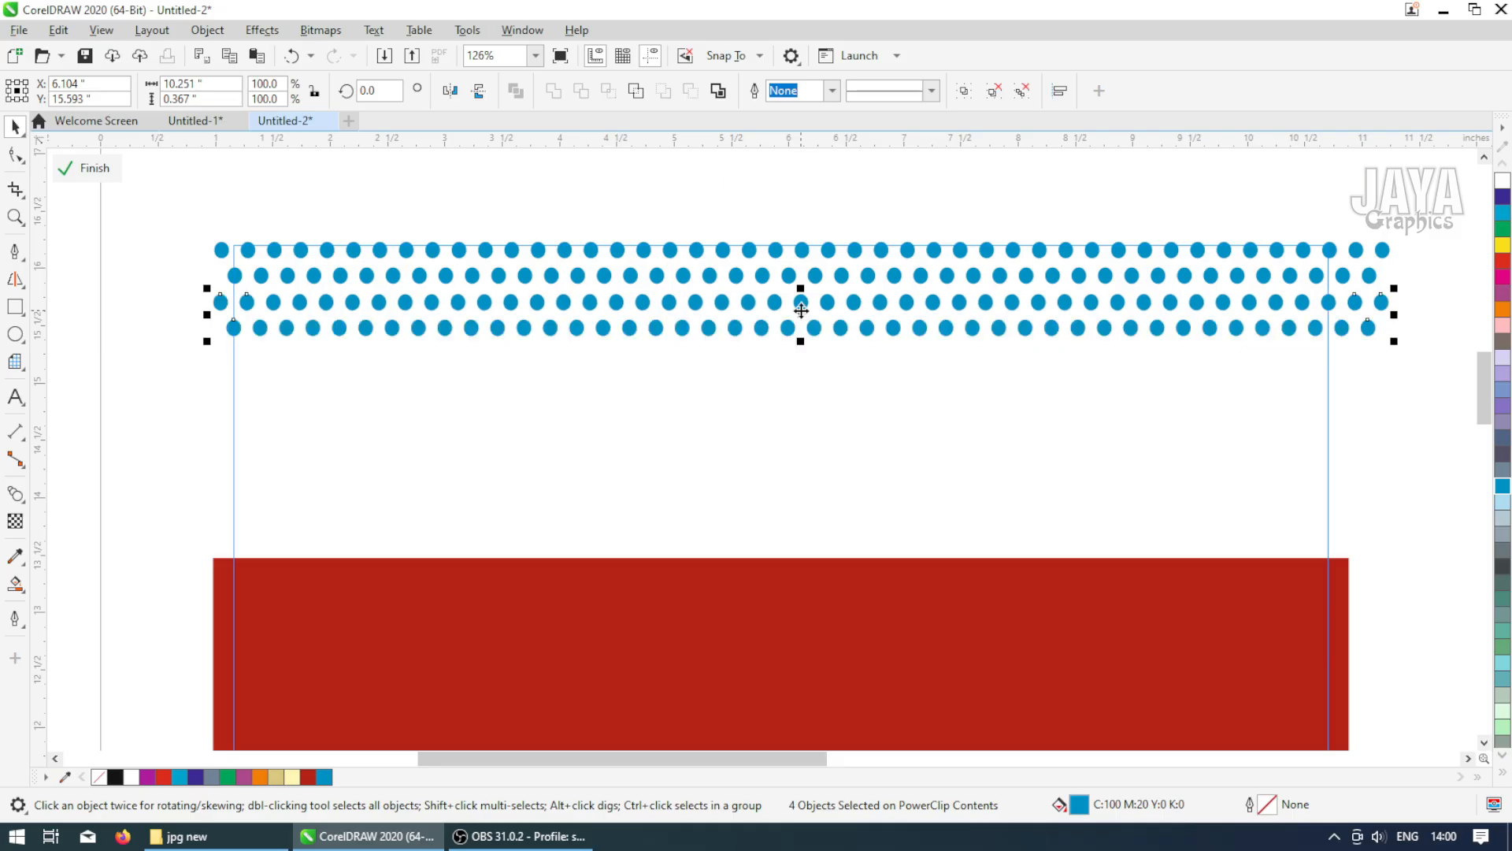
key(ctrl+r)
key(ctrl+r)
key(ctrl+r)
key(ctrl+r)
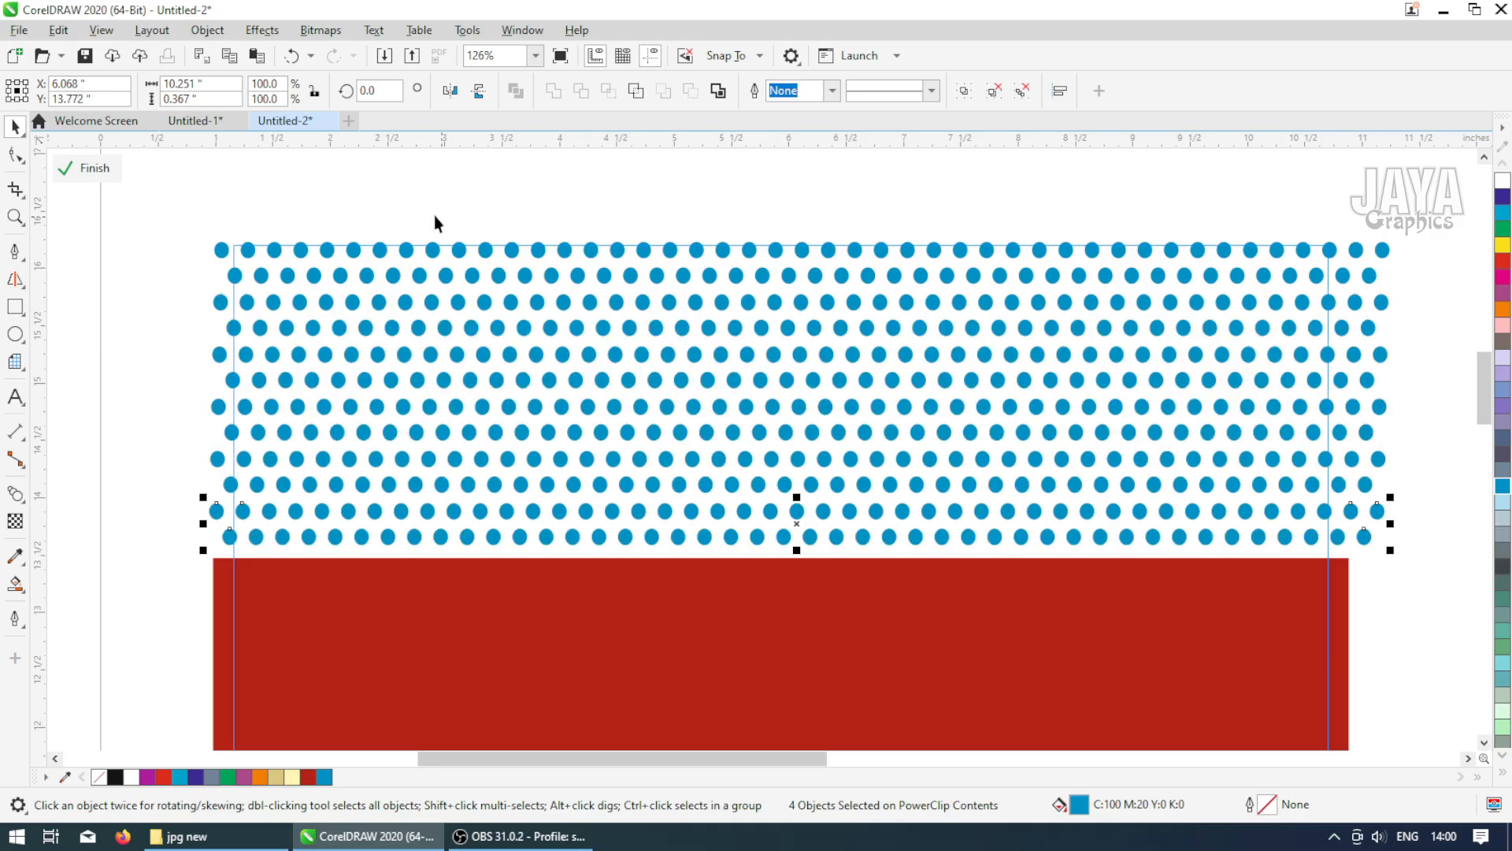
Select all the dot rows, centre-align them, fill them white, and finish editing the PowerClip
click(193, 203)
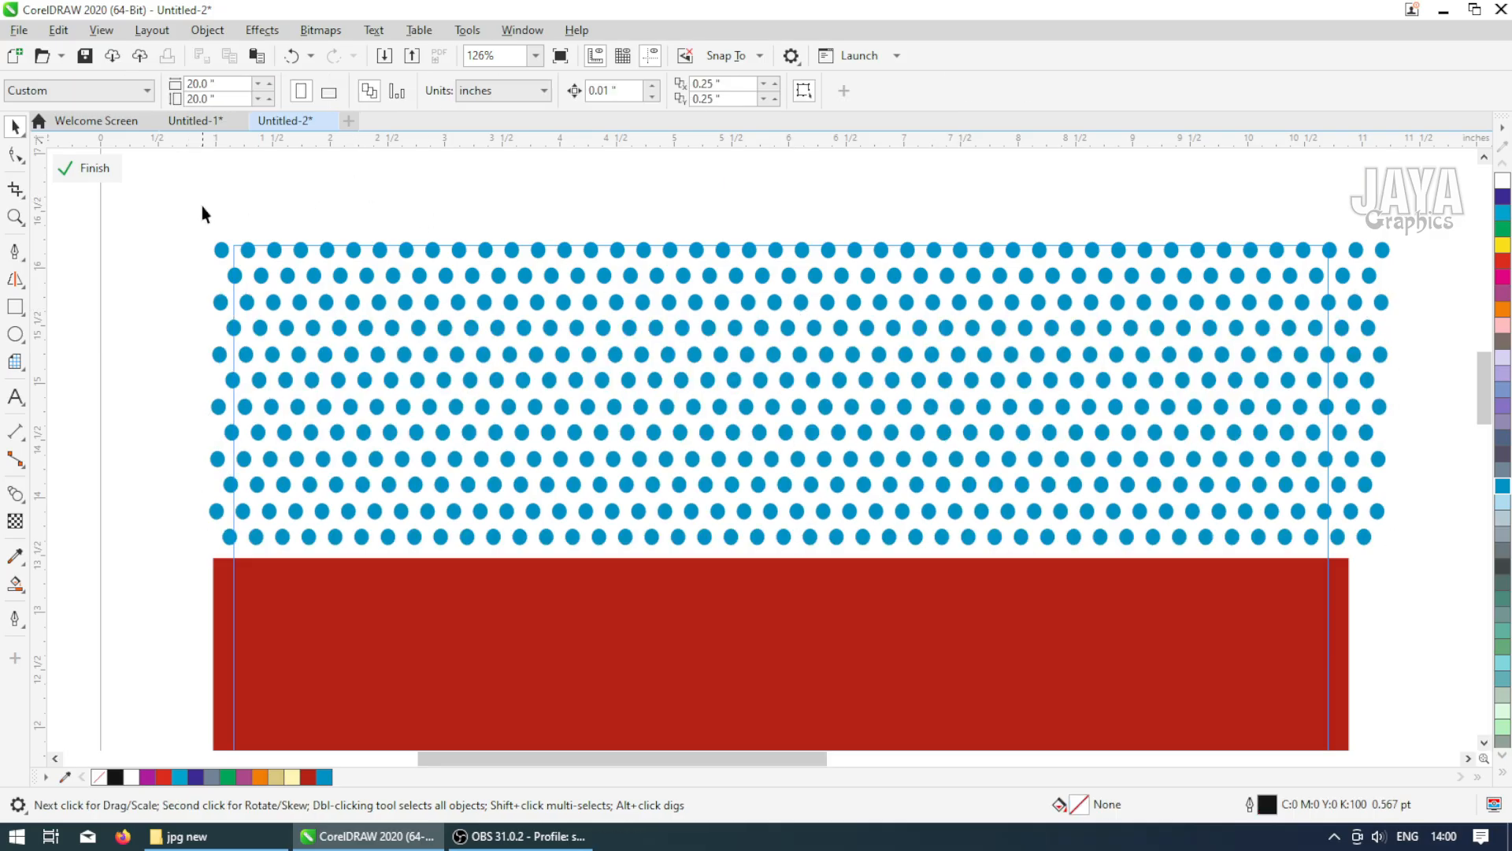
drag(163, 205, 1446, 615)
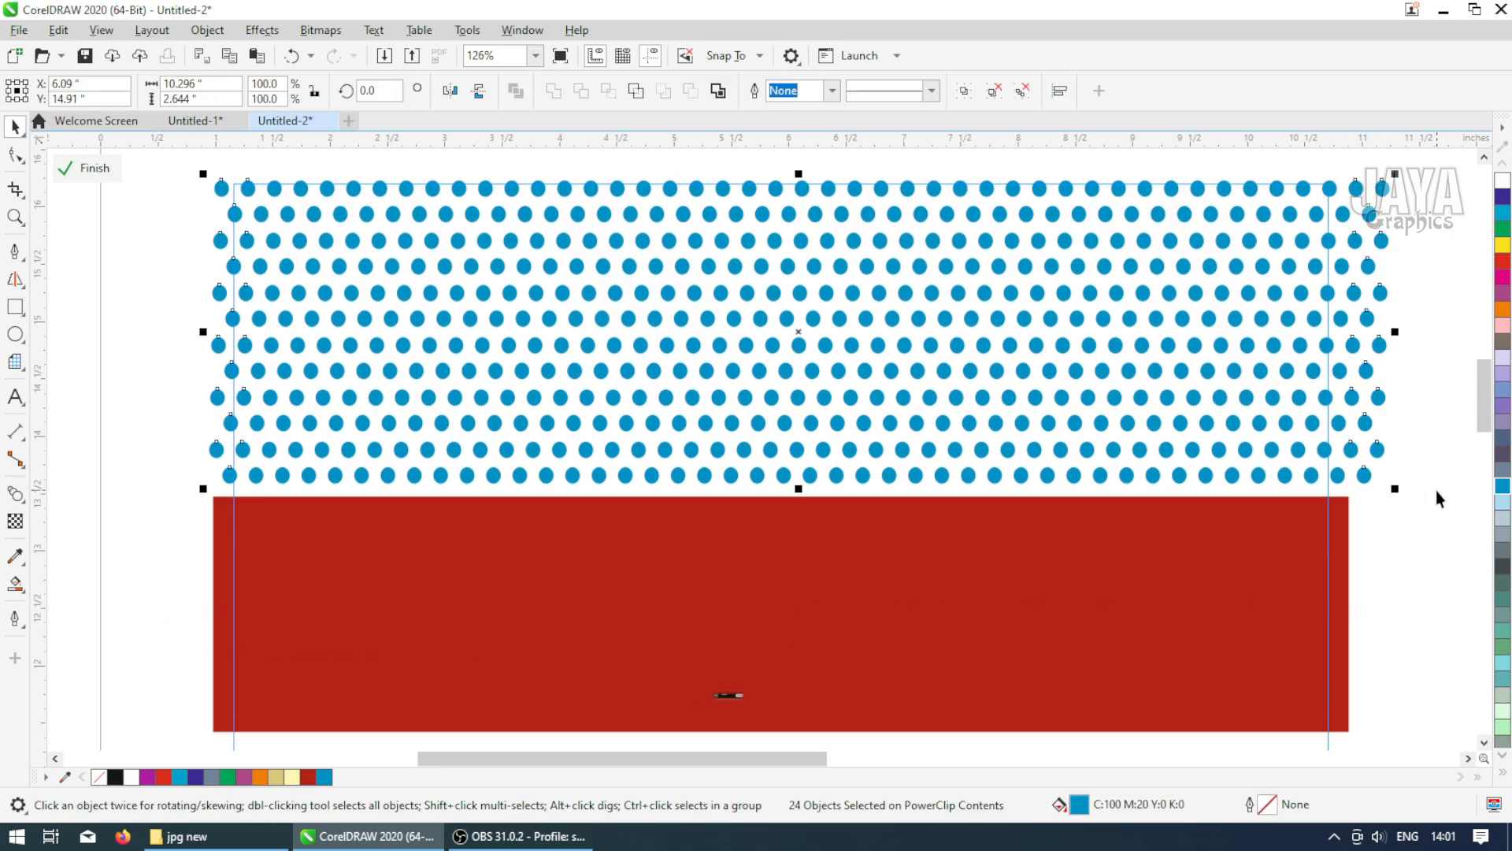
key(c)
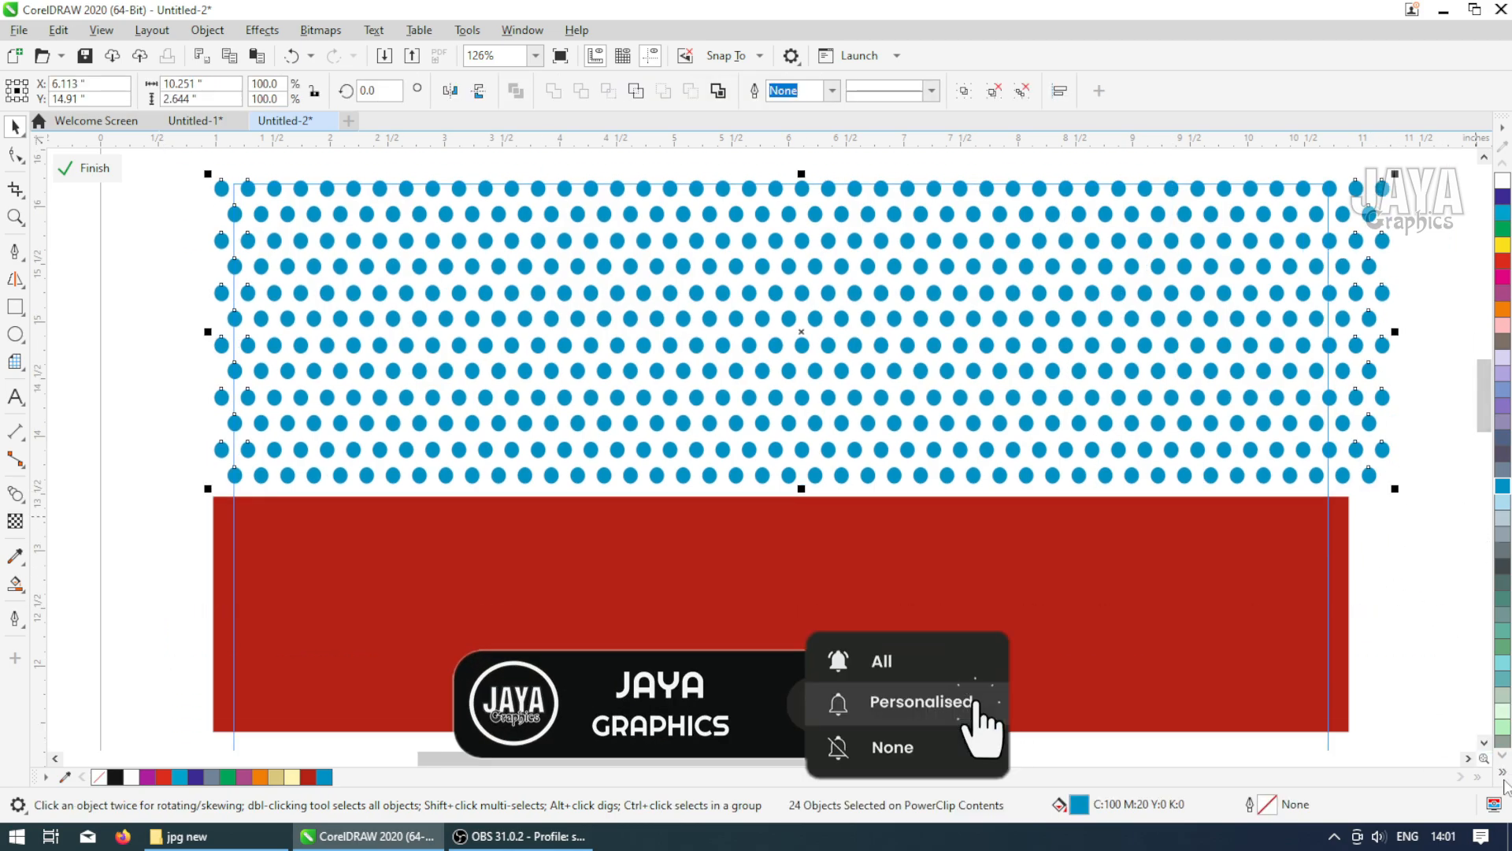
click(1503, 180)
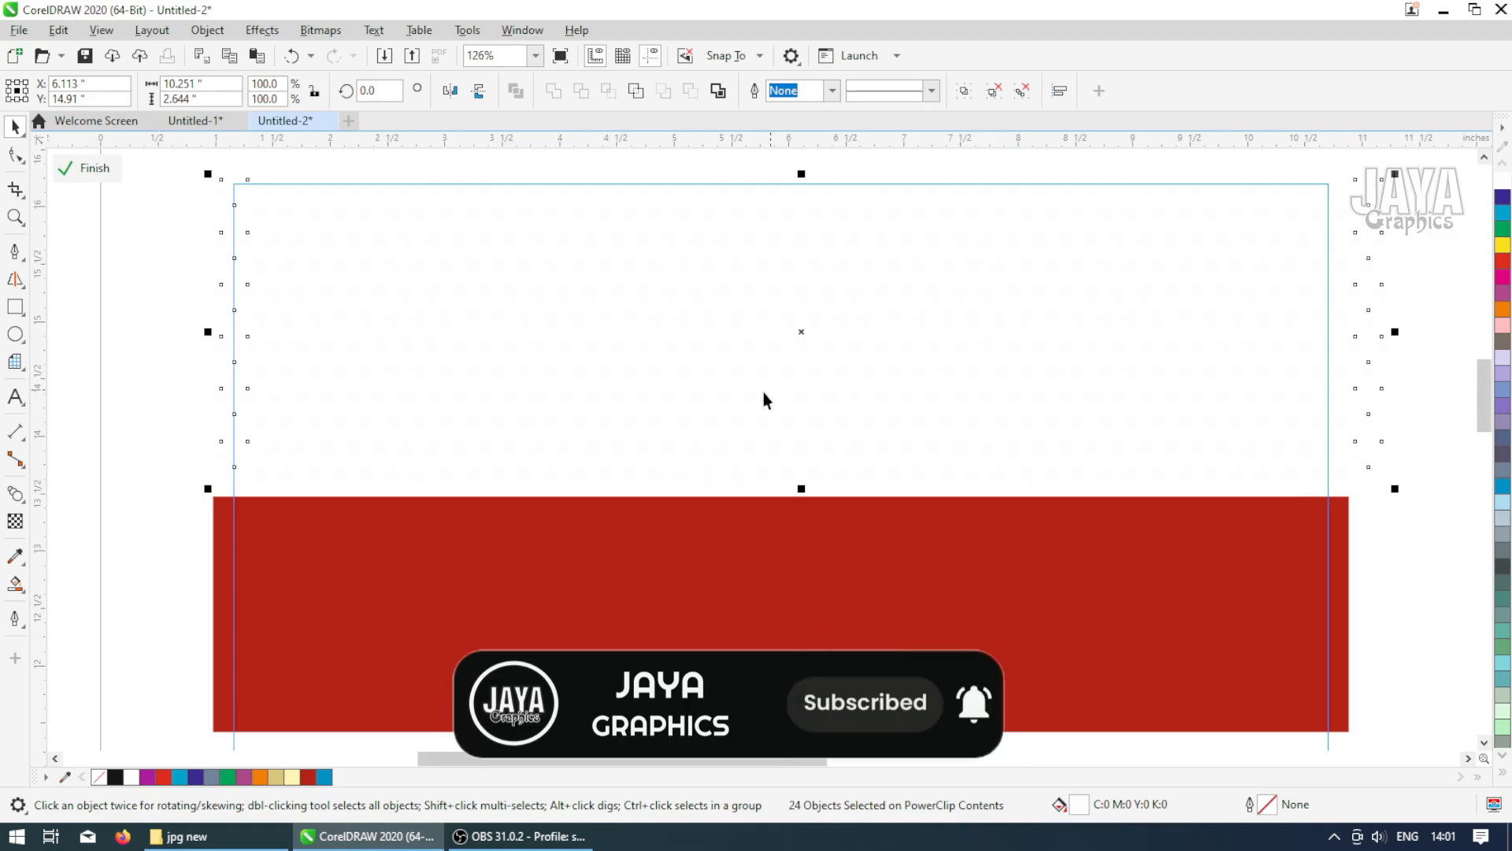
click(86, 167)
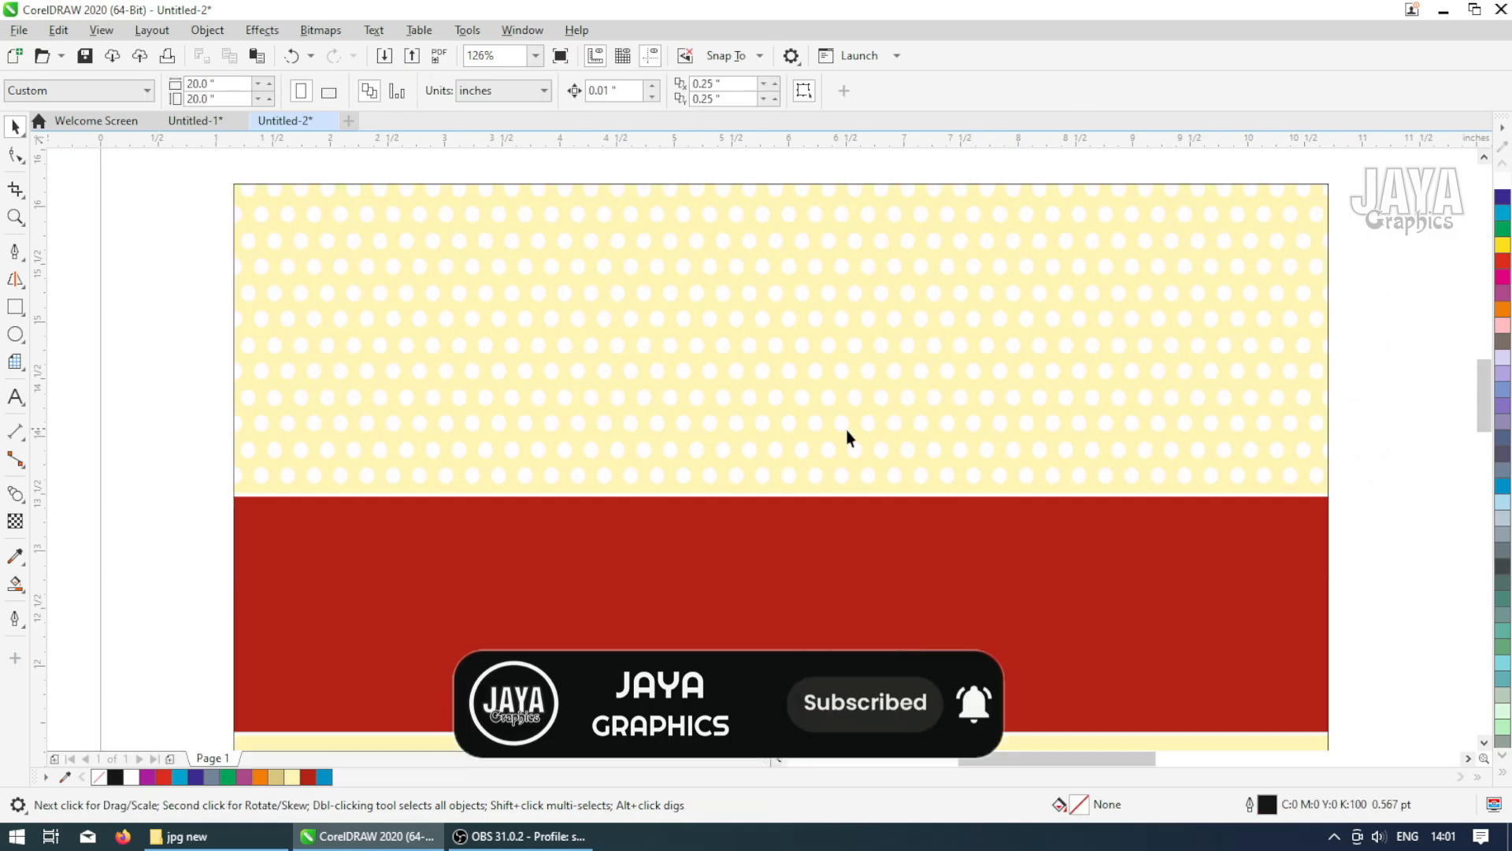
Import the frame 1 image from the jpg new folder and place it beside the card
click(772, 423)
scroll(940, 320, down, 1)
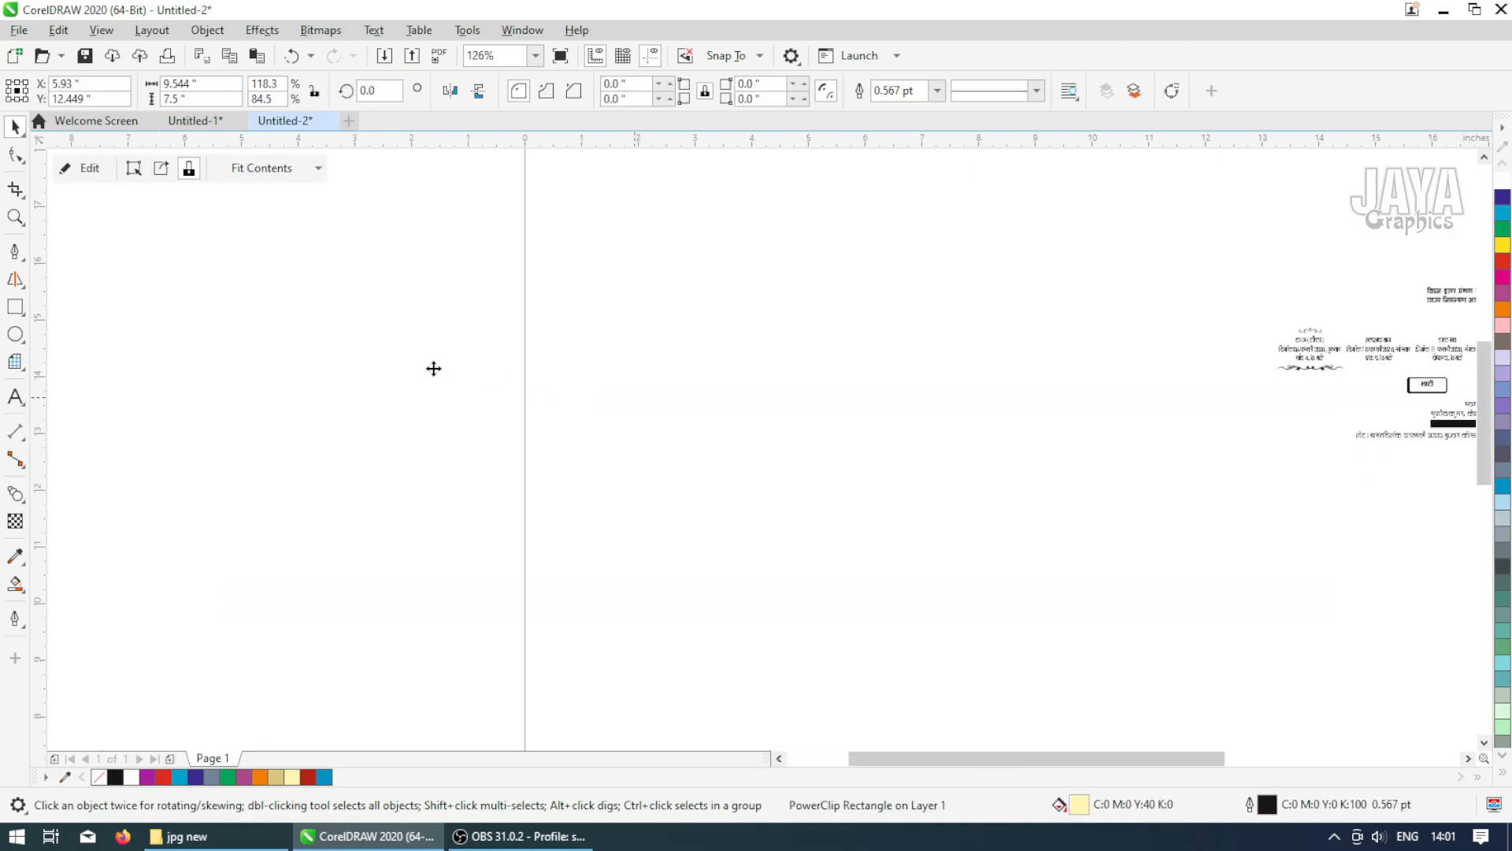
scroll(935, 465, down, 1)
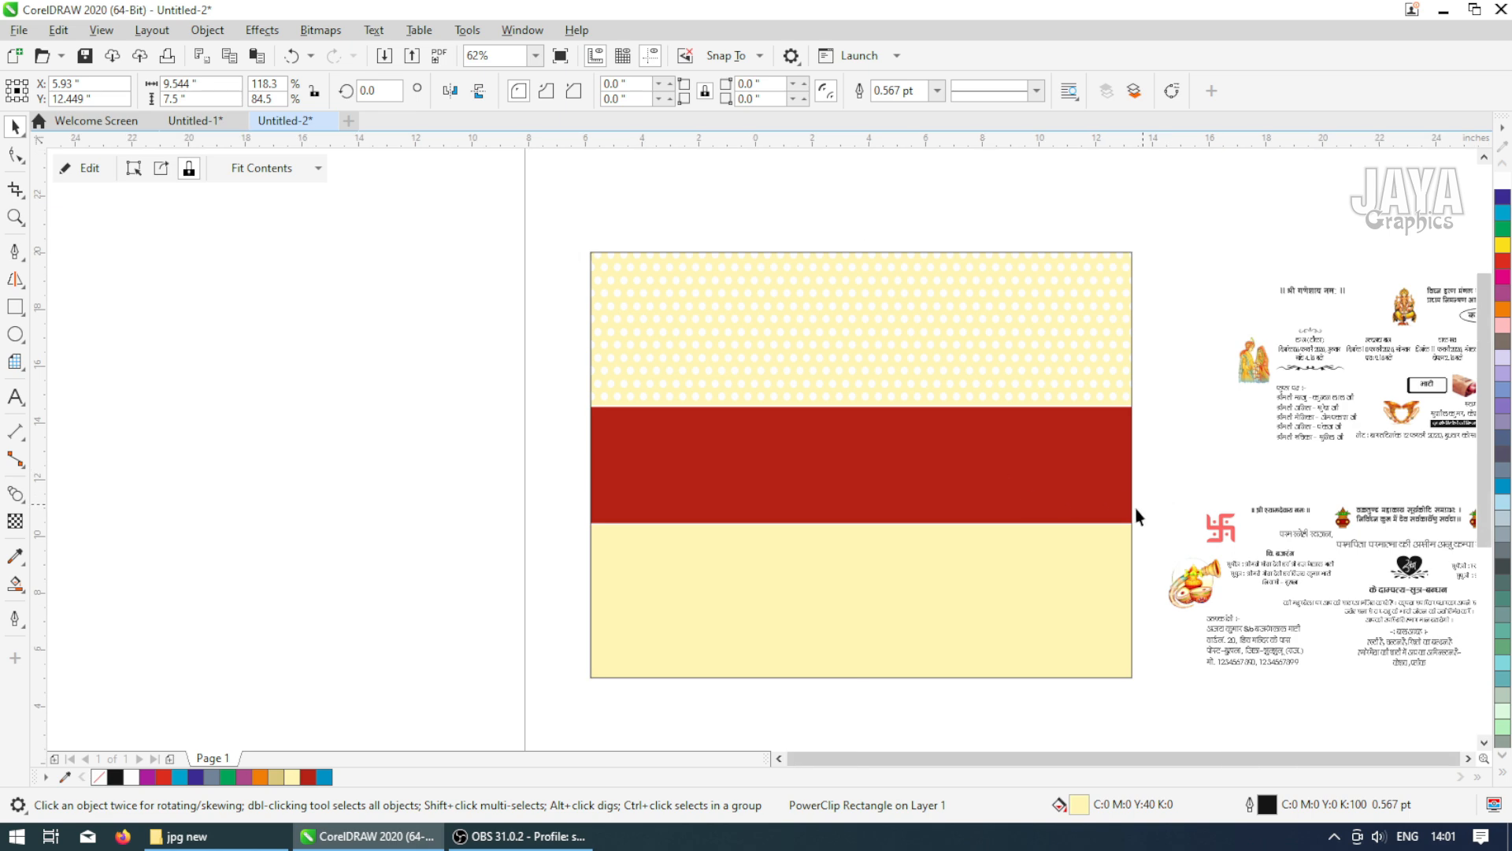
scroll(1181, 512, down, 1)
scroll(1210, 572, down, 1)
key(F2)
drag(961, 415, 1172, 586)
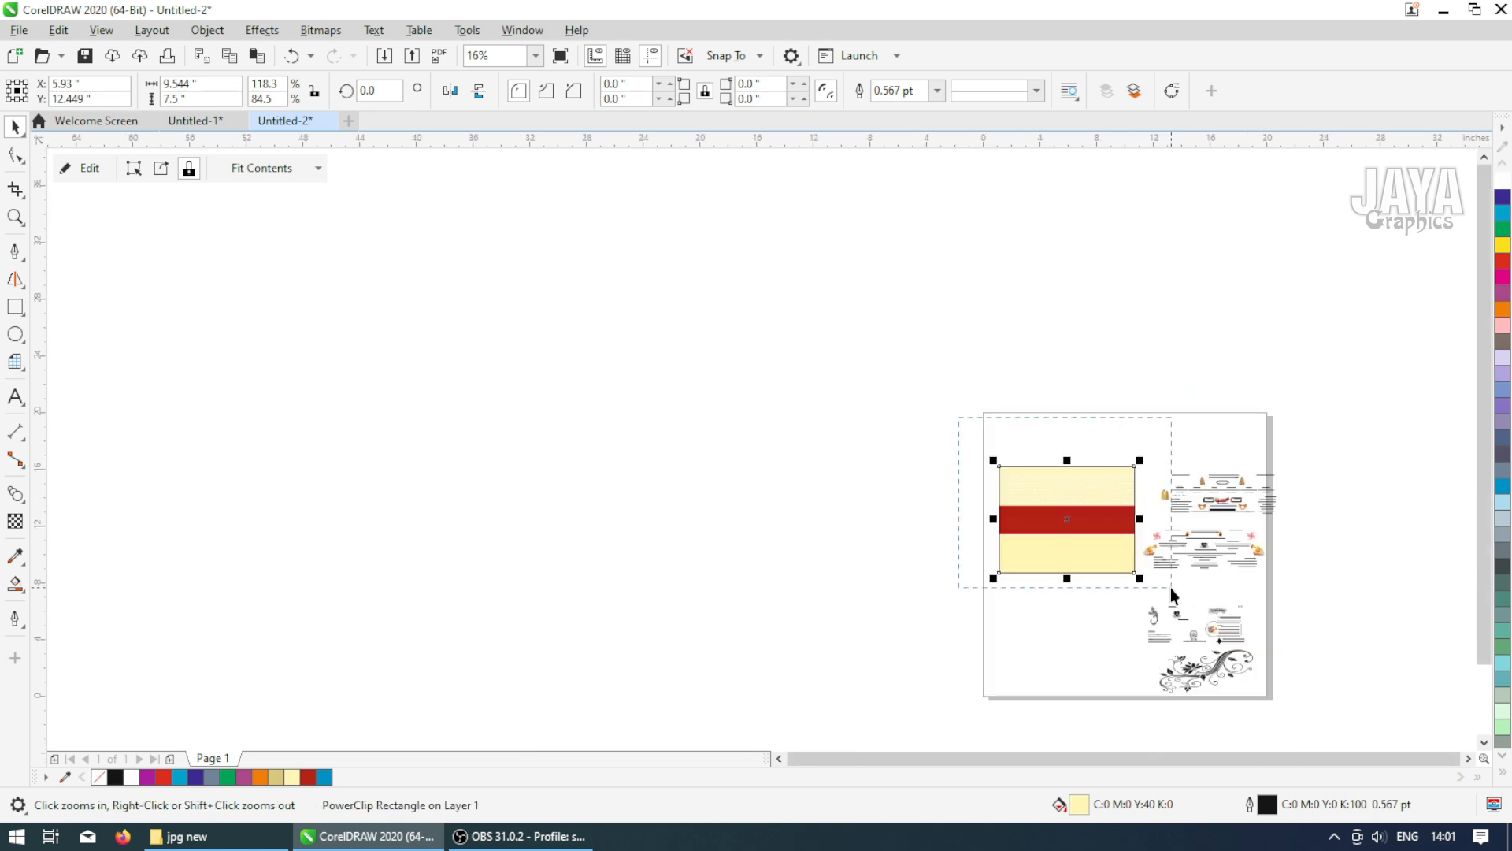
click(181, 836)
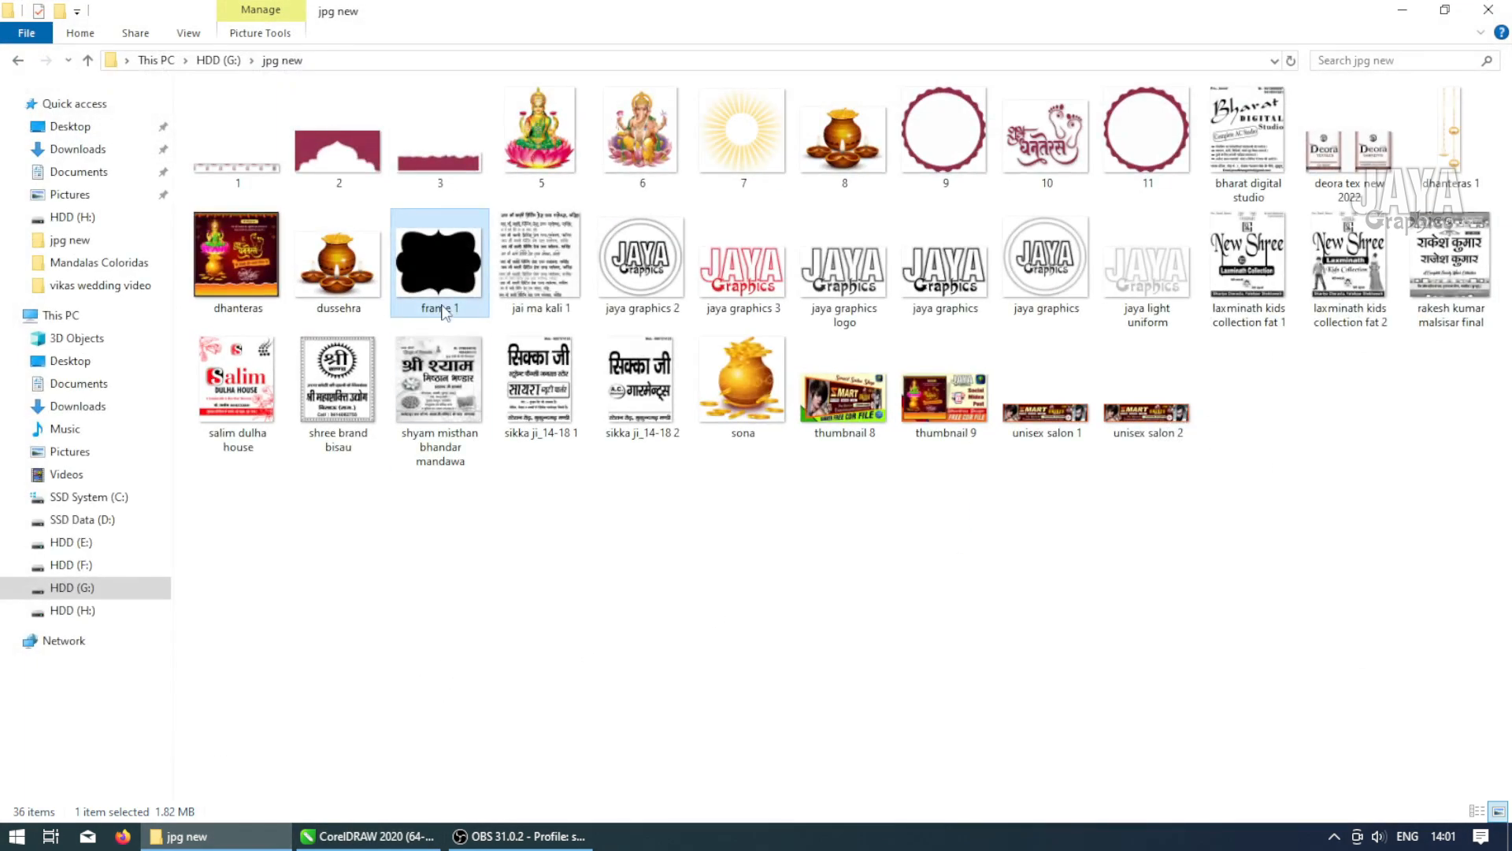
drag(446, 311, 393, 482)
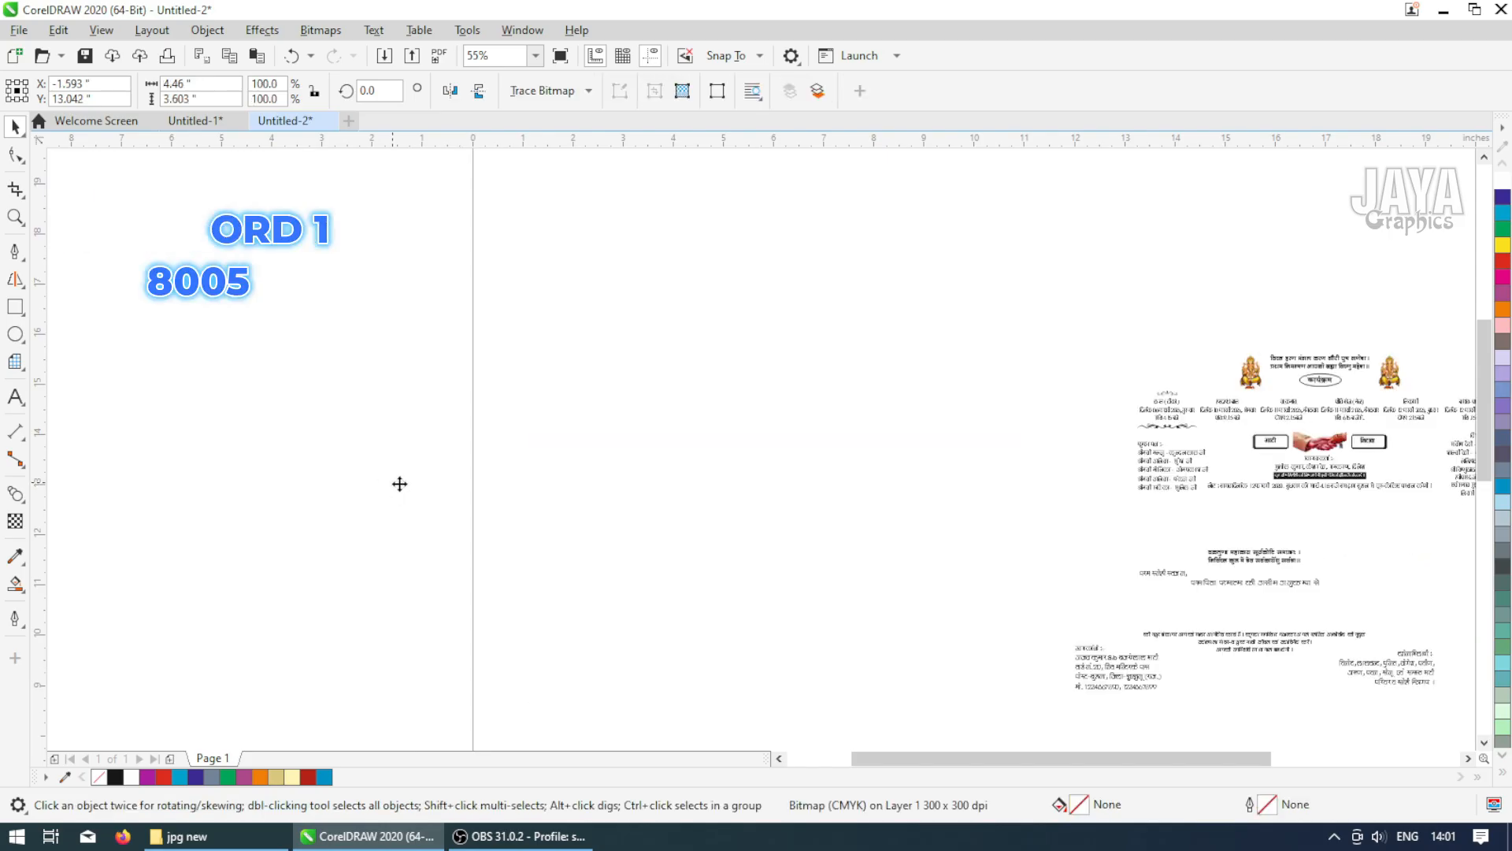
drag(396, 482, 263, 410)
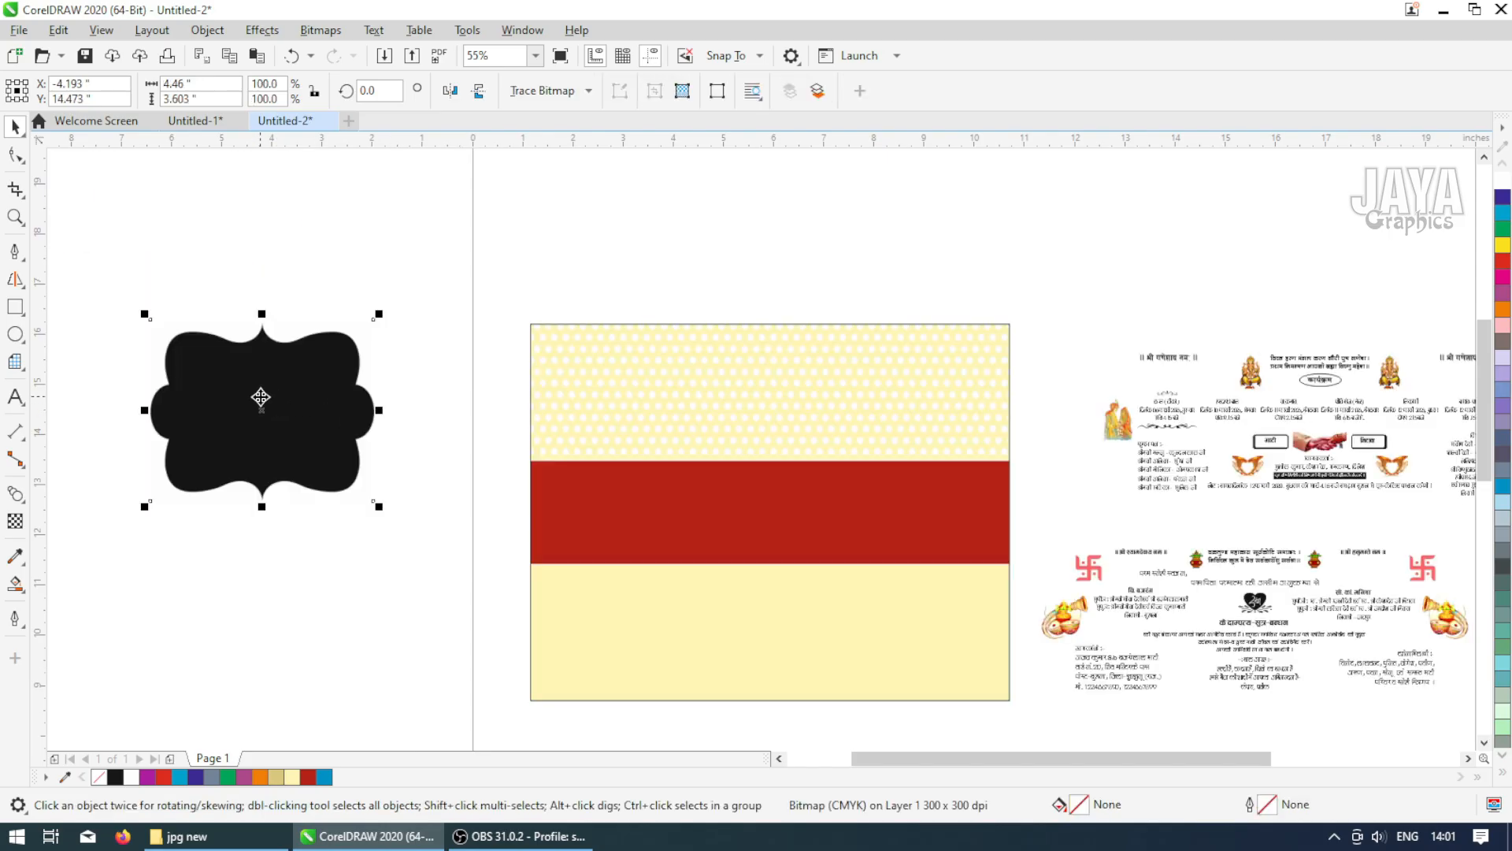
Trace the frame bitmap into vector curves with PowerTRACE and move the traced shape aside
right_click(261, 397)
mouse_move(341, 341)
click(511, 458)
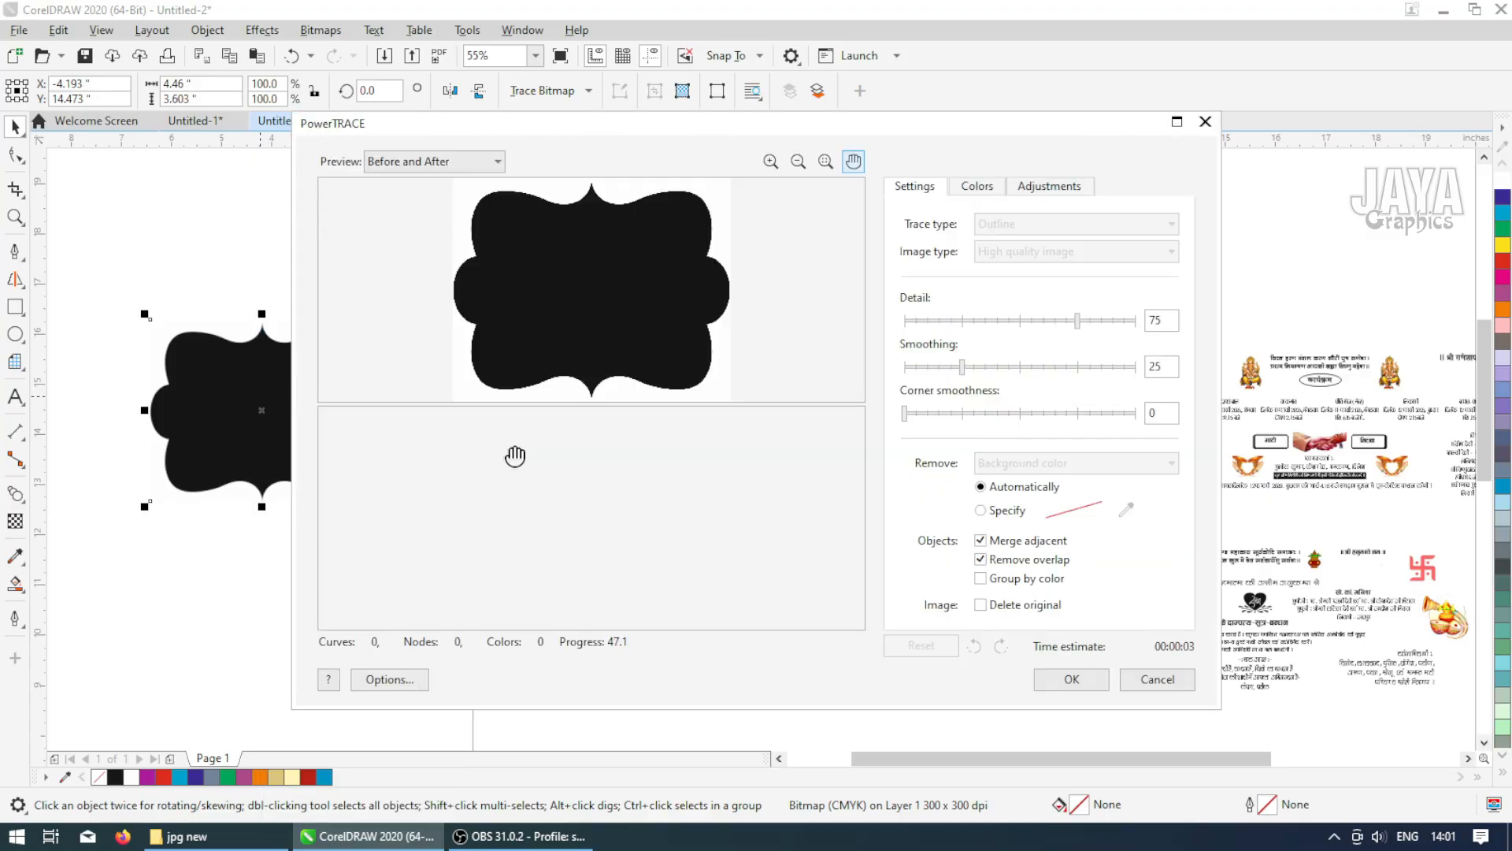
click(1071, 679)
drag(289, 423, 361, 585)
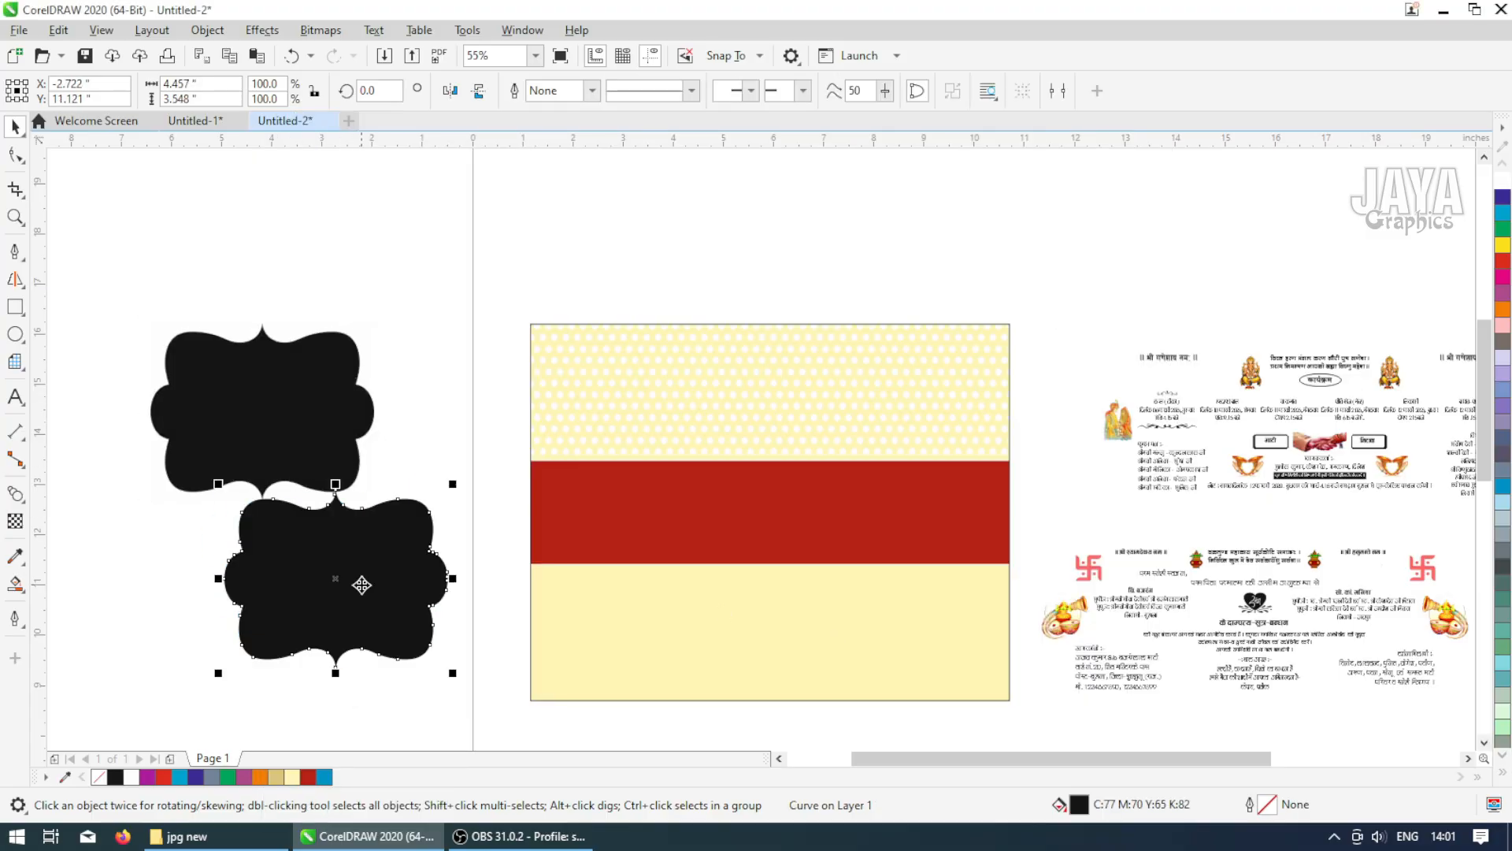
Fill the traced frame white and give it a 1.5 pt dotted outline
click(1503, 775)
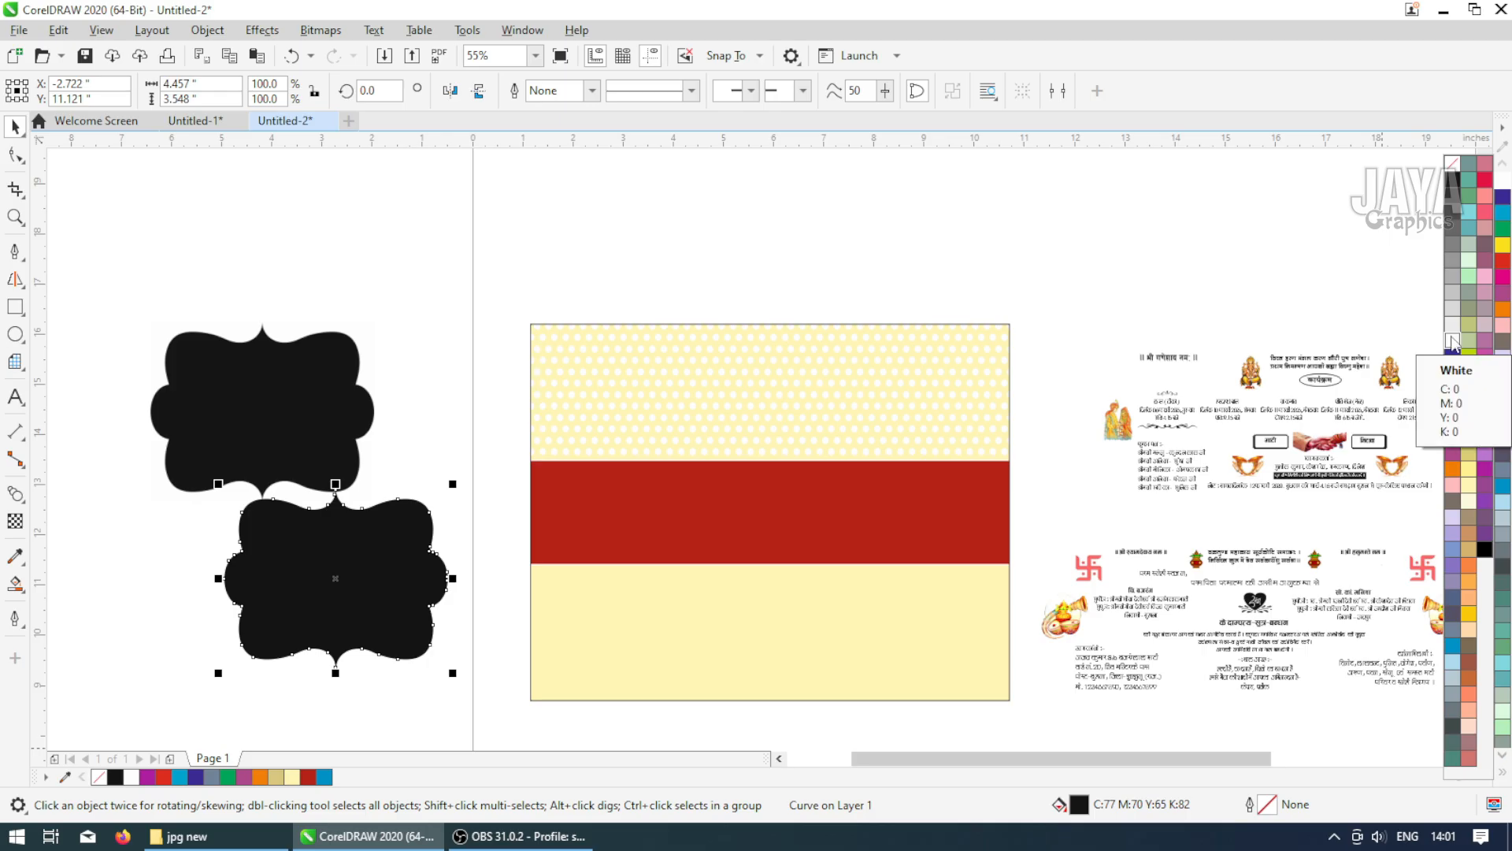
click(1452, 342)
click(591, 91)
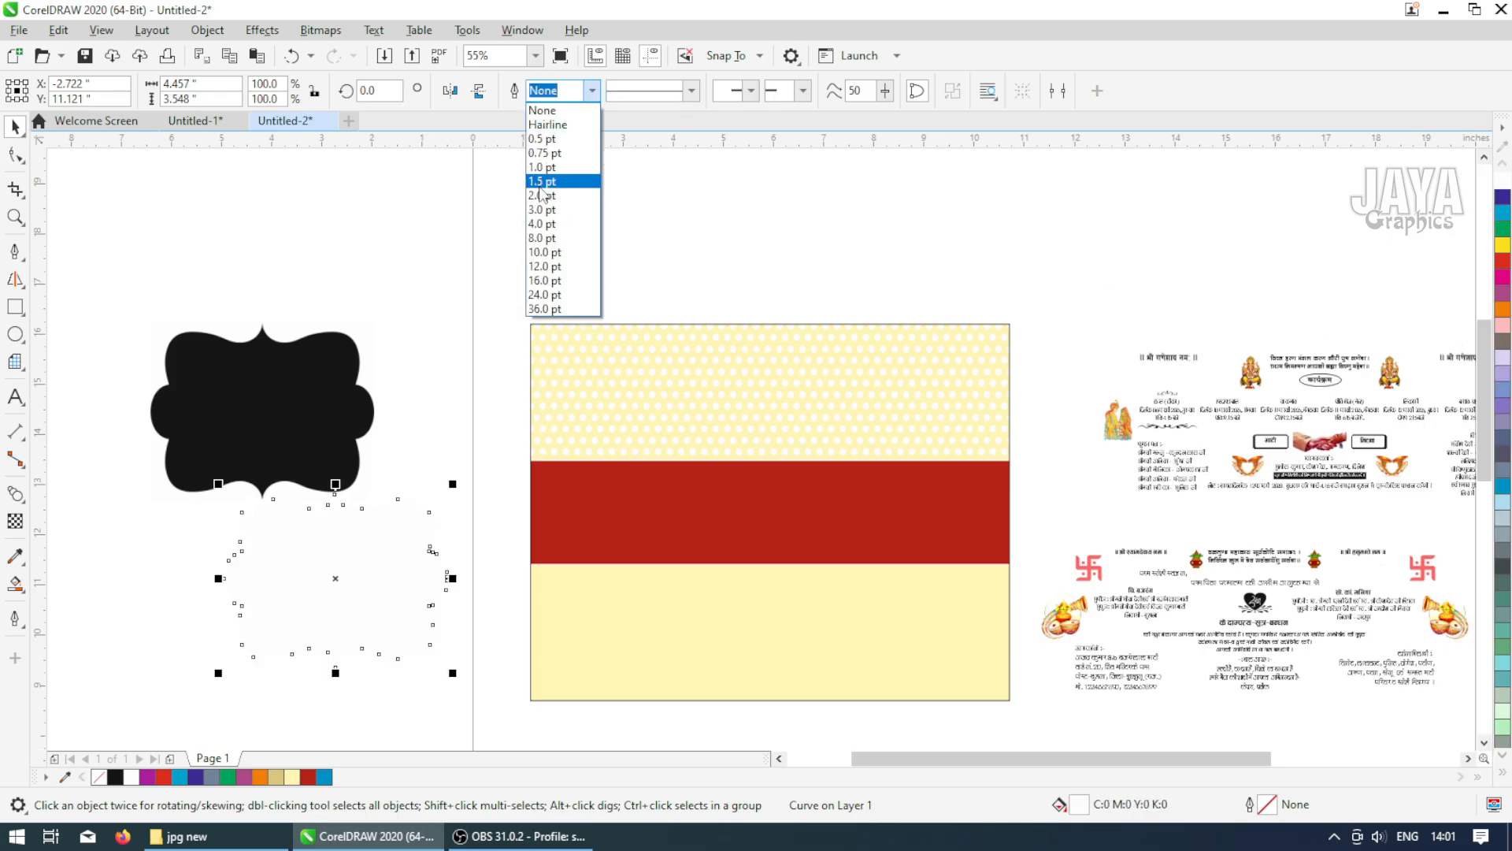
click(543, 181)
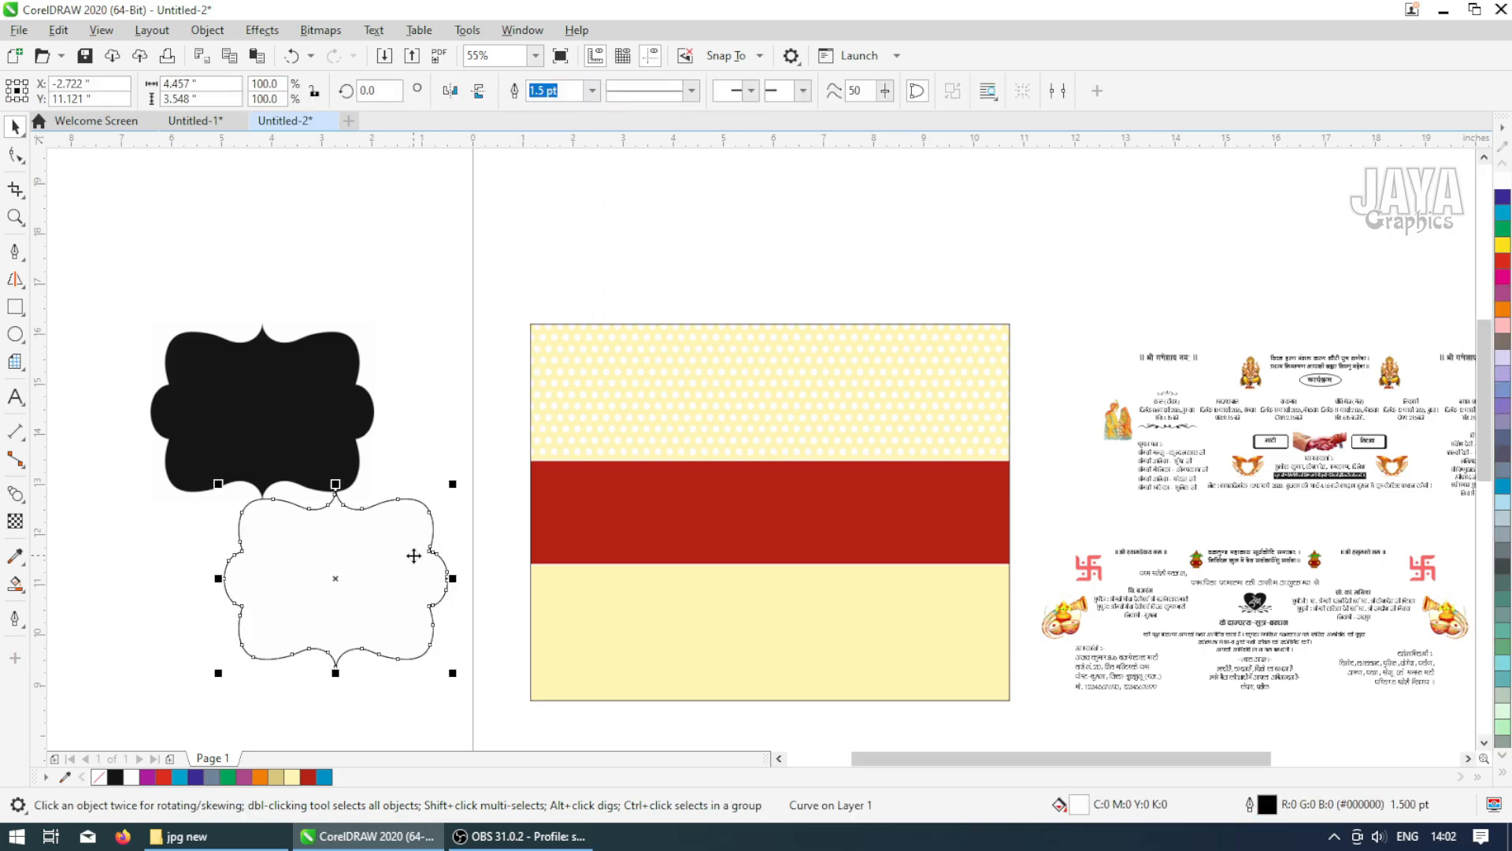
click(691, 91)
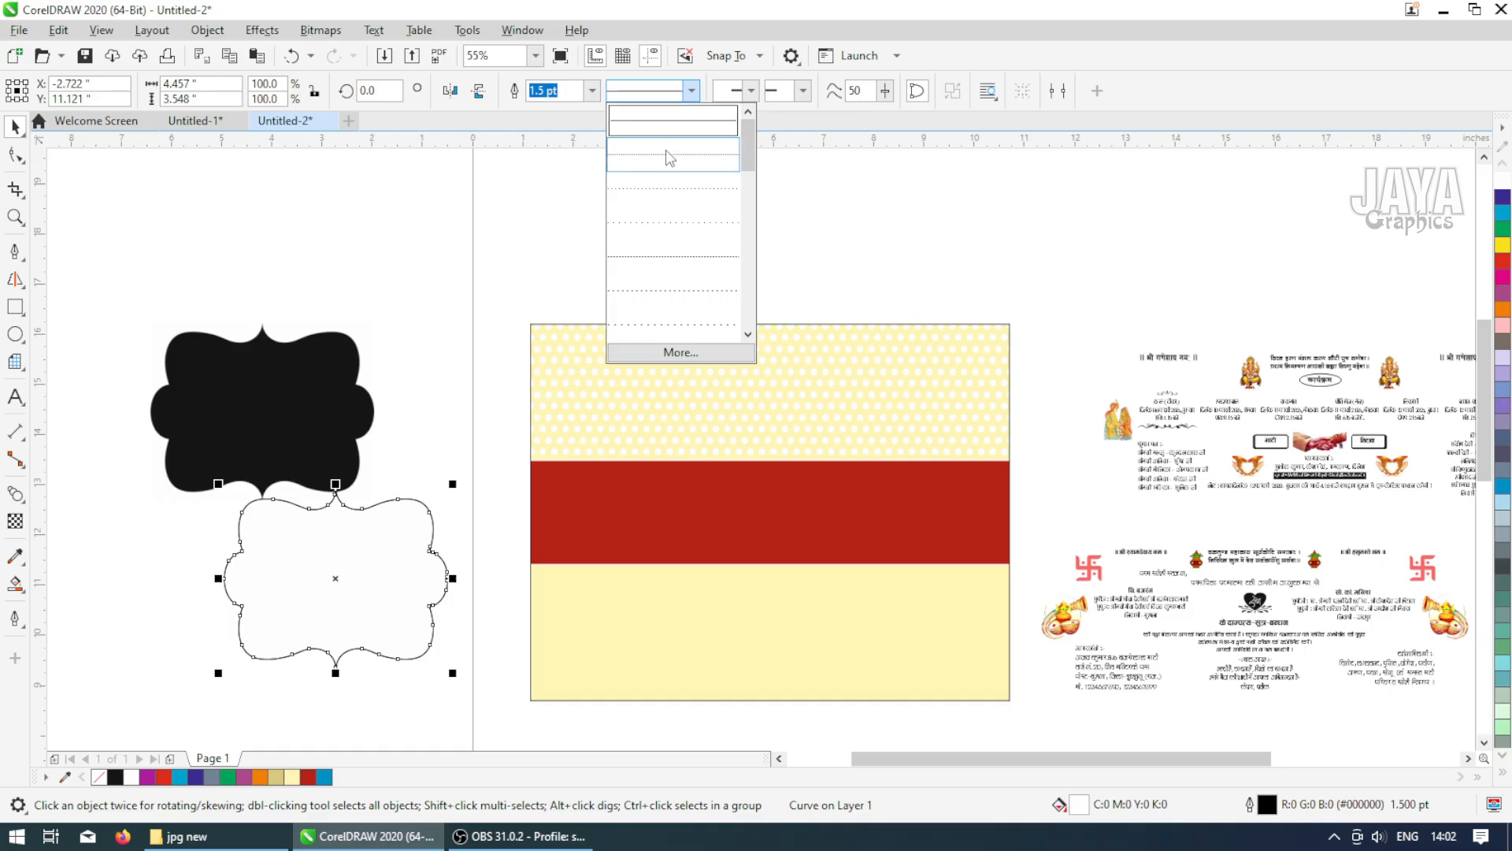
click(665, 149)
Move the traced frame over the original and delete the black frame bitmap
click(422, 289)
click(337, 574)
scroll(337, 568, up, 2)
scroll(337, 567, down, 1)
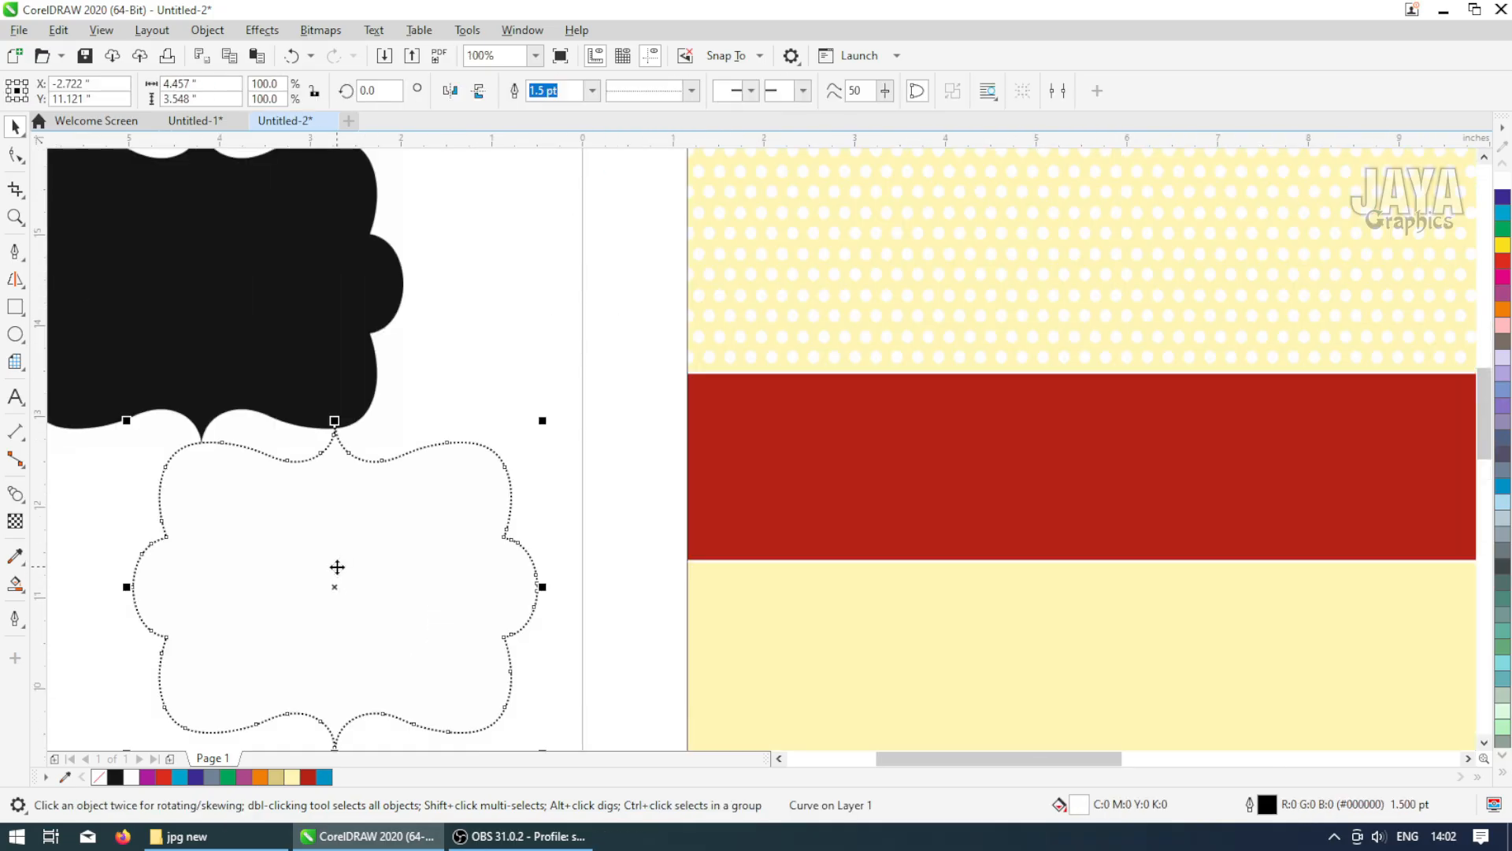
drag(337, 566, 479, 369)
click(333, 316)
key(Delete)
Resize the traced frame to 9 by 3.6 inches
click(220, 85)
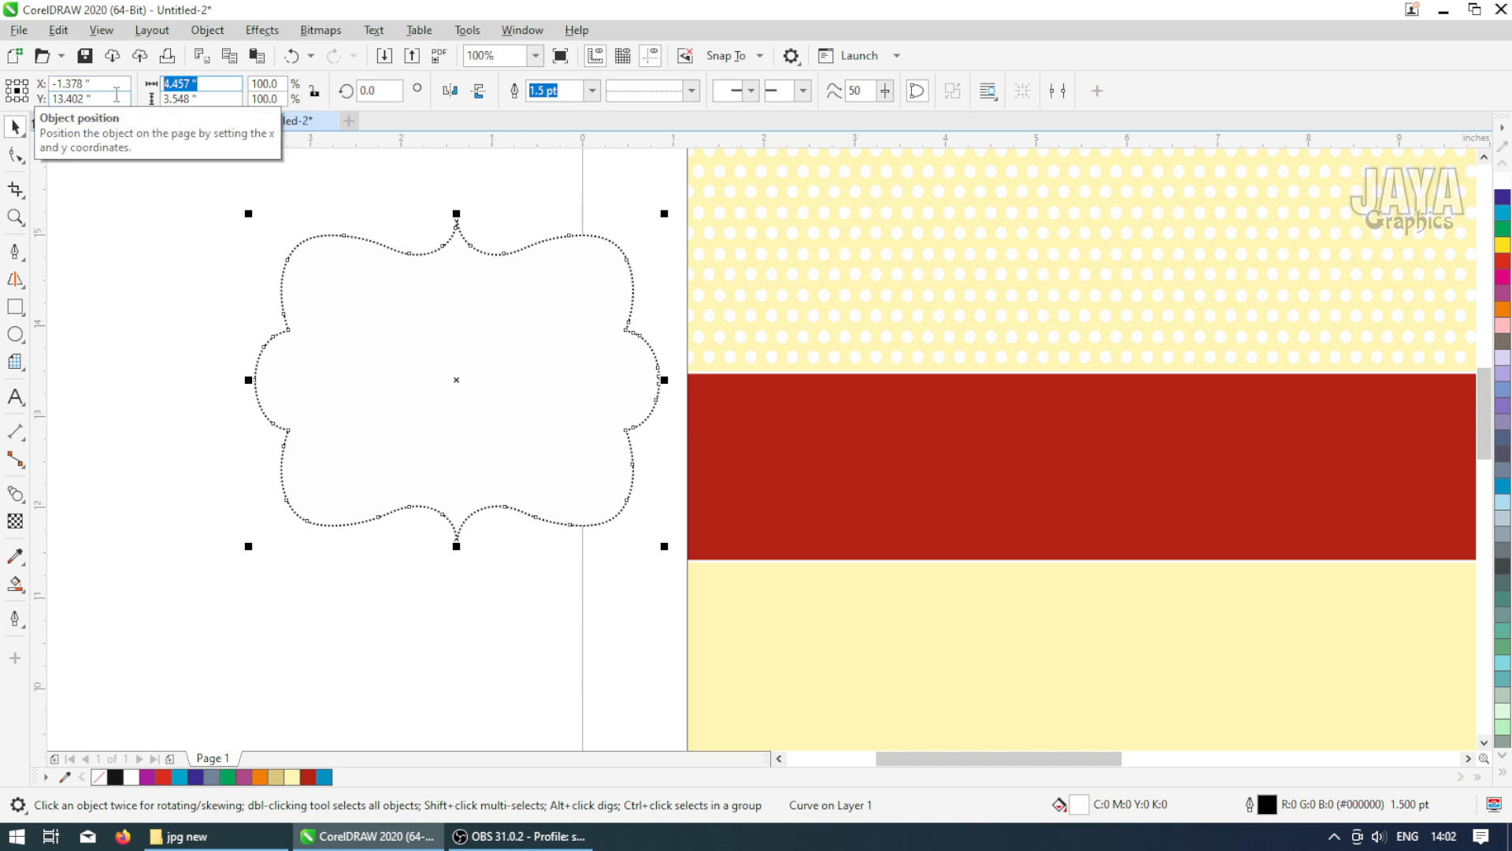
text(9)
text(3.6)
key(Return)
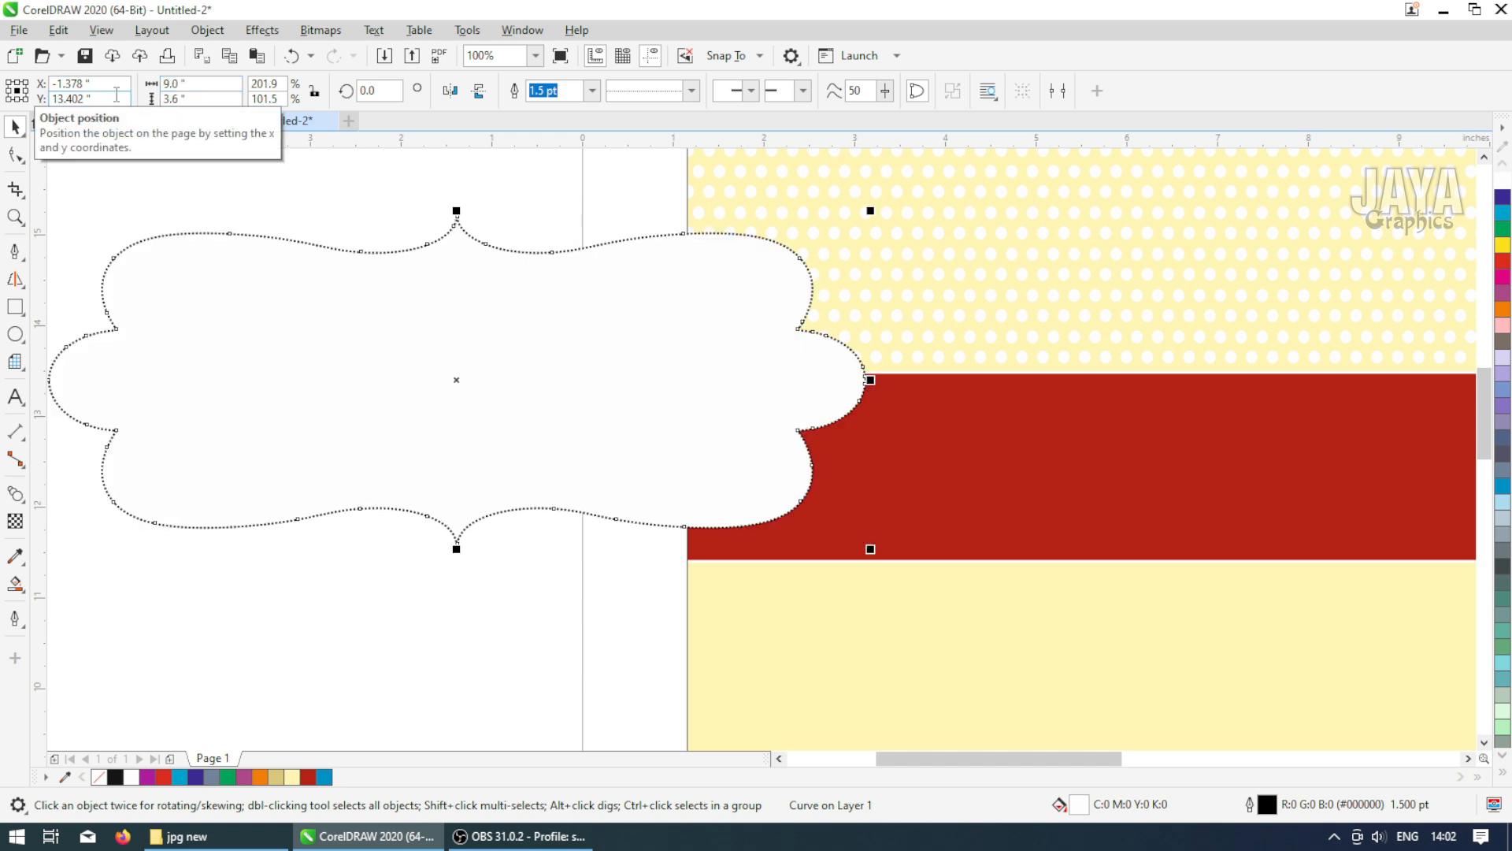
Align the frame with the card, centred horizontally at its top
scroll(351, 365, down, 3)
shift+click(557, 344)
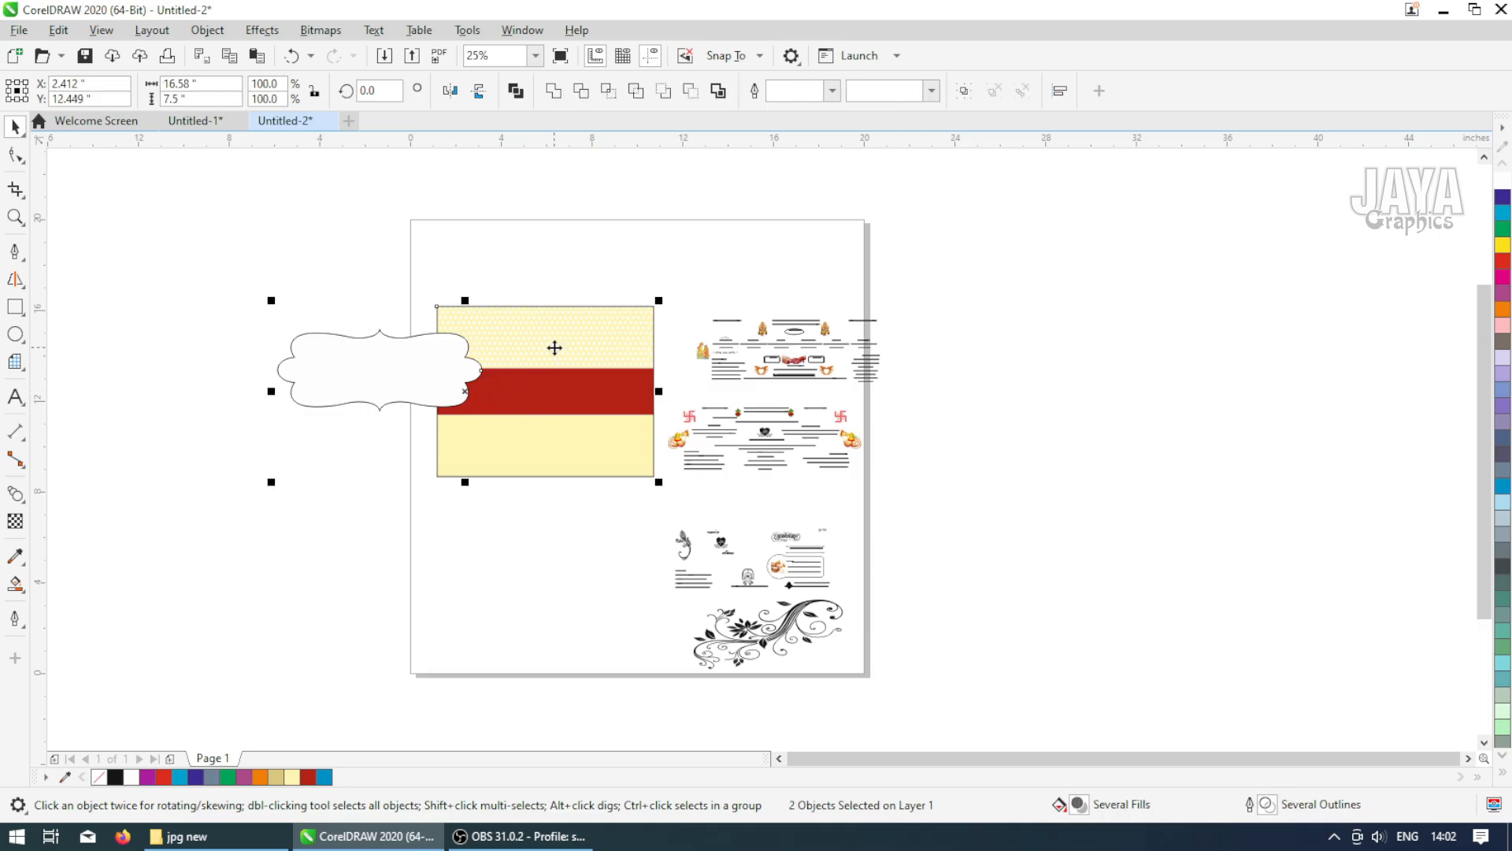
key(c)
key(t)
click(514, 280)
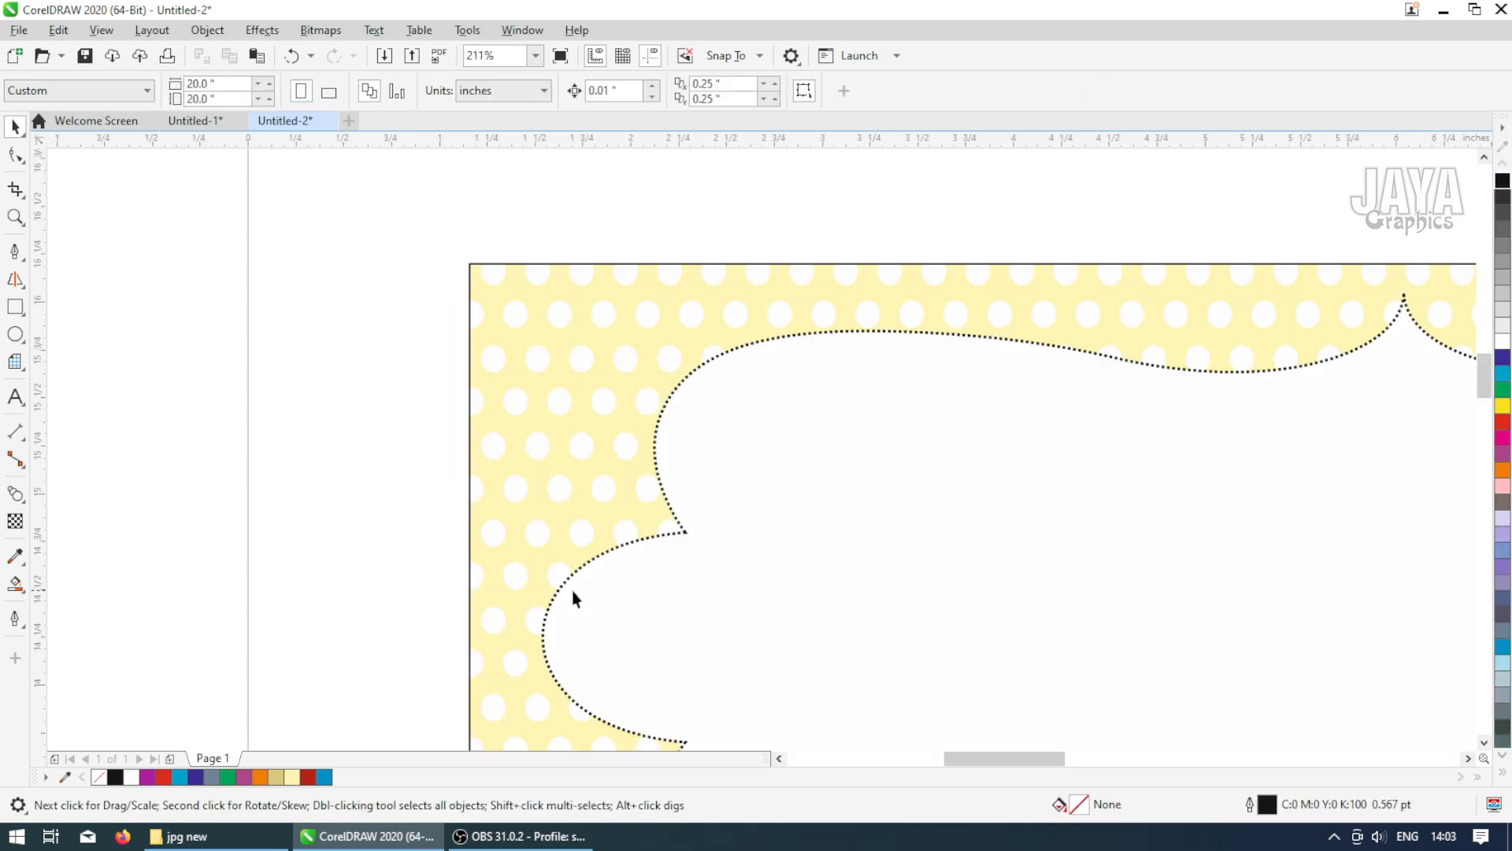
scroll(640, 591, down, 3)
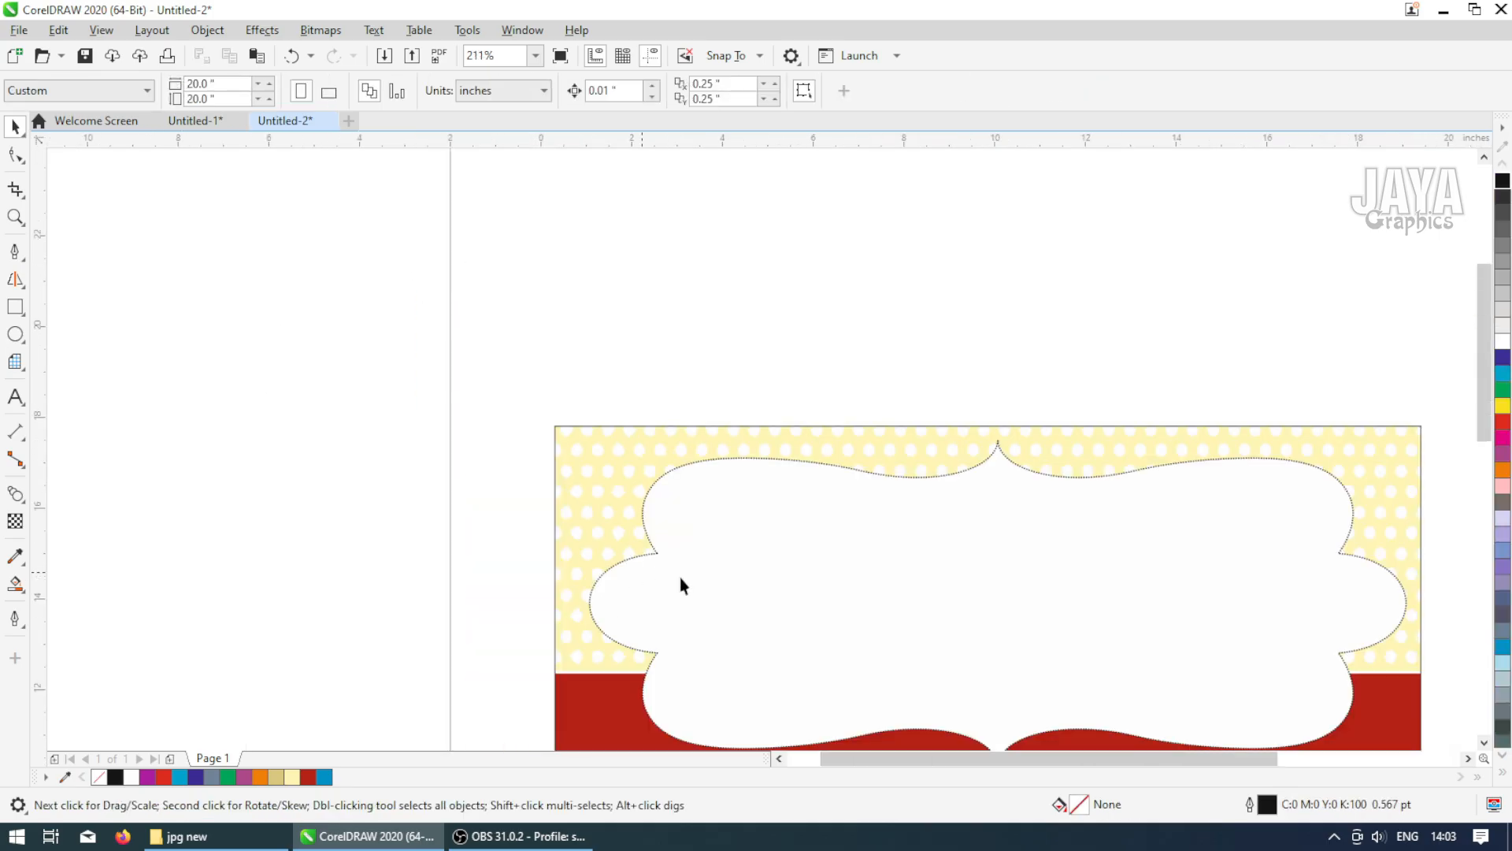
key(z)
scroll(873, 590, up, 3)
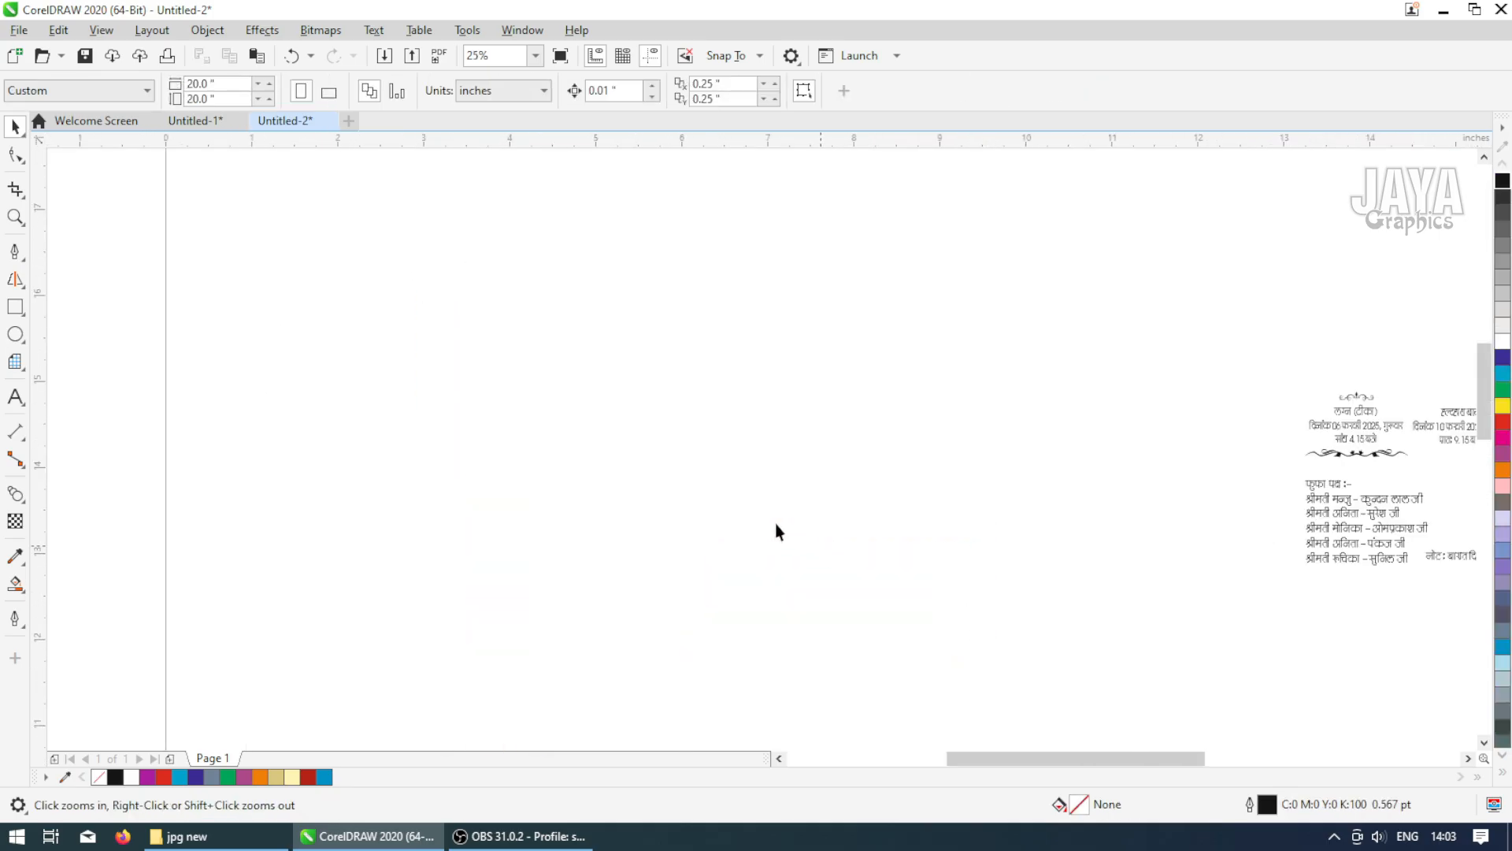
key(space)
click(831, 426)
shift+click(854, 291)
key(c)
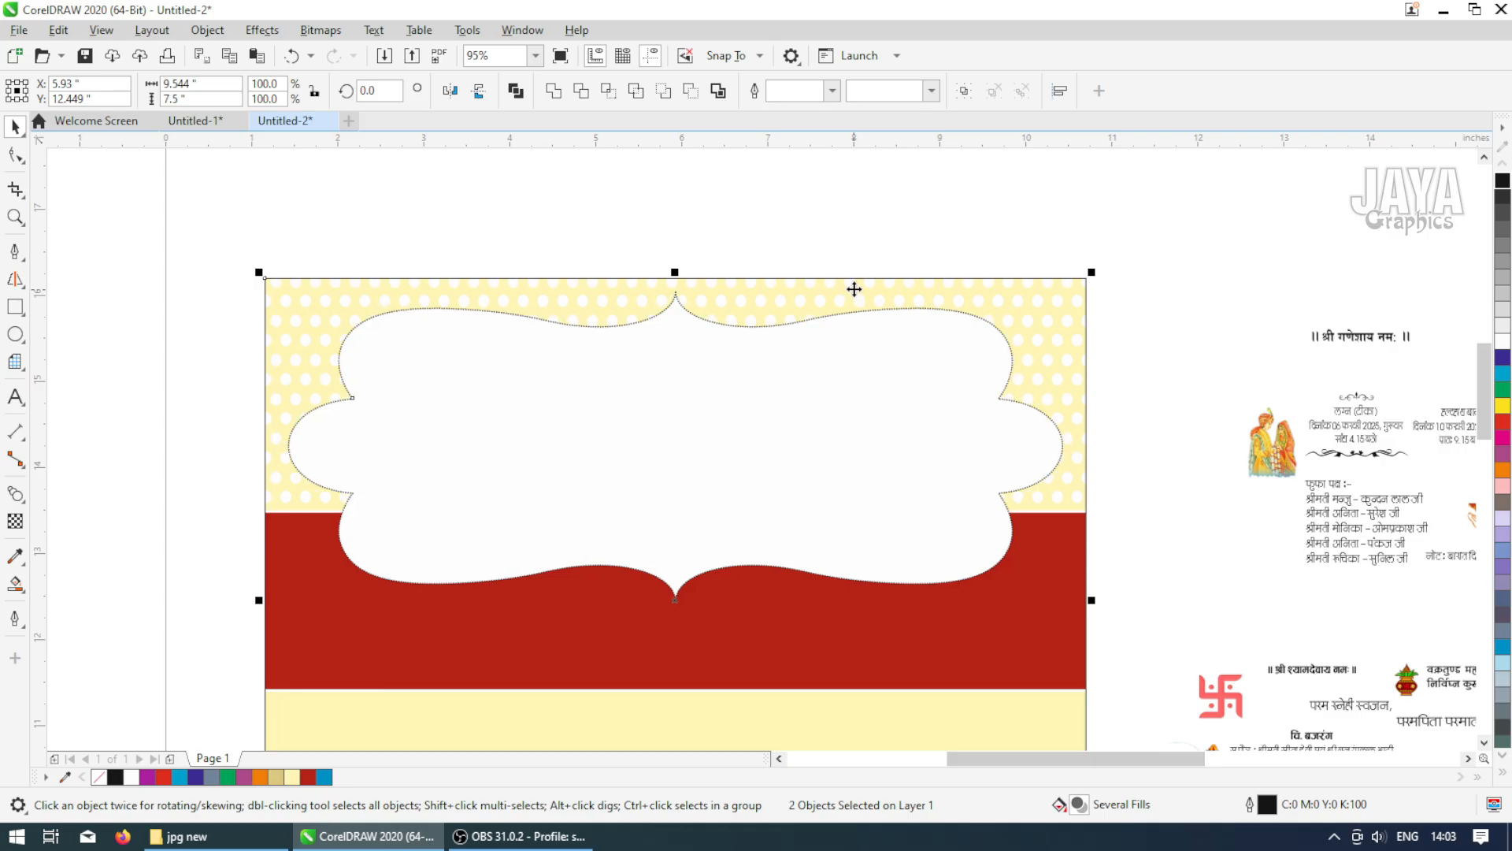
key(Escape)
Set the frame's outline colour to CMYK 11, 15, 60, 6
click(805, 380)
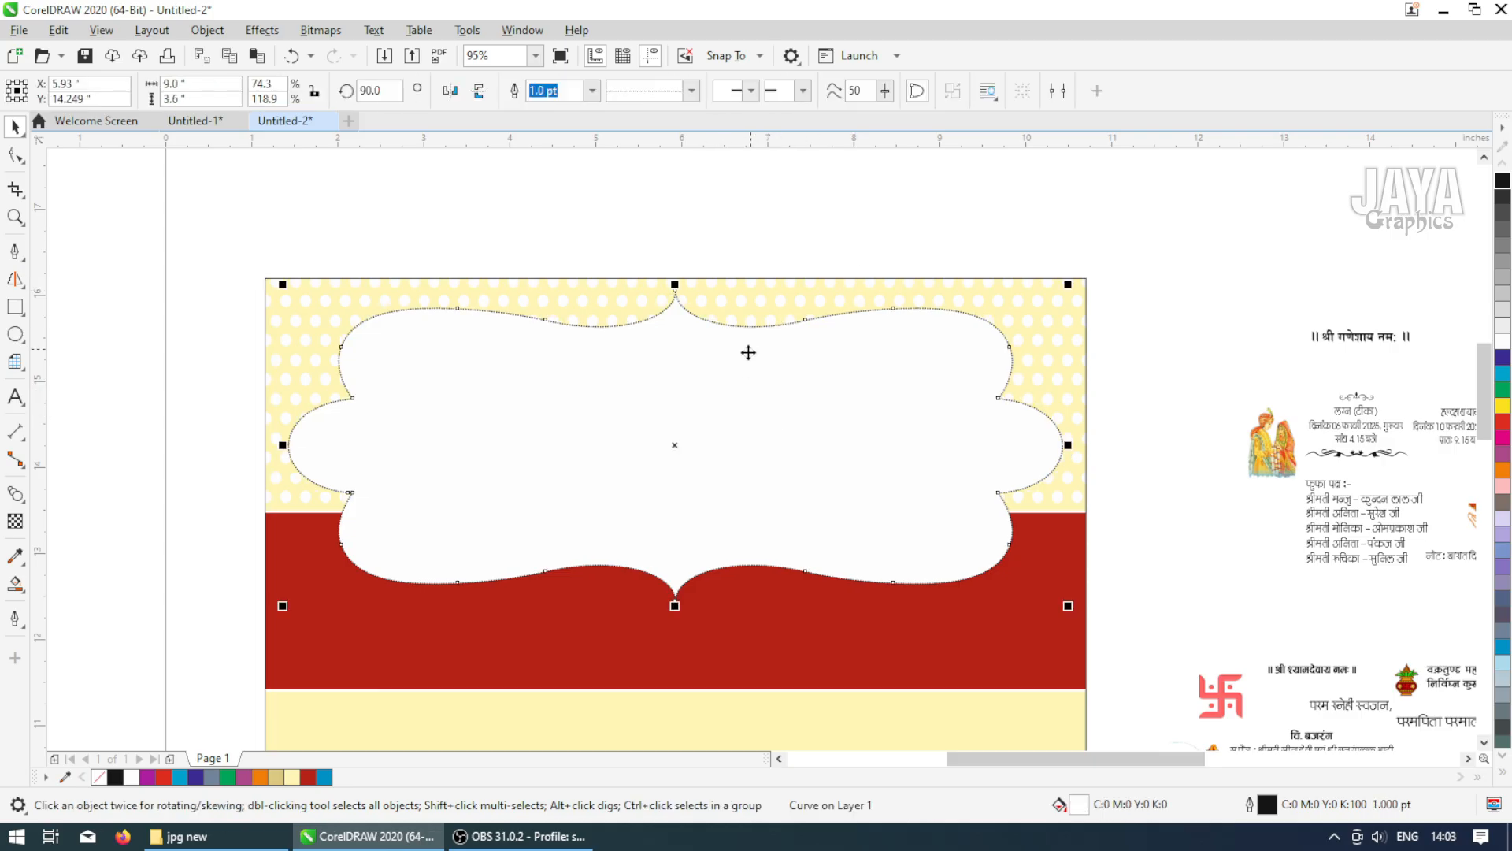
double_click(1250, 809)
click(639, 320)
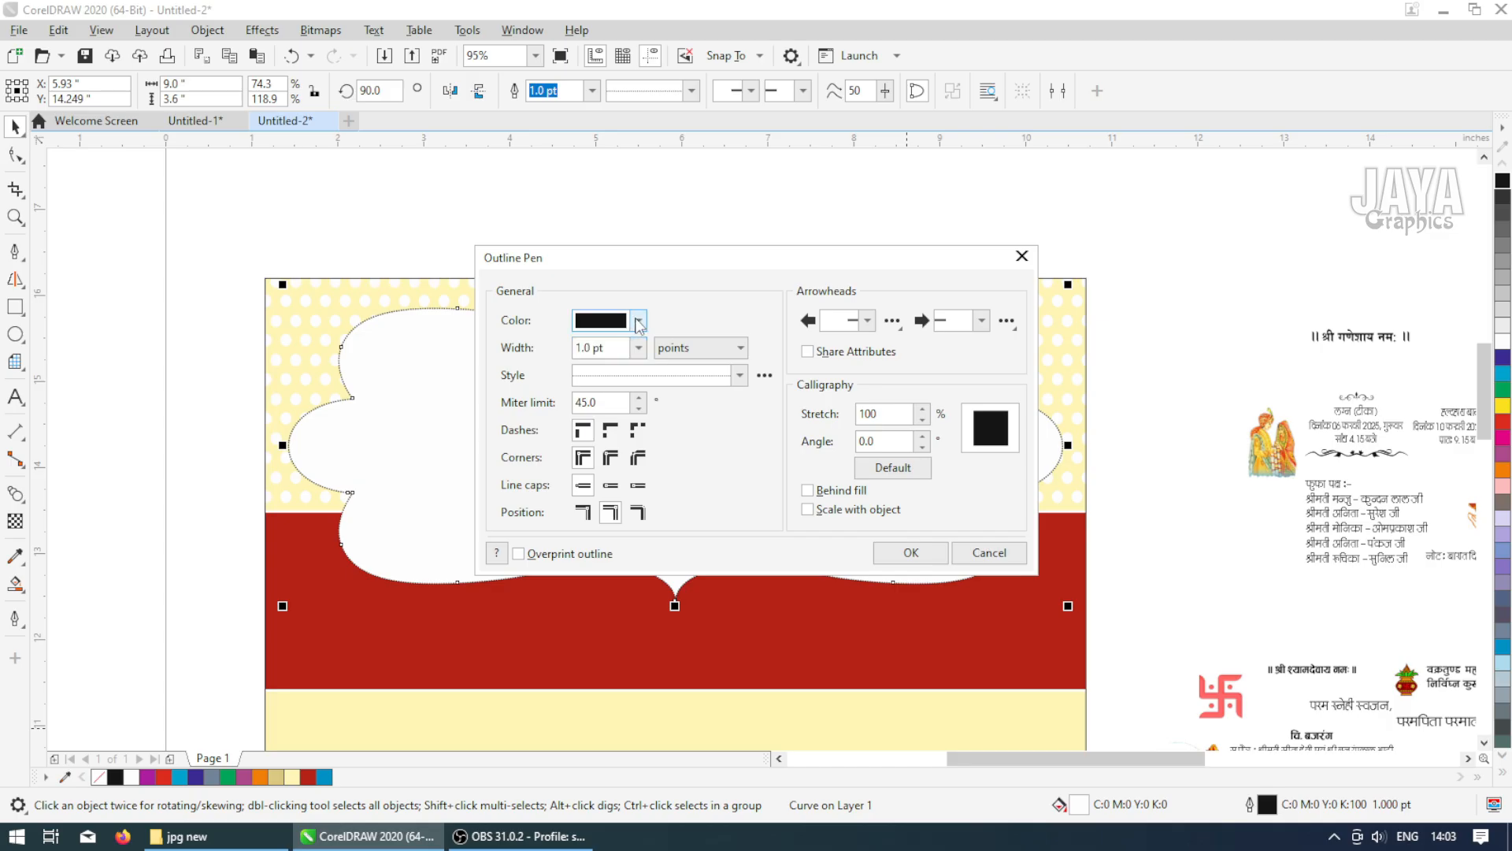
click(596, 360)
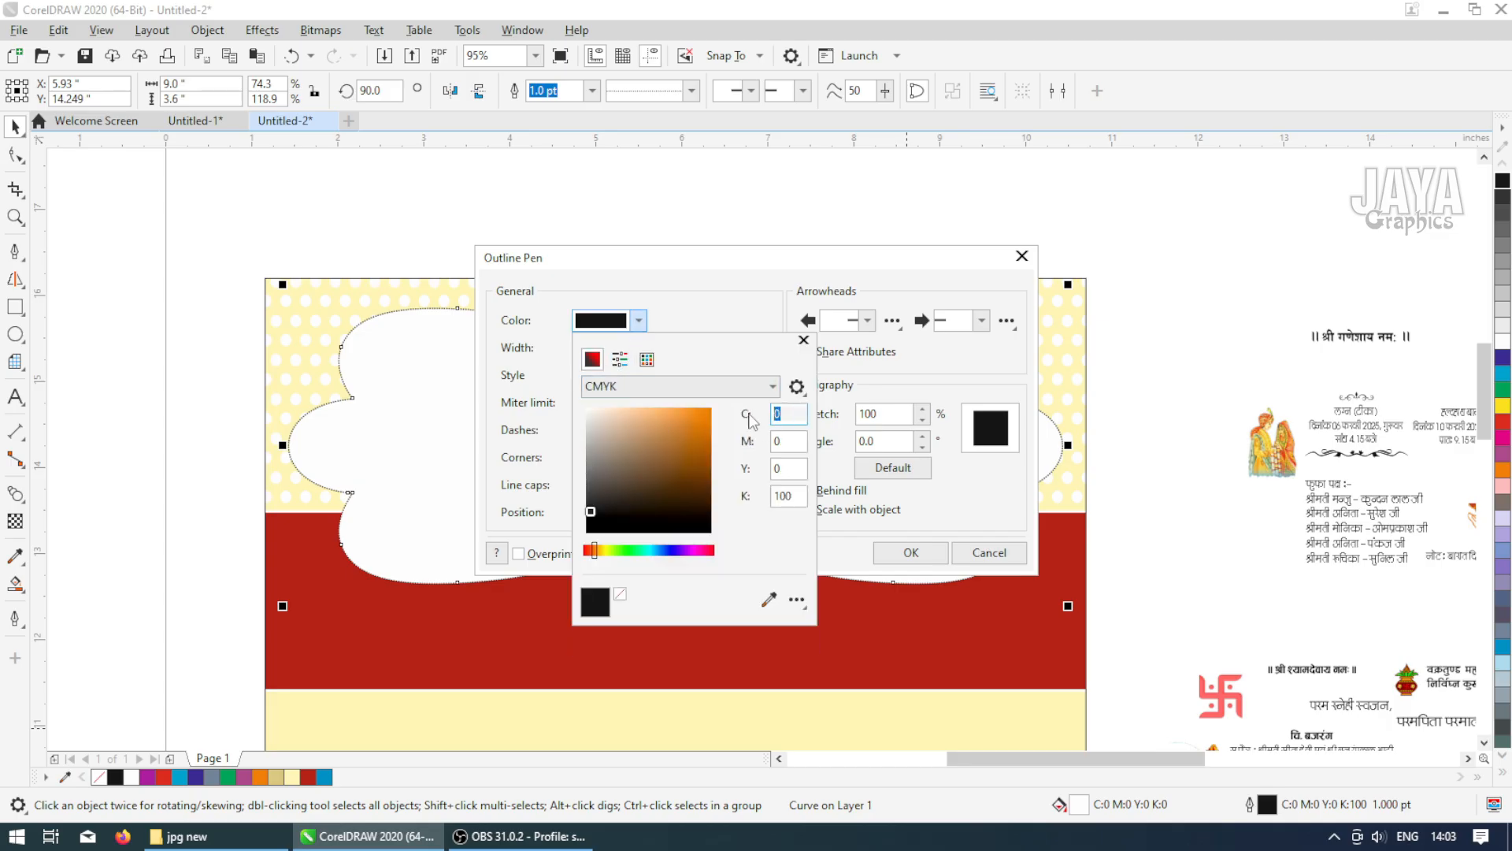
text(11)
key(Tab)
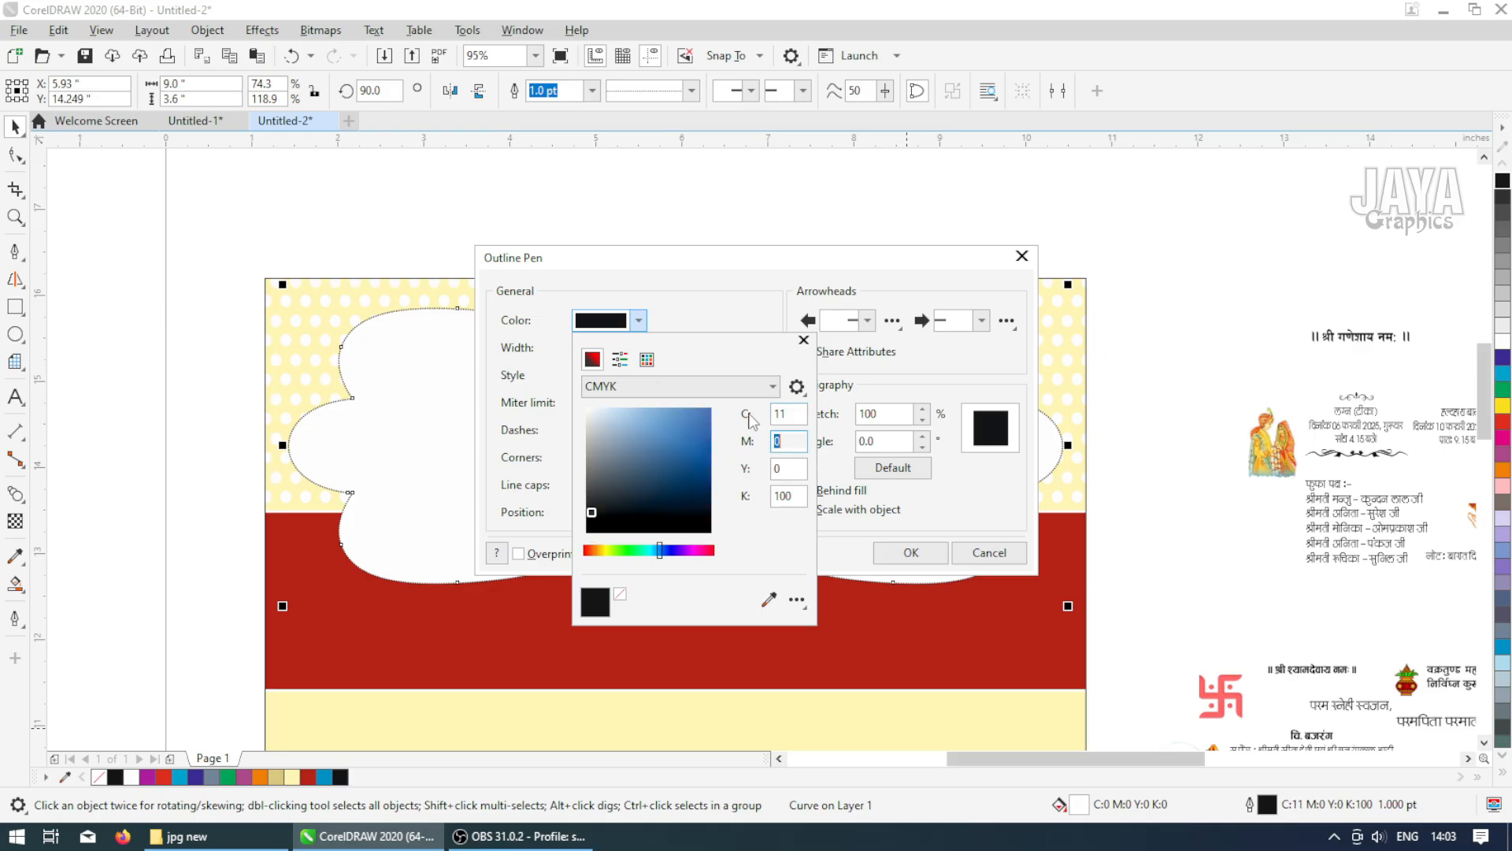
text(15)
key(Tab)
text(60)
key(Tab)
text(6)
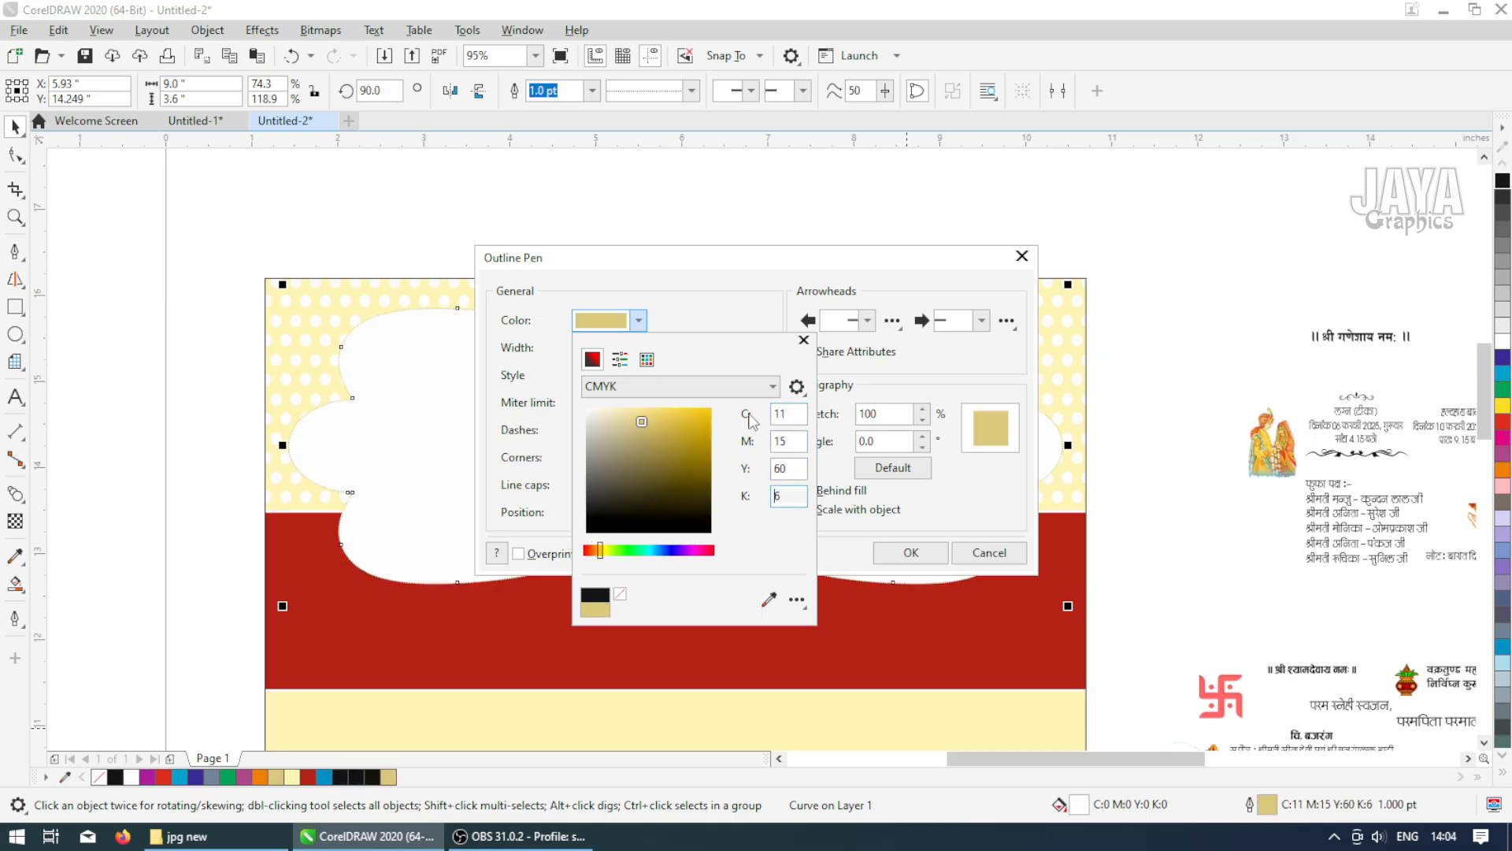
click(912, 556)
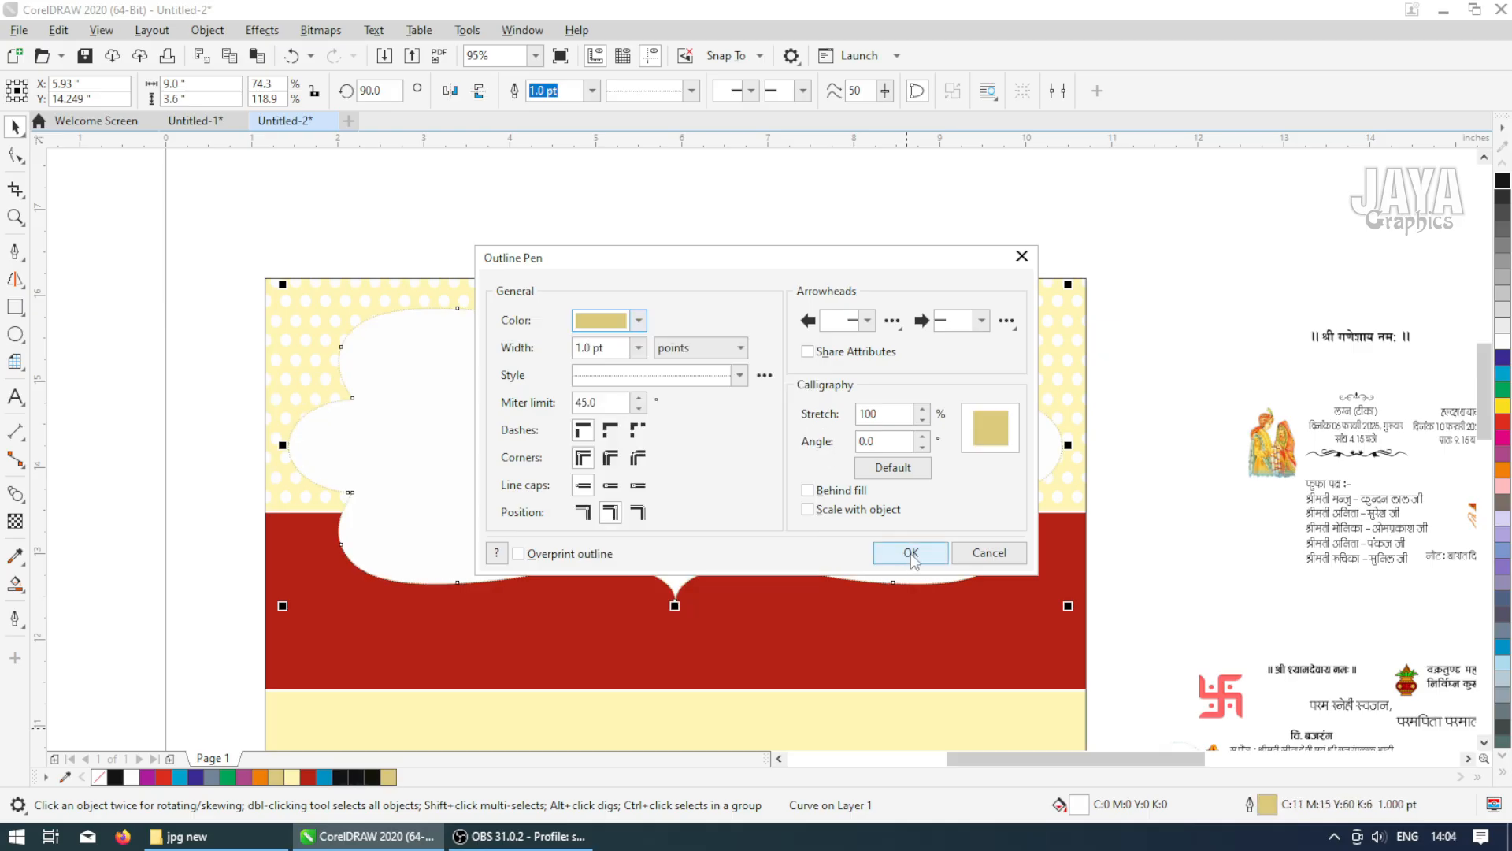
click(911, 553)
click(931, 272)
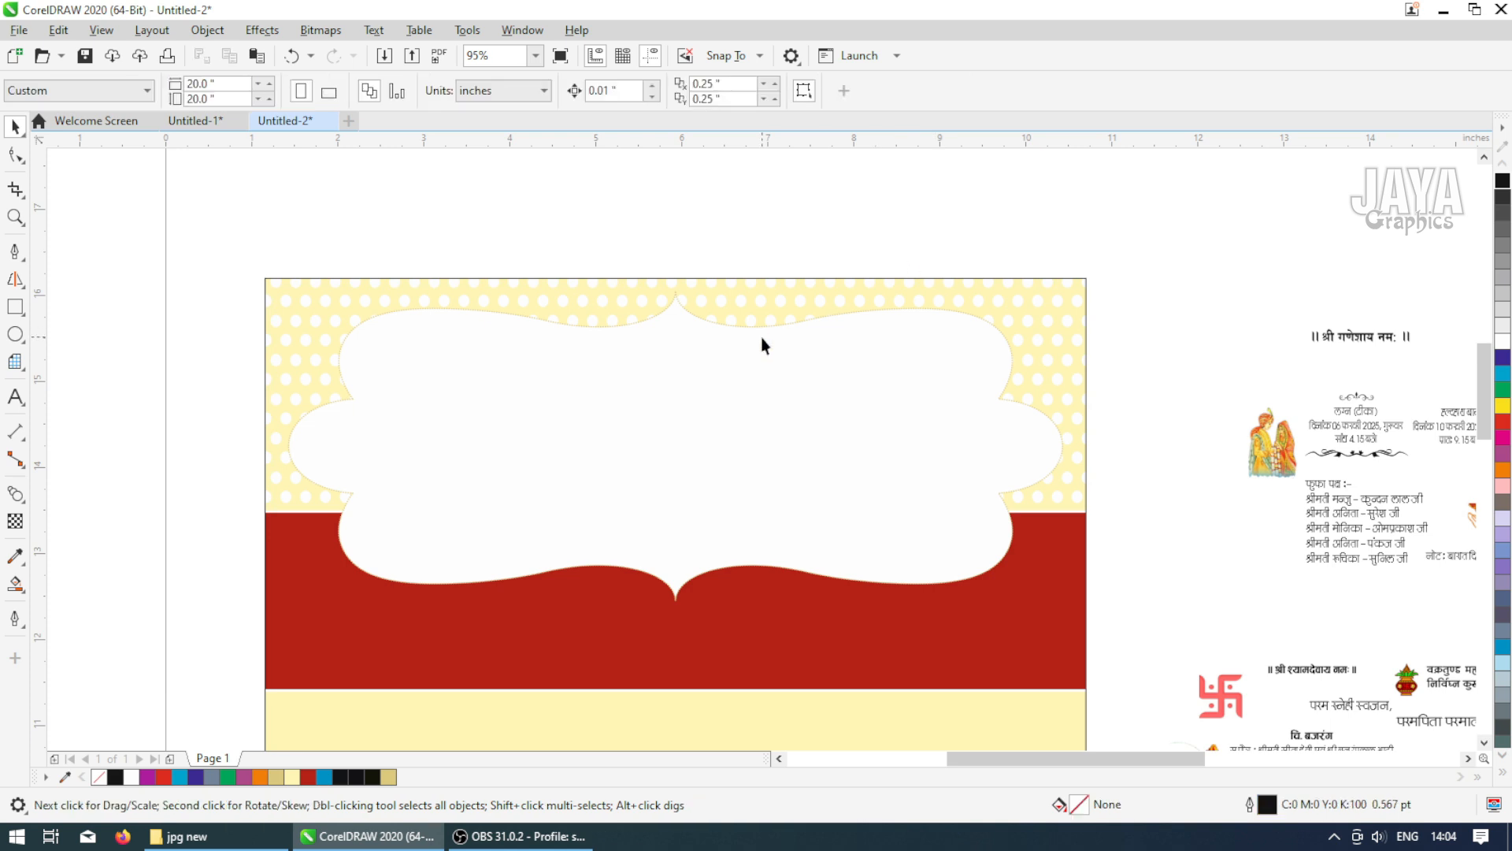
Copy the frame and paste a duplicate in place over it
scroll(659, 278, up, 2)
scroll(716, 380, down, 1)
scroll(719, 402, down, 2)
click(719, 406)
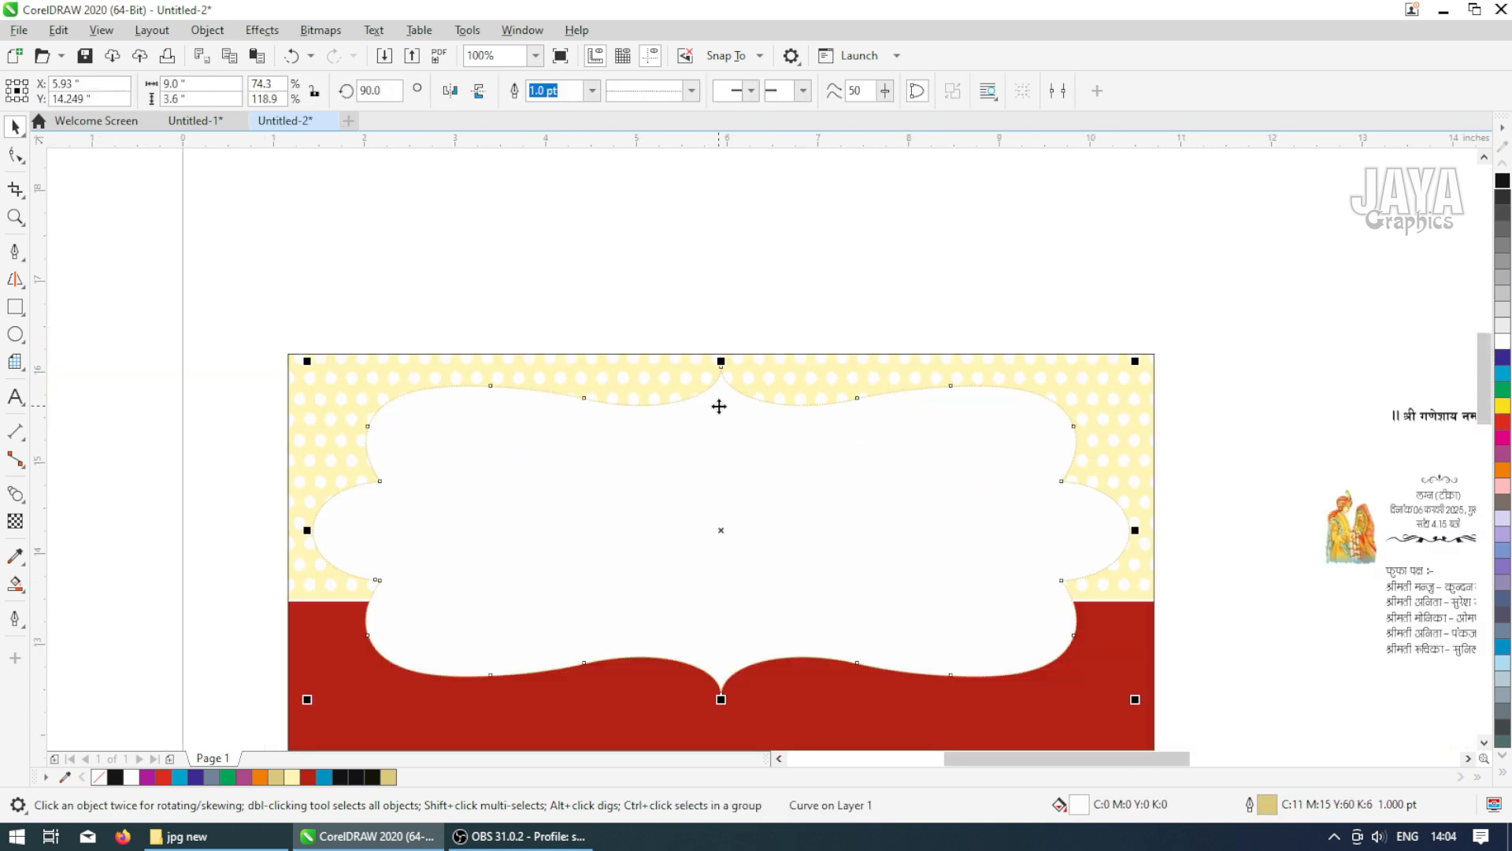
click(720, 406)
right_click(719, 405)
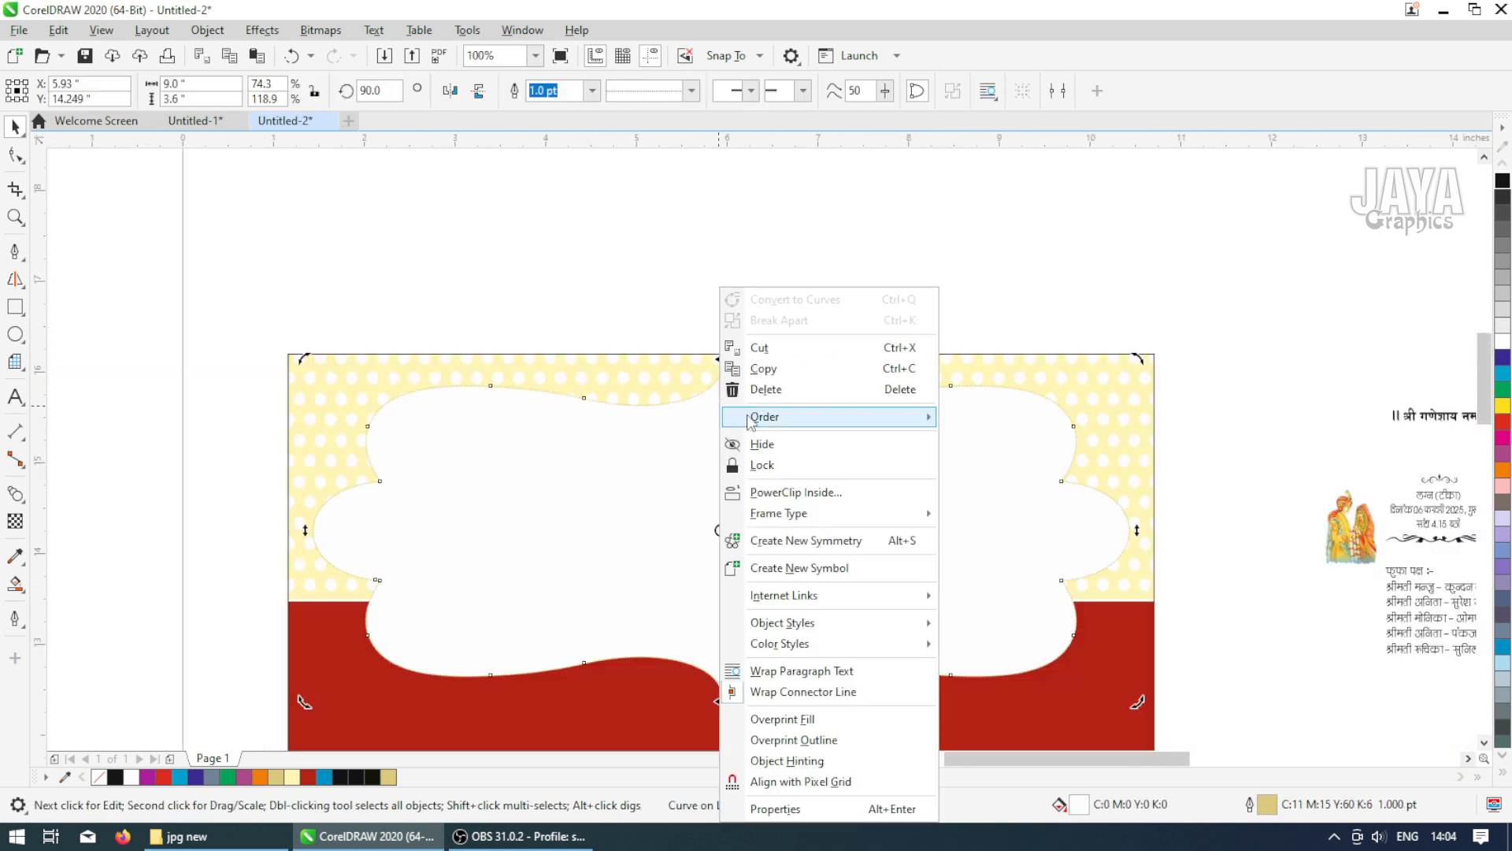
click(761, 369)
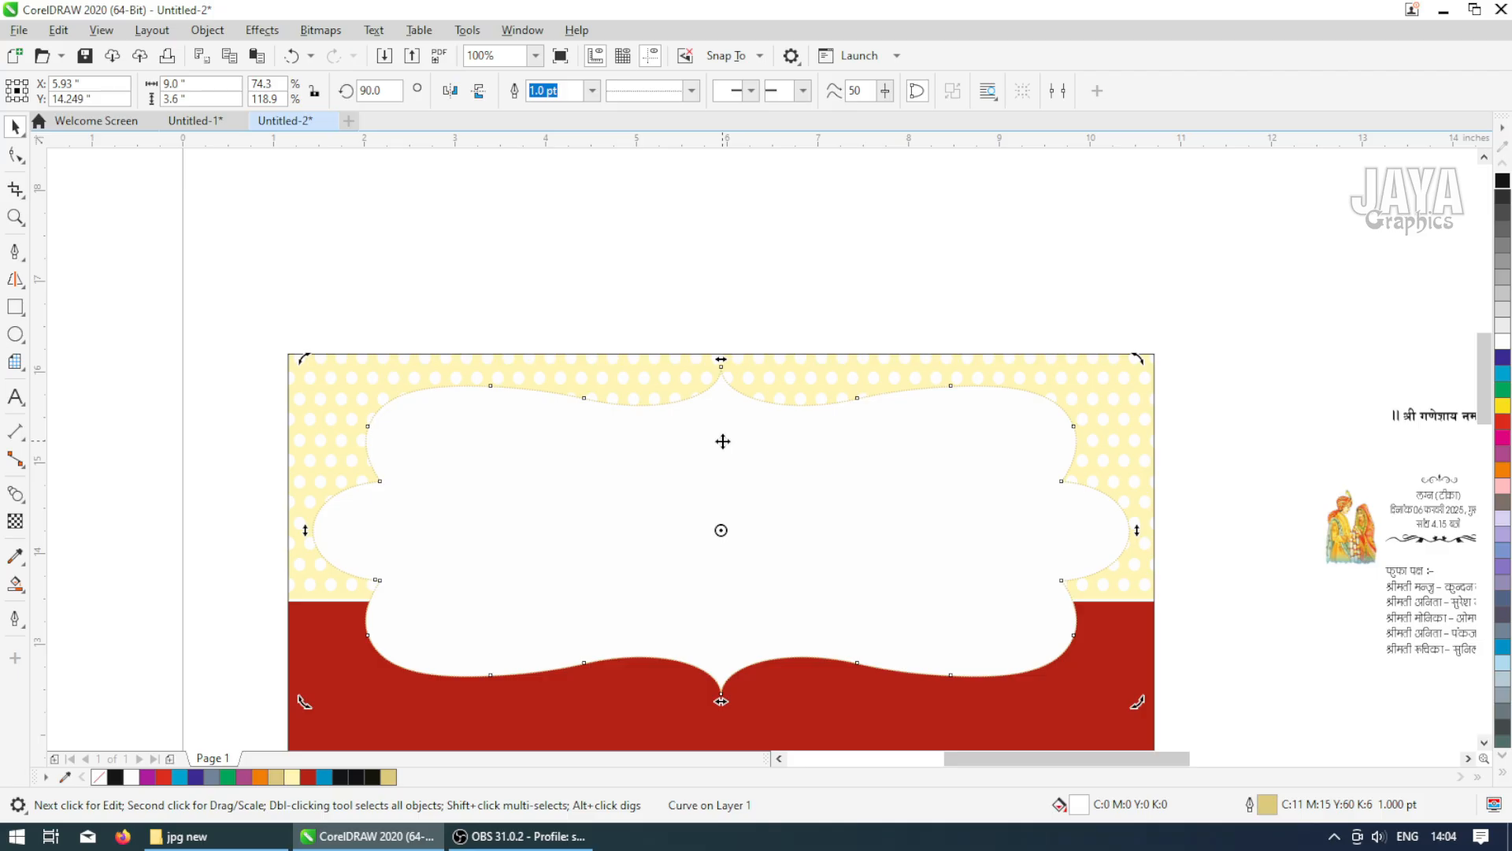
right_click(724, 441)
right_click(673, 272)
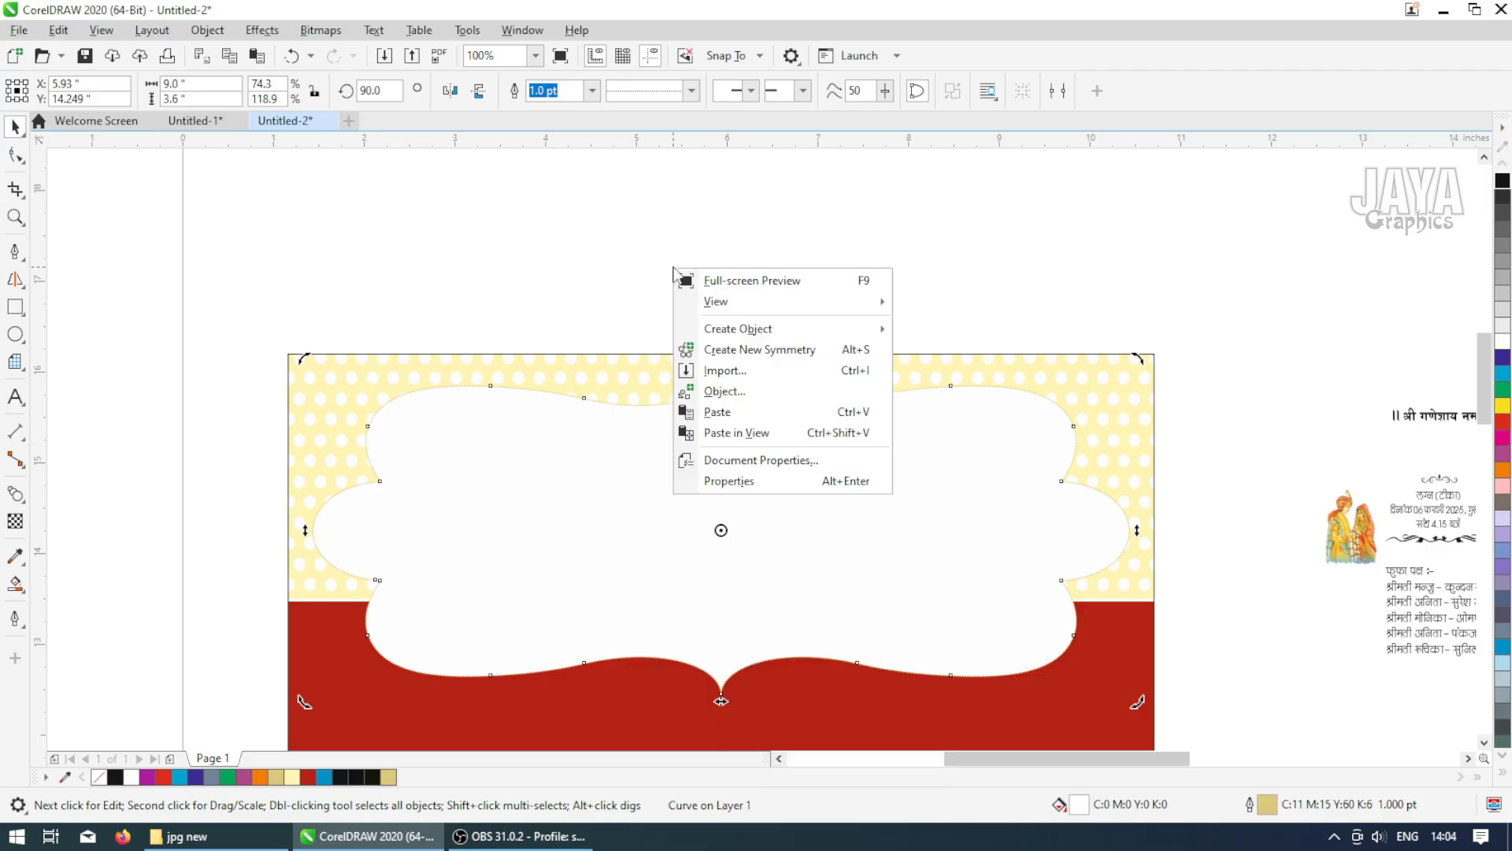
click(718, 411)
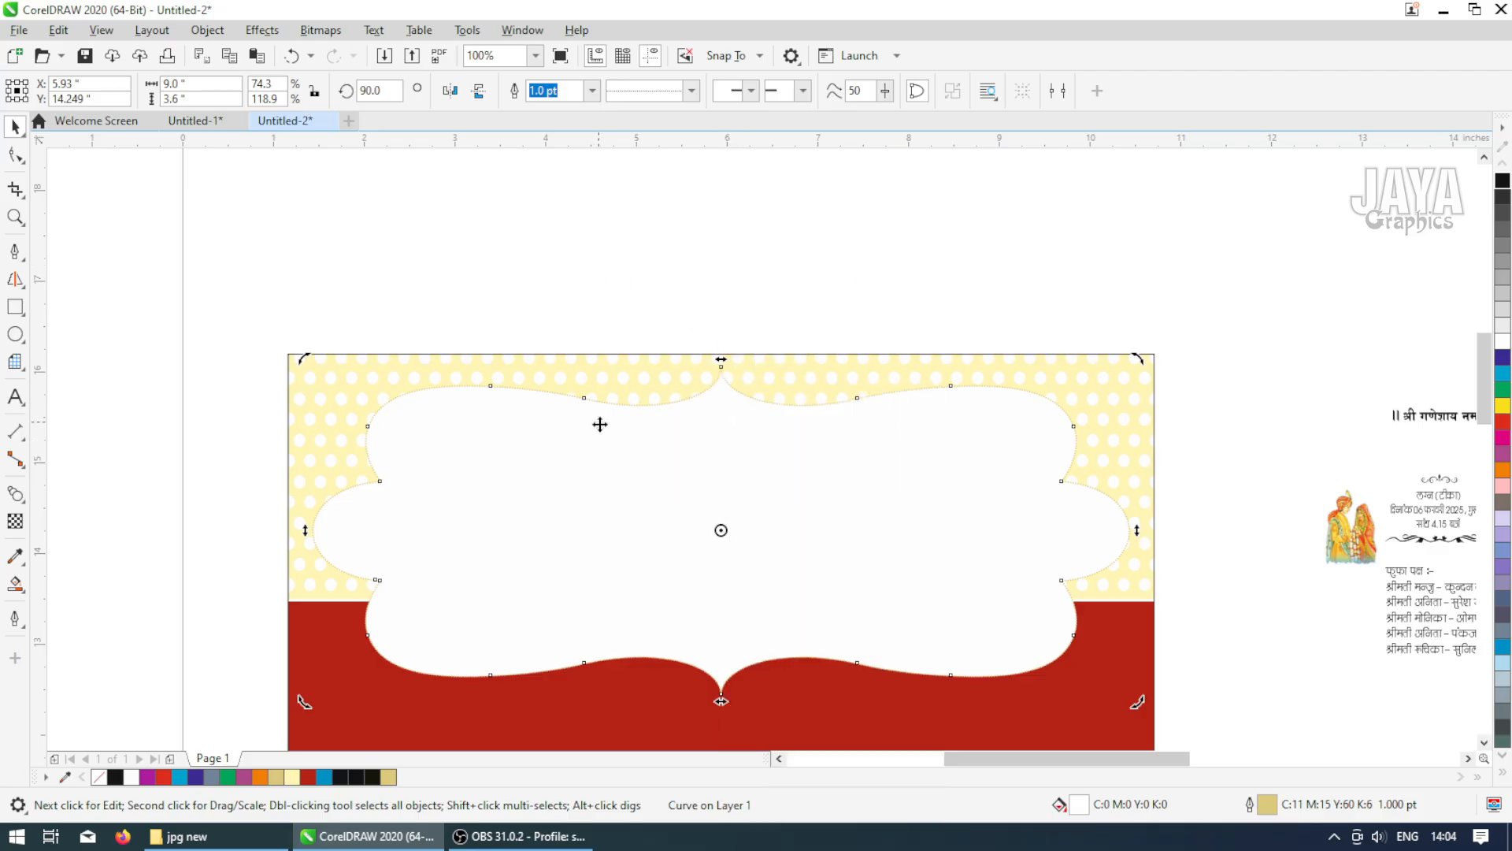
Give the duplicate frame a 10 pt solid outline
double_click(1256, 808)
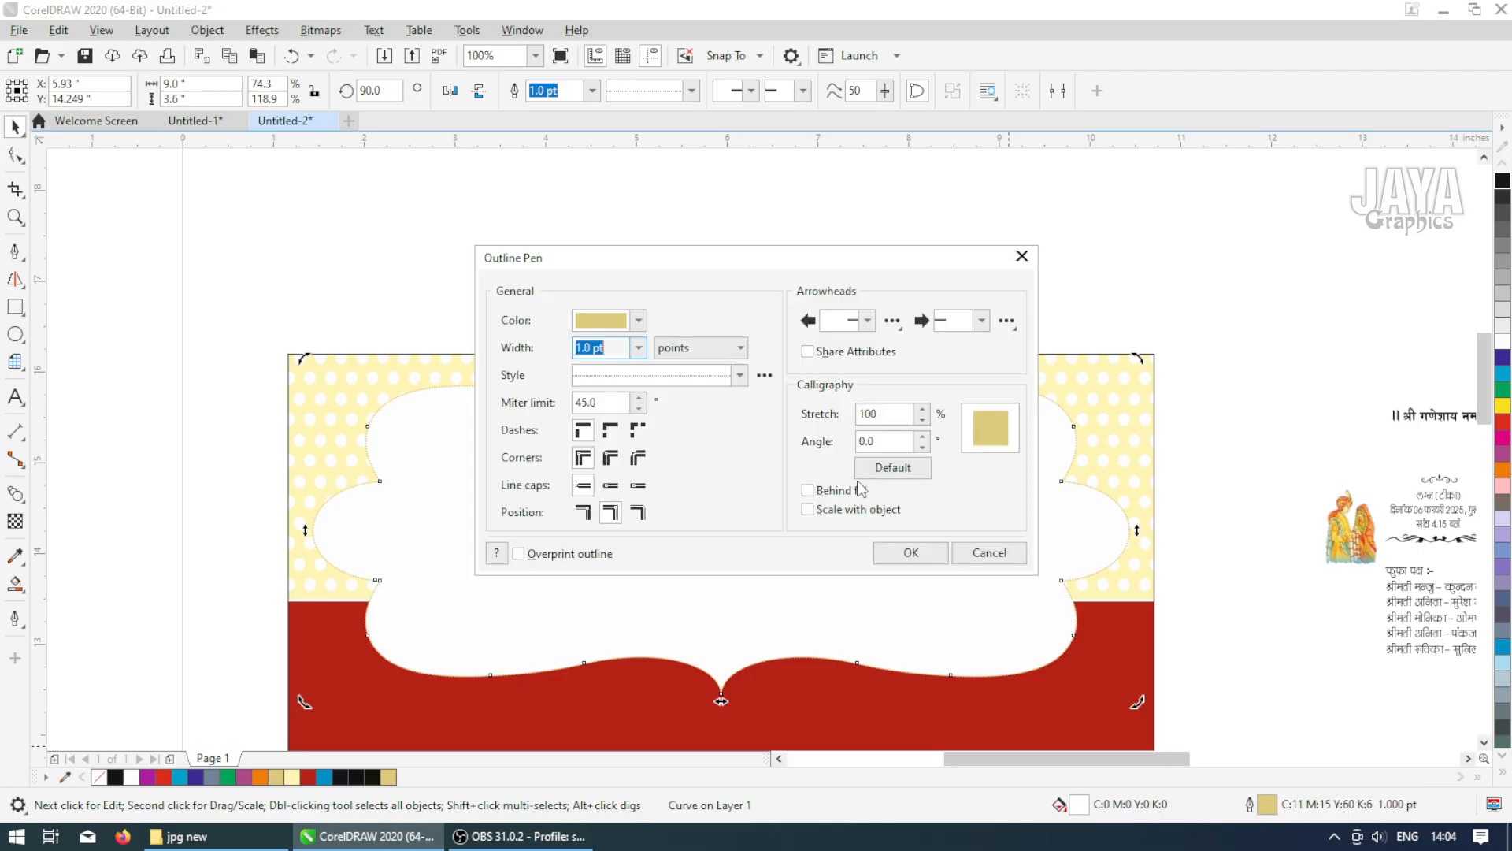
click(639, 347)
click(598, 519)
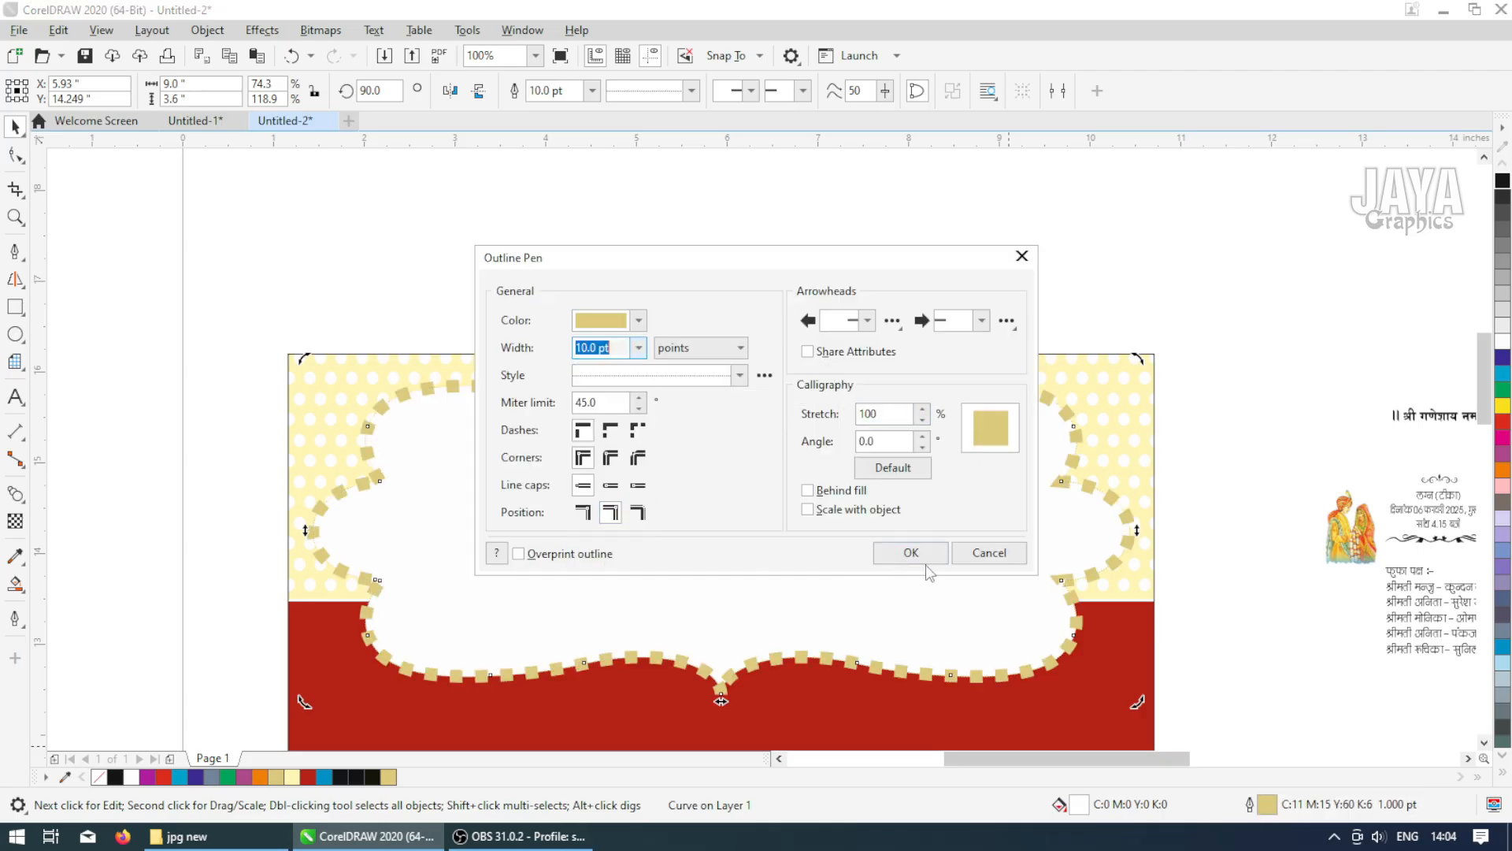
click(740, 375)
click(682, 410)
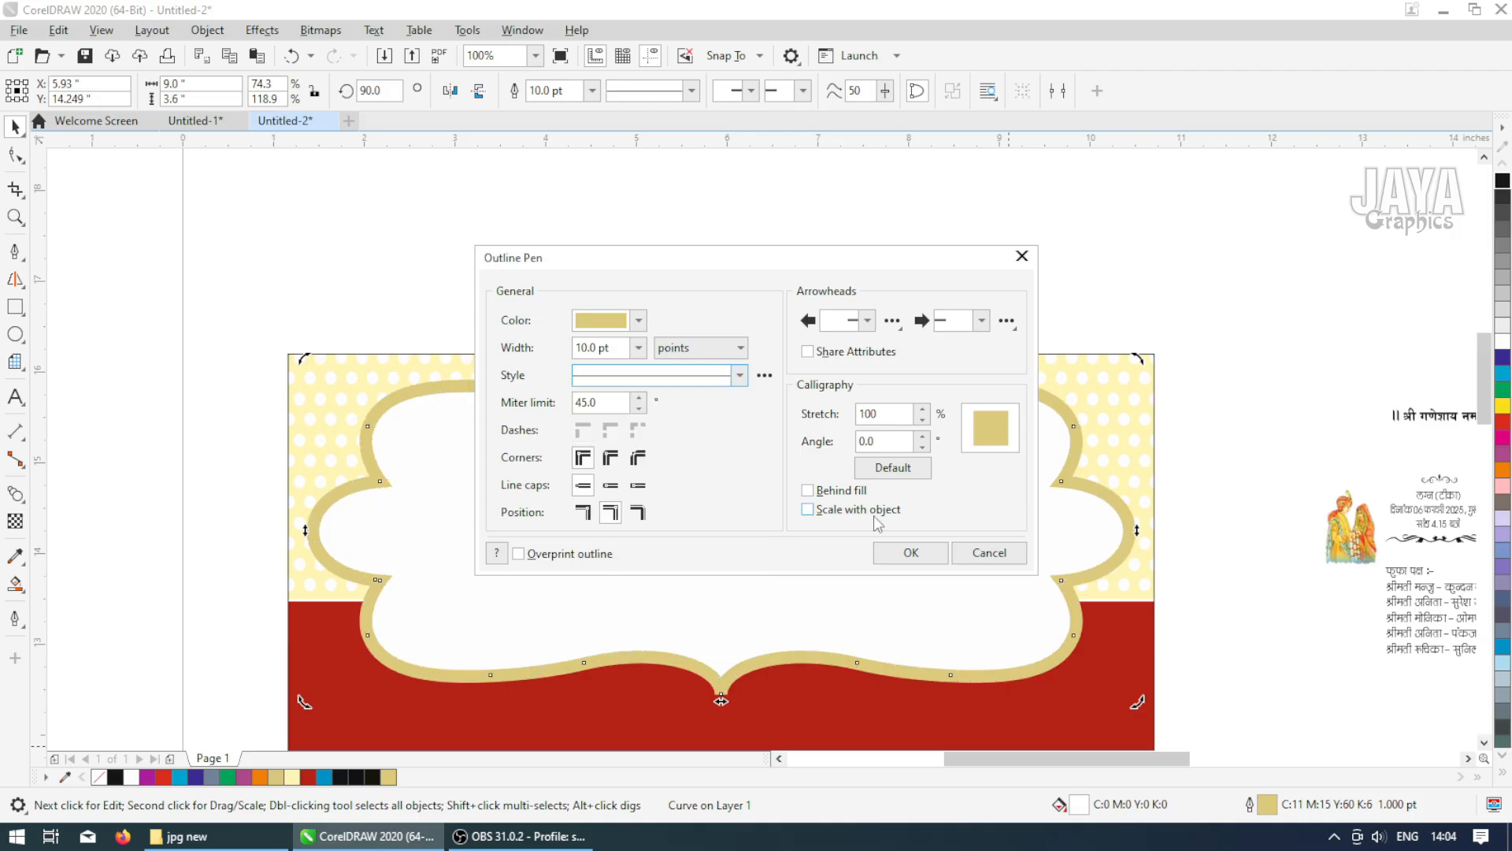
click(910, 554)
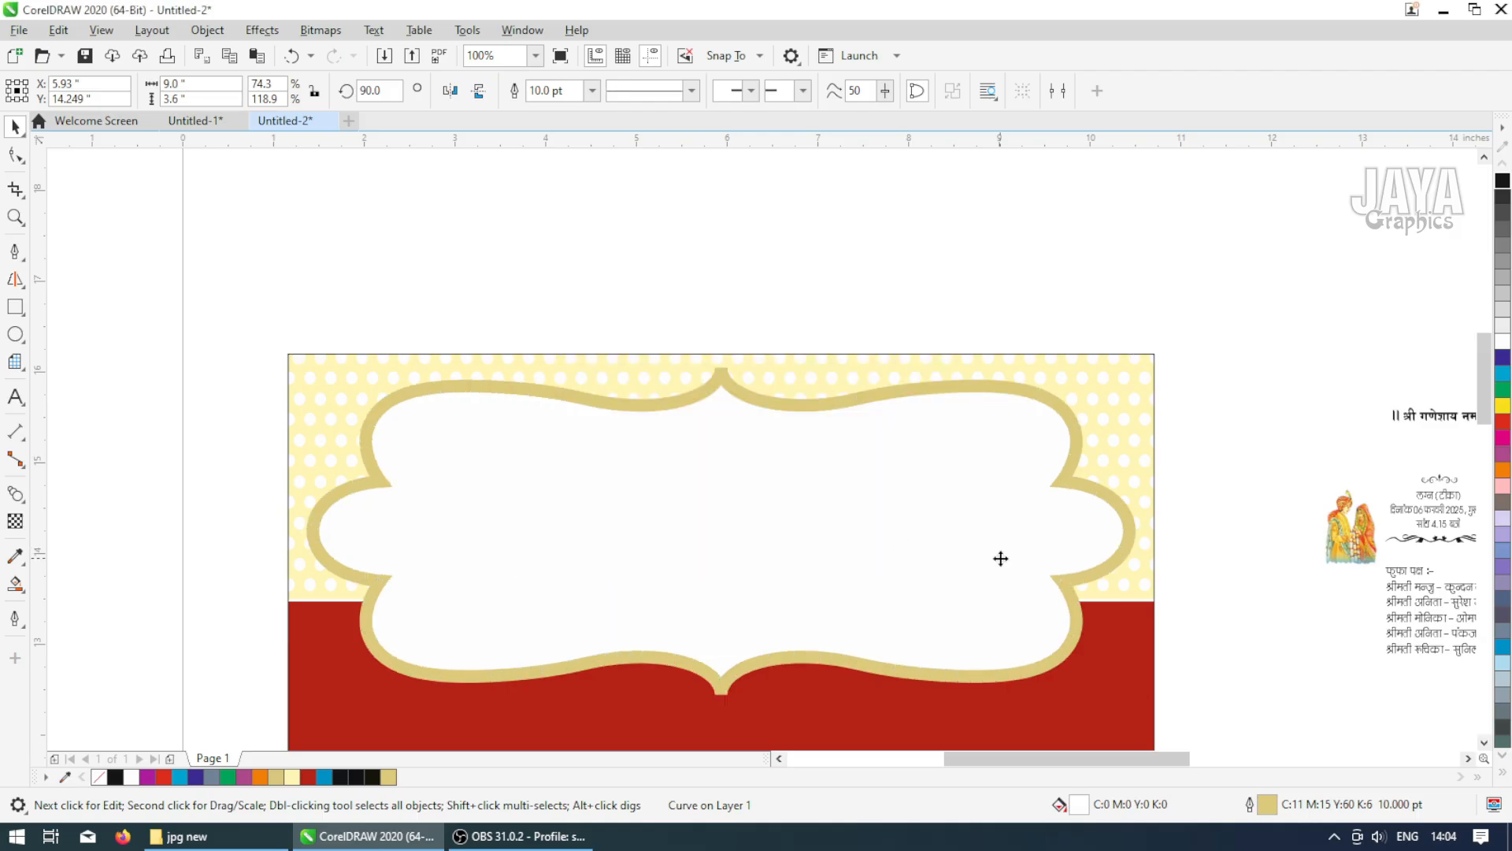
Paste another copy of the frame and set its outline width to 20 pt
click(1048, 397)
click(1152, 430)
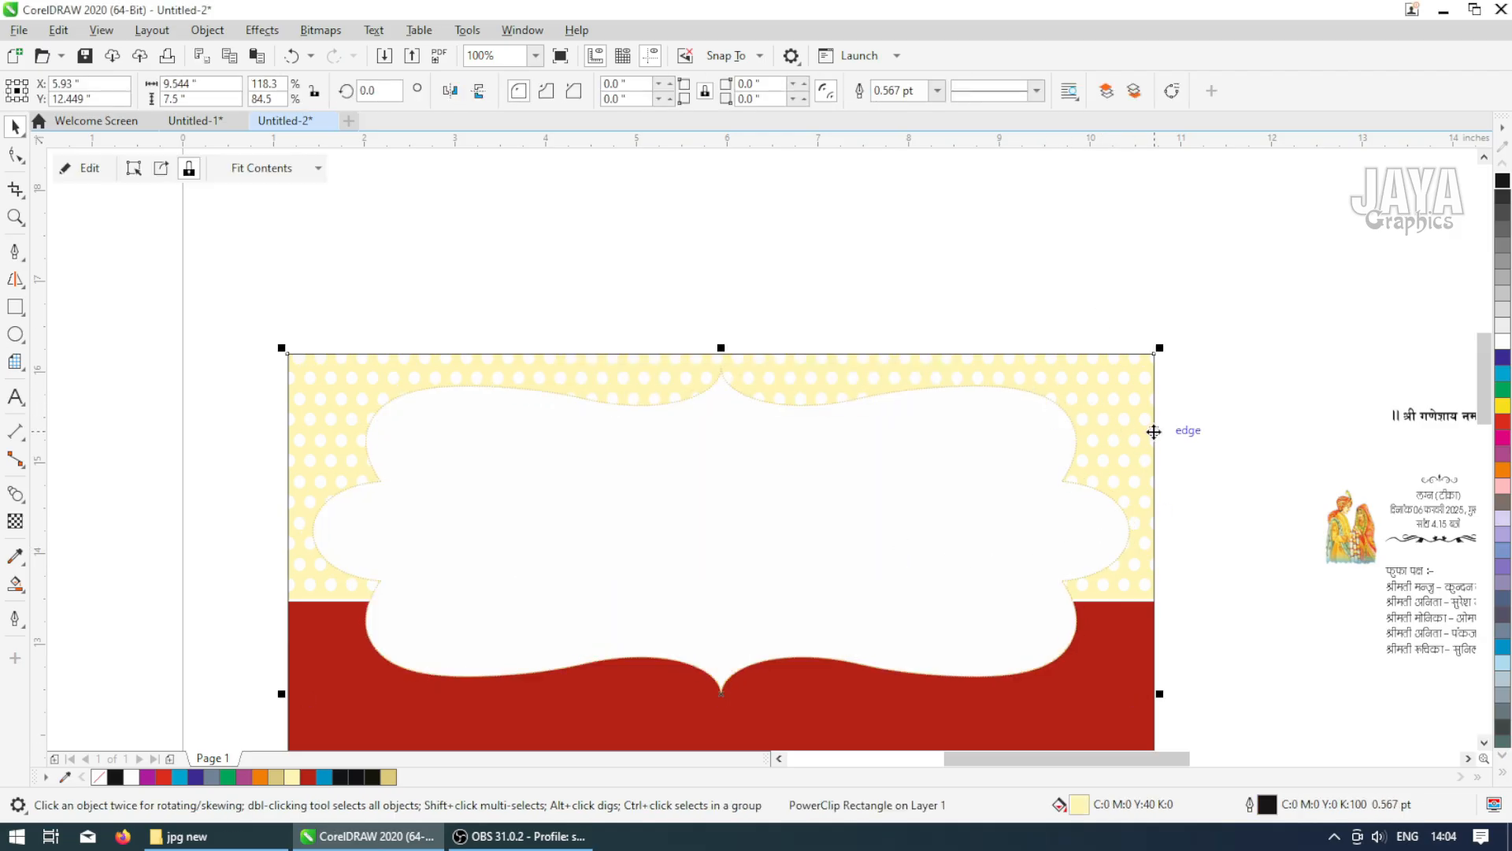
click(969, 321)
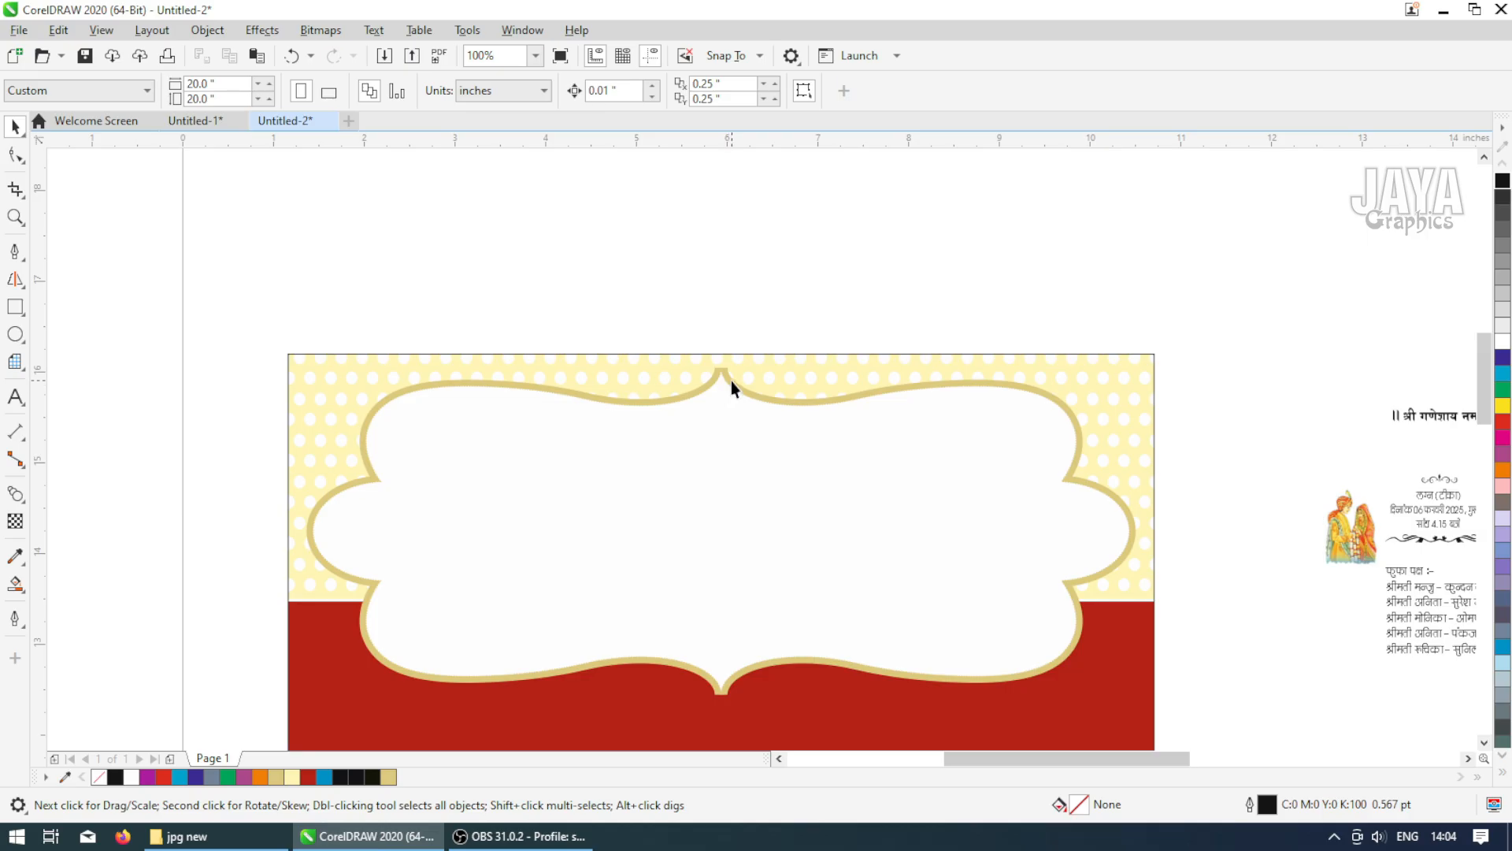
click(732, 383)
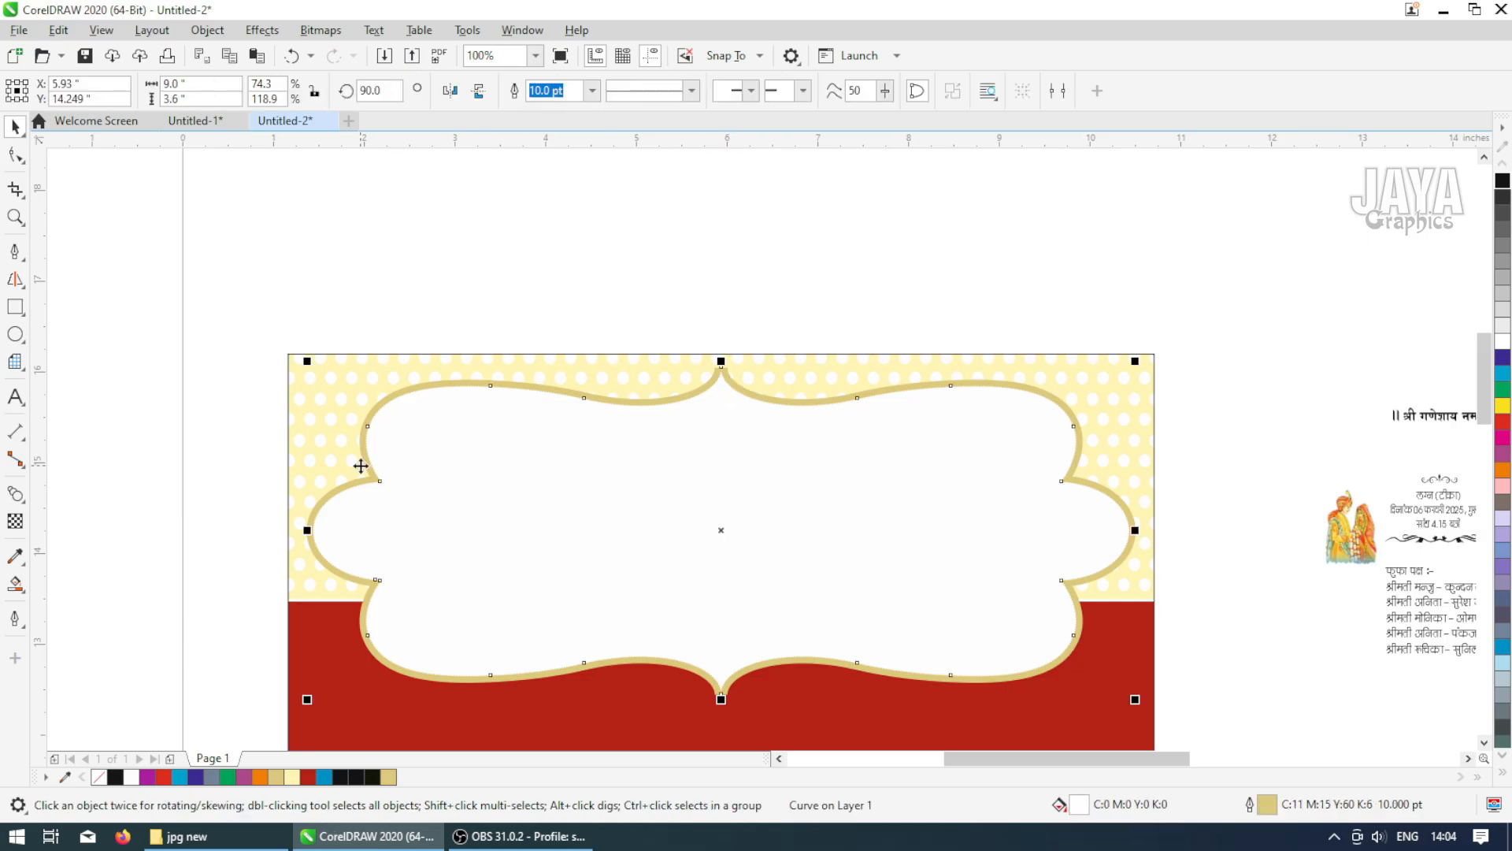
right_click(678, 392)
click(717, 366)
right_click(676, 257)
click(720, 401)
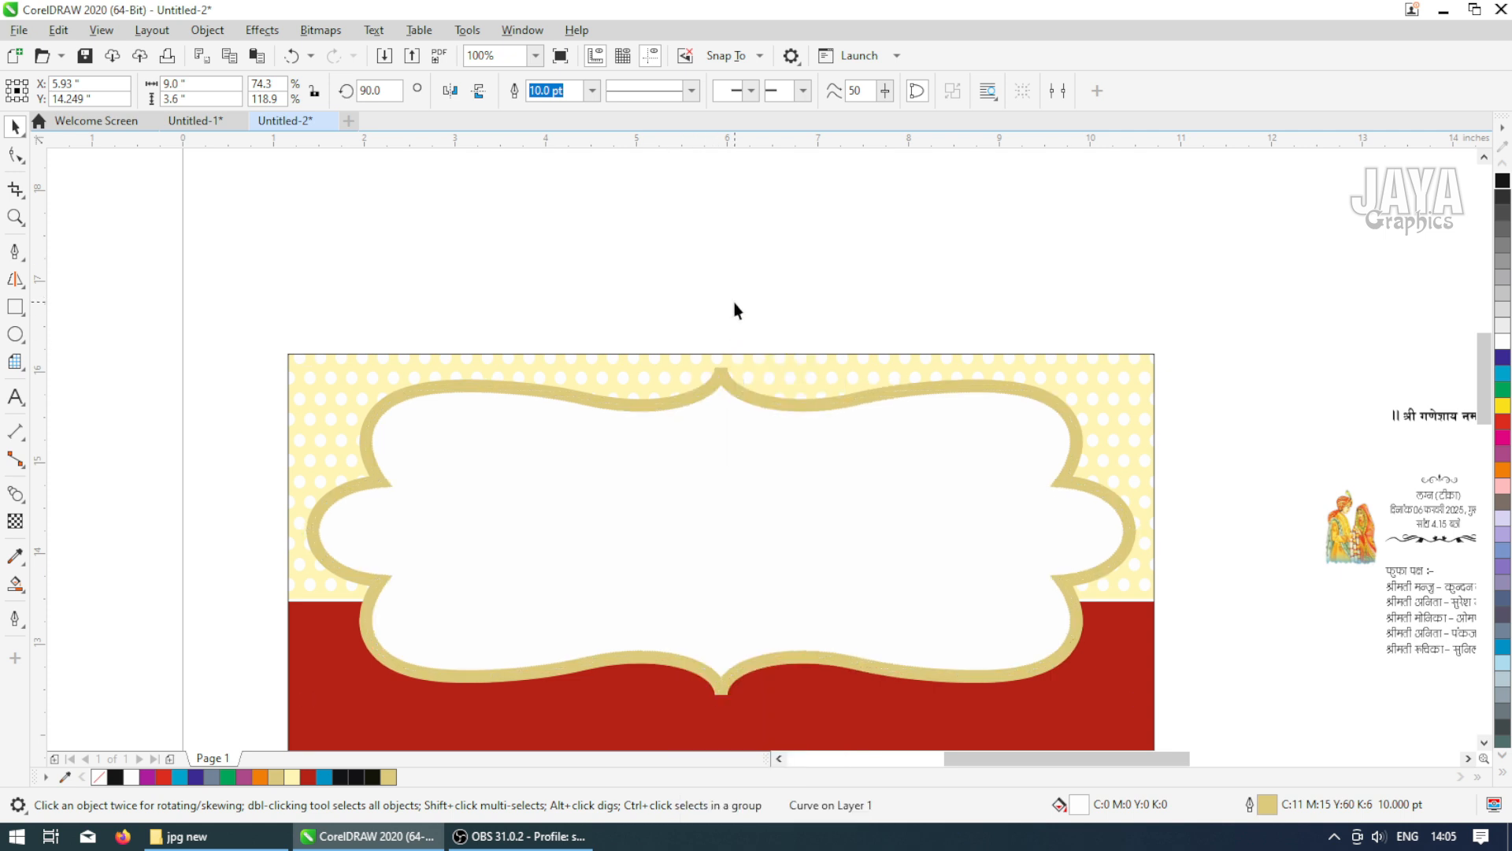
click(593, 91)
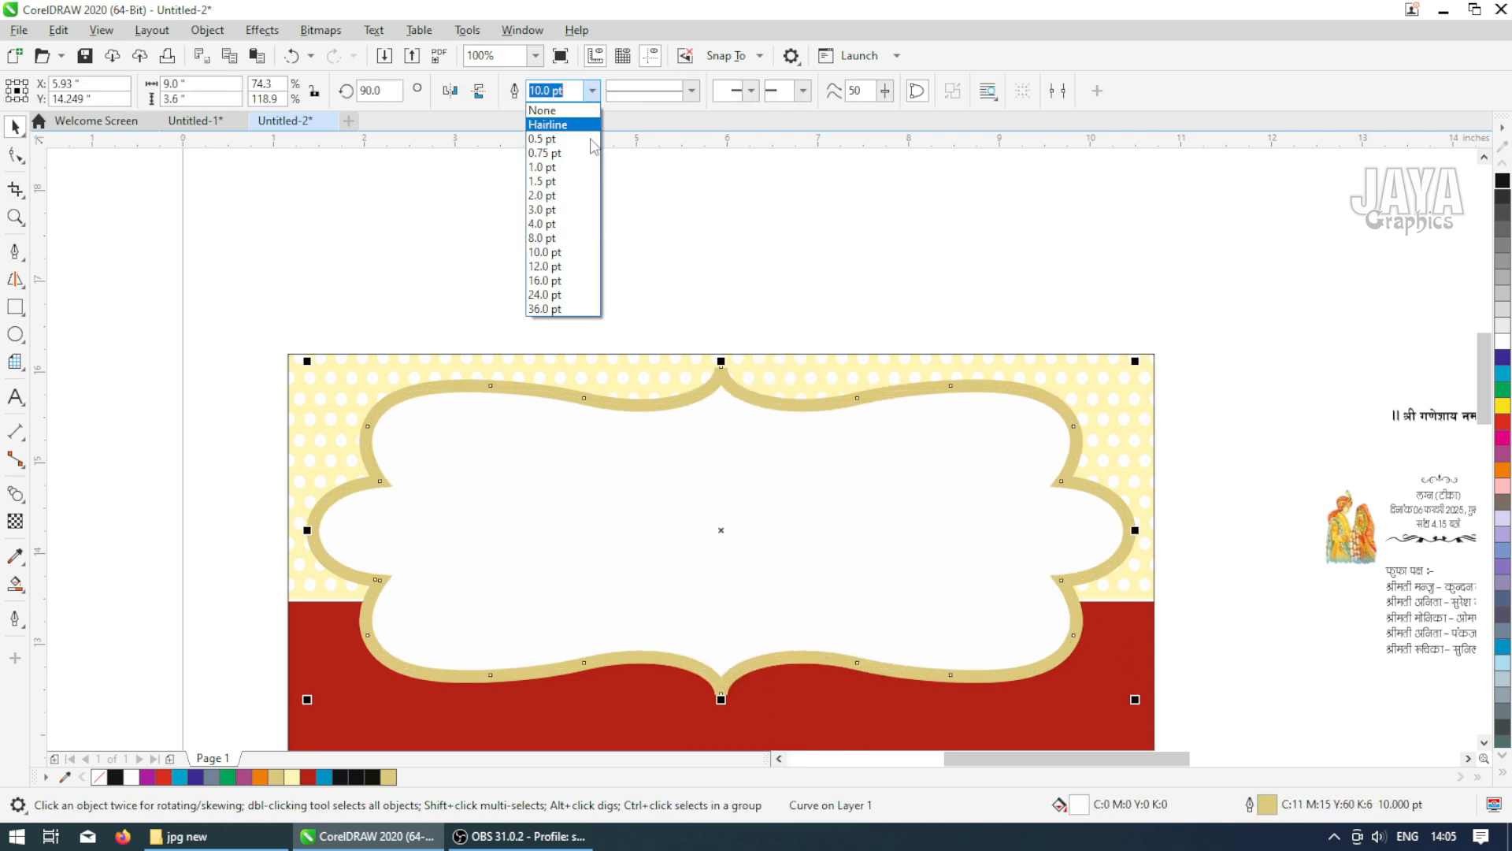
text(20)
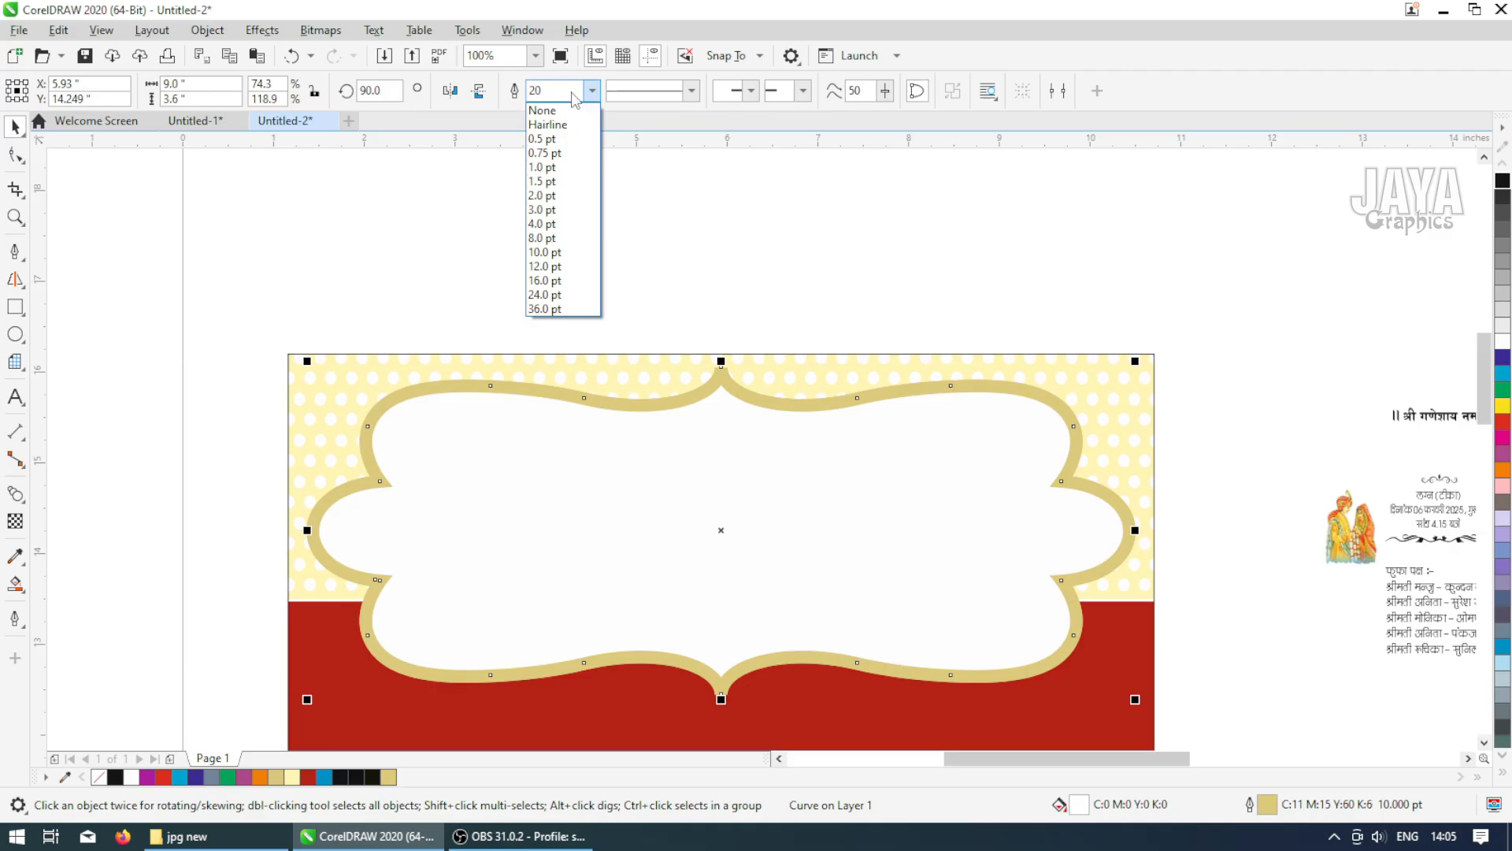
key(Return)
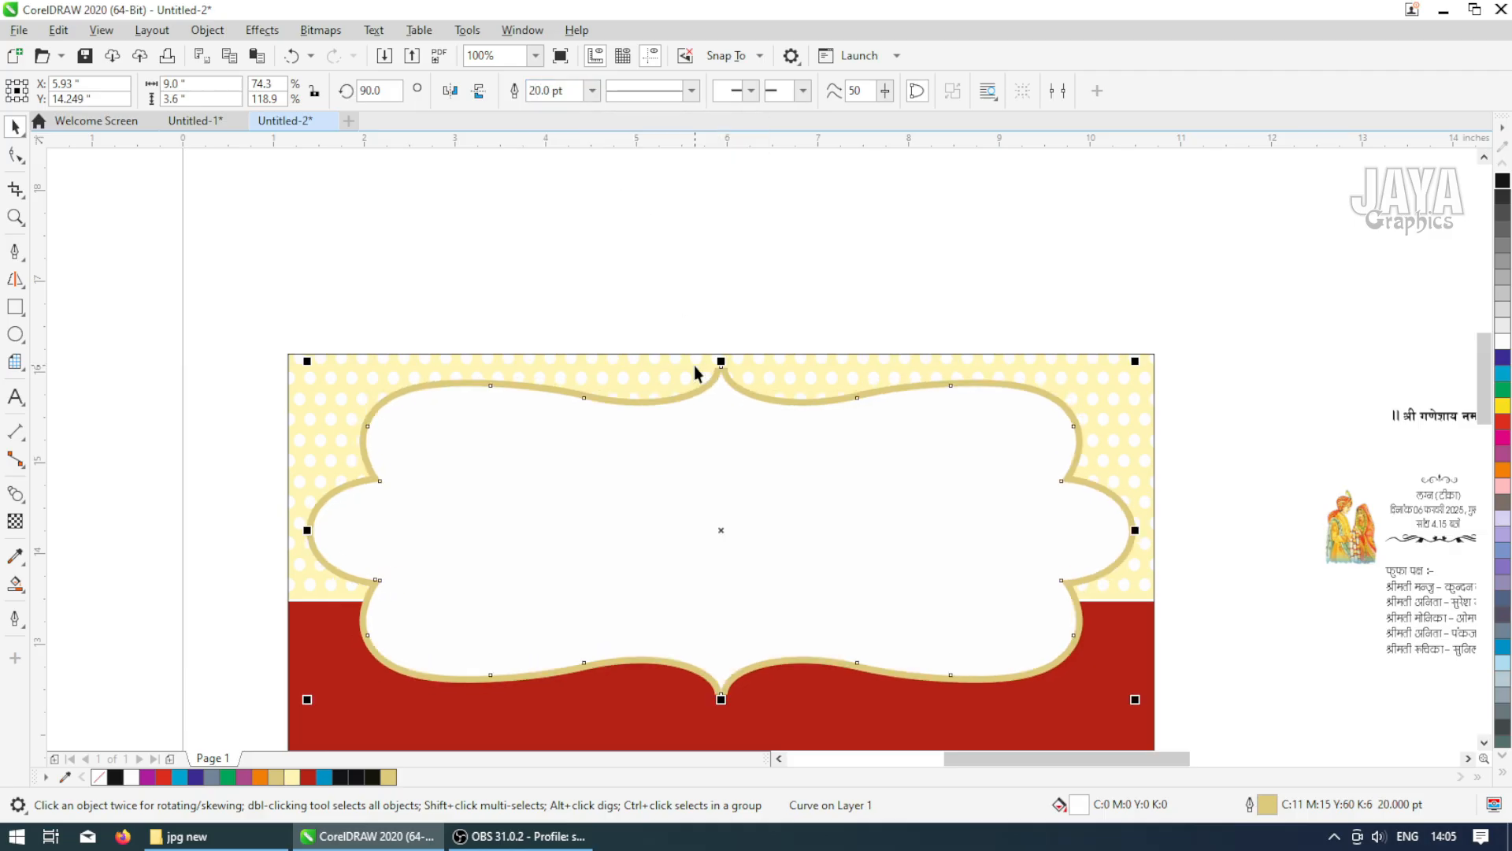
Select all three stacked frames and nudge them slightly upward on the card
click(1143, 422)
click(425, 346)
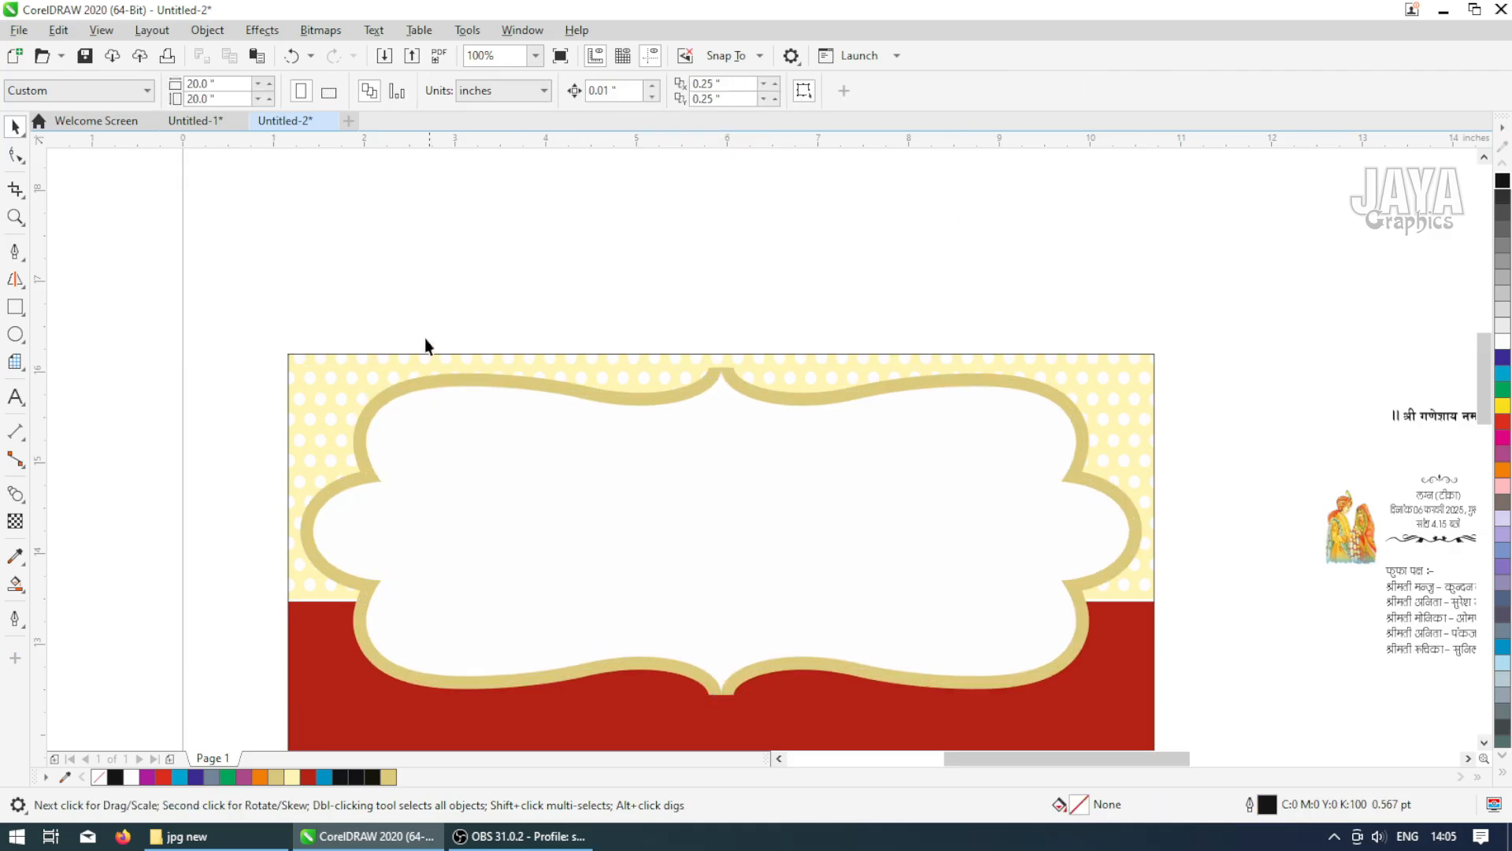
drag(930, 704, 1158, 654)
key(Up)
key(Up)
key(Up)
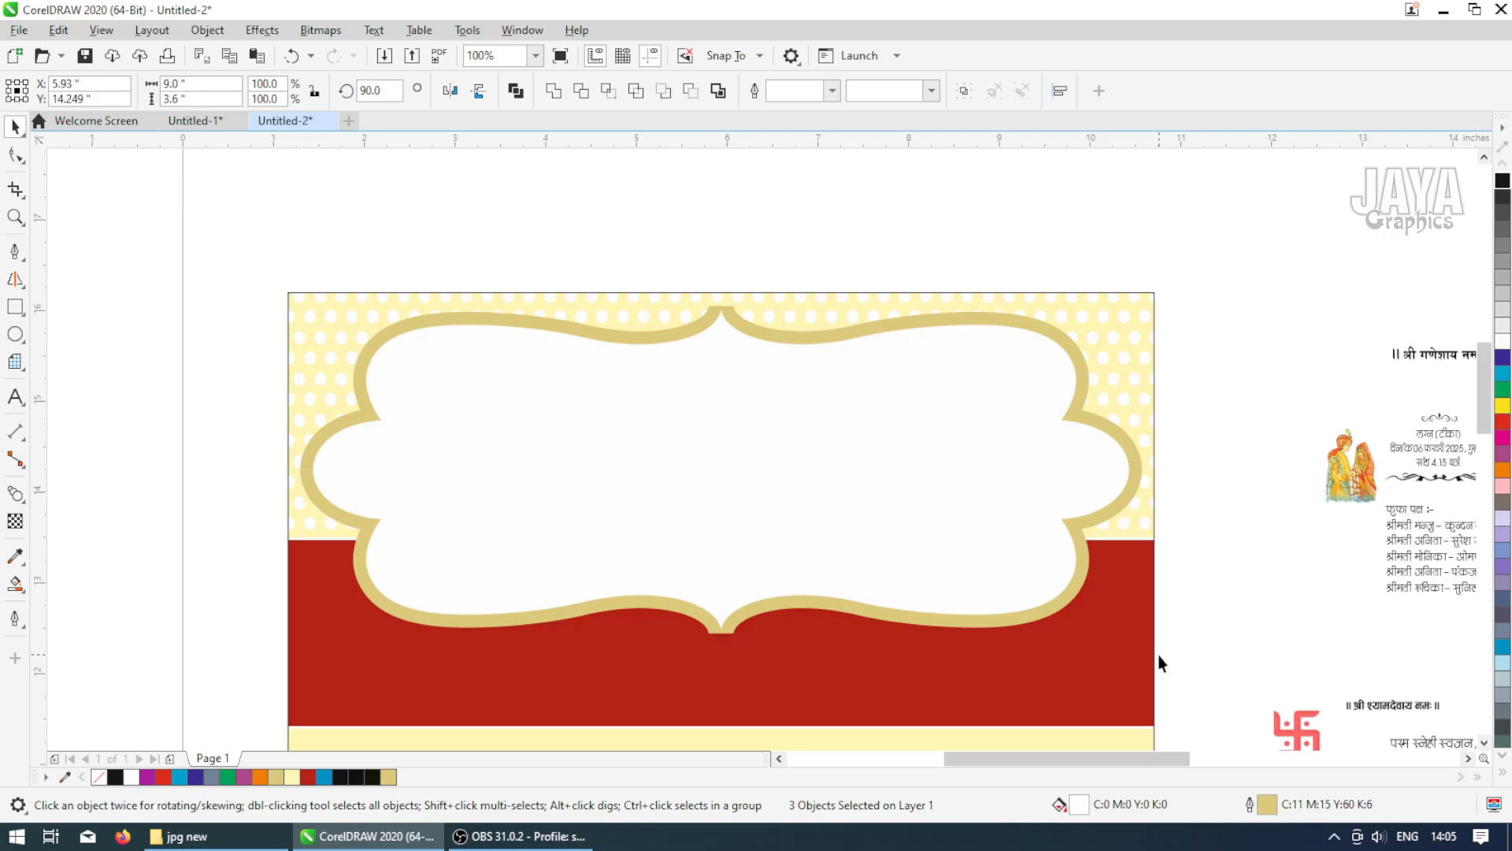
key(Up)
key(Up)
key(Up)
key(Up)
key(Up)
key(Up)
scroll(716, 275, up, 2)
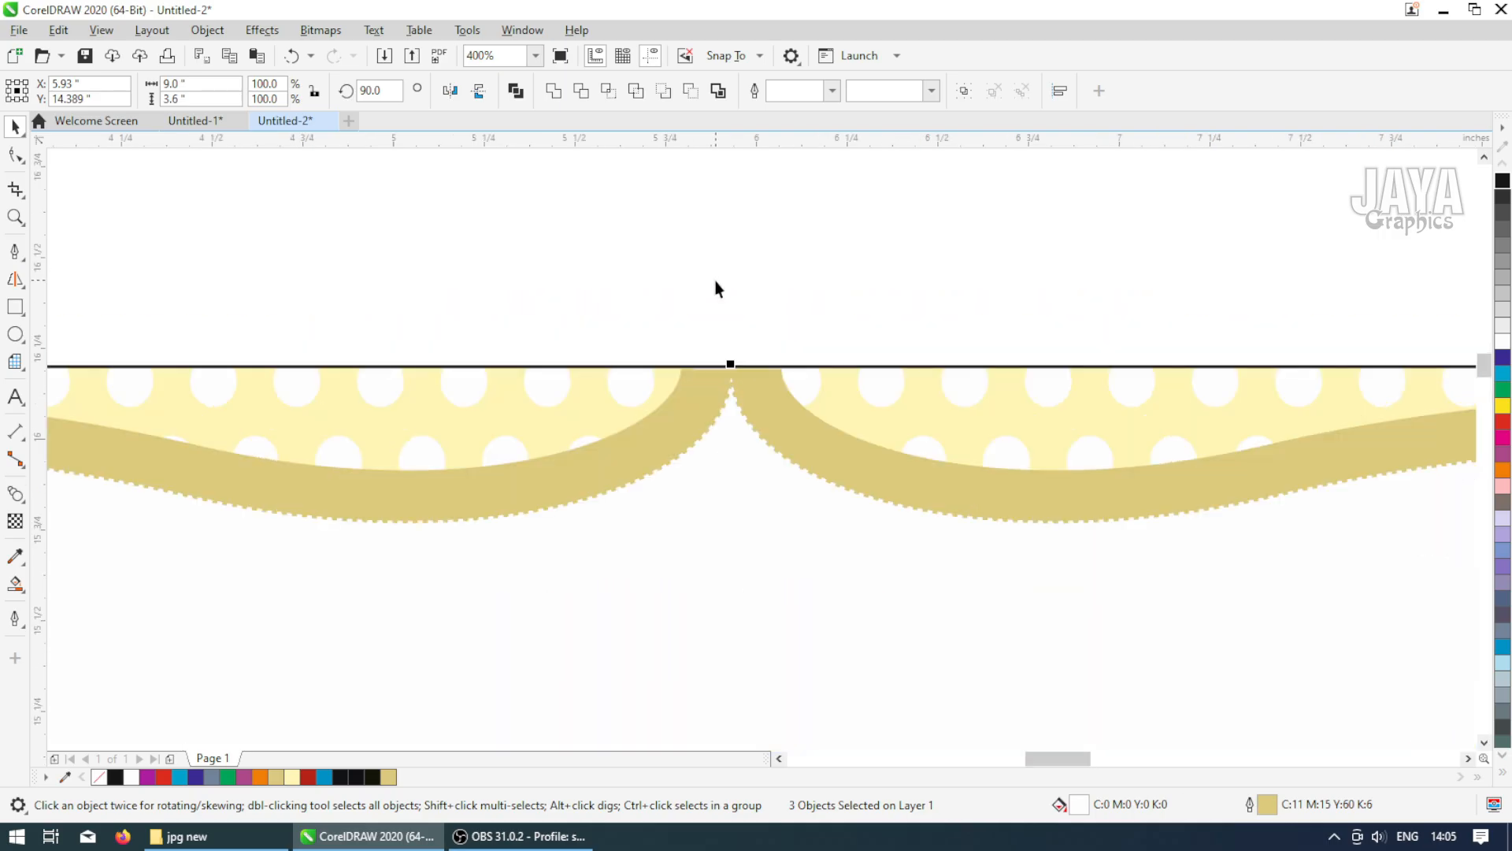
scroll(715, 291, down, 2)
scroll(709, 315, up, 2)
scroll(698, 340, down, 2)
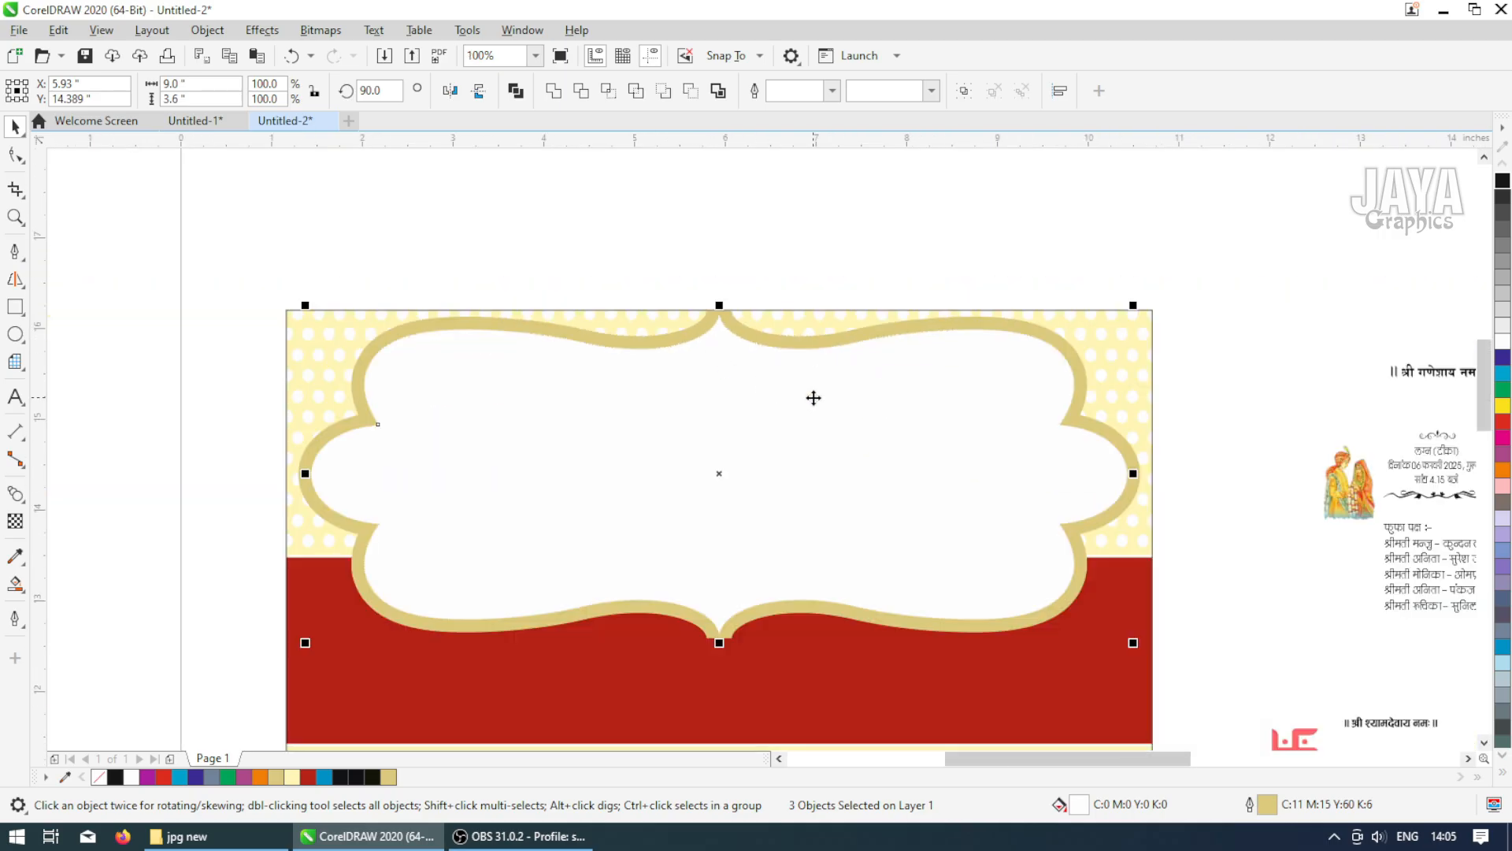
Zoom in to inspect the layered frame outlines against the card
key(Escape)
click(825, 347)
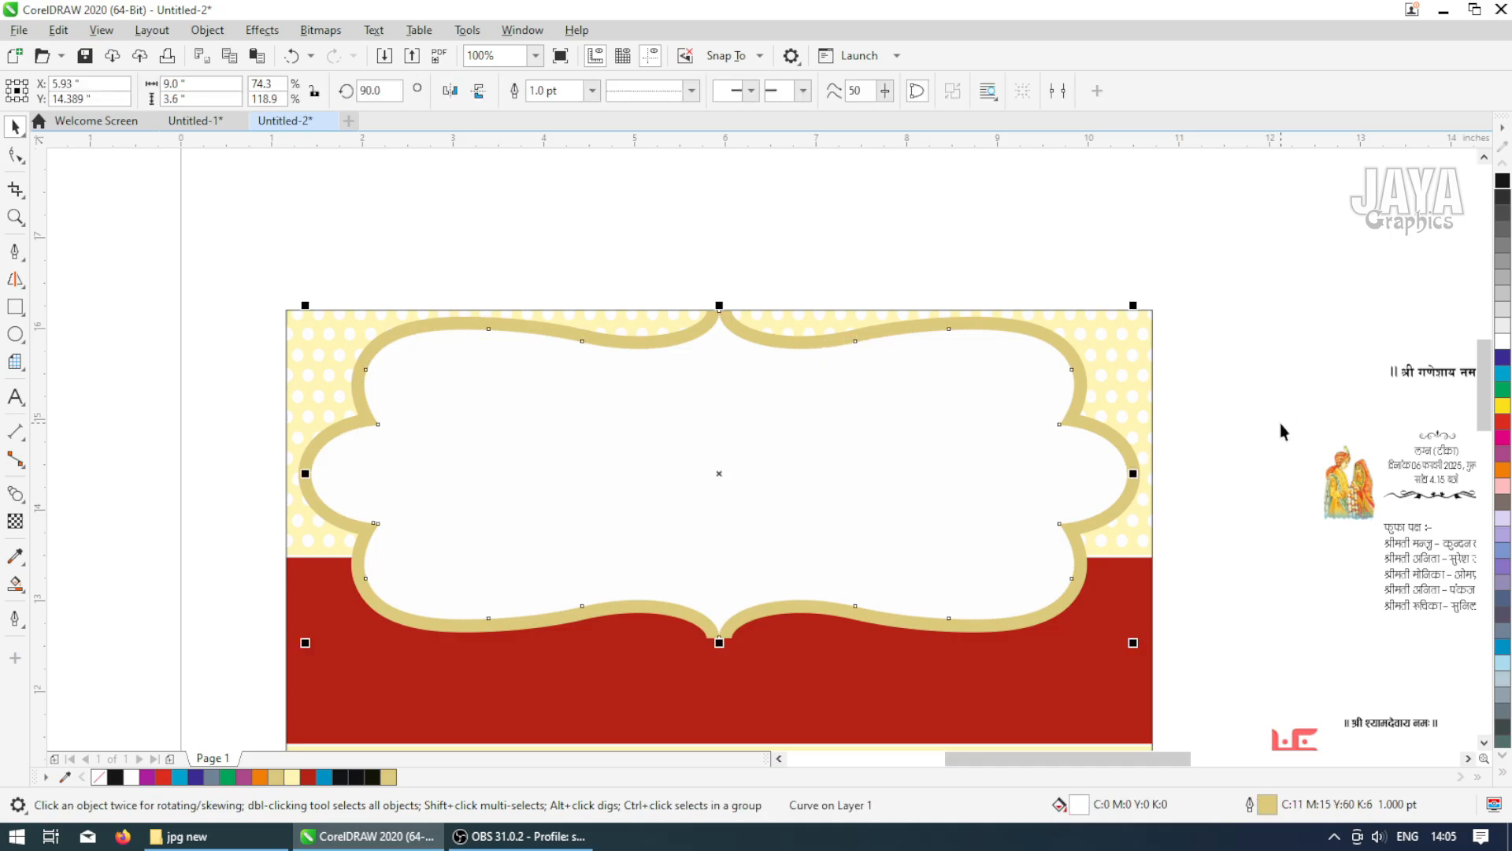
click(1179, 455)
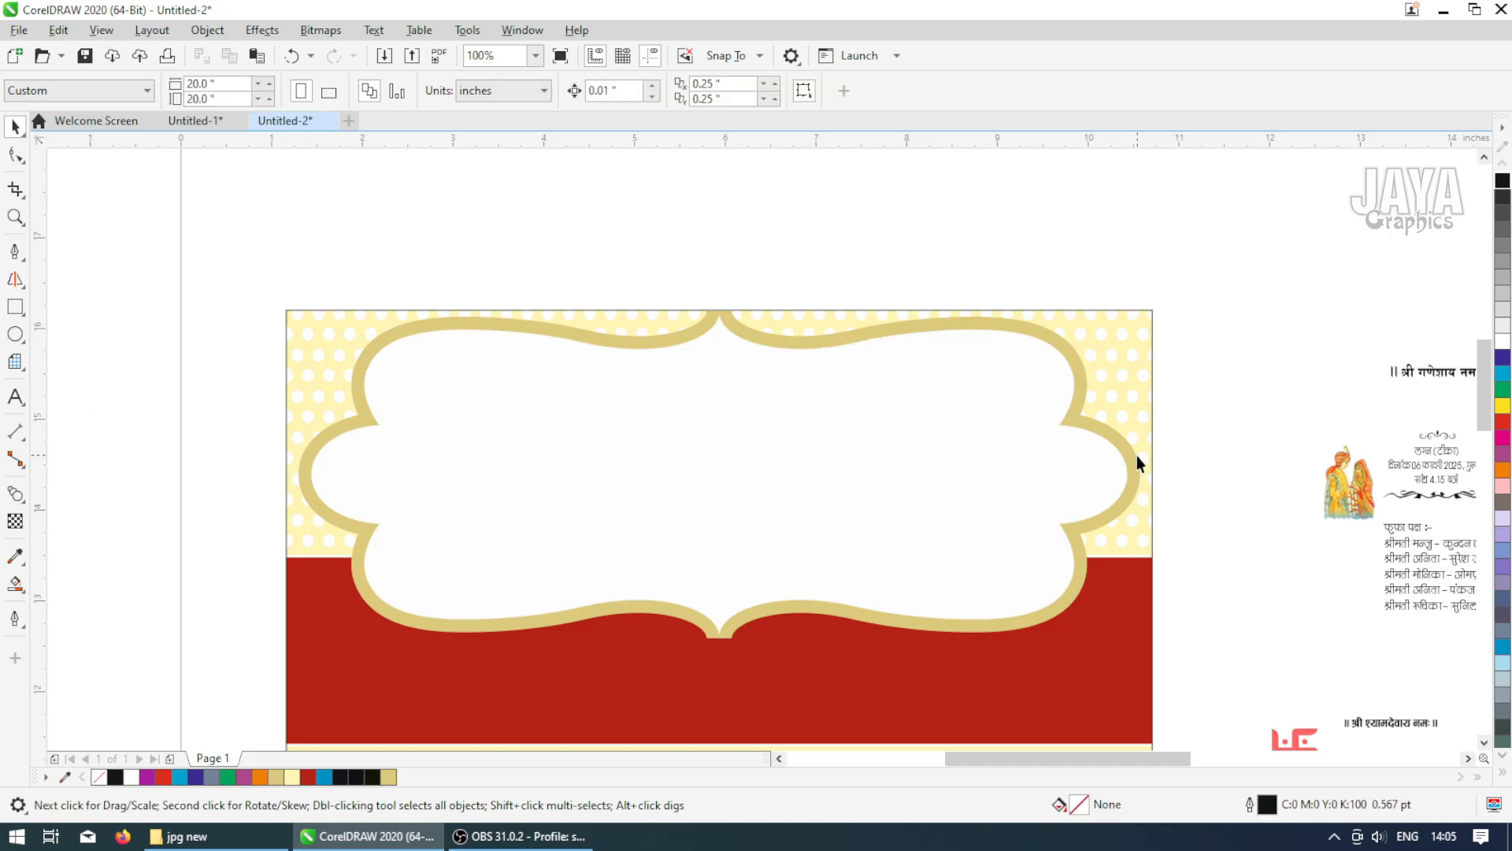
click(1133, 462)
click(1502, 773)
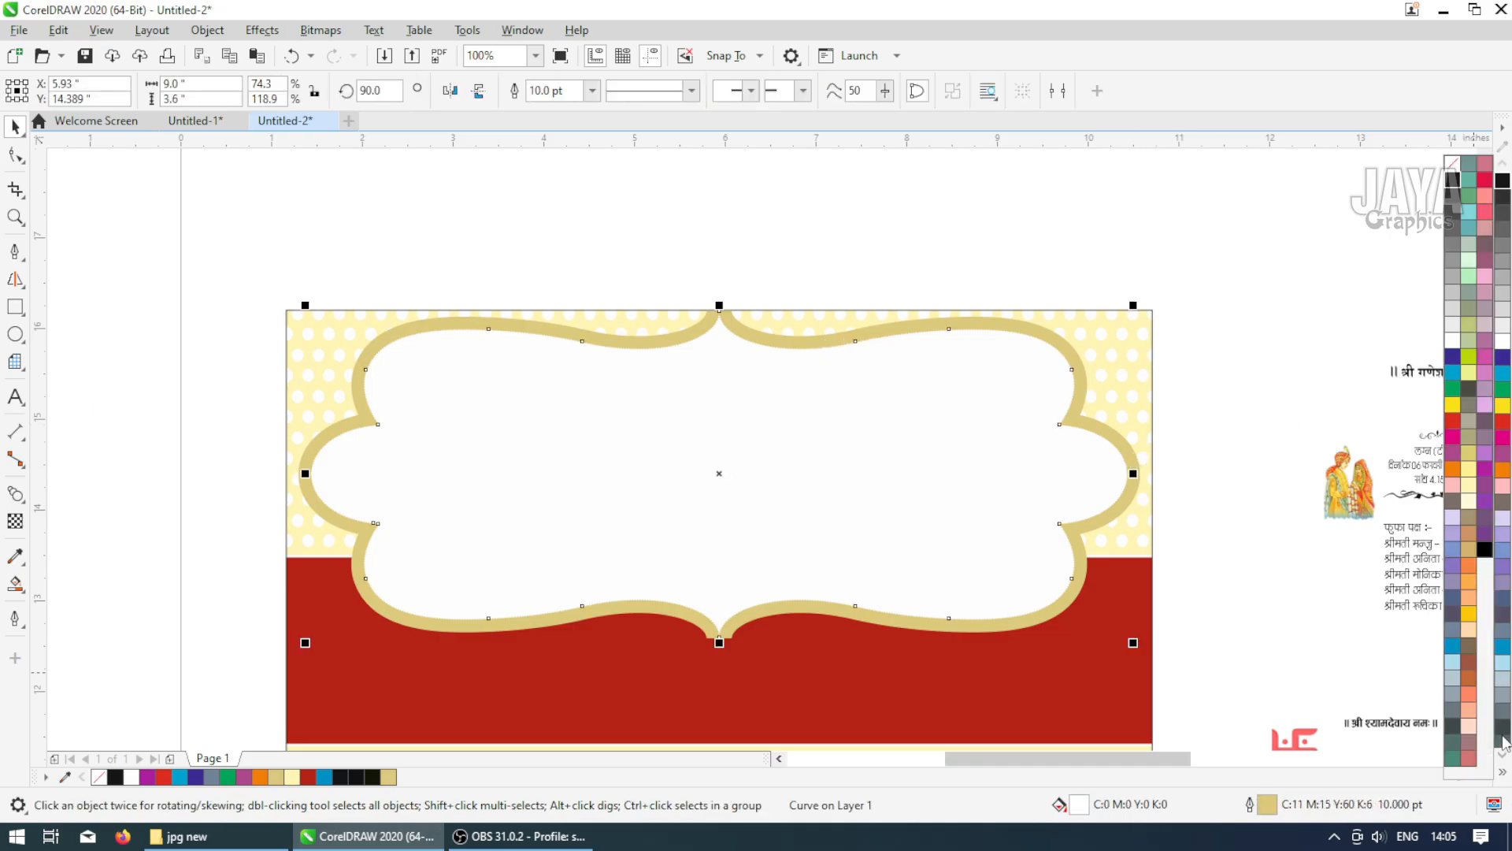
click(1222, 309)
scroll(942, 304, up, 2)
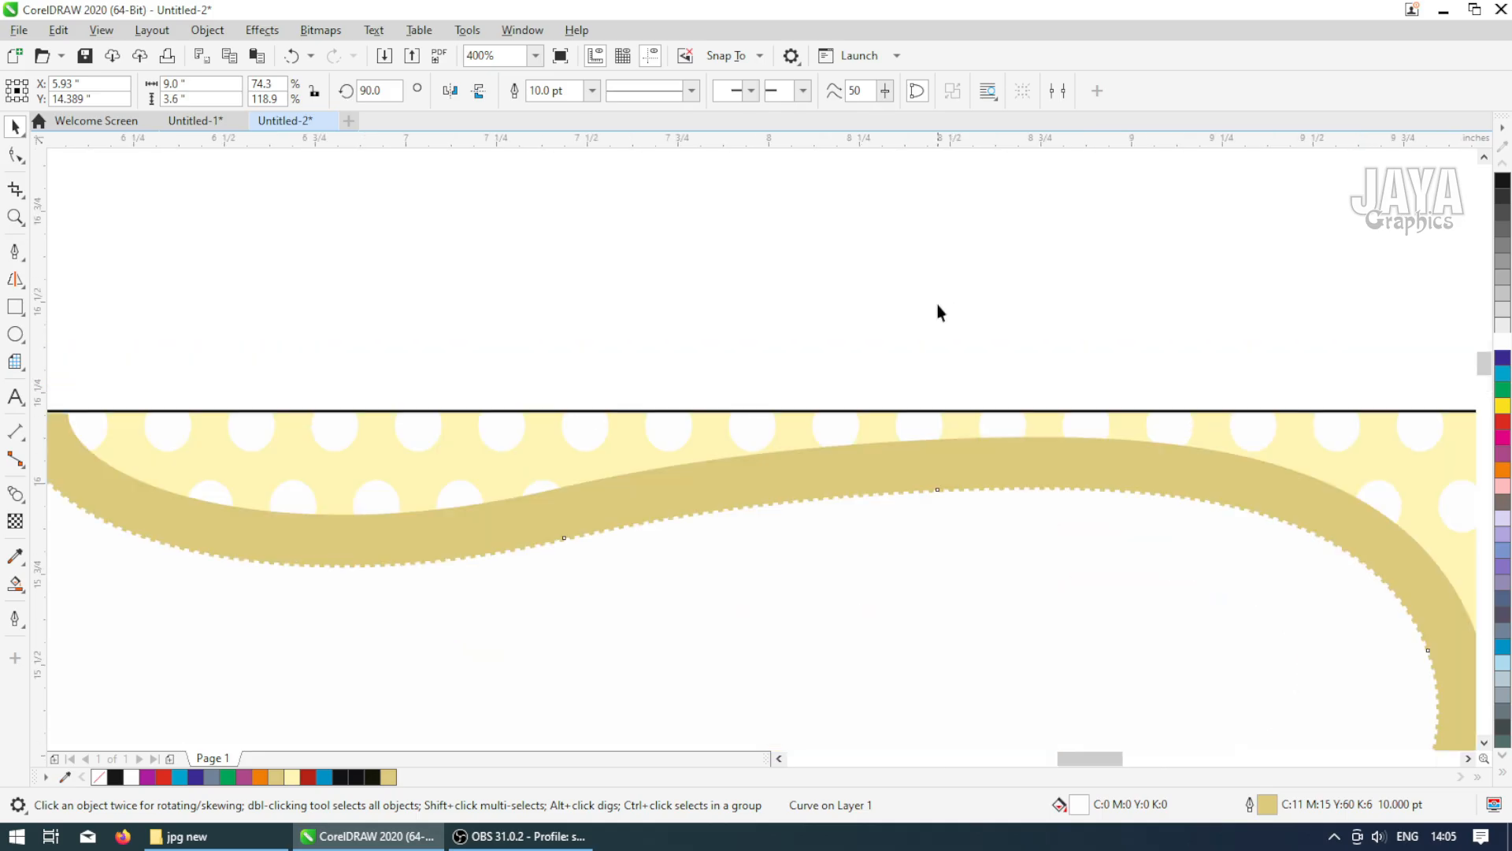
scroll(940, 399, down, 6)
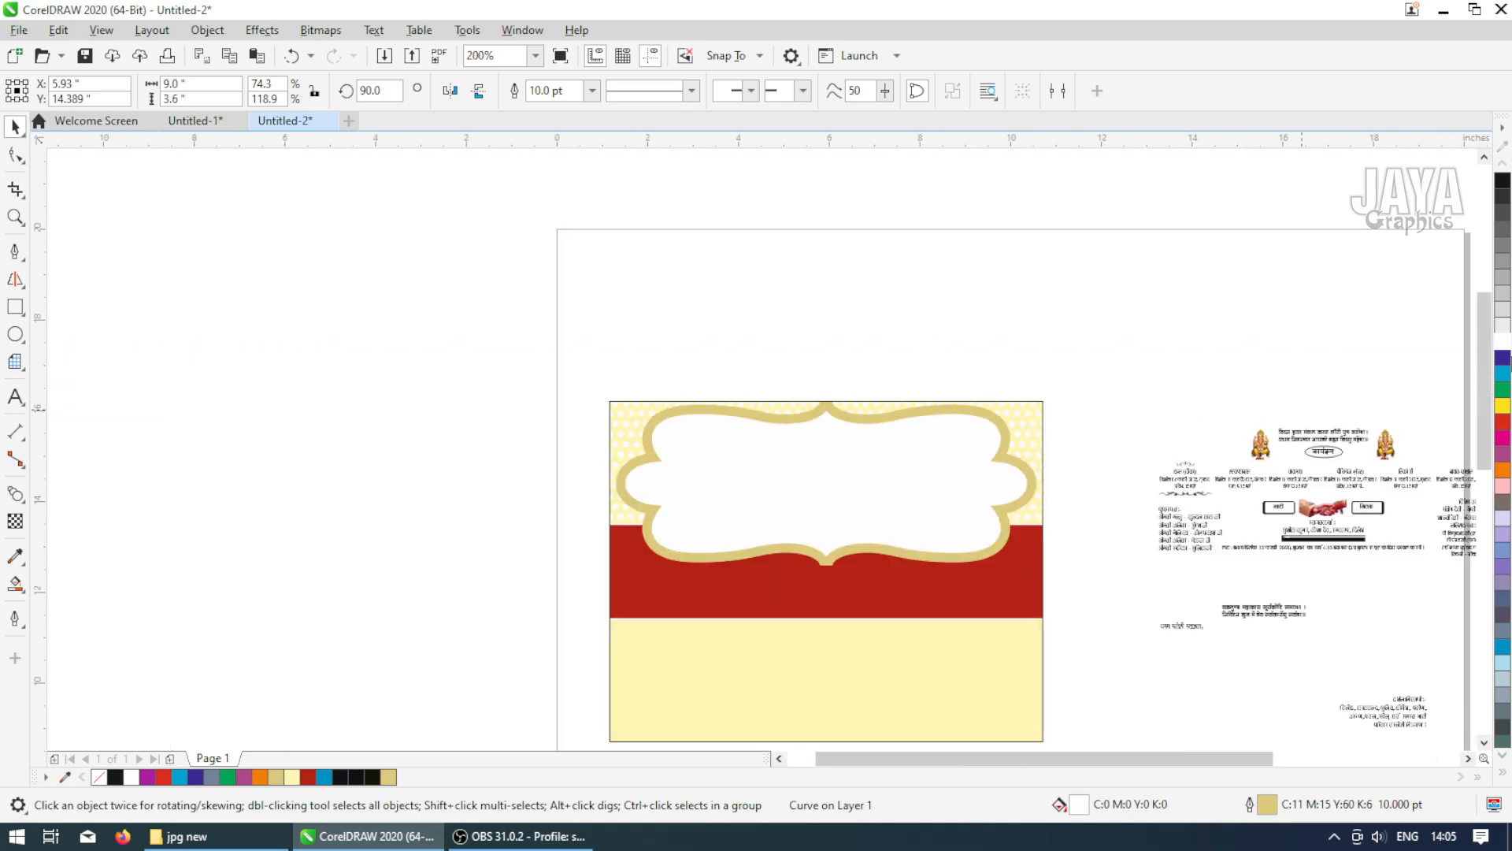
key(z)
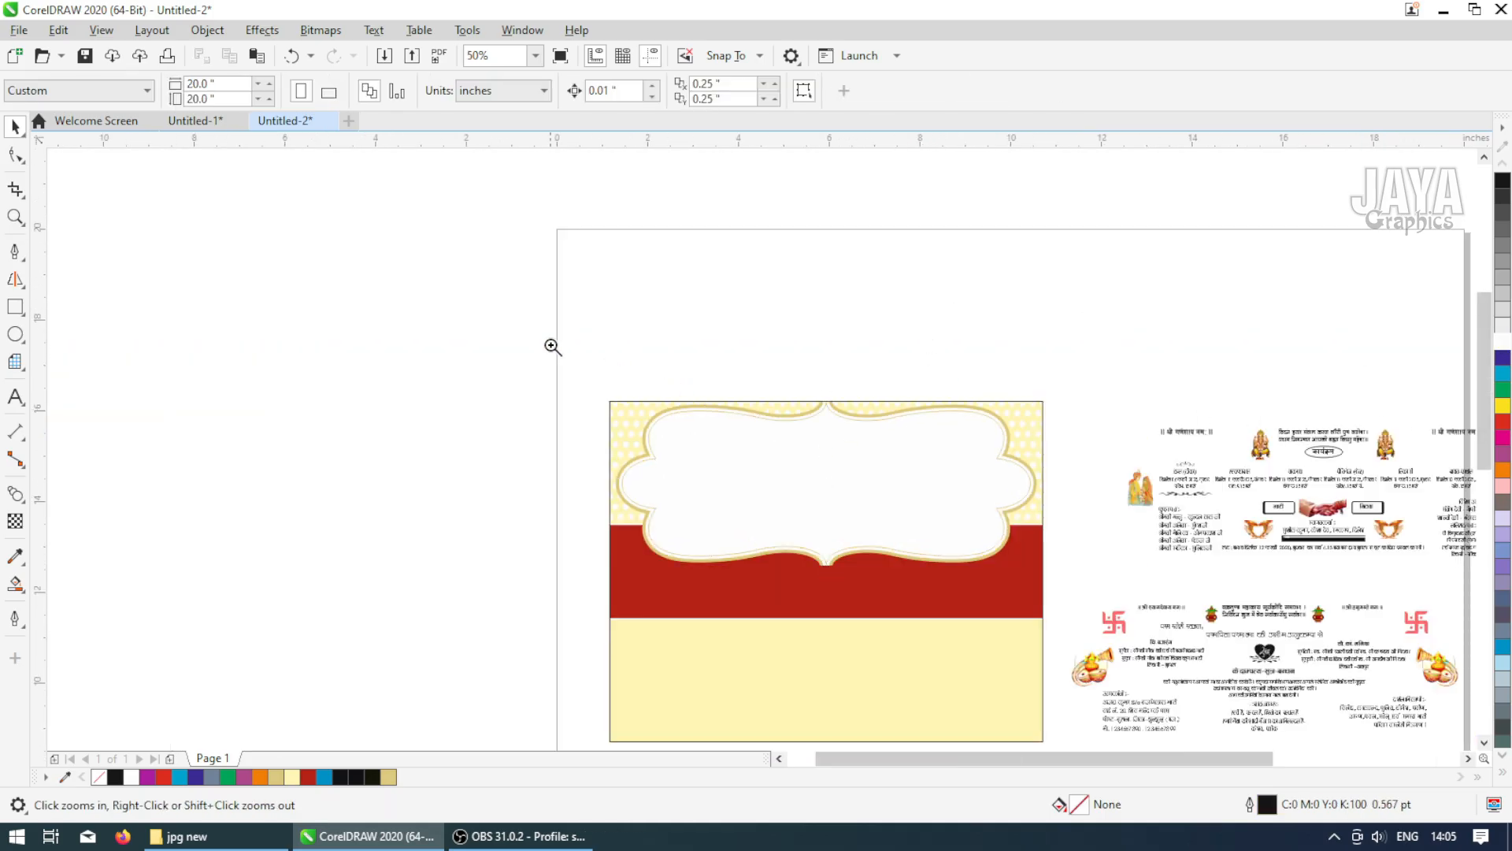
drag(550, 344, 1103, 610)
scroll(868, 490, down, 1)
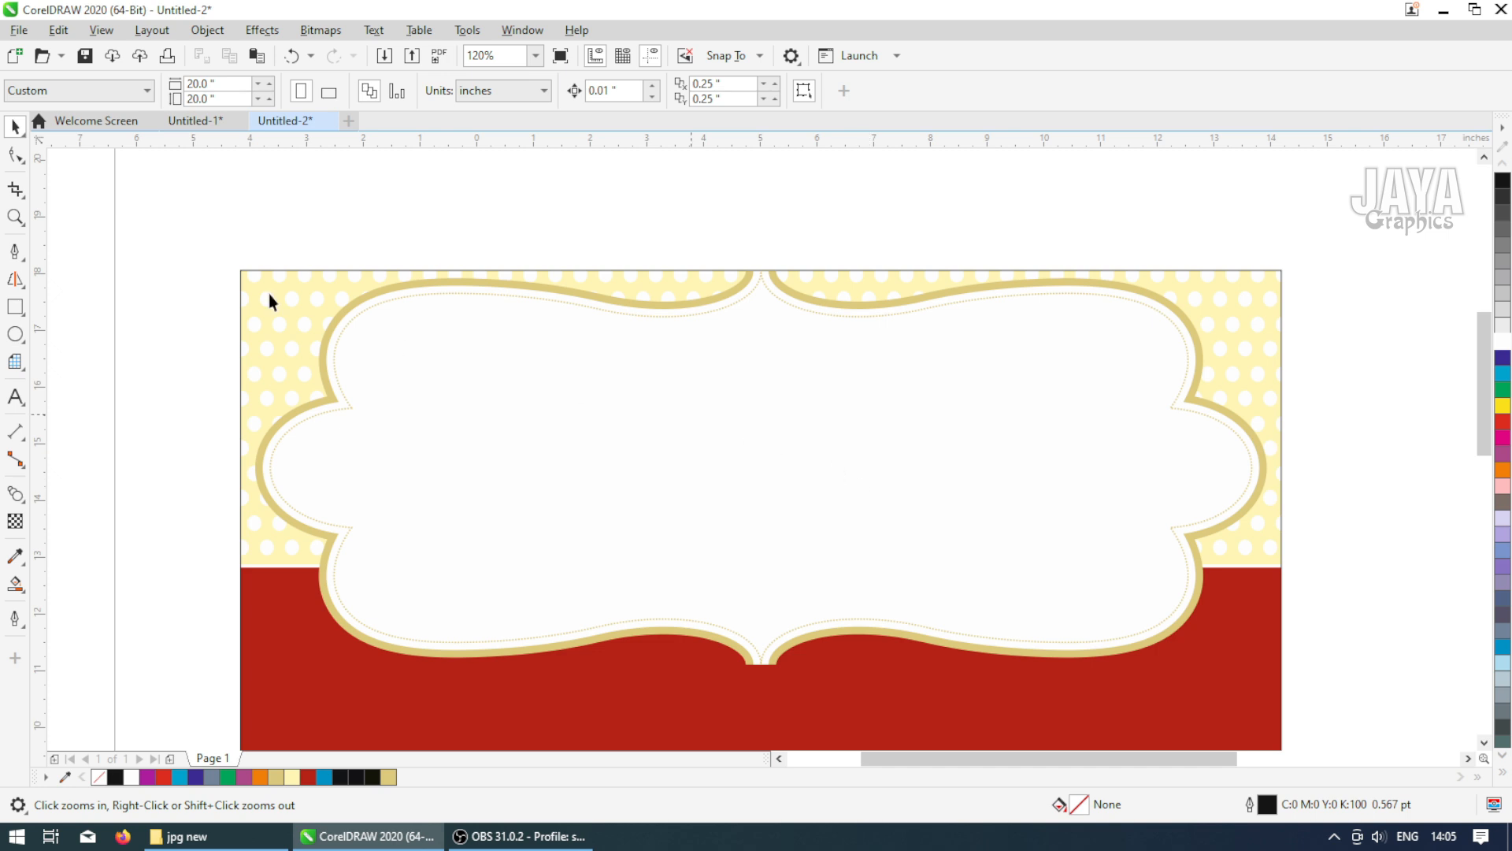
click(1063, 611)
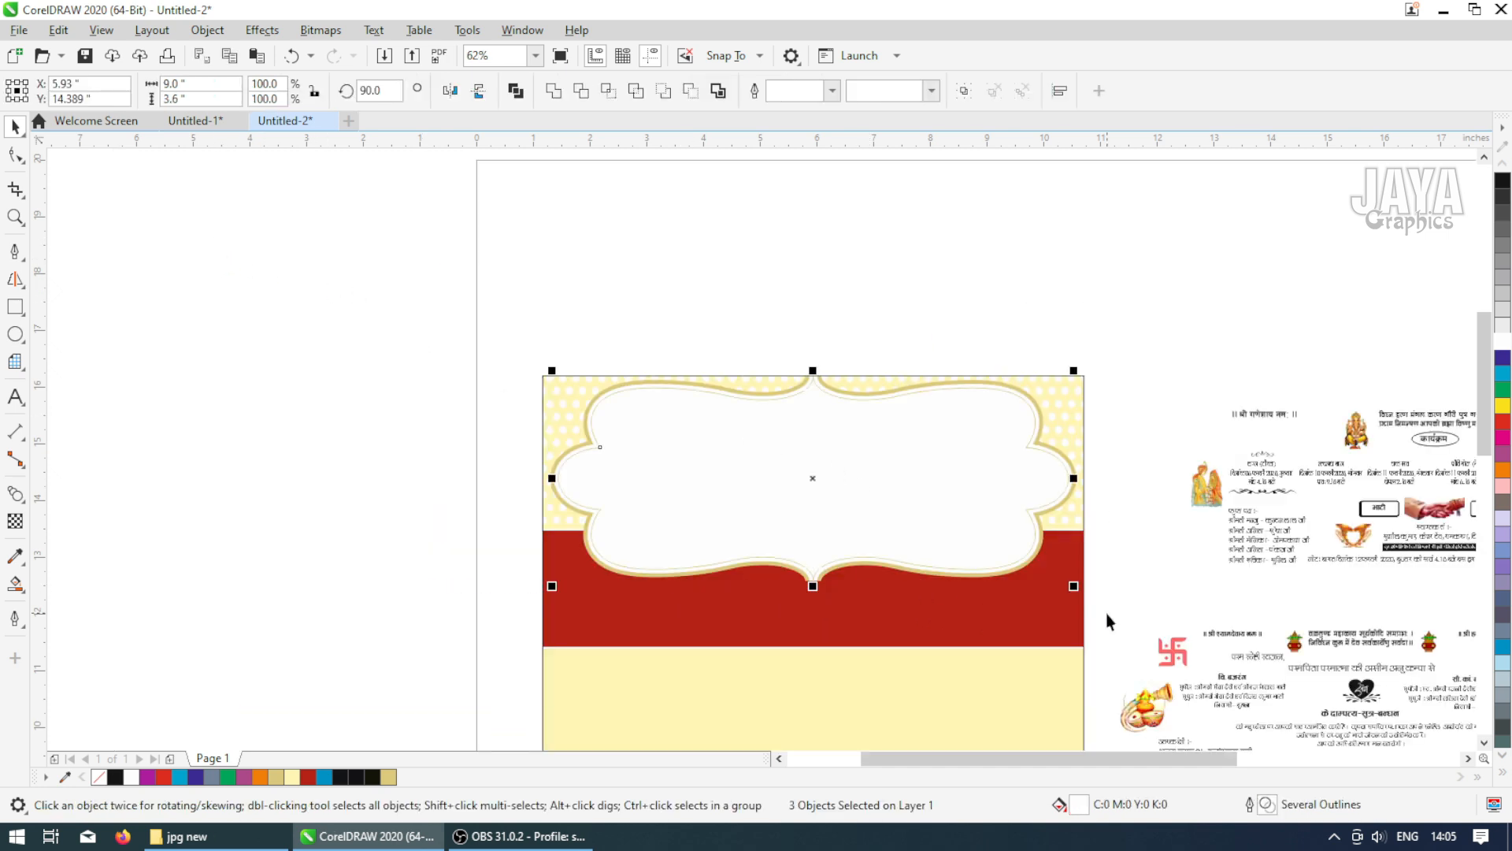
Place a copy of the three-layer frame group over the lower half of the card, below the red band
scroll(856, 527, down, 1)
drag(837, 501, 835, 613)
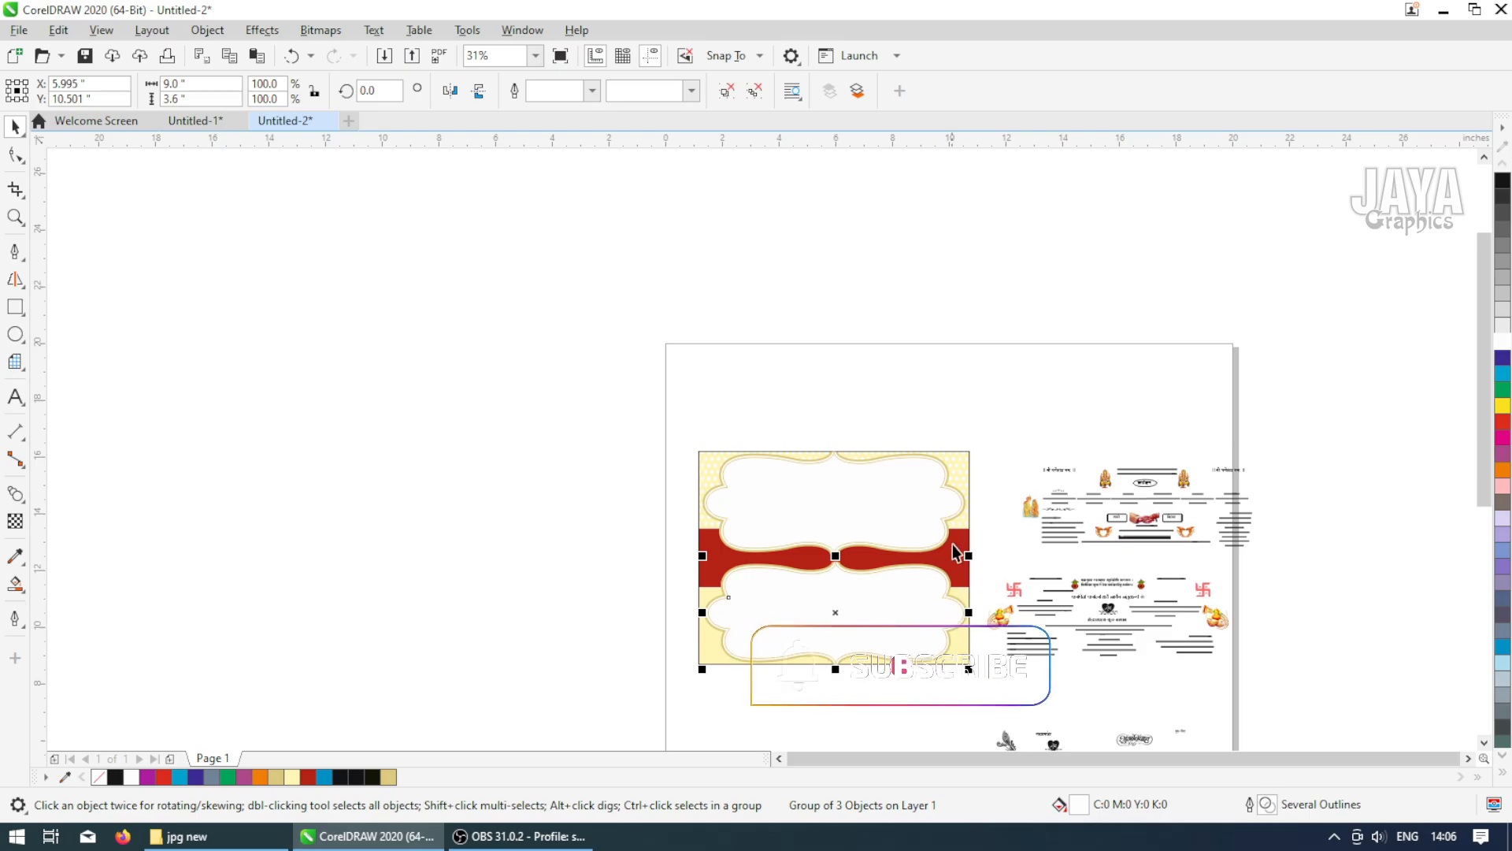
Zoom in and around the card to inspect the upper and lower frames against the background
click(662, 568)
key(F2)
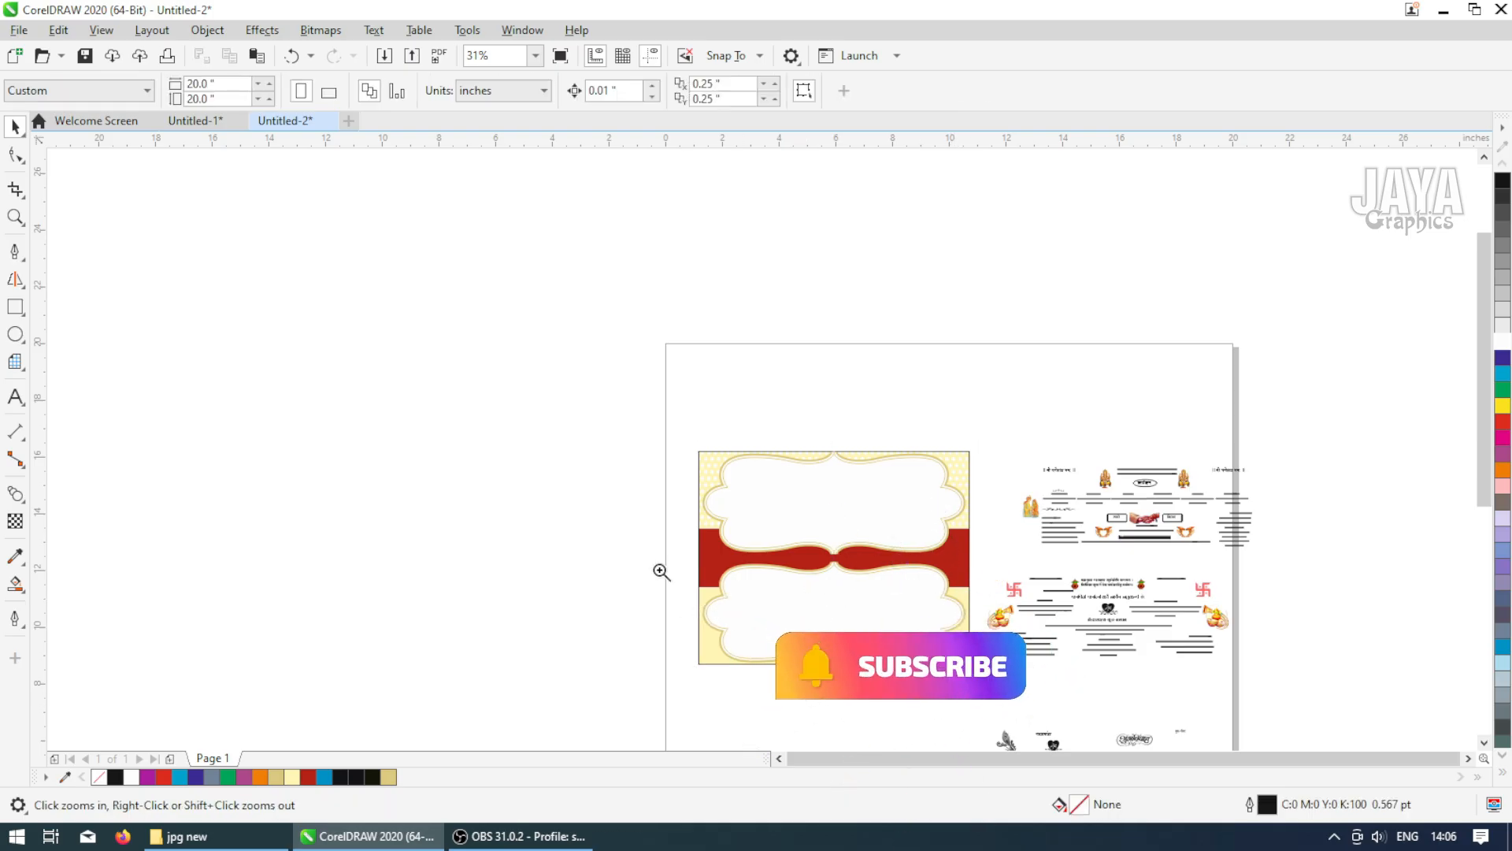
drag(663, 565, 1013, 697)
scroll(778, 612, up, 2)
scroll(778, 612, down, 4)
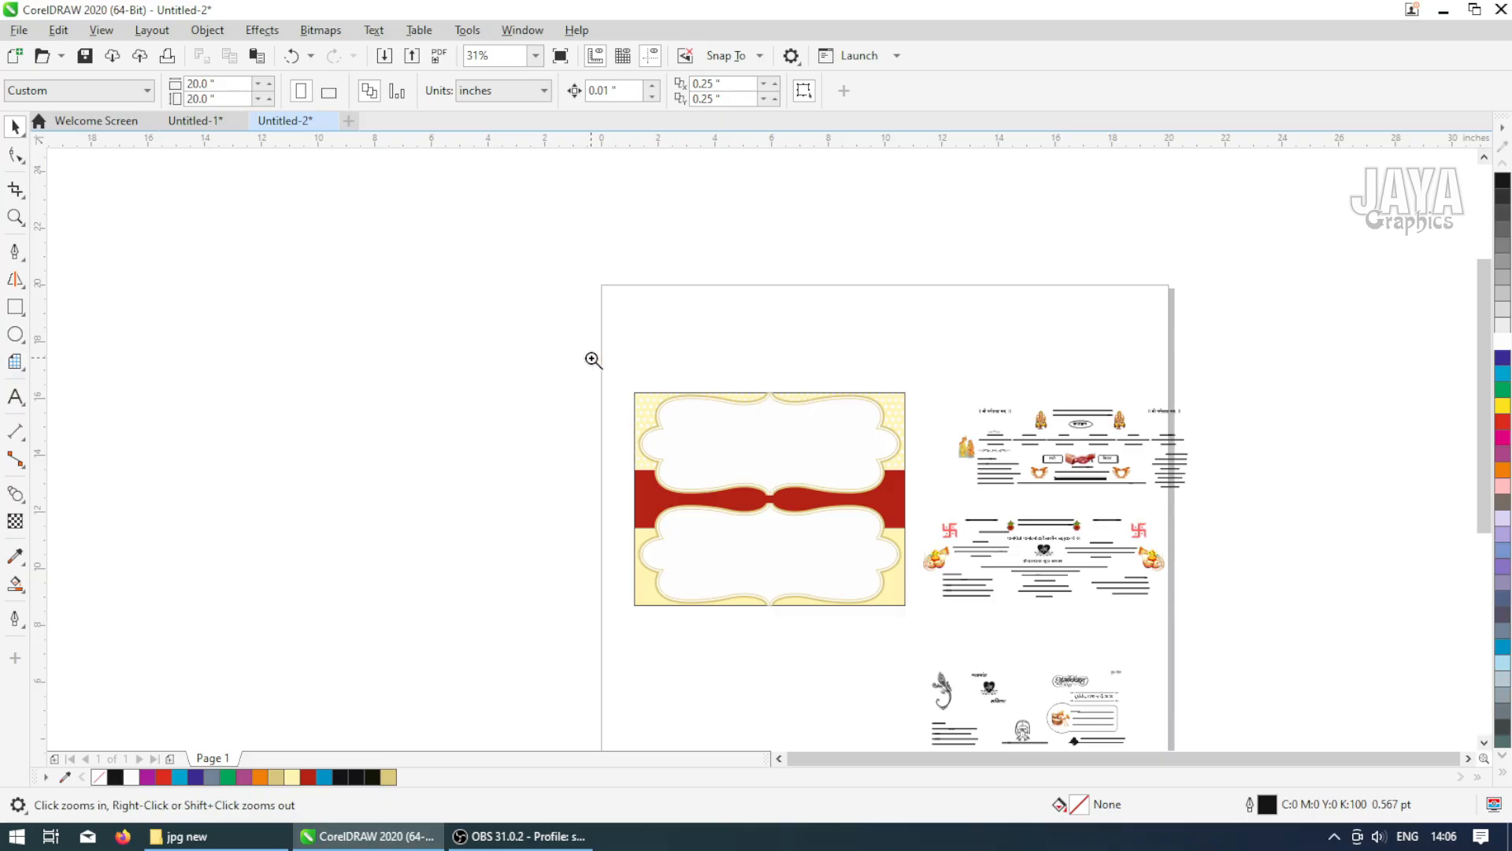
drag(592, 358, 1215, 655)
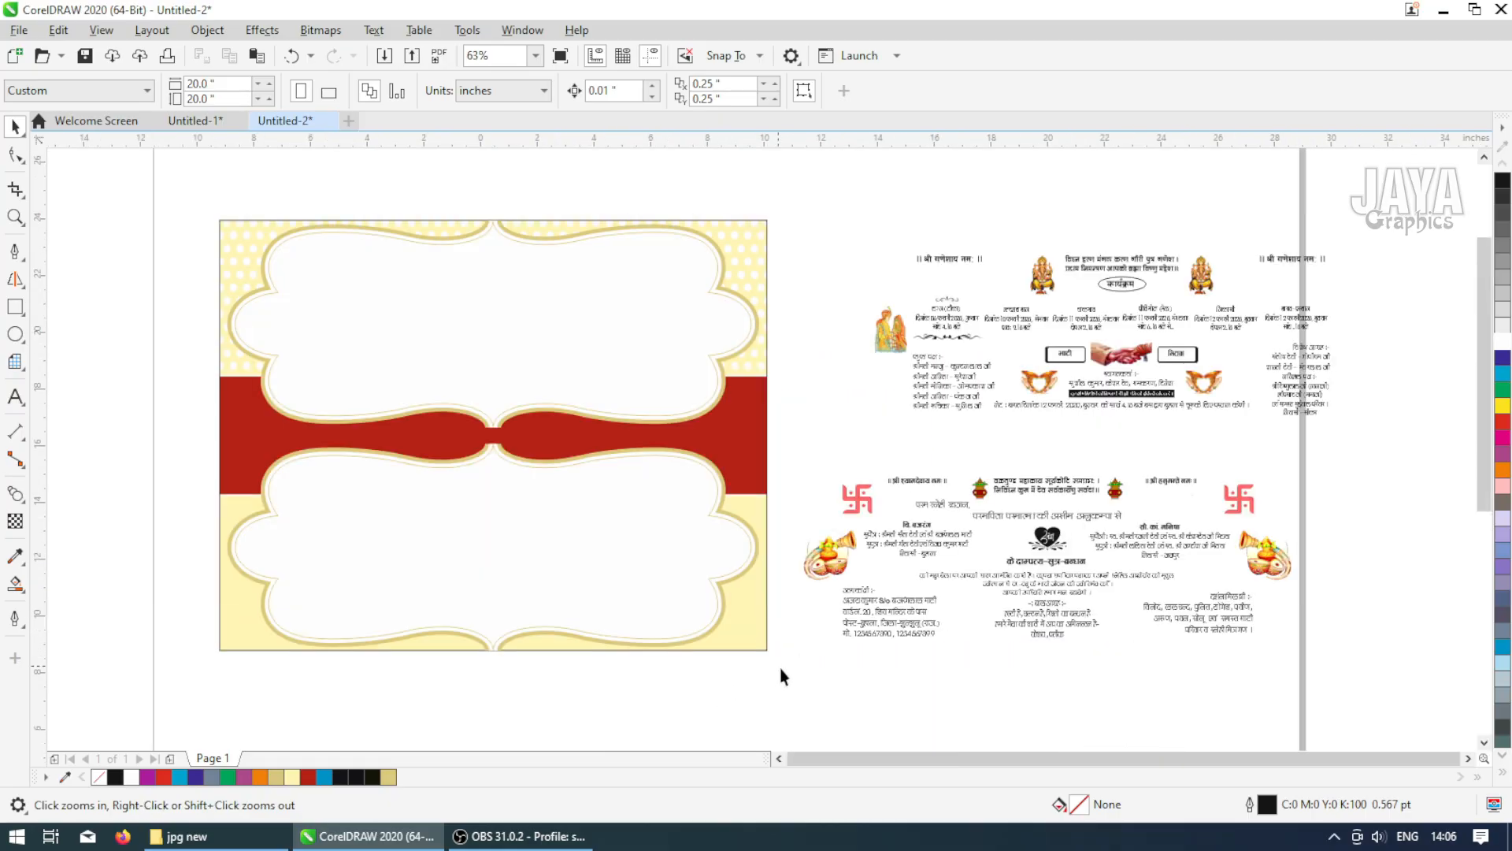
scroll(780, 668, down, 2)
drag(584, 564, 873, 762)
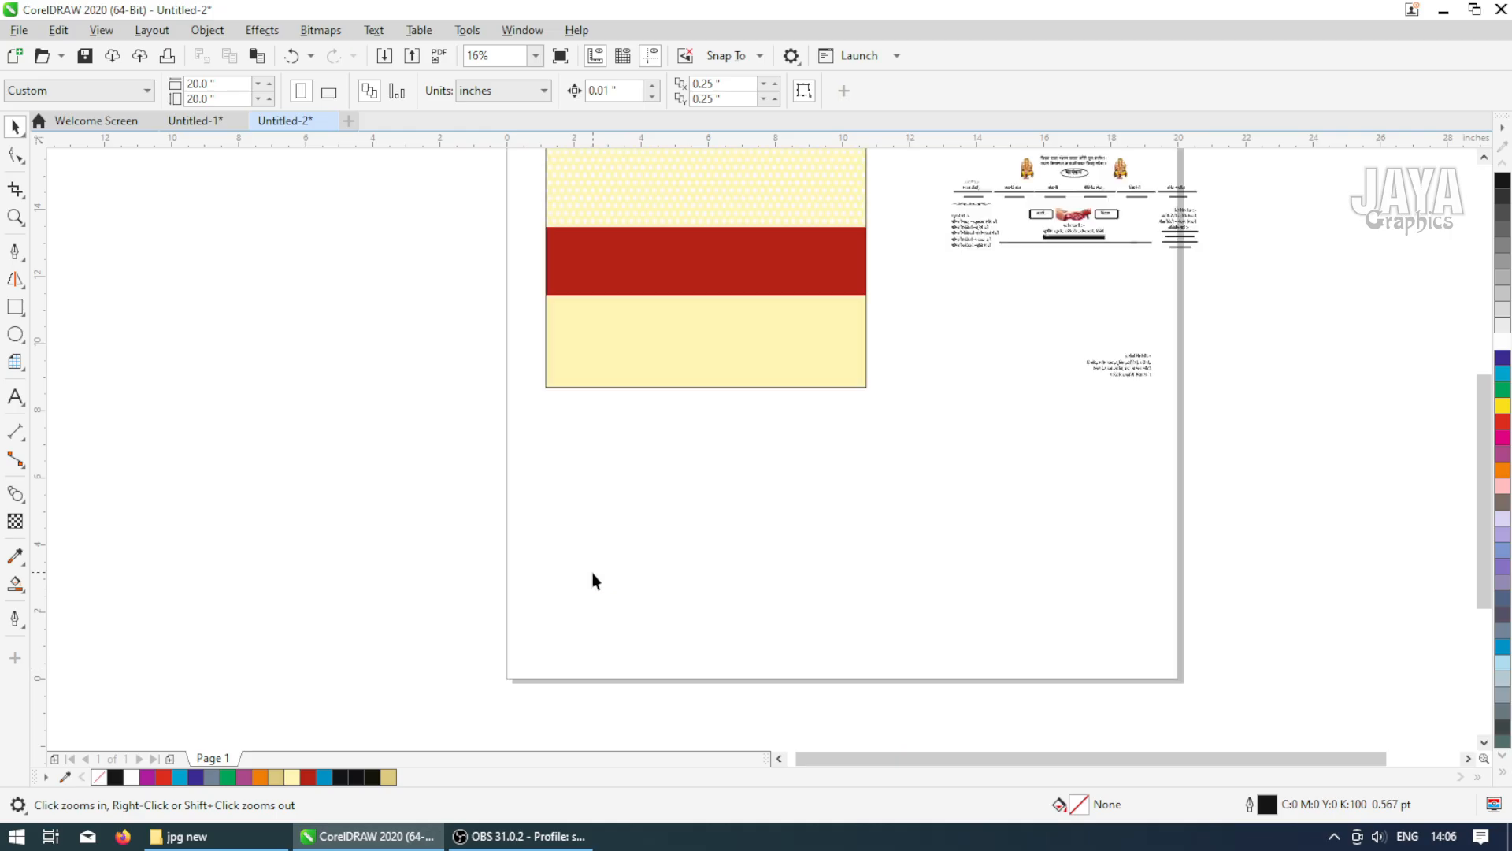
Draw a new rectangle below the card and set its size to 9.25 by 3.75 inches
key(F6)
drag(551, 431, 844, 599)
double_click(161, 83)
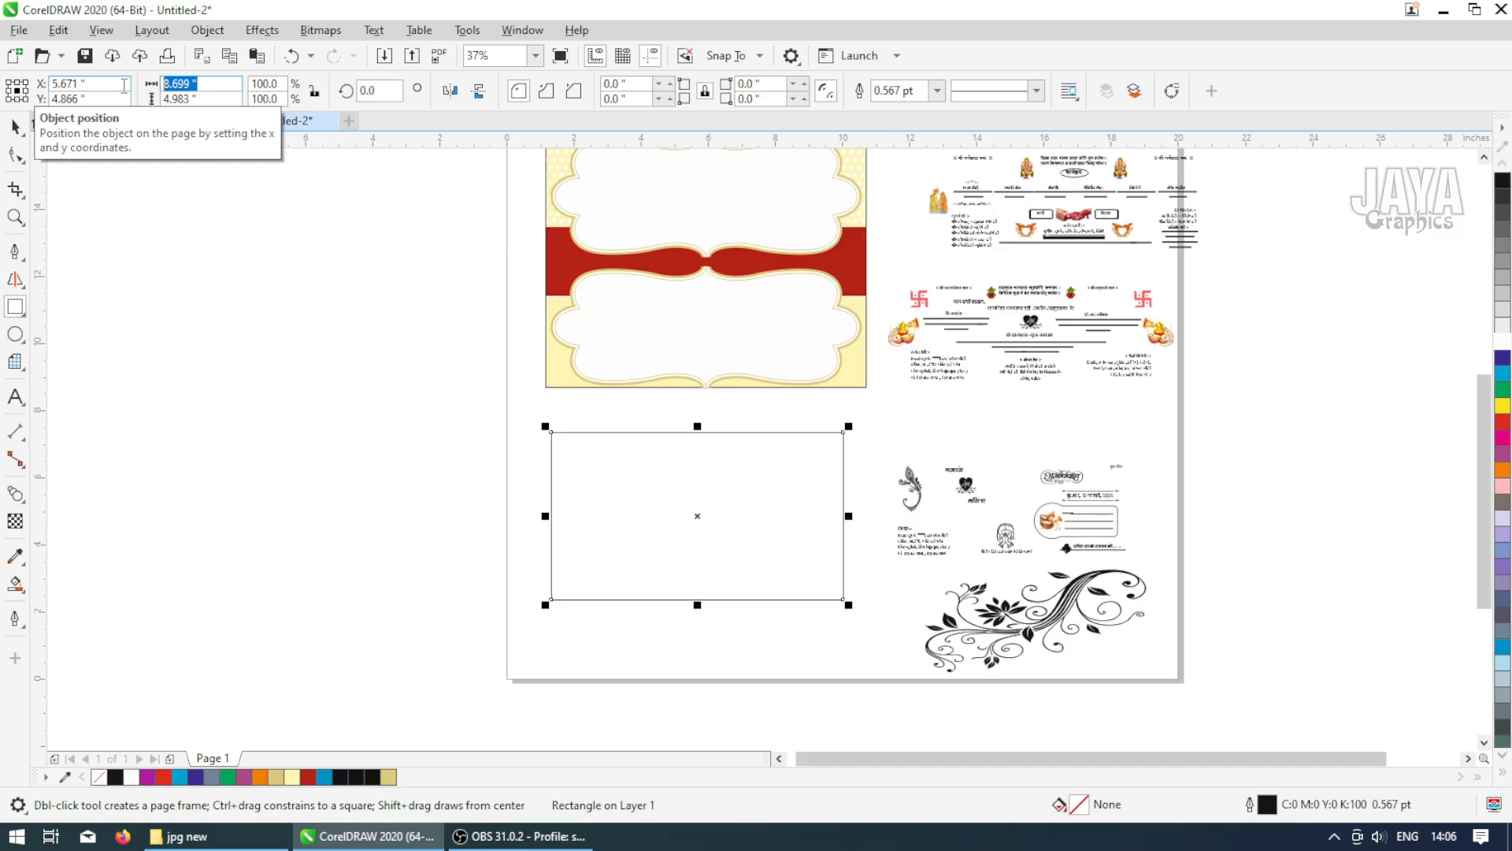
text(9.25)
key(Tab)
text(3.75)
key(Return)
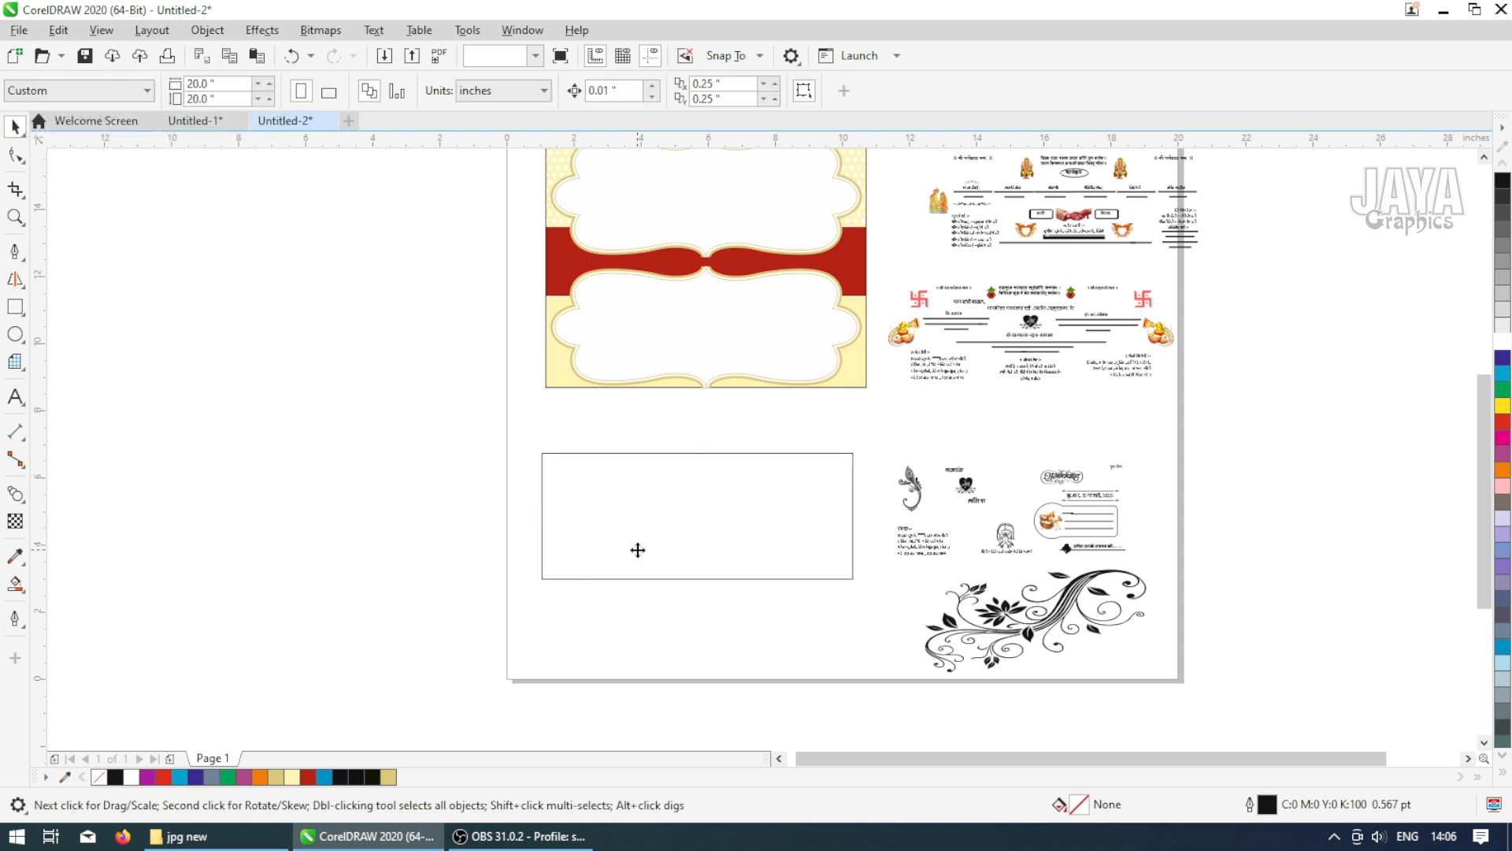
Sample the card's light yellow color and apply it as the new rectangle's fill
click(15, 555)
click(558, 365)
click(575, 523)
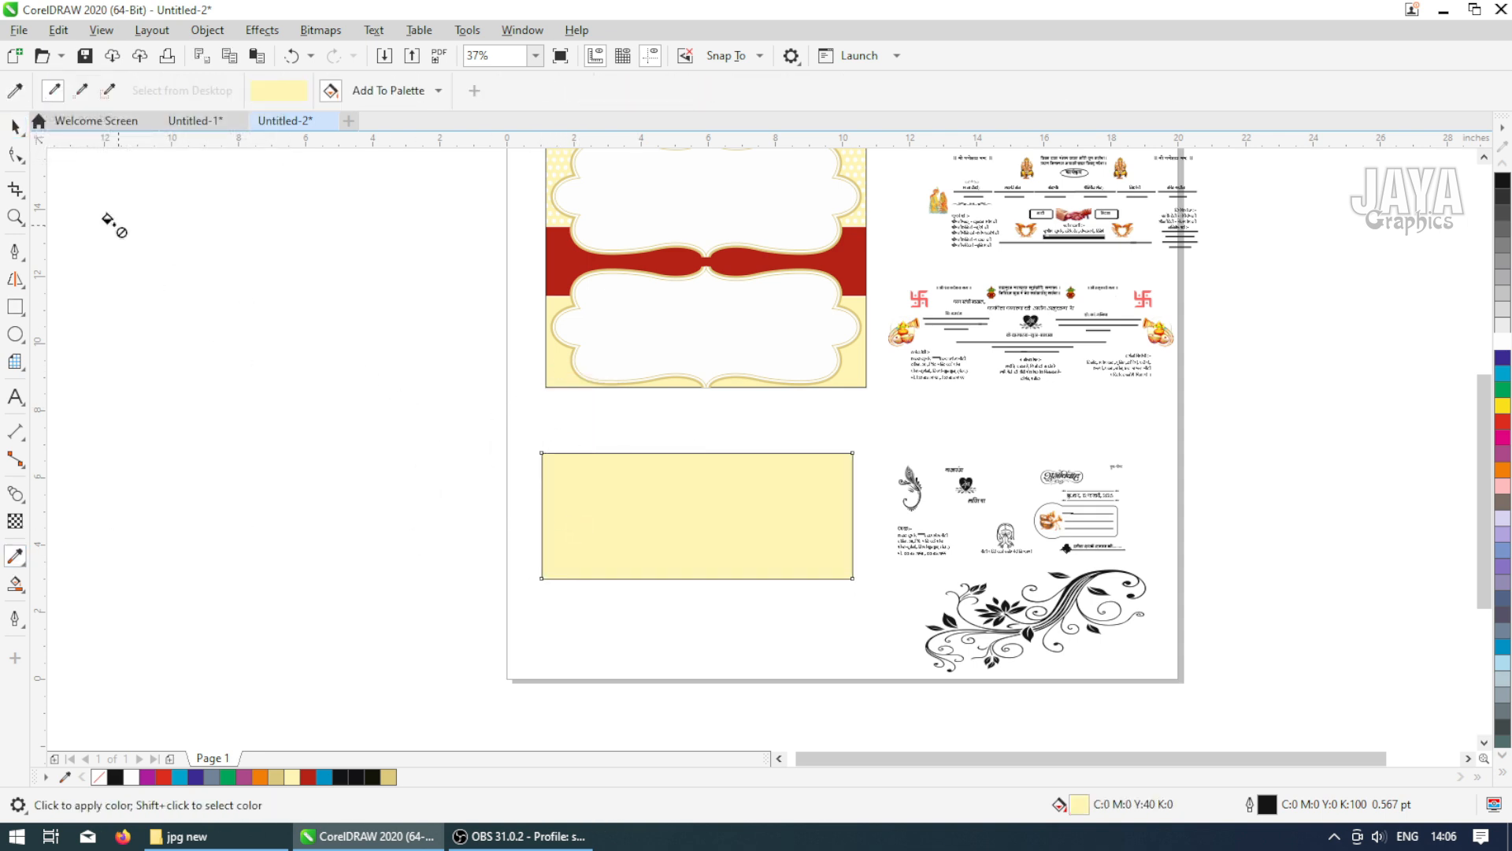
Copy the card's lower frame group onto the new yellow rectangle
key(space)
click(492, 260)
drag(493, 259, 868, 414)
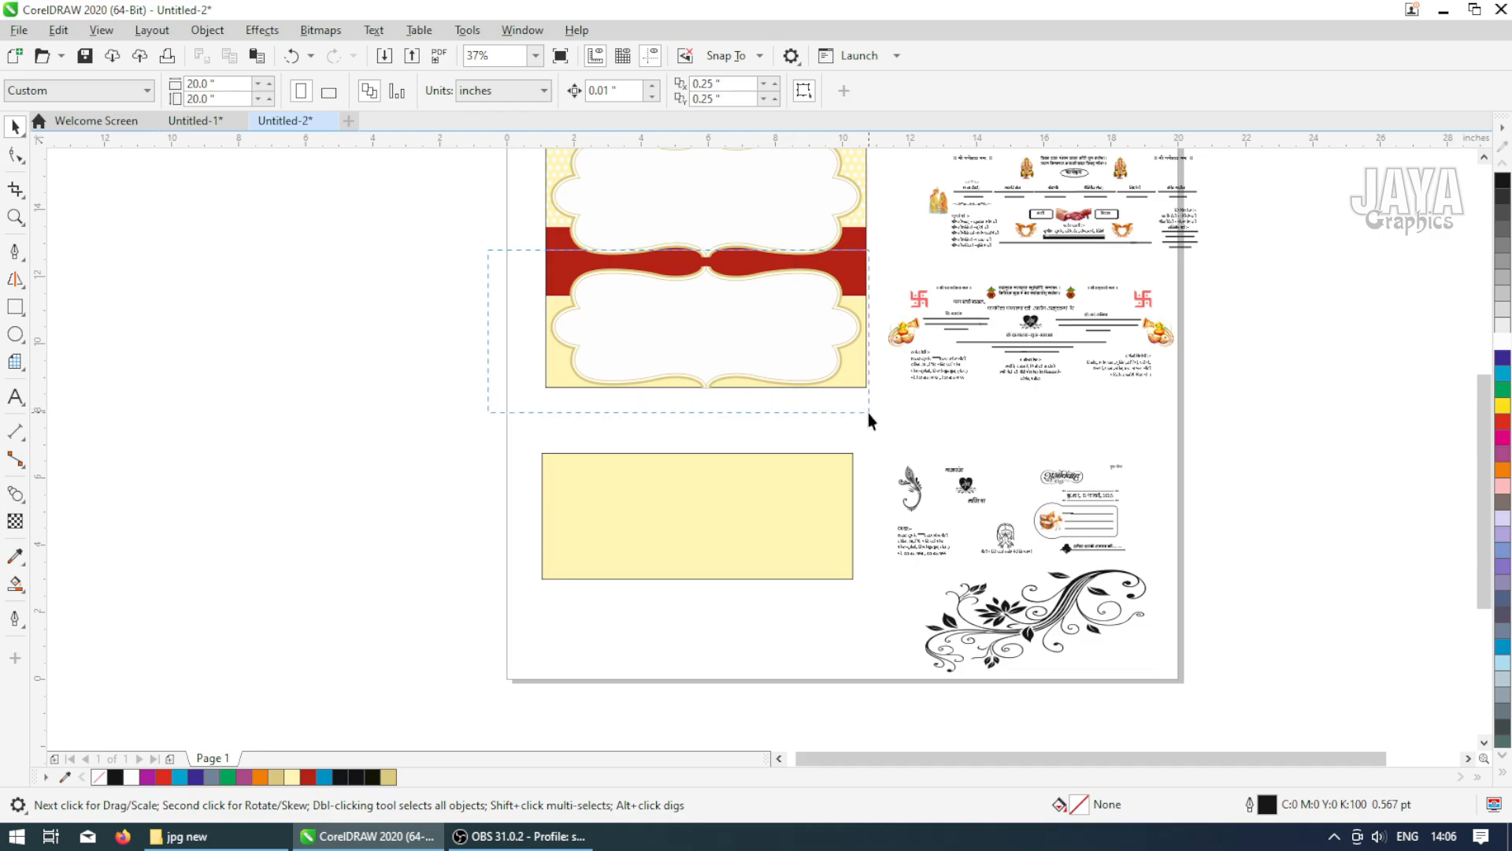
drag(716, 334, 696, 523)
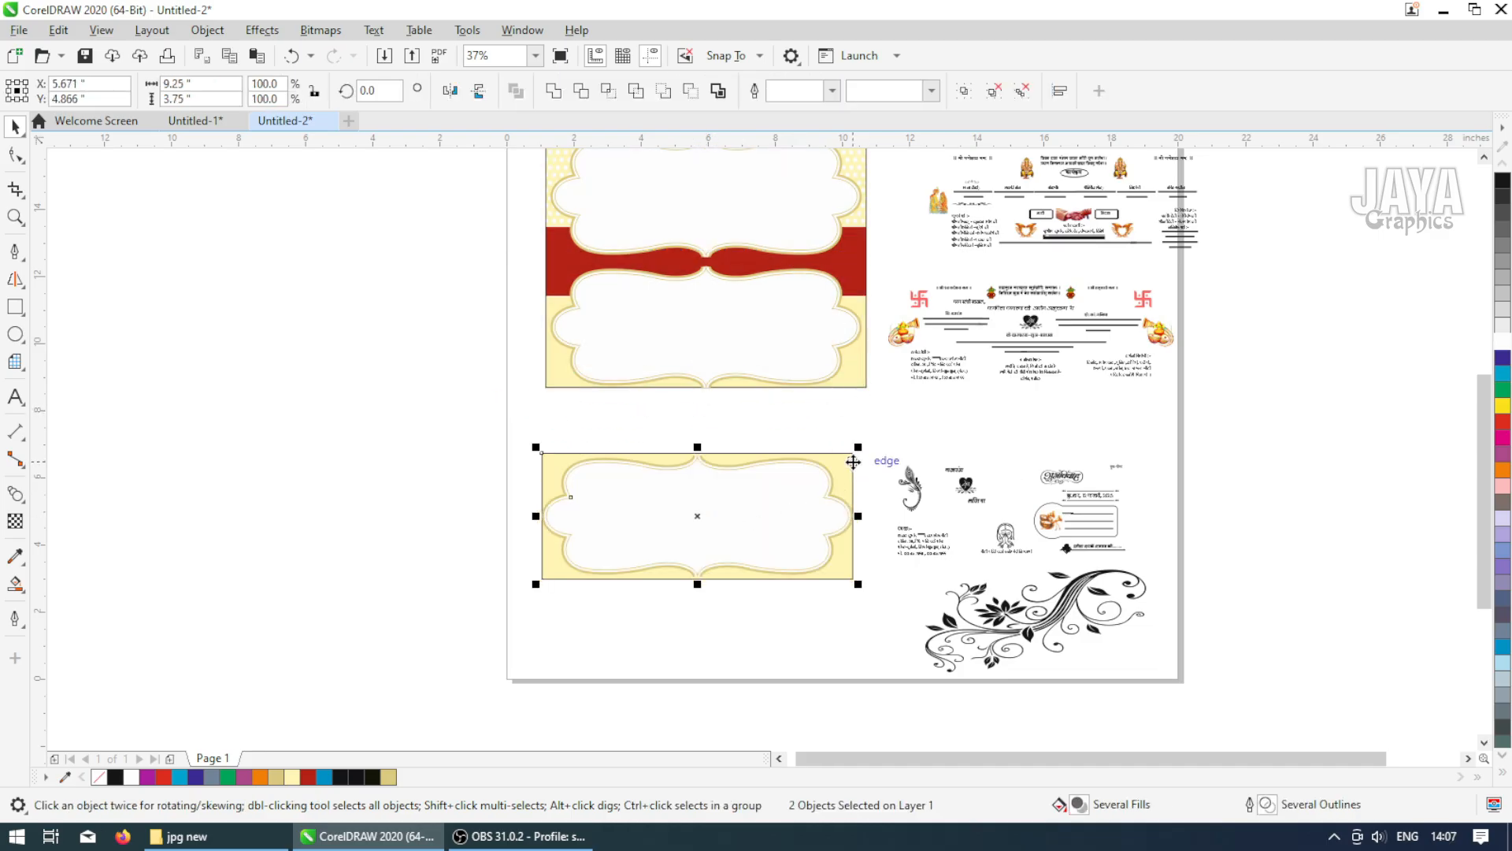
Ungroup the frame on the new rectangle and set its thin inner outline color to C100 M41 Y100 K49
click(761, 437)
key(z)
drag(489, 405, 913, 611)
click(741, 488)
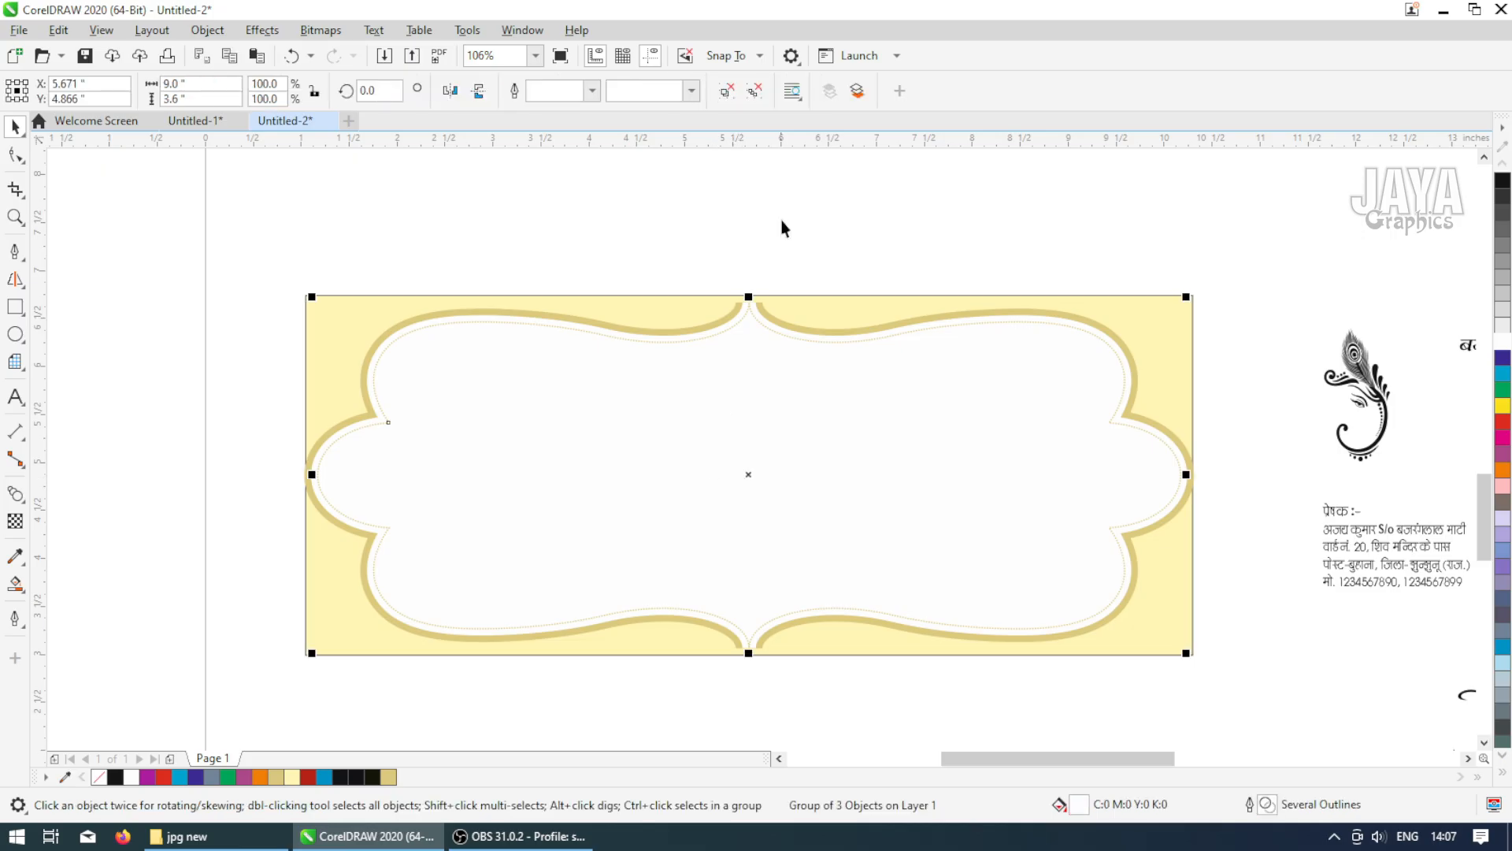
click(751, 92)
click(728, 211)
click(730, 395)
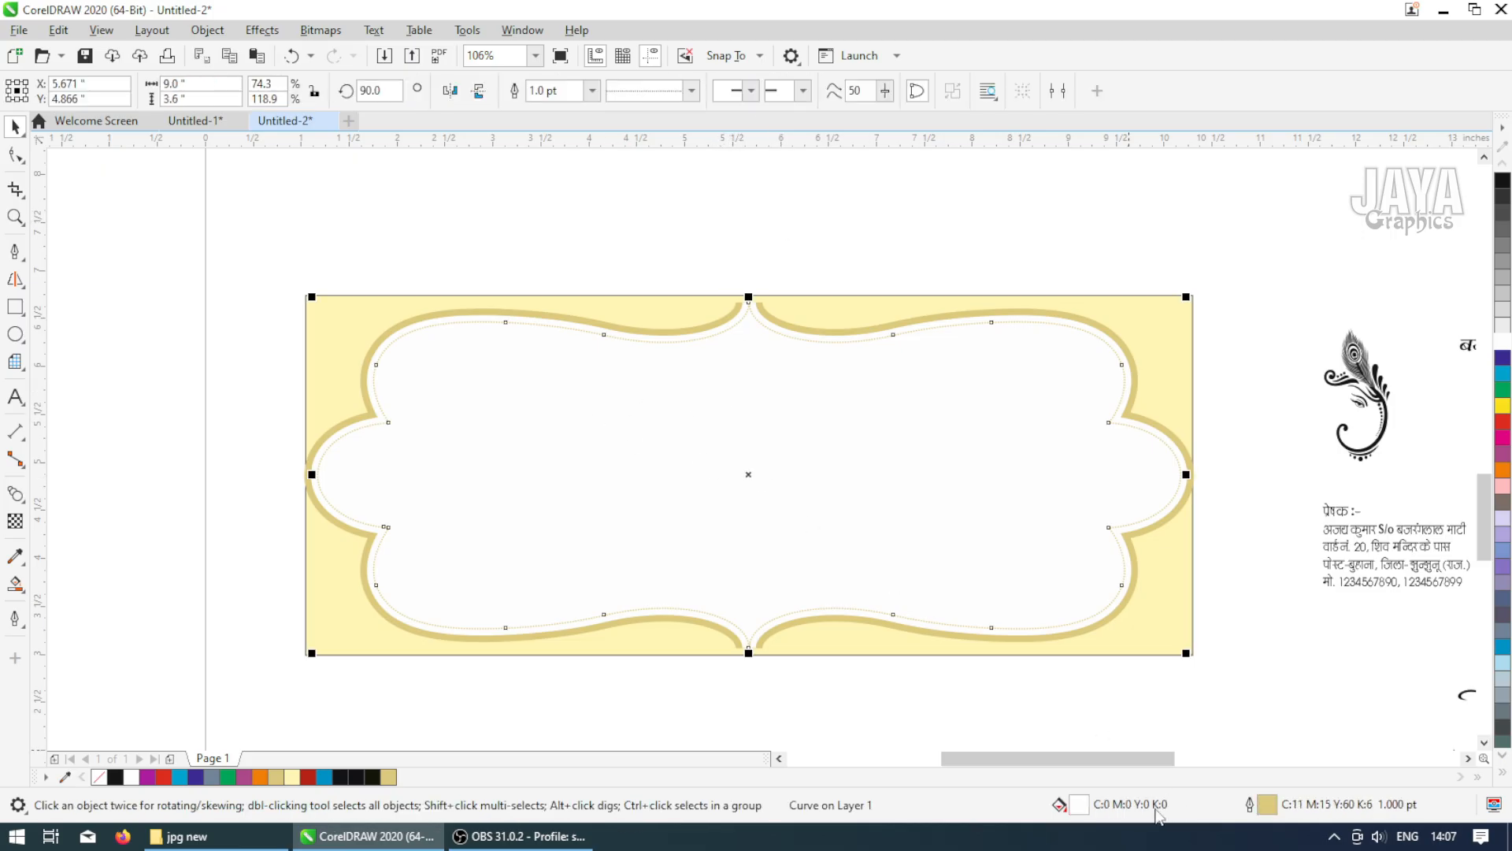
double_click(1258, 812)
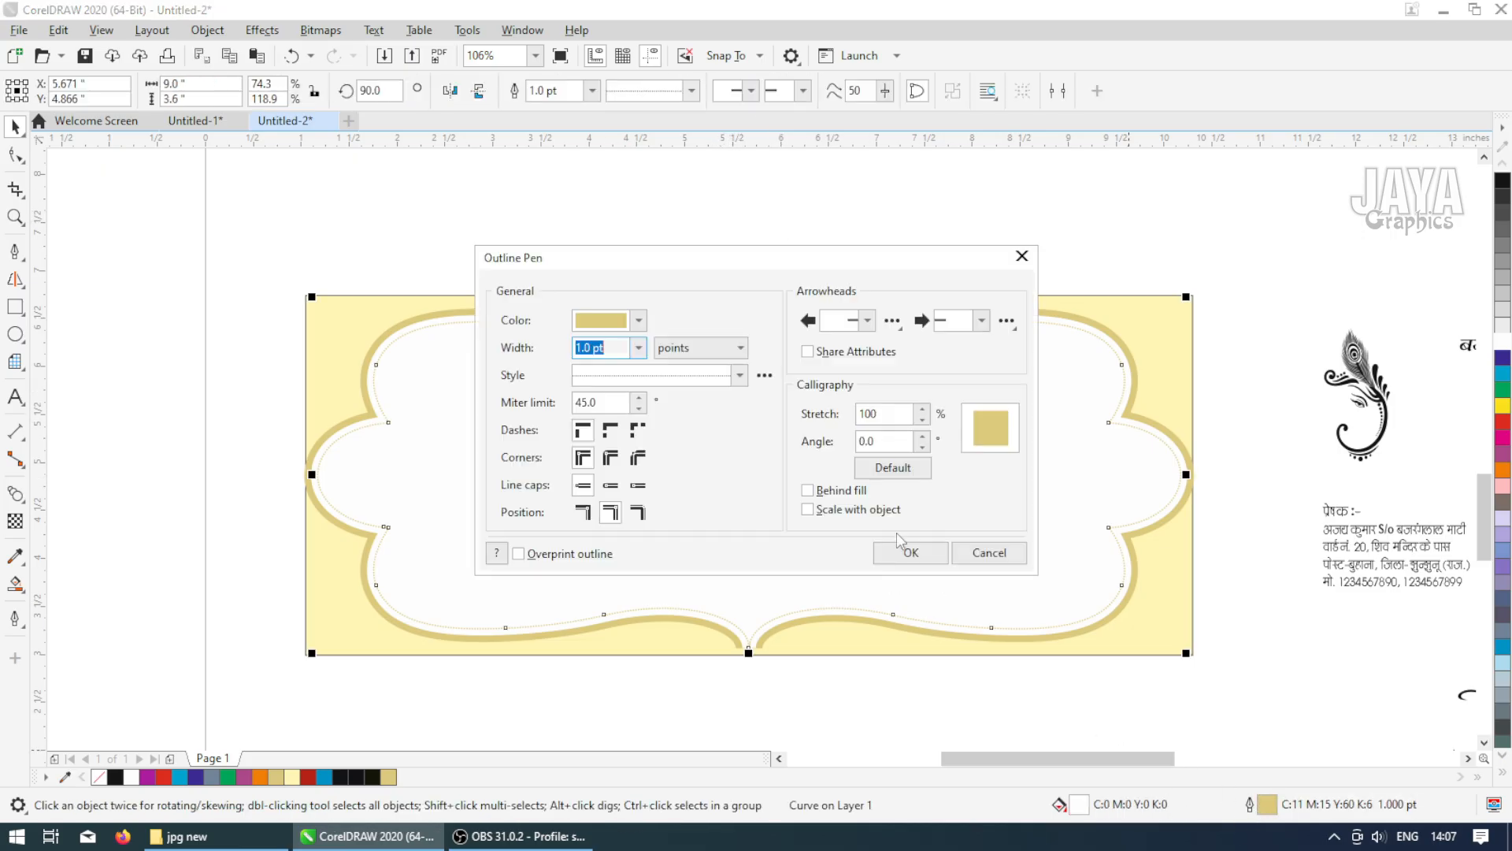
click(639, 320)
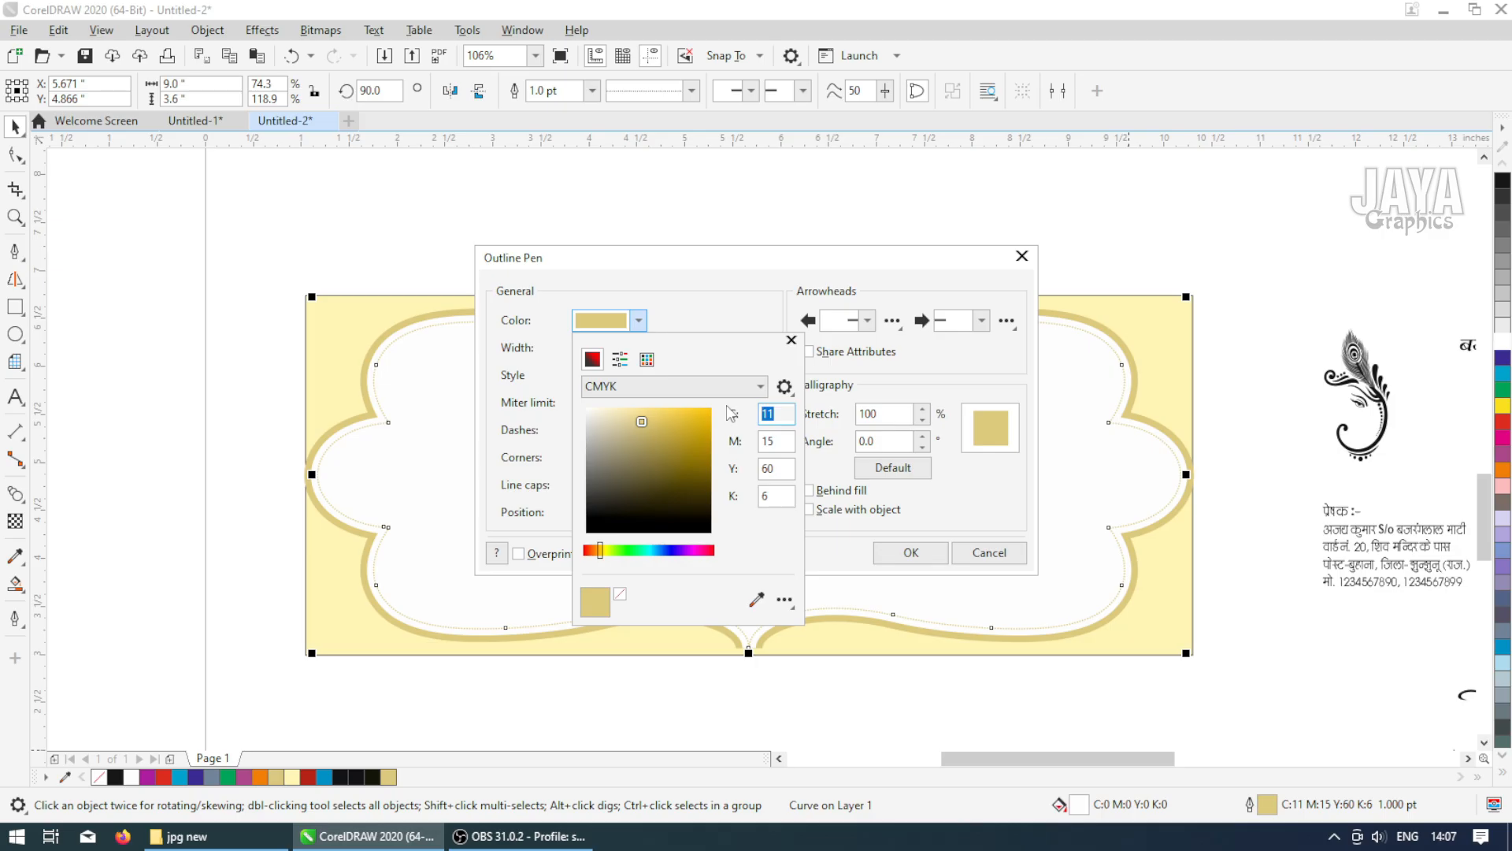
text(100)
key(Tab)
text(41)
key(Tab)
text(100)
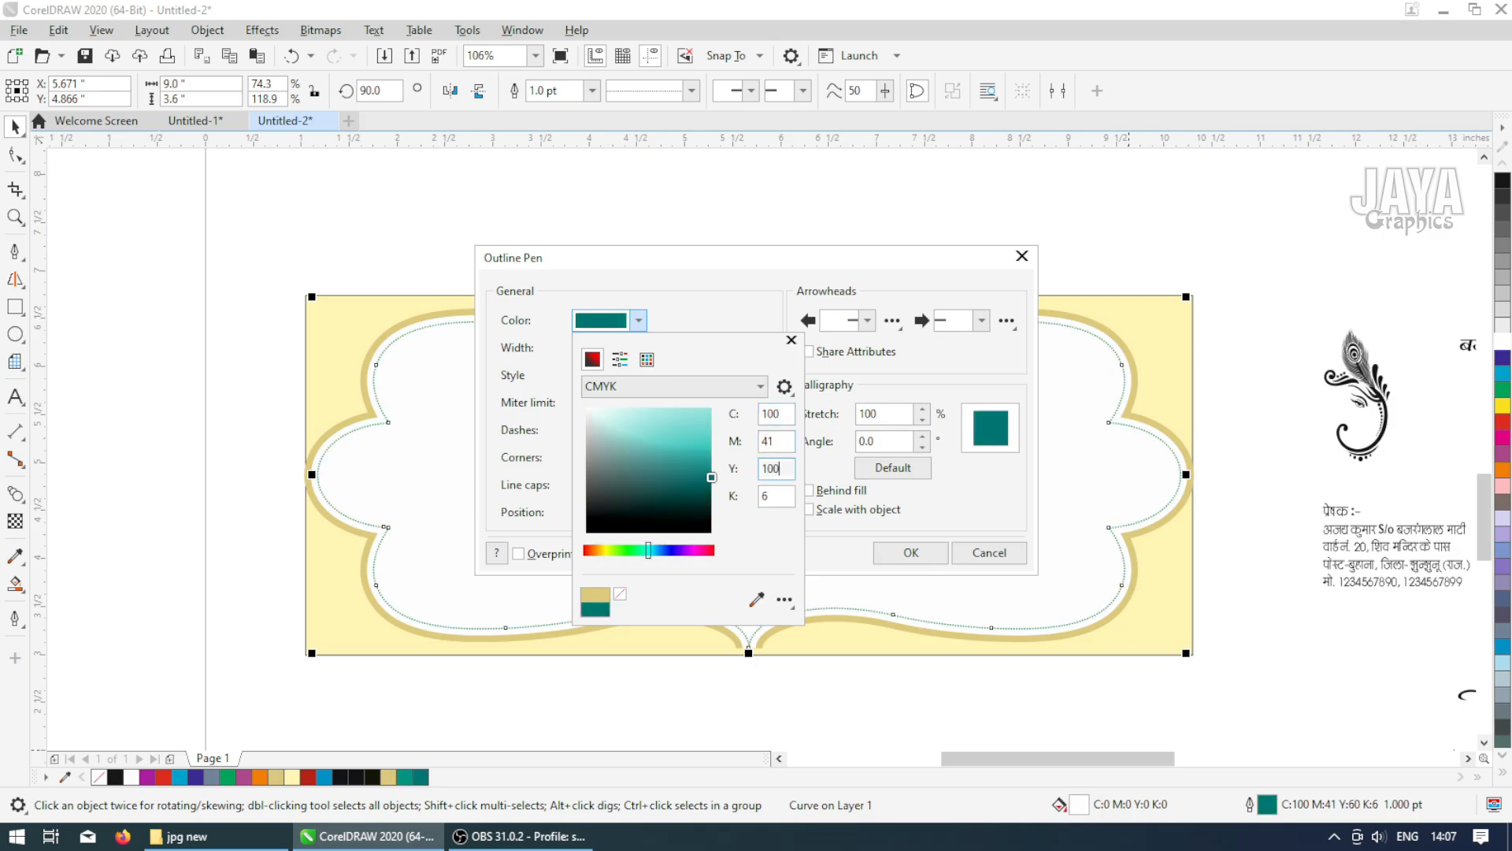
key(Tab)
text(49)
key(Return)
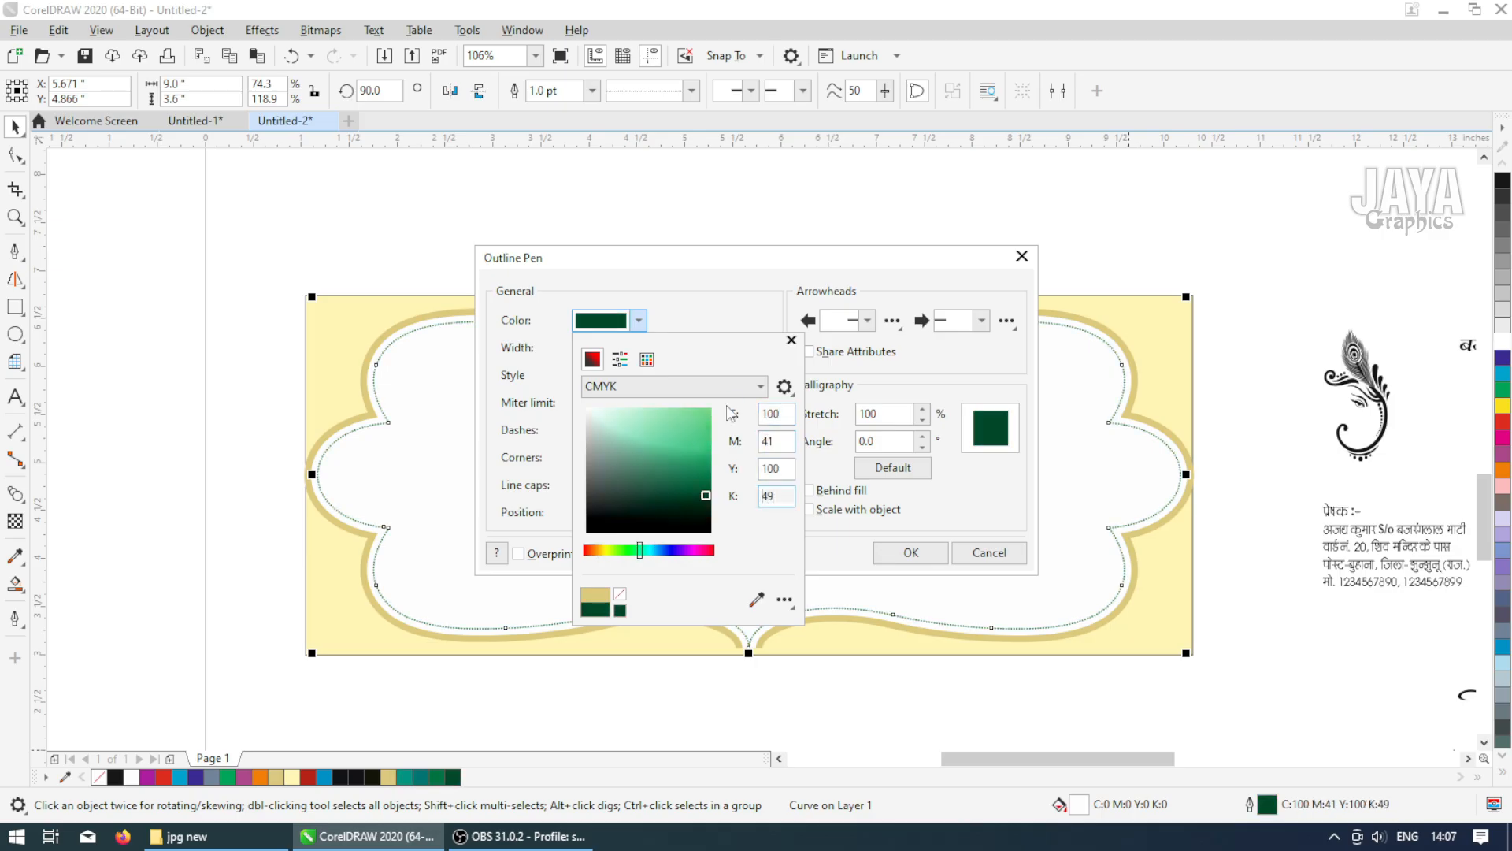
click(906, 555)
click(912, 554)
Change the thick 20 pt outline of the new frame to orange
scroll(1029, 318, up, 3)
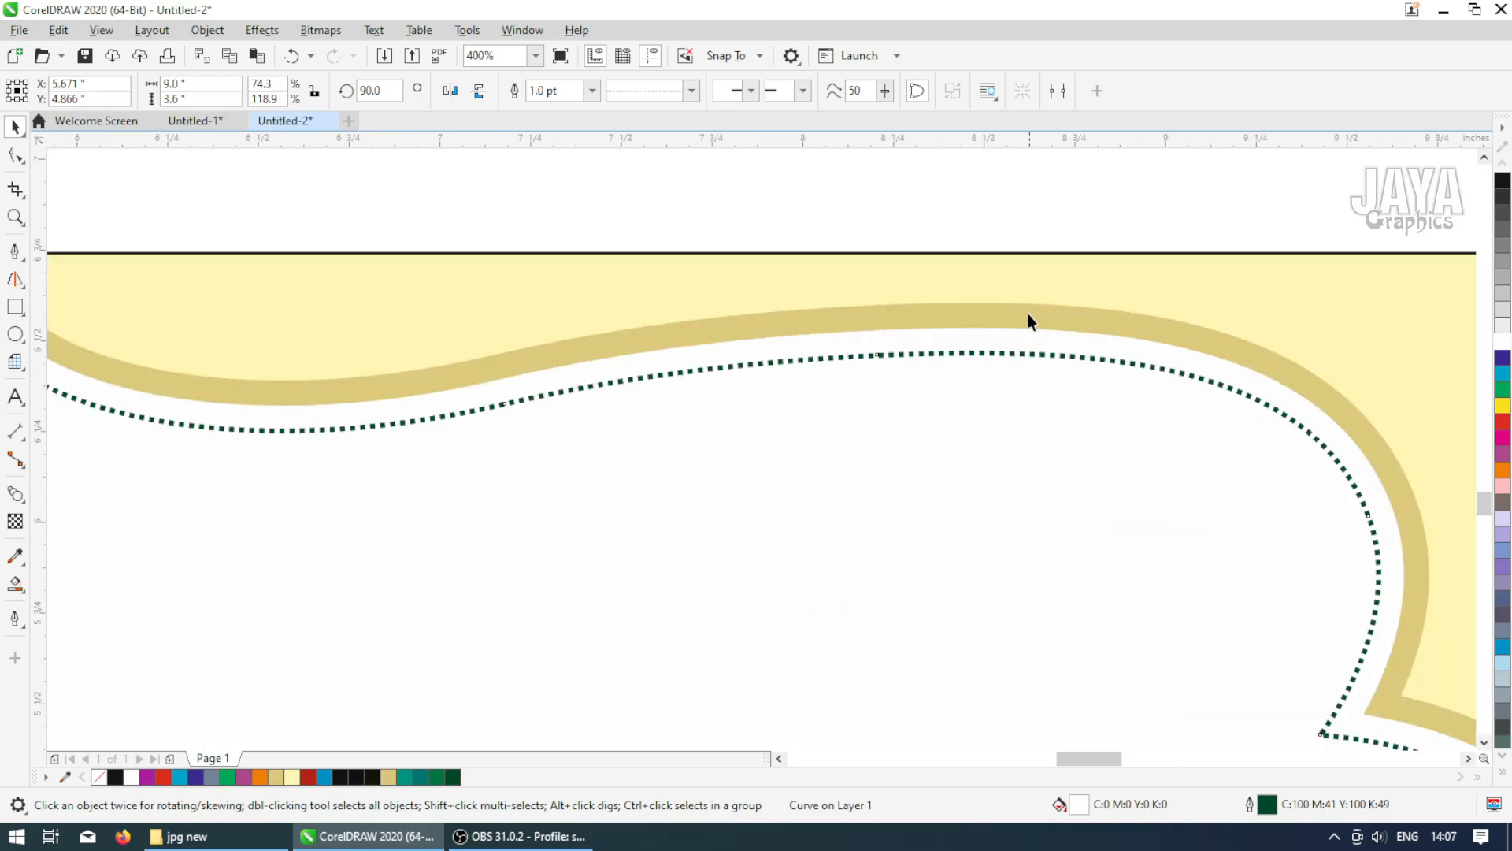
click(1027, 310)
scroll(717, 355, down, 2)
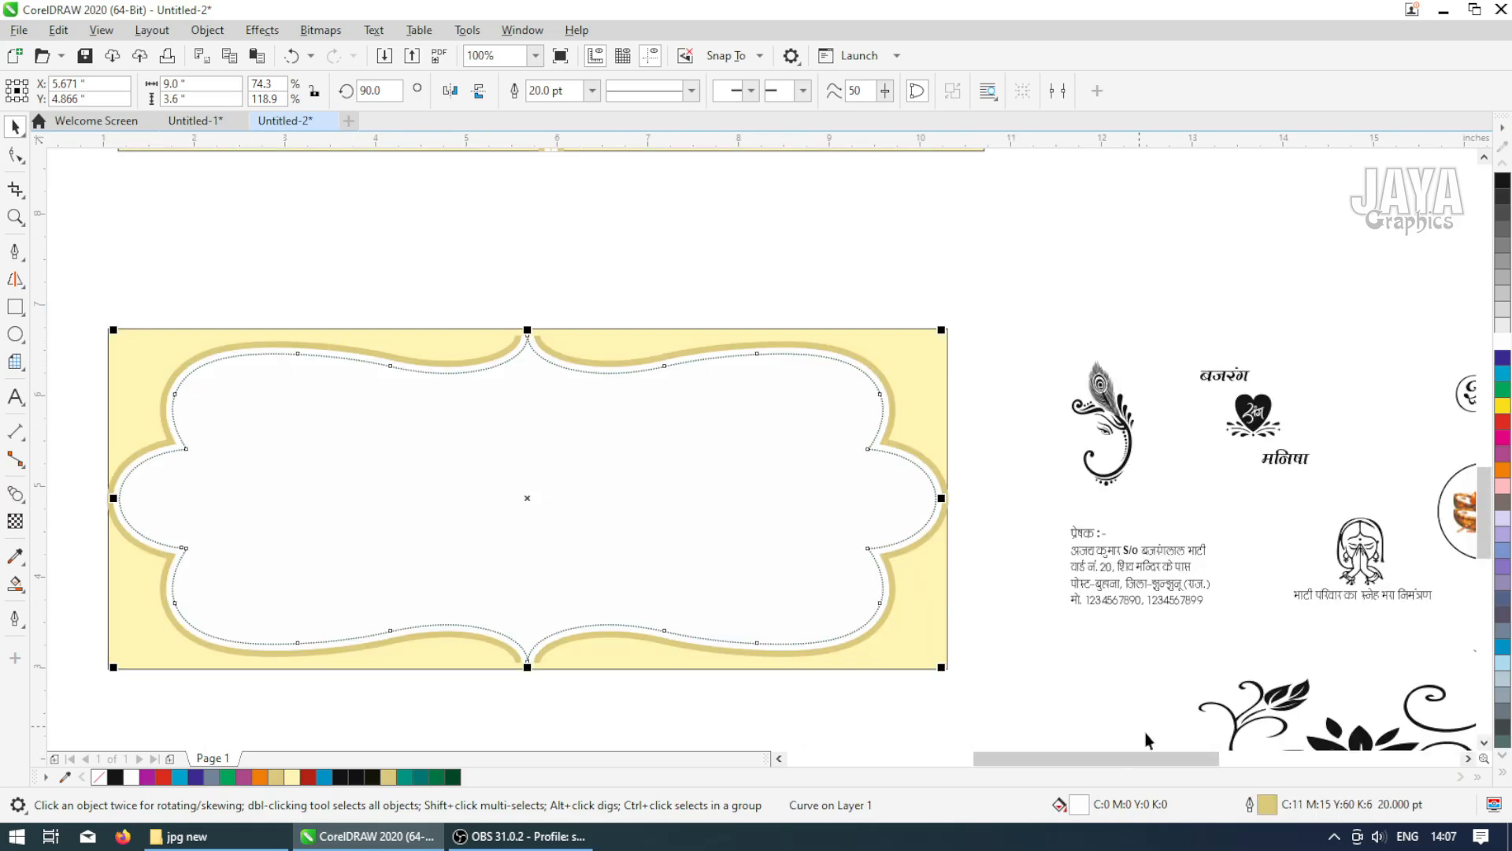
double_click(1265, 804)
click(639, 320)
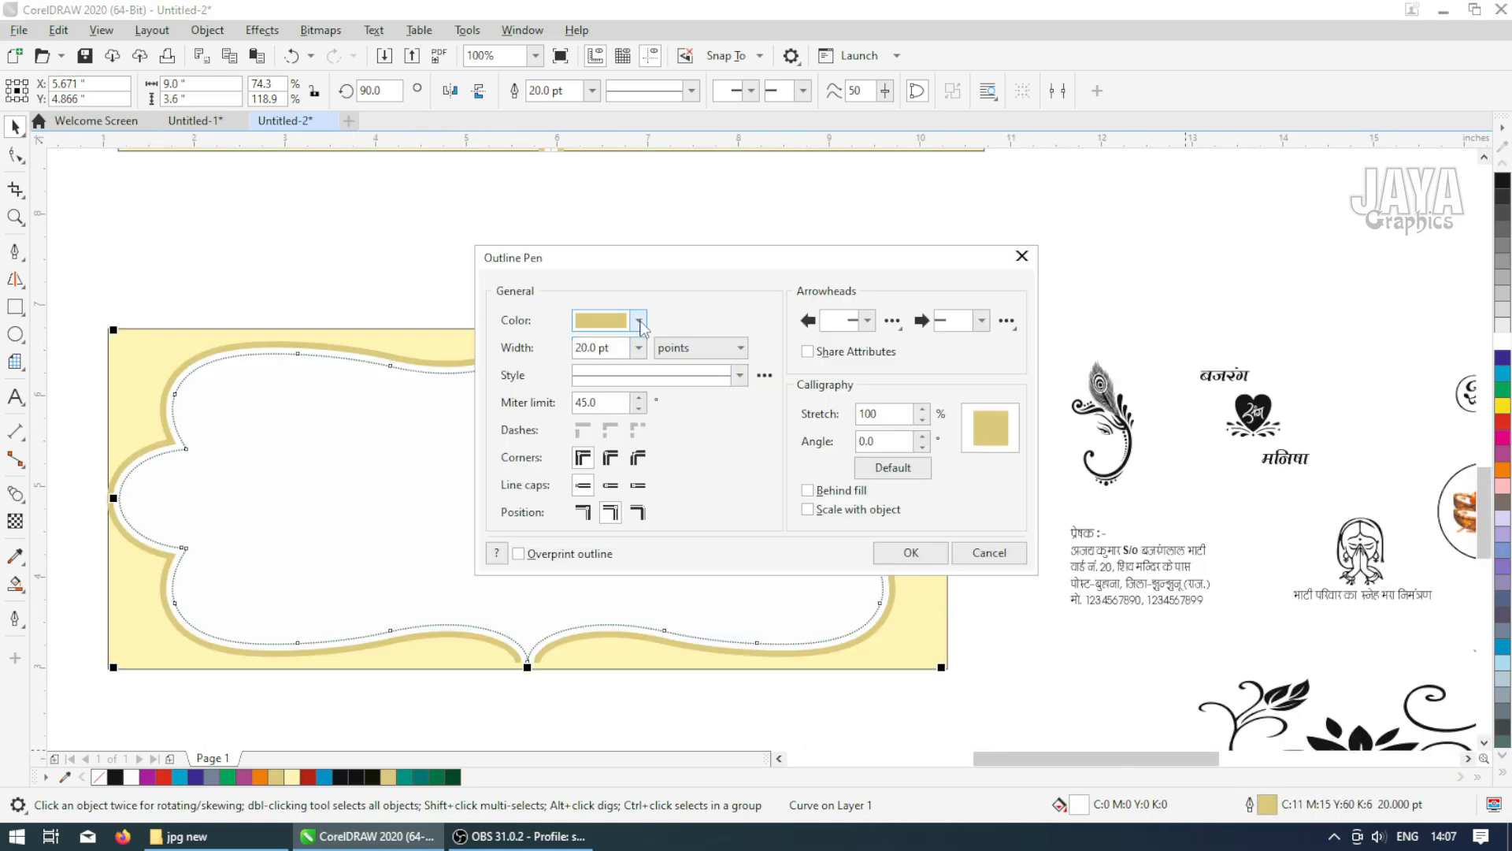
click(646, 360)
click(645, 462)
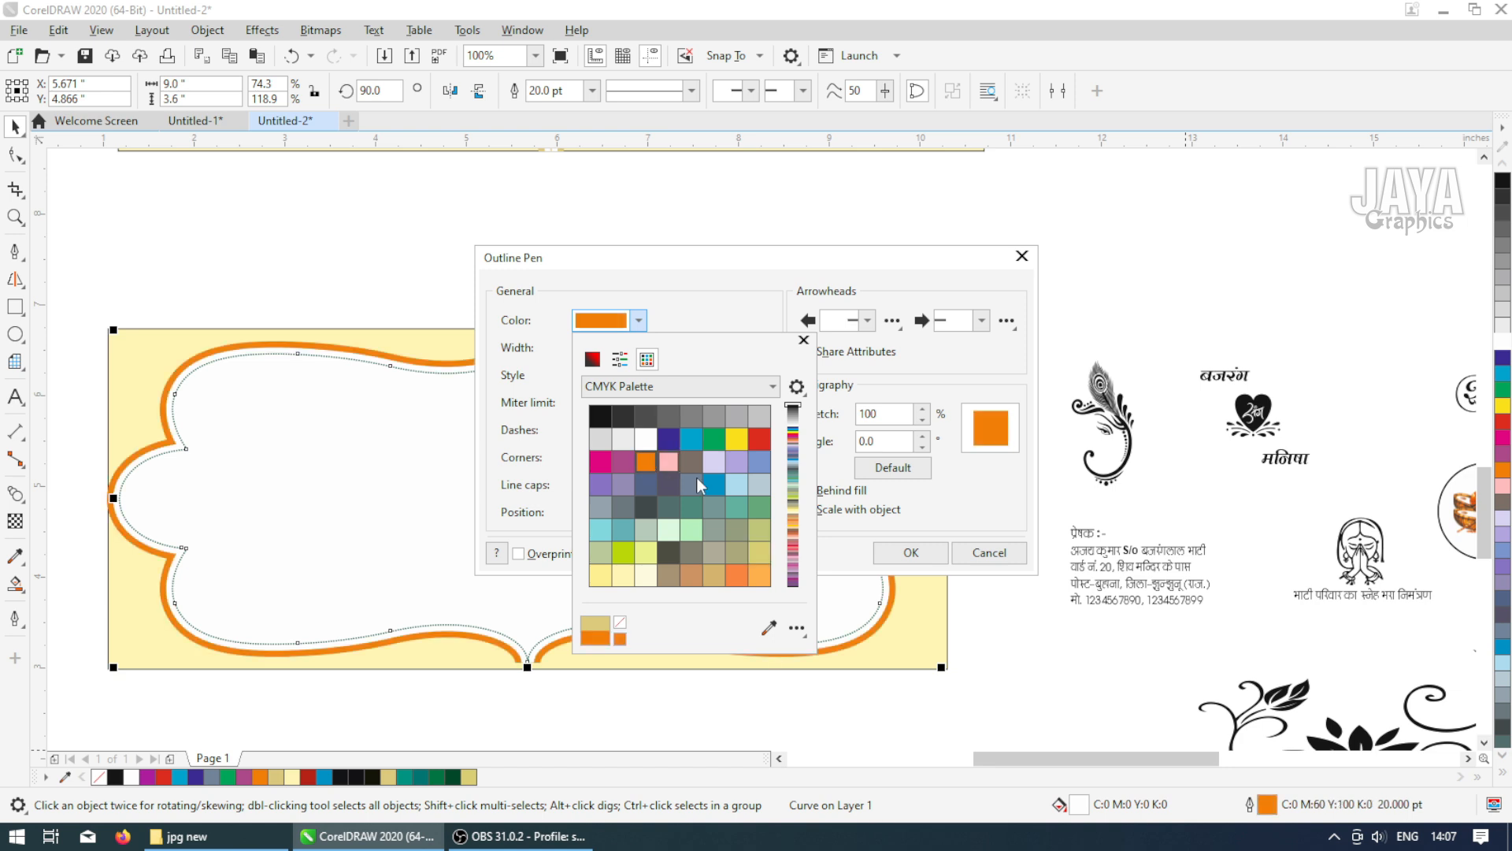
click(903, 554)
click(904, 554)
click(990, 315)
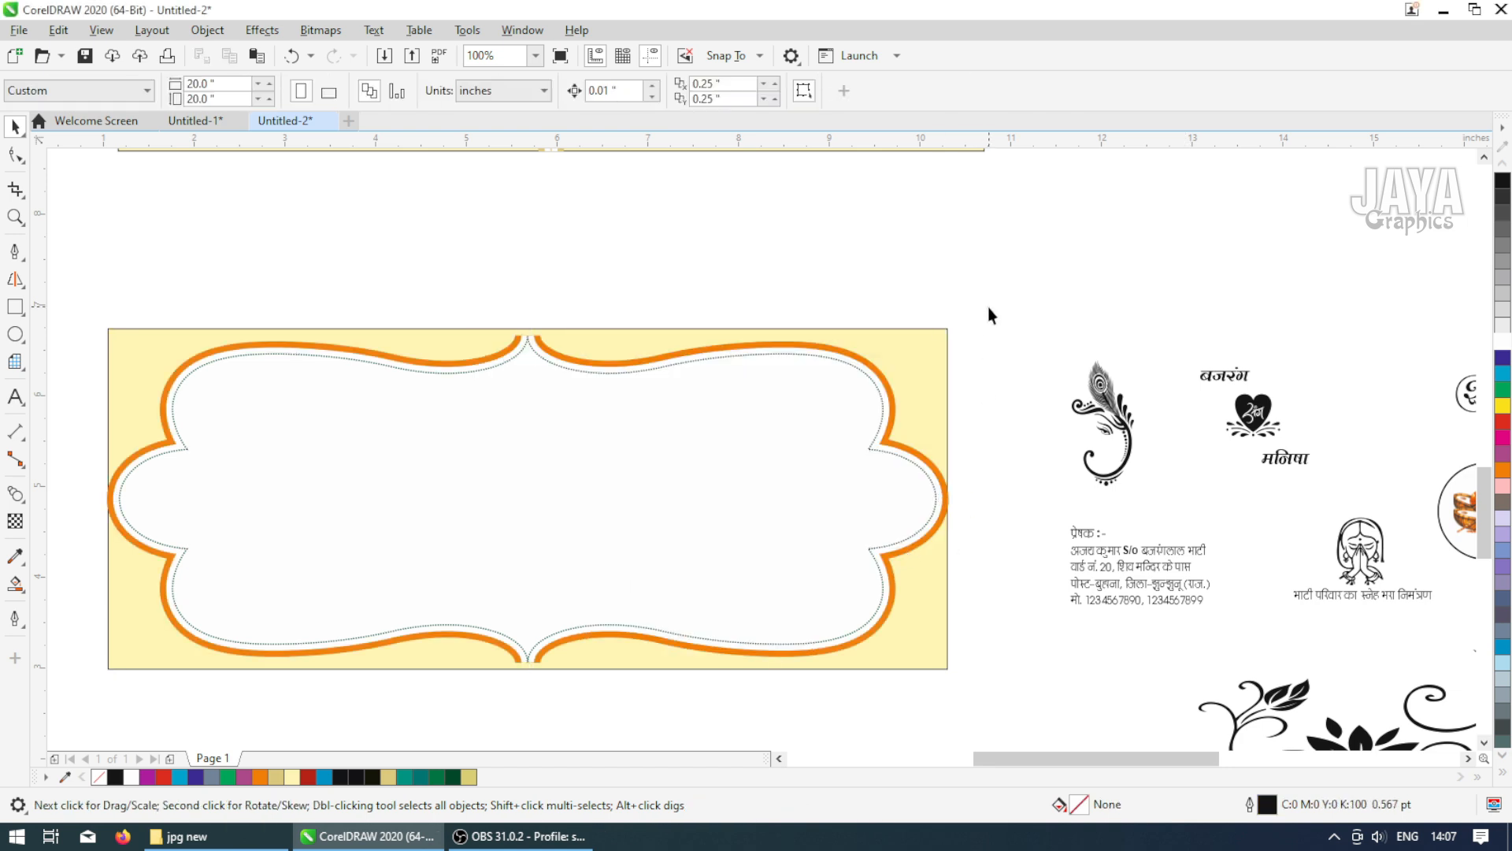
Select all three frame layers and resize them to 8.441 by 3.472 inches
click(764, 439)
scroll(810, 494, down, 1)
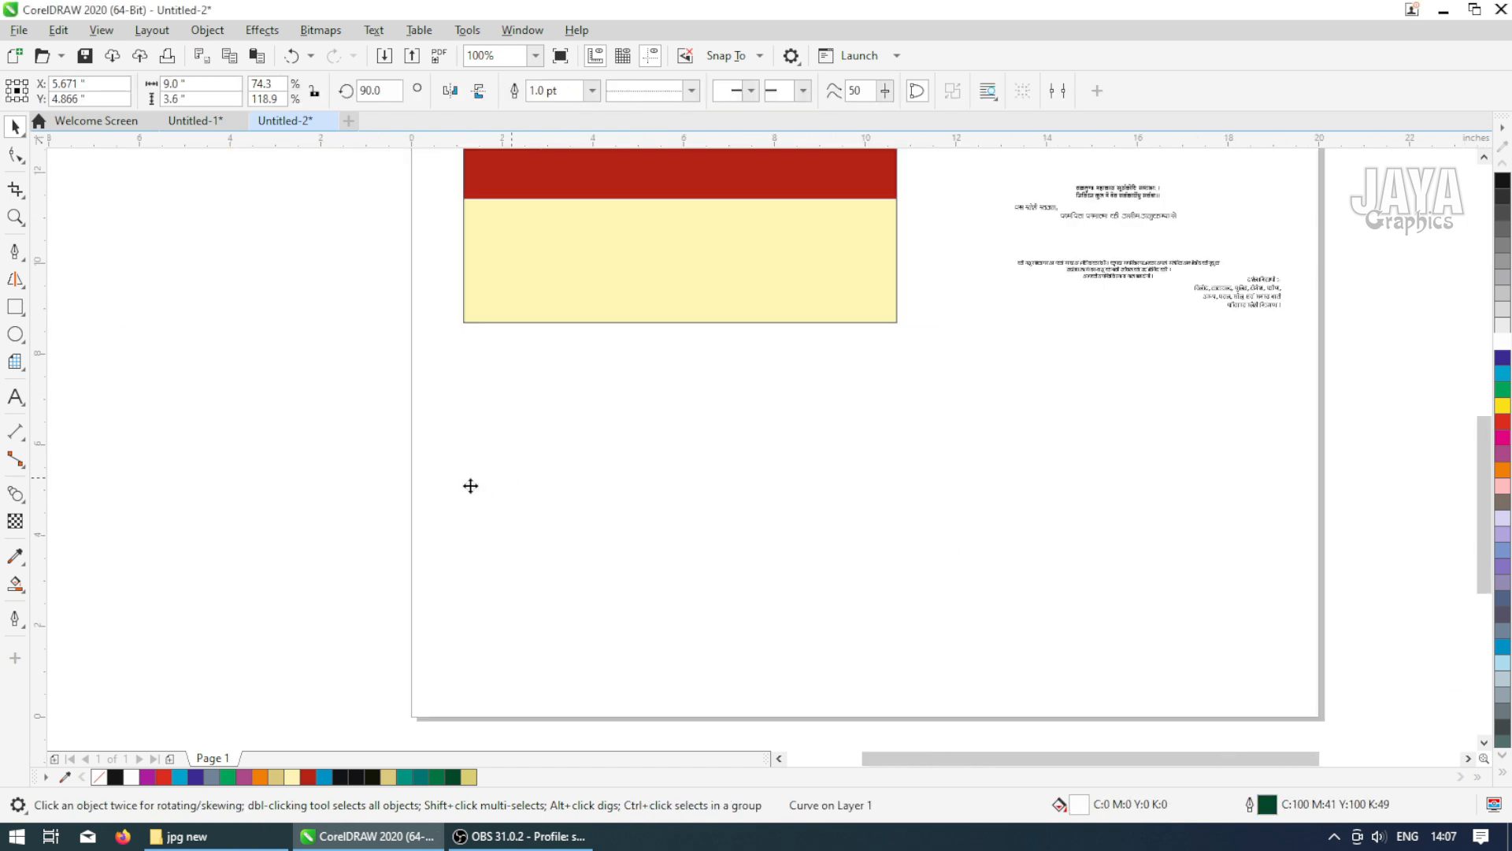
key(F2)
drag(418, 383, 932, 603)
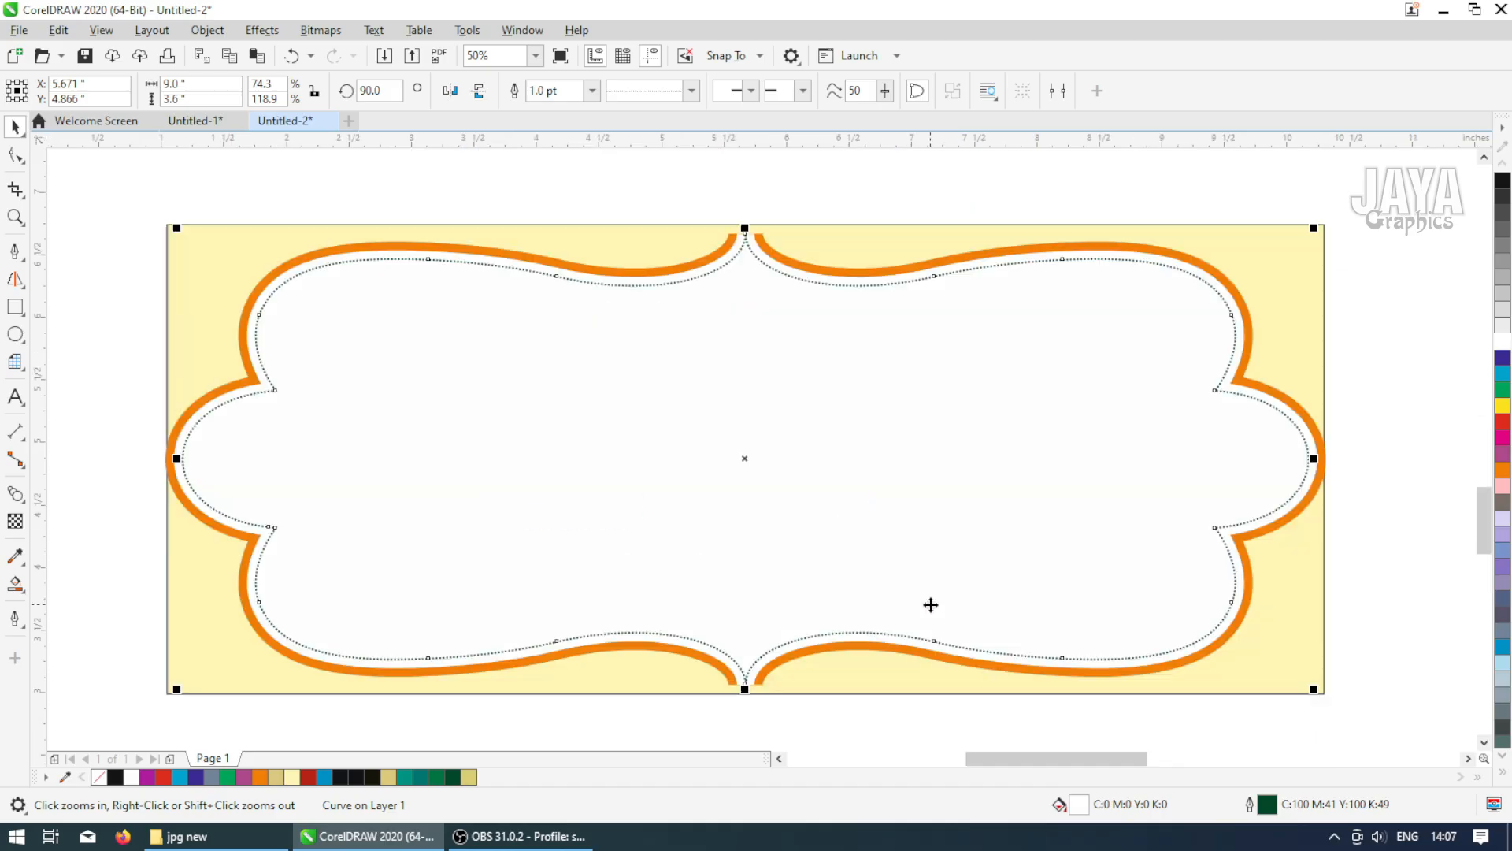
click(93, 412)
click(484, 498)
click(96, 281)
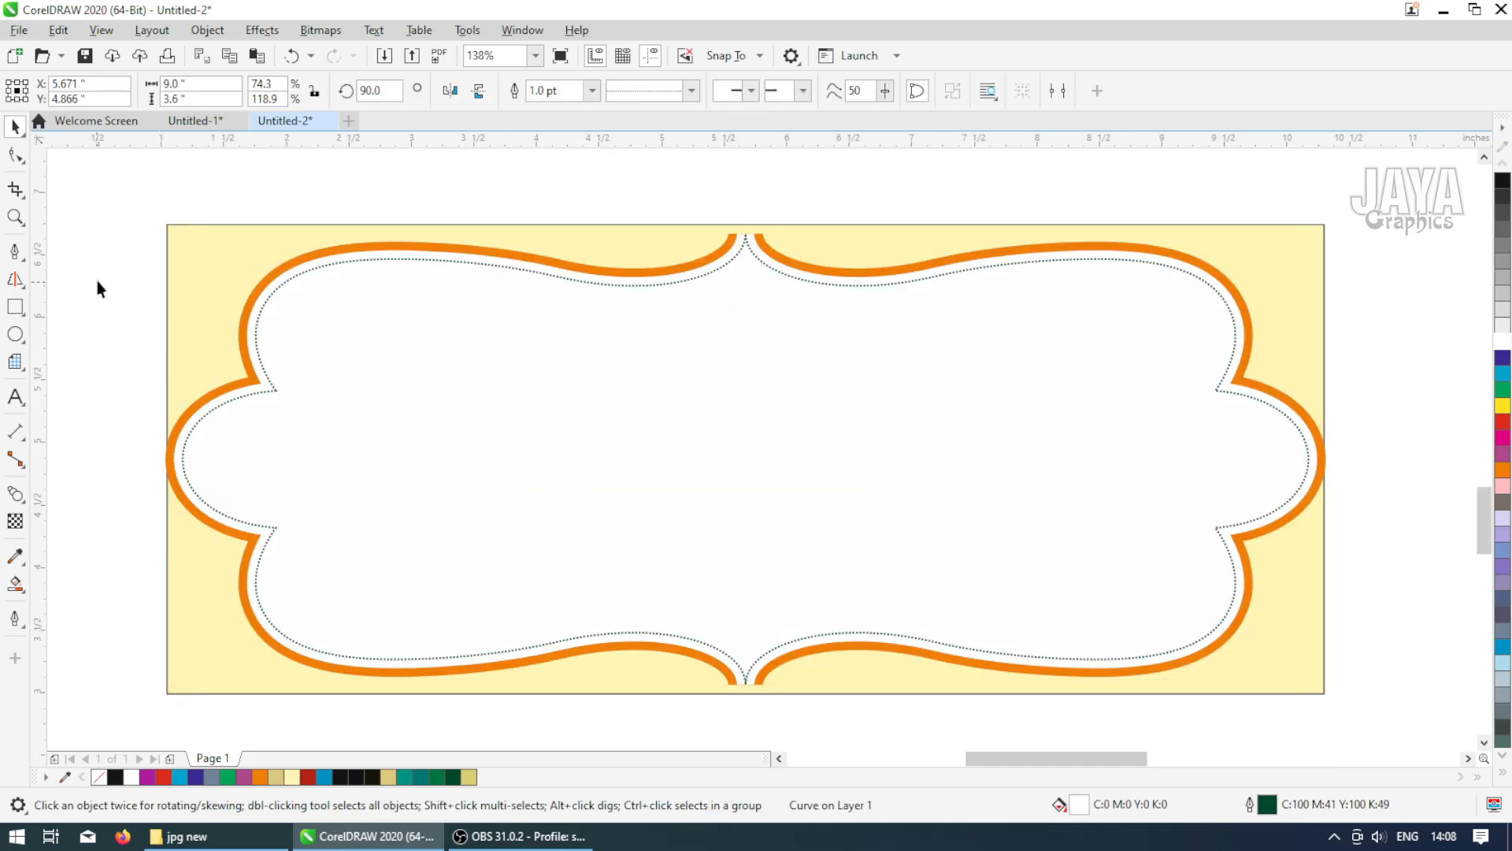
drag(128, 187, 1349, 628)
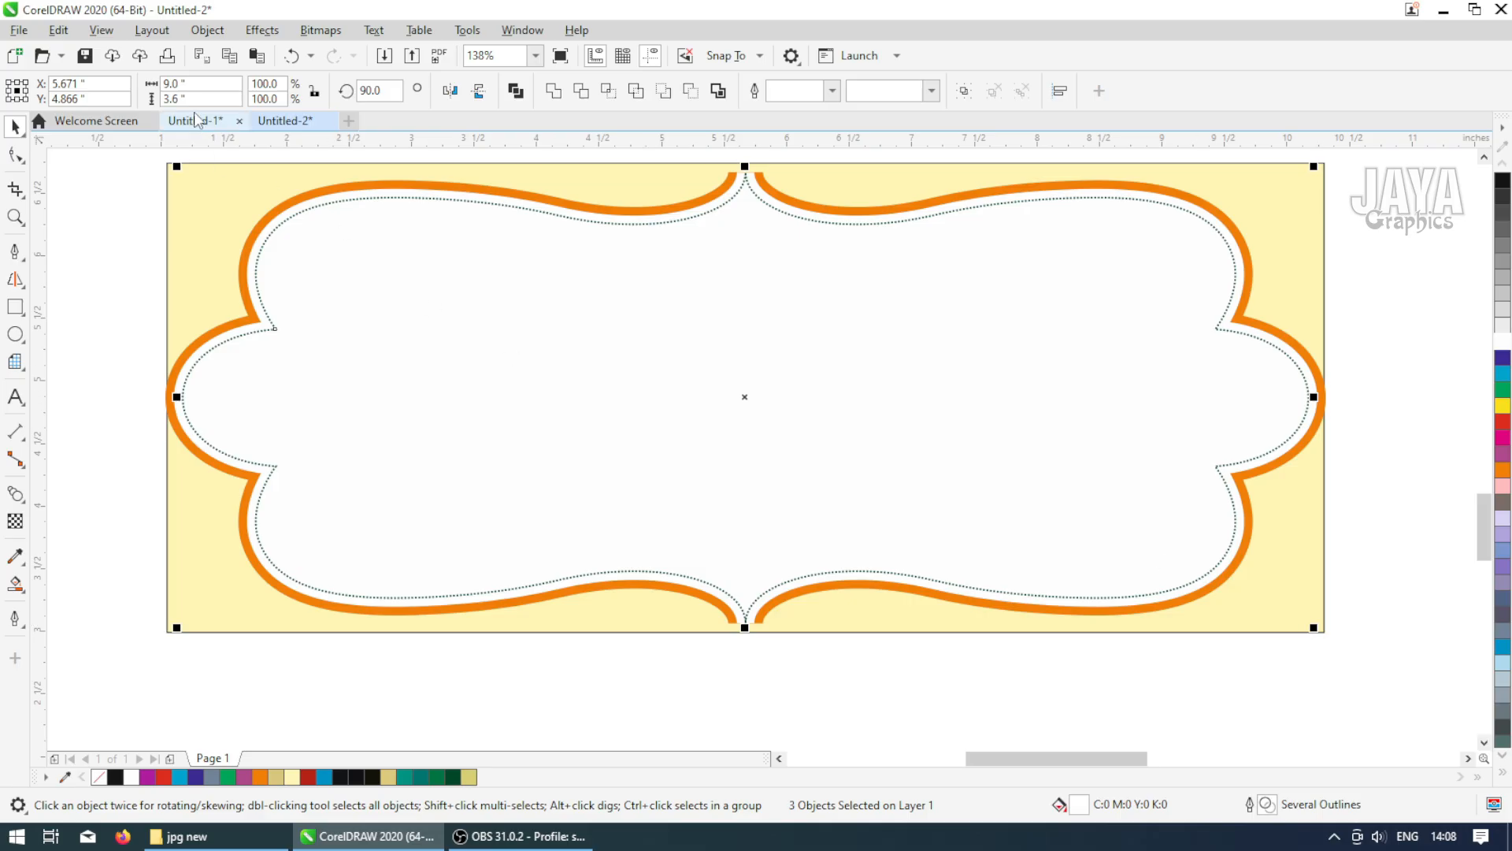
drag(194, 84, 119, 82)
text(8.441)
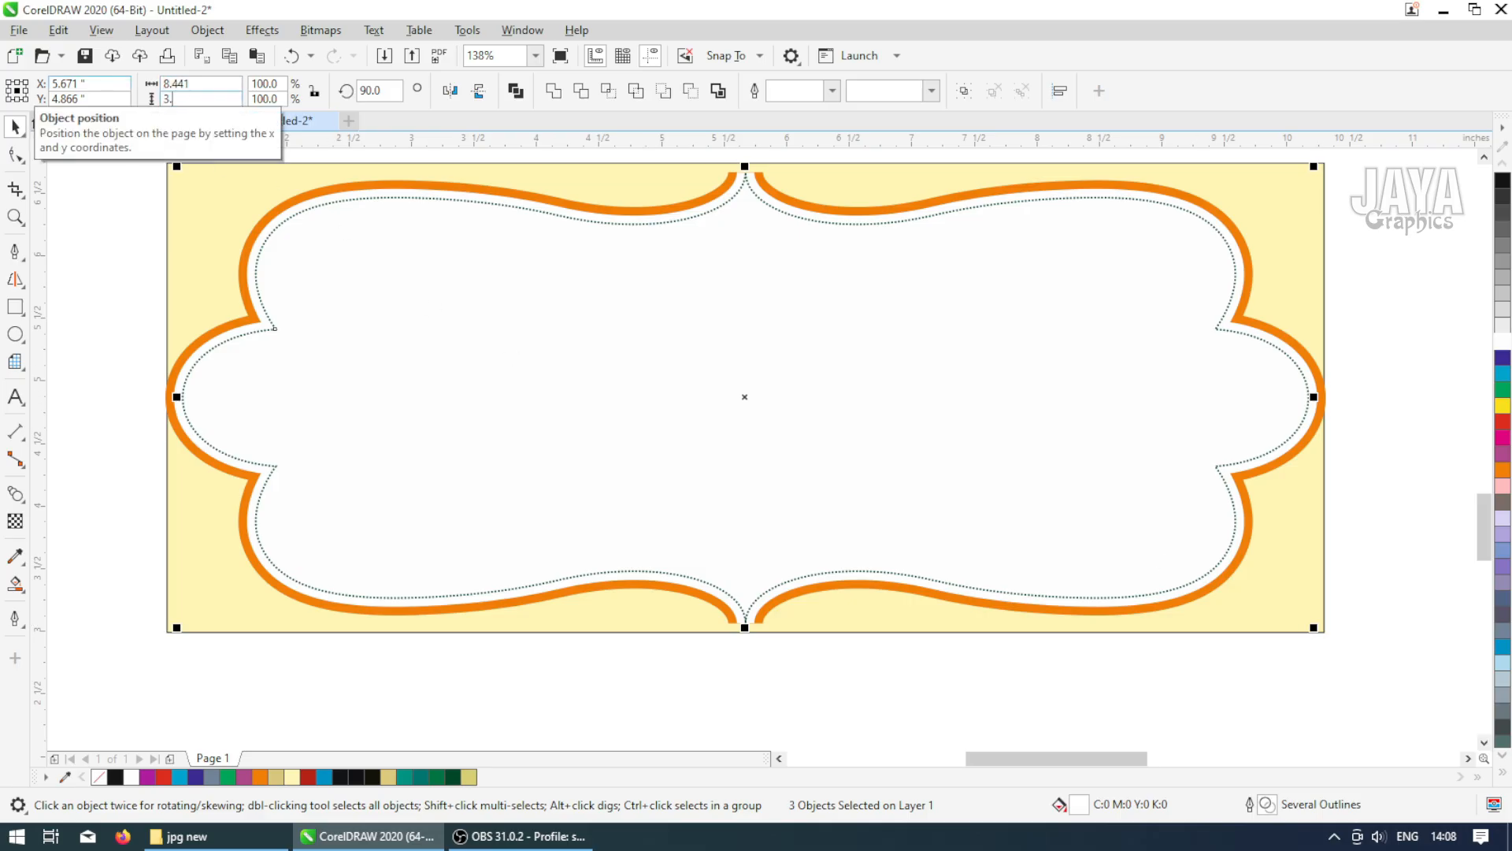
key(Return)
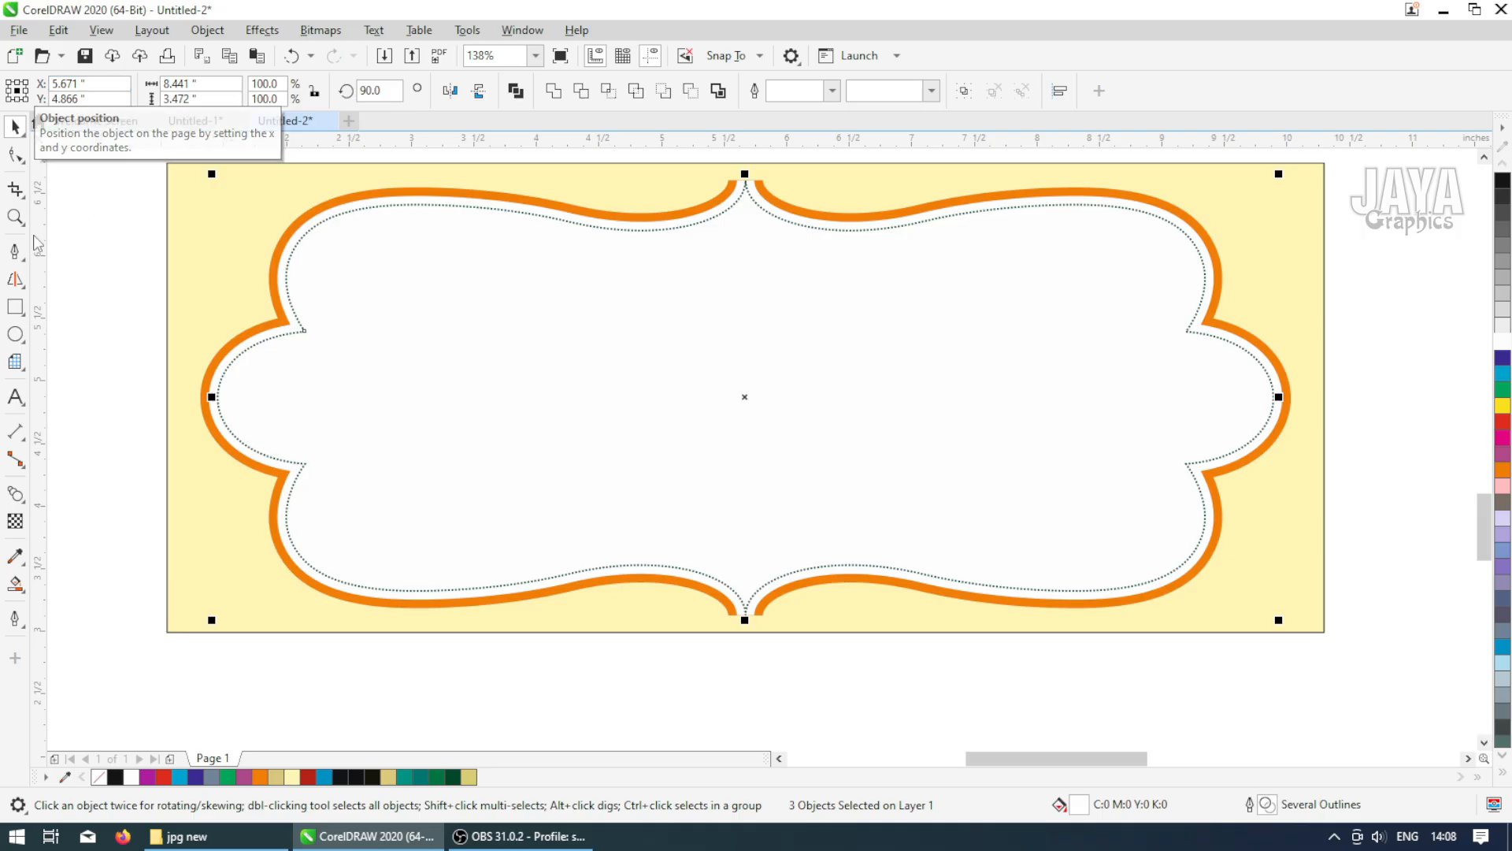
Fill the frame's inner shape with a pale cream color of C0 M5 Y7 K0
key(Escape)
scroll(229, 344, down, 2)
click(603, 373)
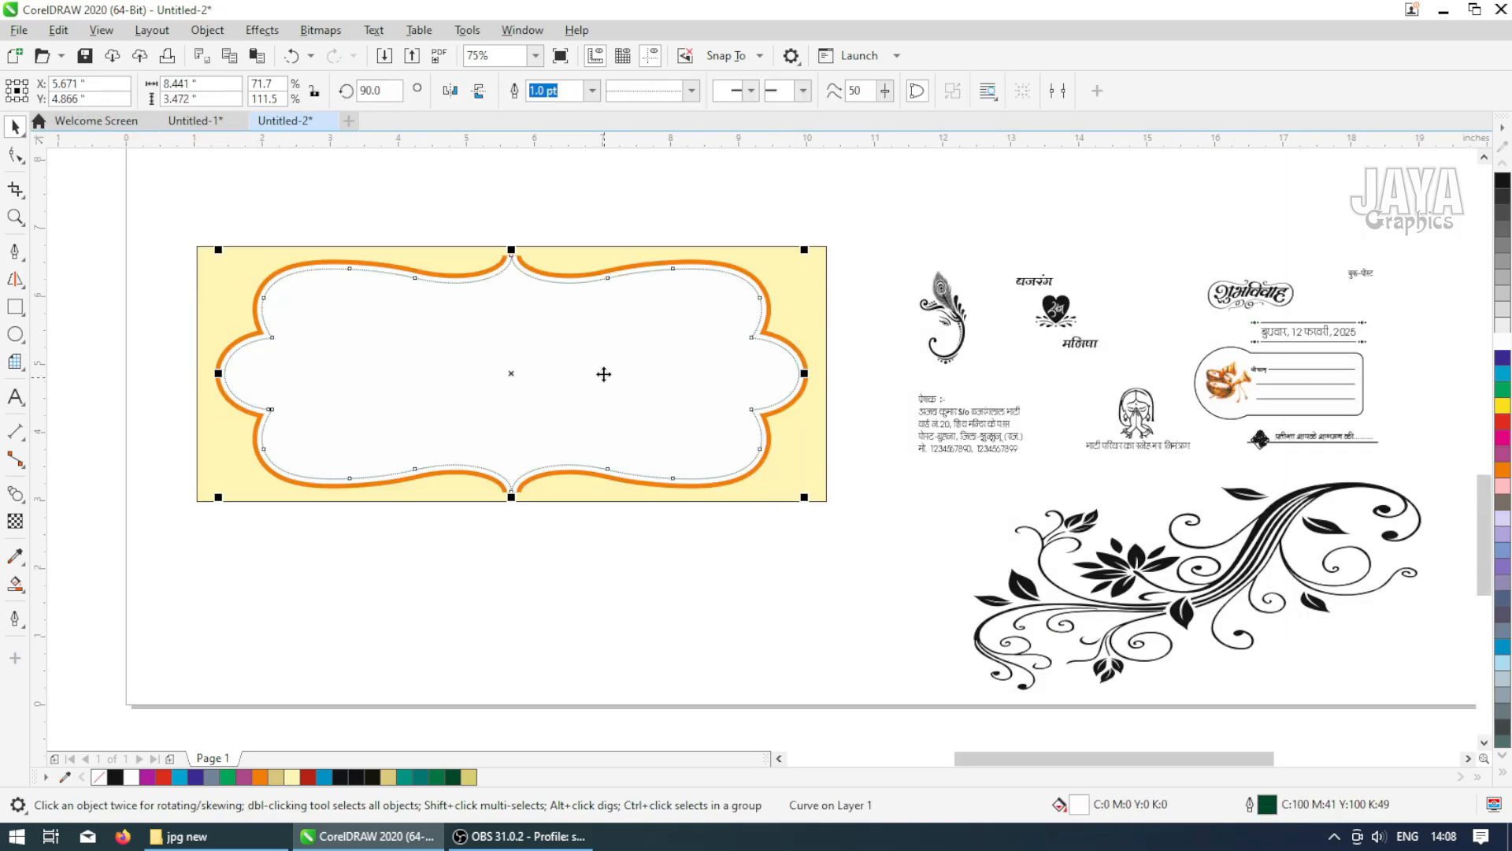
click(1503, 486)
double_click(1077, 805)
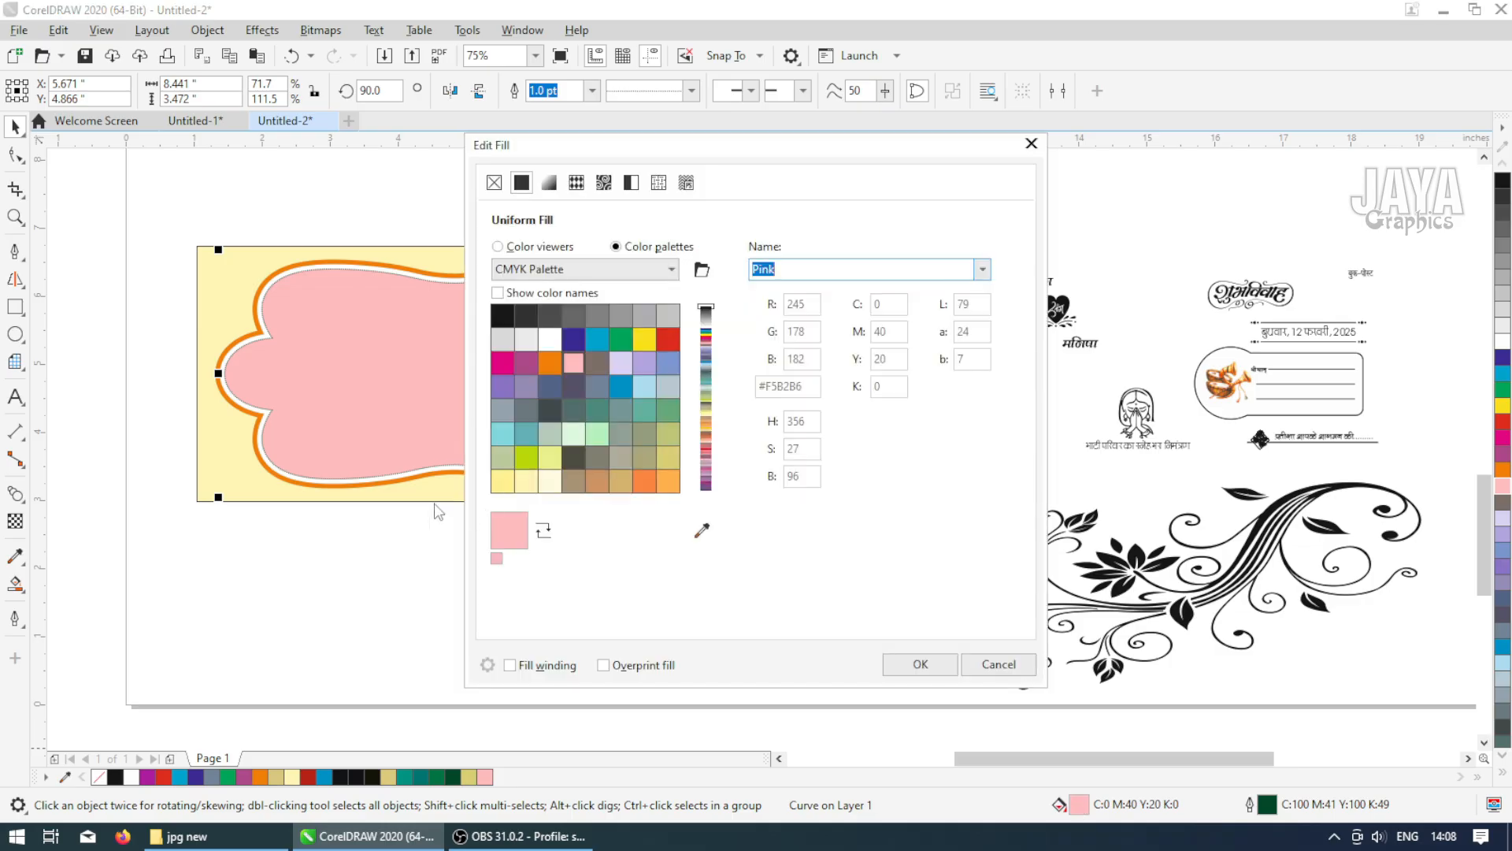
click(520, 246)
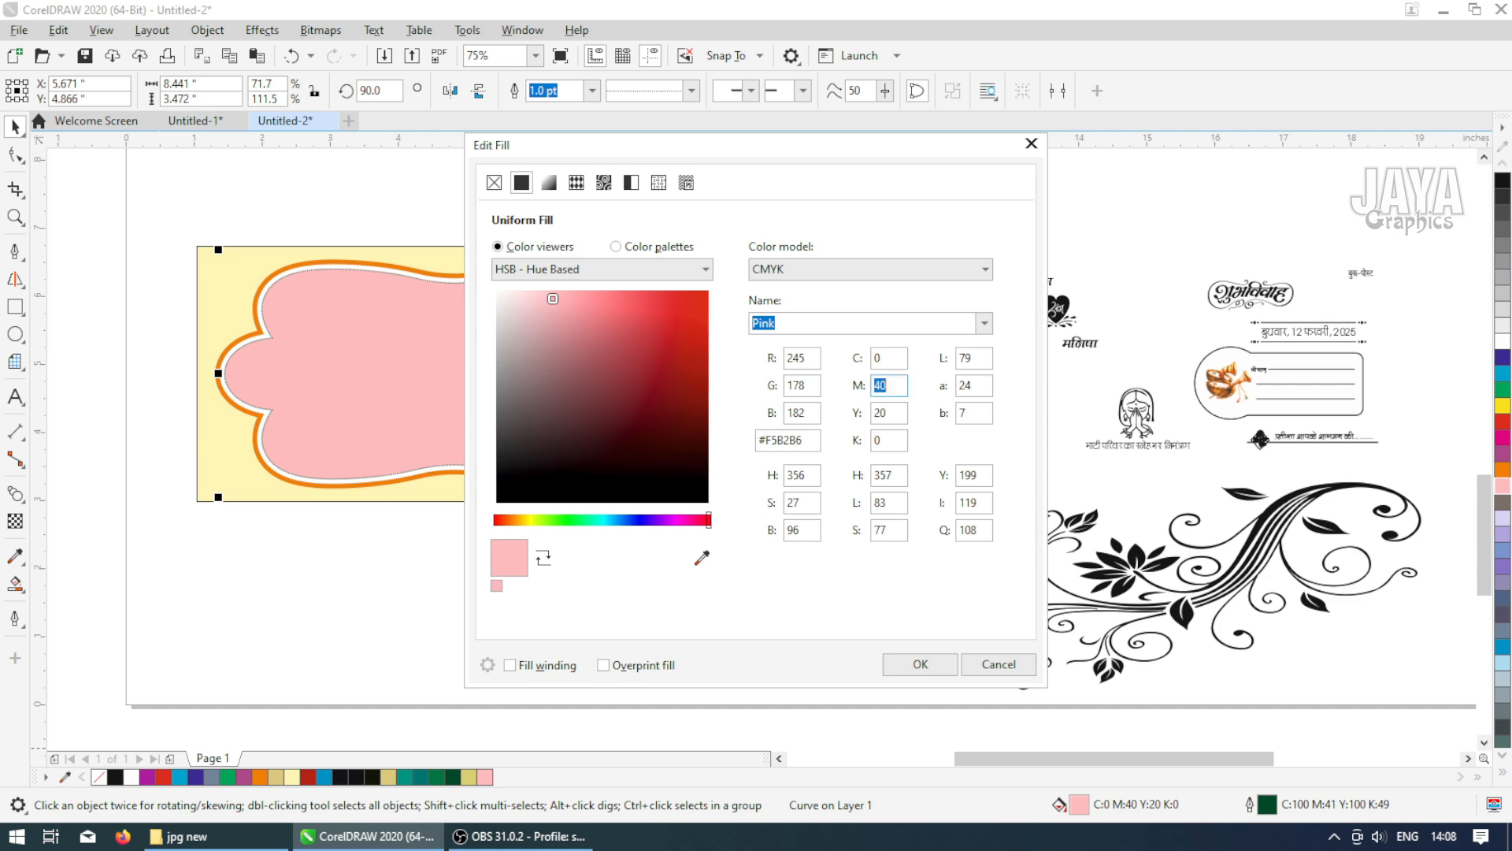
key(Tab)
text(7)
key(Tab)
key(Return)
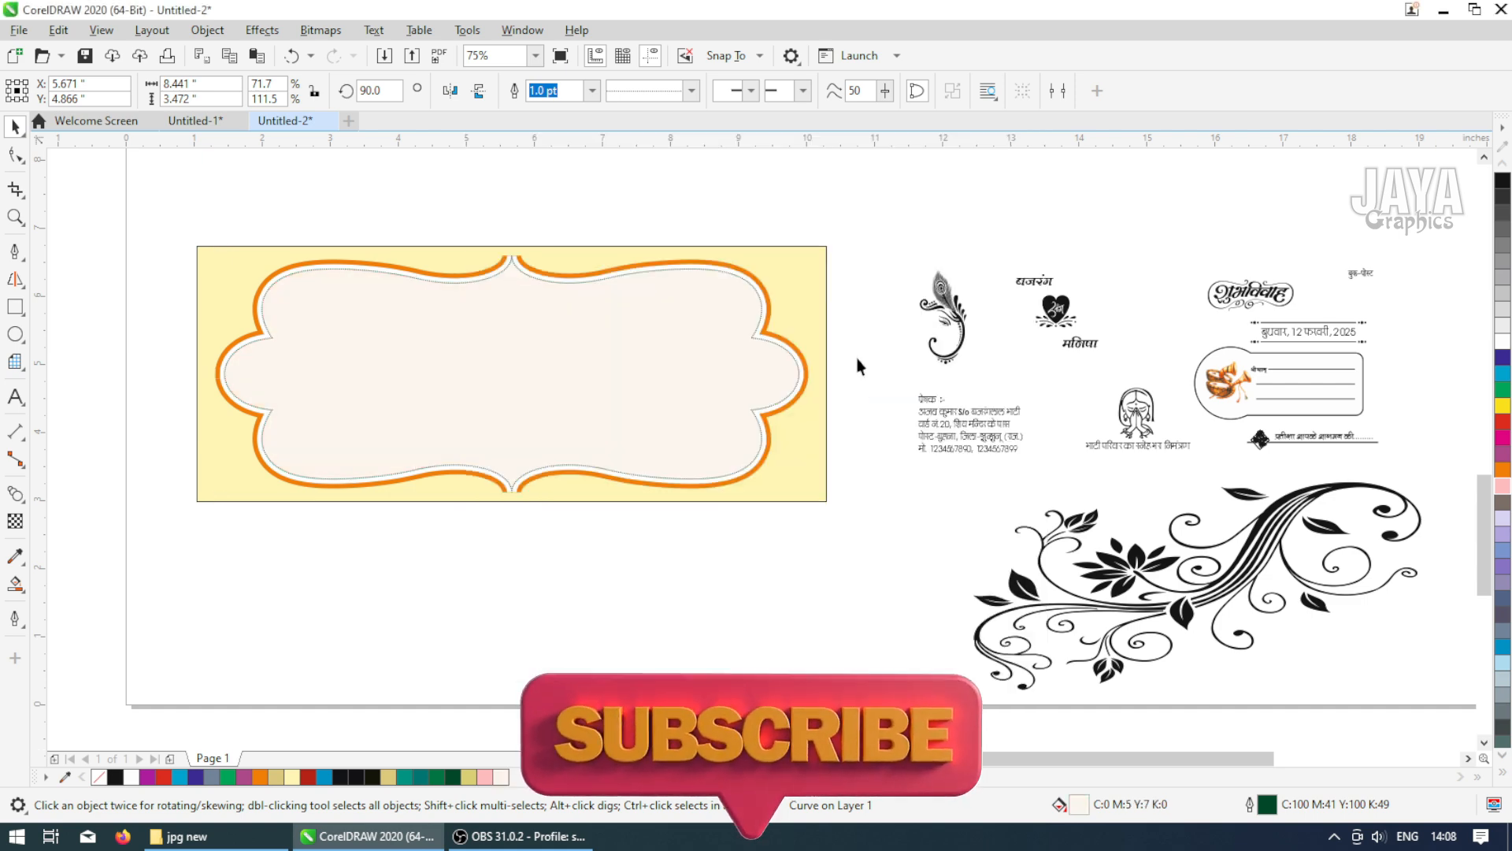
Move the floral swirl onto the new card and place it inside the frame as a PowerClip
drag(1163, 592, 655, 612)
click(222, 33)
mouse_move(359, 103)
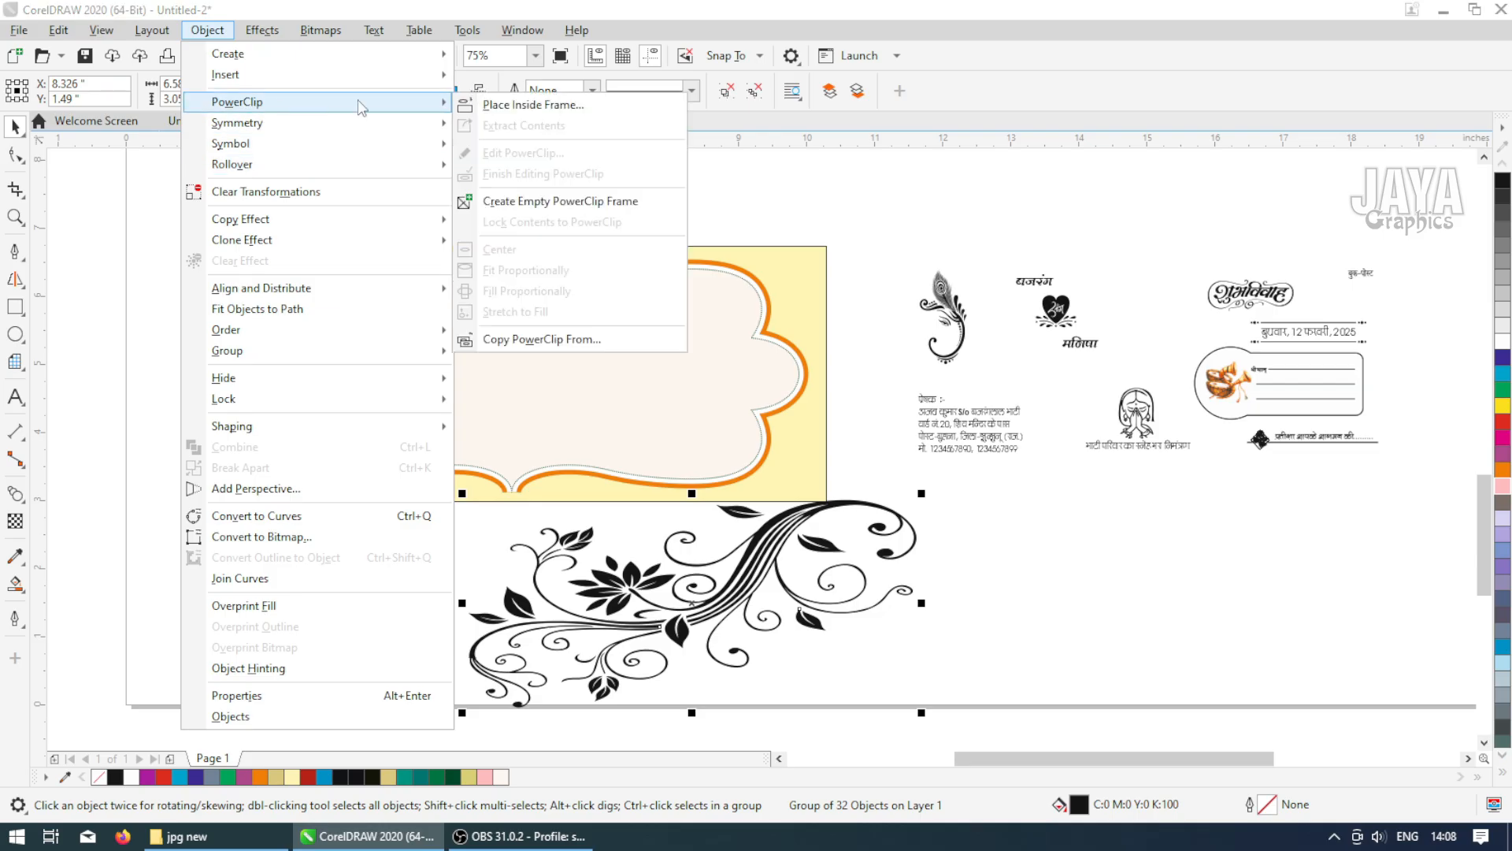
click(504, 93)
click(521, 318)
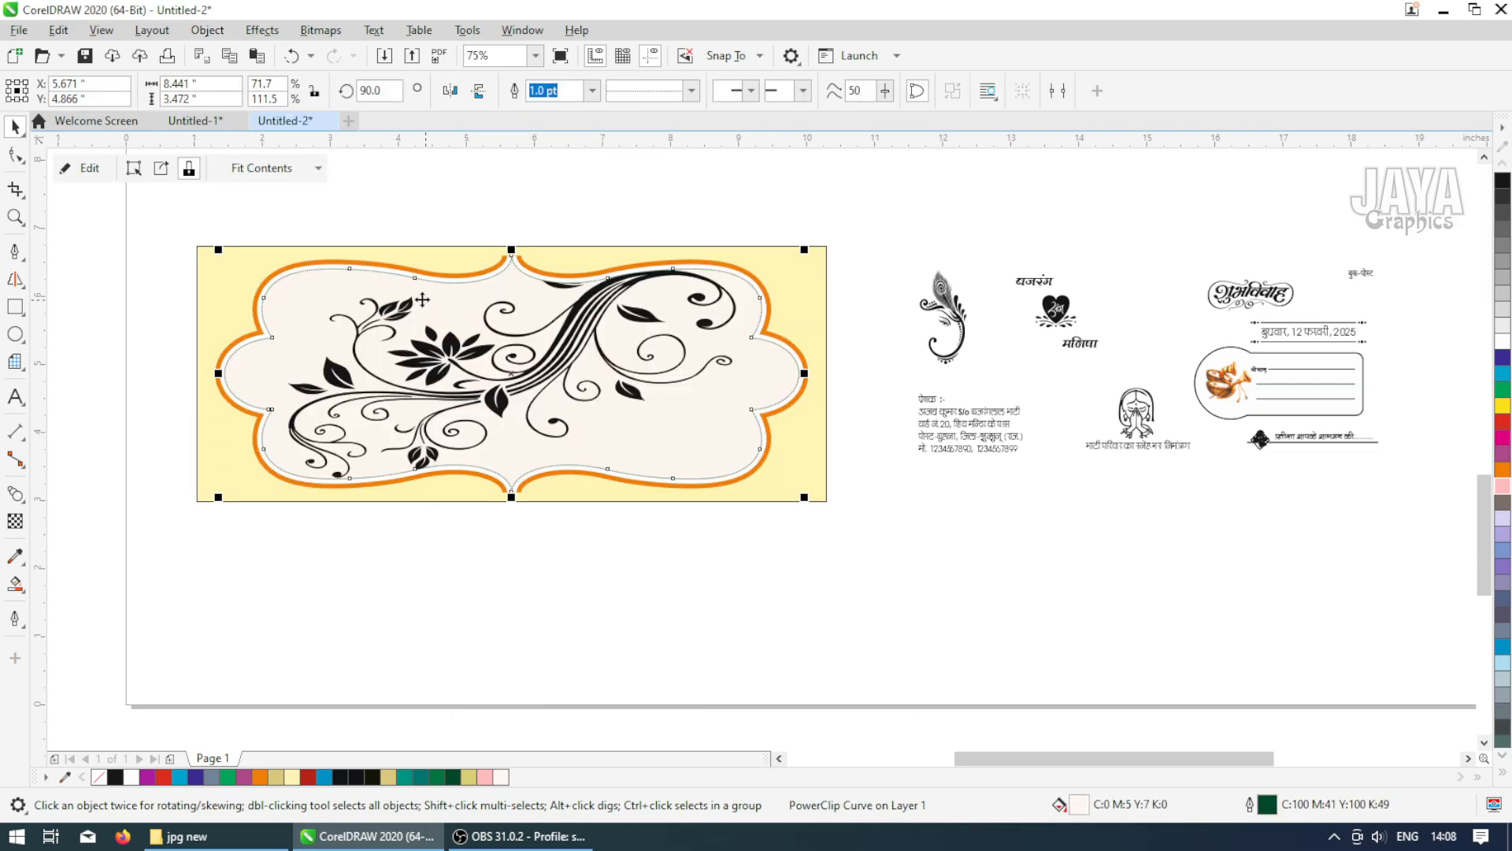
Edit the PowerClip contents and reposition the floral swirl slightly within the frame
click(89, 168)
drag(526, 381, 566, 359)
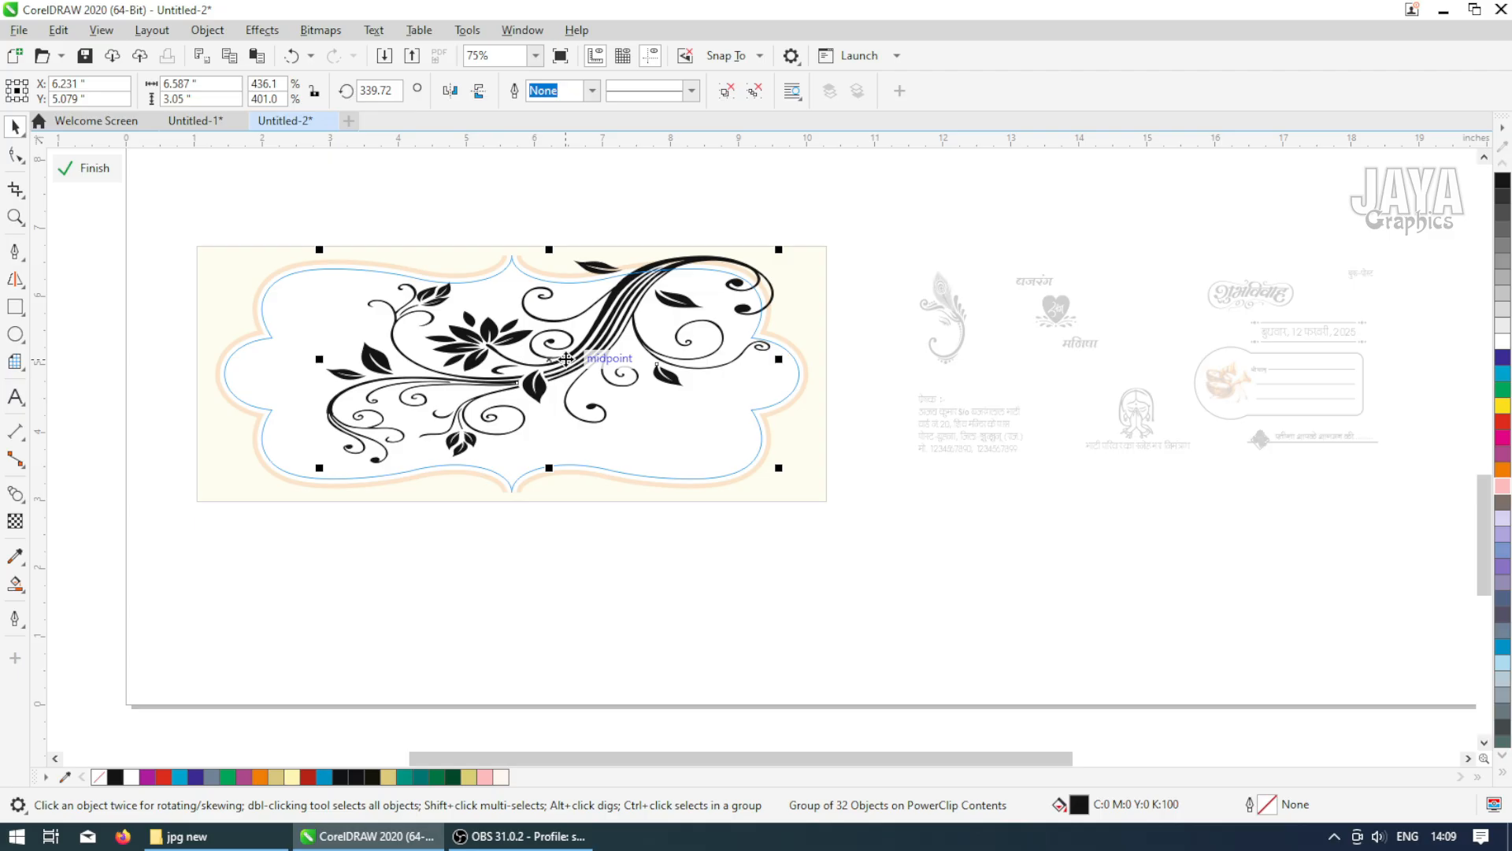
key(Down)
key(Down)
key(Down)
key(Down)
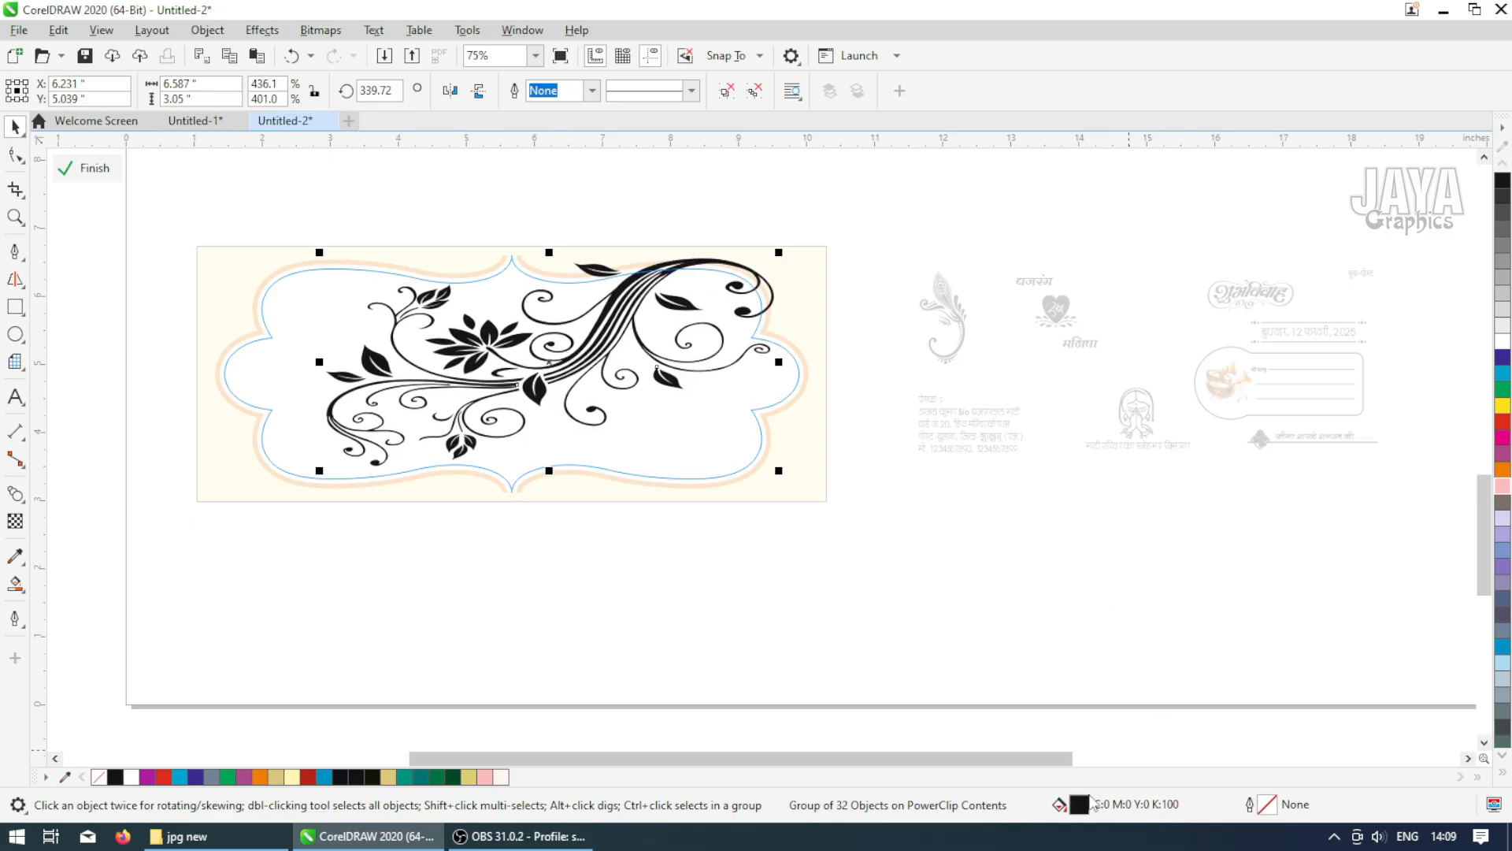
Recolor the swirl inside the frame to a pale peach of C0 M10 Y15 K0 and finish editing the PowerClip
double_click(1071, 805)
click(498, 247)
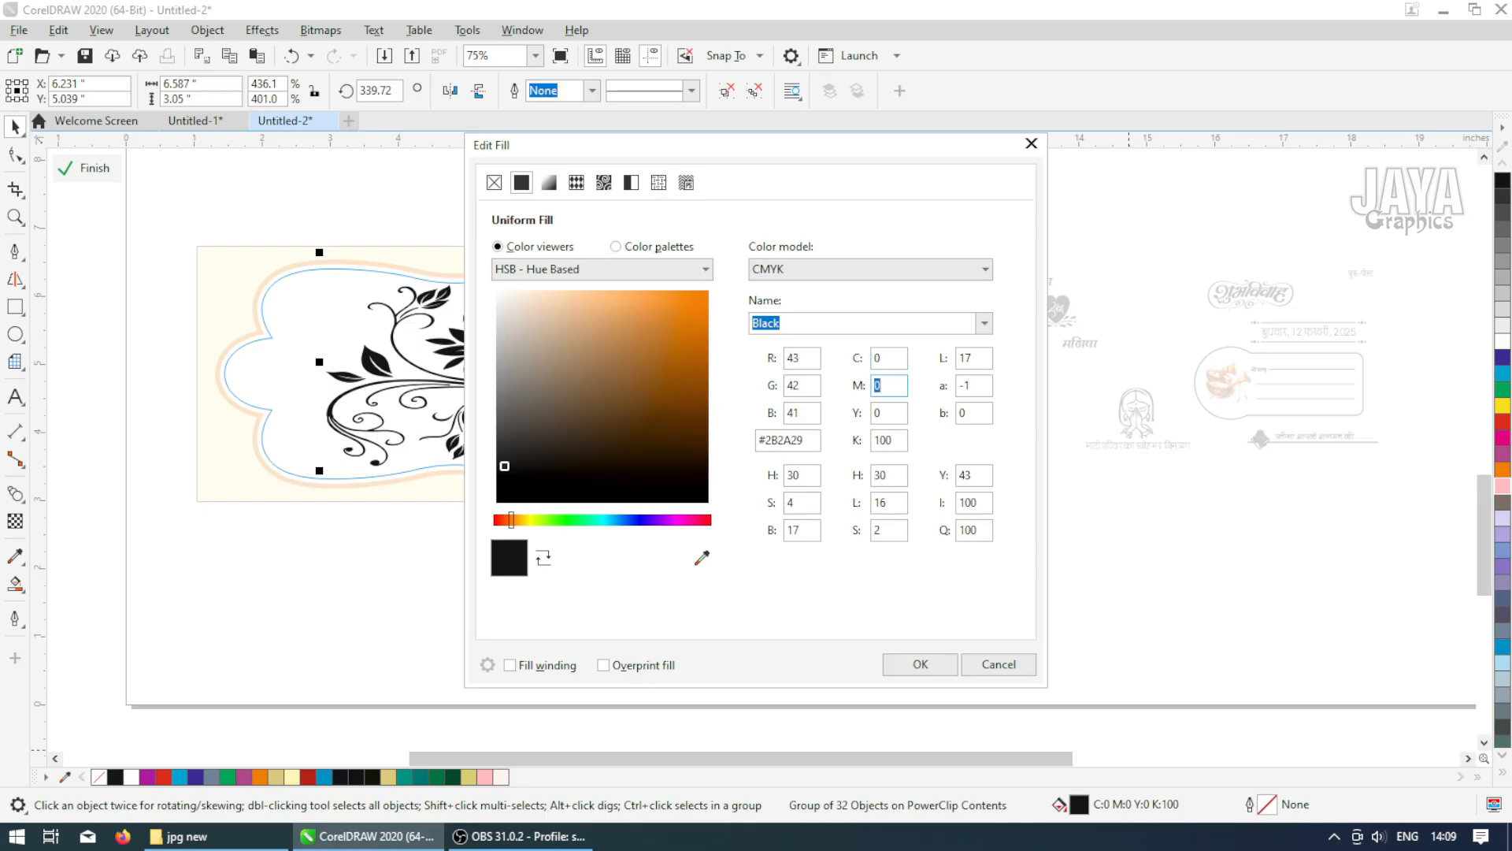
text(1.0)
key(Tab)
text(15)
key(Tab)
text(0)
key(Return)
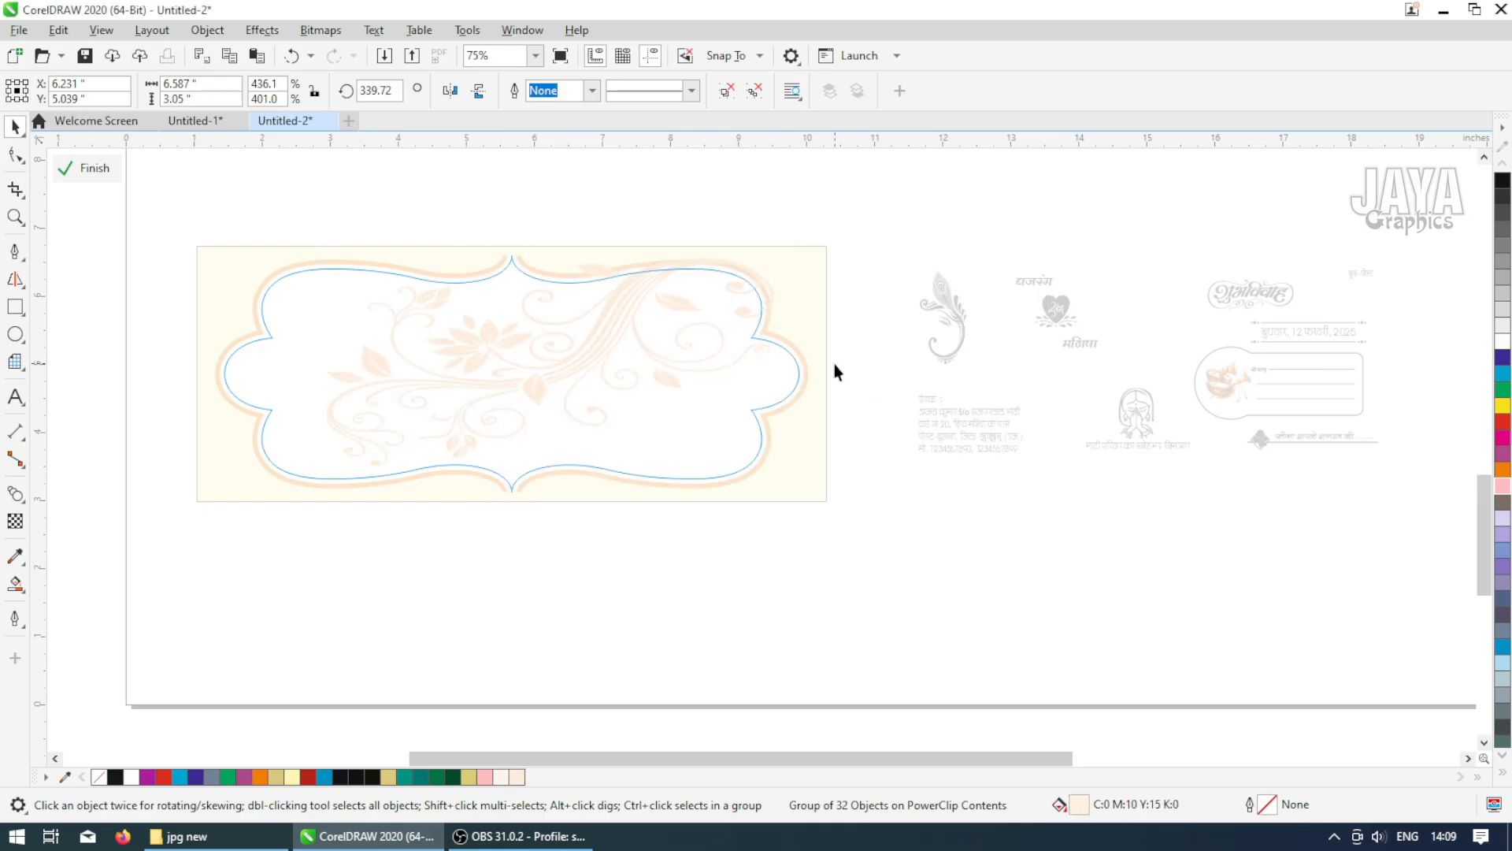
click(87, 168)
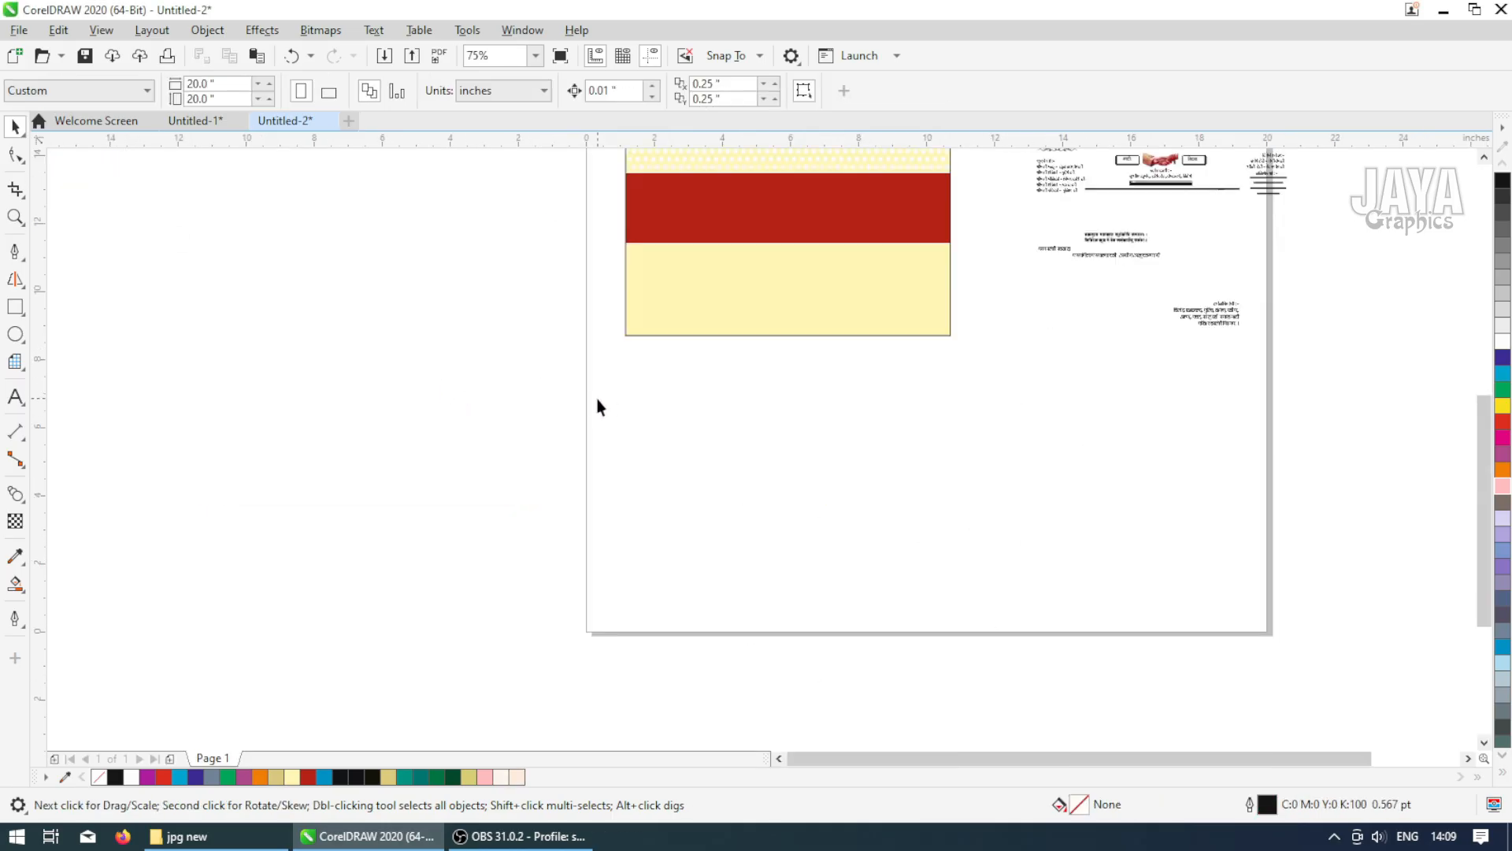
Move the group of invitation text and illustrations into the frame on the new card
key(z)
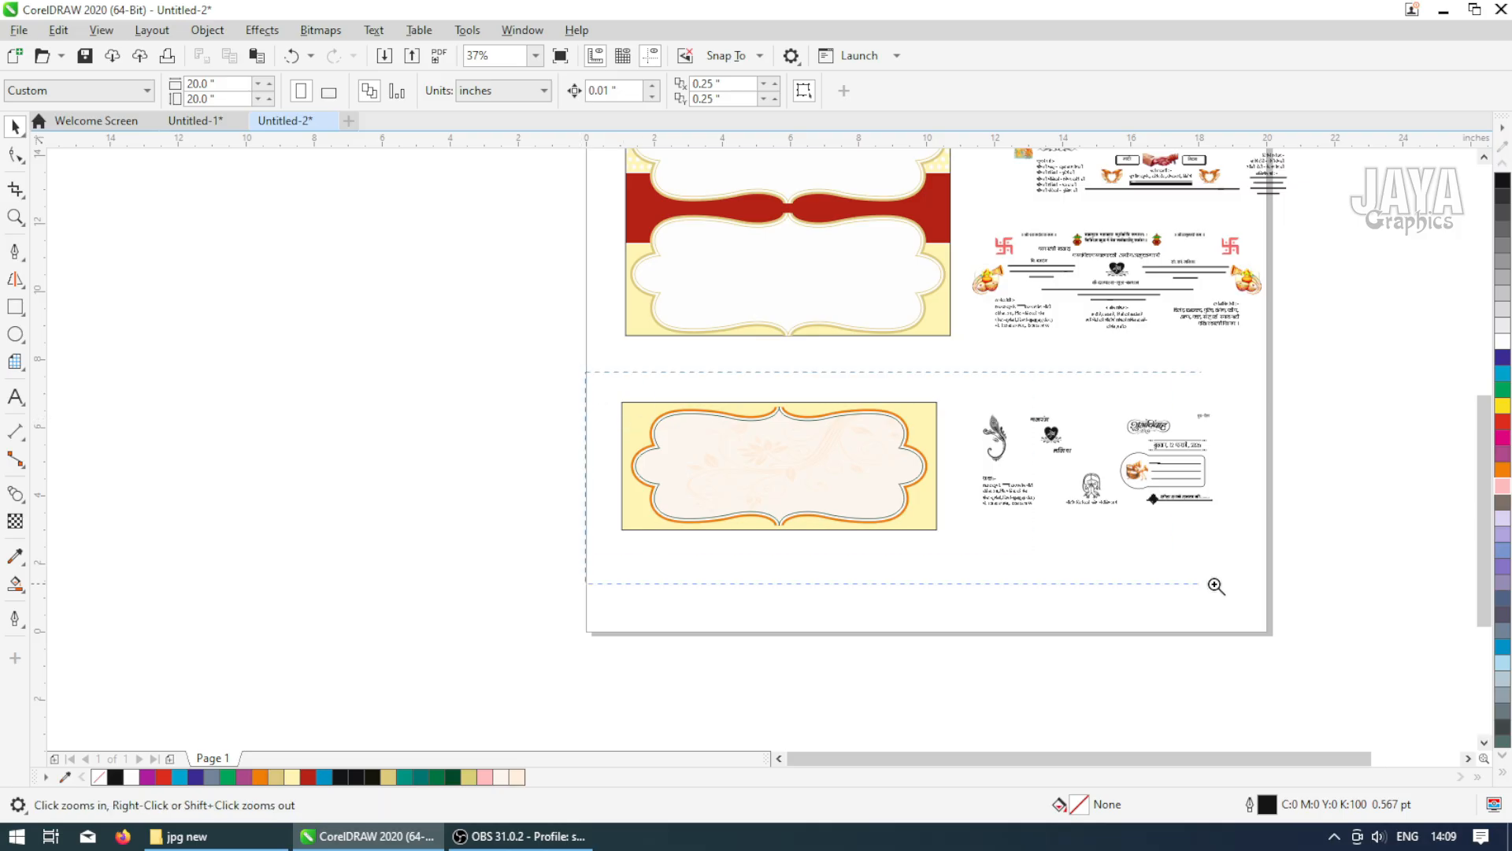
click(906, 473)
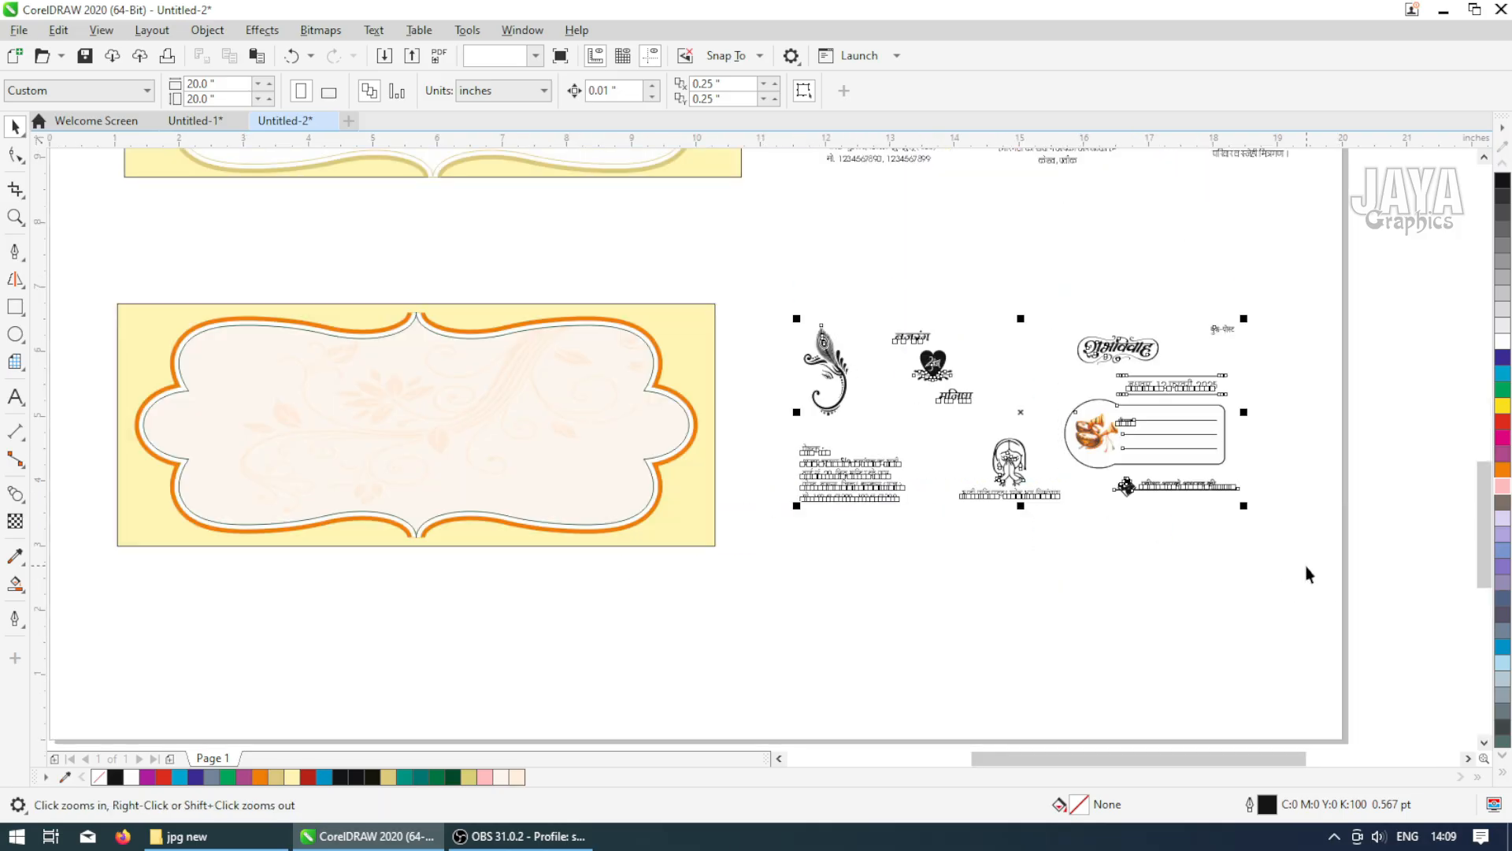
key(space)
drag(1022, 410, 442, 419)
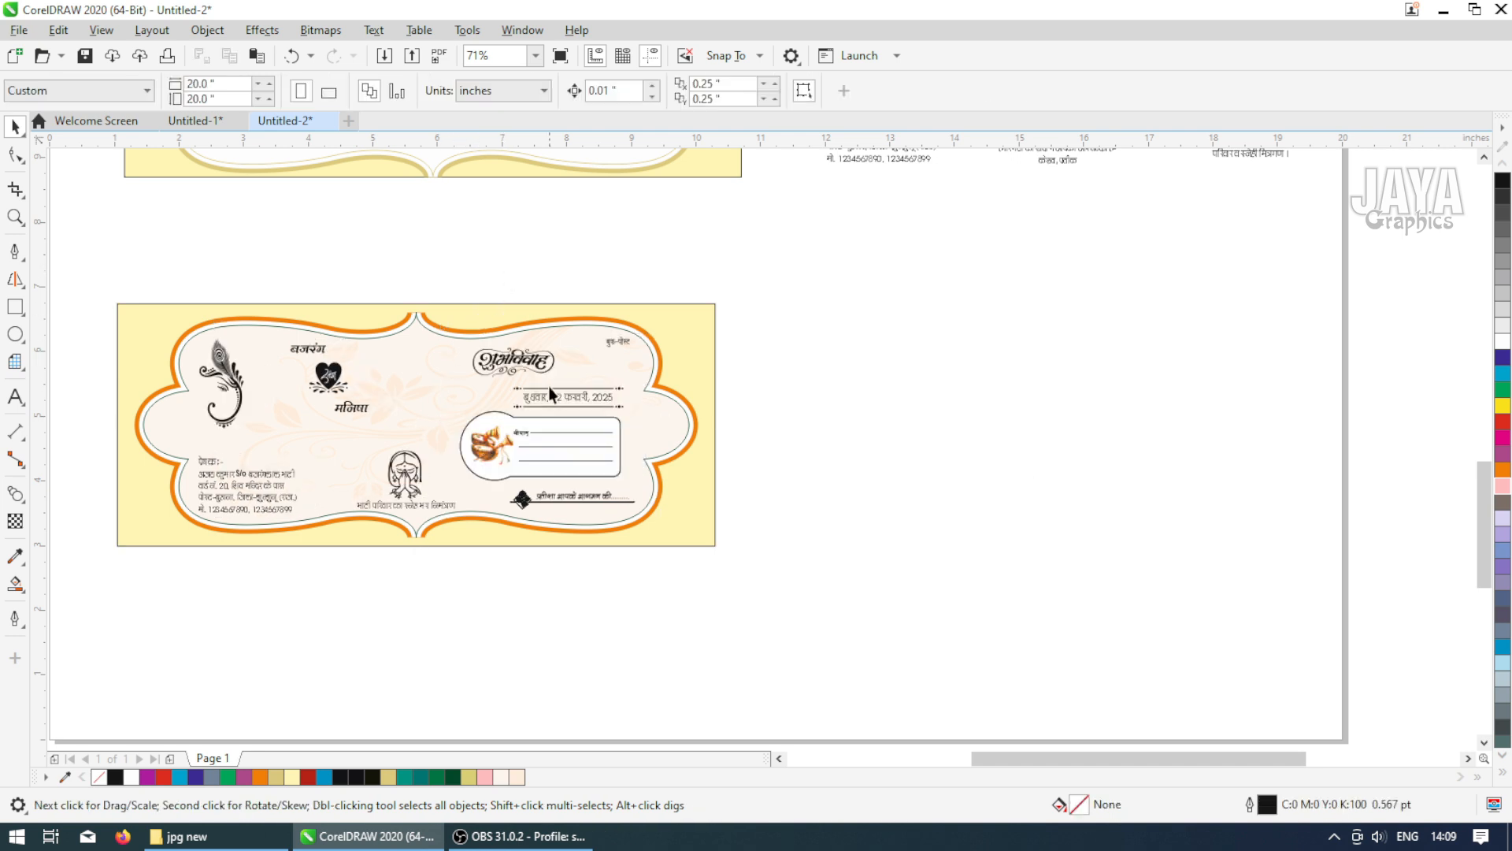
Fill the Ganesh peacock motif with a deep red, setting M to 100, Y to 100 and K to 20
click(556, 360)
click(753, 91)
key(Escape)
key(F2)
drag(102, 269, 420, 543)
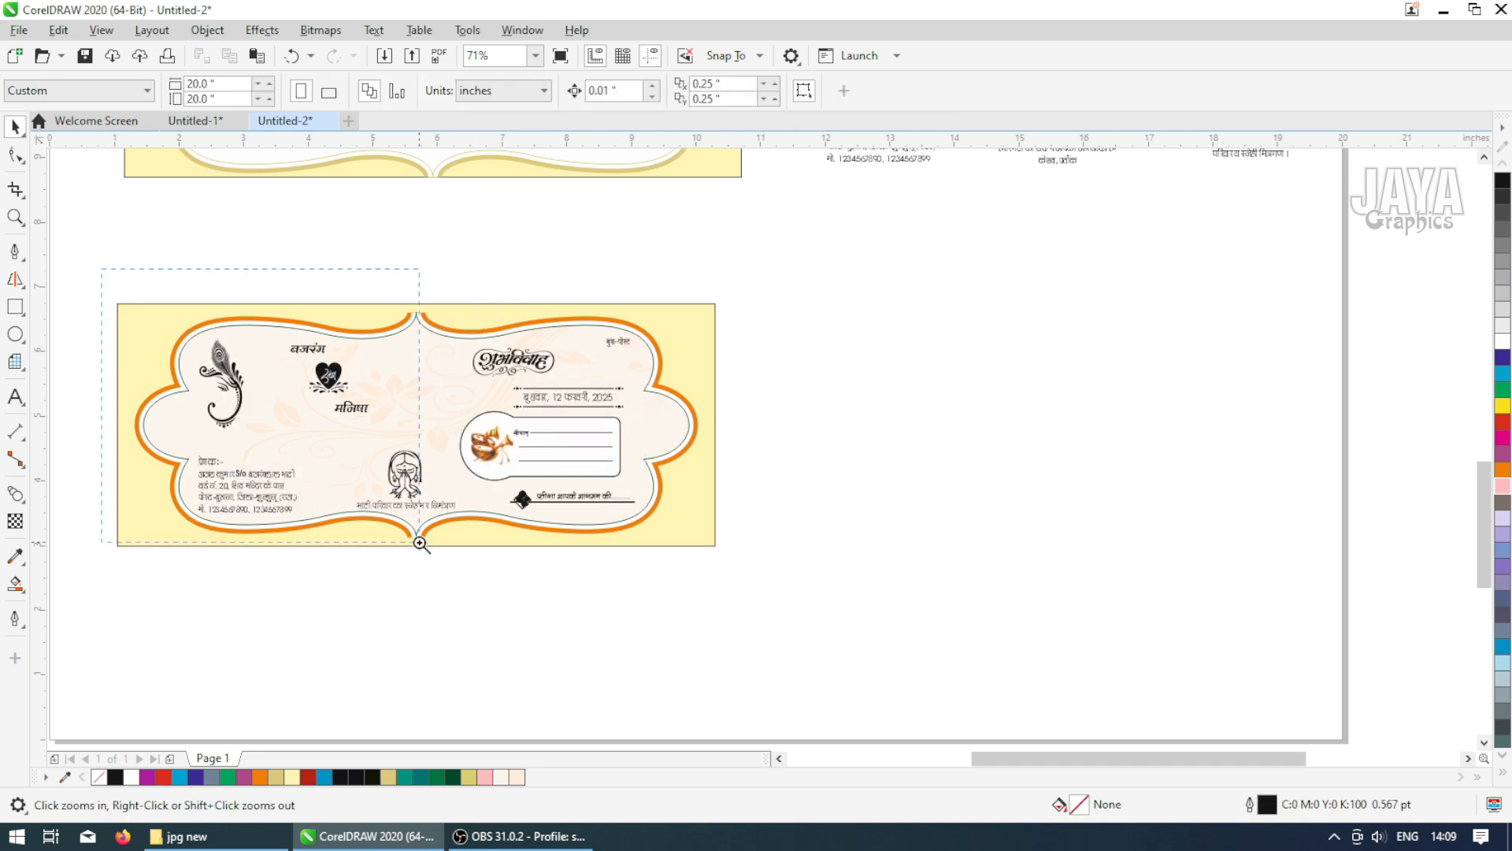
click(713, 418)
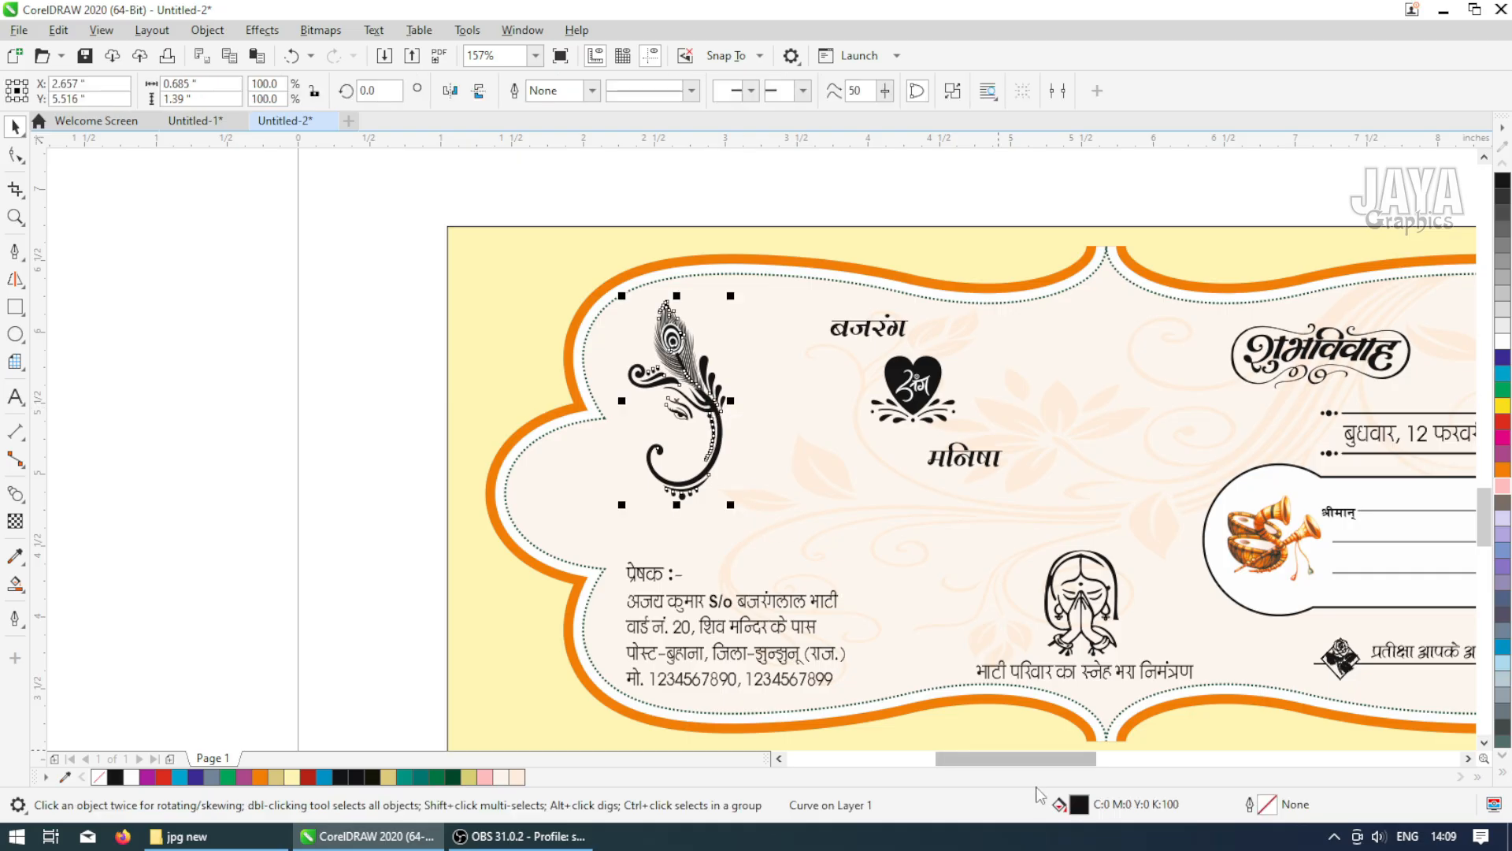
double_click(1073, 803)
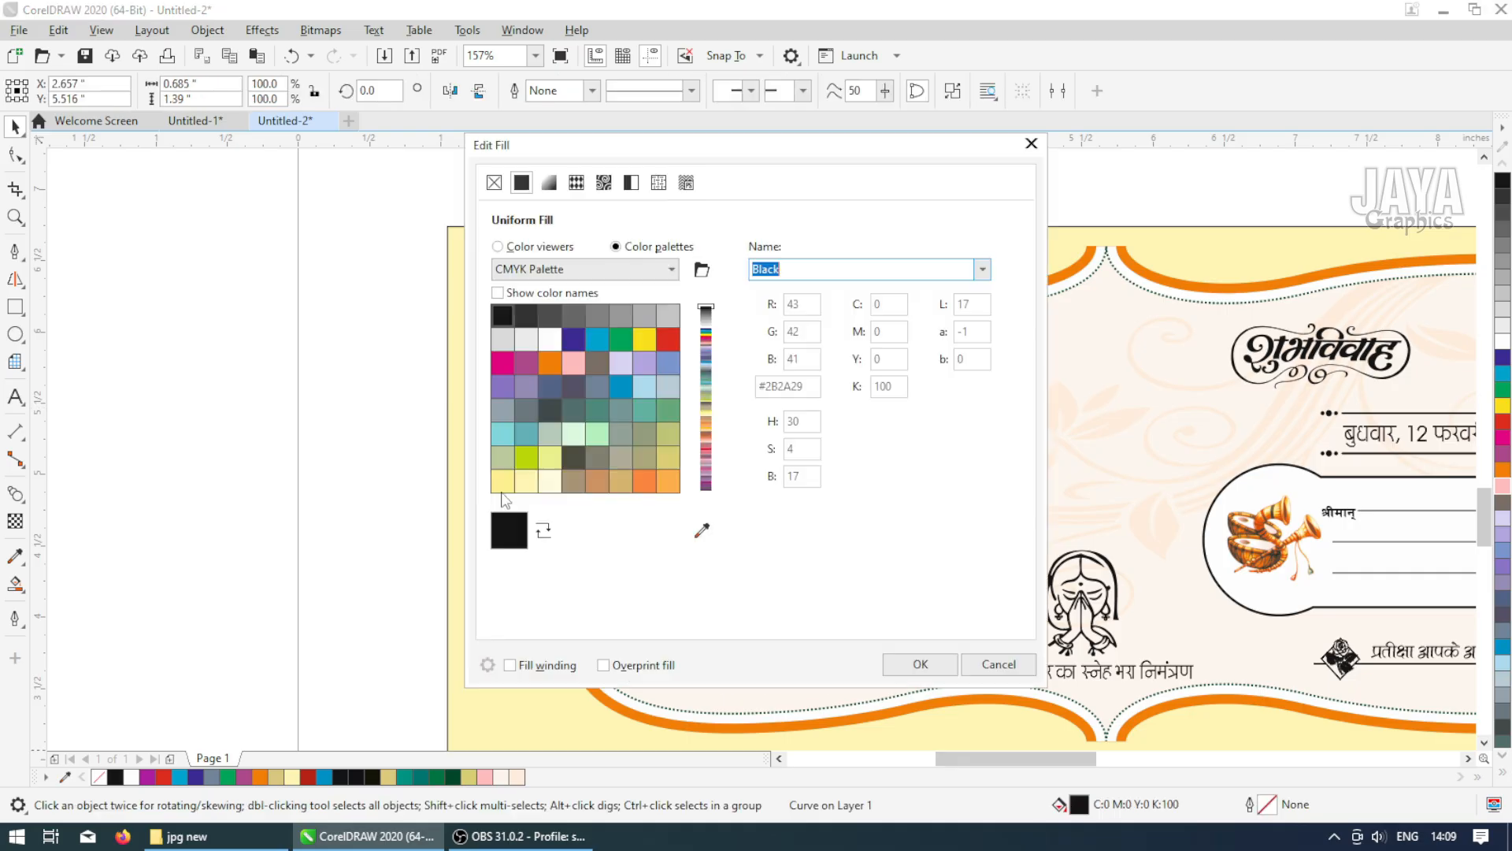
click(538, 247)
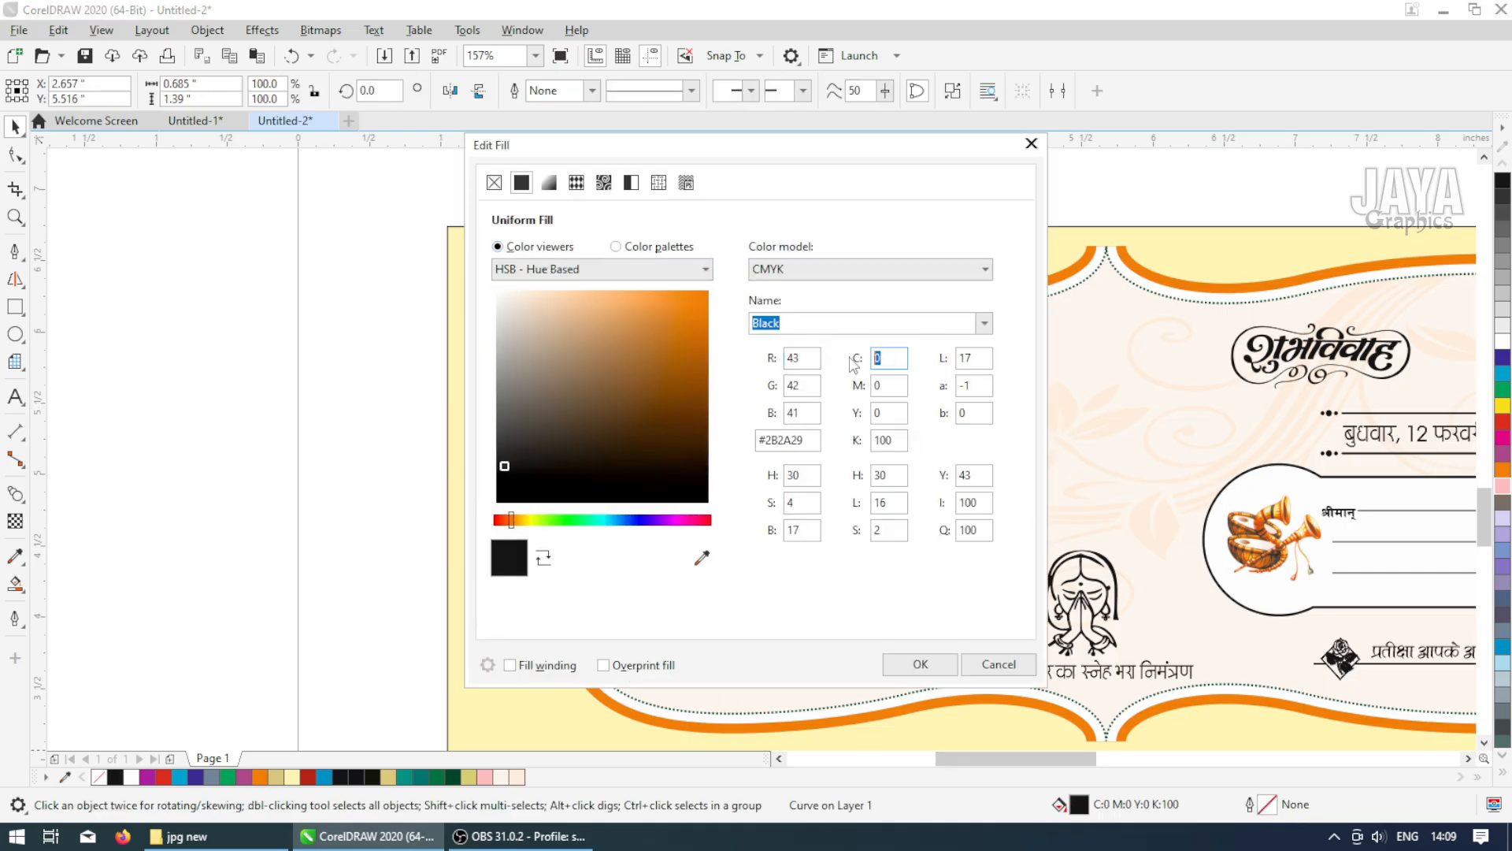
key(Tab)
text(100)
key(Tab)
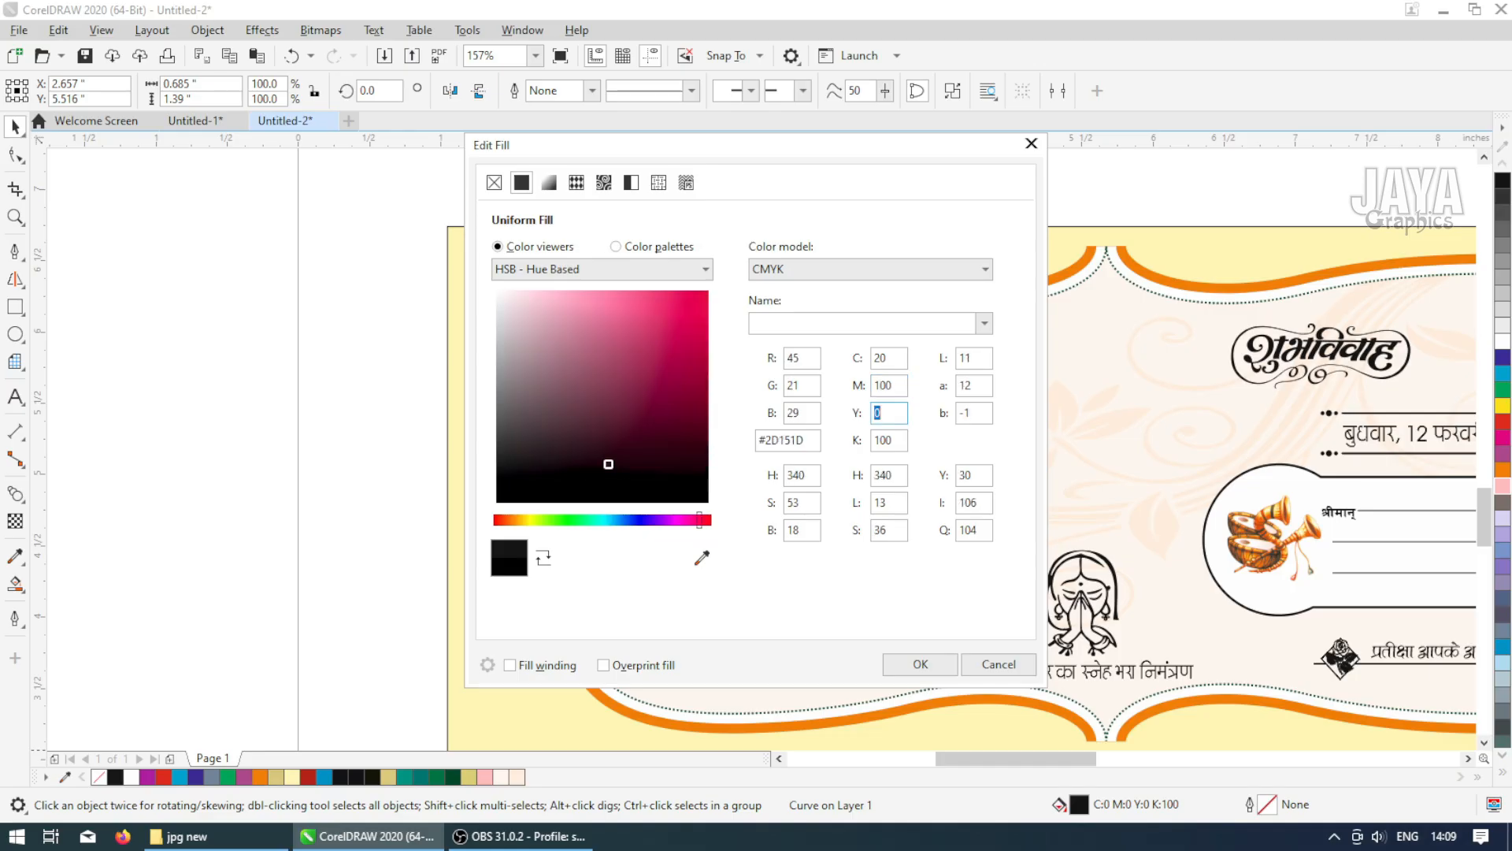
text(100)
key(Tab)
text(20)
key(Return)
Sample the motif's red with the Color Eyedropper and apply it to the inner parts of the peacock feather eye
key(F2)
drag(1024, 505, 436, 244)
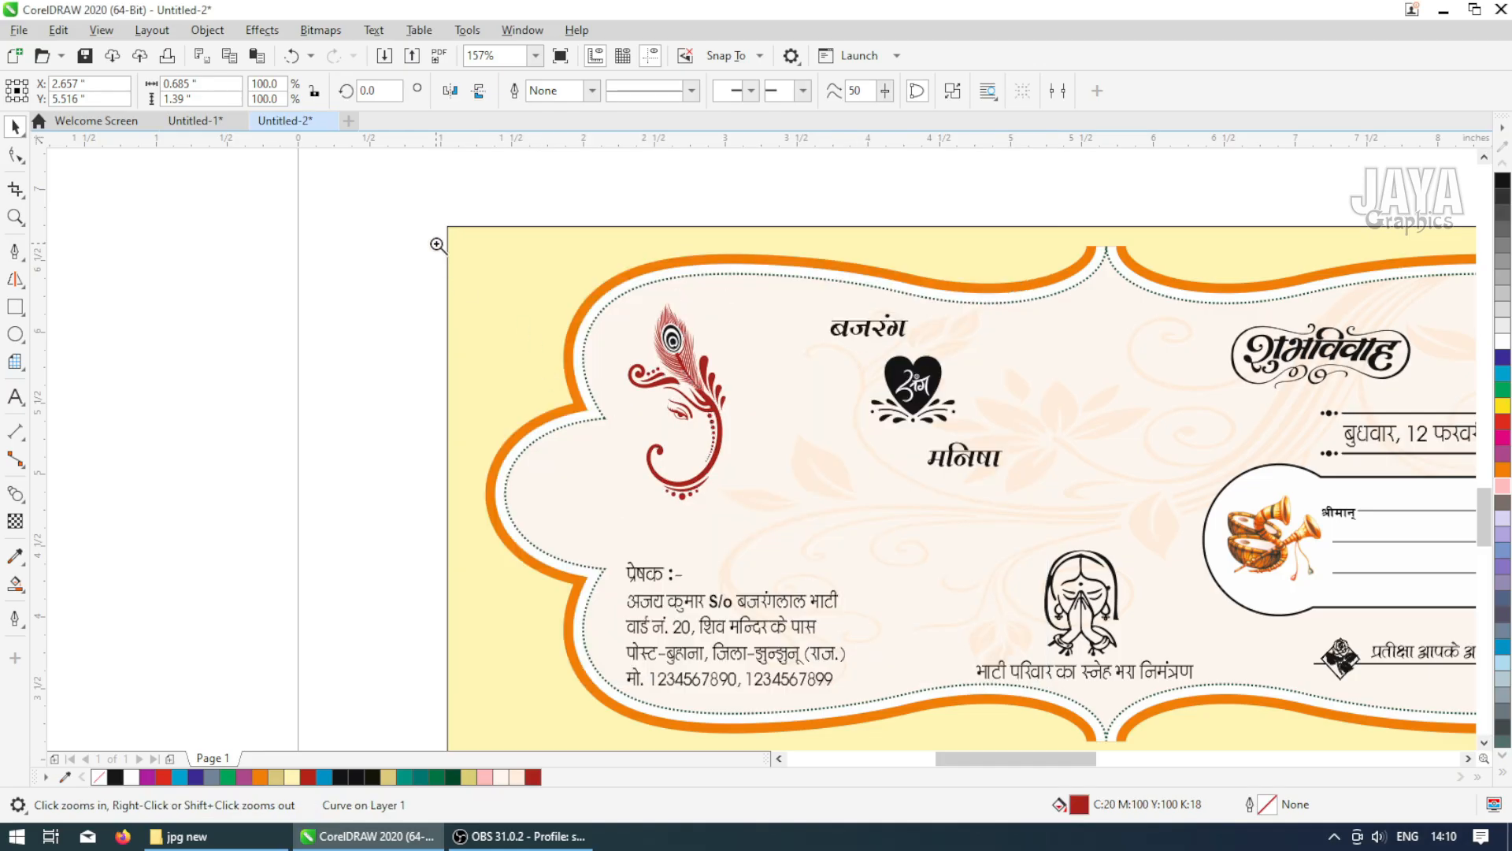
click(109, 468)
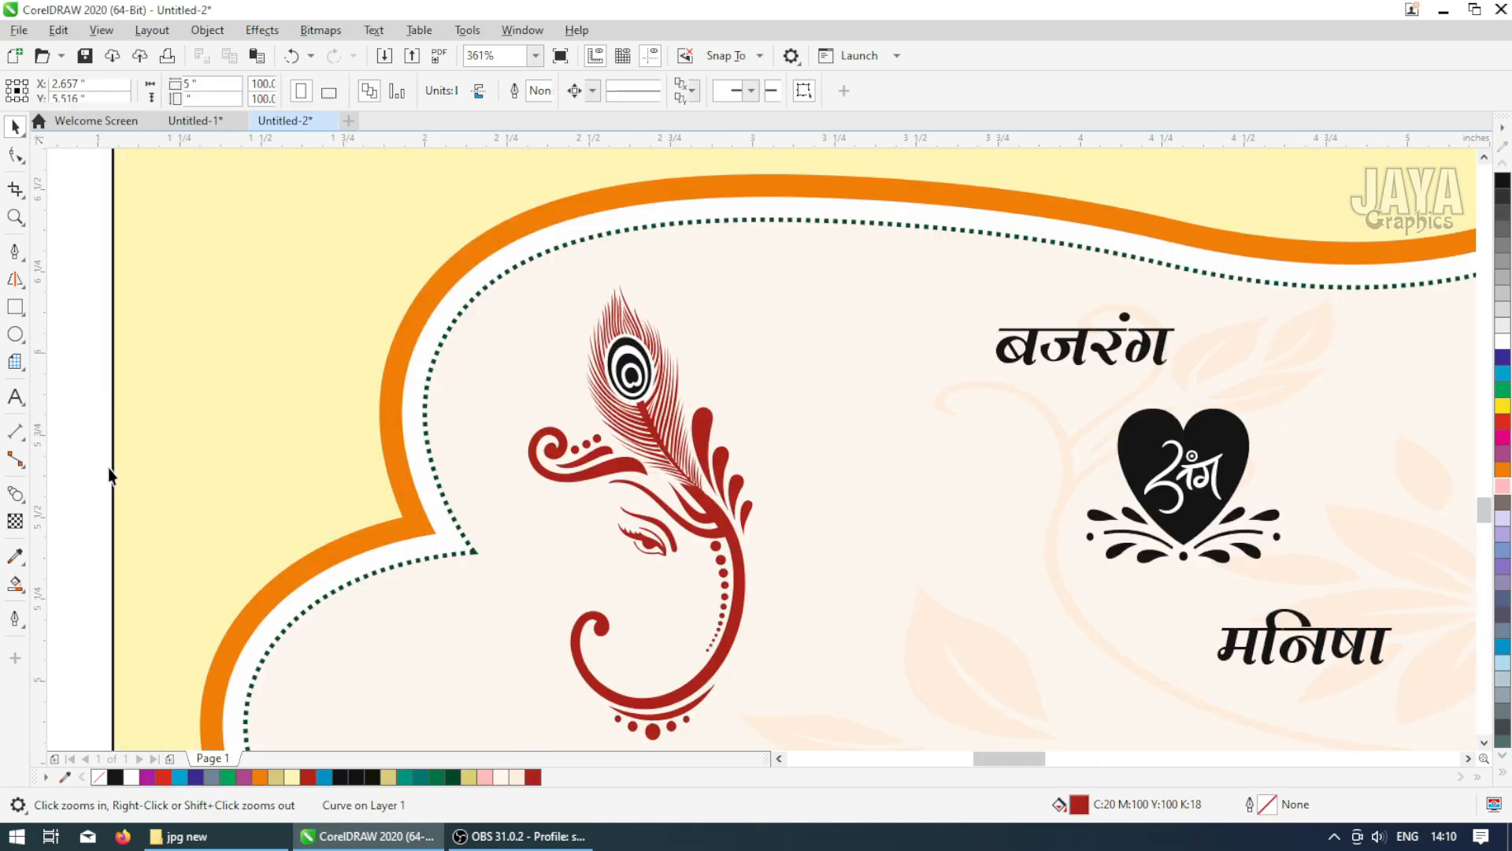
click(15, 556)
click(733, 524)
scroll(624, 371, up, 5)
click(690, 382)
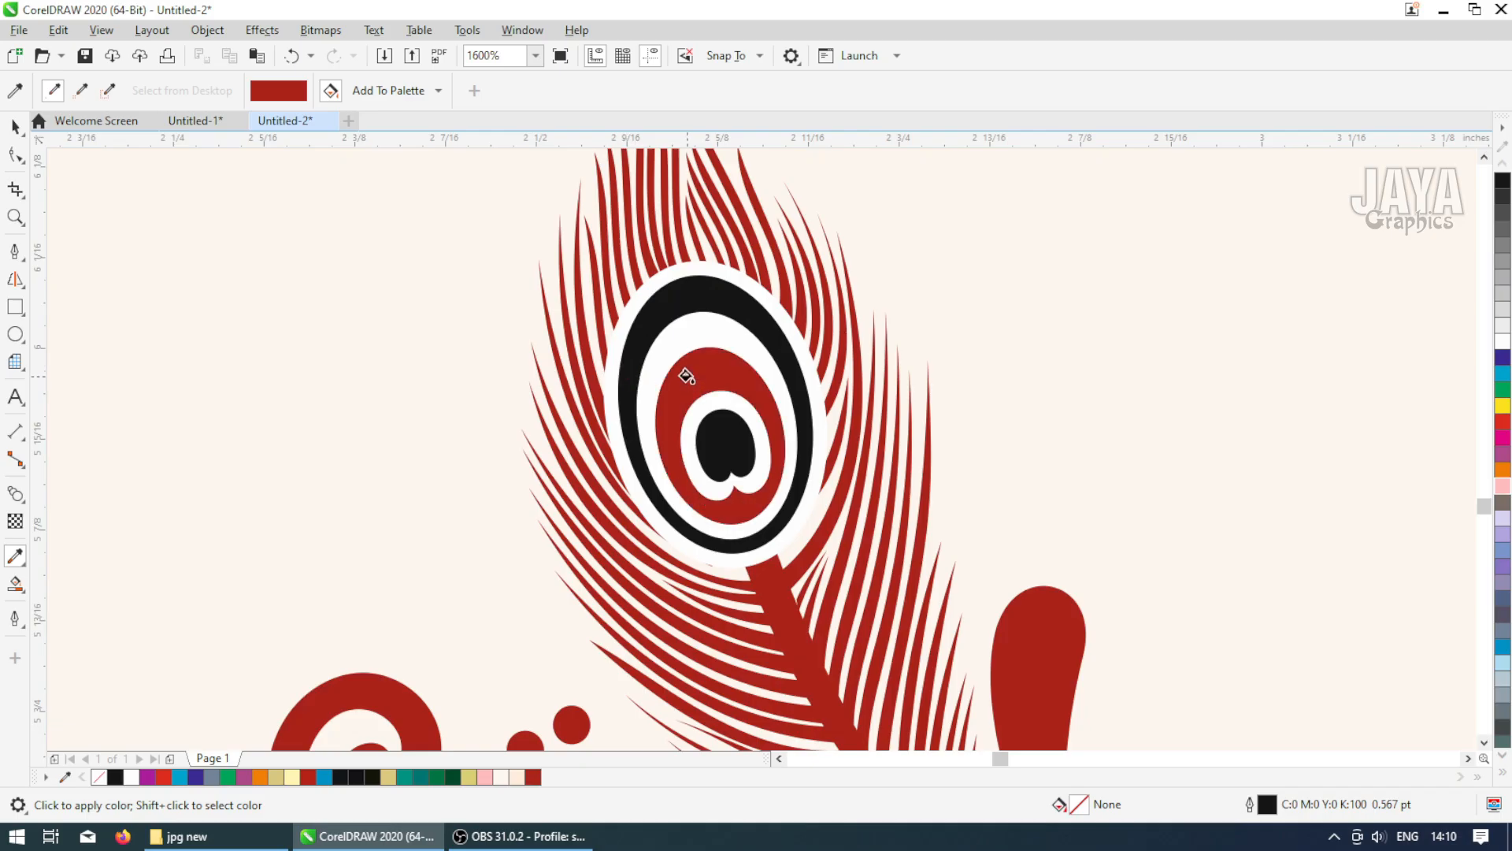
click(693, 293)
click(724, 445)
Apply the sampled red to the sender's address text and the family invitation line beneath the praying woman
scroll(725, 445, down, 11)
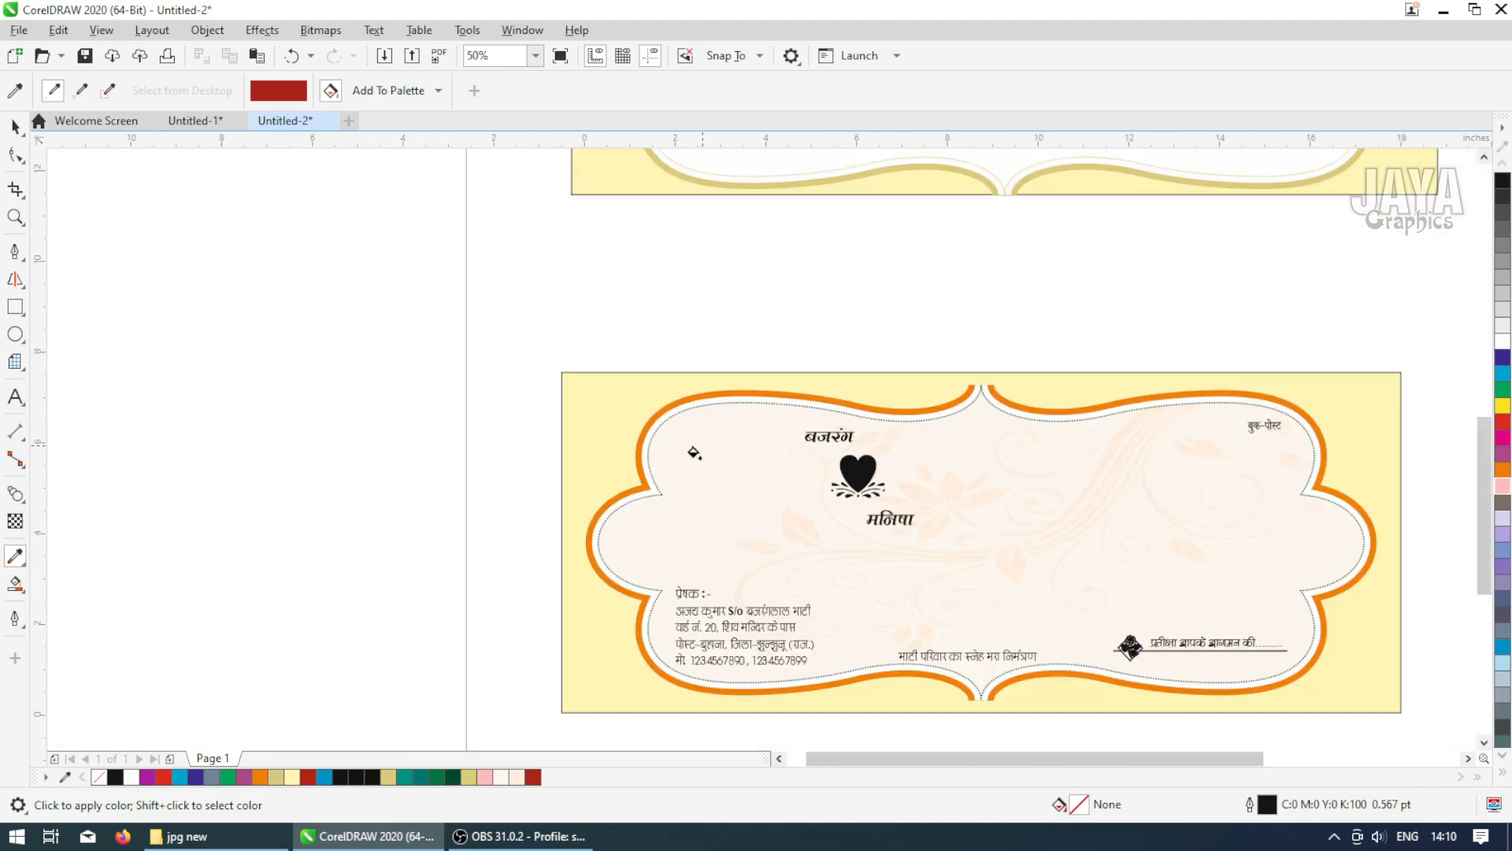
scroll(735, 646, up, 2)
scroll(679, 423, up, 3)
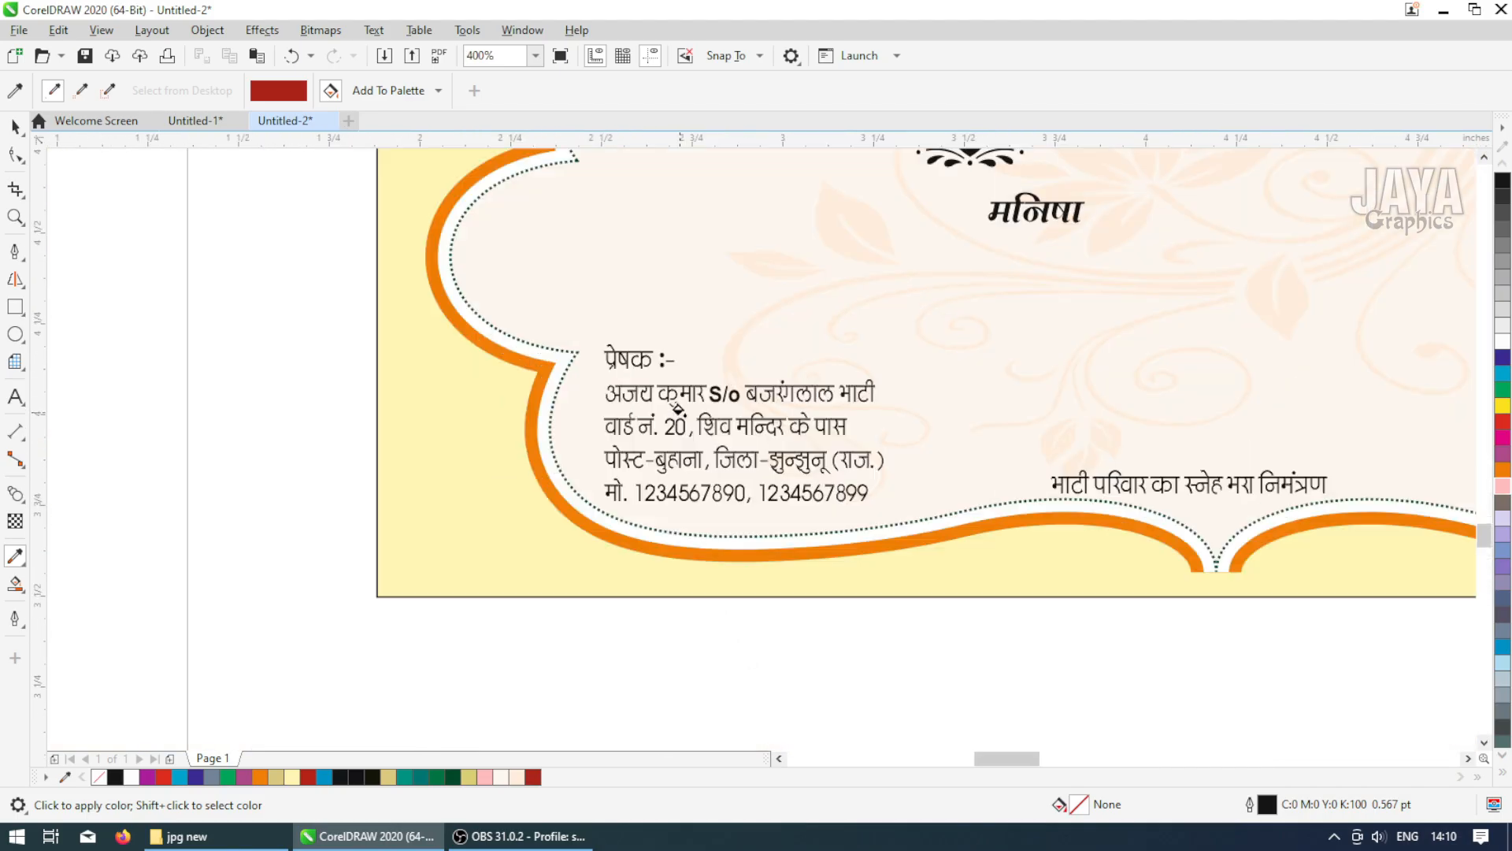
scroll(684, 379, down, 1)
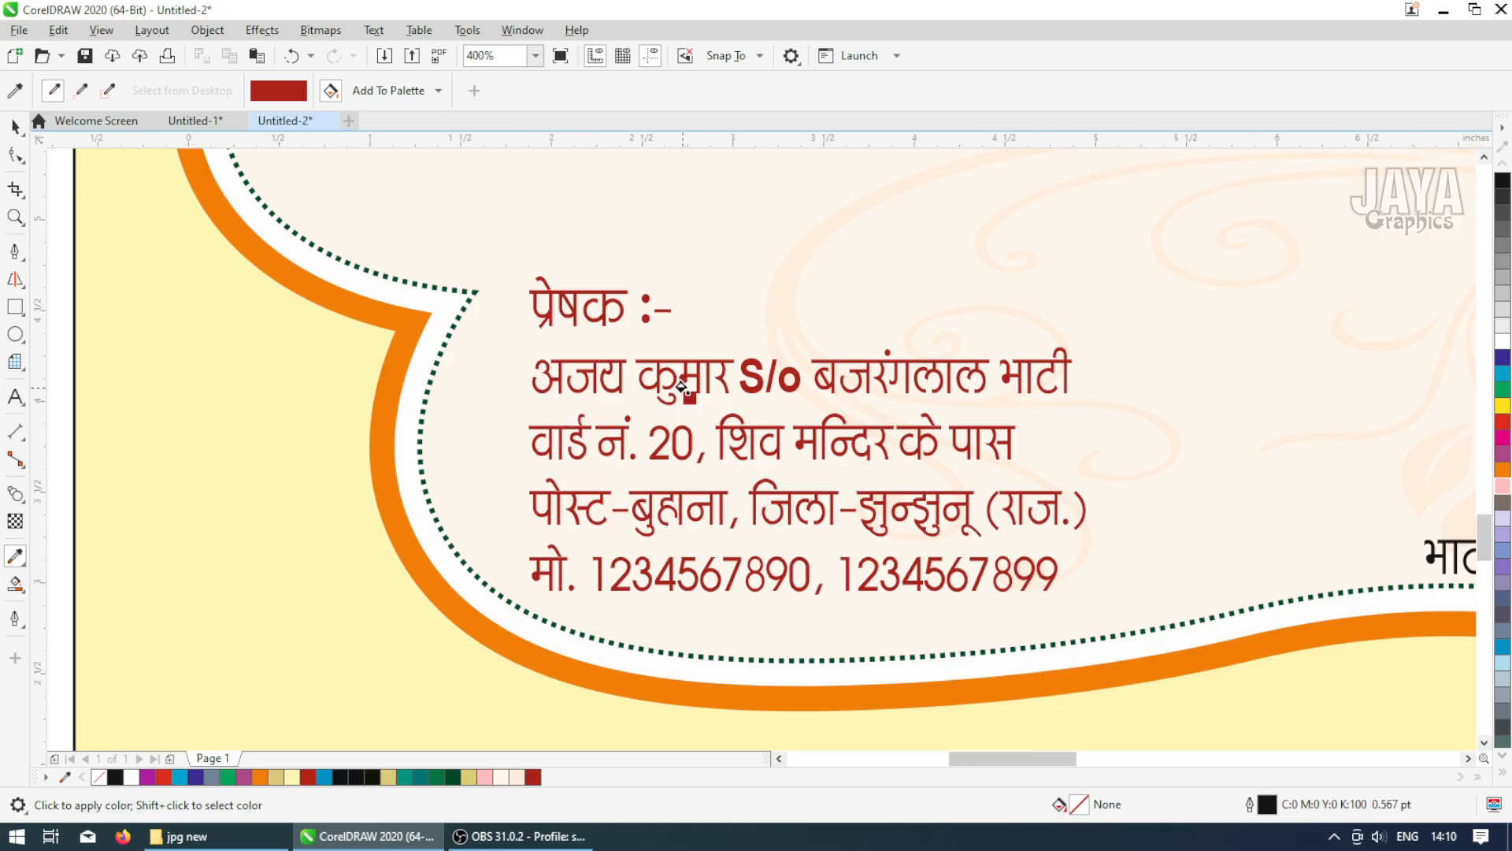
scroll(949, 530, down, 2)
scroll(874, 492, up, 3)
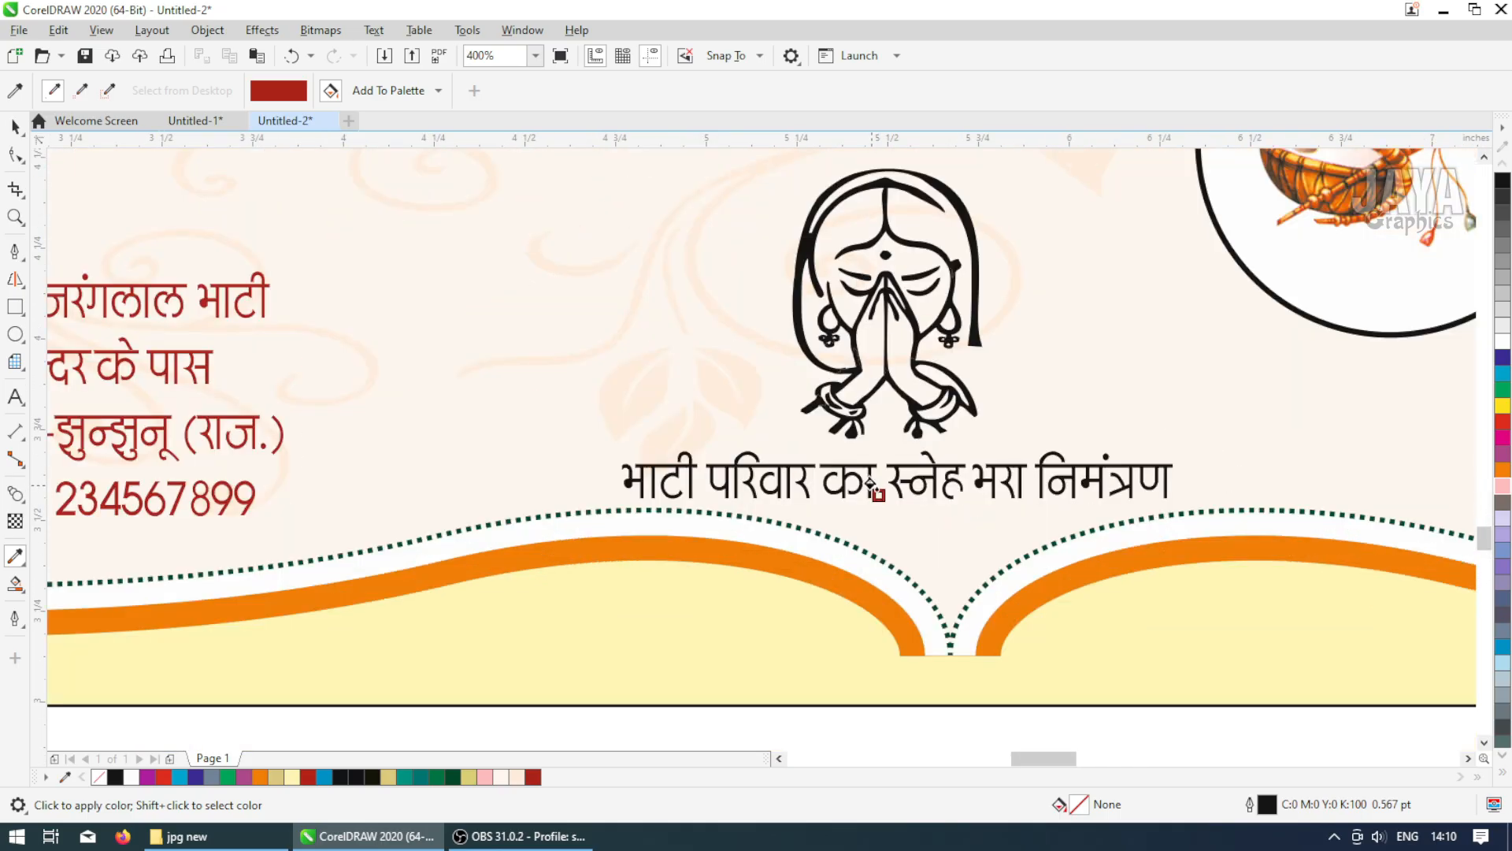
scroll(846, 471, up, 2)
click(845, 470)
scroll(845, 473, down, 2)
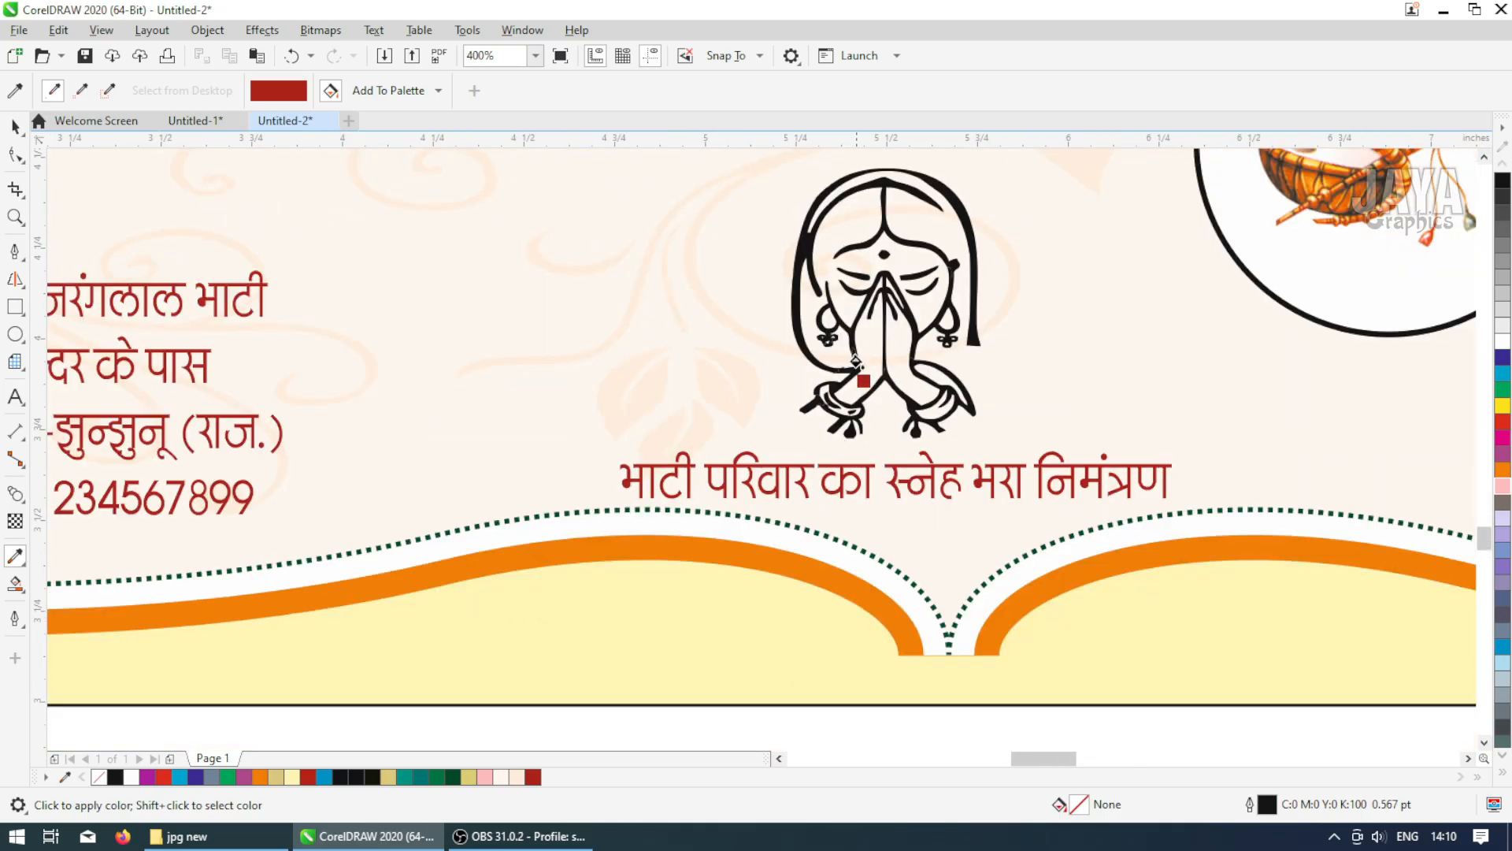
click(799, 258)
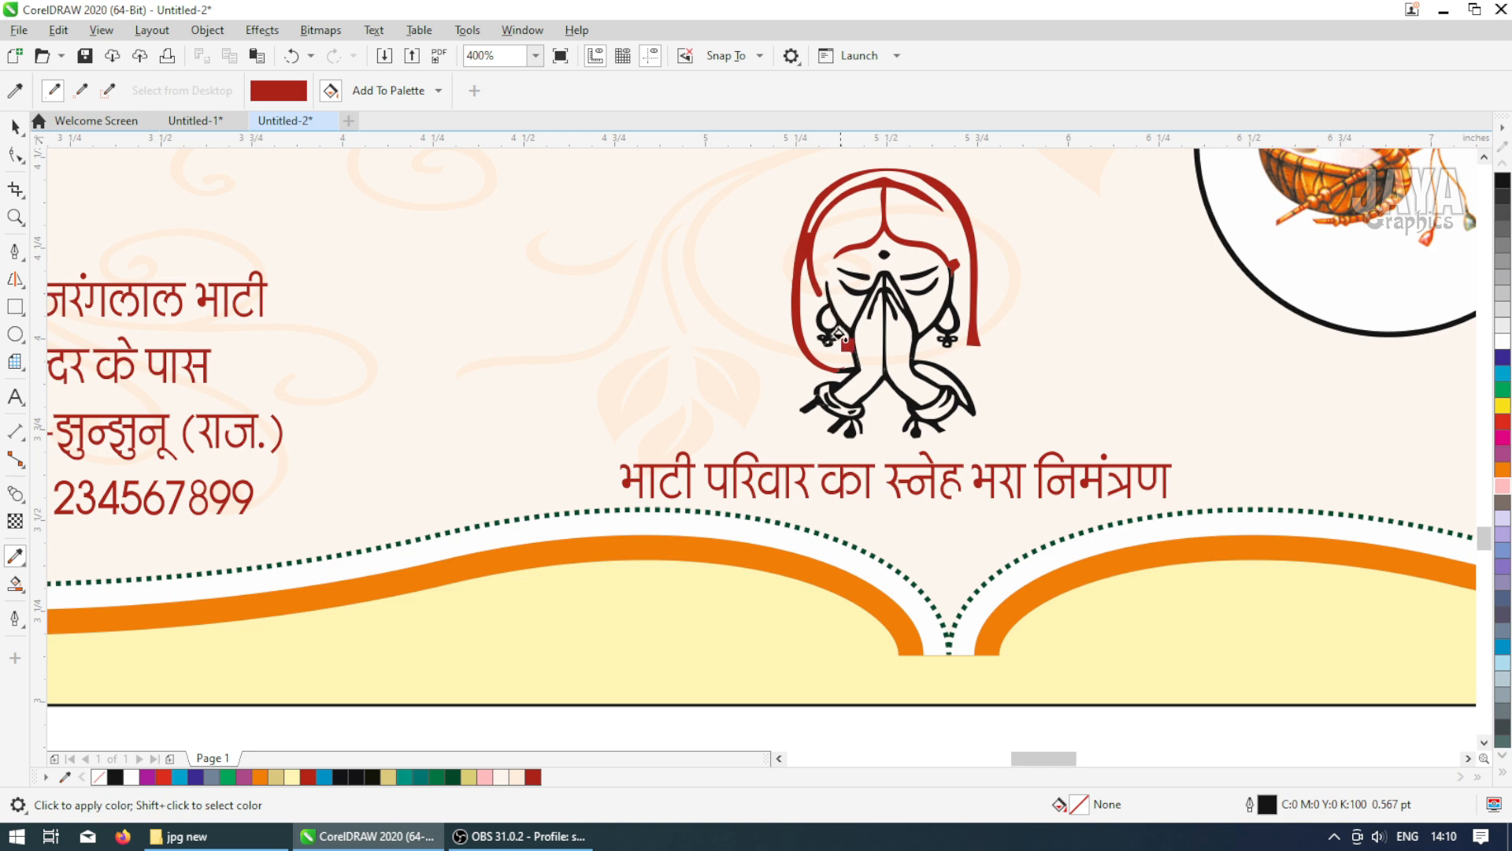
key(ctrl+z)
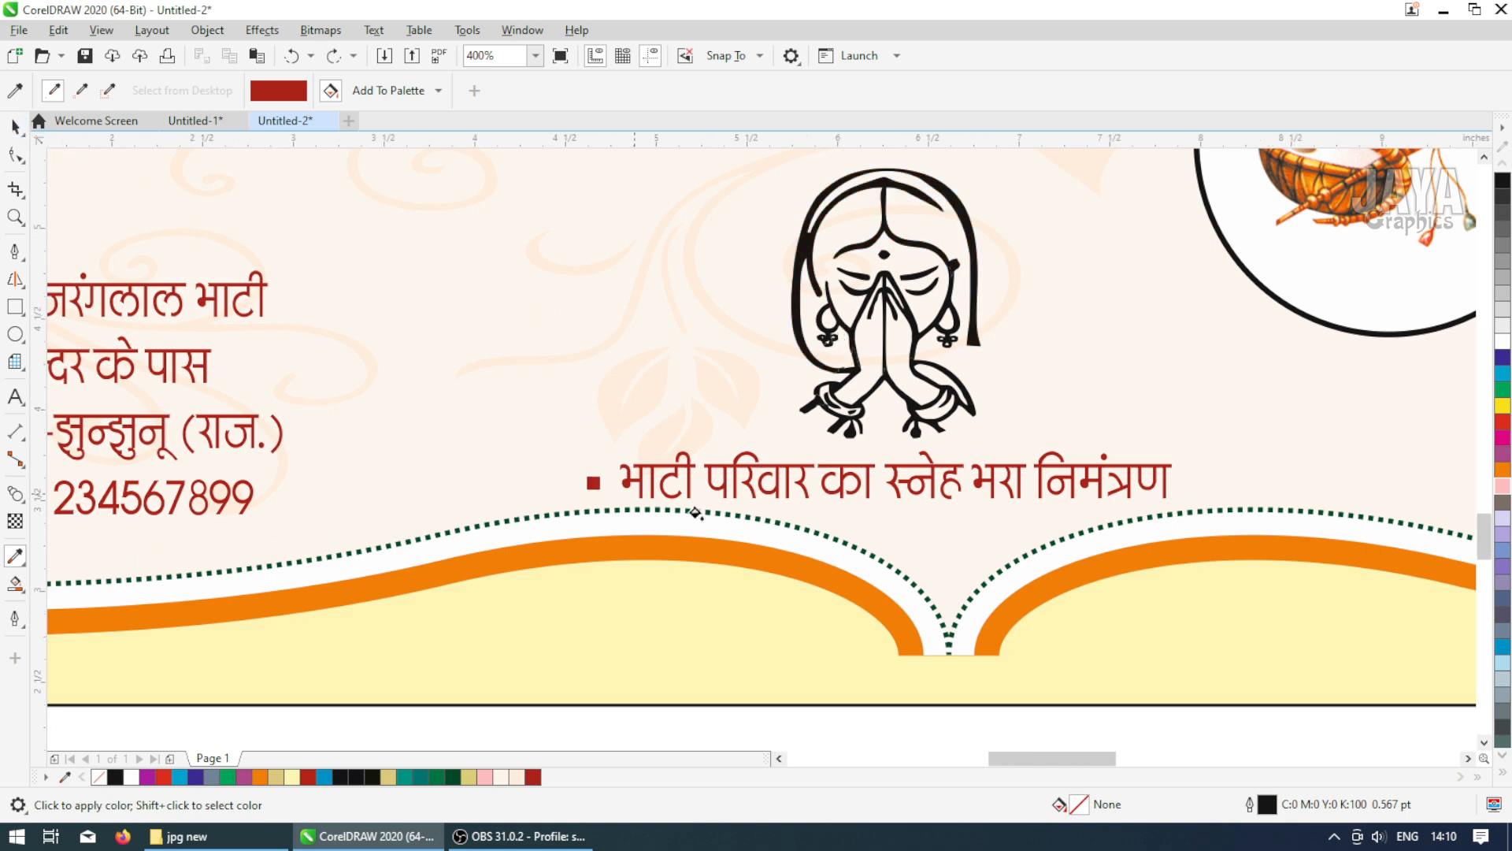
Apply the red to the 'प्रतीक्षा आपके आगमन की' line and the date line 'बुधवार, 12 फरवरी, 2025'
scroll(599, 482, down, 2)
scroll(1205, 470, up, 2)
click(1140, 445)
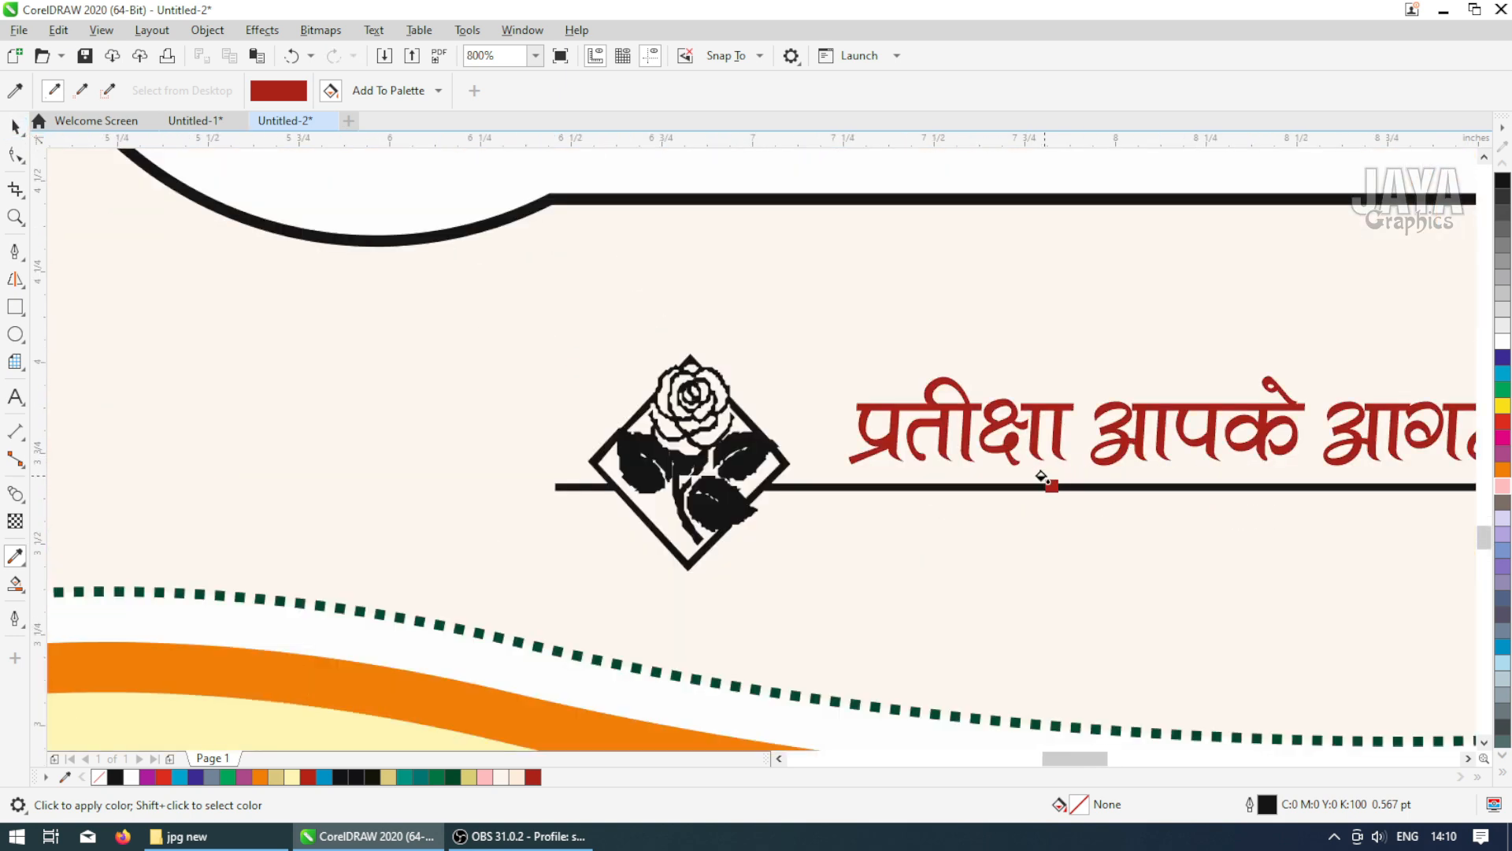
scroll(1040, 472, down, 3)
scroll(996, 334, up, 2)
scroll(971, 398, up, 1)
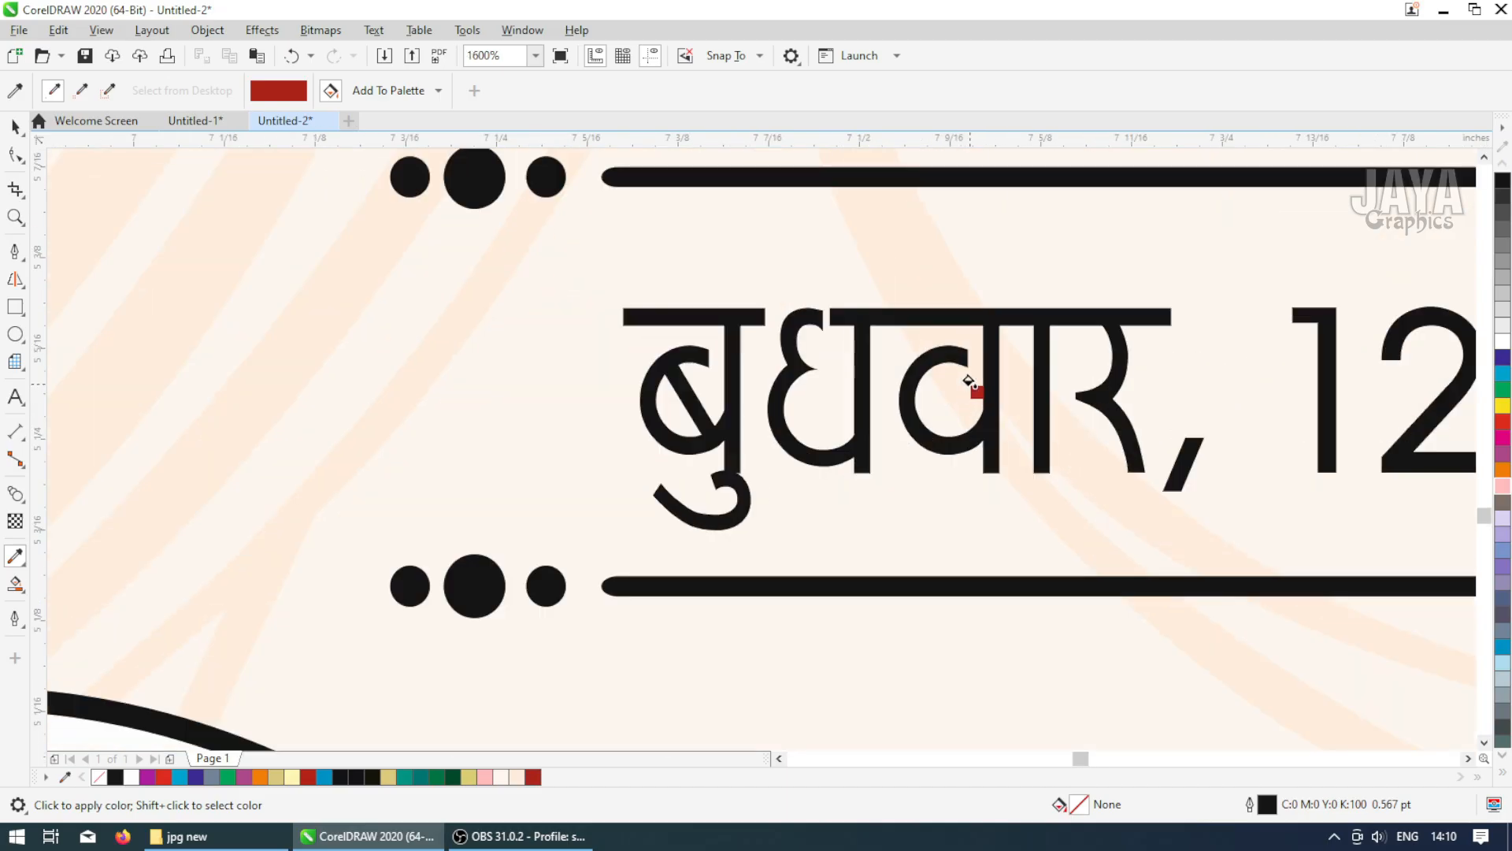
click(972, 347)
Apply the red to every part of the 'शुभविवाह' title lettering and its swirls
scroll(972, 348, down, 1)
scroll(880, 290, down, 2)
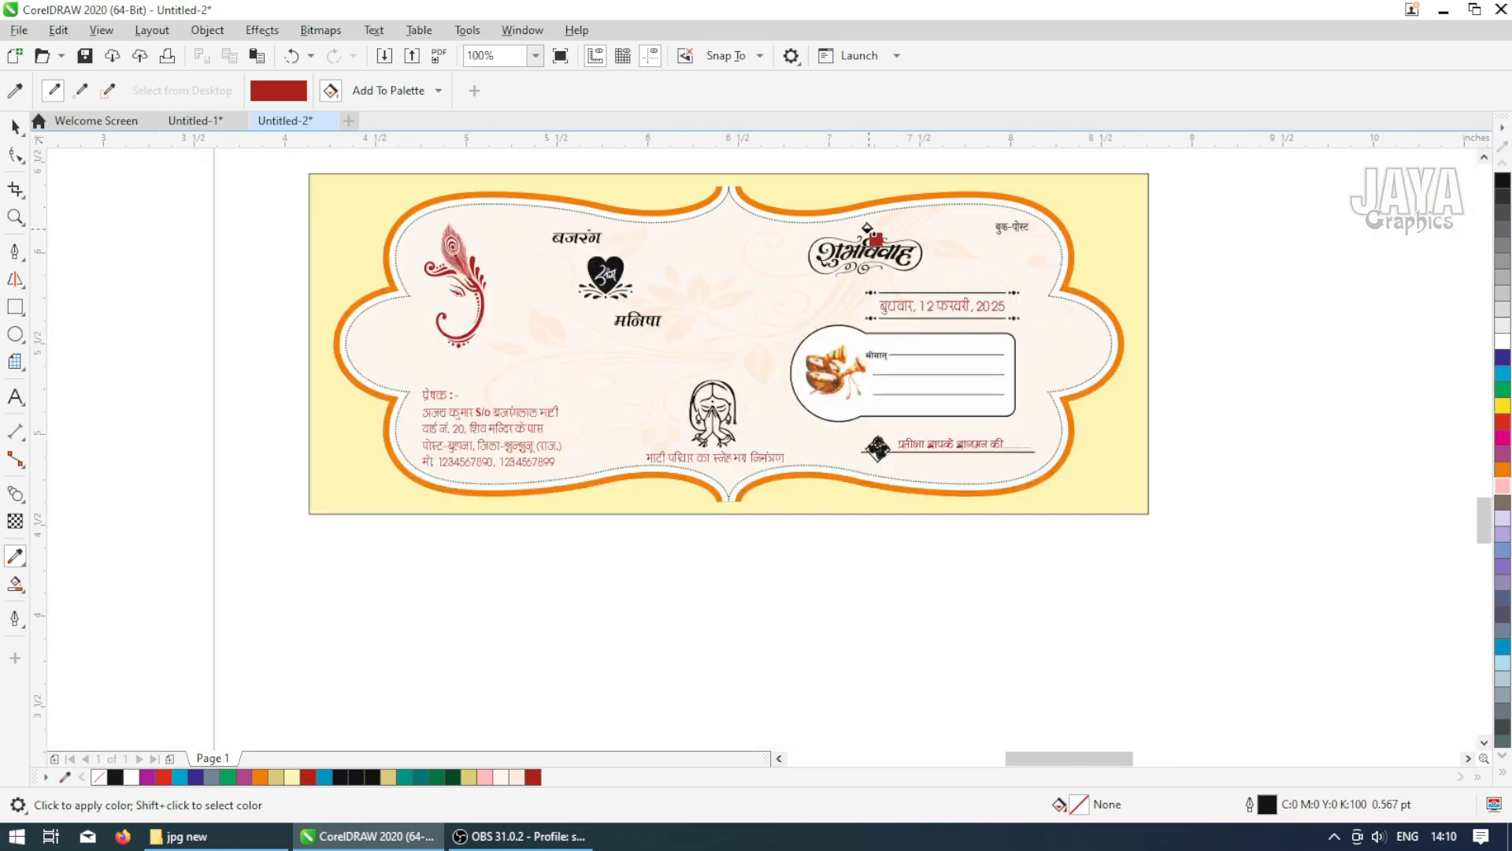
scroll(858, 272, up, 2)
scroll(849, 275, up, 1)
click(847, 274)
click(844, 275)
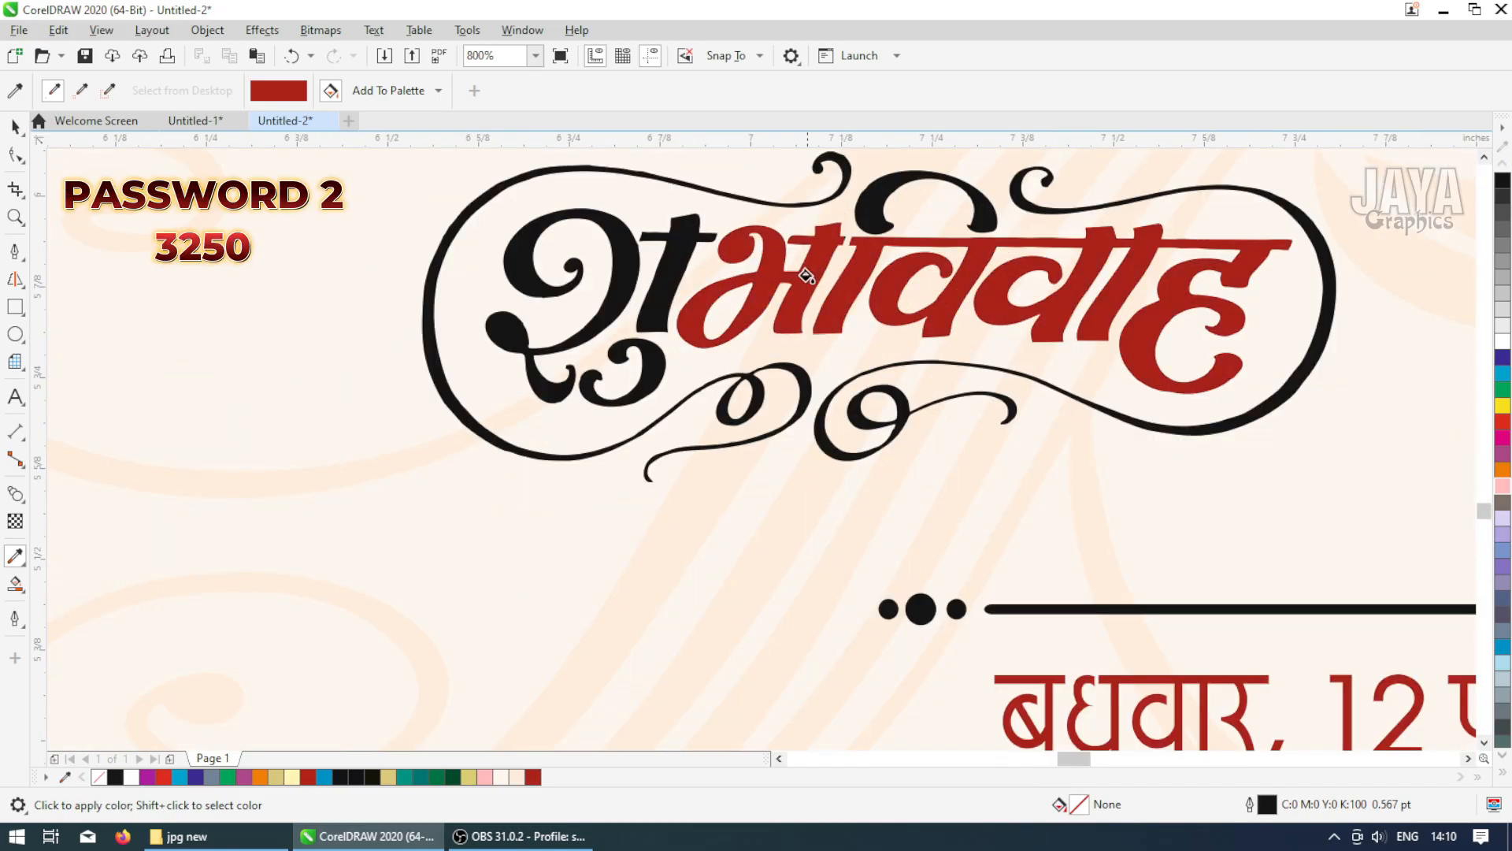
click(864, 225)
click(626, 296)
click(622, 293)
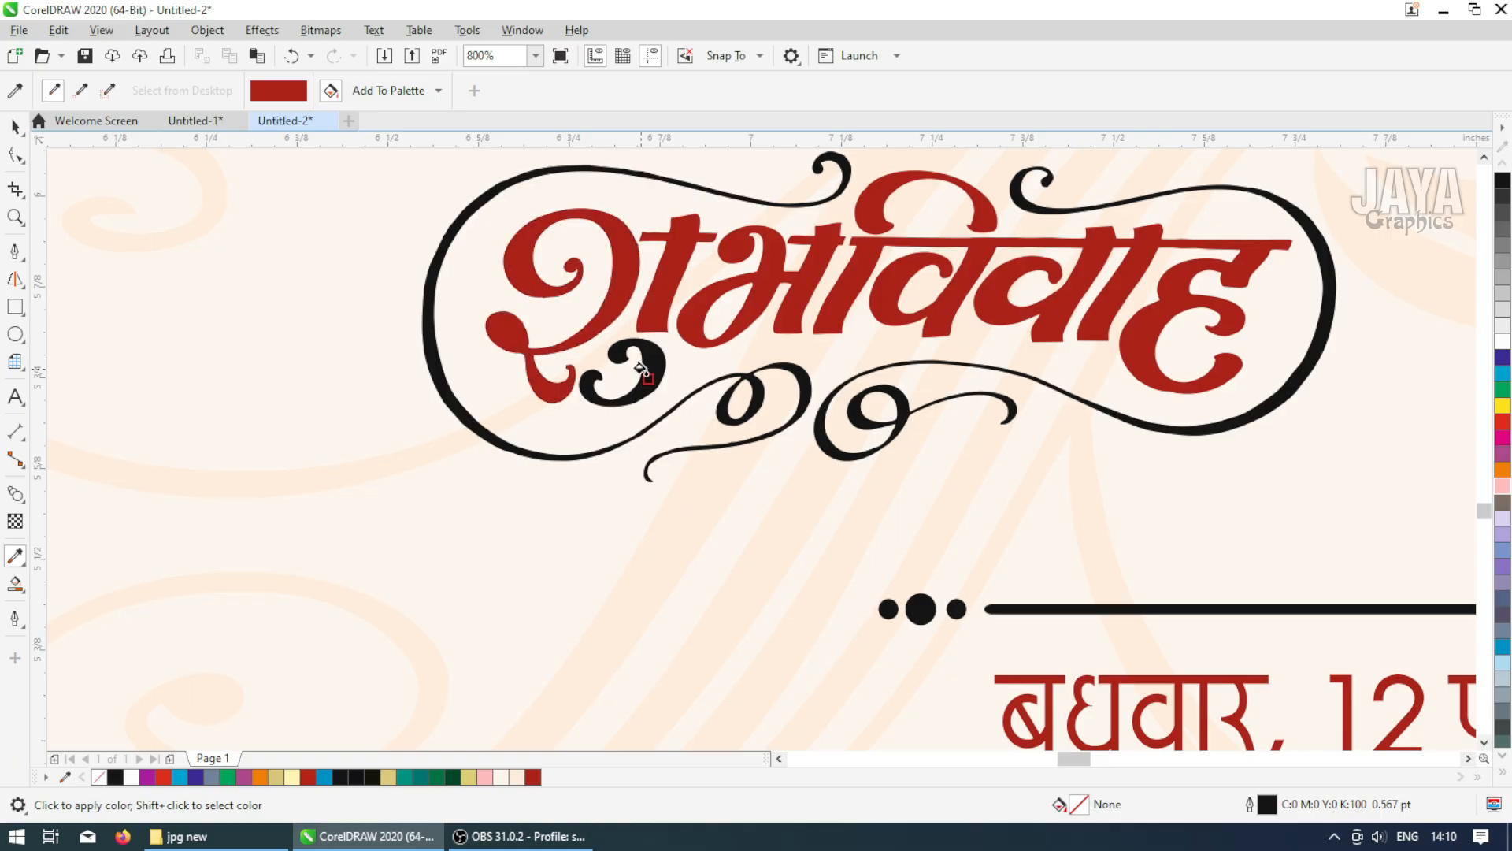
click(802, 382)
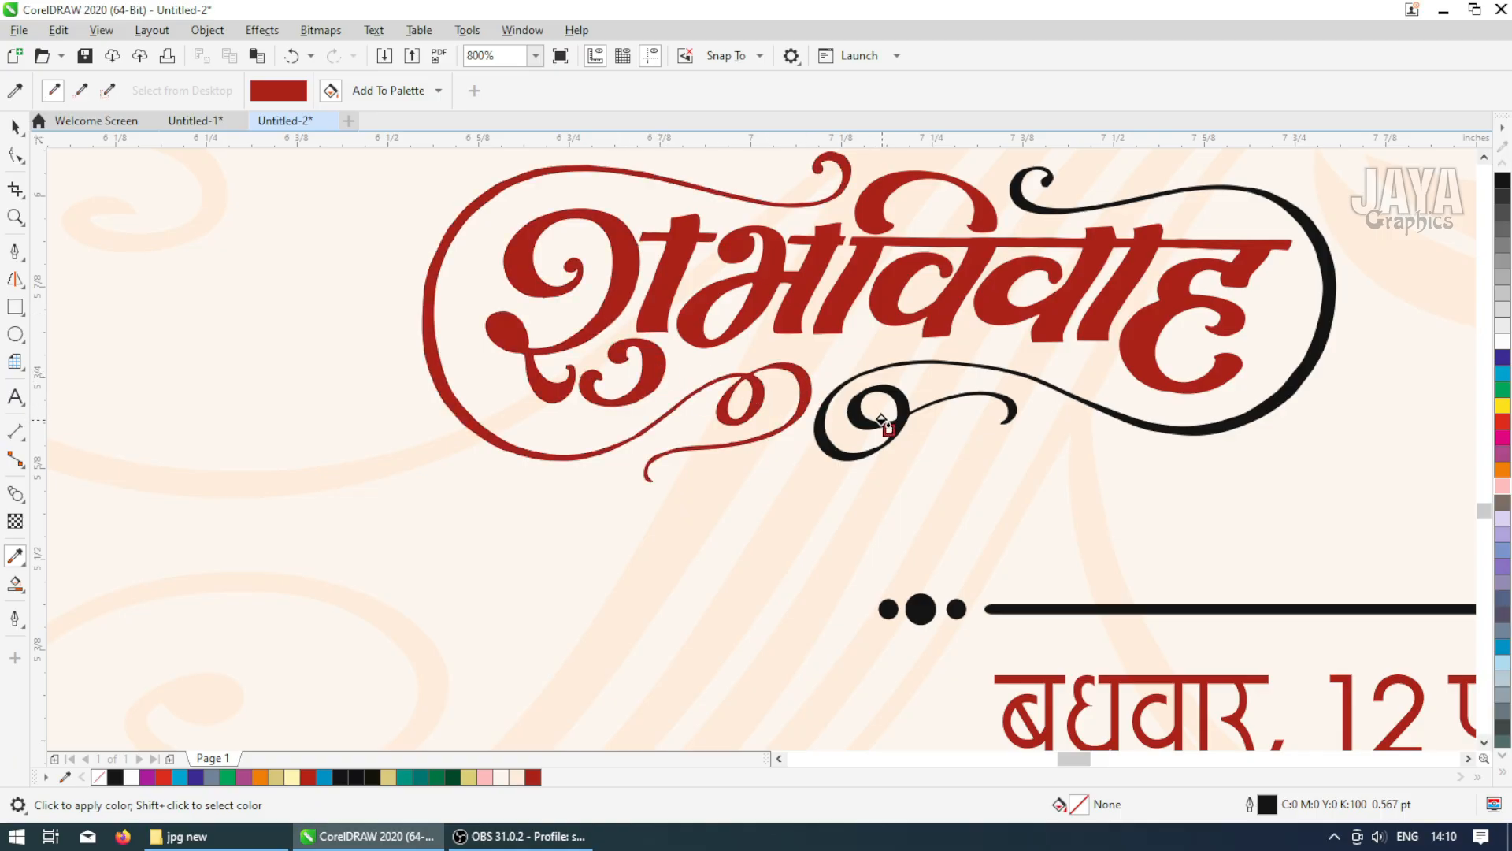
click(882, 421)
Apply the red to the heart emblem between the couple's names
scroll(973, 419, down, 2)
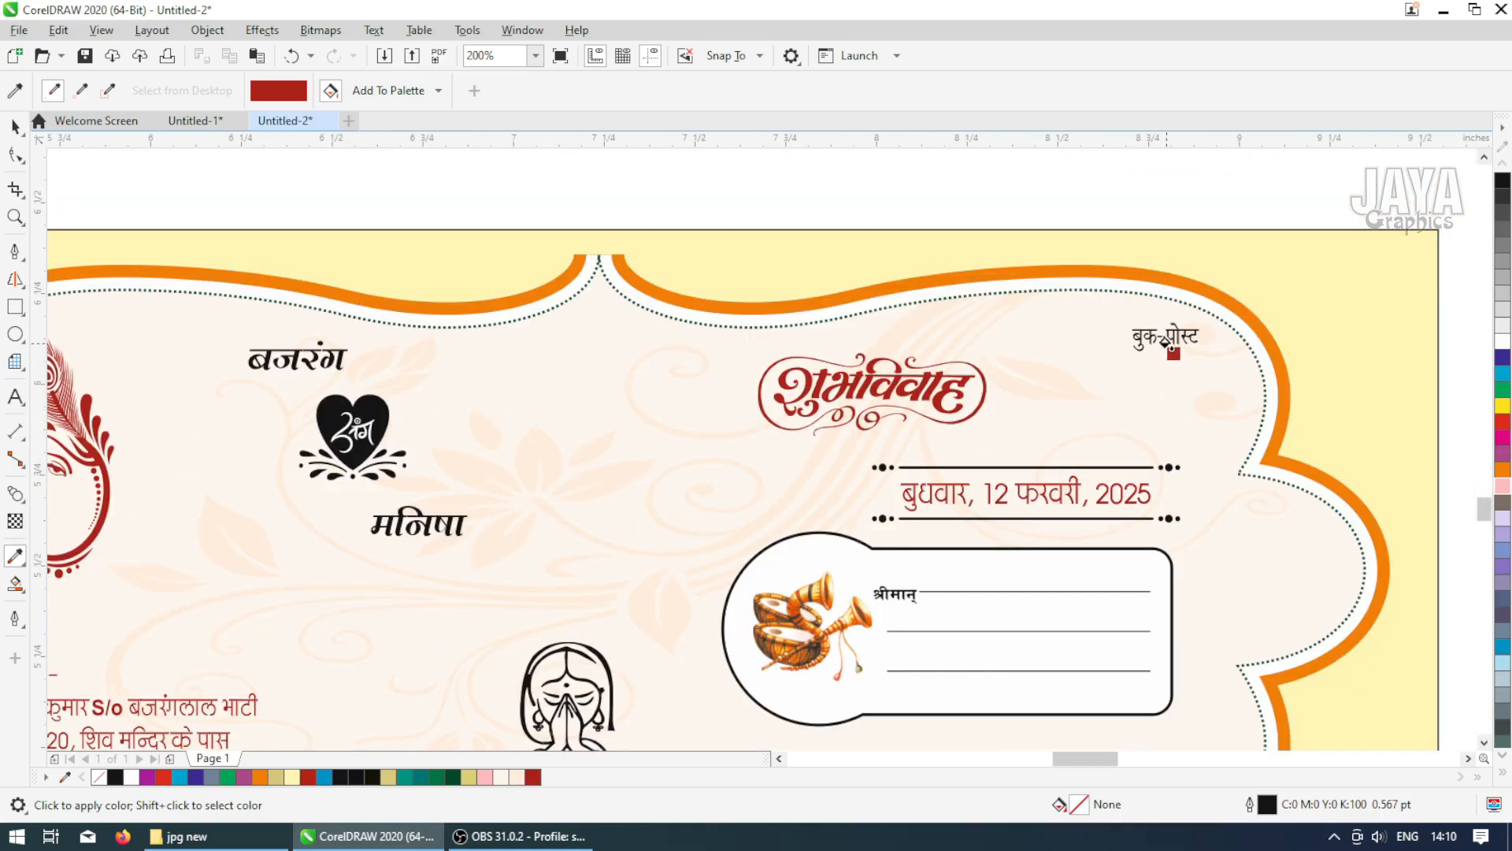
scroll(1166, 345, up, 2)
scroll(1103, 295, down, 2)
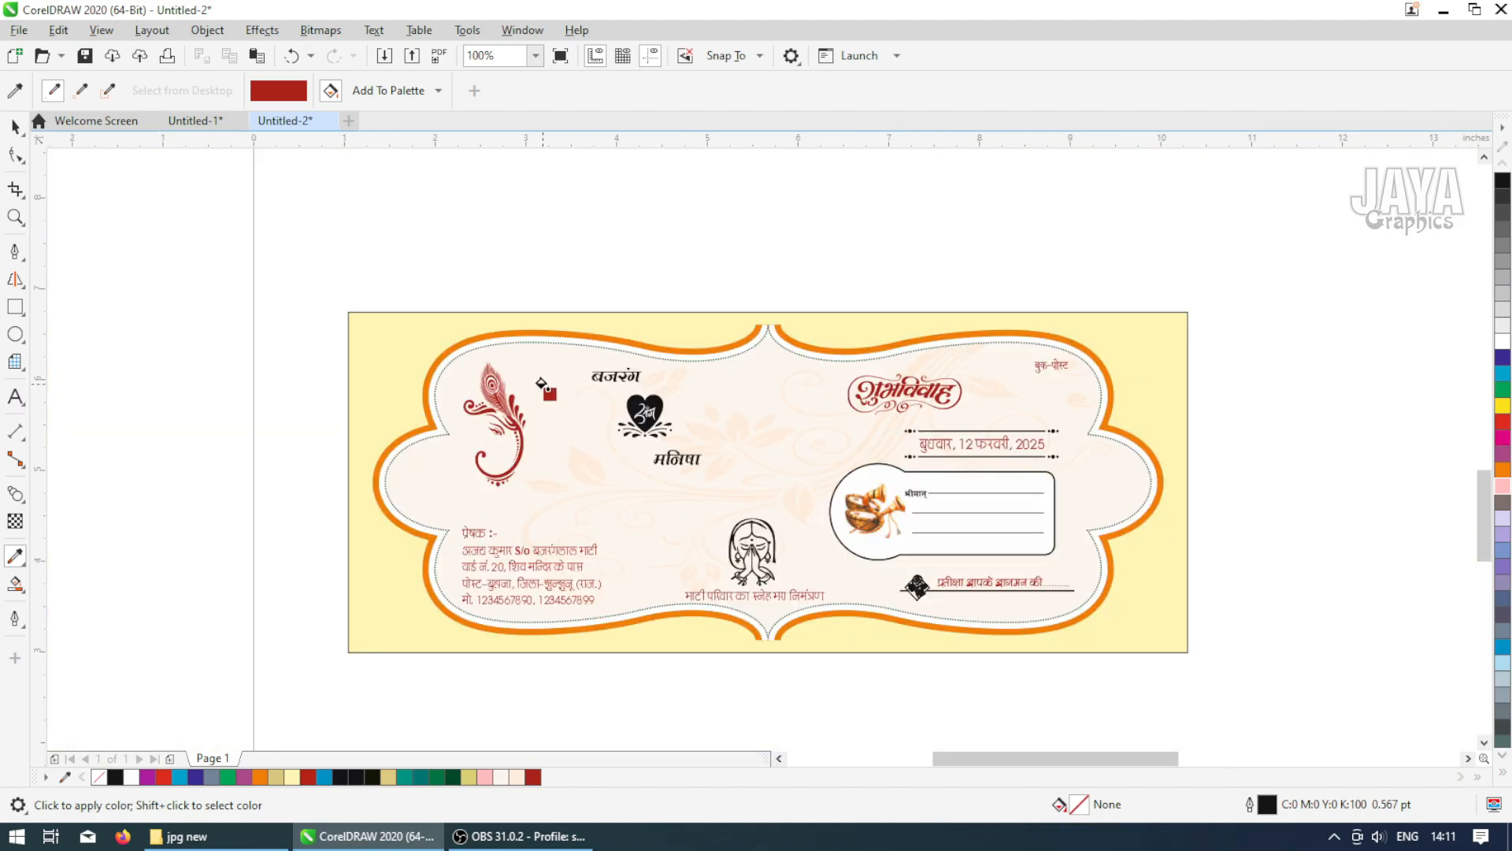
scroll(744, 417, up, 1)
click(748, 425)
Select the leaf swirls beneath the heart emblem and fill them with dark green C100 M41 Y100 K49
click(15, 126)
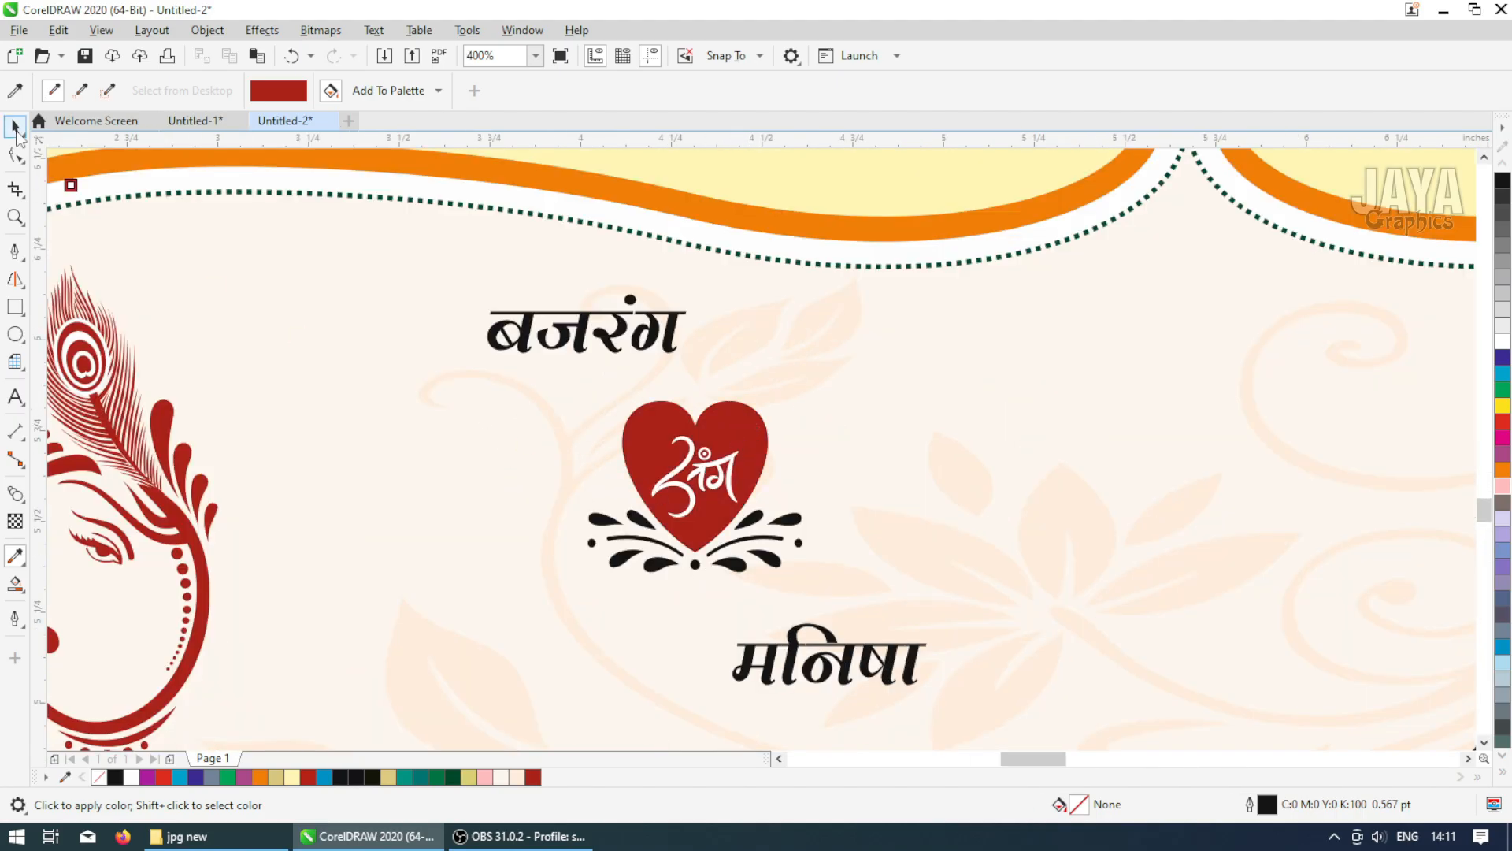
scroll(442, 390, down, 2)
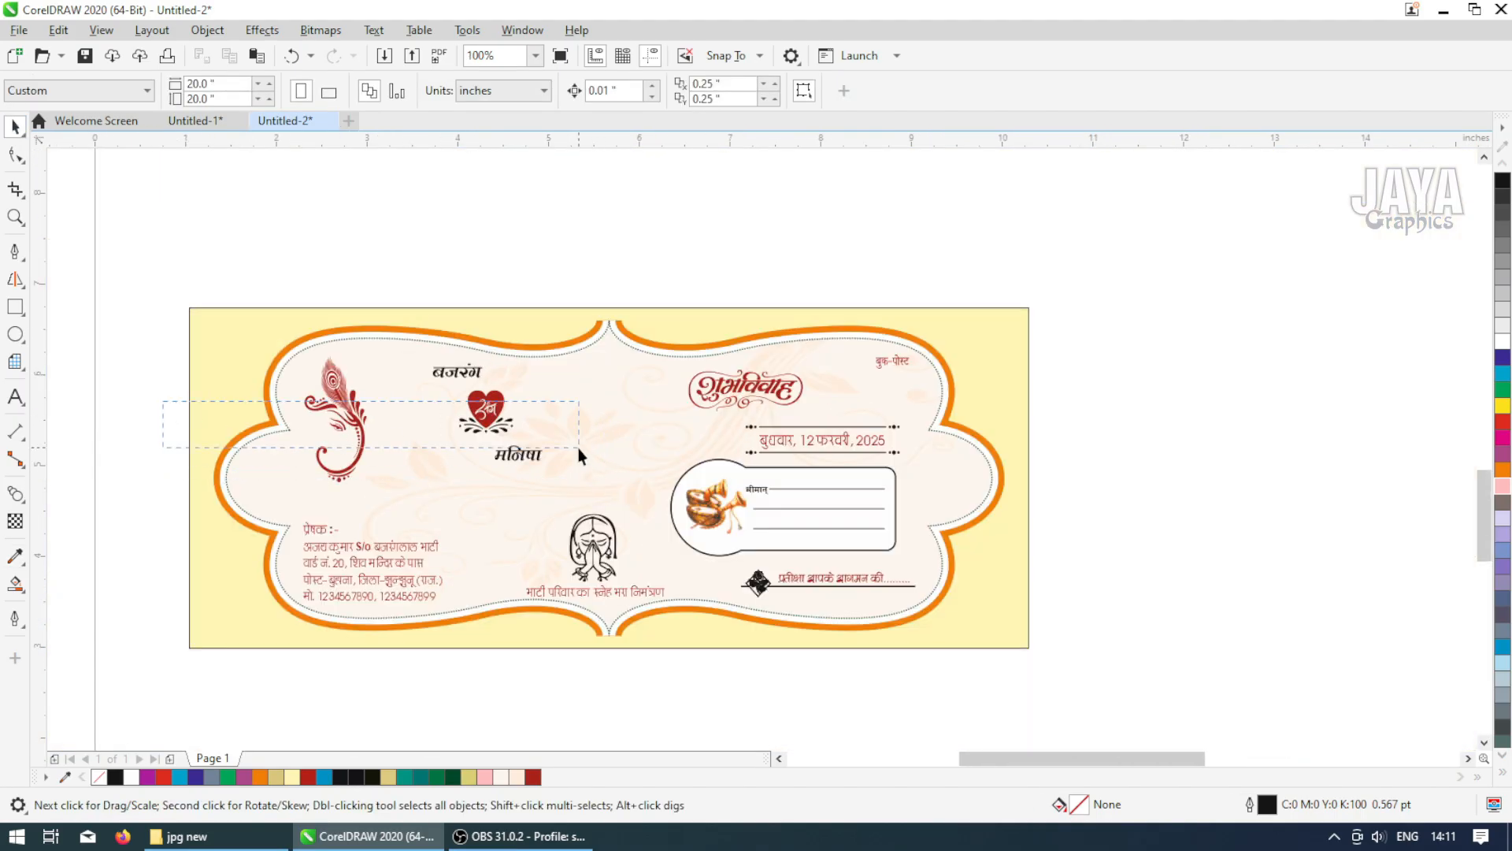
drag(578, 447, 578, 447)
double_click(1079, 805)
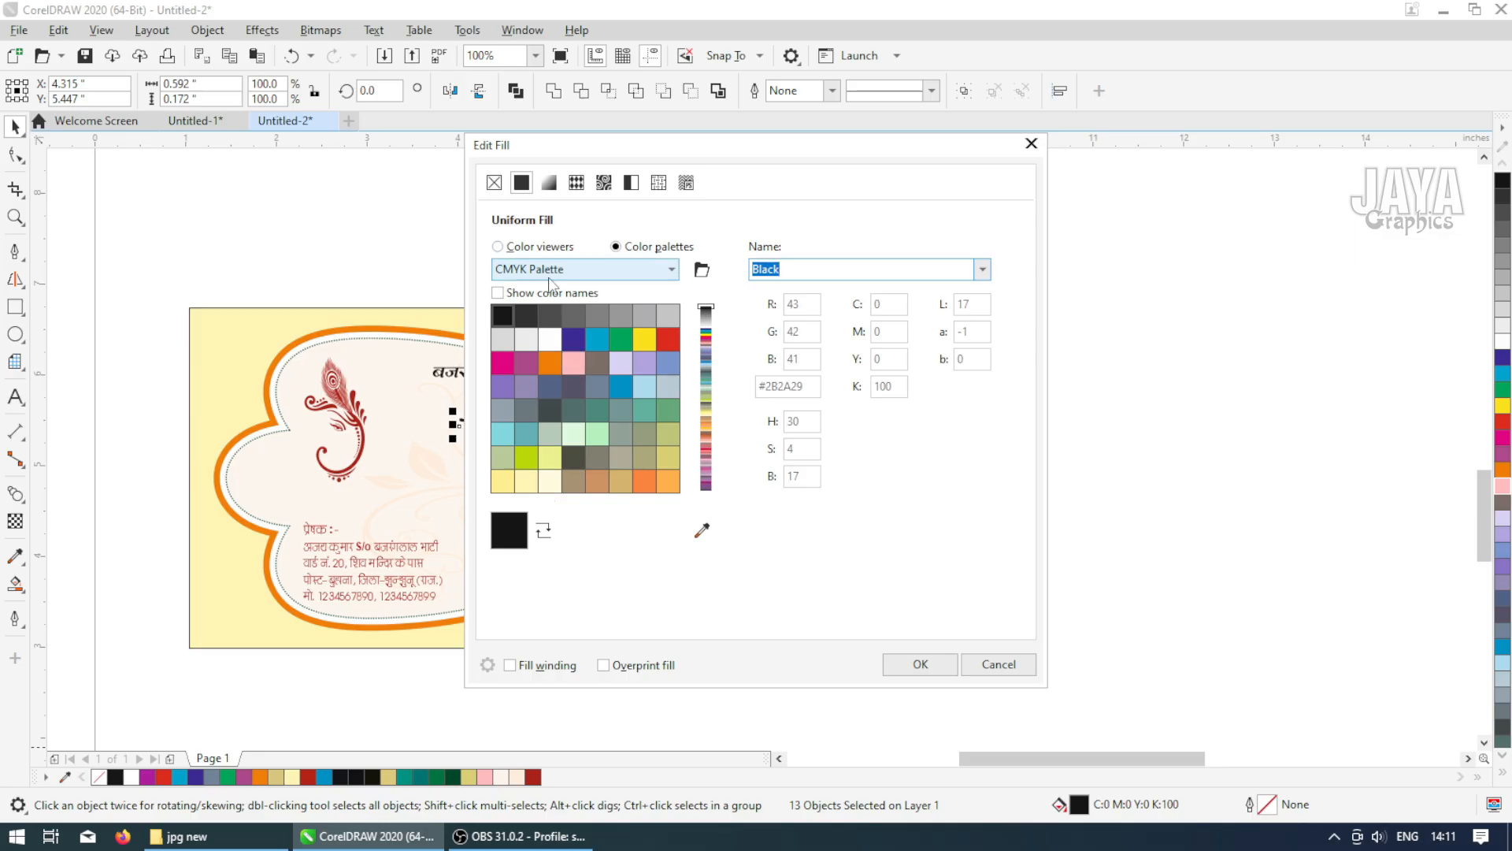
click(520, 247)
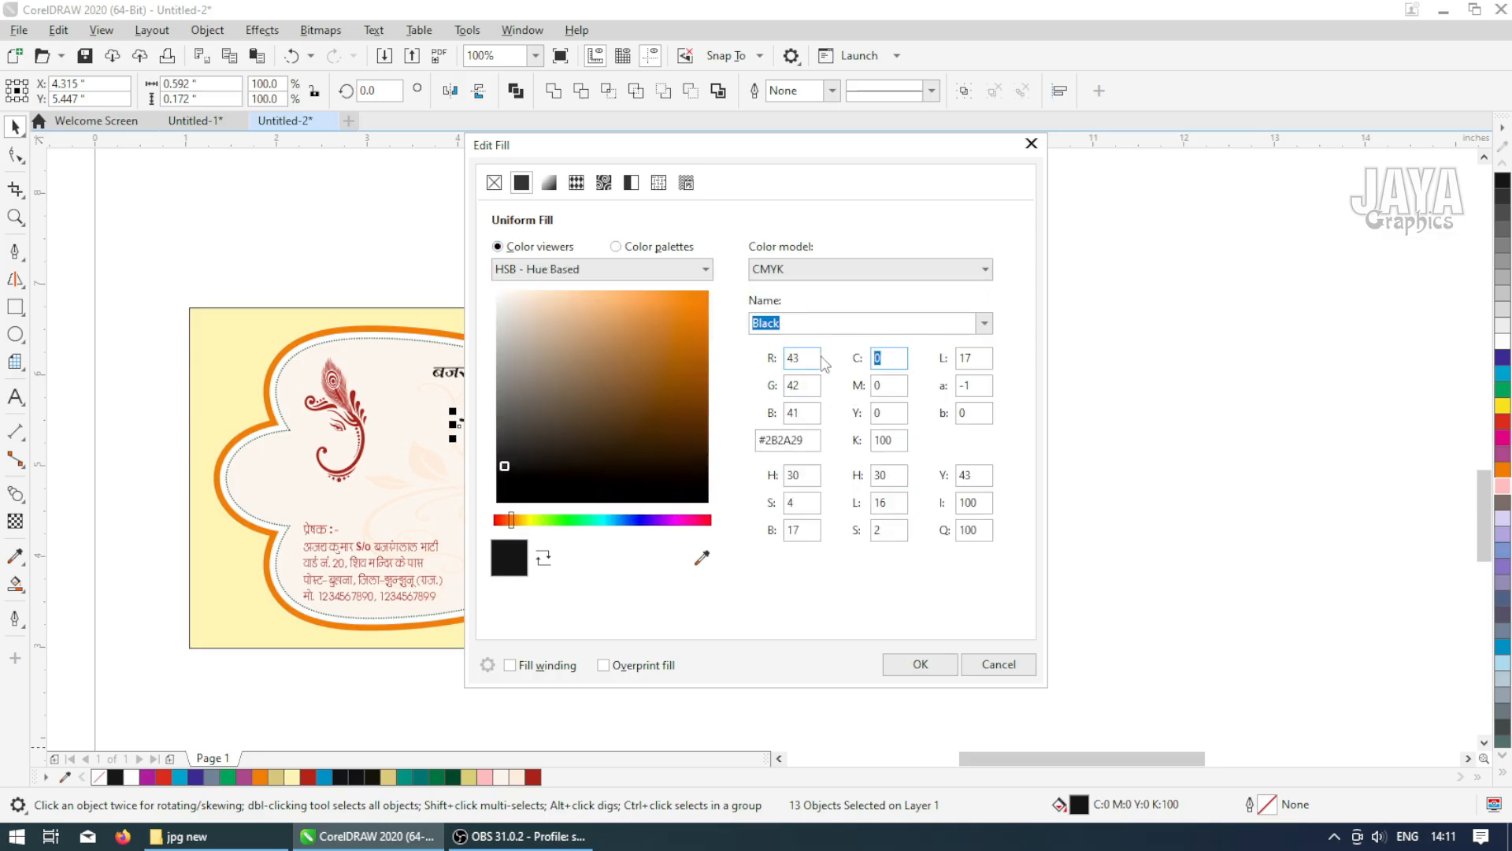
key(Tab)
text(41)
key(Tab)
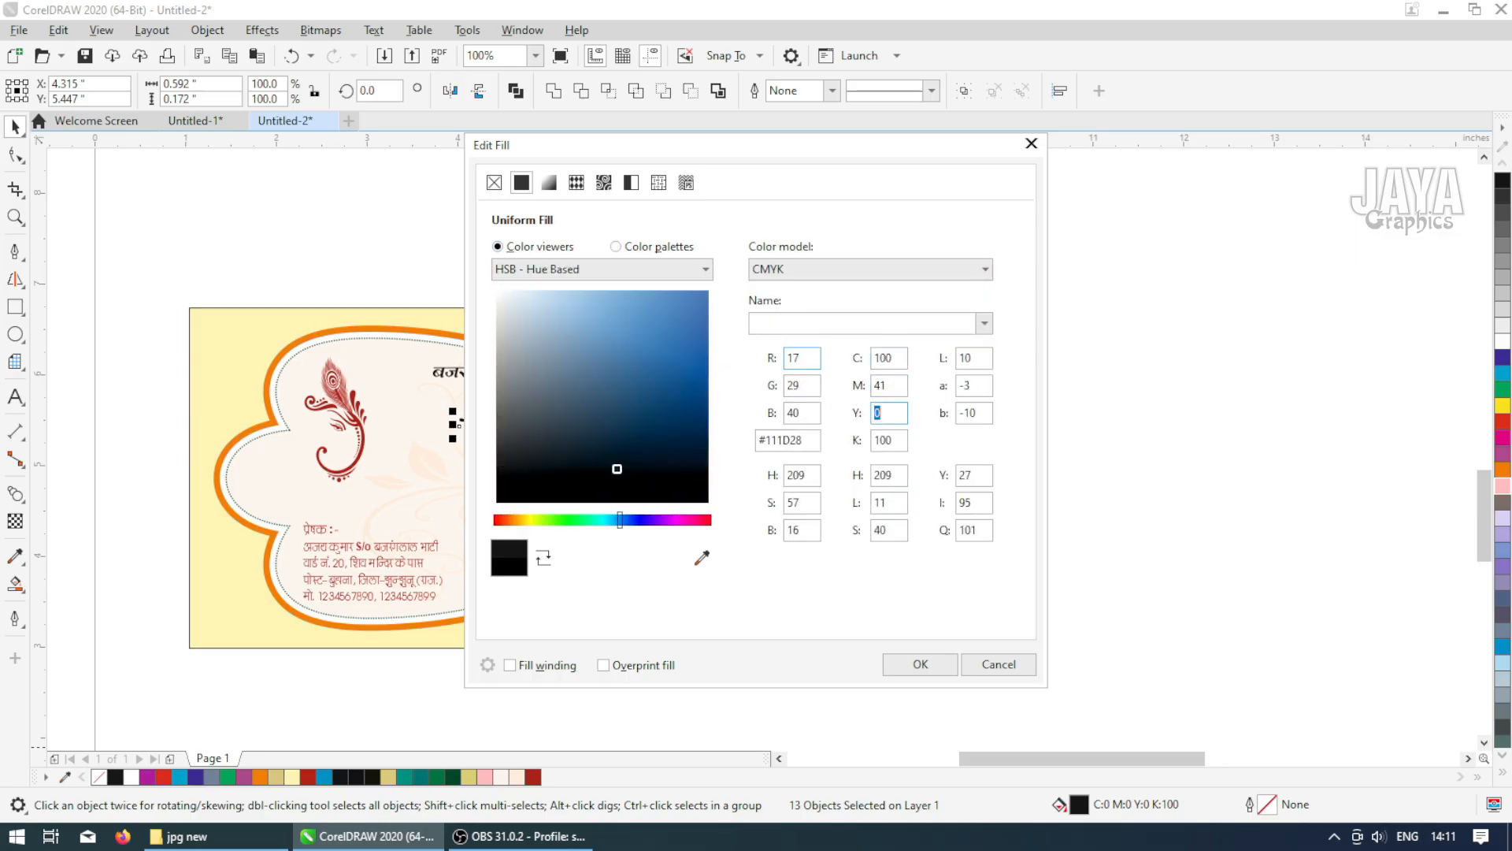
text(100)
key(Tab)
text(49)
key(Return)
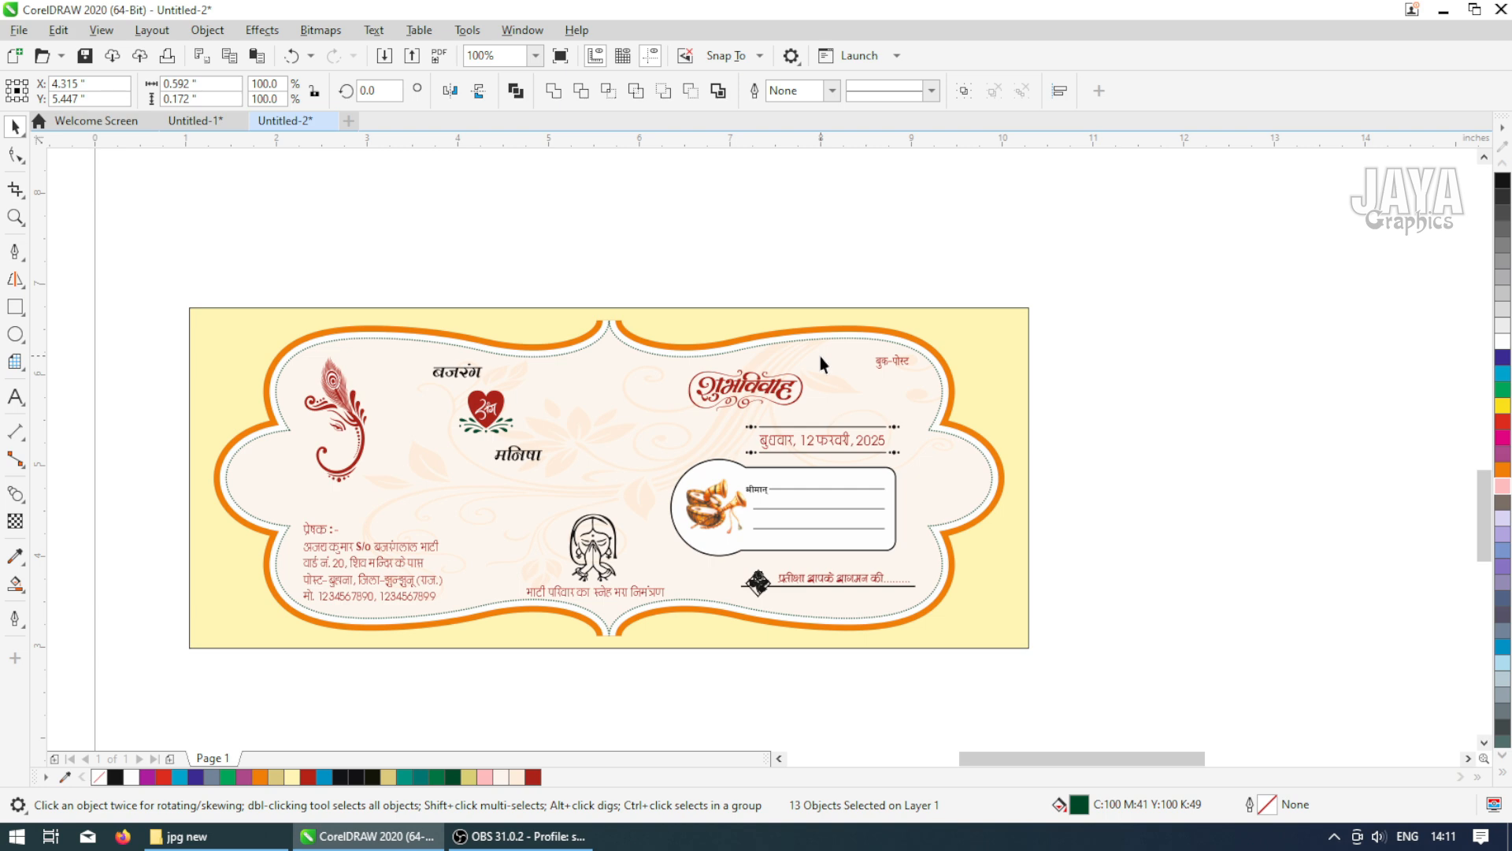
key(Escape)
Color the 'मनिषा' name text dark blue
scroll(472, 437, up, 2)
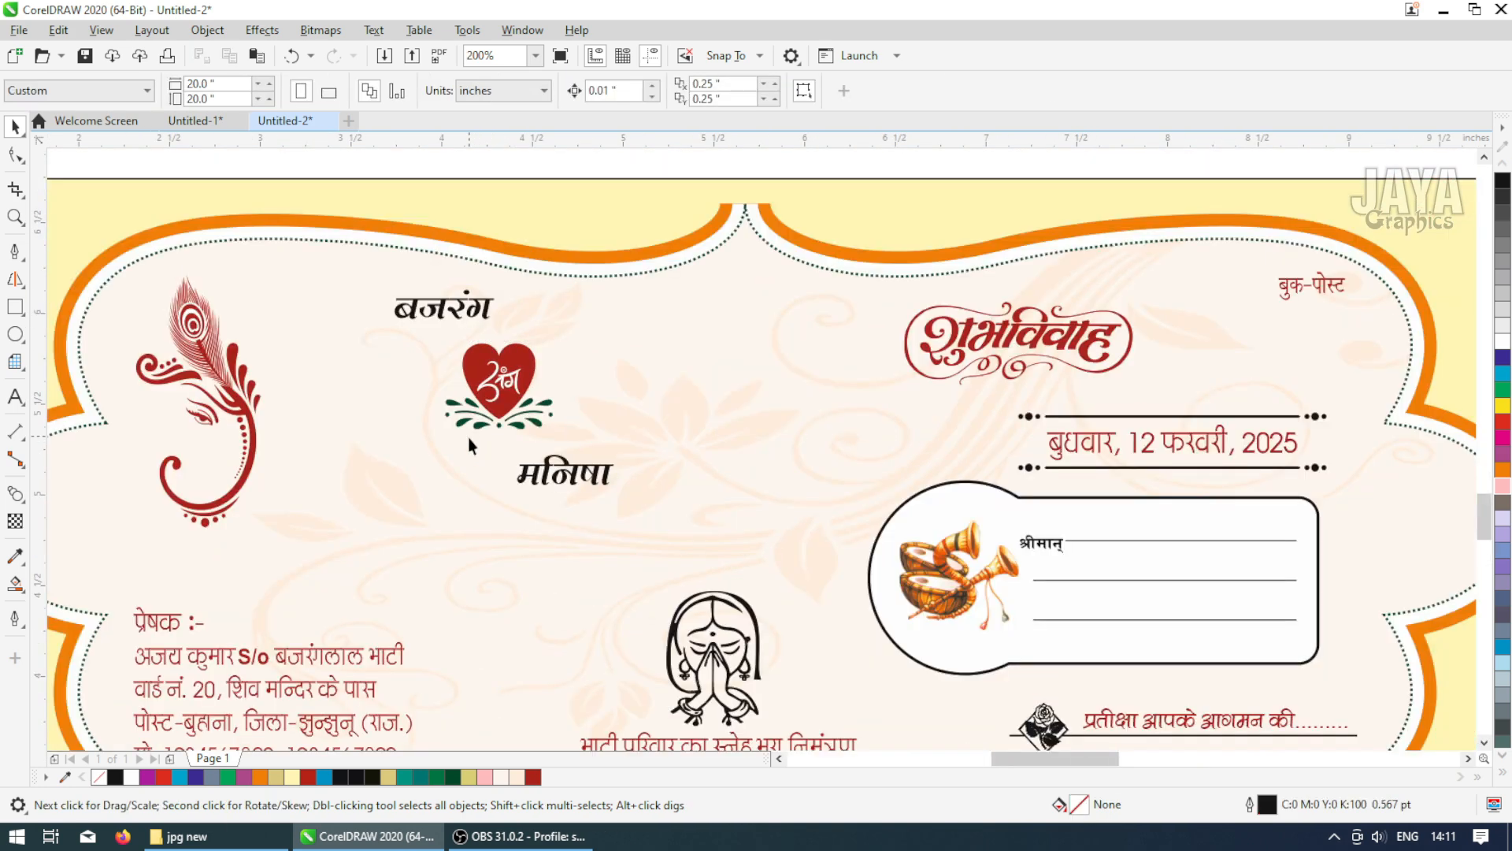
click(534, 485)
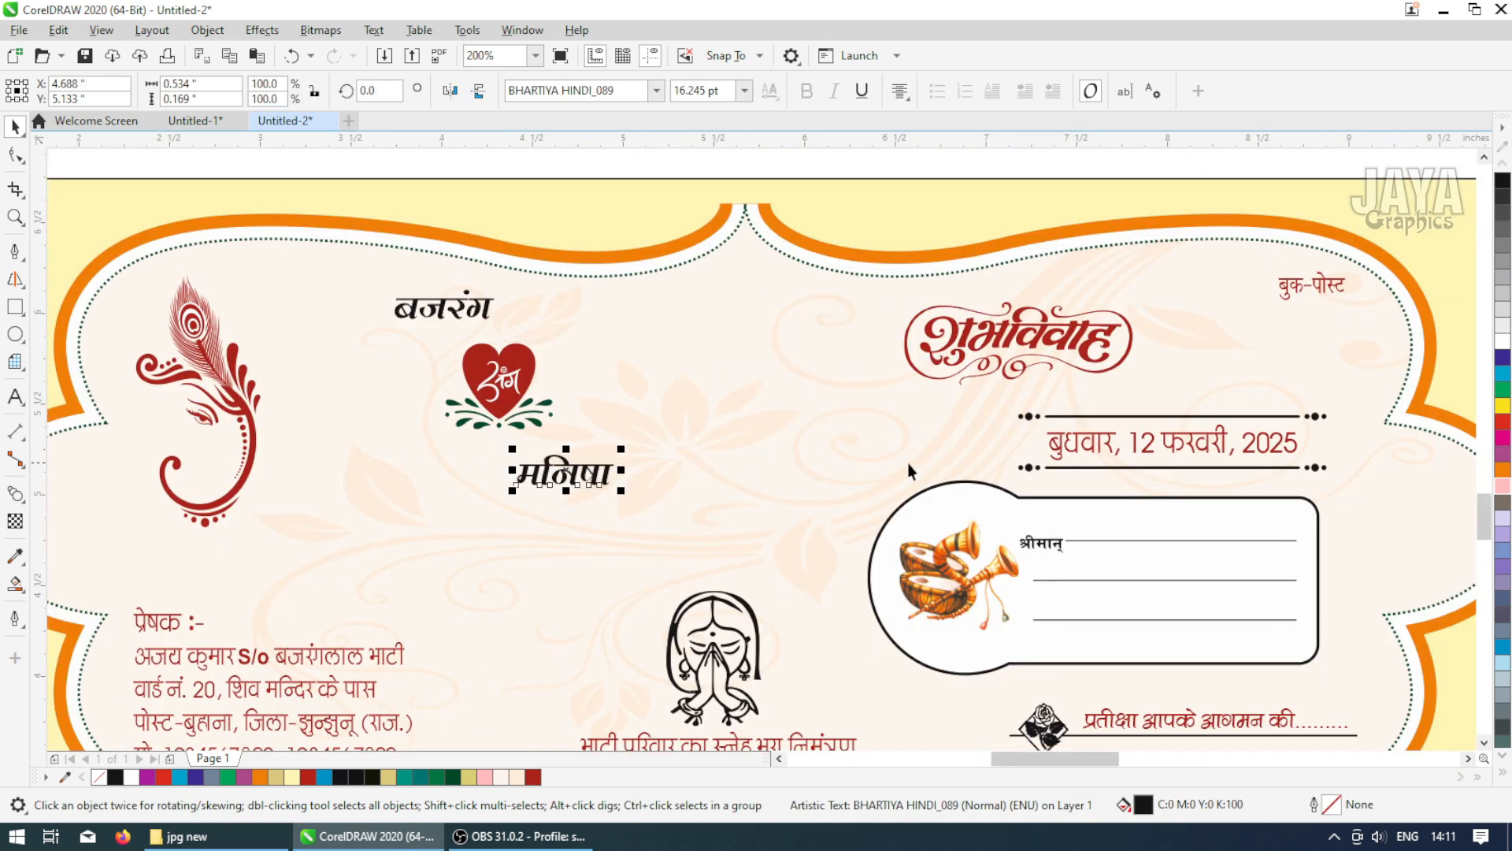
click(1503, 356)
click(1446, 361)
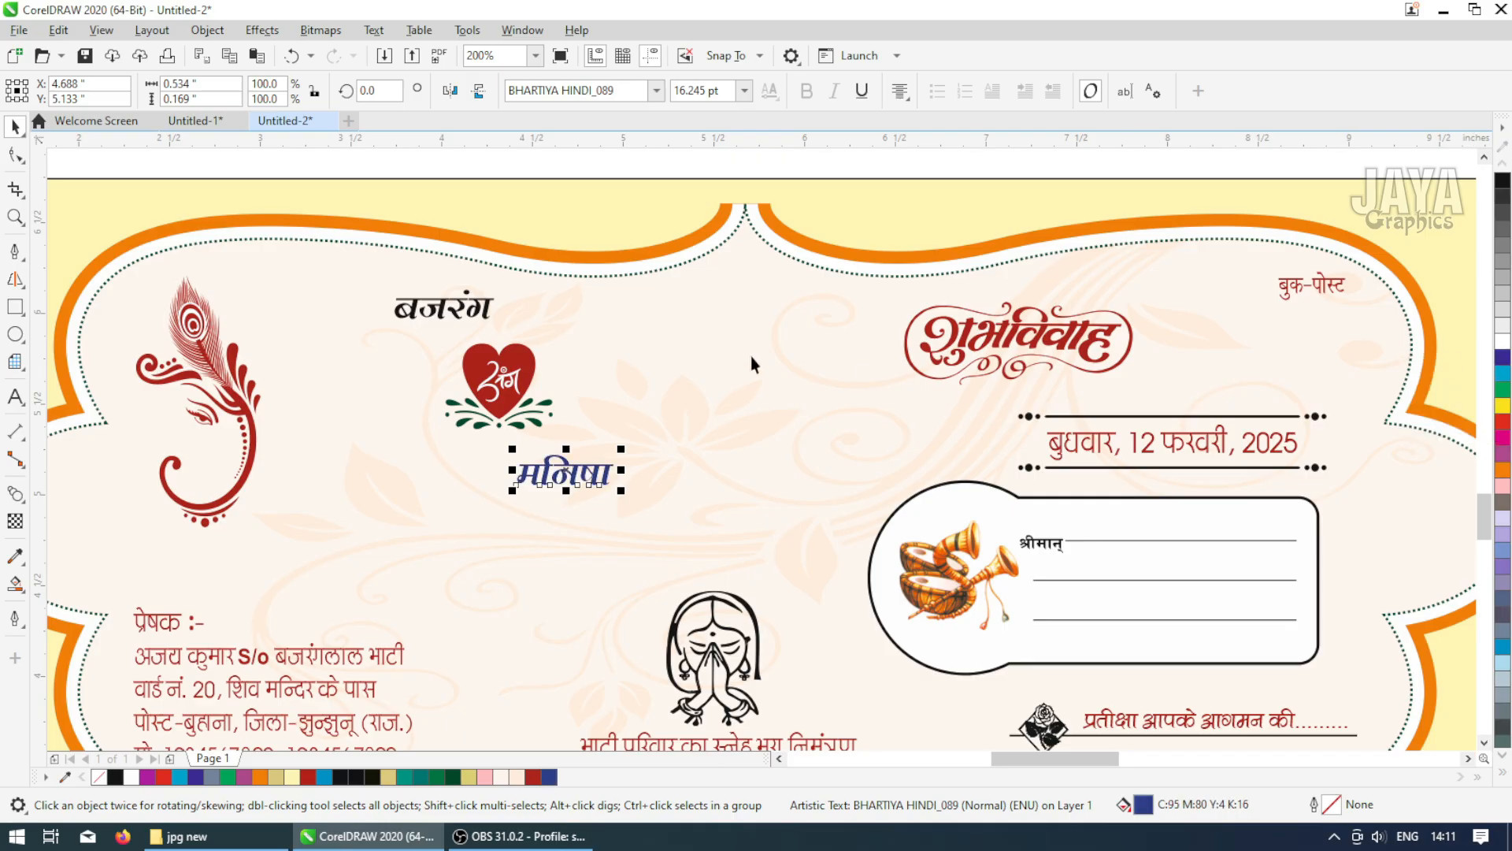
Sample the blue from 'मनिषा' and apply it to the upper divider line above the date and its left dots
click(15, 556)
scroll(499, 508, up, 3)
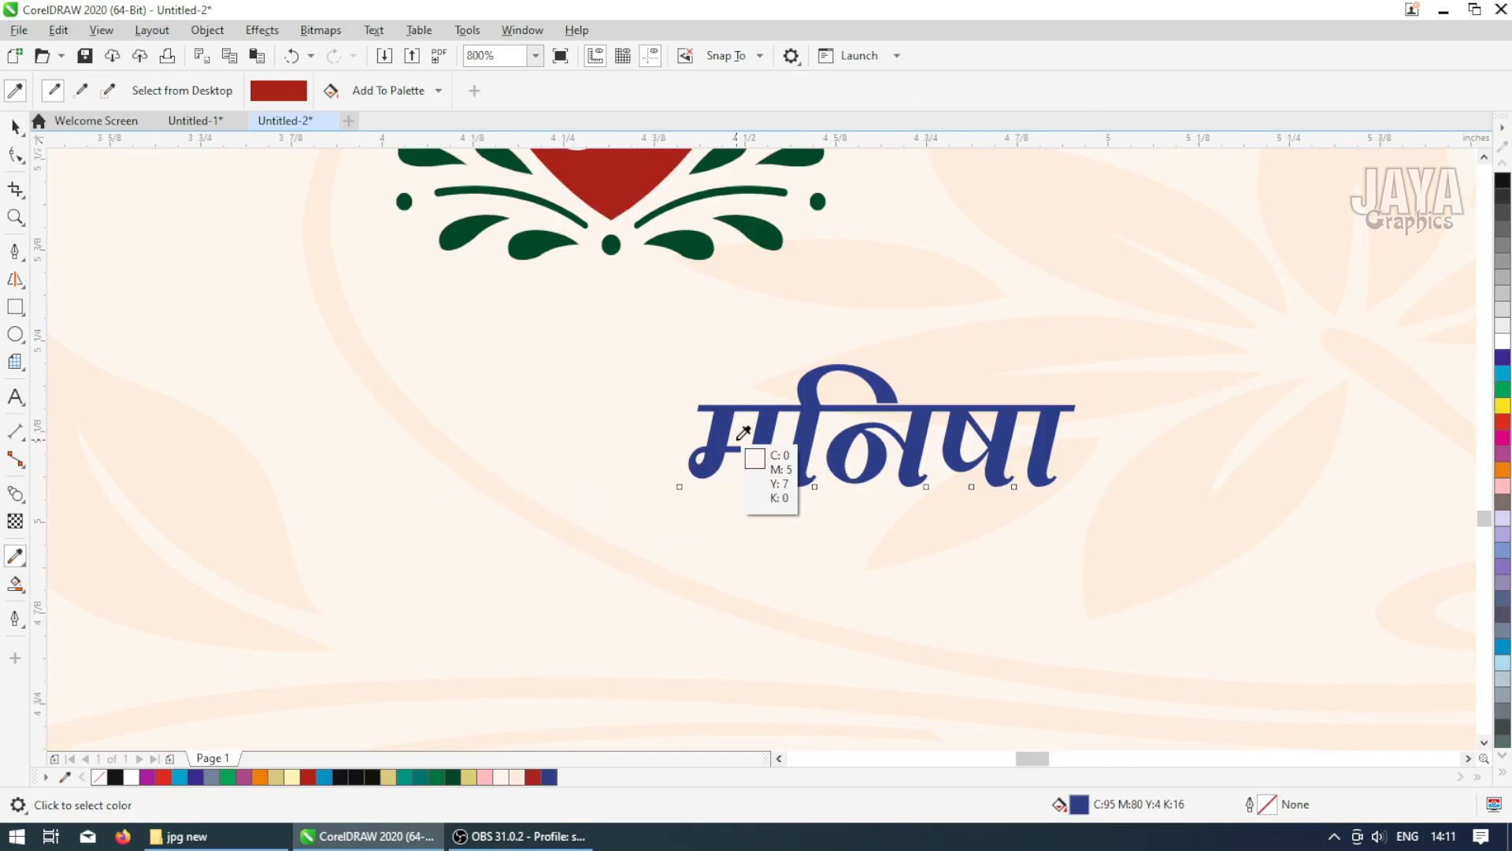
scroll(709, 425, down, 3)
scroll(698, 391, up, 2)
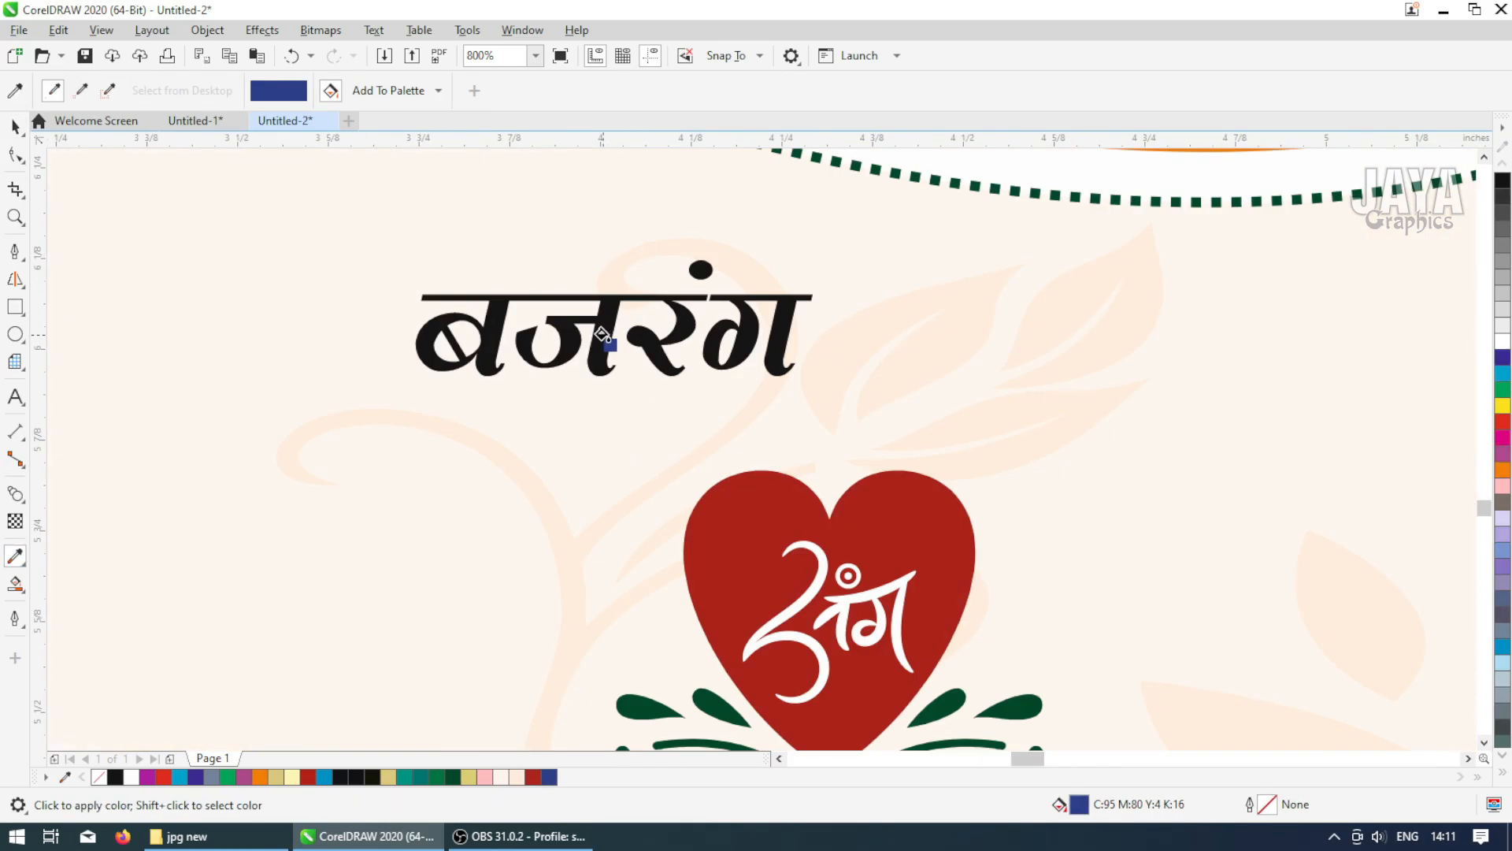
scroll(601, 338, down, 4)
scroll(716, 527, up, 2)
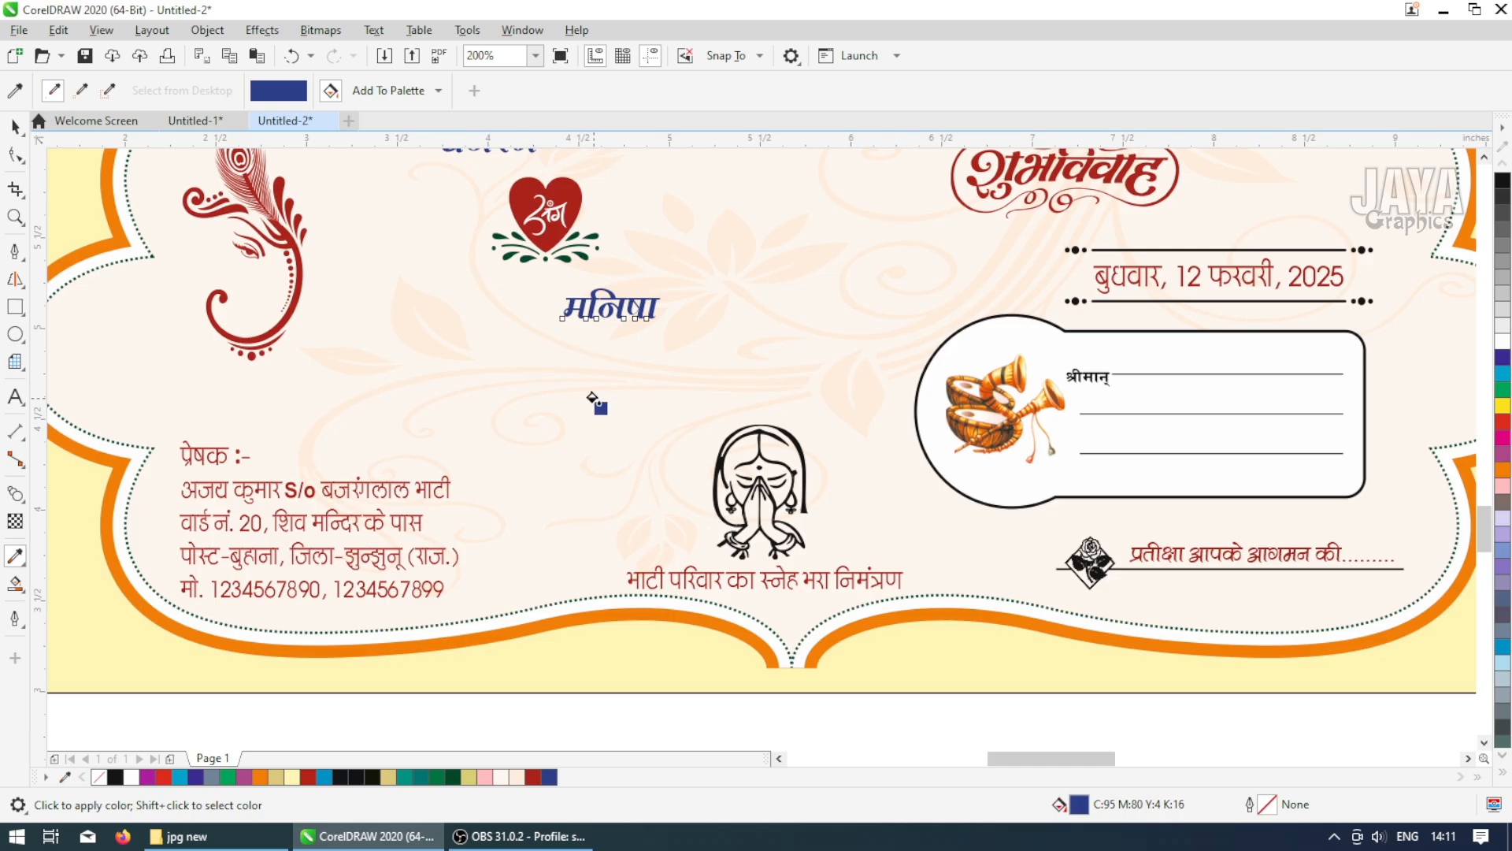
scroll(1259, 270, up, 3)
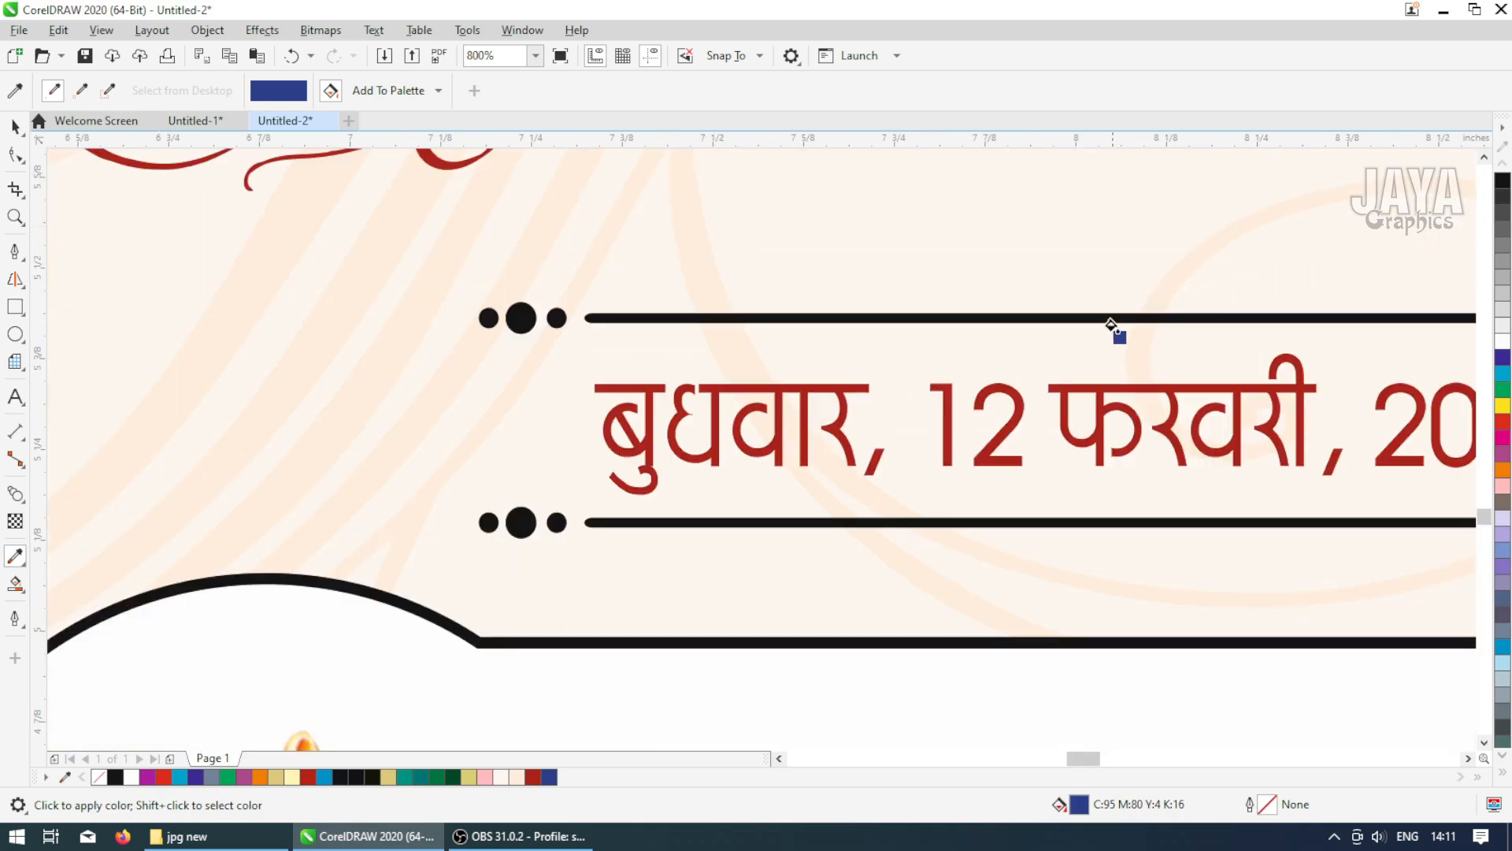
click(1055, 319)
scroll(520, 316, up, 3)
click(429, 311)
click(534, 311)
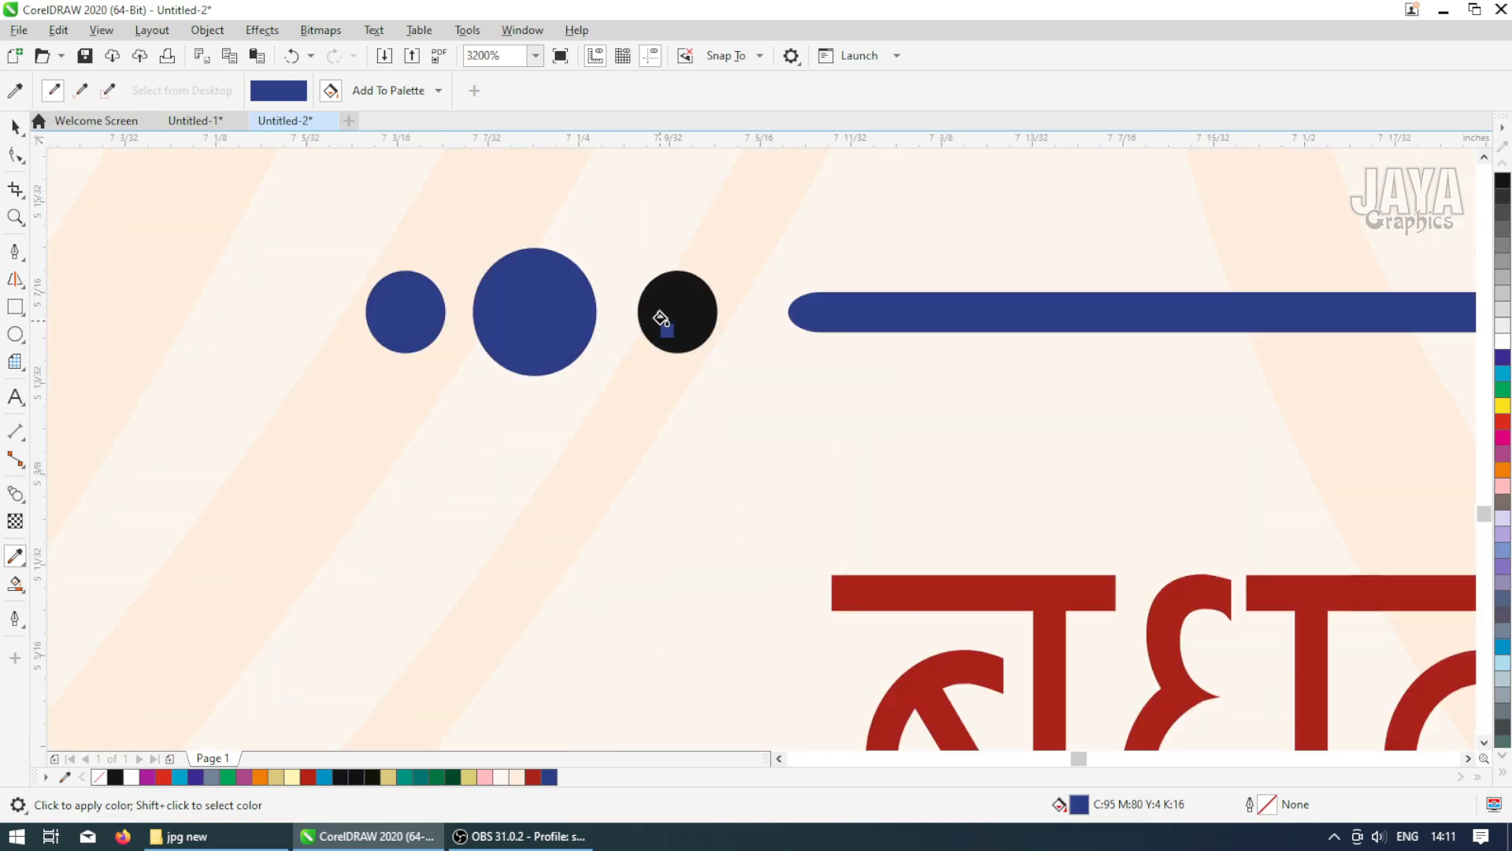
click(666, 319)
Apply the sampled blue to the lower divider line and the dots at the right ends of both divider lines
scroll(667, 406, down, 4)
scroll(668, 406, up, 3)
click(598, 394)
click(666, 398)
click(733, 395)
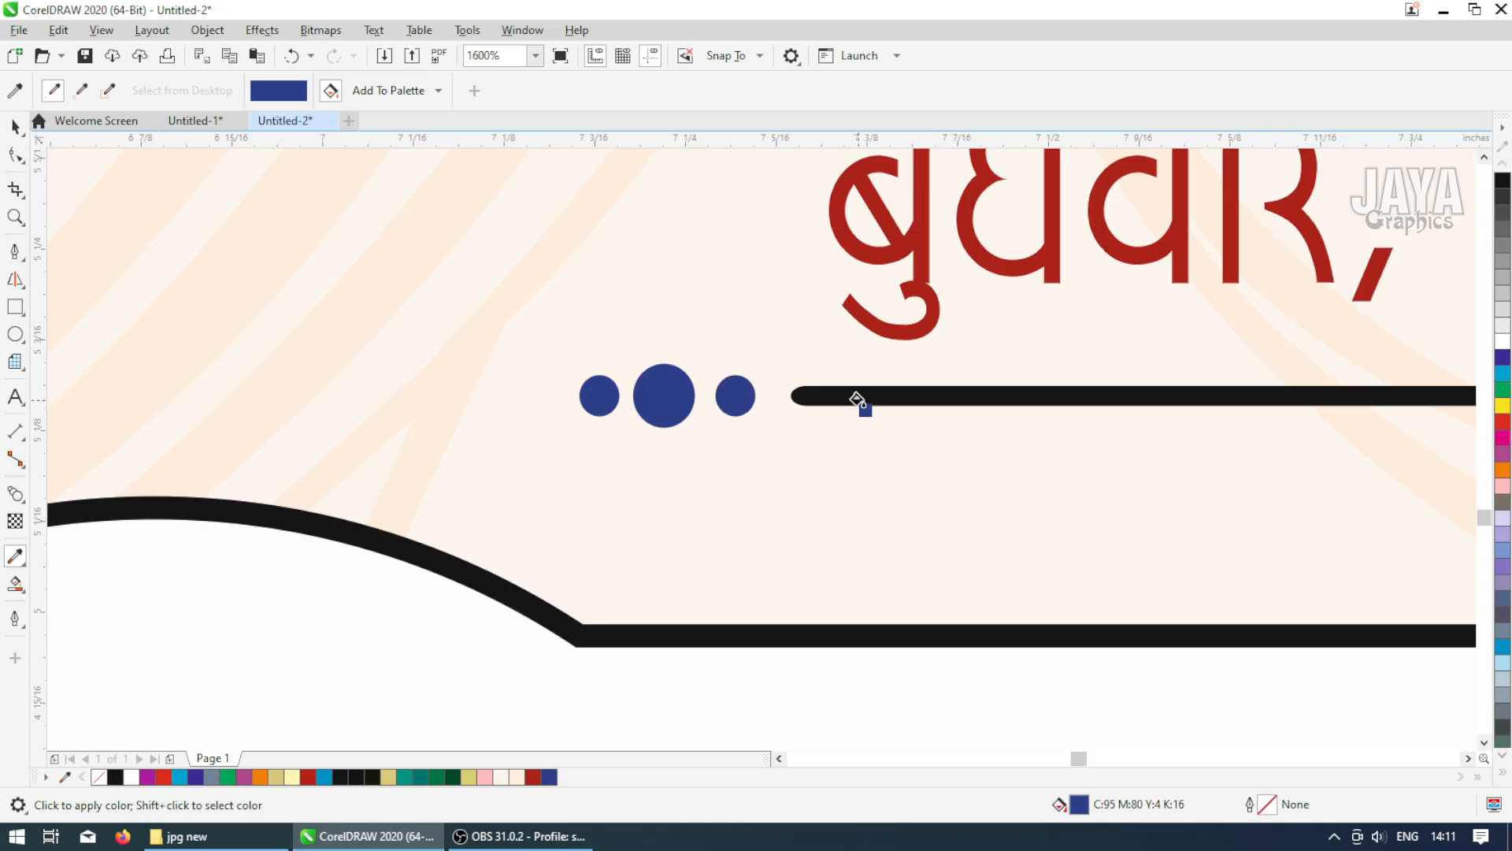
click(857, 399)
scroll(870, 406, down, 3)
scroll(1401, 297, up, 3)
click(1376, 318)
click(1307, 319)
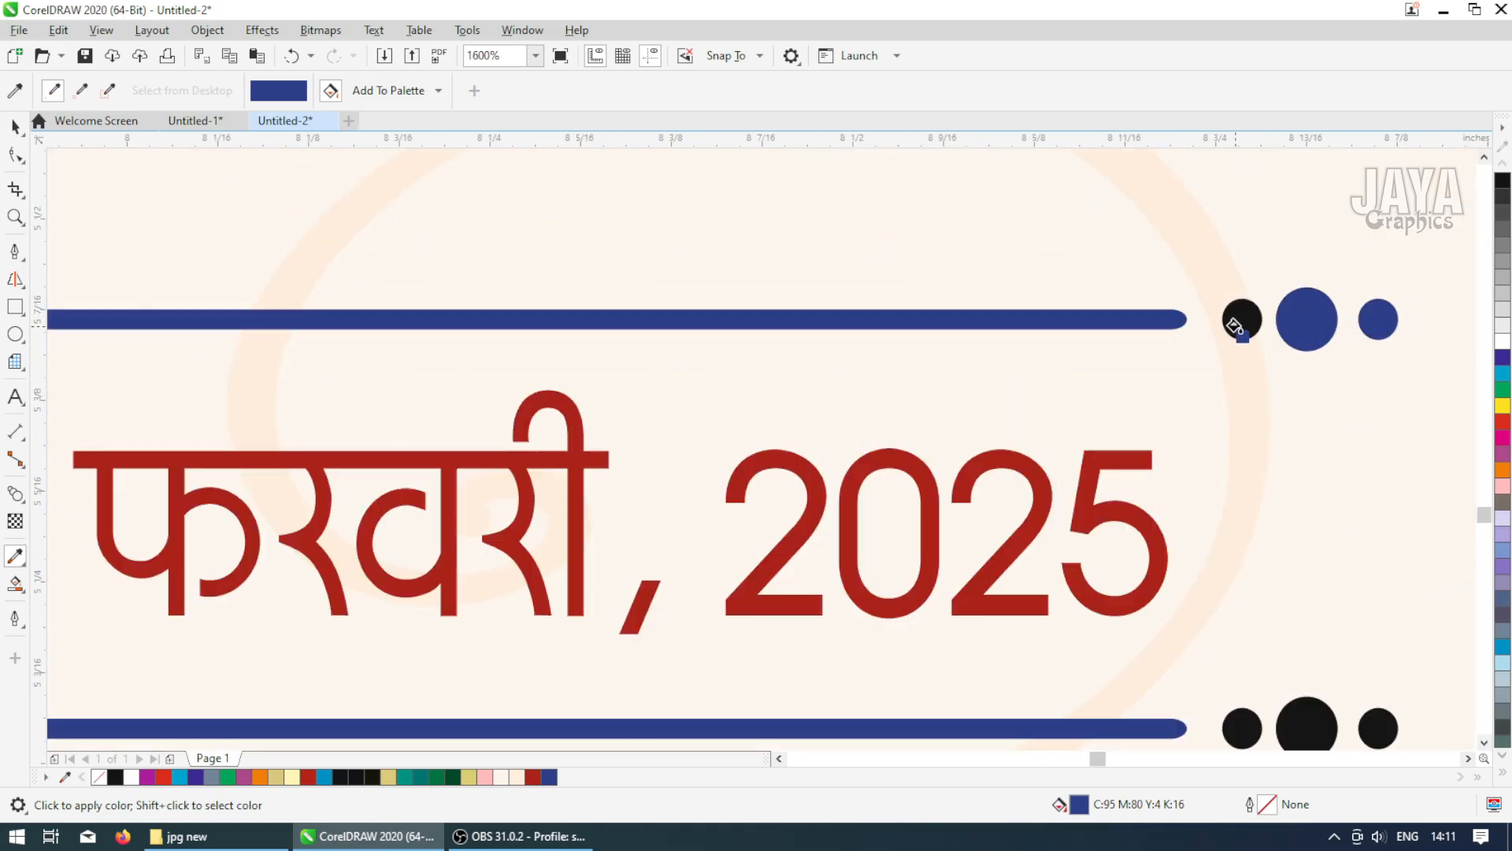
click(1242, 319)
click(1242, 728)
click(1307, 725)
click(1378, 728)
scroll(1375, 728, down, 3)
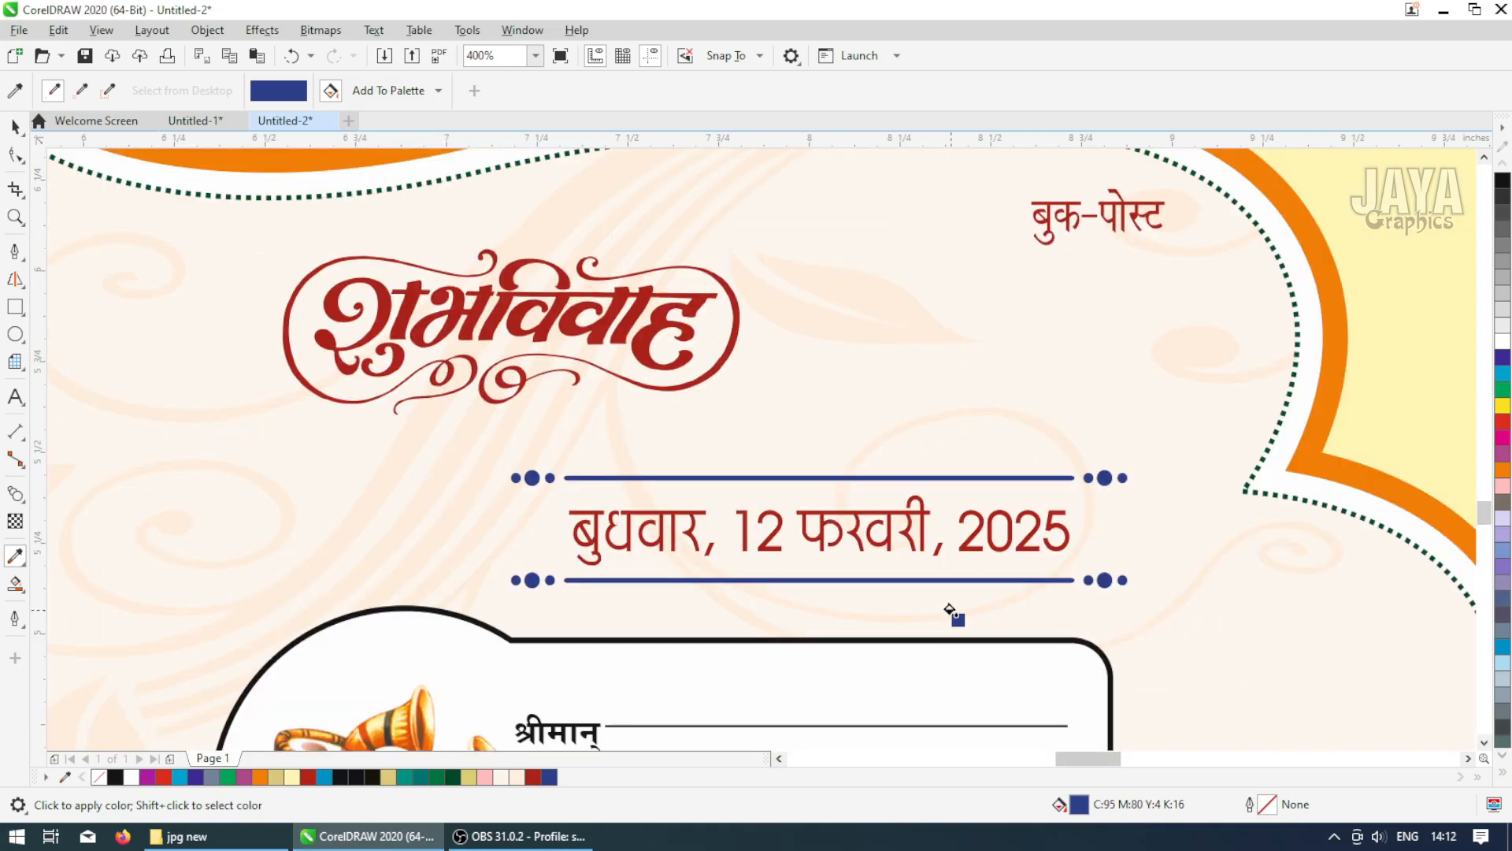
Apply the sampled blue to the outline of the address box with the musical instruments
scroll(739, 619, up, 3)
click(796, 612)
scroll(797, 611, down, 3)
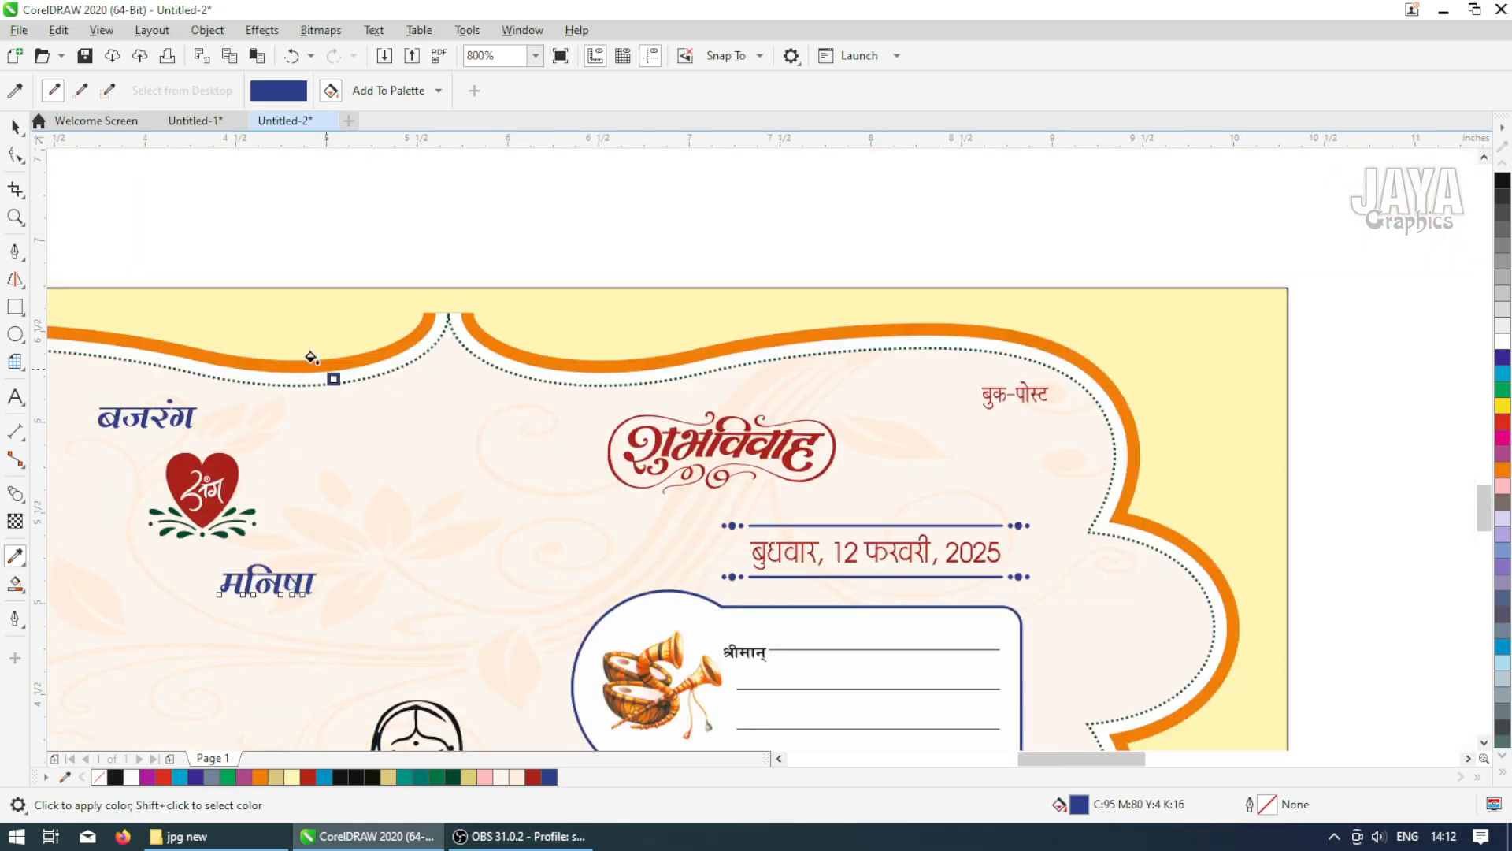
Sample the red from the heart emblem and apply it to the address lines inside the box
click(16, 125)
click(15, 555)
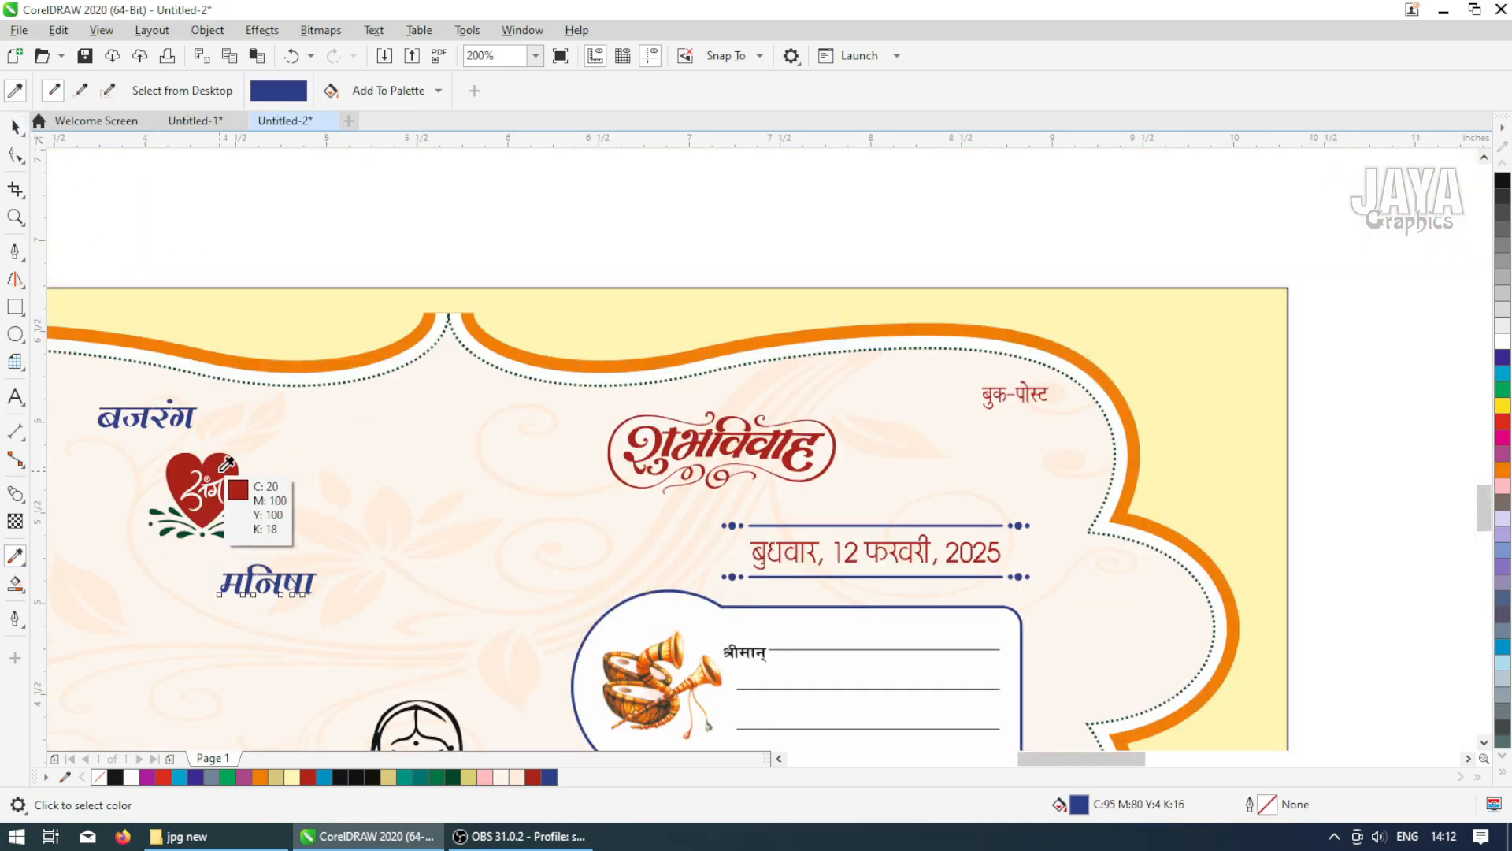
click(201, 489)
scroll(748, 654, up, 2)
click(684, 587)
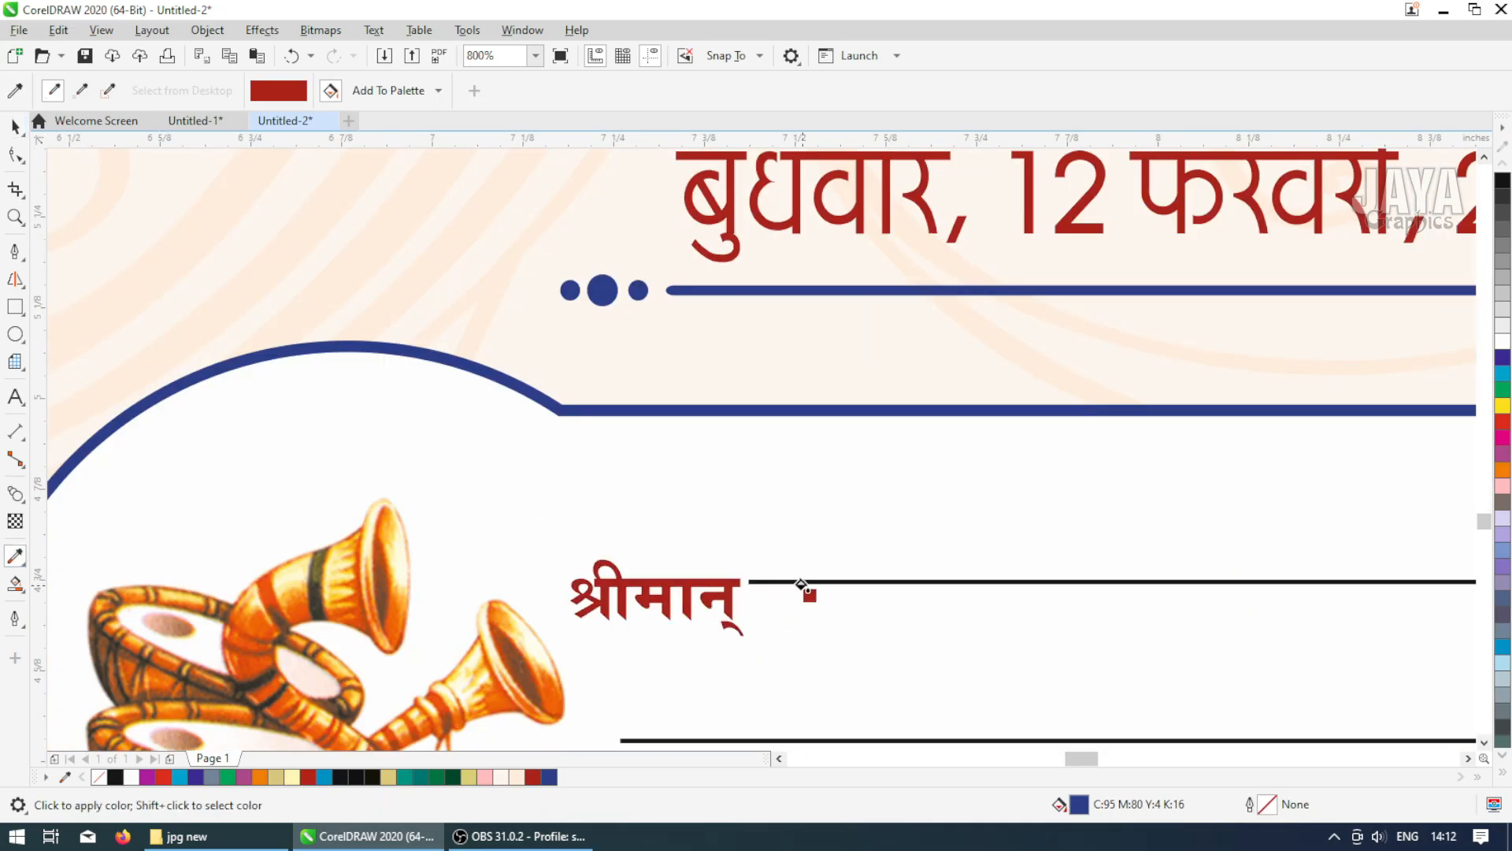
click(805, 581)
scroll(805, 587, down, 1)
scroll(841, 661, up, 1)
click(846, 579)
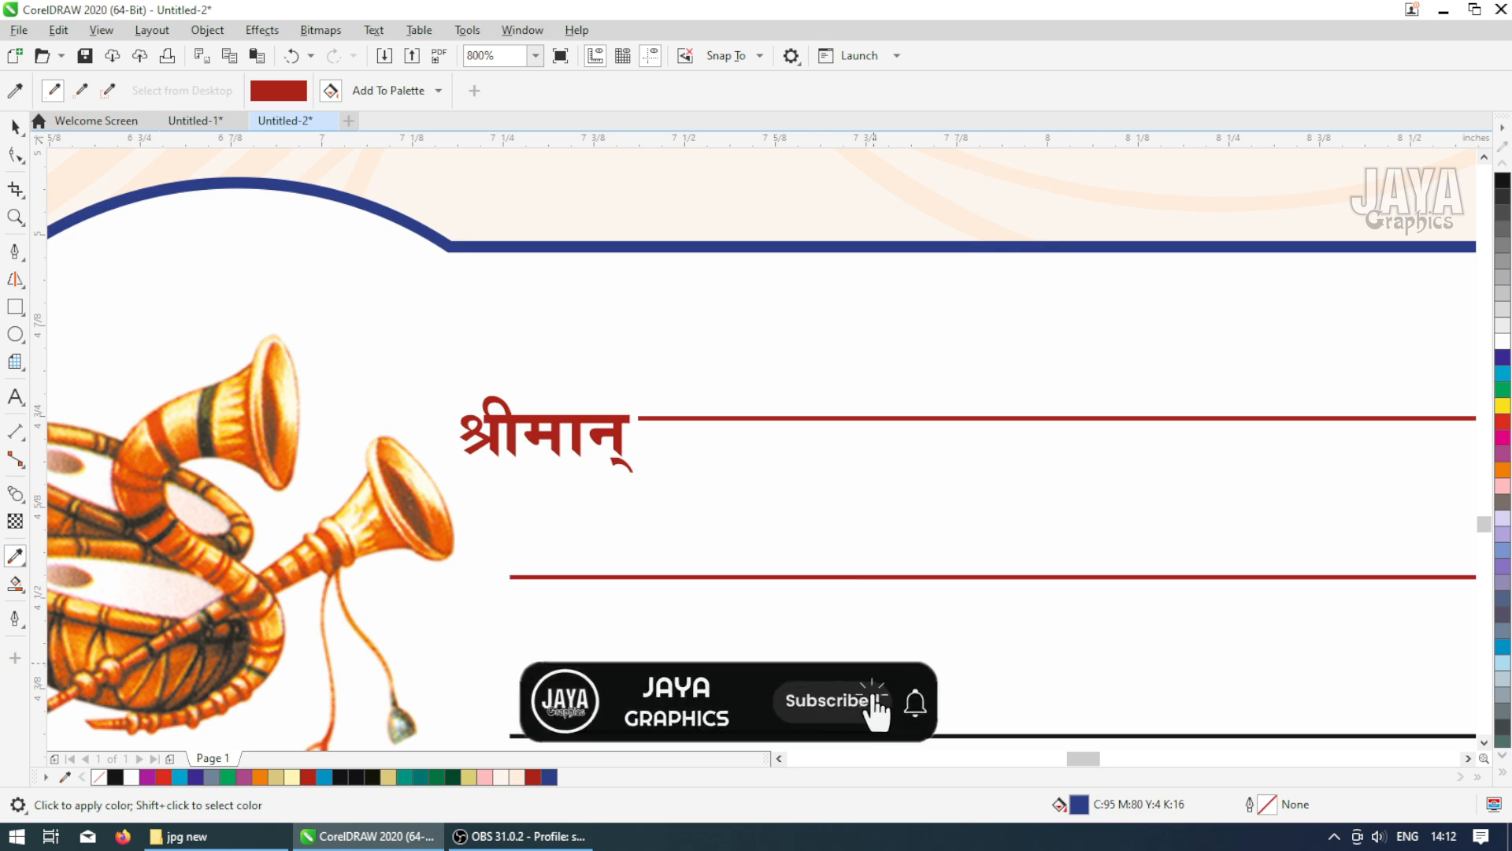
scroll(846, 581, down, 2)
scroll(880, 639, down, 2)
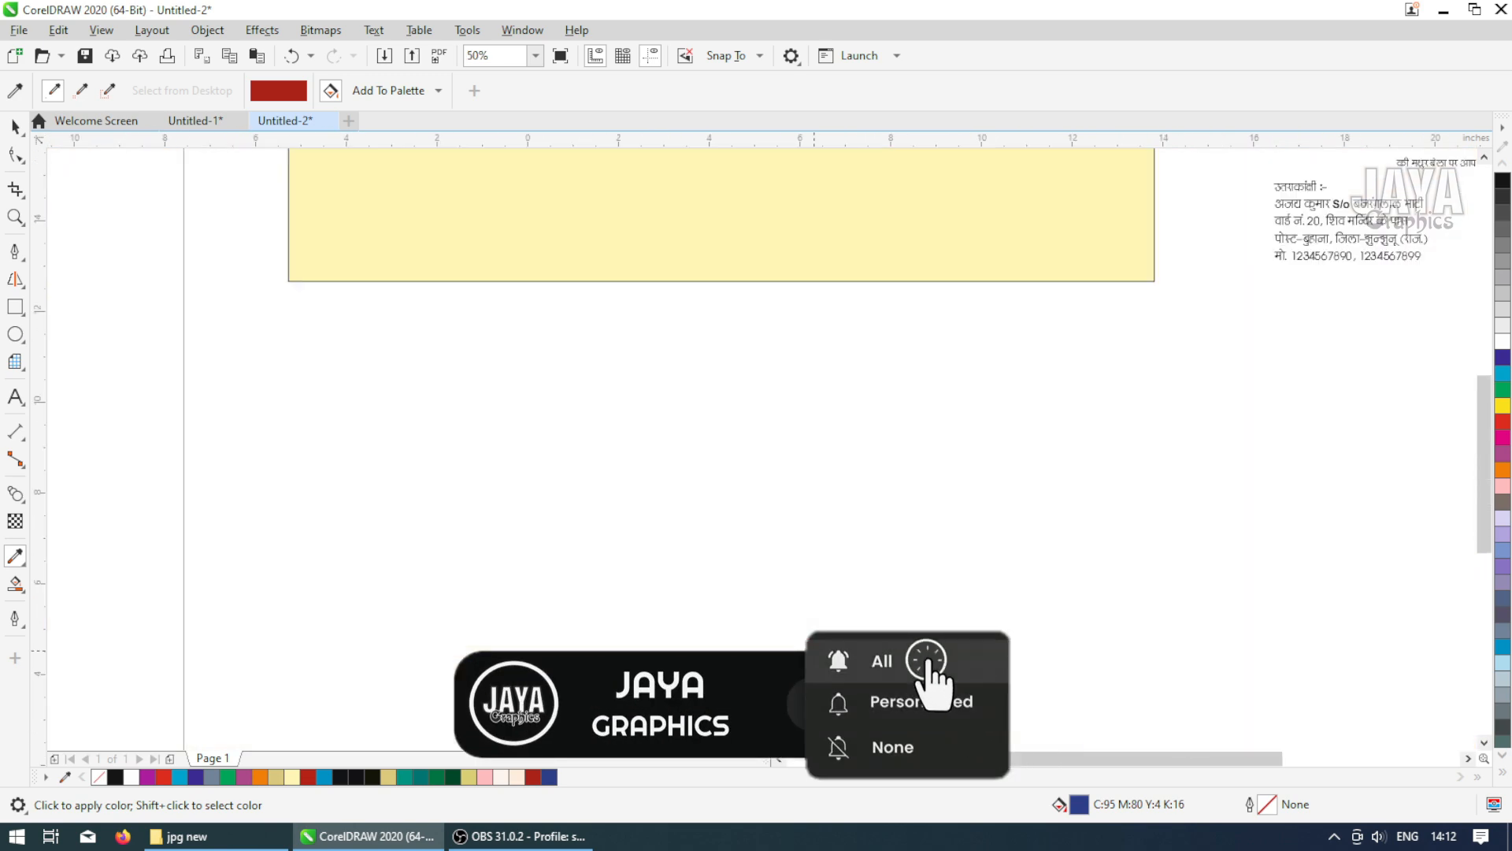
Select the praying woman illustration and color it dark blue
click(15, 127)
click(522, 517)
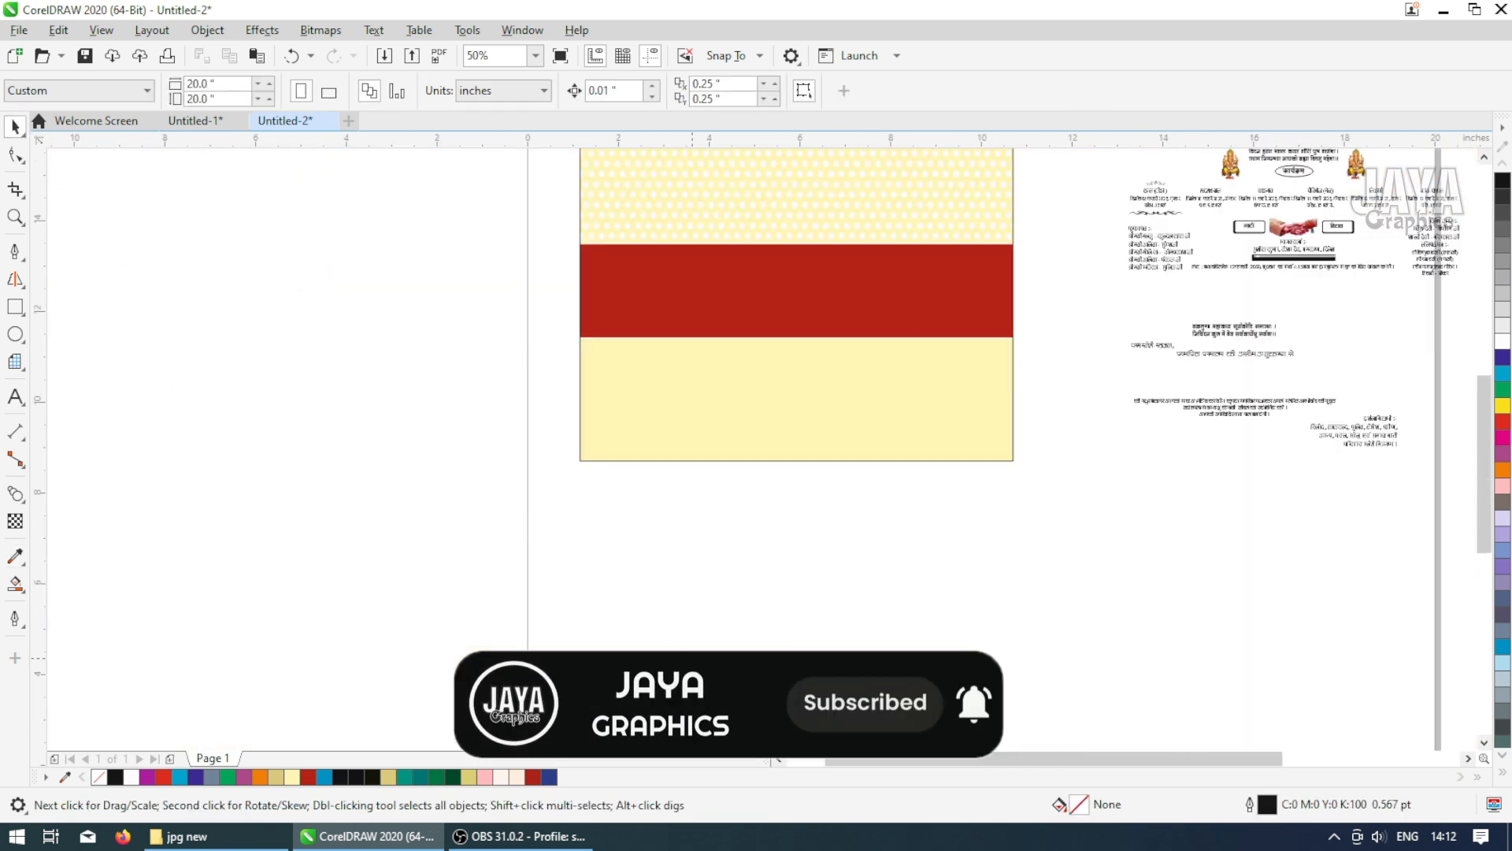
key(F2)
drag(653, 638, 927, 758)
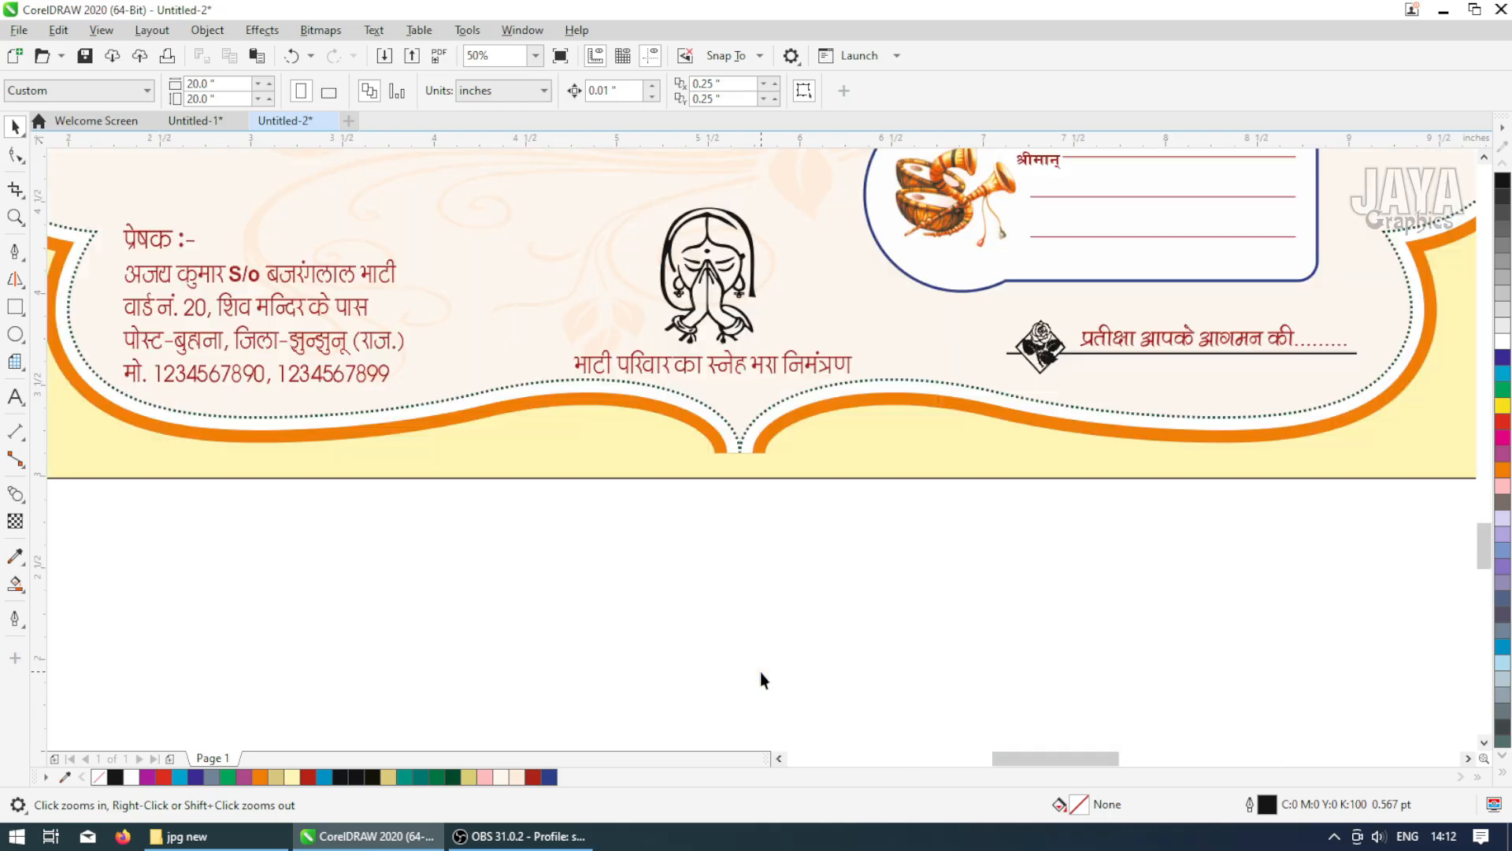
drag(594, 561, 812, 194)
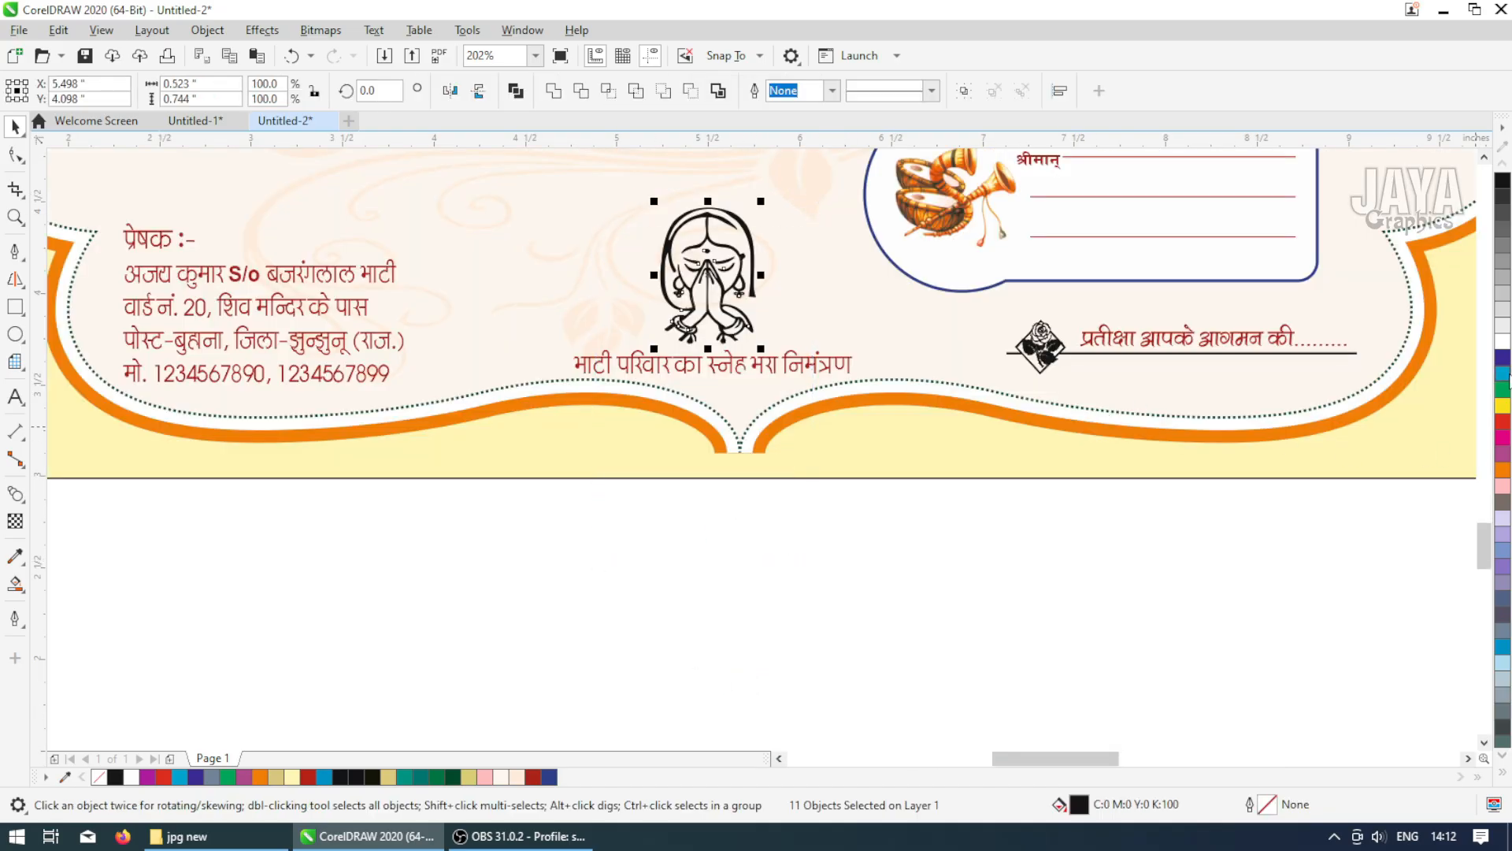
click(1502, 359)
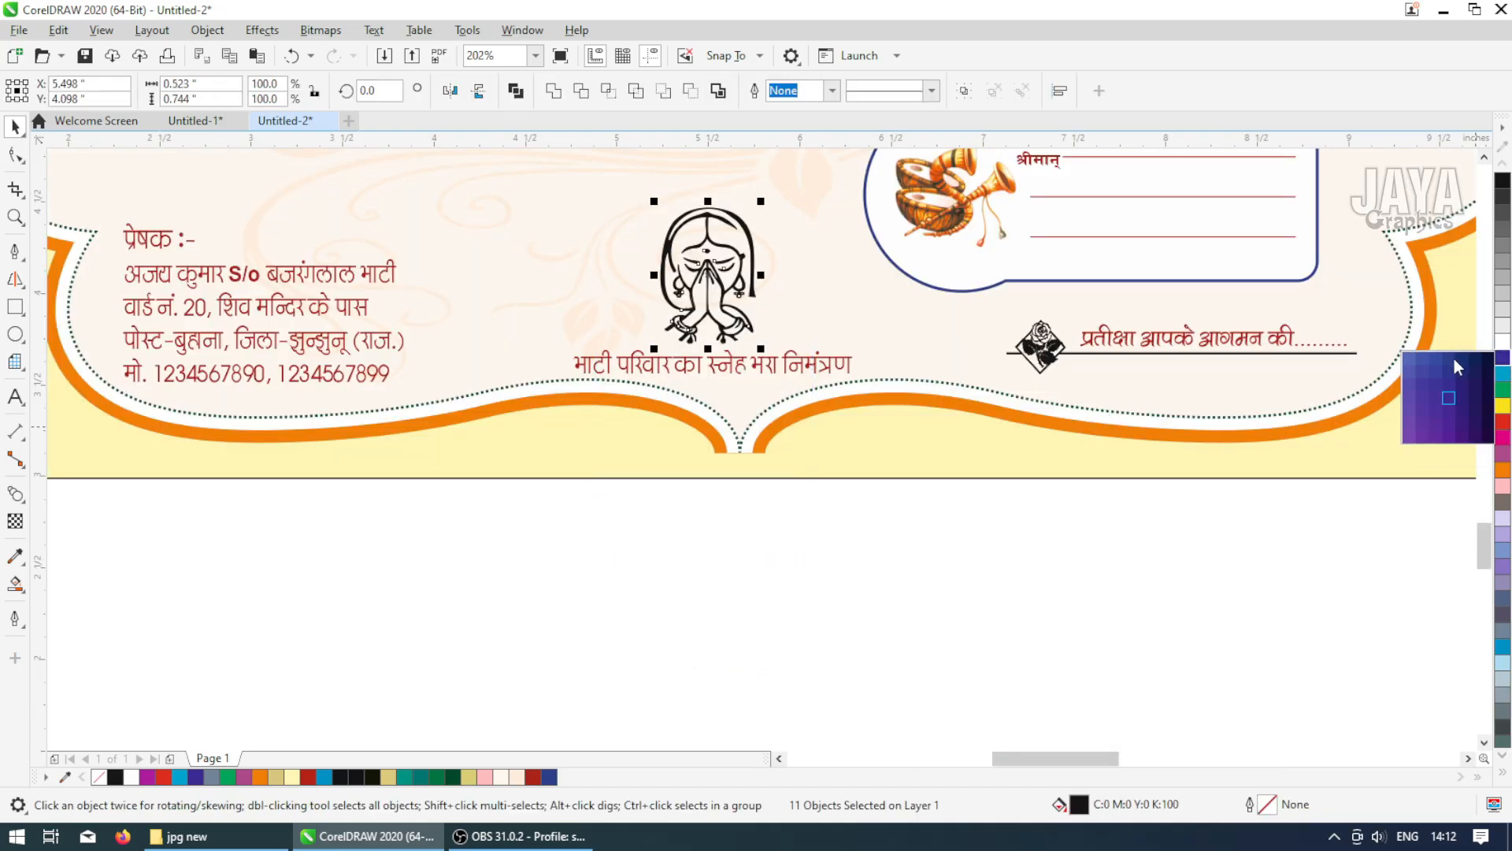
click(1454, 366)
Select the rose emblem beside 'प्रतीक्षा आपके आगमन की' and give it a magenta fill and magenta outline
drag(945, 512, 1100, 305)
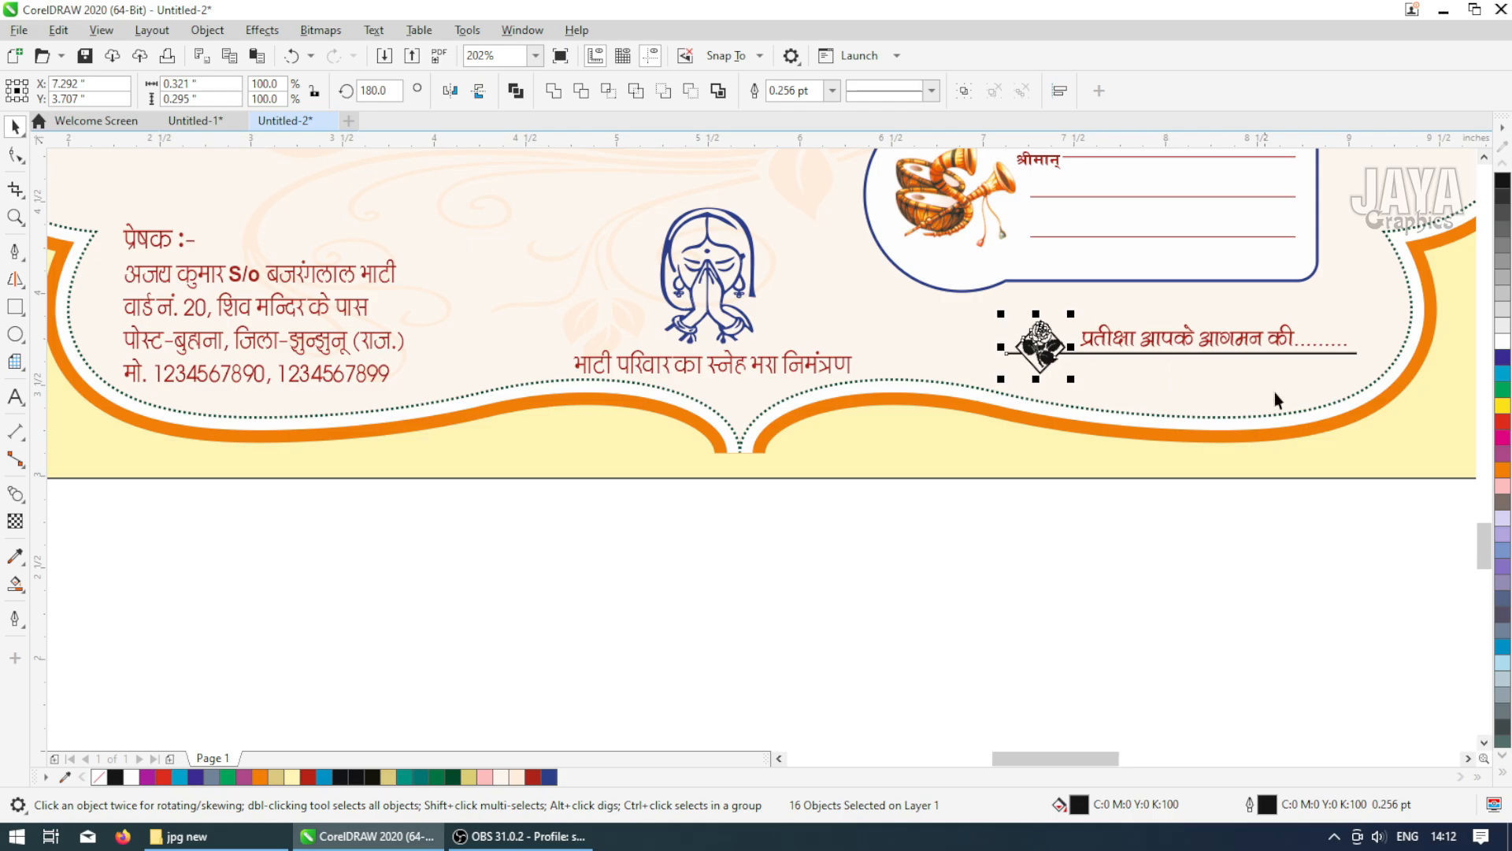
click(1502, 362)
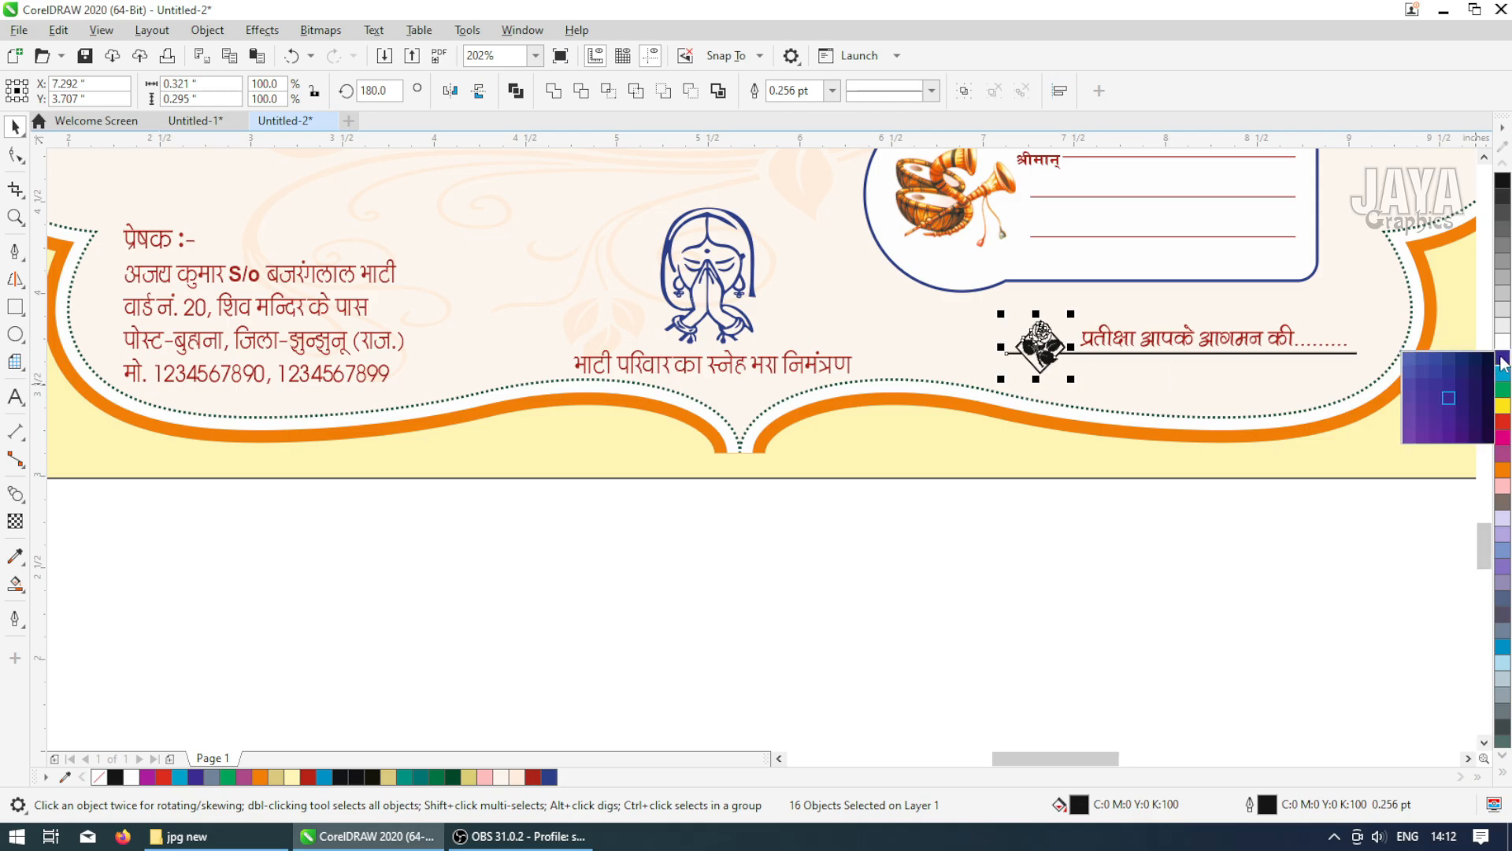
click(1449, 356)
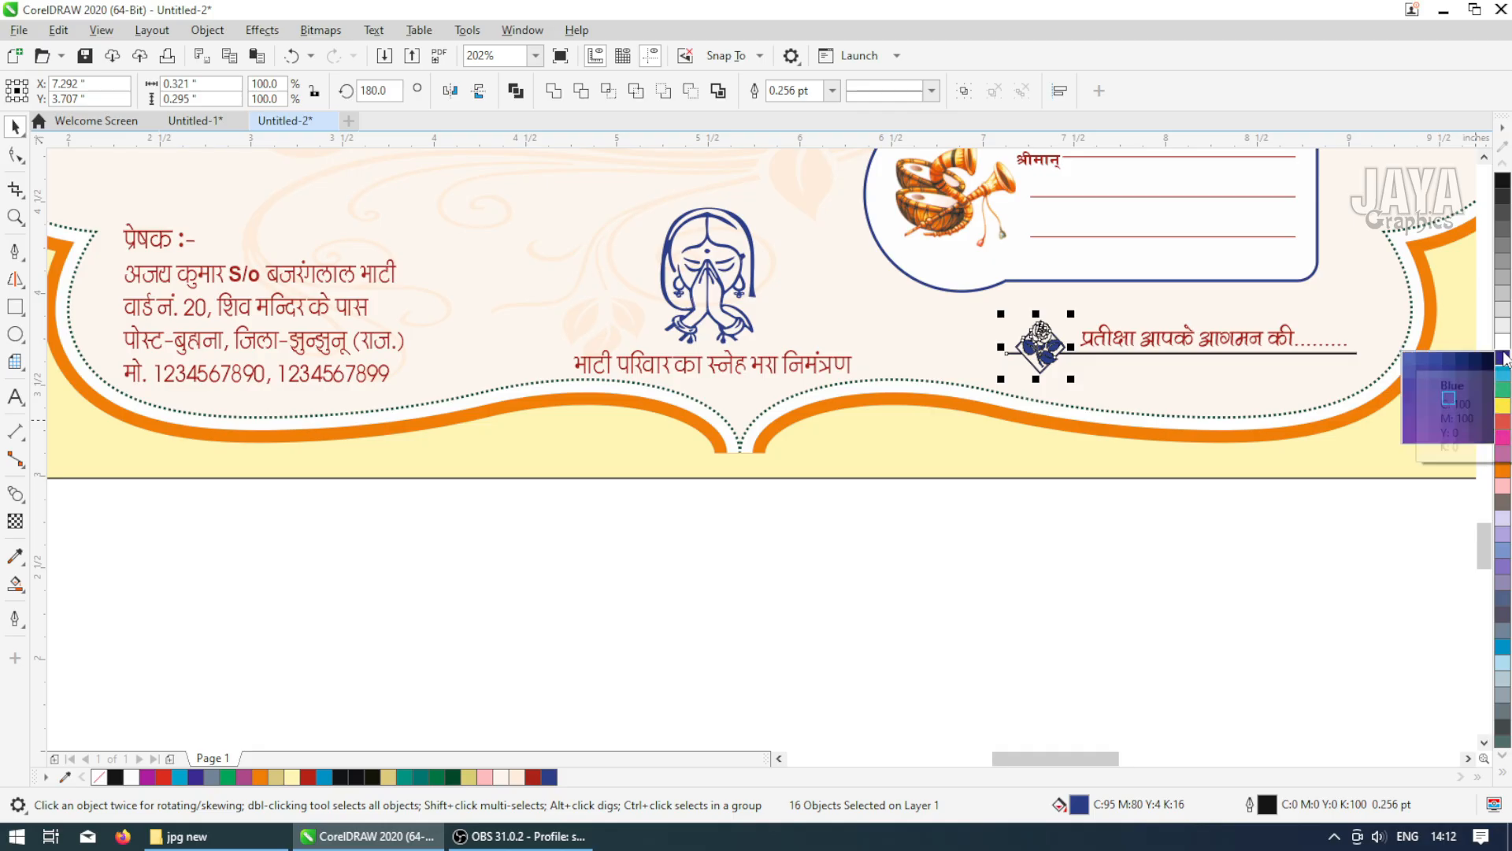
scroll(1039, 347, up, 5)
scroll(1008, 351, down, 4)
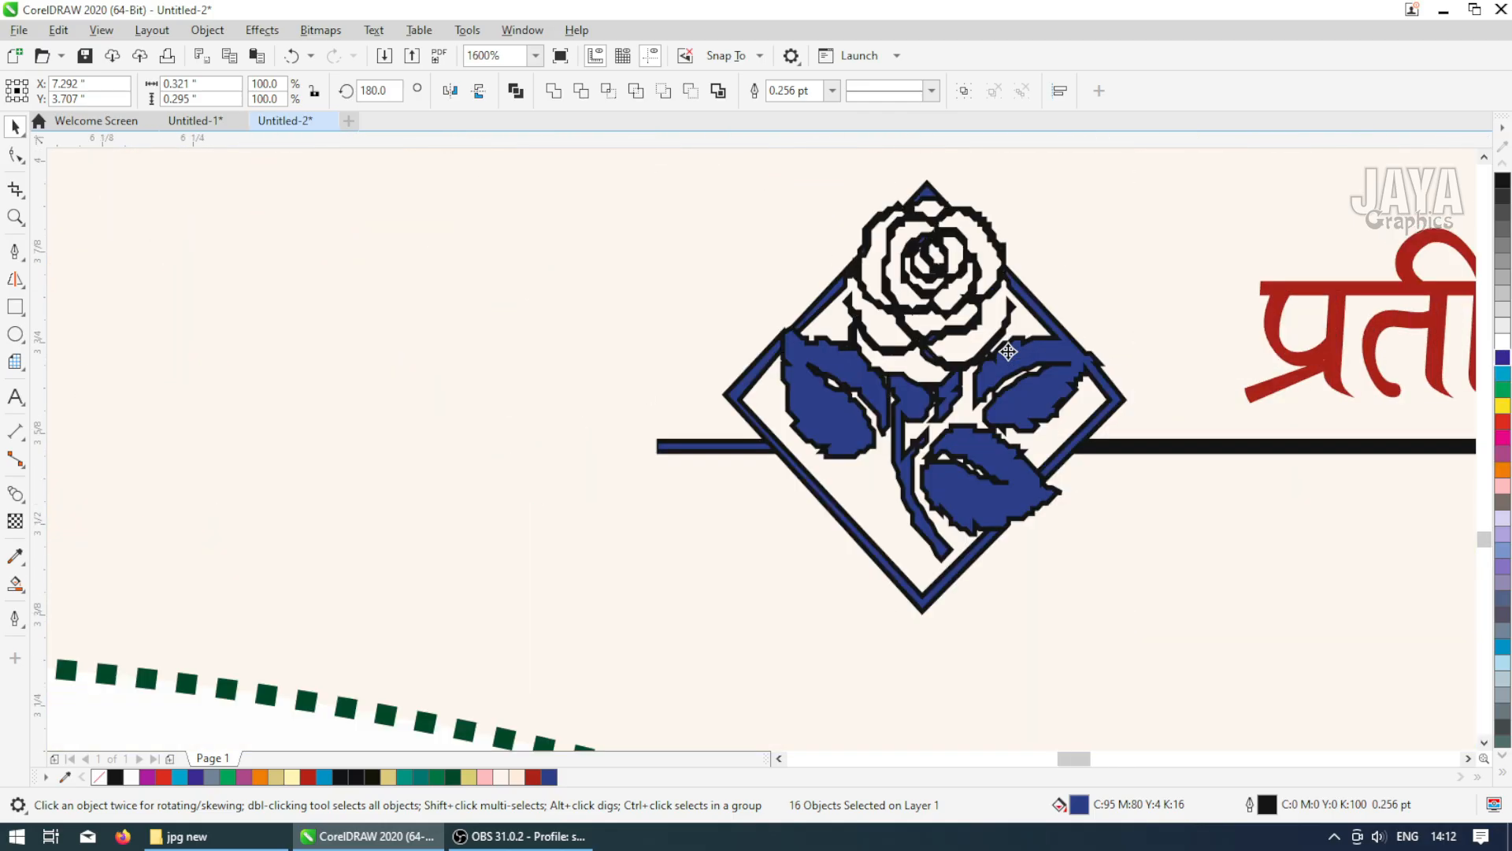
click(1503, 438)
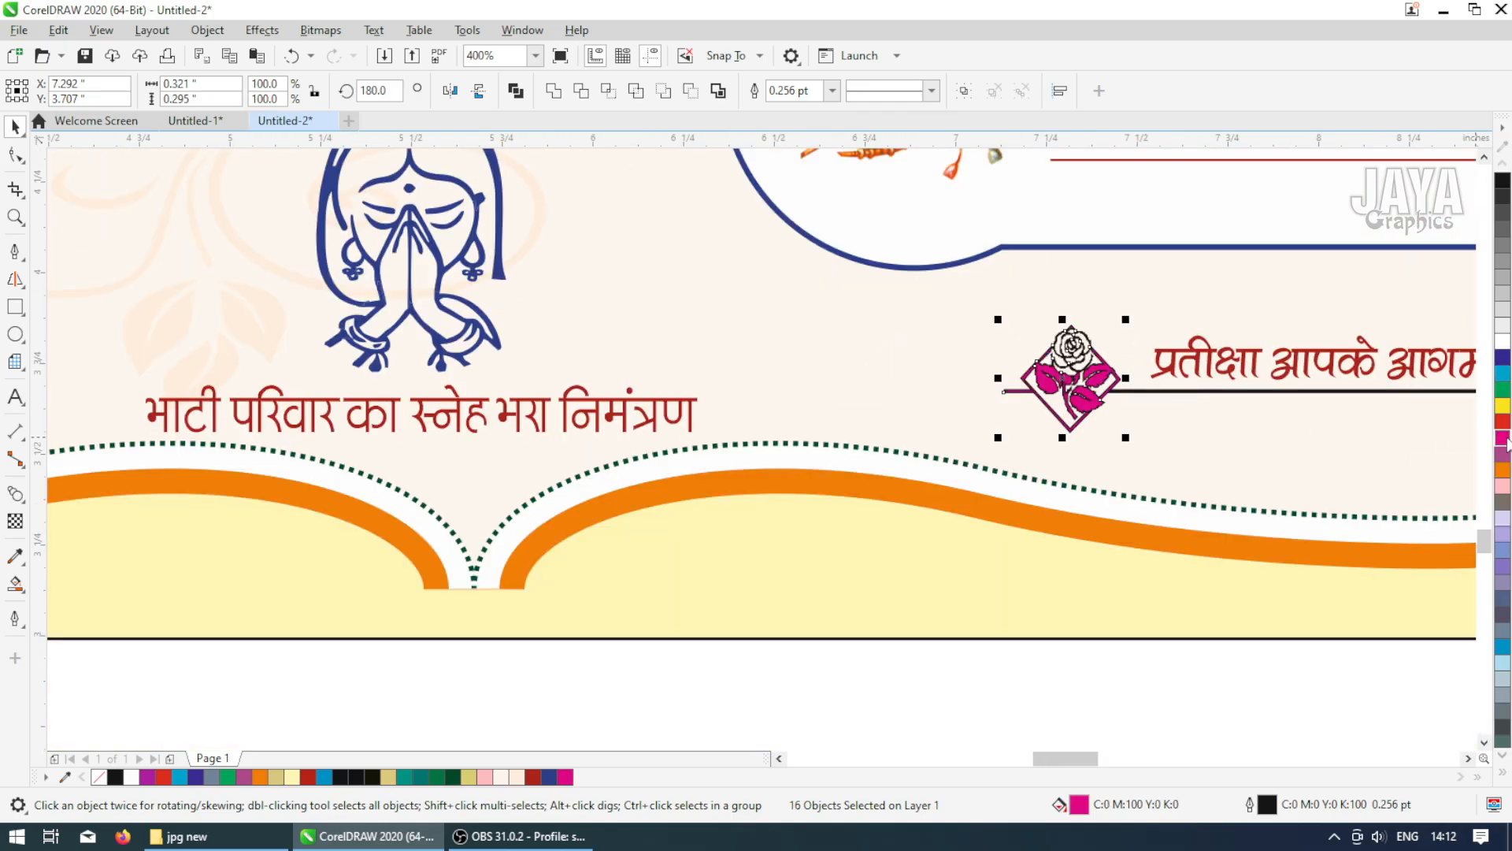
right_click(1503, 439)
Color the underline beside 'प्रतीक्षा आपके आगमन की' magenta
click(1197, 390)
right_click(1503, 439)
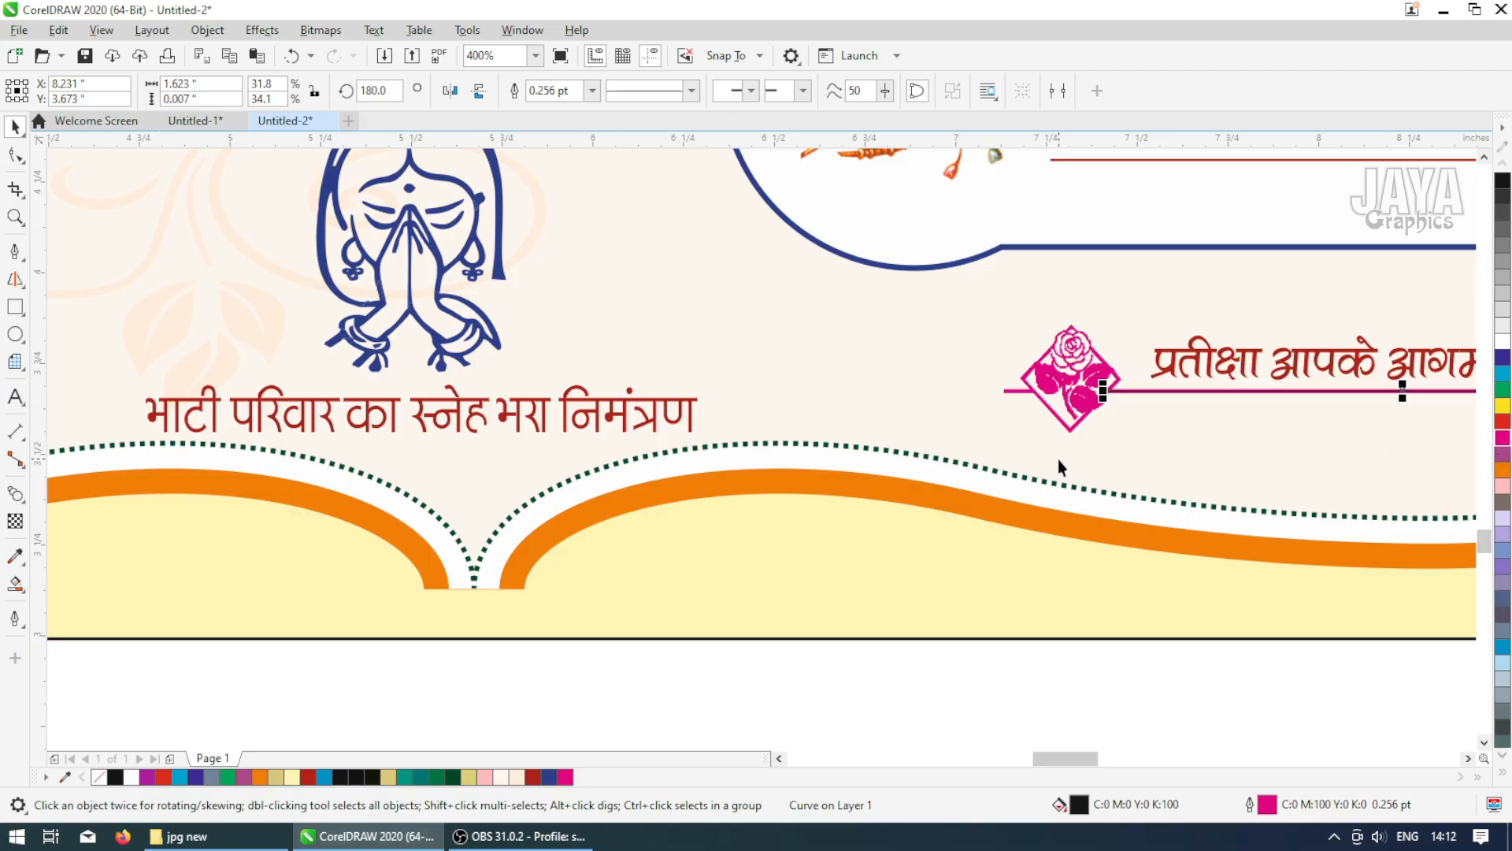
scroll(1057, 460, down, 4)
scroll(1166, 447, up, 3)
scroll(1124, 450, up, 2)
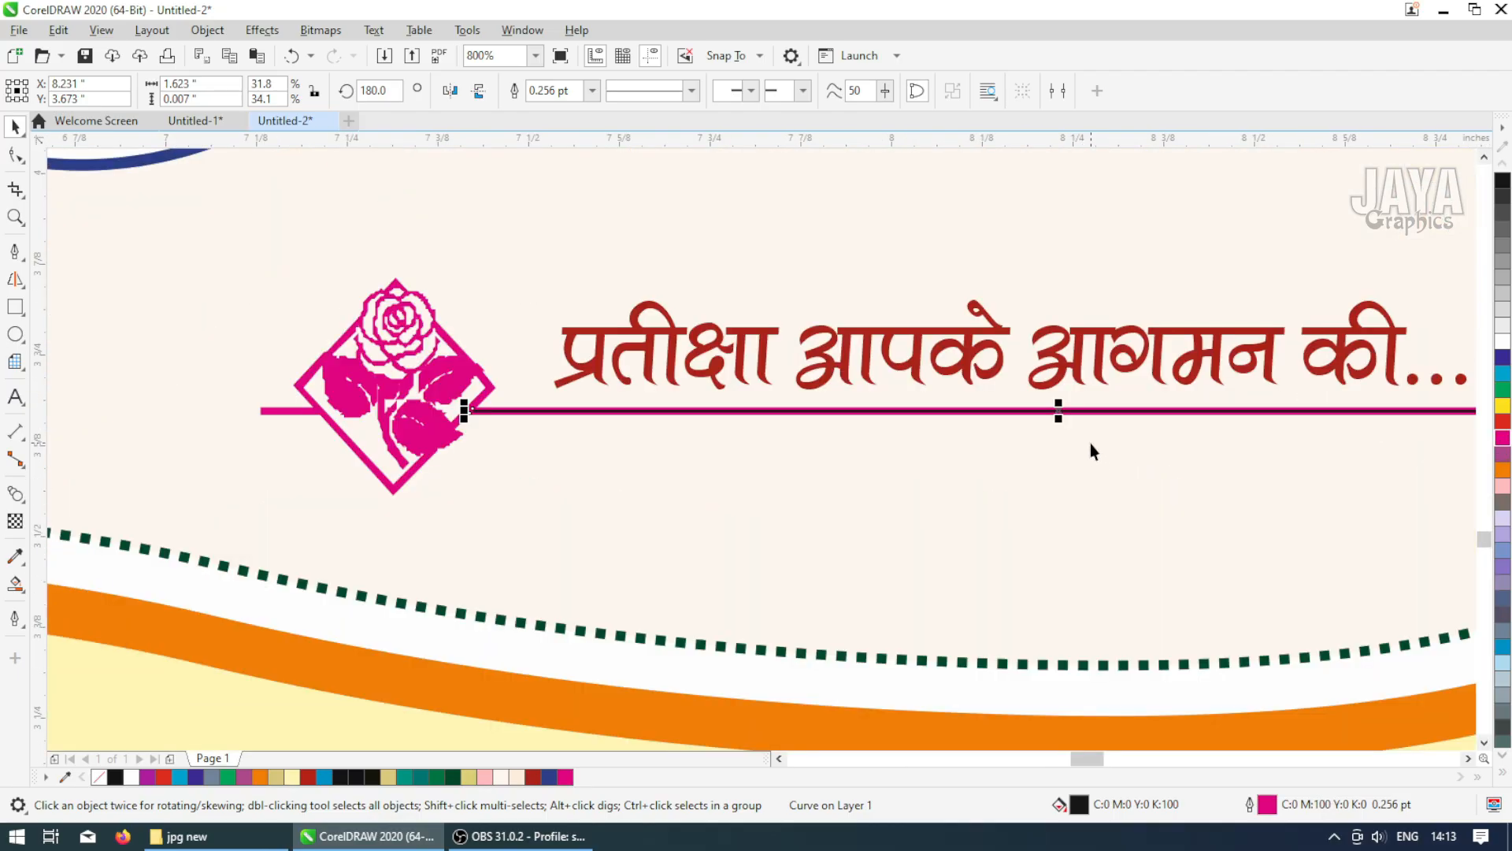
click(1501, 438)
scroll(712, 450, down, 6)
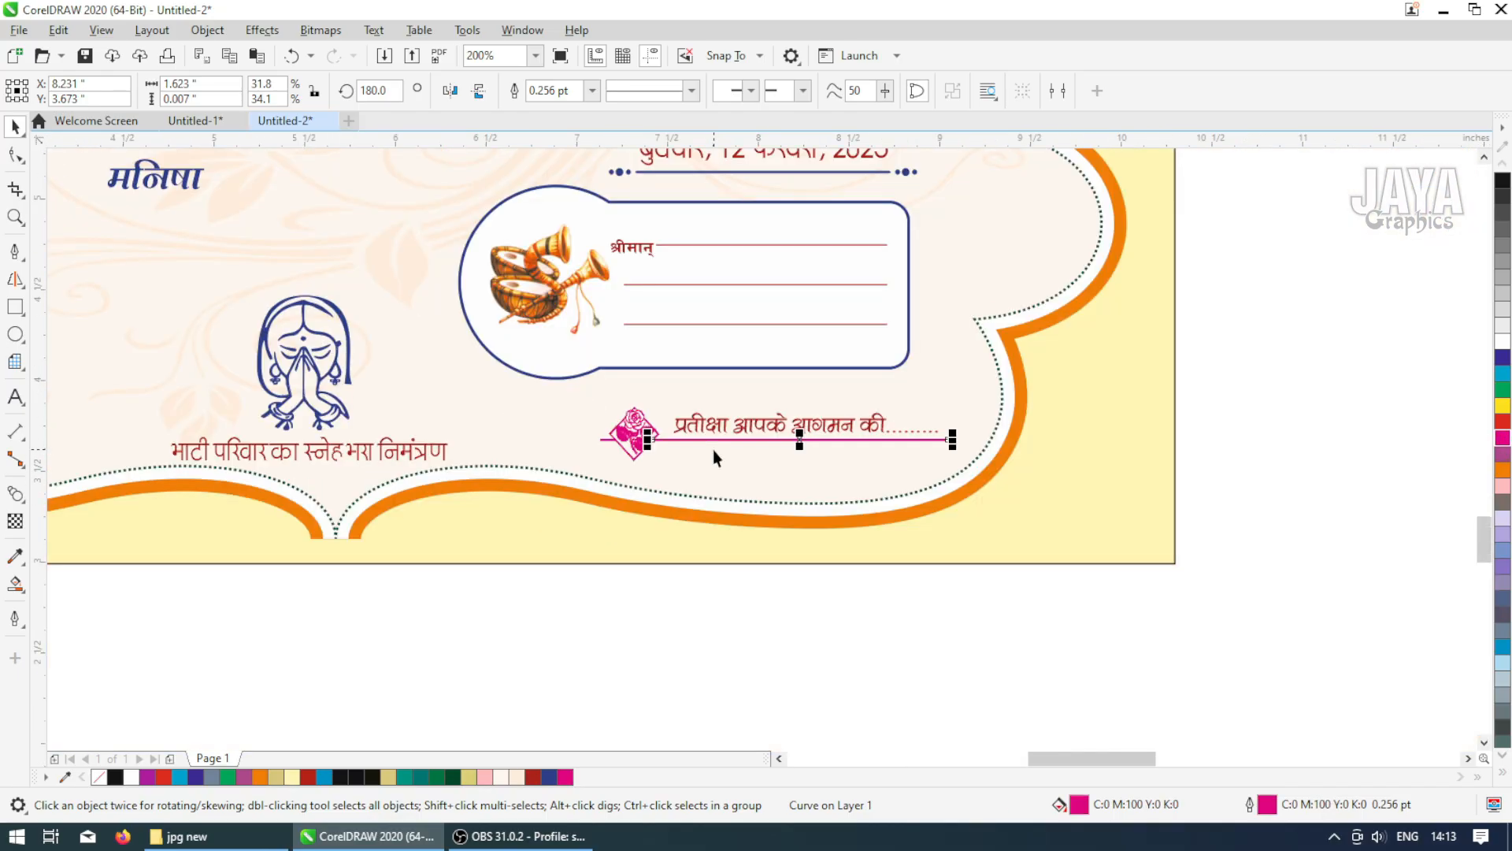
click(948, 433)
scroll(936, 427, down, 1)
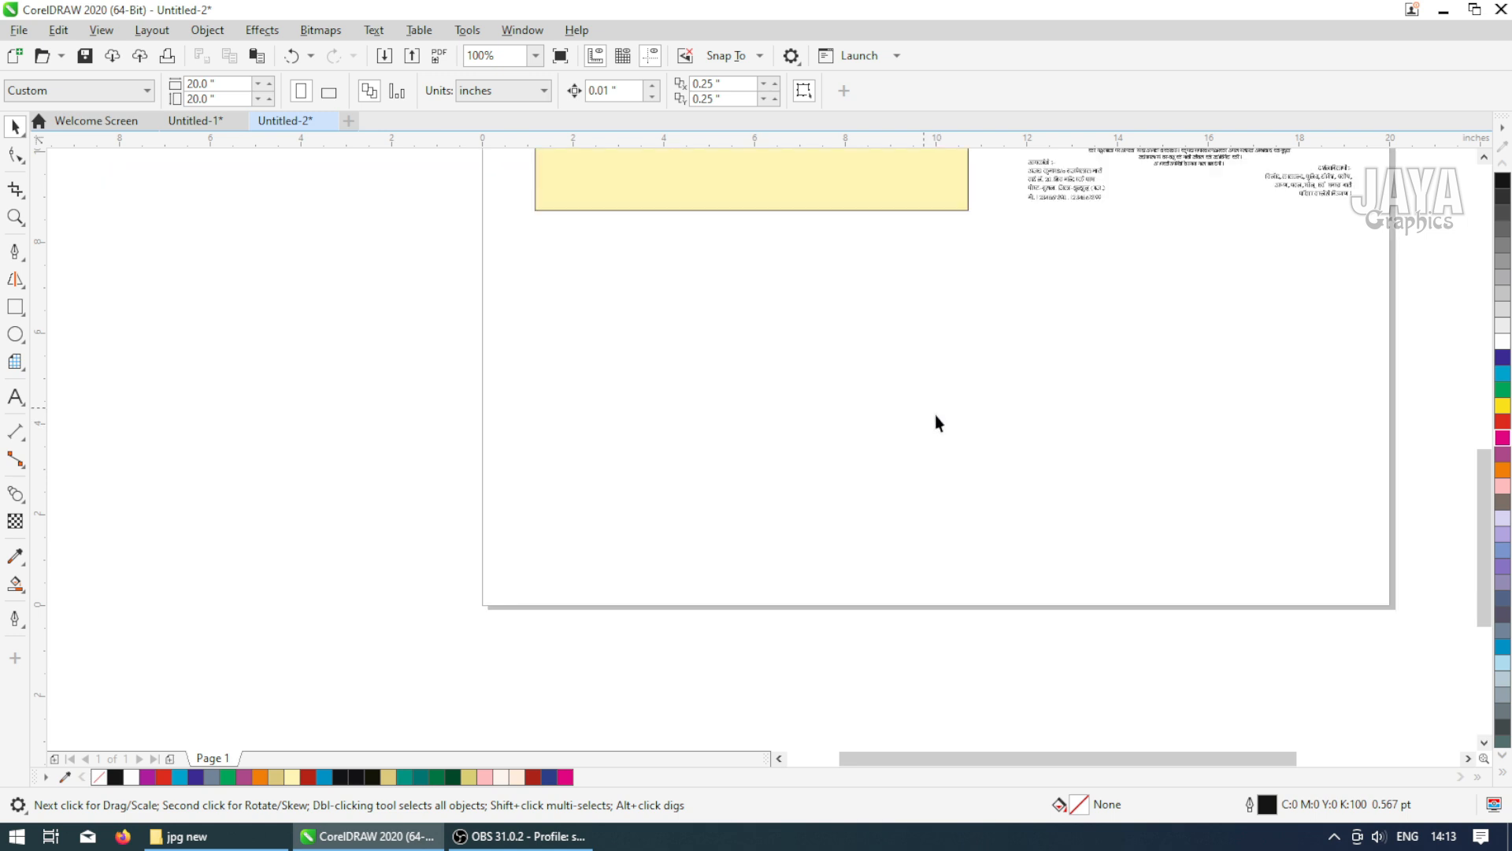
Center the first text group horizontally and vertically on the upper frame of the new card
scroll(901, 304, down, 1)
scroll(803, 203, down, 1)
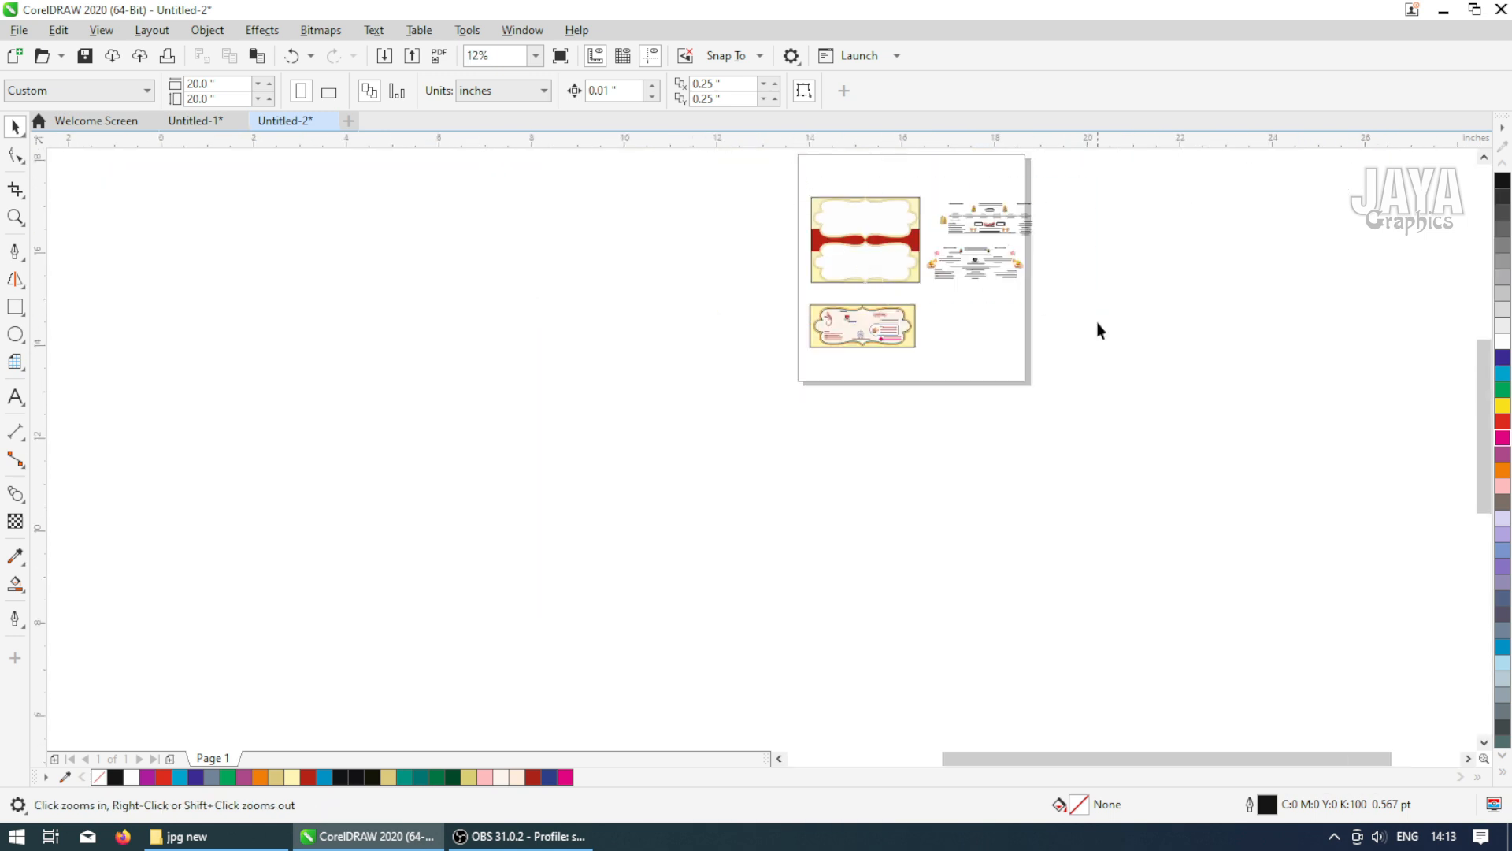
scroll(1118, 233, up, 2)
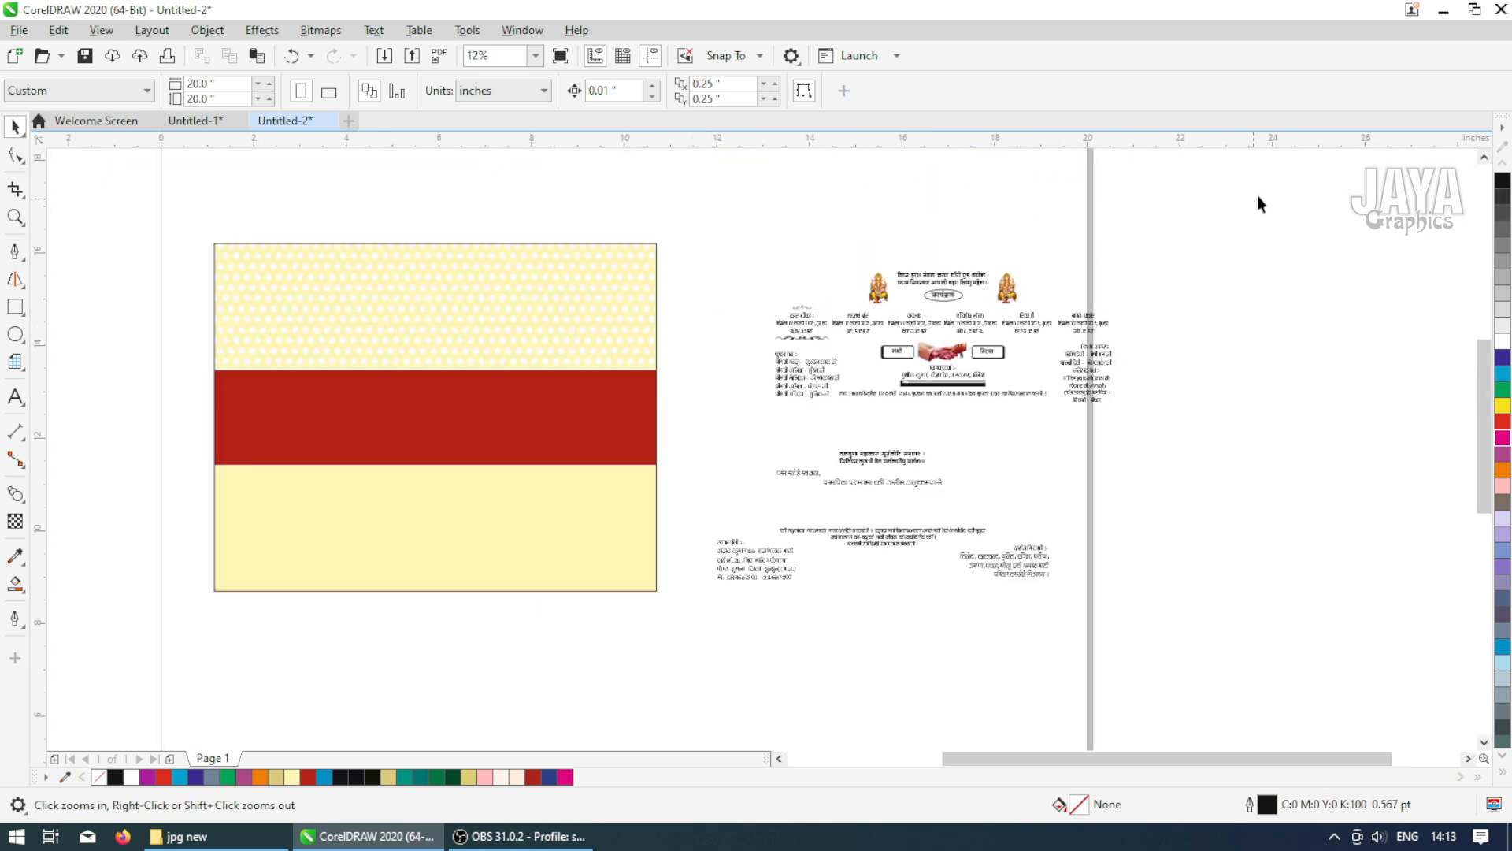
drag(1259, 194, 1035, 409)
drag(707, 416, 706, 415)
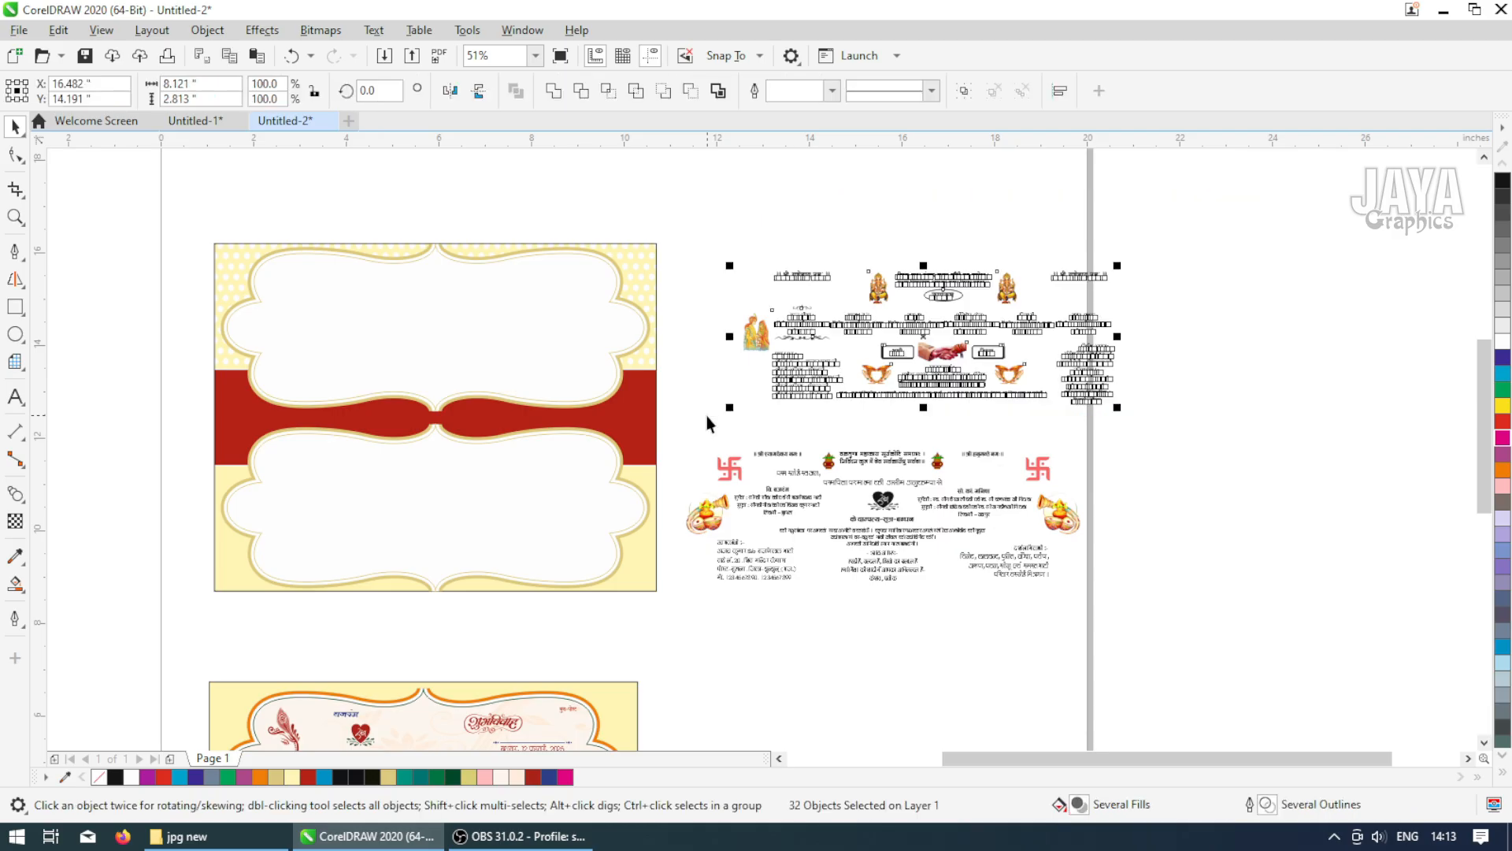
click(938, 184)
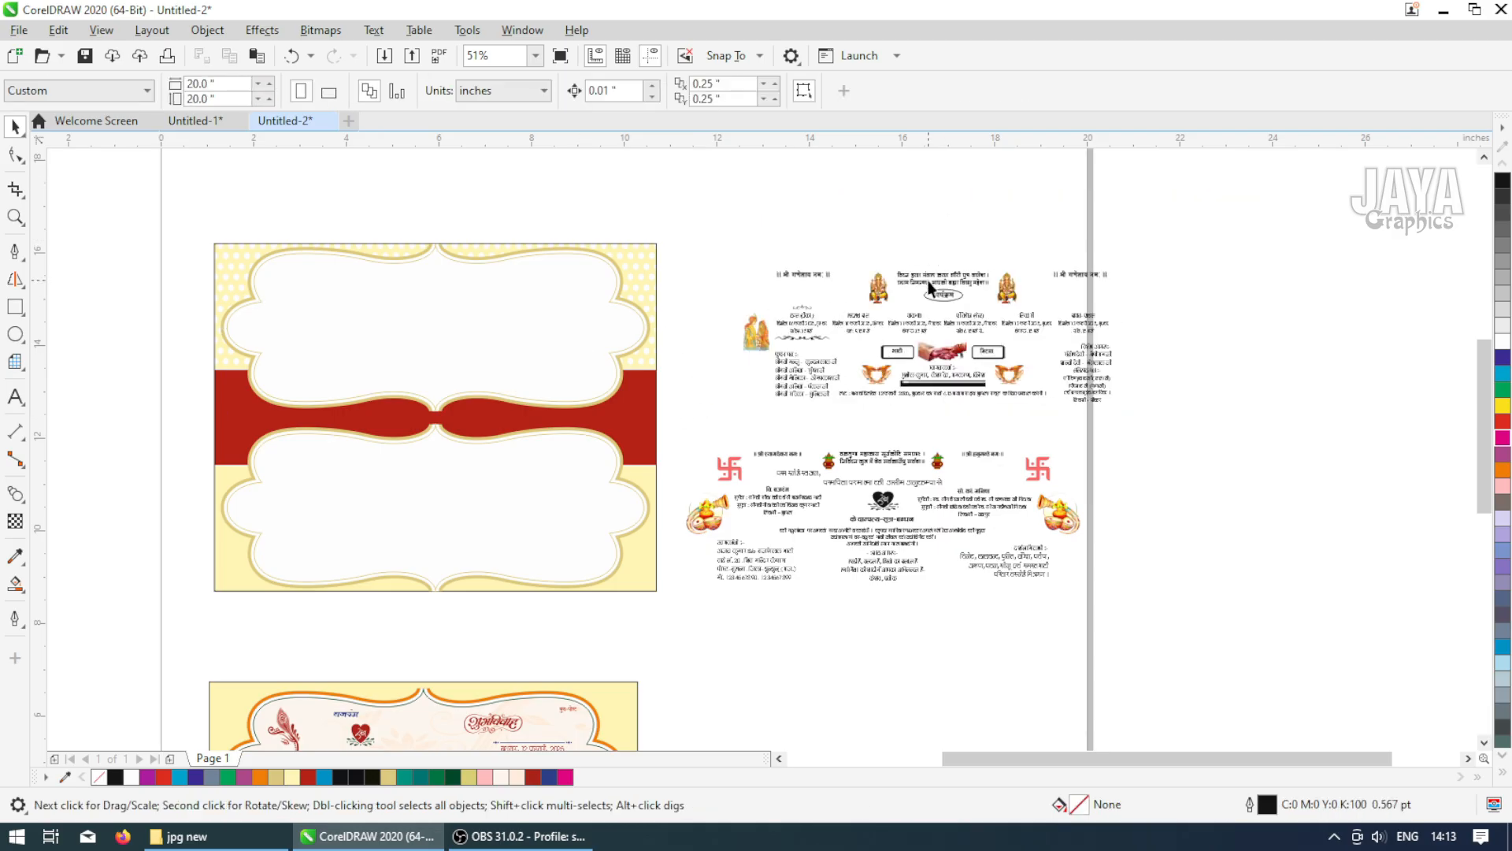
click(928, 280)
shift+click(556, 327)
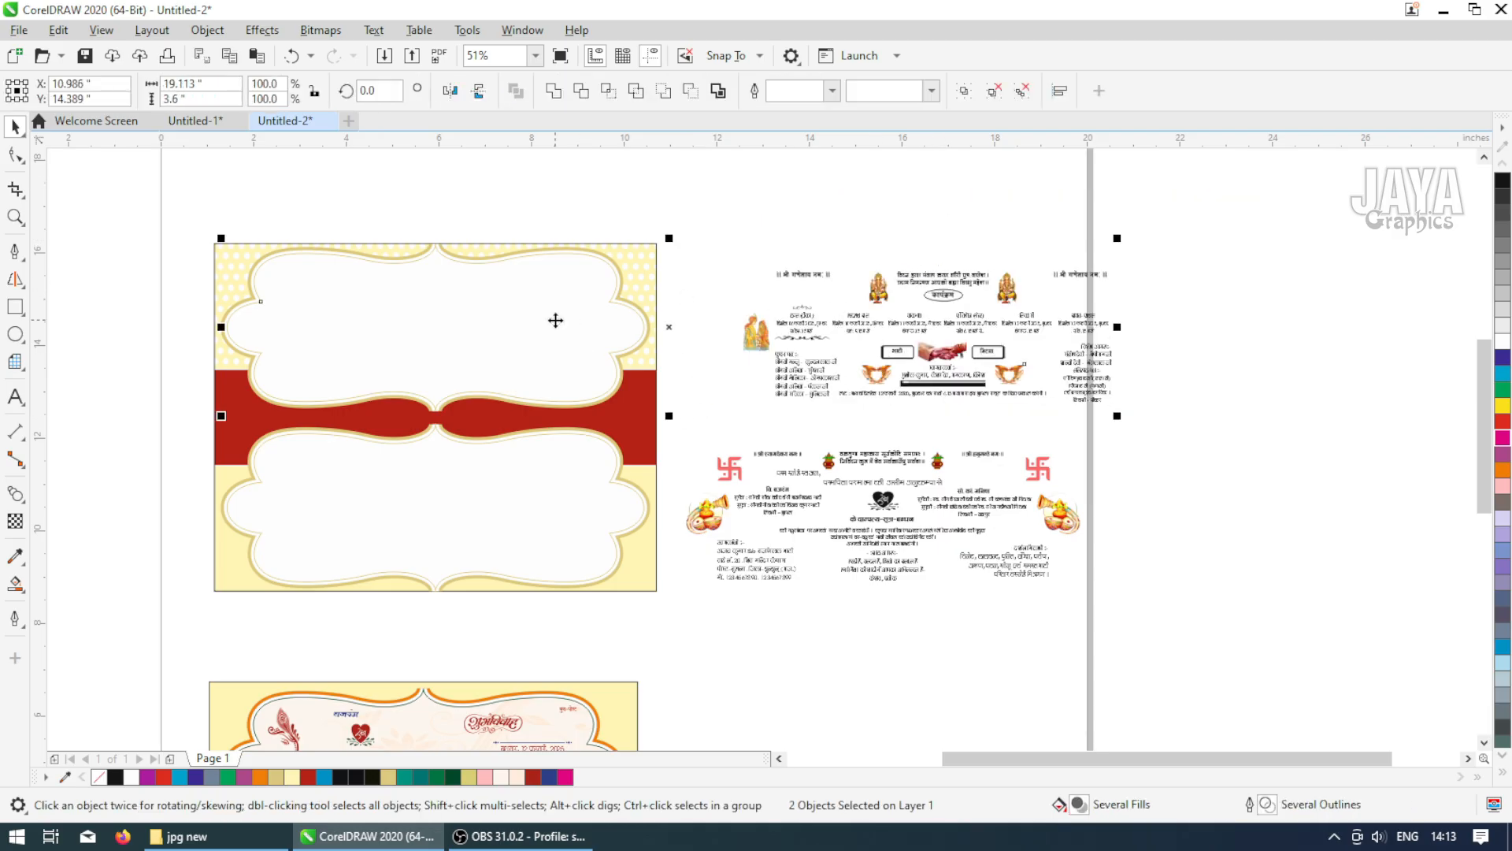
key(e)
key(c)
click(750, 238)
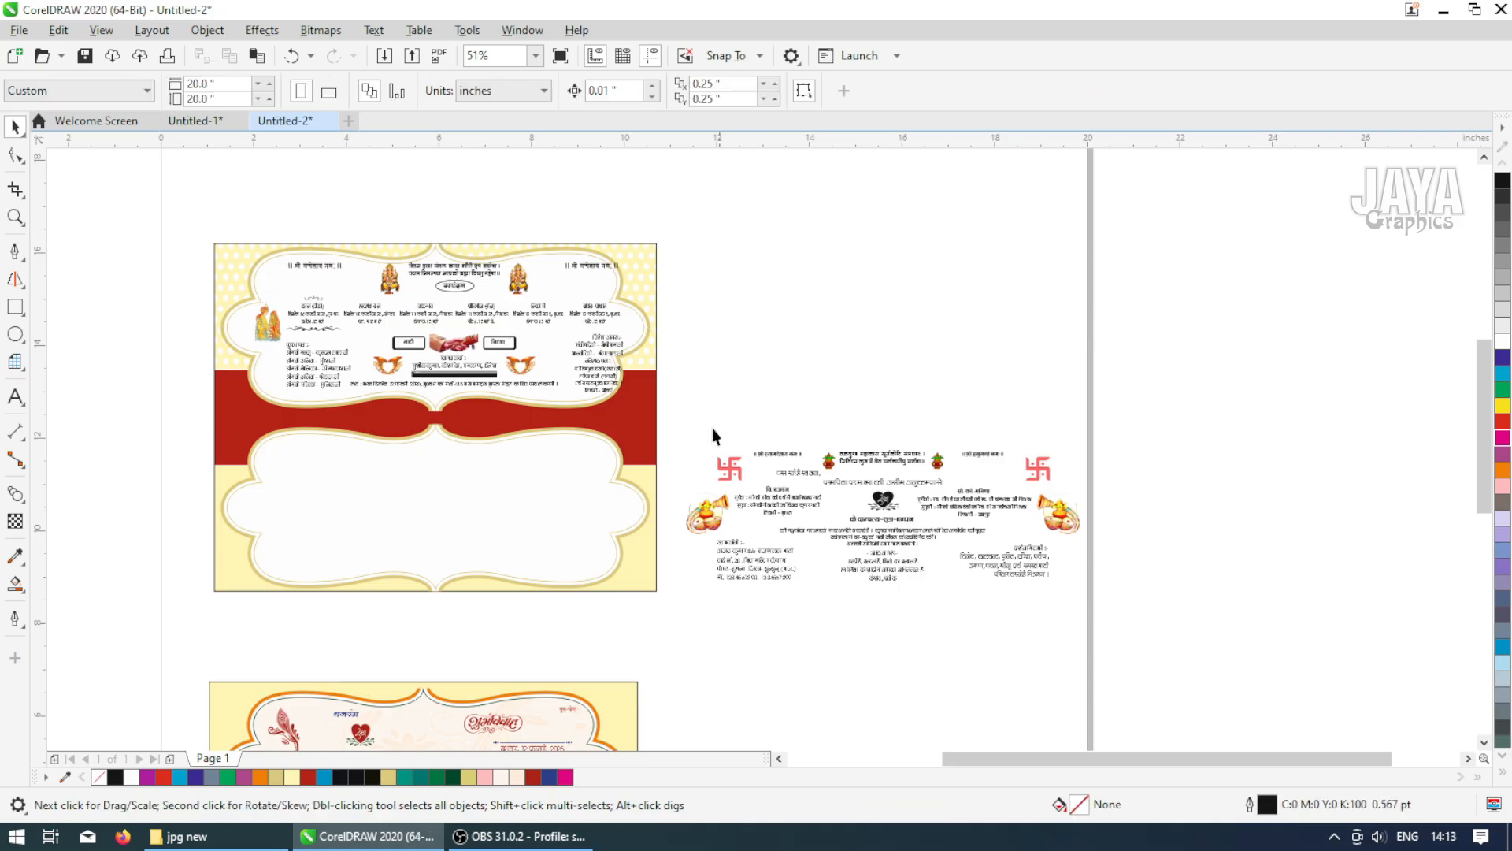
Group the second block of card text and center it on the lower frame
drag(844, 605, 1151, 647)
key(ctrl+g)
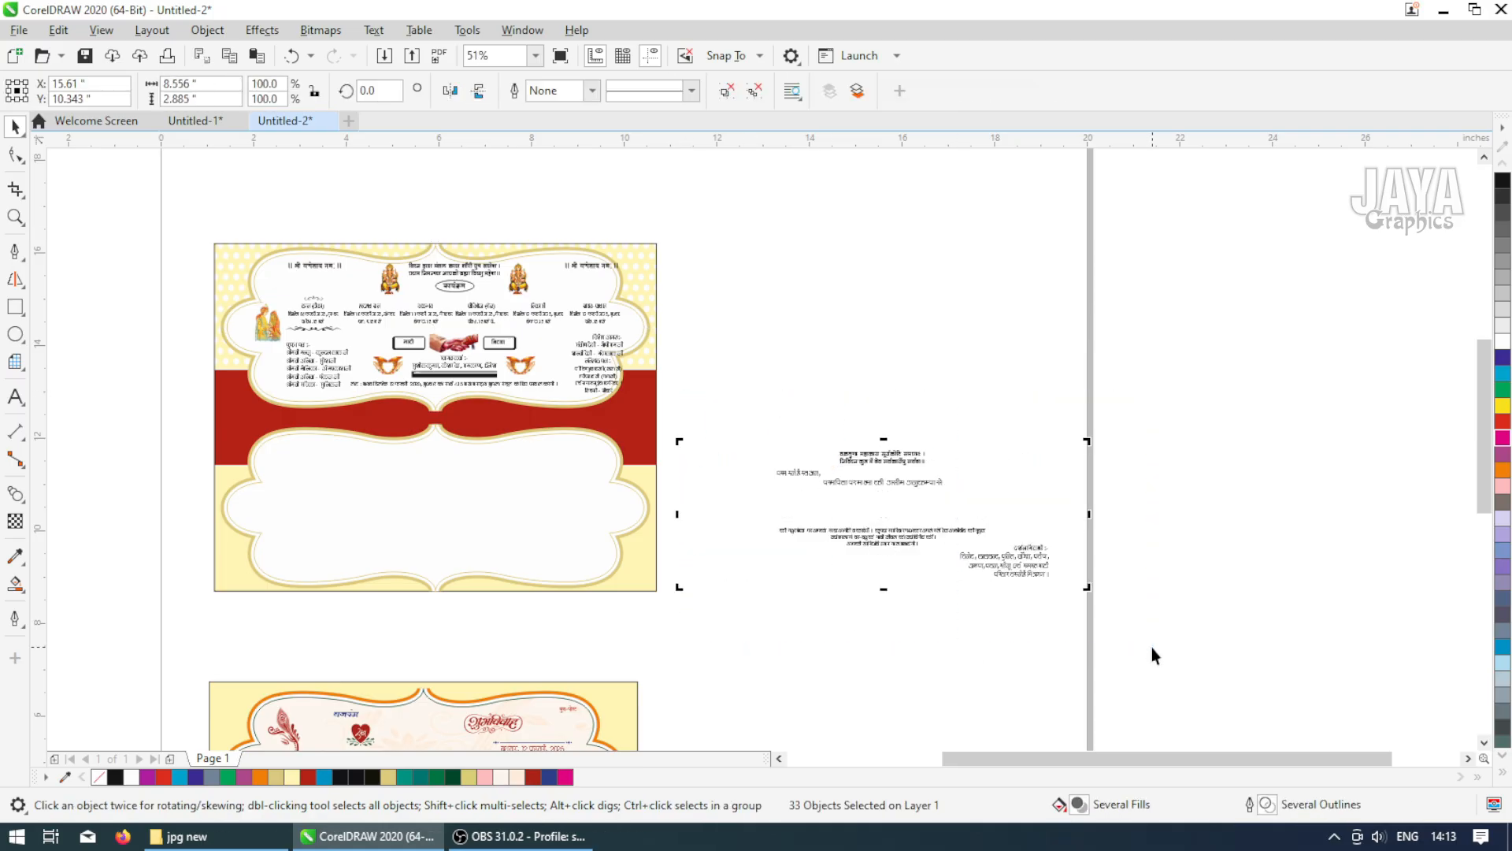
shift+click(463, 528)
key(c)
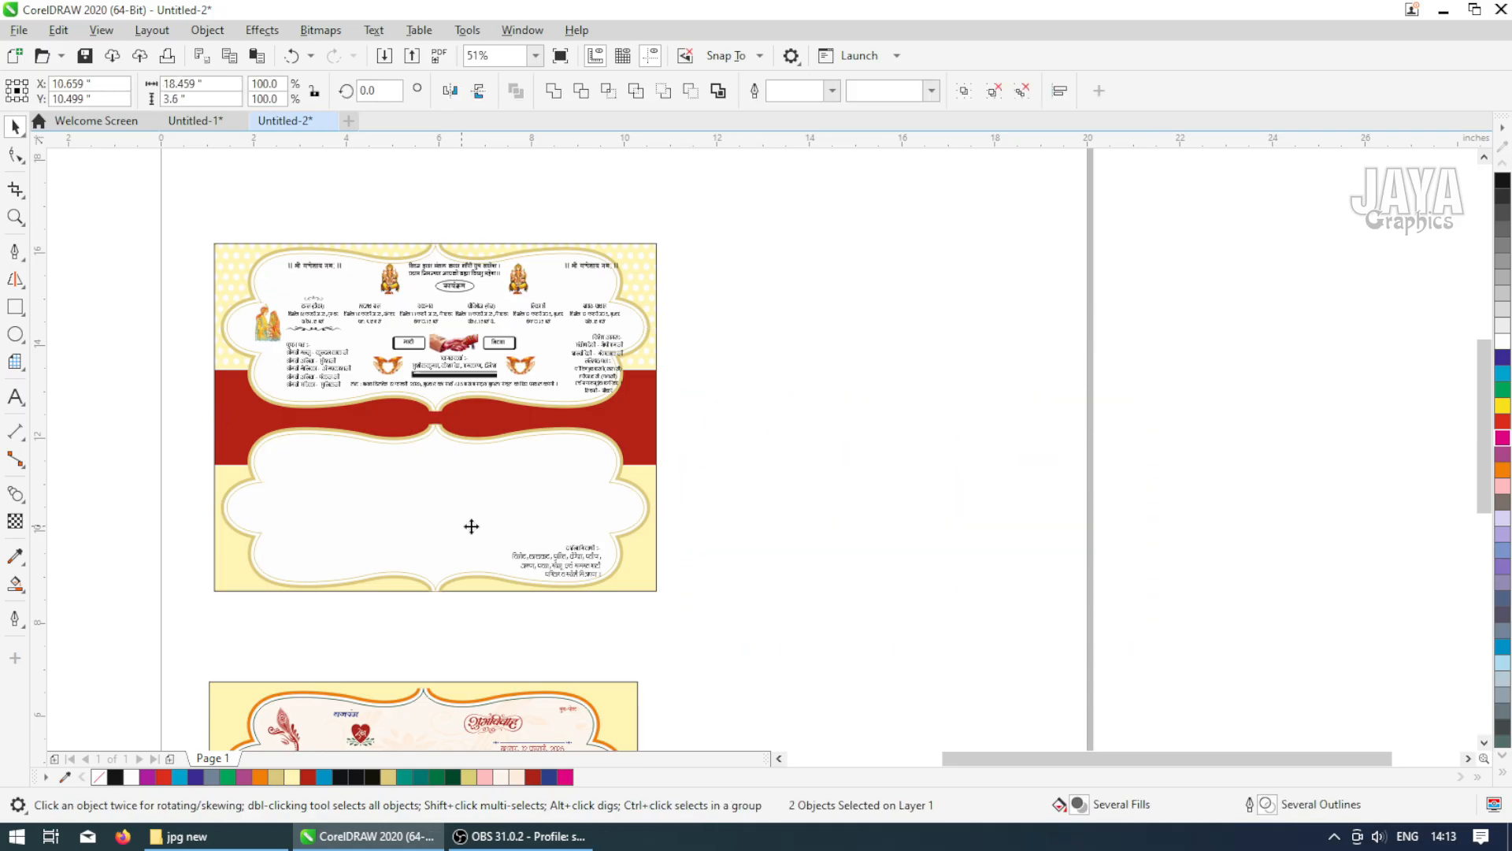
key(e)
click(792, 513)
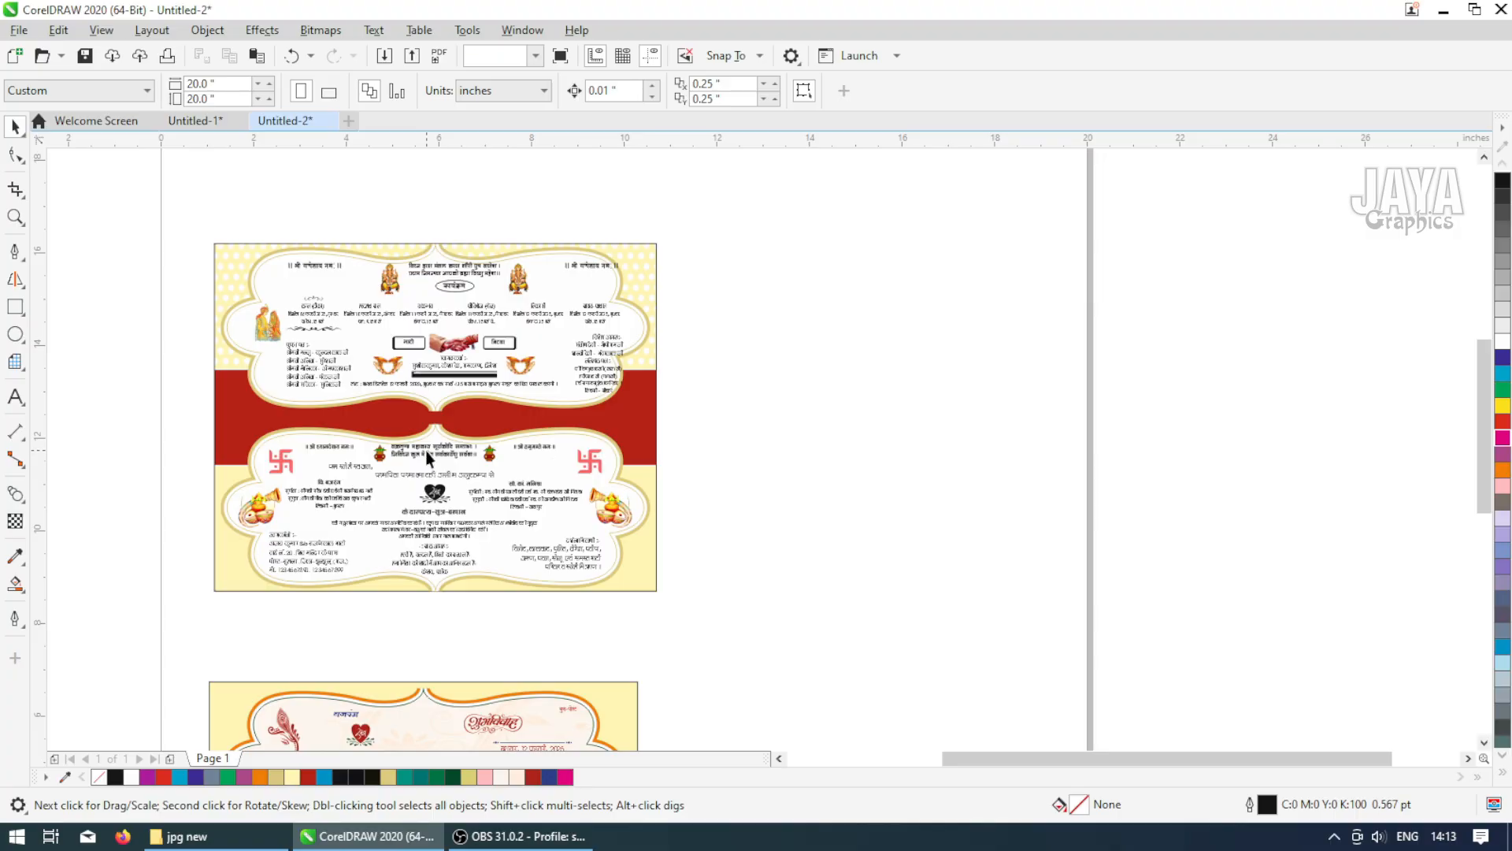
Select the lower text group and nudge it slightly downward inside the frame
click(425, 453)
key(z)
drag(195, 404, 670, 592)
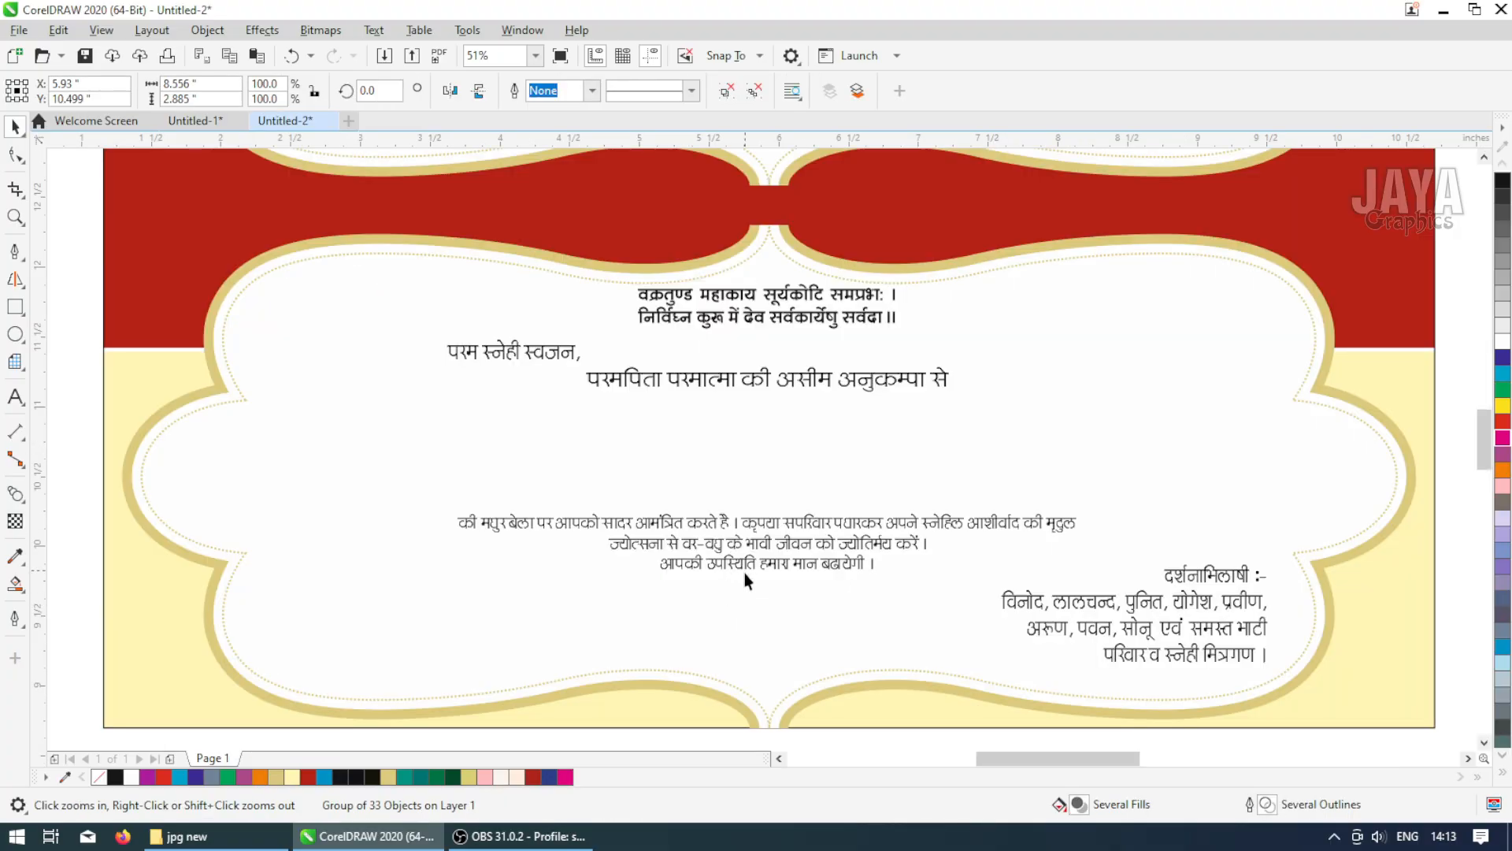
key(Down)
key(Down)
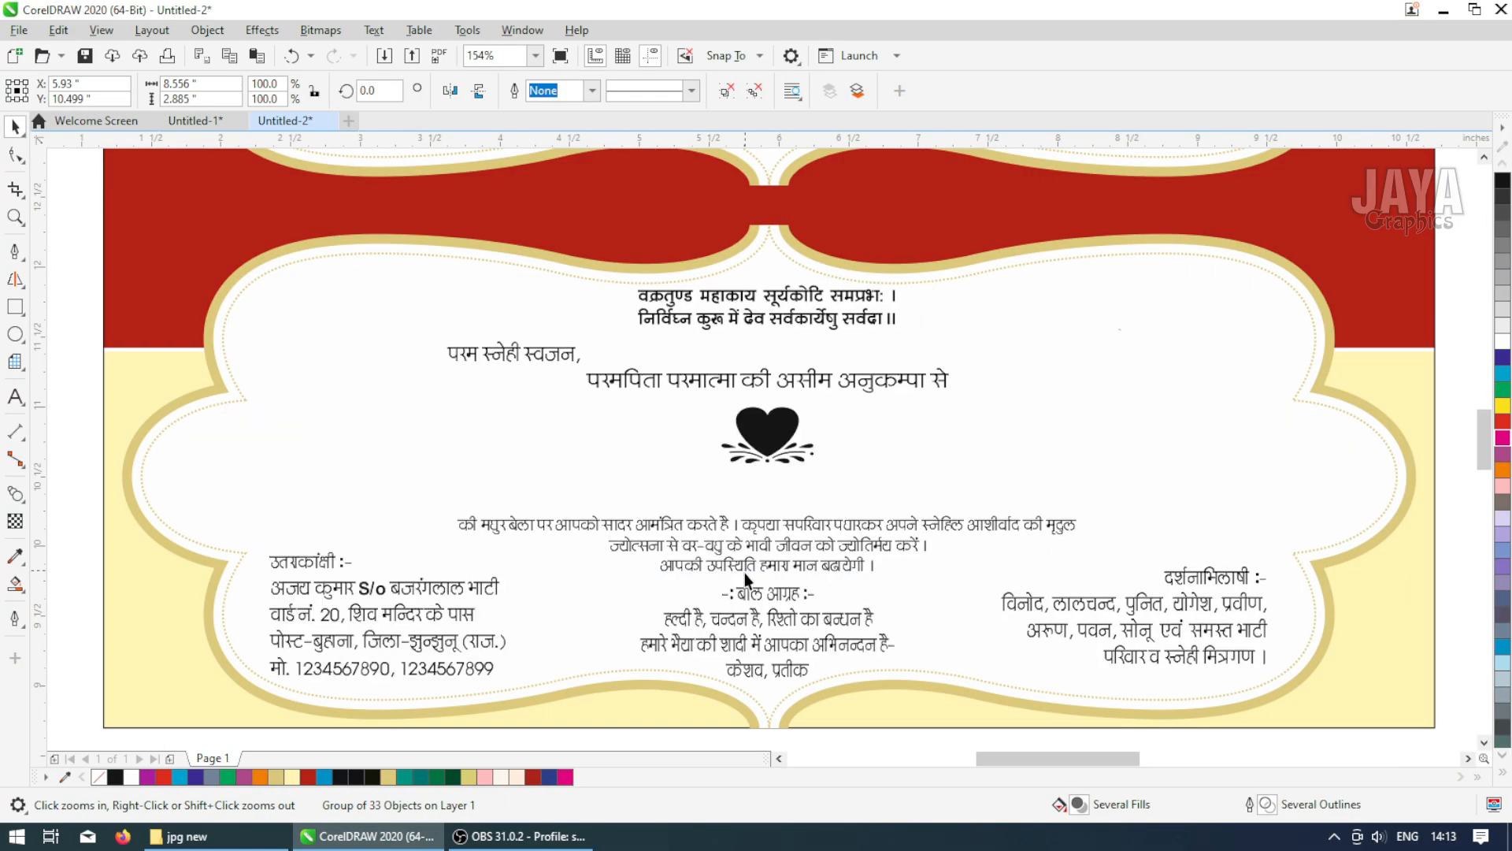
click(756, 93)
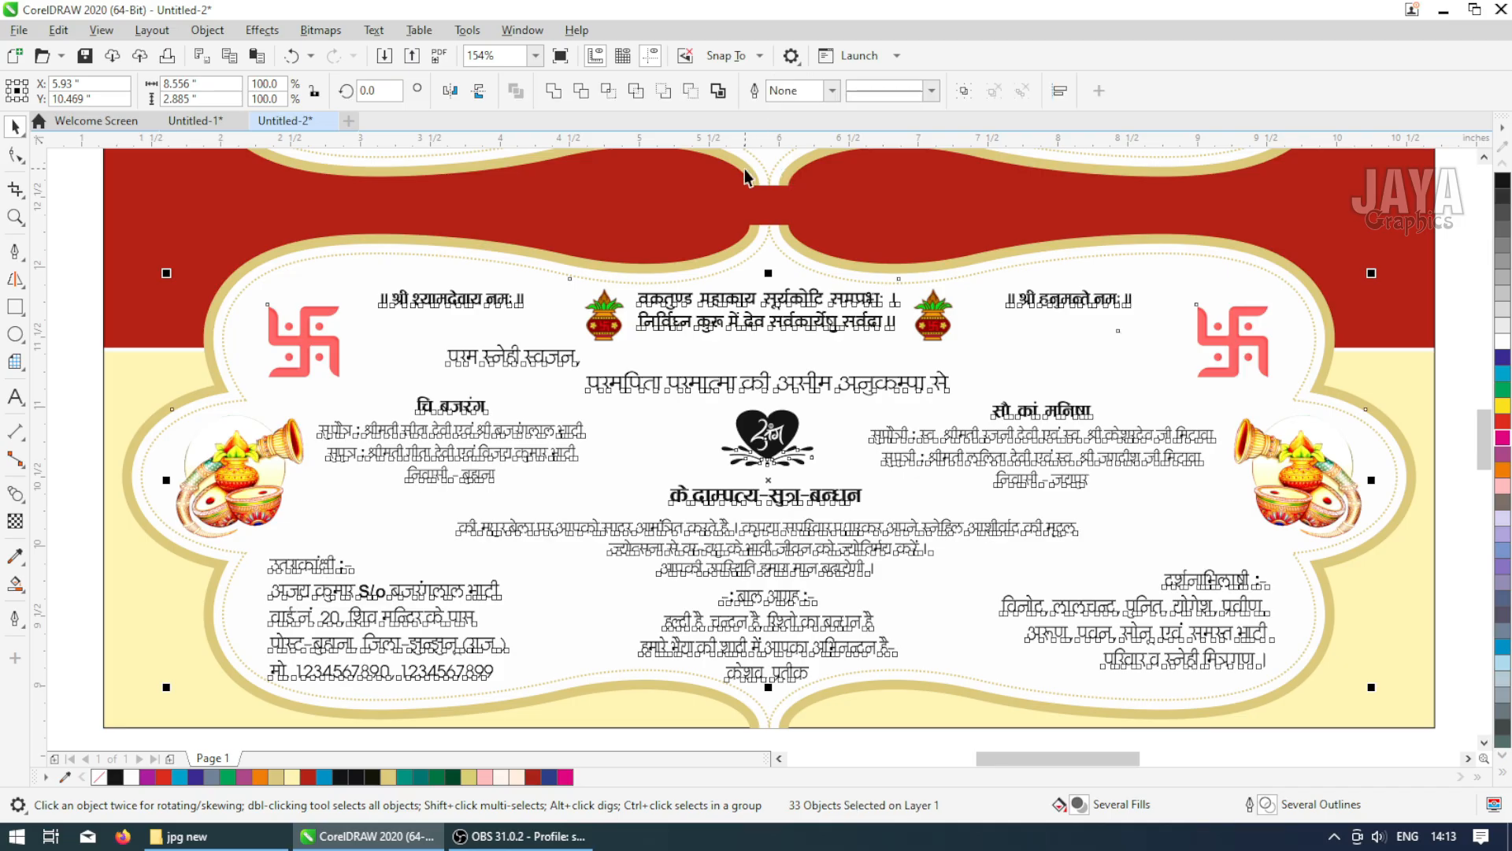
With the Eyedropper holding red, apply it to the sender's address lines in the lower frame
click(722, 308)
scroll(509, 503, down, 3)
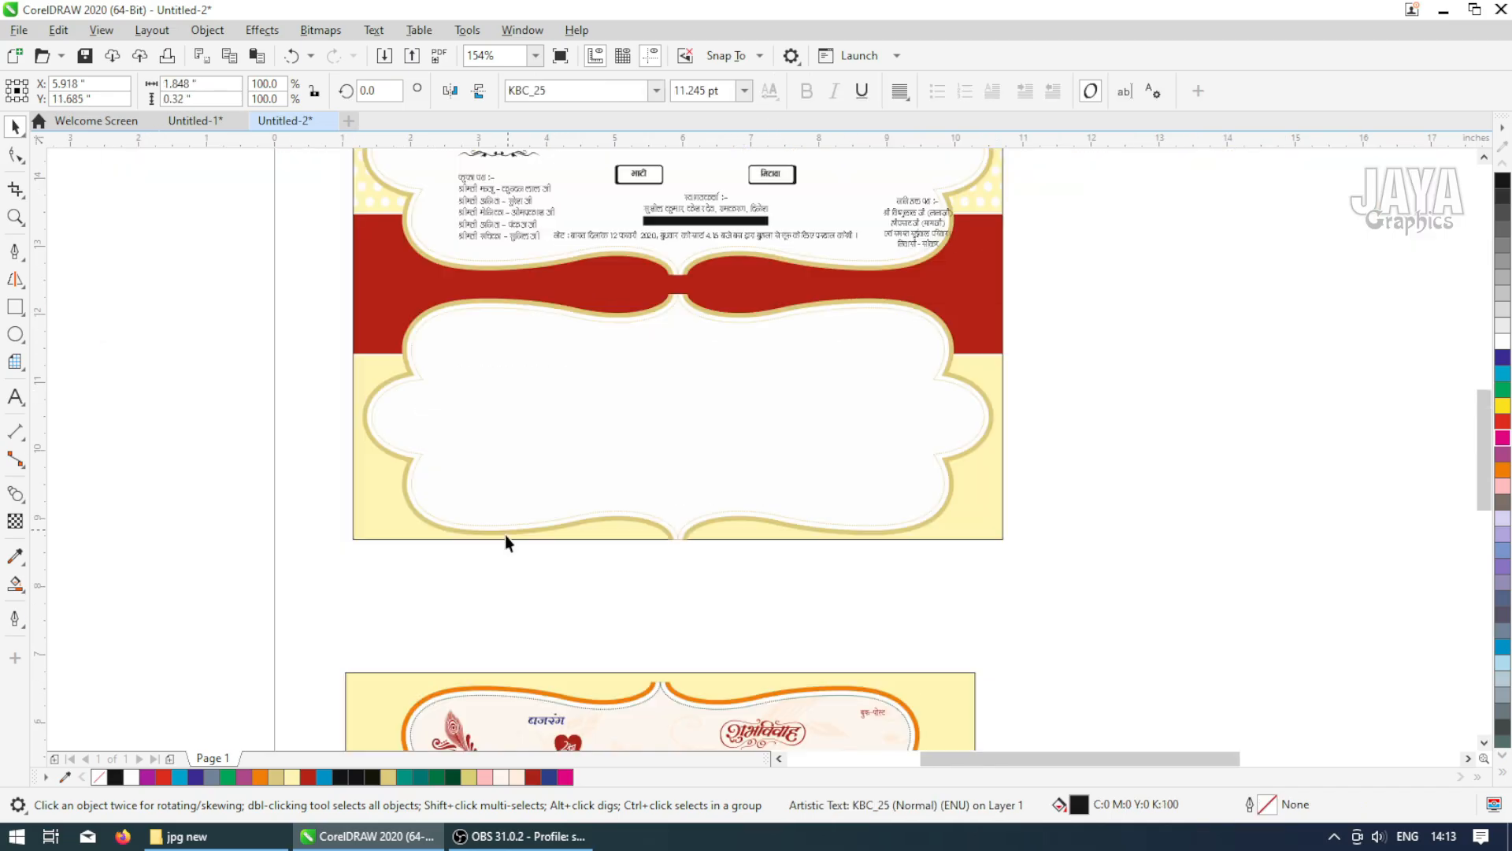
click(14, 558)
scroll(568, 737, up, 3)
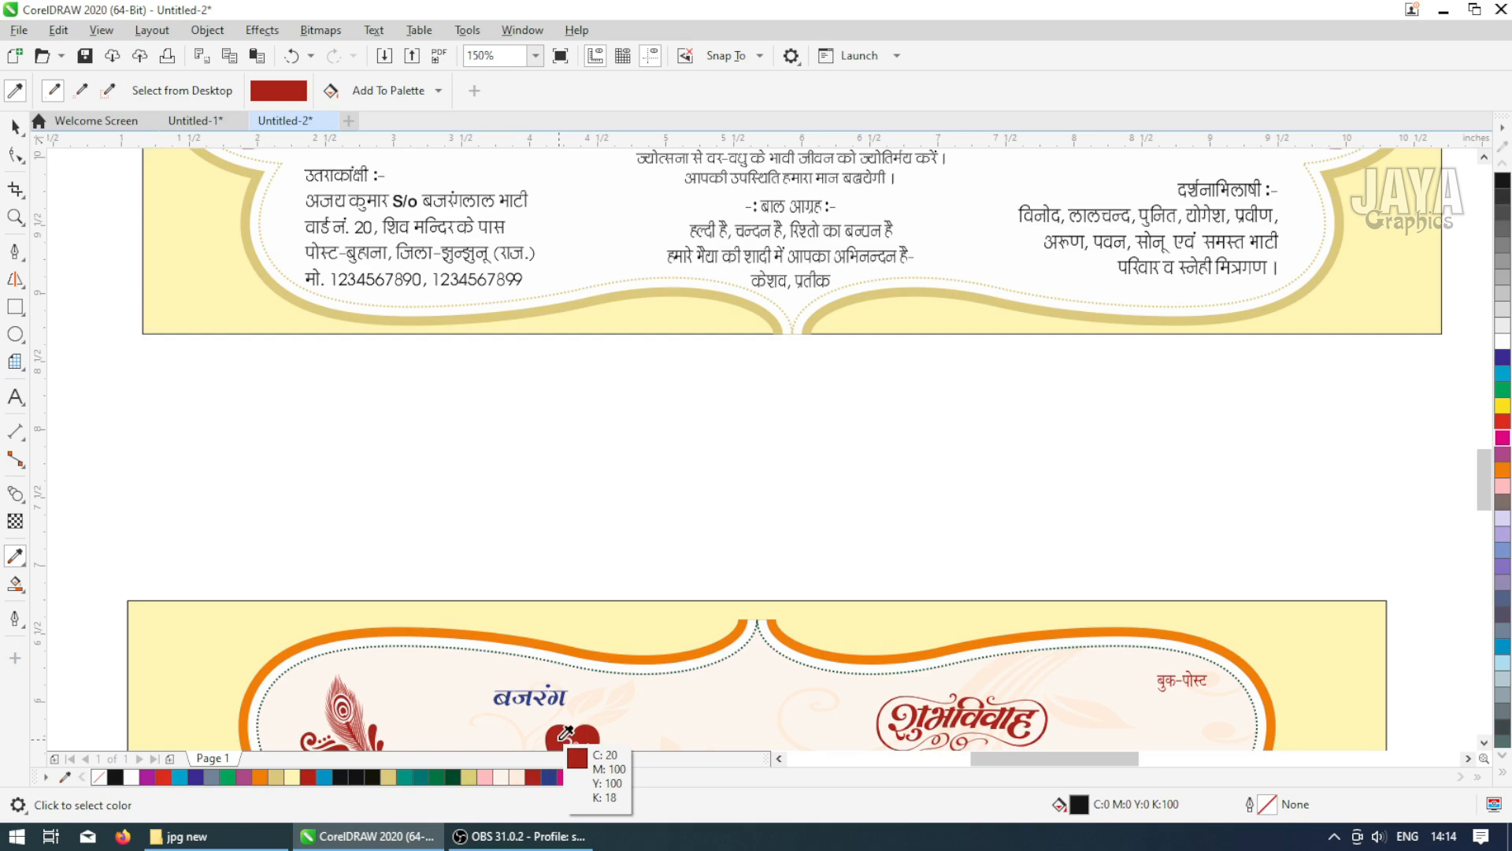
scroll(369, 179, up, 6)
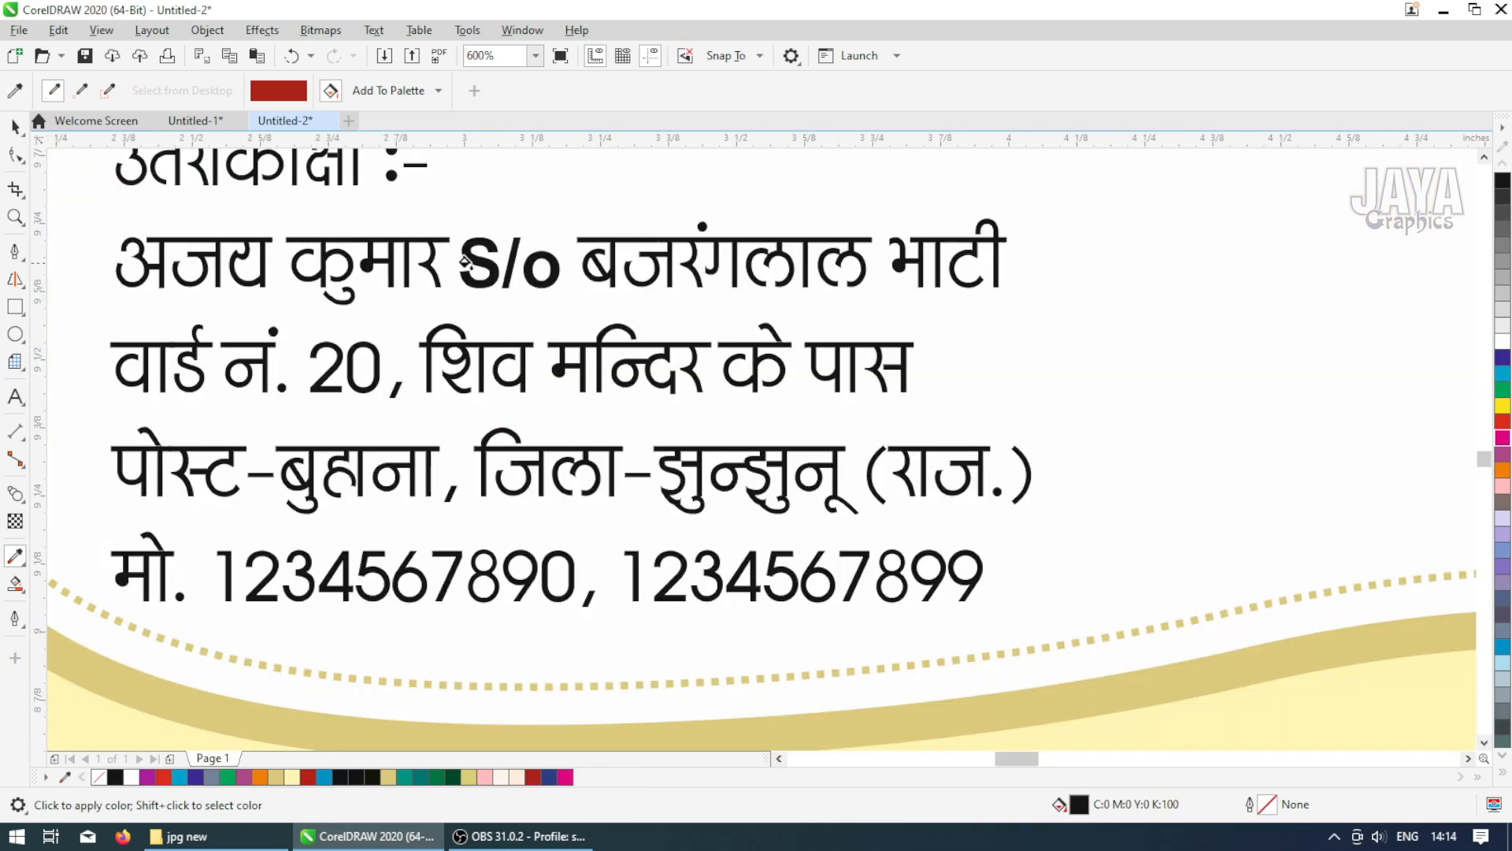
click(473, 259)
Apply the red to the 'बाल आग्रह' lines in the middle of the lower frame
scroll(473, 260, down, 6)
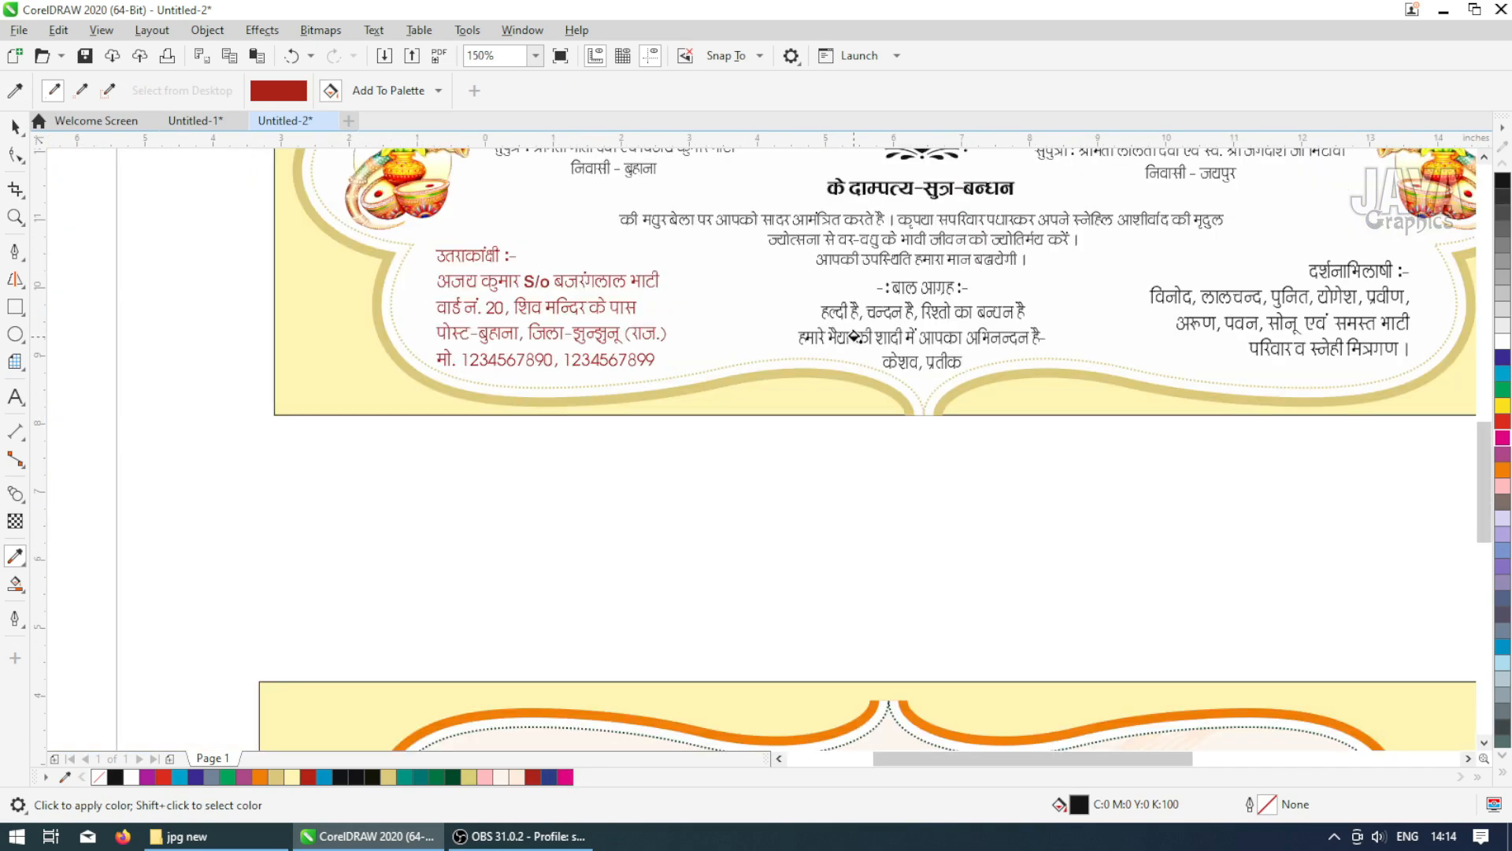
scroll(847, 311, up, 6)
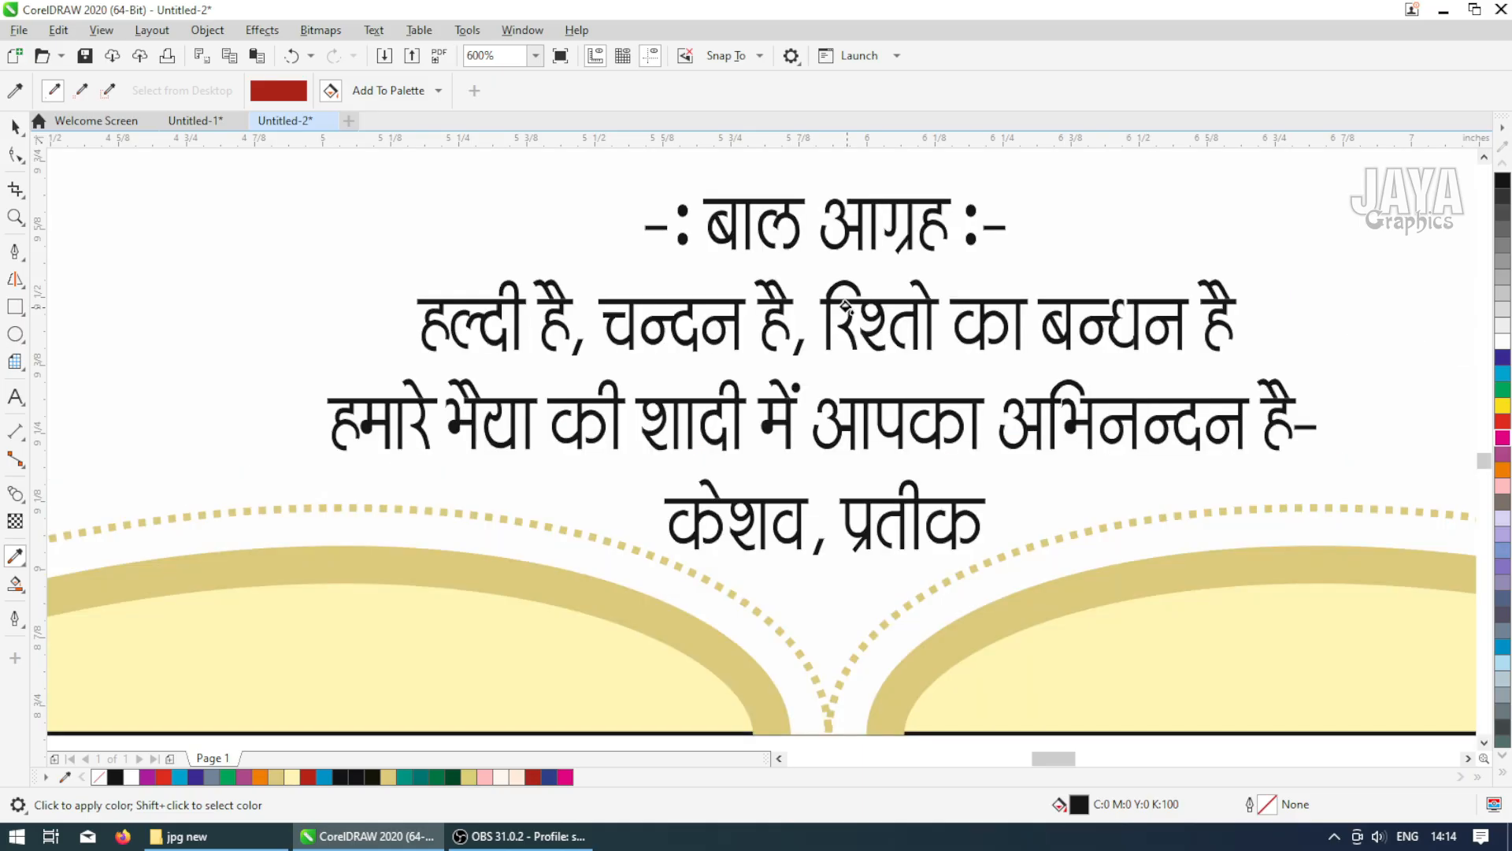
click(847, 303)
Apply the red to the 'दर्शनाभिलाषी' lines, undoing the first attempt and reapplying it
scroll(846, 304, down, 6)
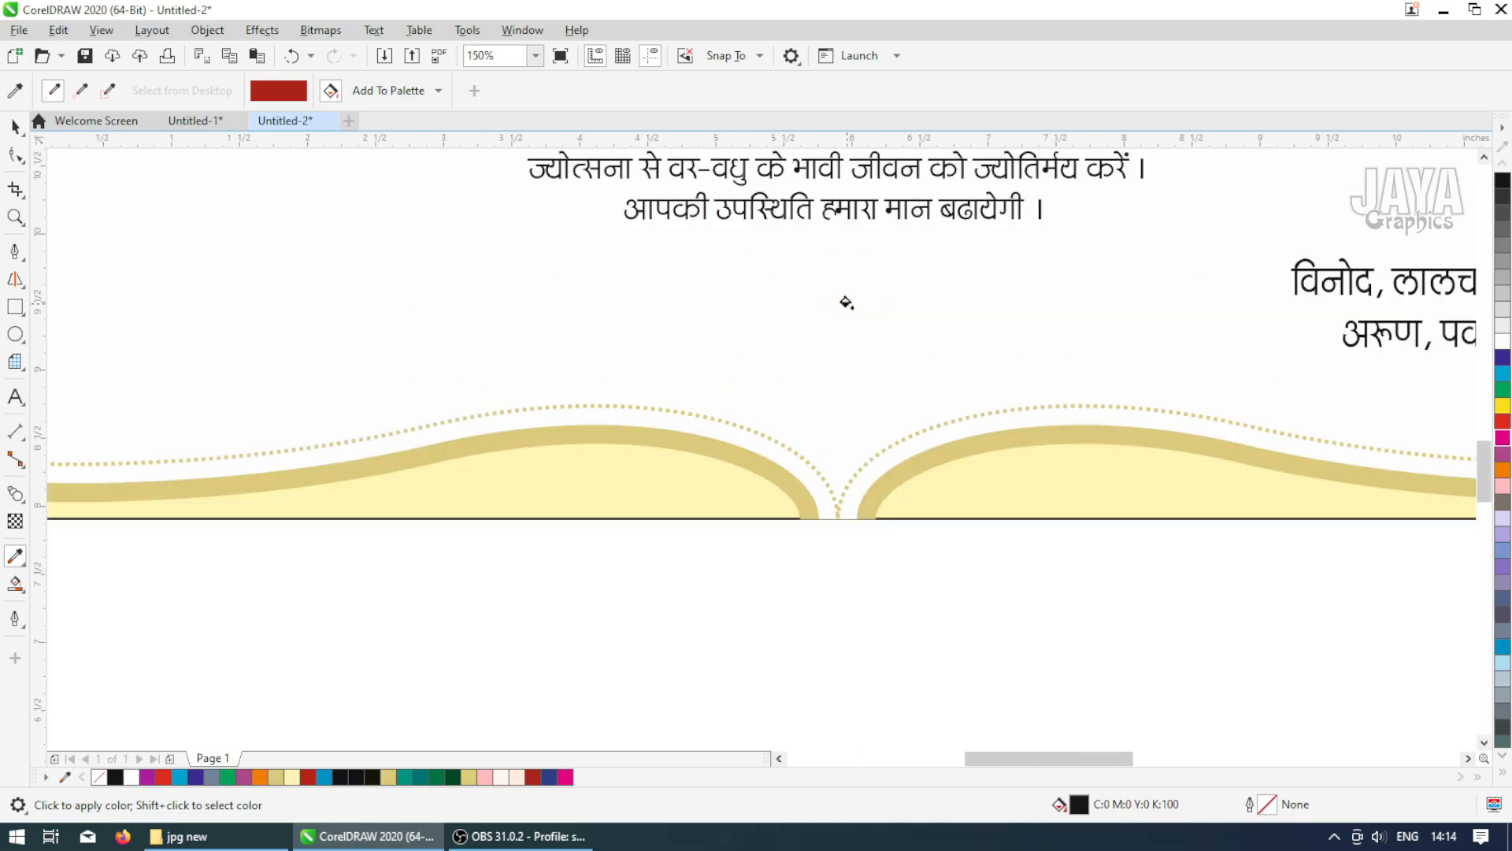
scroll(1069, 319, up, 3)
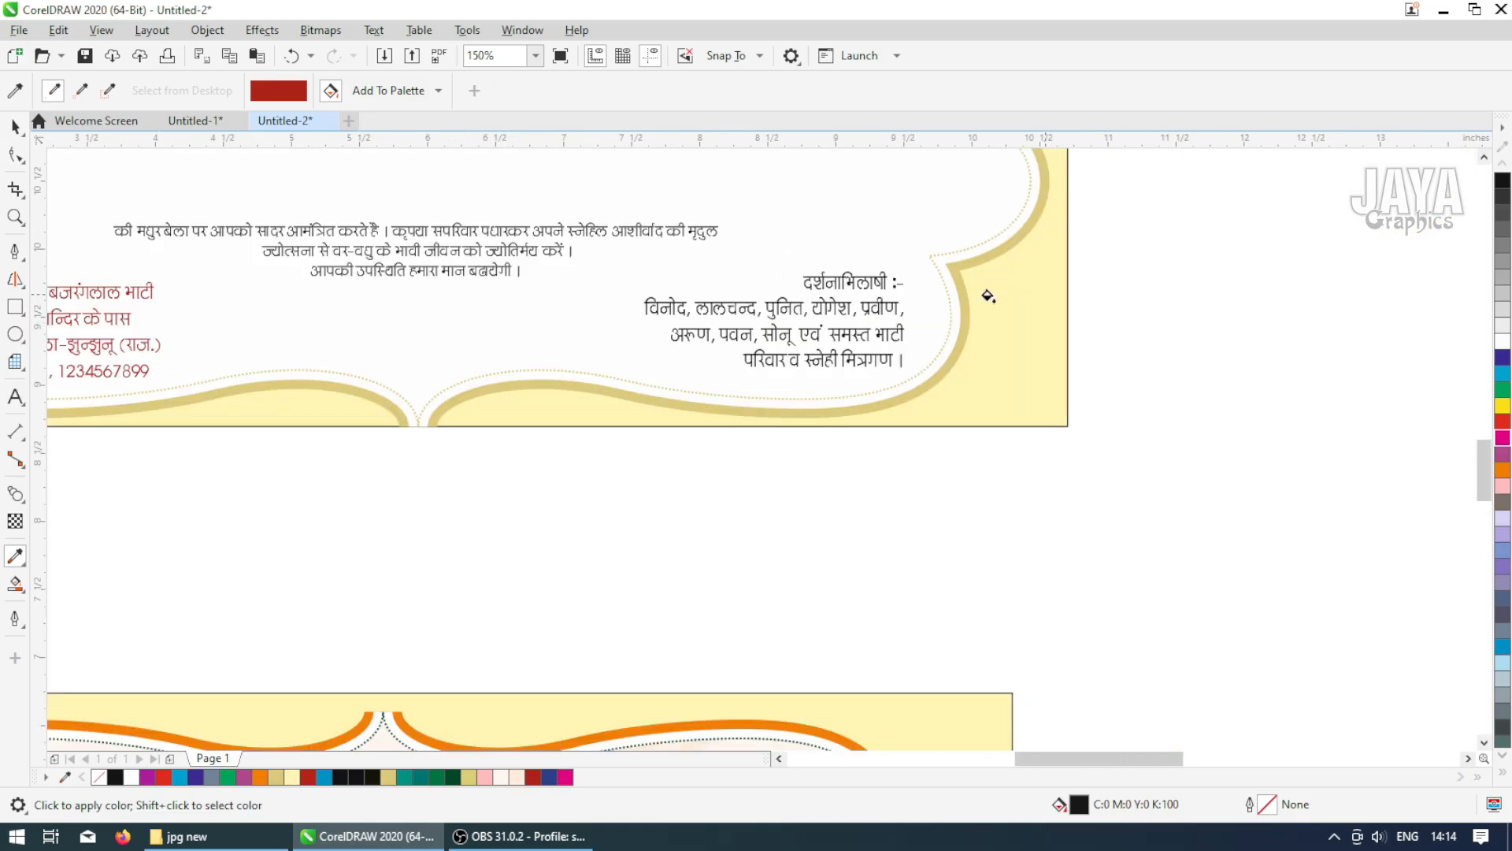
click(834, 282)
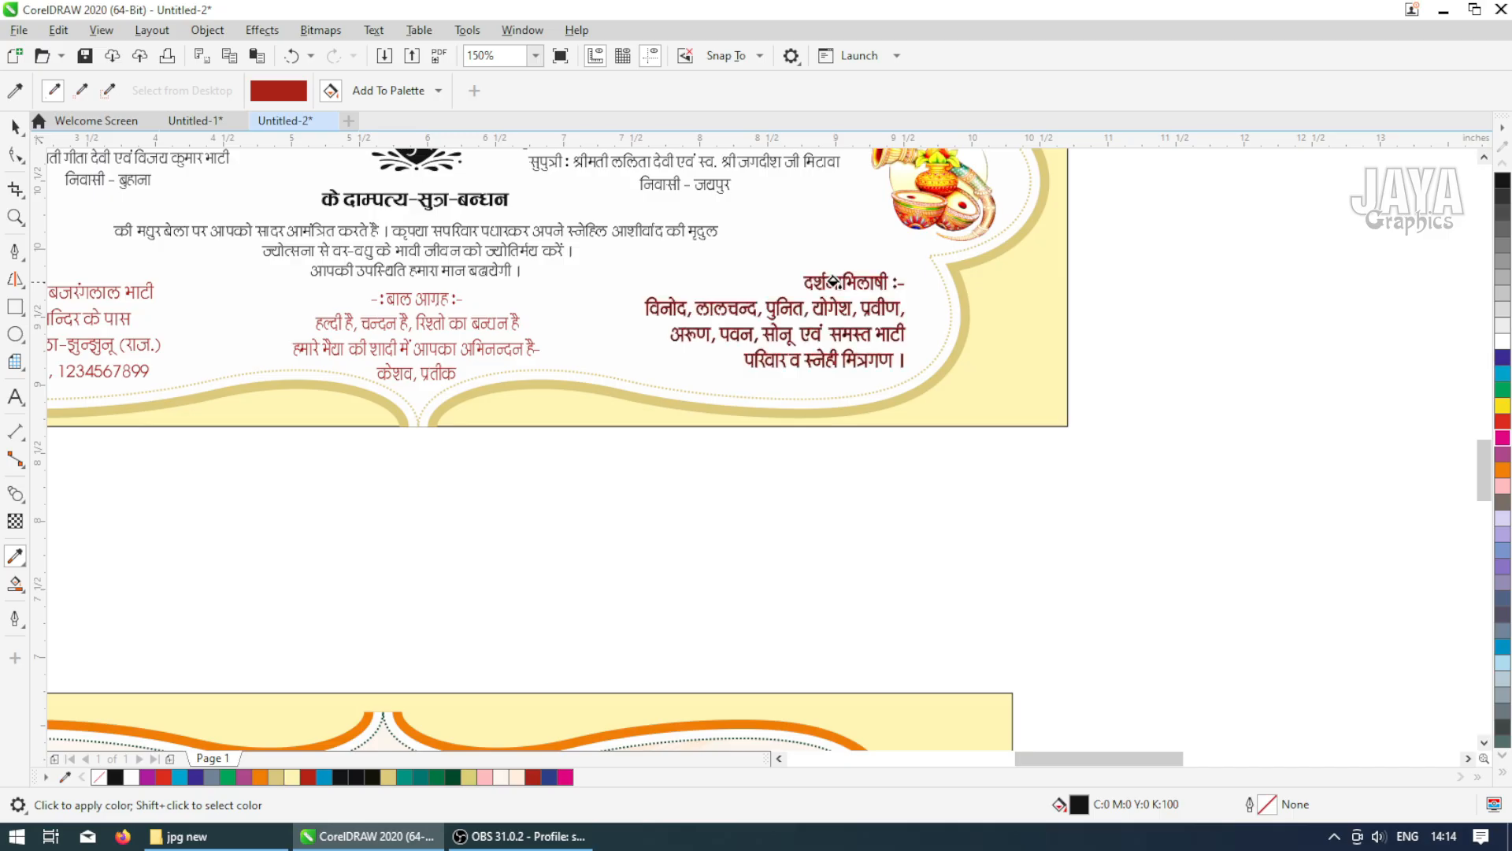
key(ctrl+z)
scroll(780, 285, up, 9)
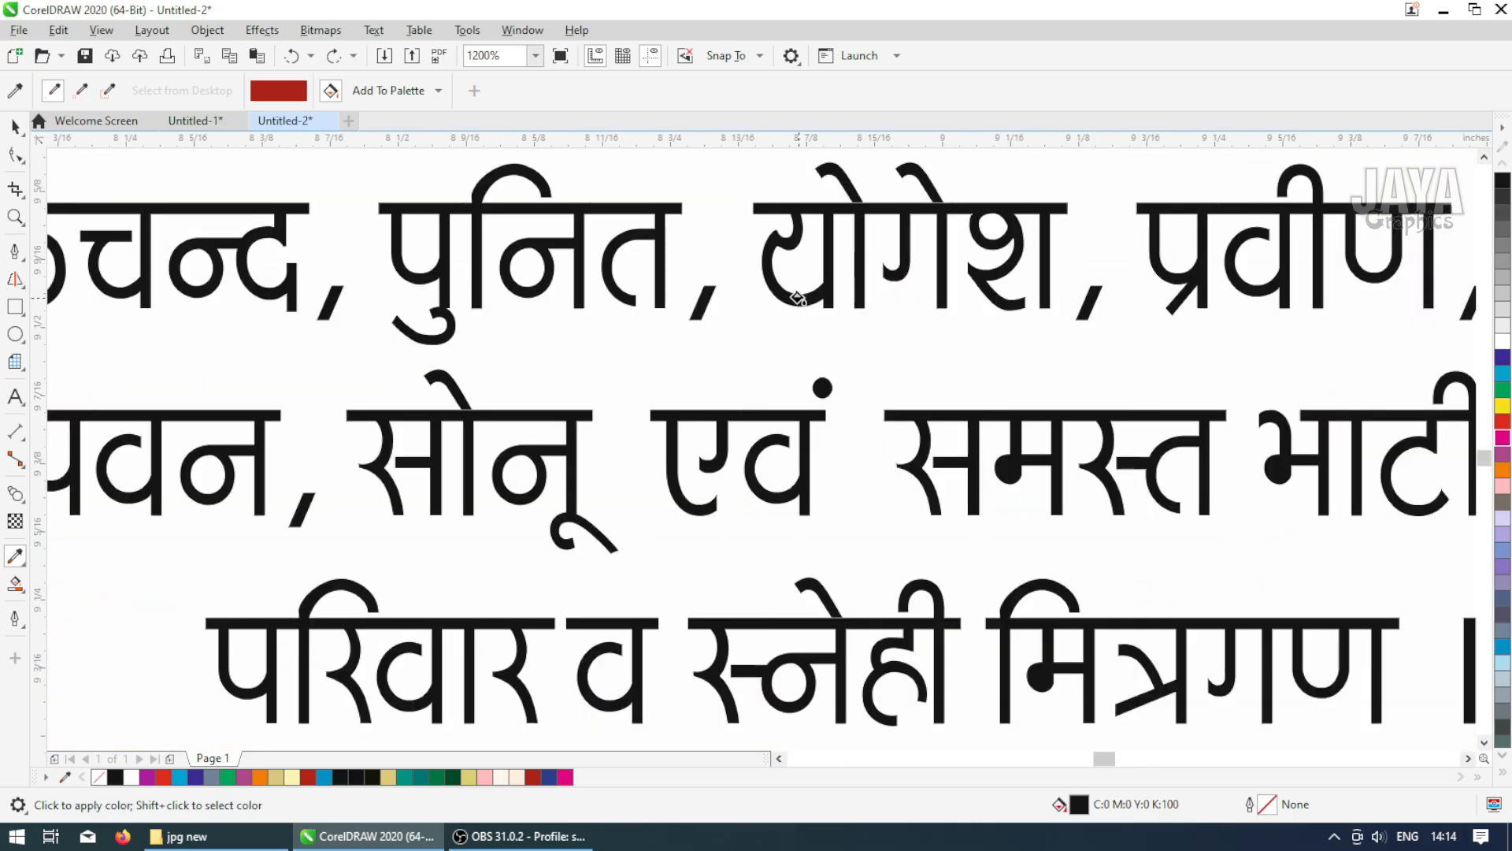
click(797, 297)
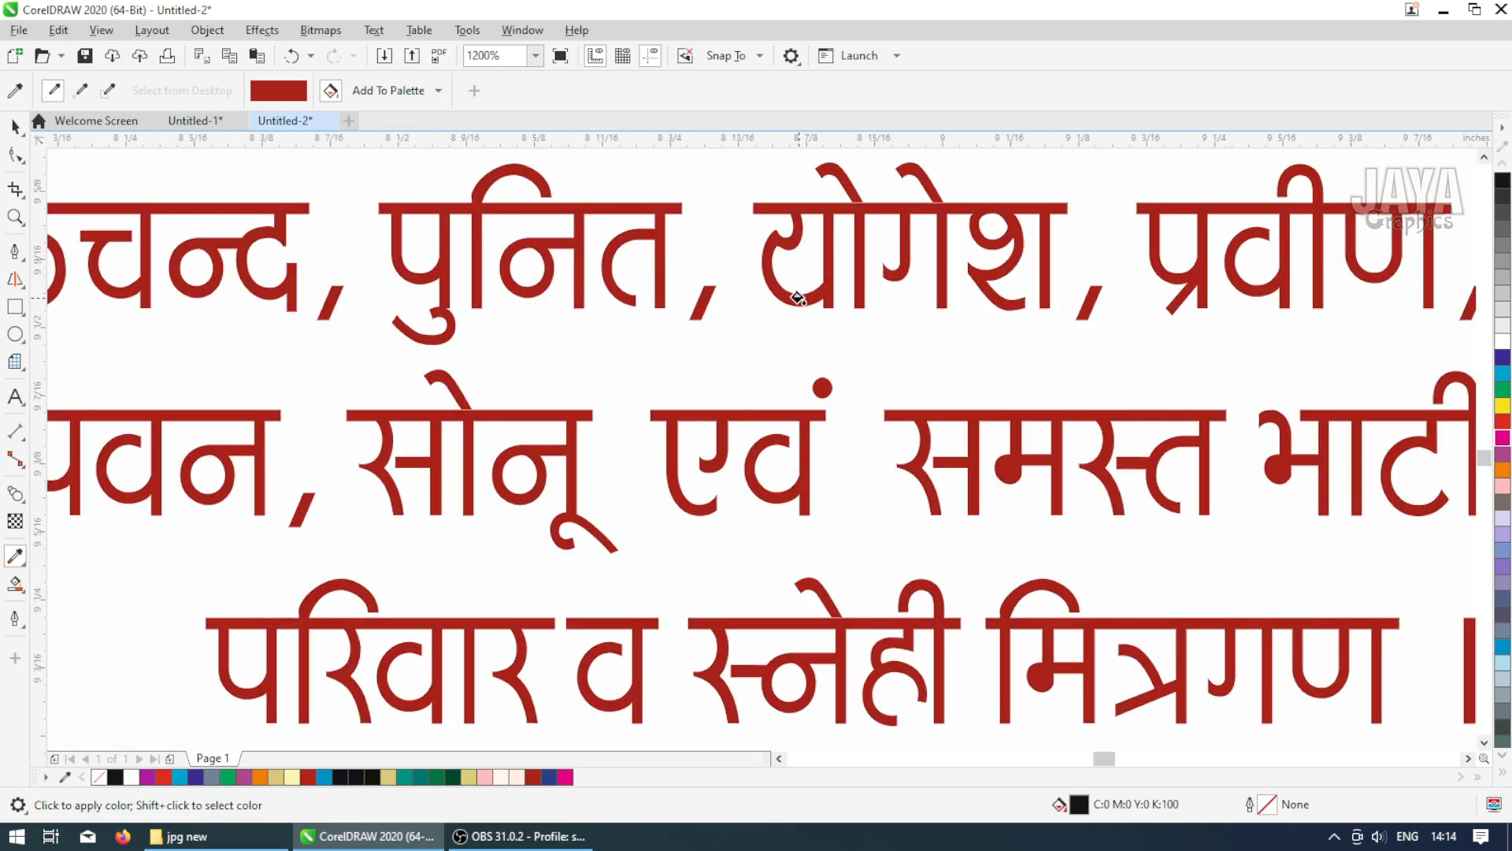
scroll(797, 297, down, 8)
scroll(611, 222, down, 2)
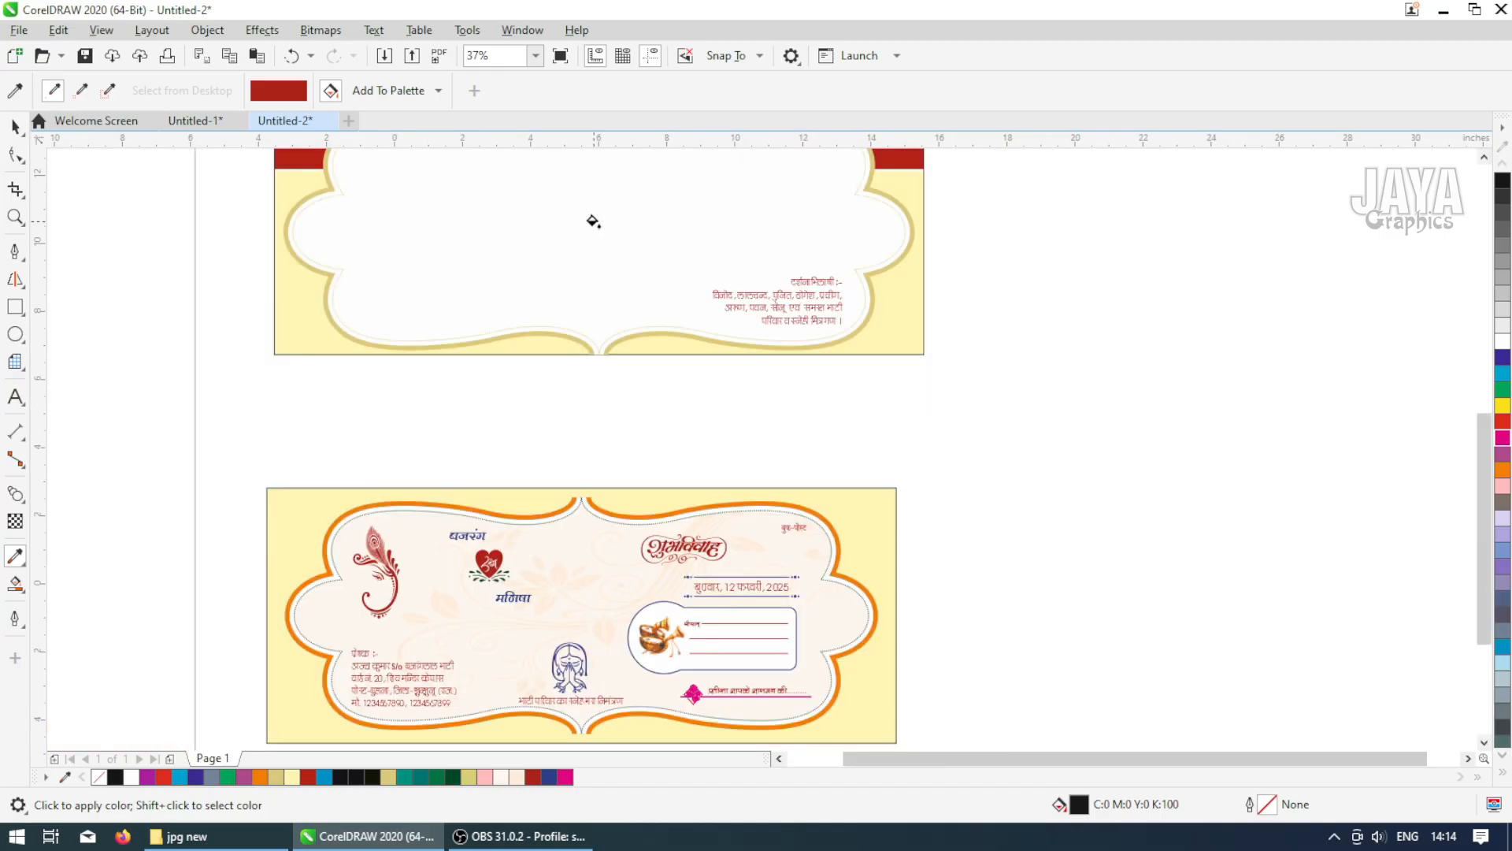
scroll(588, 206, down, 2)
scroll(531, 180, up, 7)
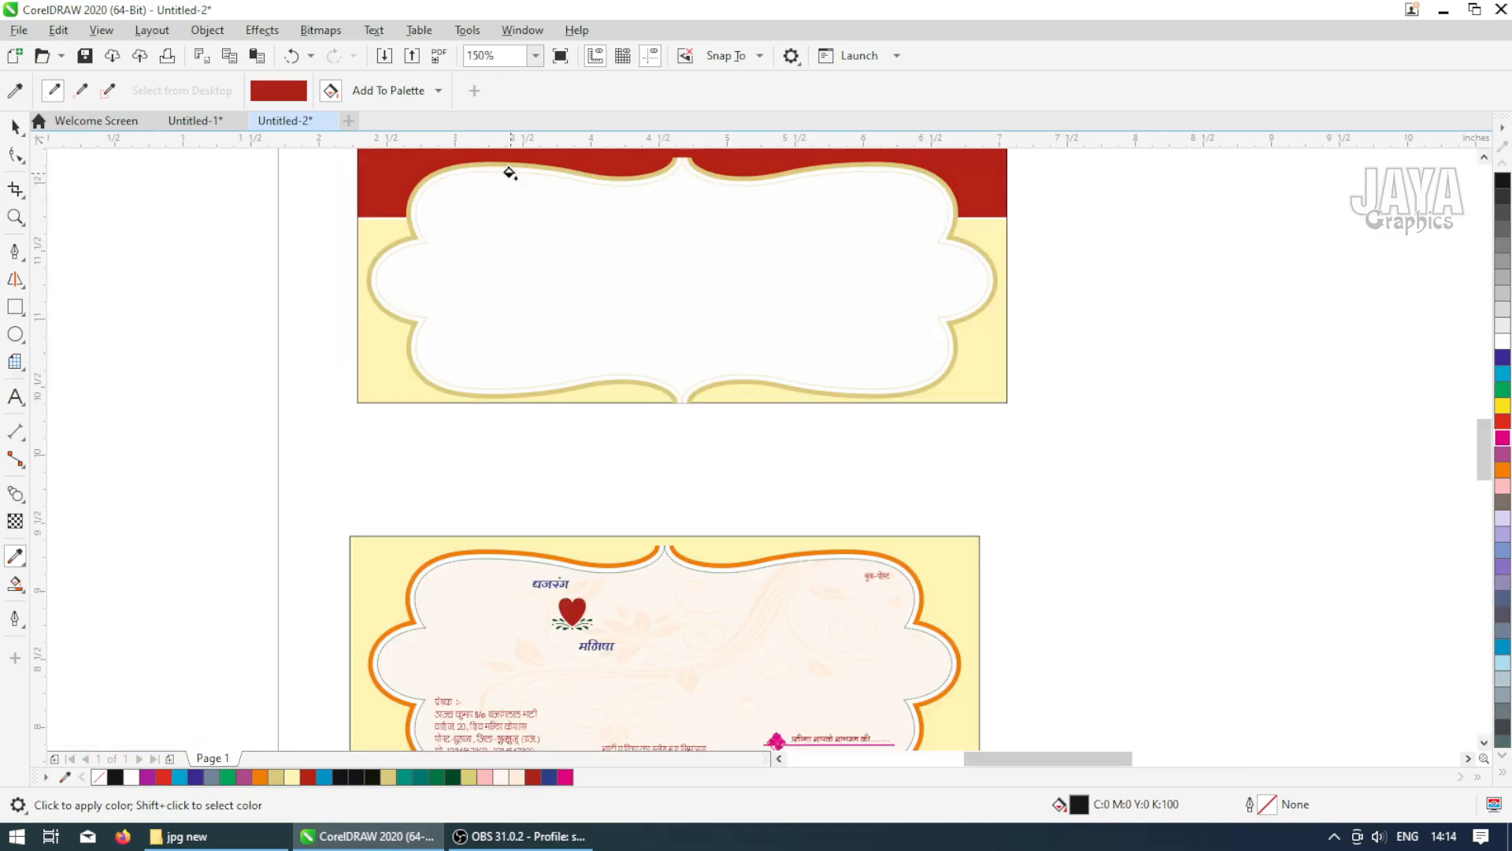
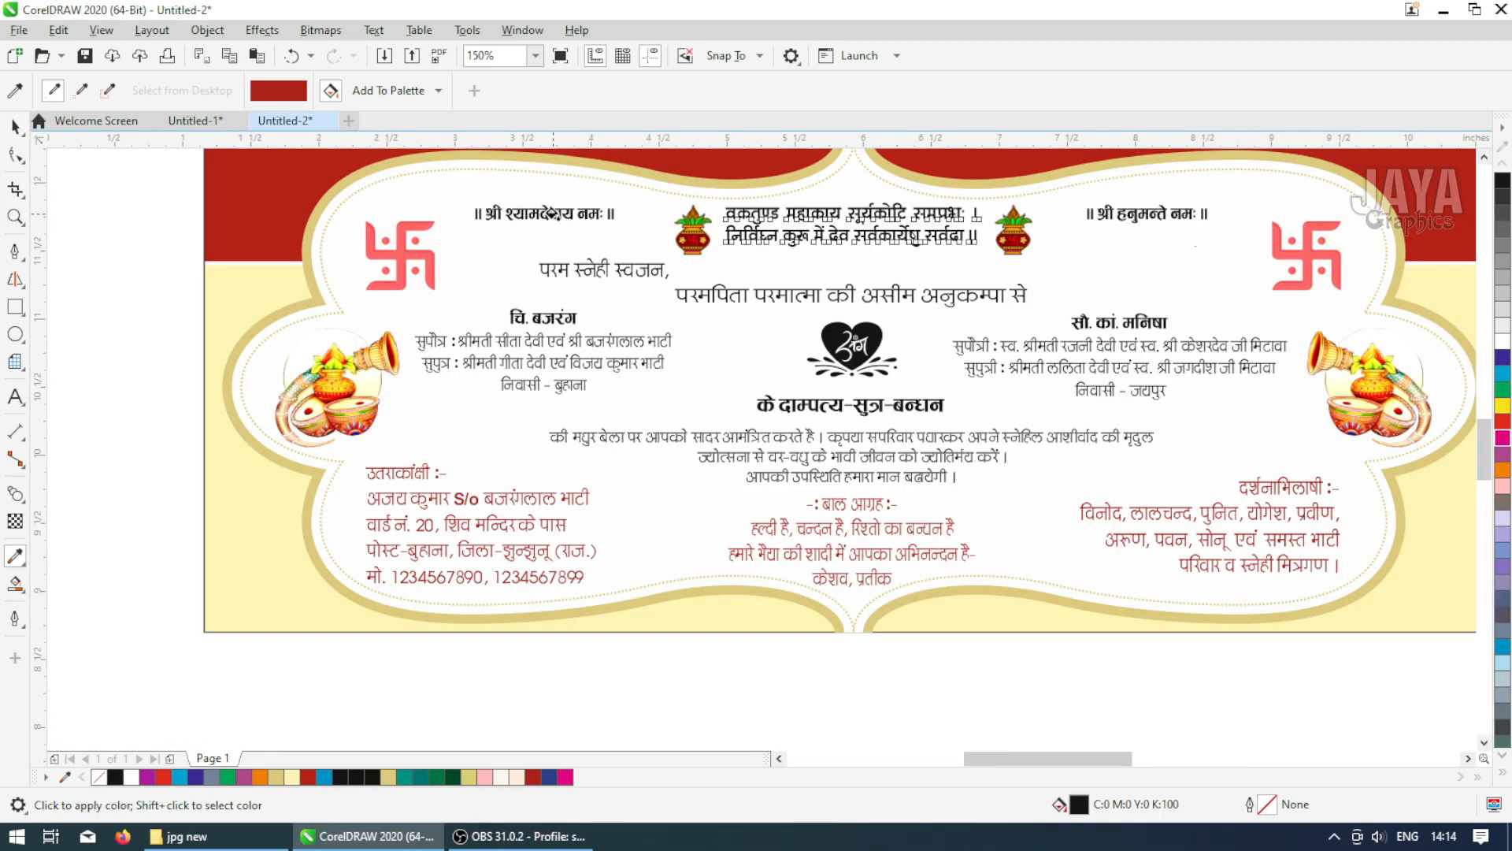
Apply the red to the bride's name and family lines beside the right shehnai in the lower card
click(556, 213)
click(1135, 219)
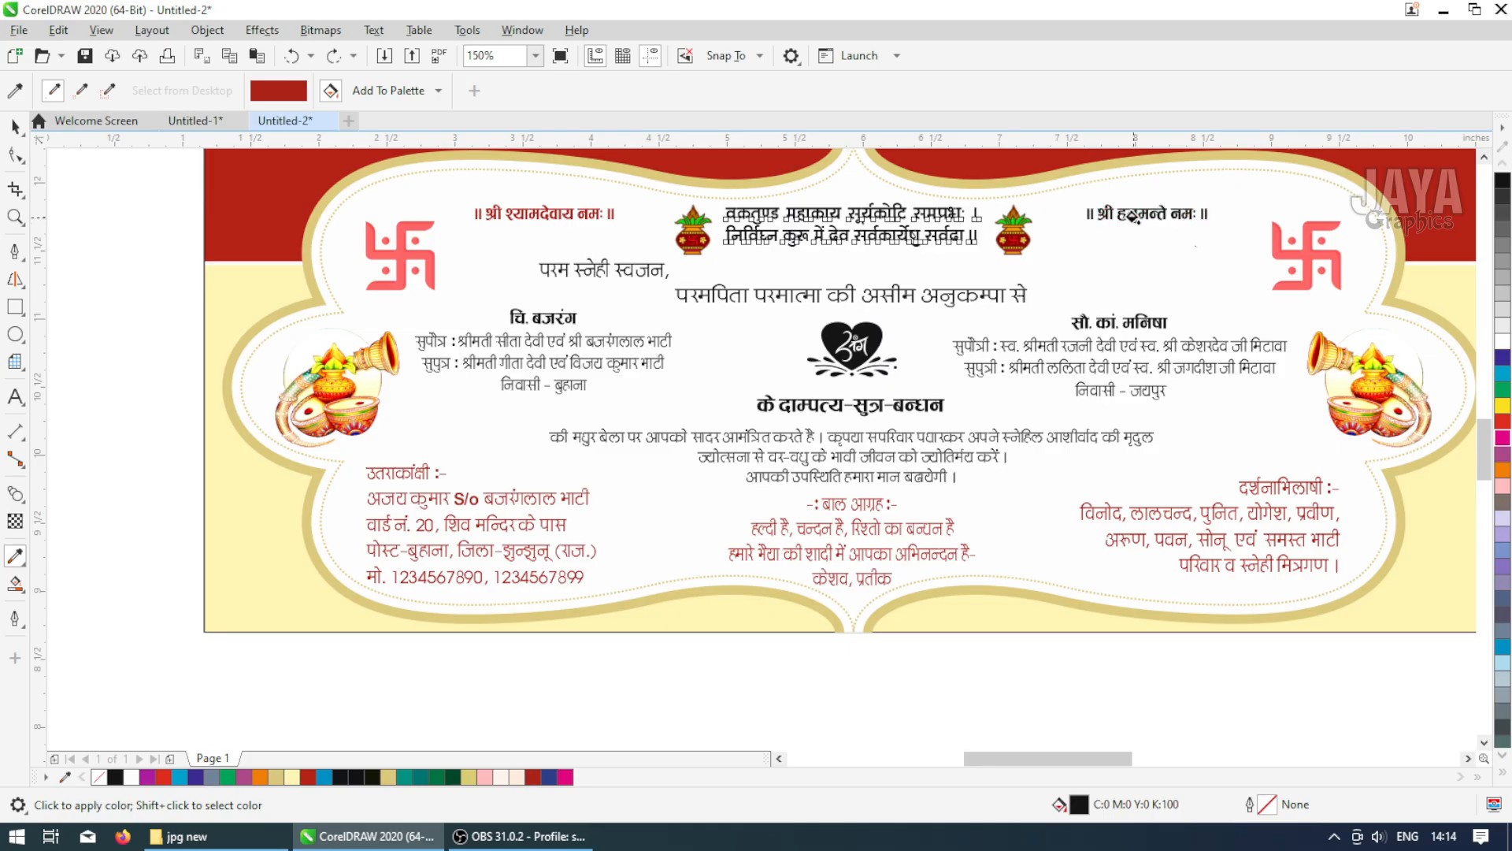
click(1080, 351)
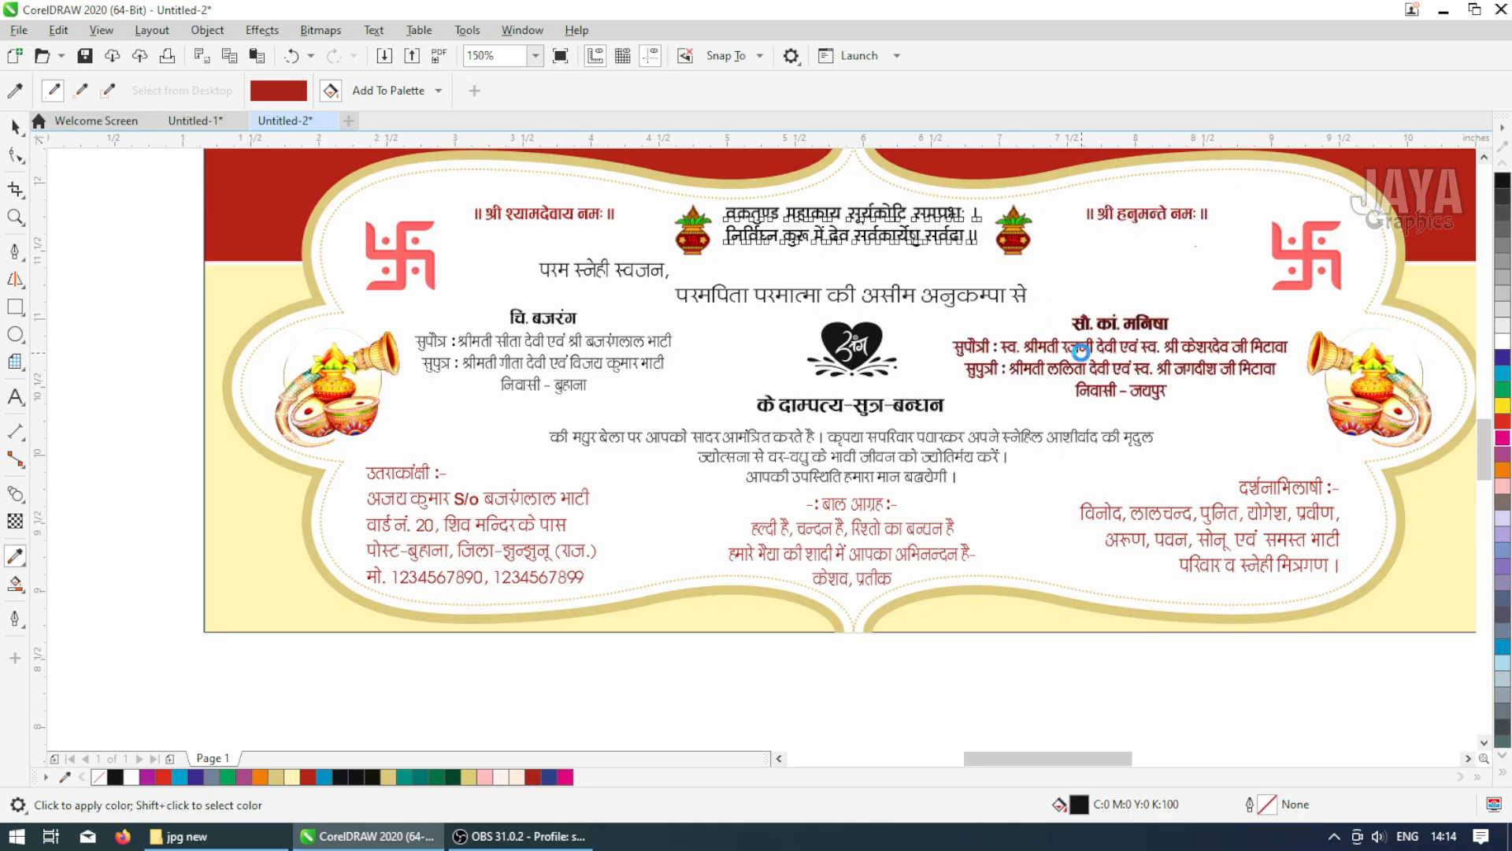
Apply the red fill to the heart emblem in the centre of the lower card
scroll(1080, 351, up, 2)
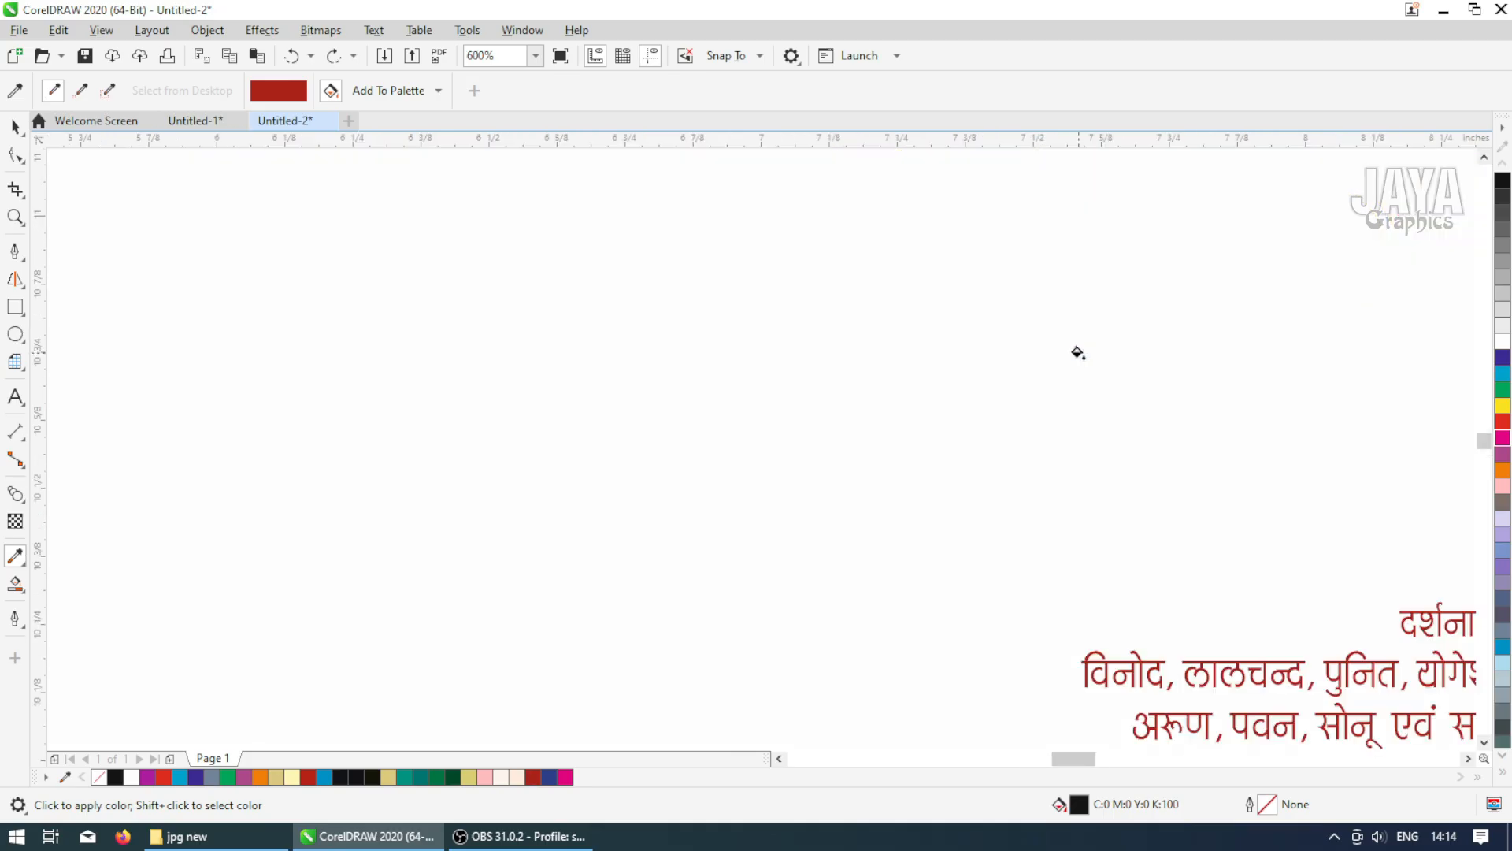
click(1091, 244)
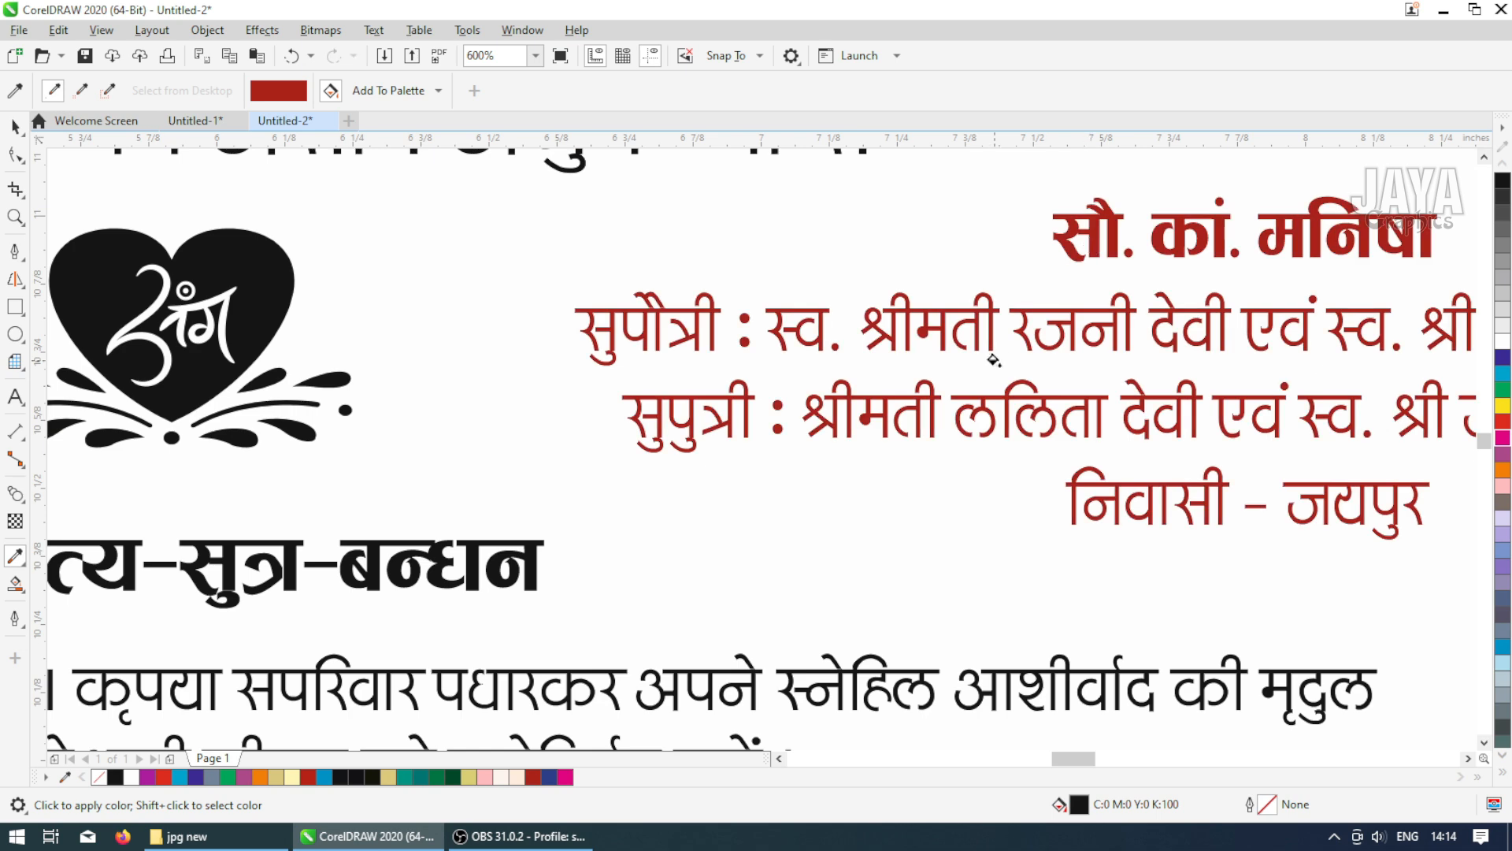
scroll(752, 481, down, 1)
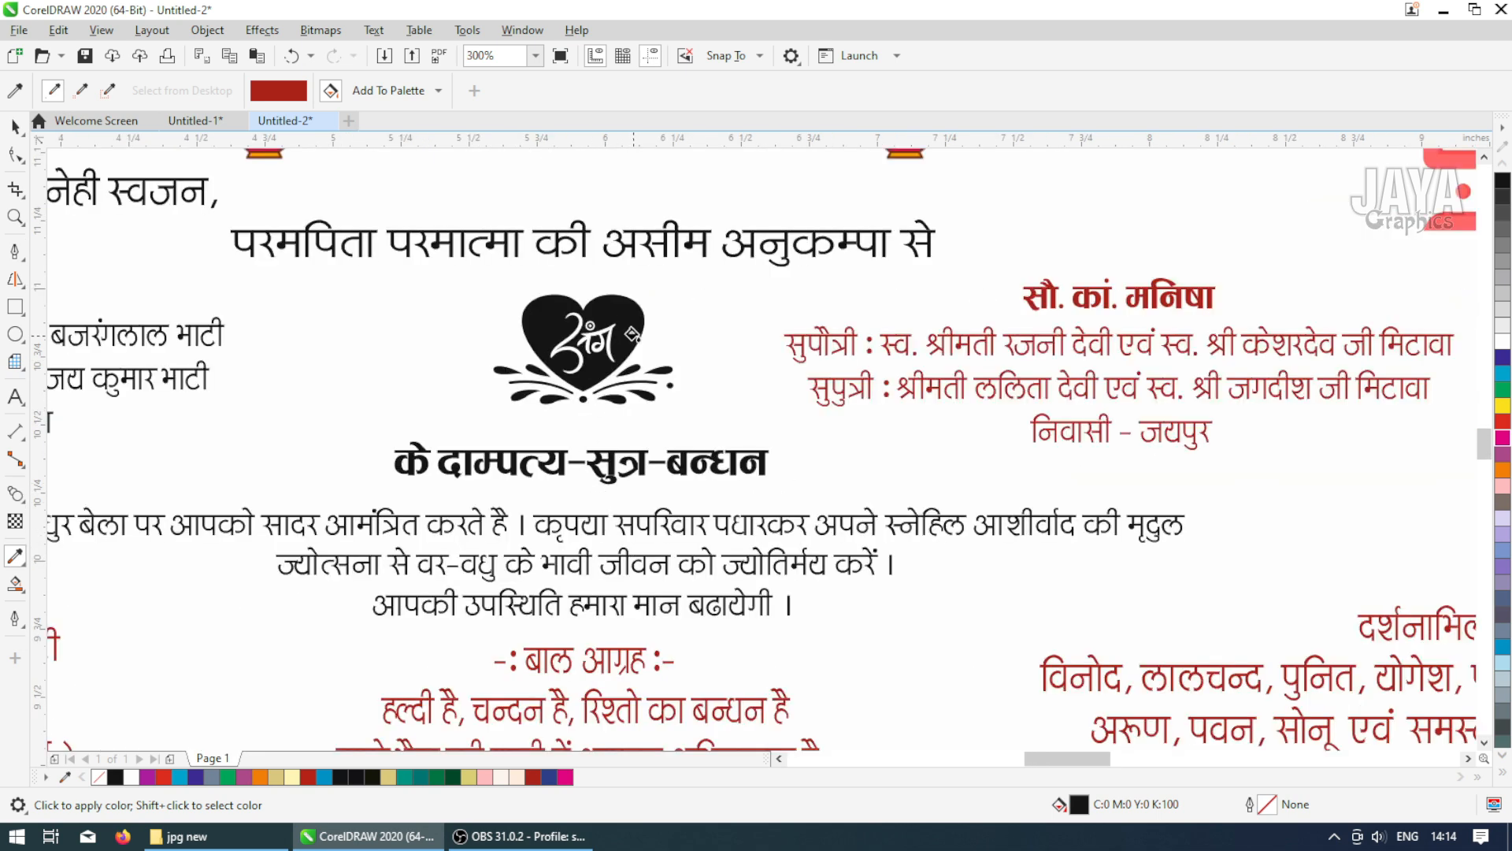
click(633, 321)
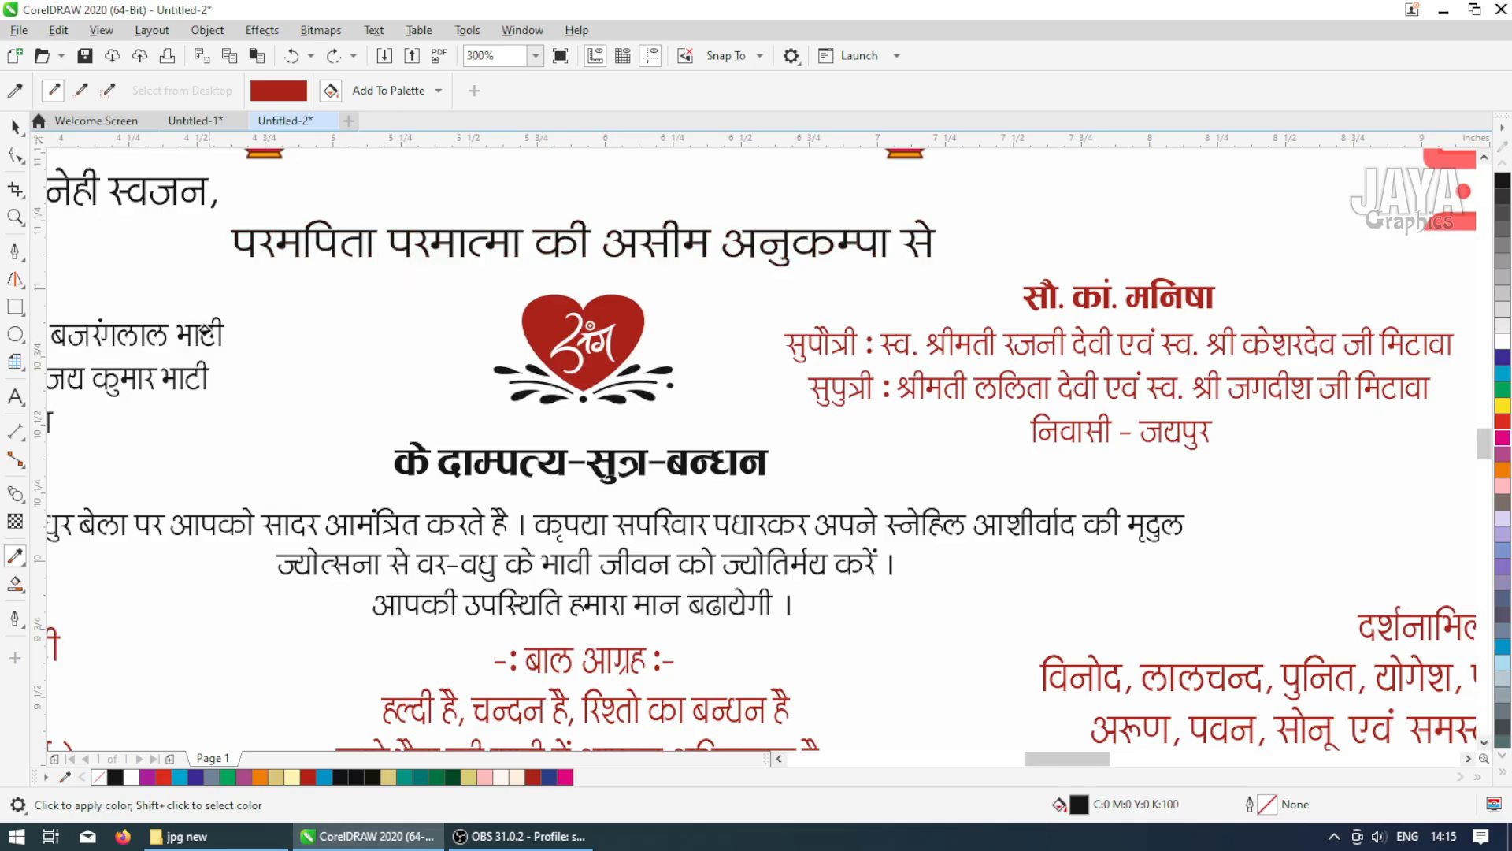
Apply the red to the groom's family lines ending in 'भाटी' on the left of the lower card
scroll(190, 344, up, 2)
scroll(265, 356, up, 1)
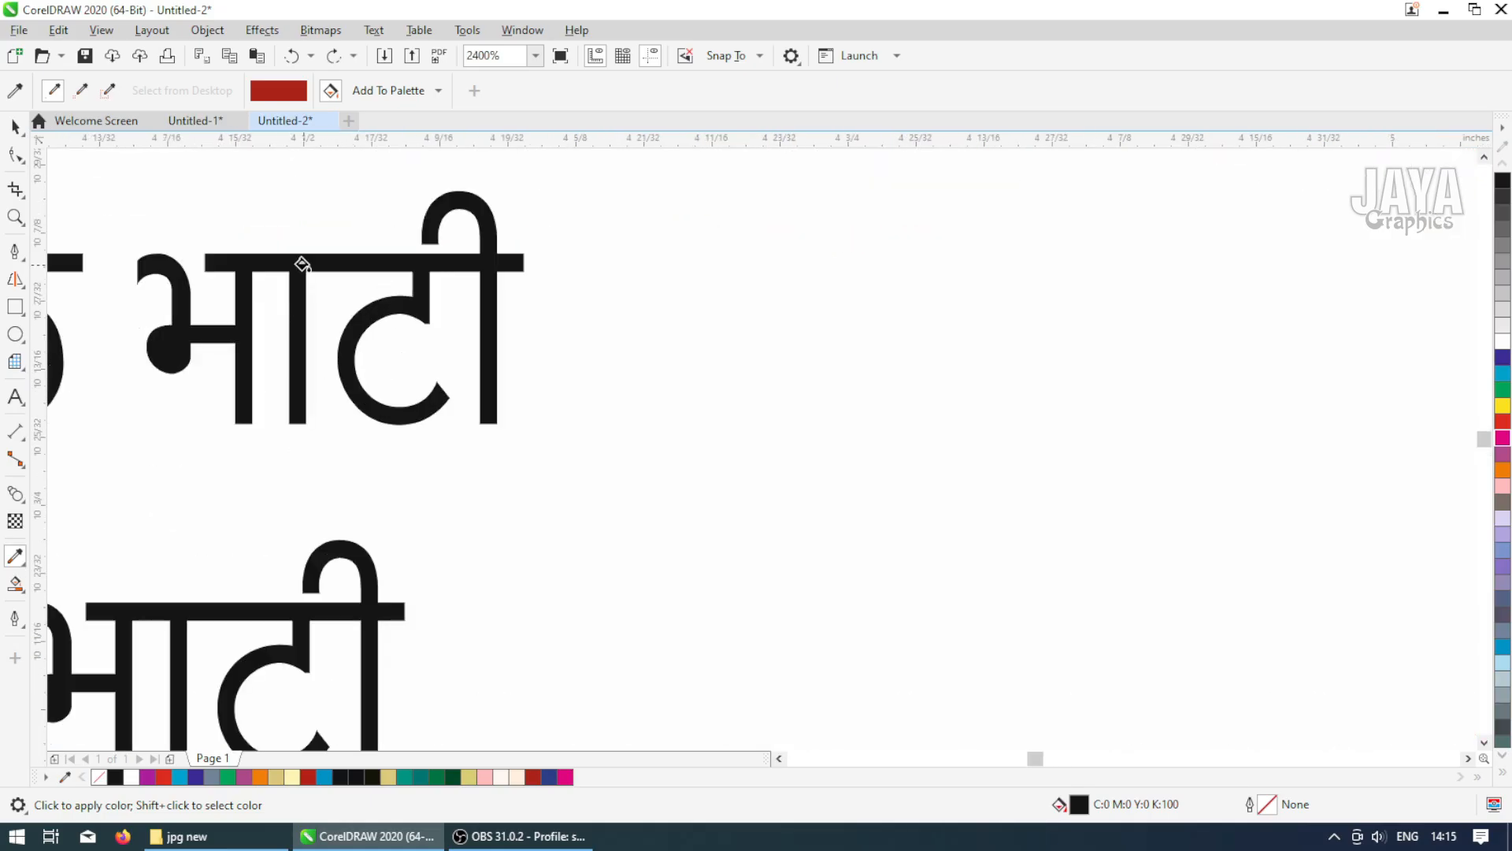
click(302, 264)
Apply the red to the 'नोट : बारात दिनांक 12 फरवरी 2020...' note line in the upper card
scroll(302, 264, down, 5)
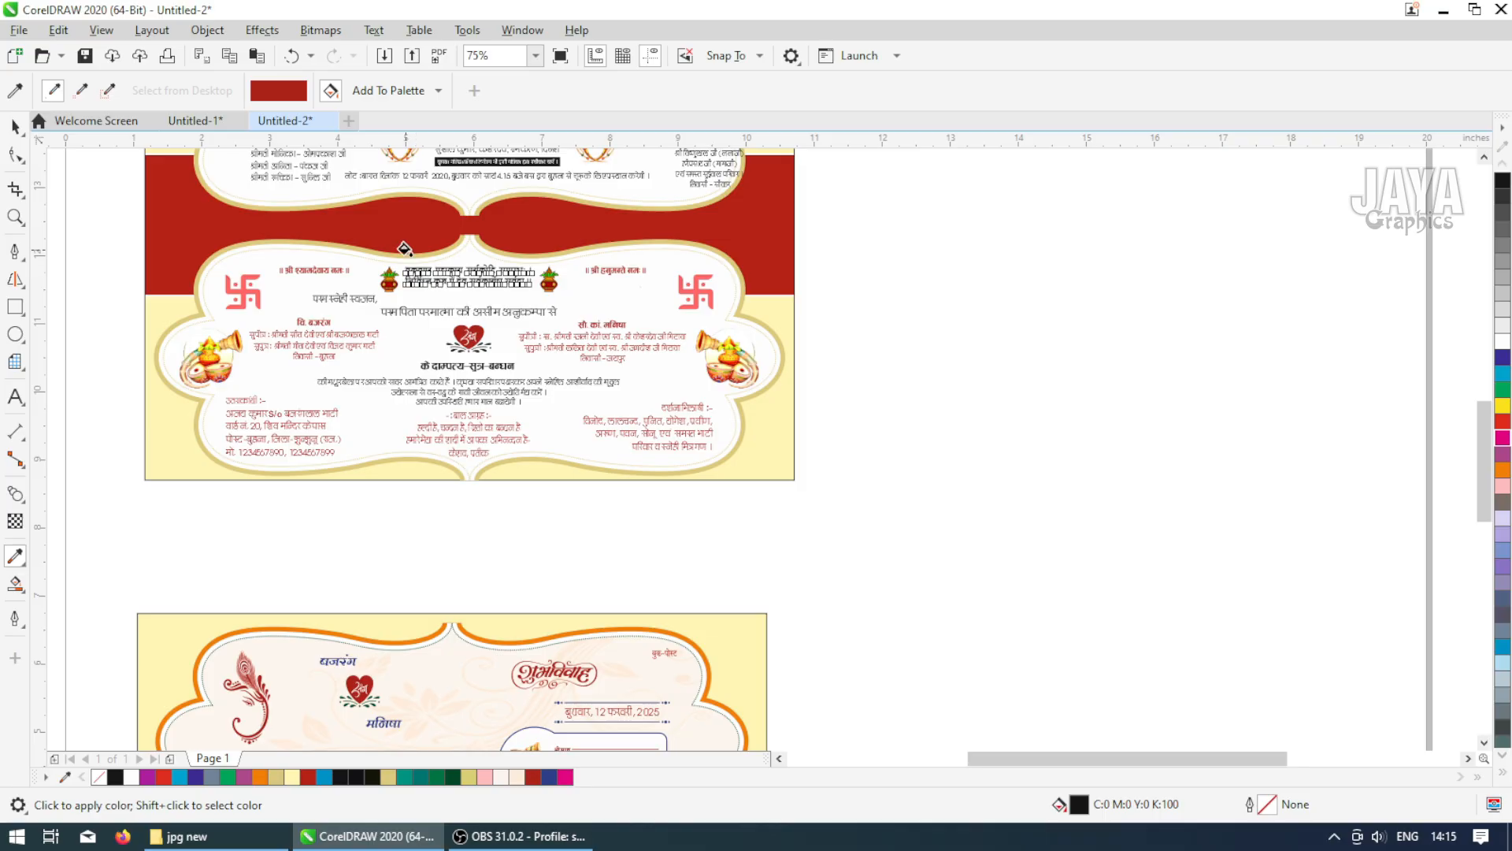
scroll(386, 185, down, 1)
scroll(373, 184, up, 3)
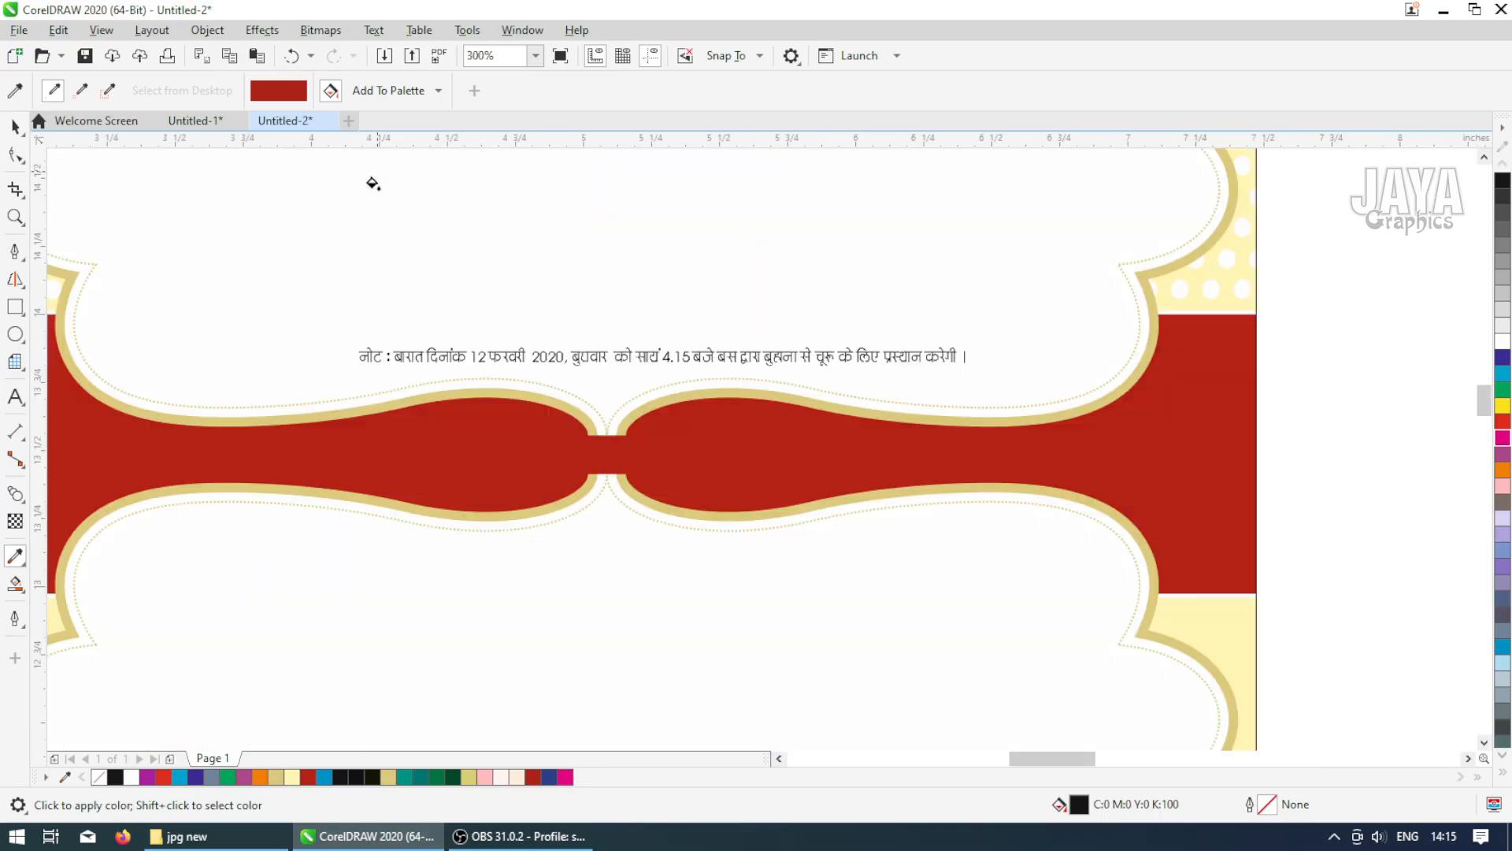
scroll(392, 389, up, 2)
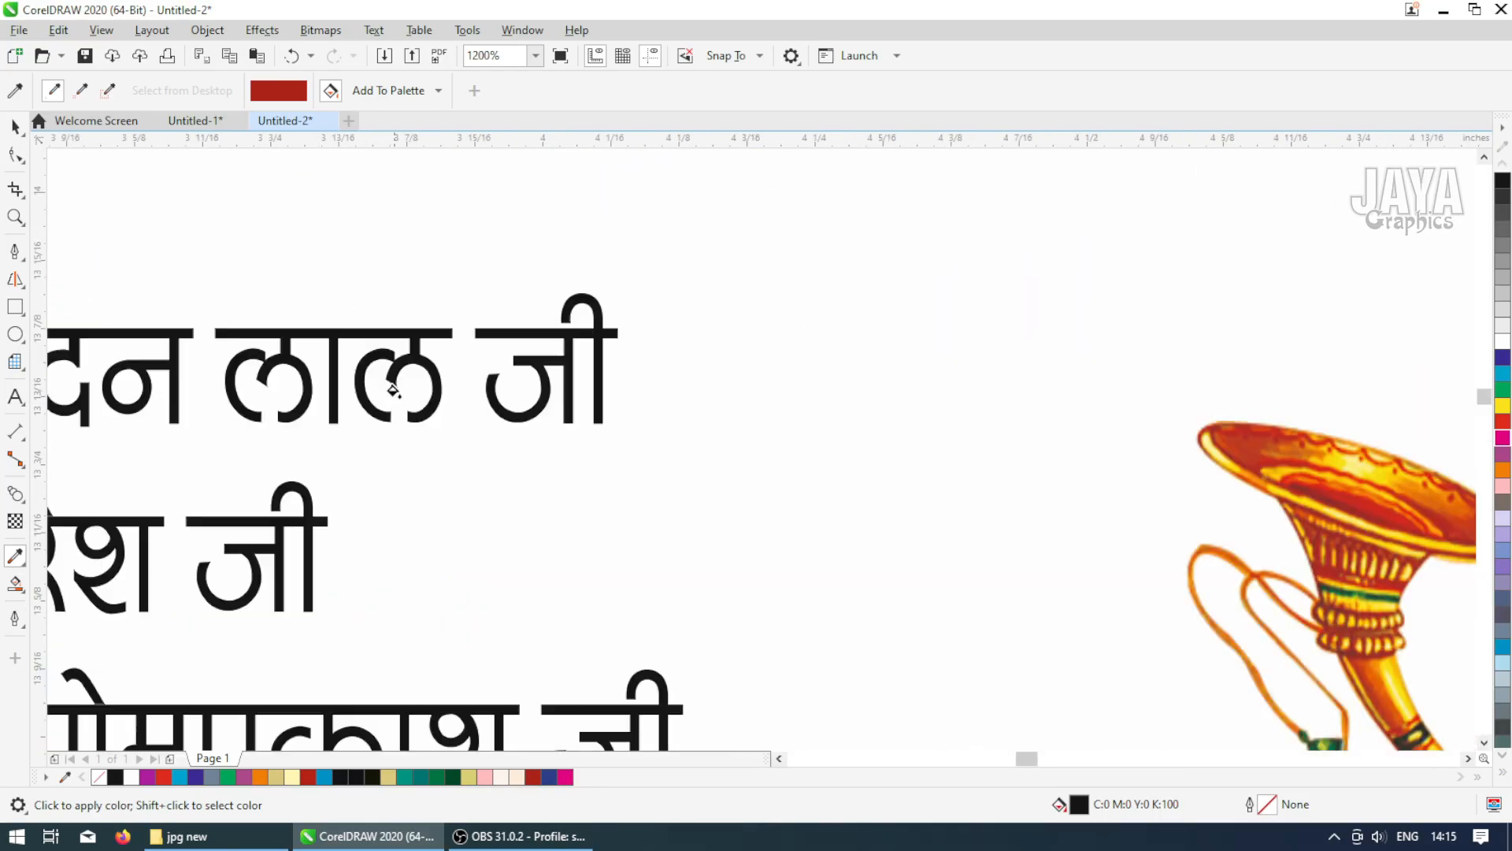
scroll(409, 339, down, 2)
scroll(782, 544, up, 2)
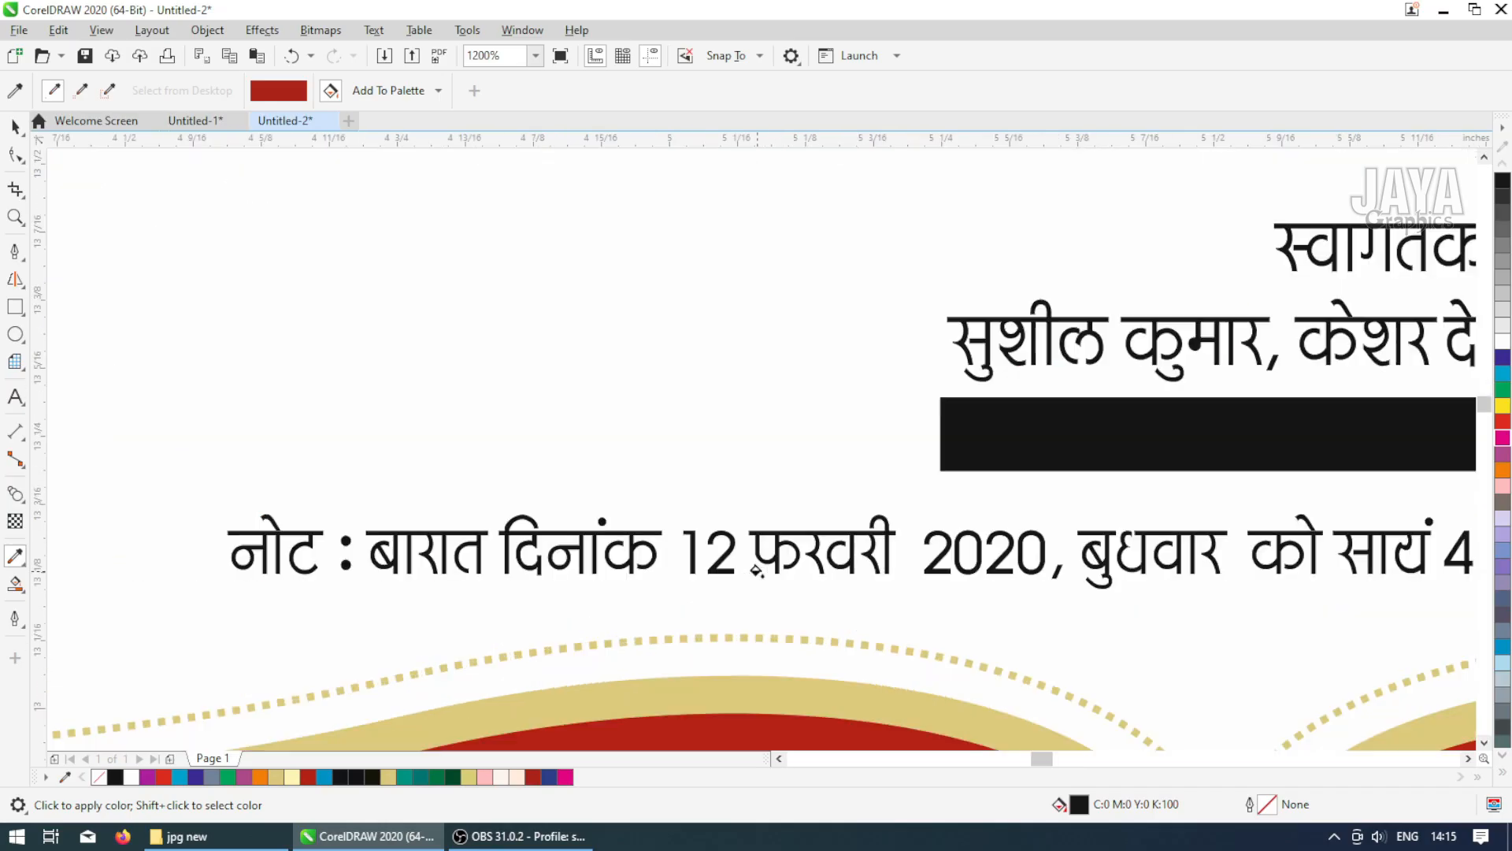
click(782, 496)
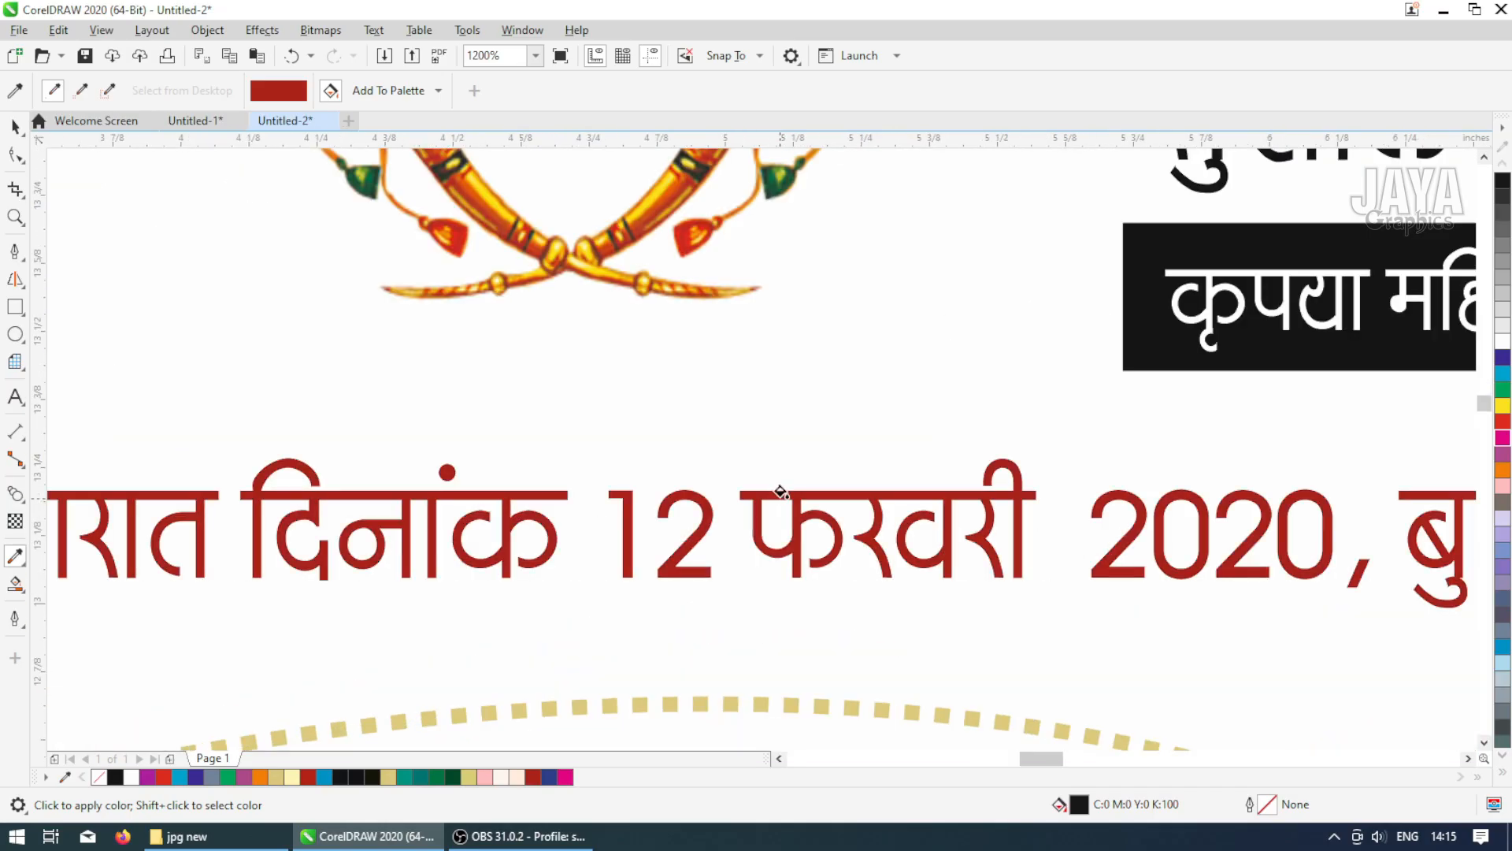
Apply the red to the black banner bar behind the 'कृपया महिलाओं का निमंत्रण...' line
scroll(782, 497, down, 2)
scroll(977, 446, up, 1)
scroll(872, 451, up, 1)
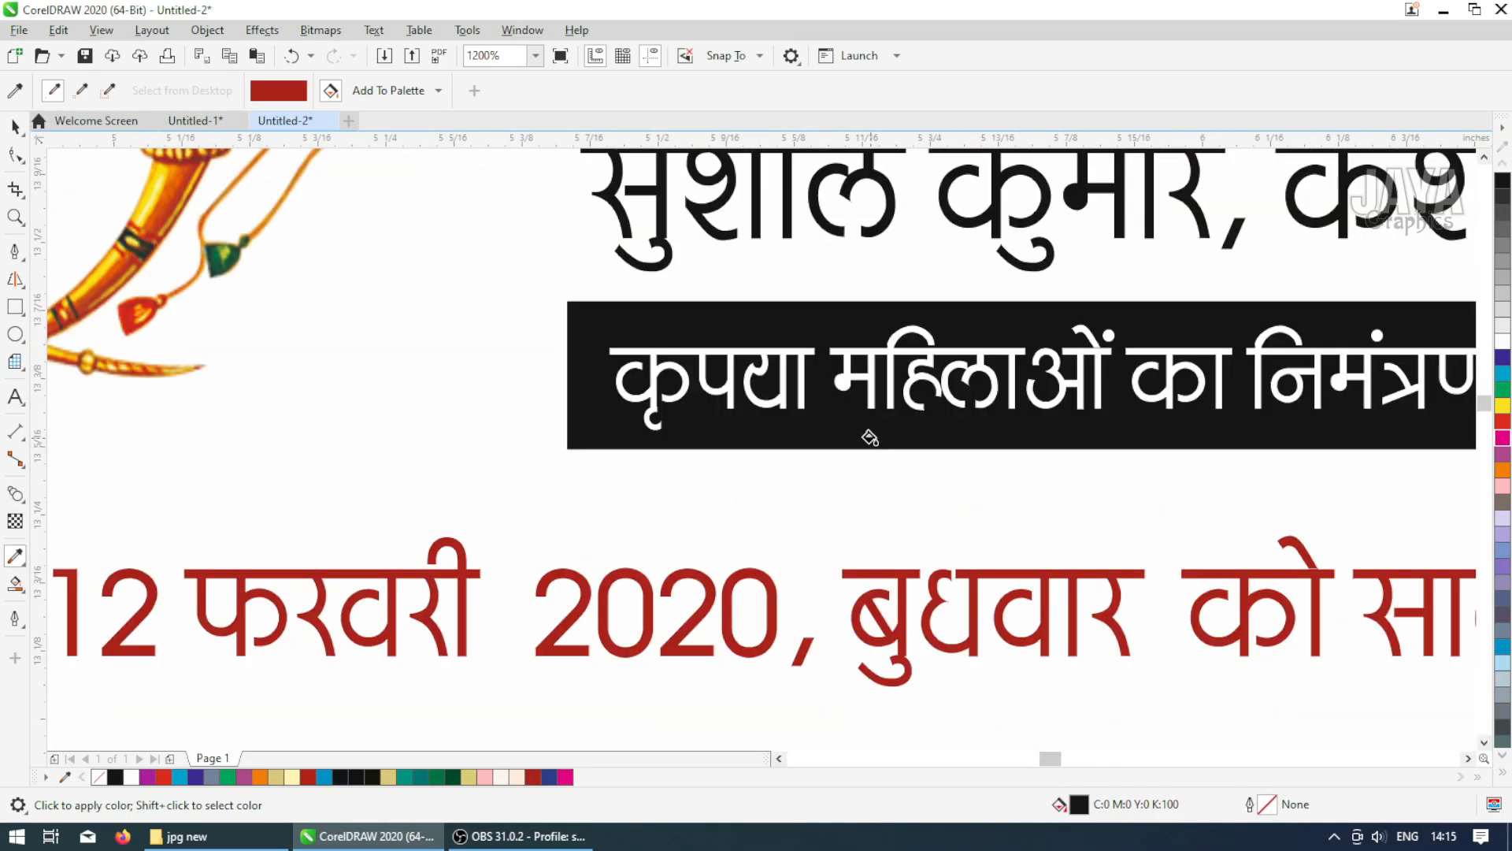
click(870, 438)
Apply the red to the 'स्वागतकर्ता' lines and the 'ननिहाल पक्ष' lines in the upper card
scroll(870, 438, down, 2)
scroll(991, 382, up, 2)
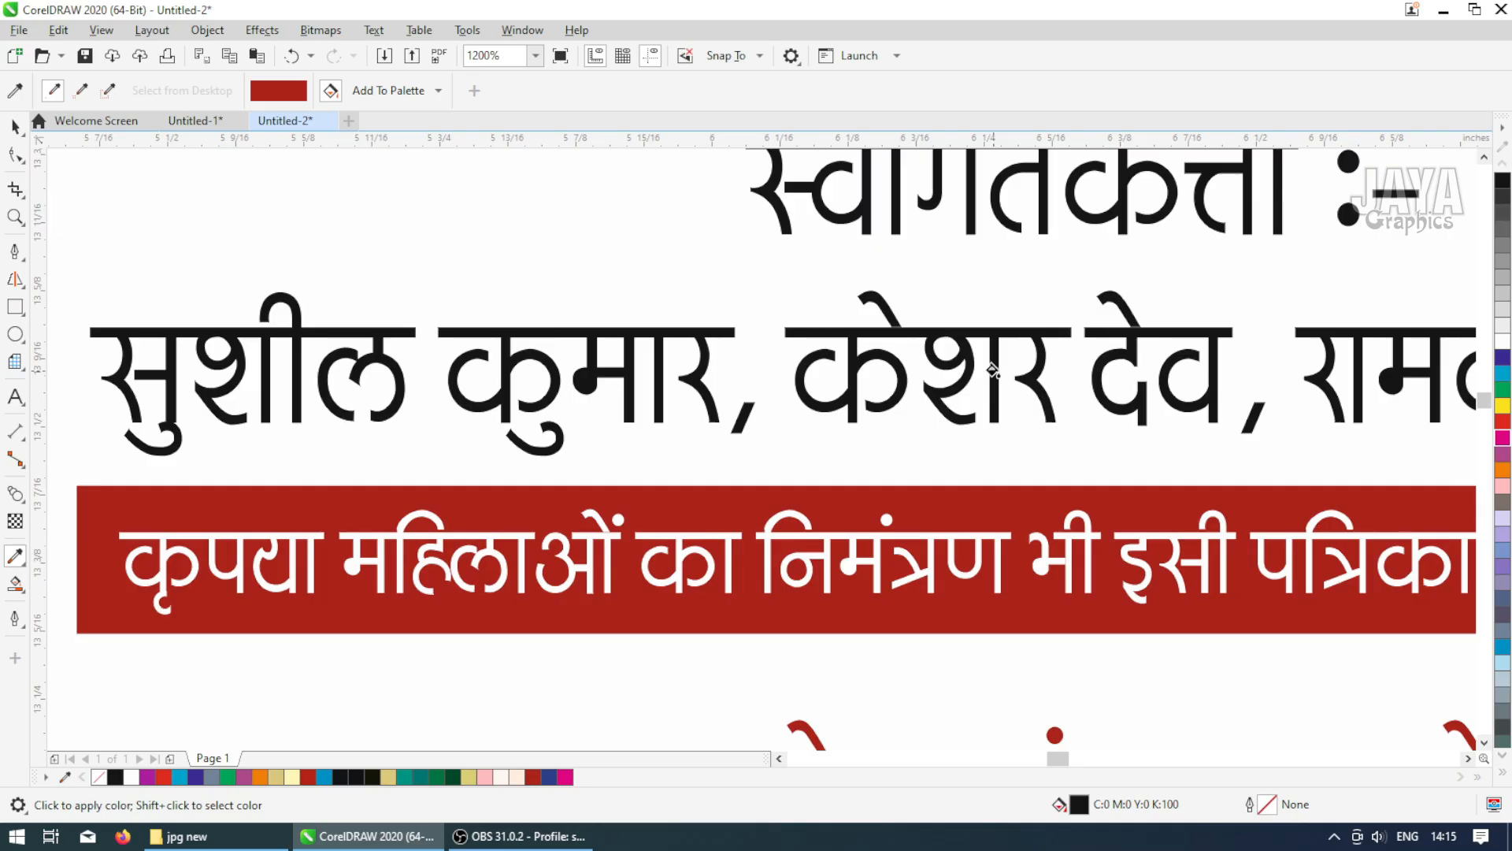
scroll(992, 370, down, 2)
scroll(1336, 478, down, 1)
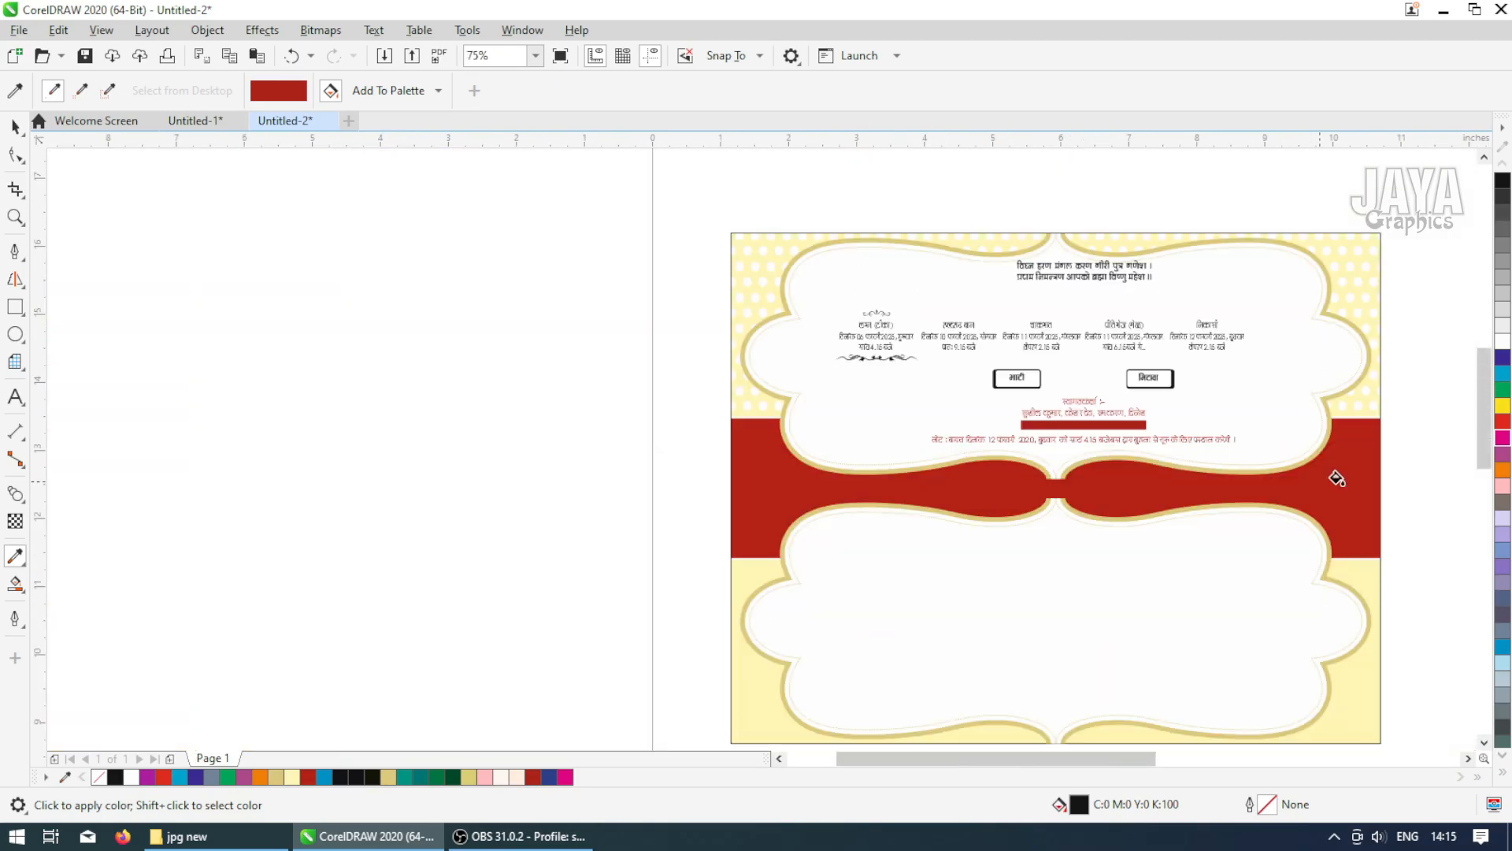
scroll(1334, 418, up, 2)
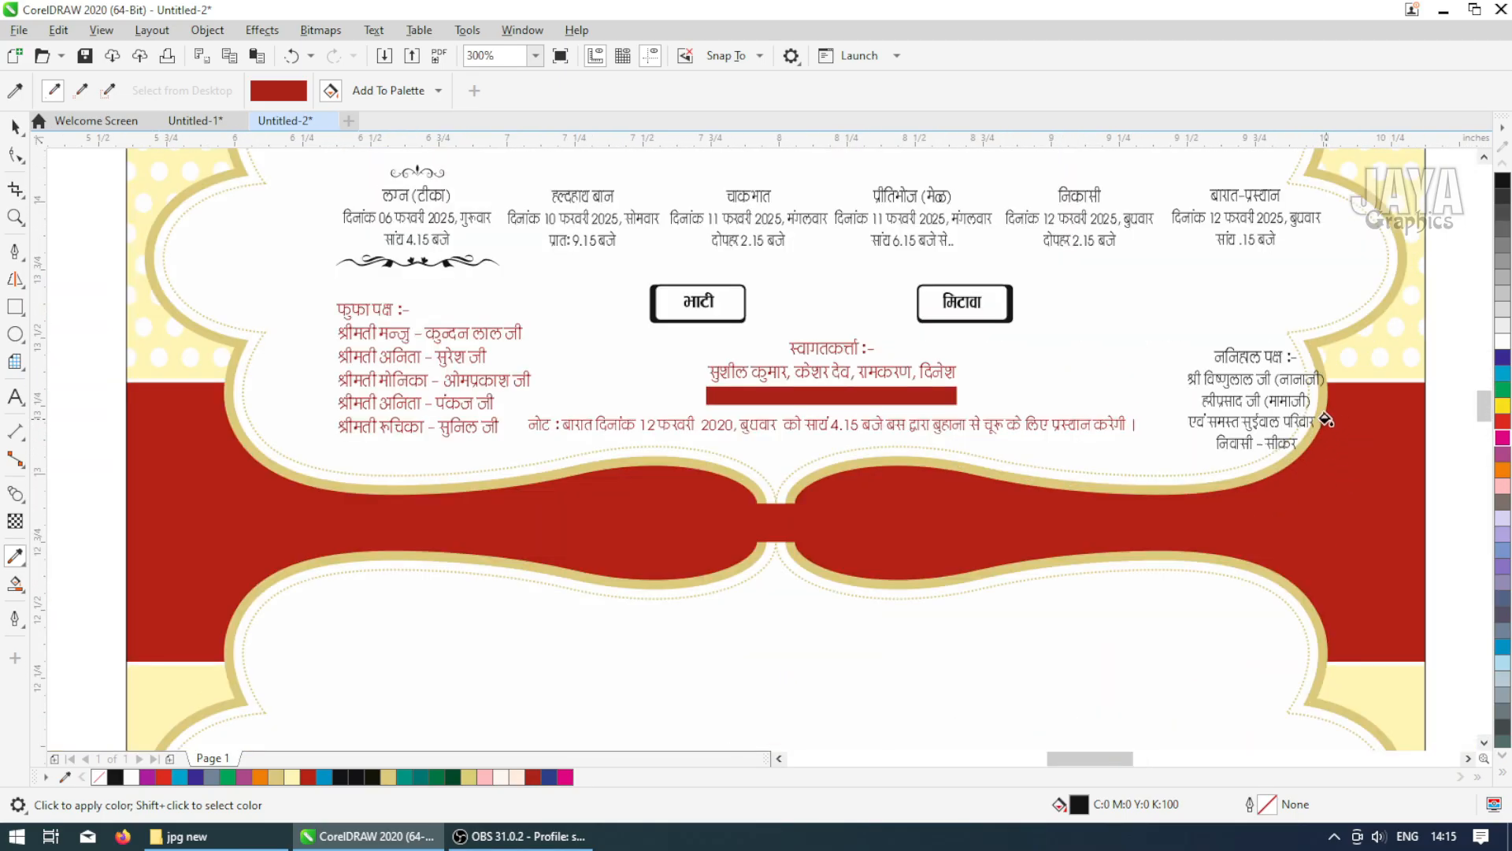
scroll(1334, 418, up, 1)
scroll(1125, 342, up, 1)
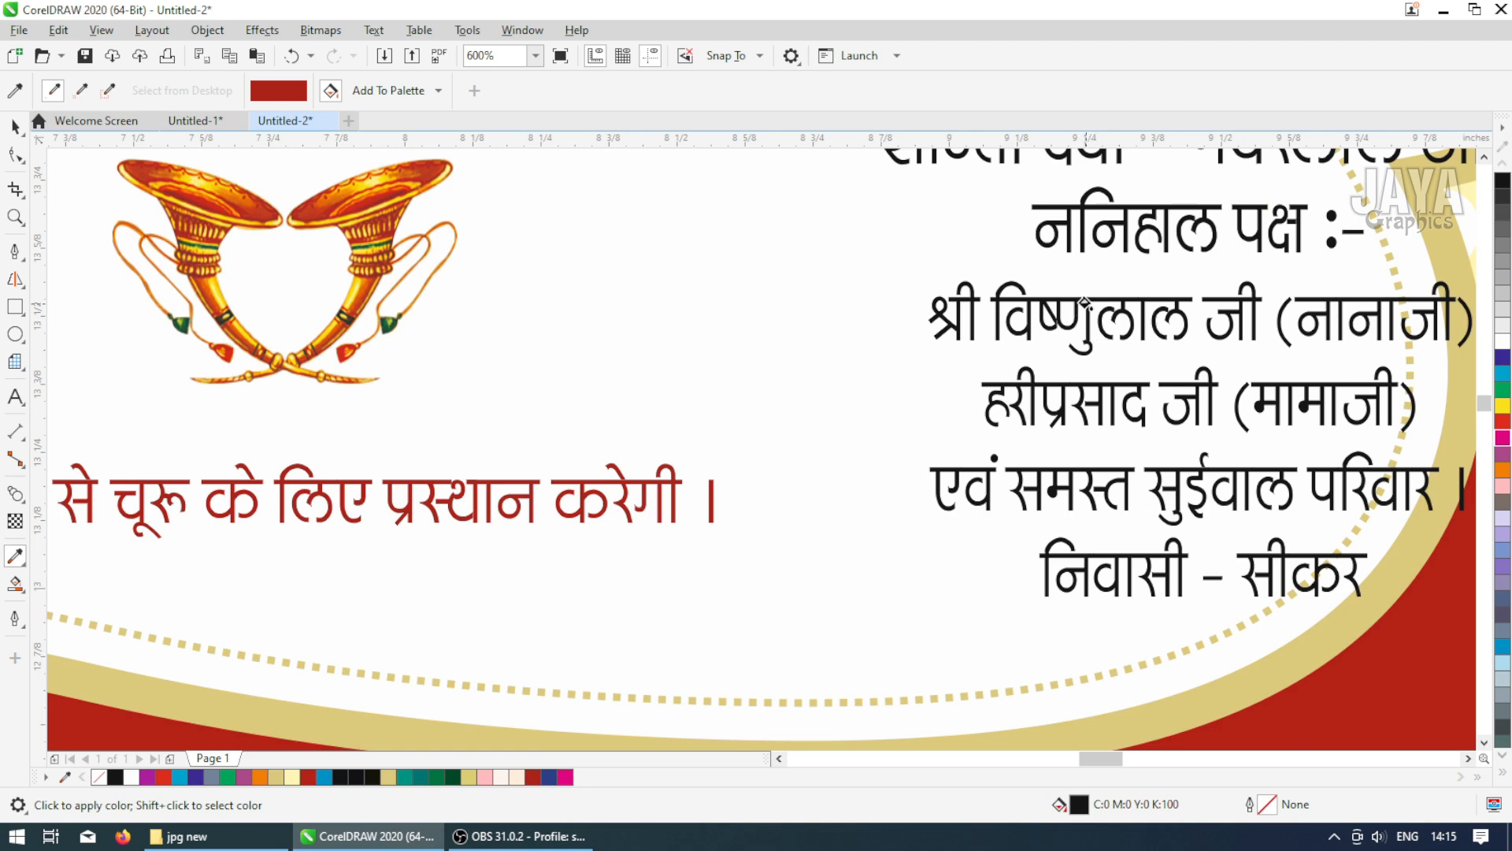
scroll(1083, 315, down, 1)
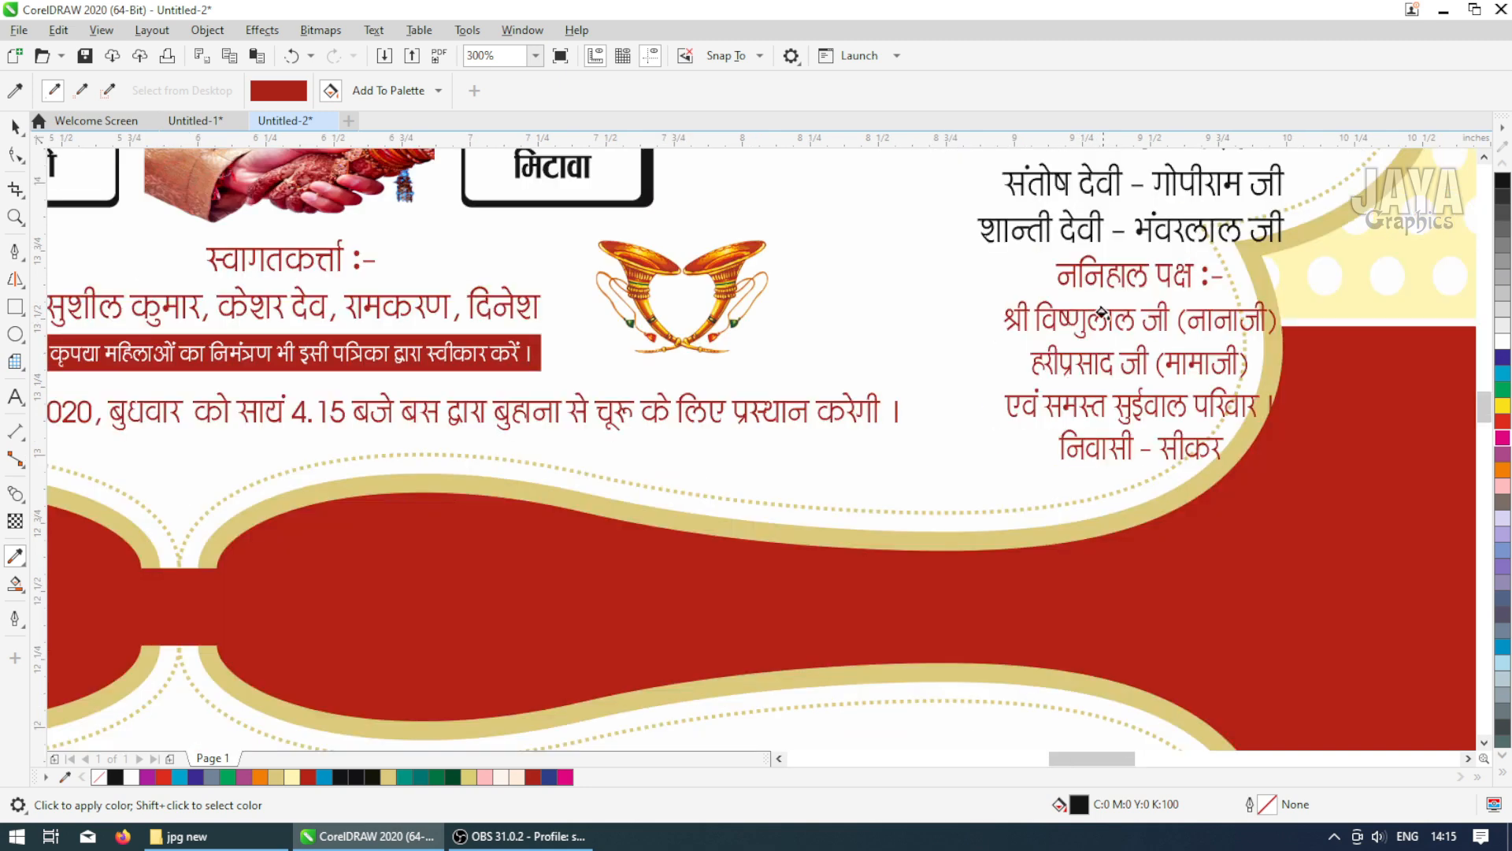
Apply the red to the 'बारात-प्रस्थान' event heading and its date lines
scroll(1085, 186, up, 2)
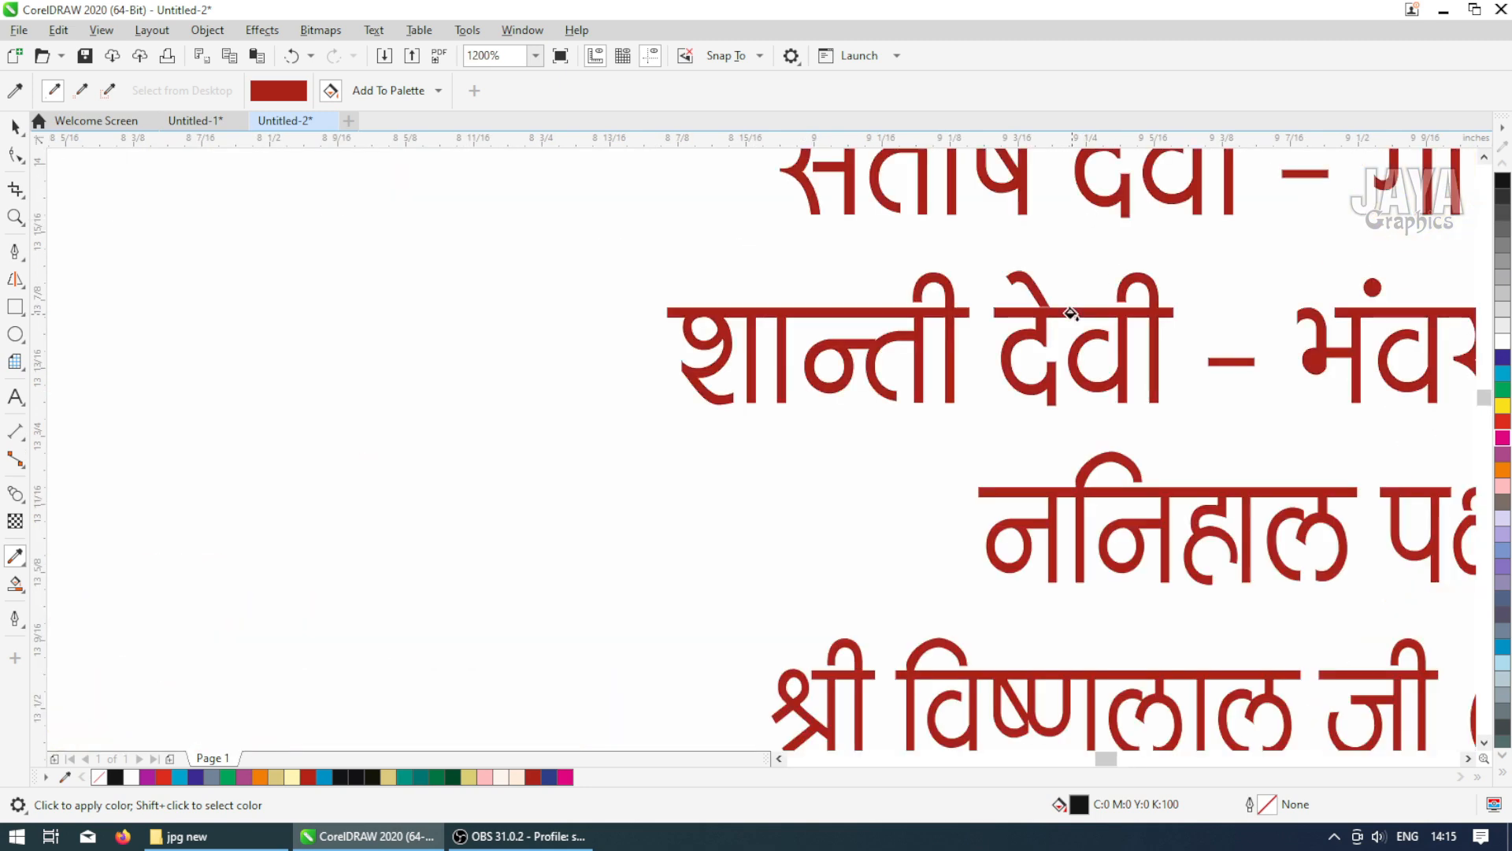
scroll(1069, 314, down, 1)
scroll(1064, 320, down, 1)
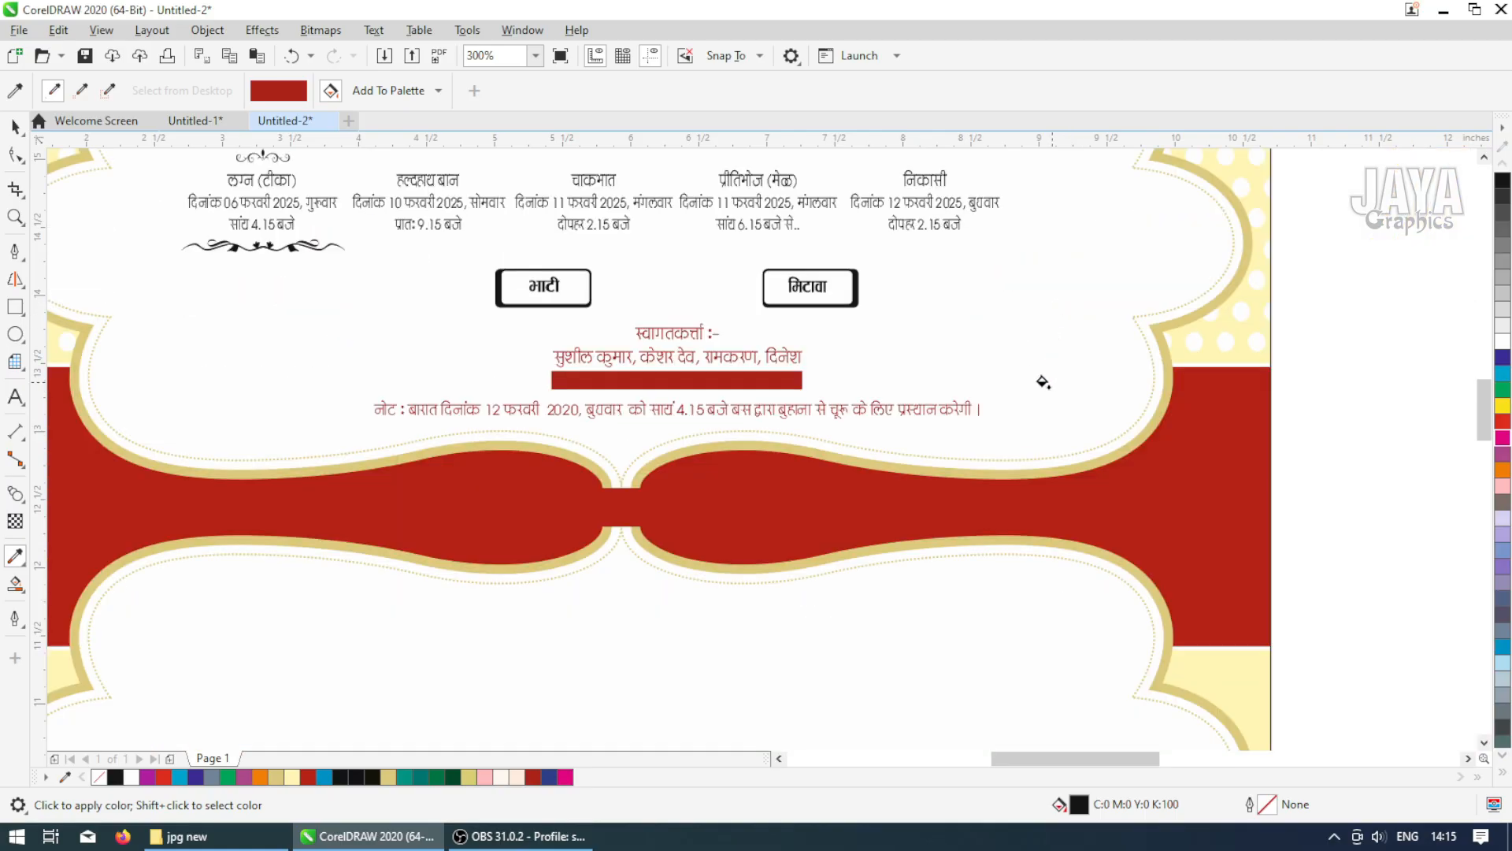
scroll(1029, 162, down, 1)
scroll(1002, 166, up, 1)
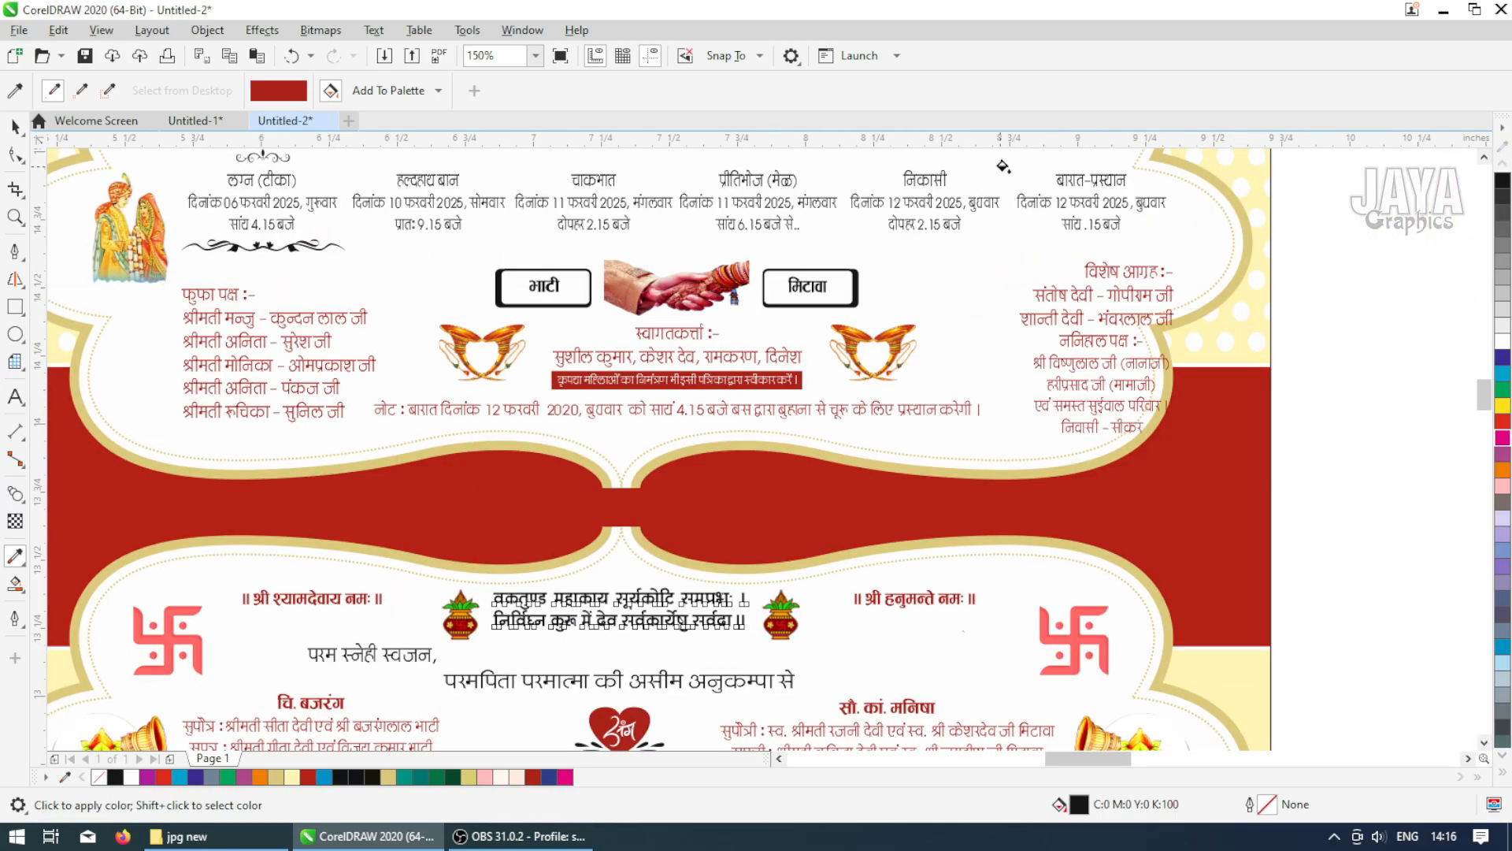
scroll(1072, 266, up, 1)
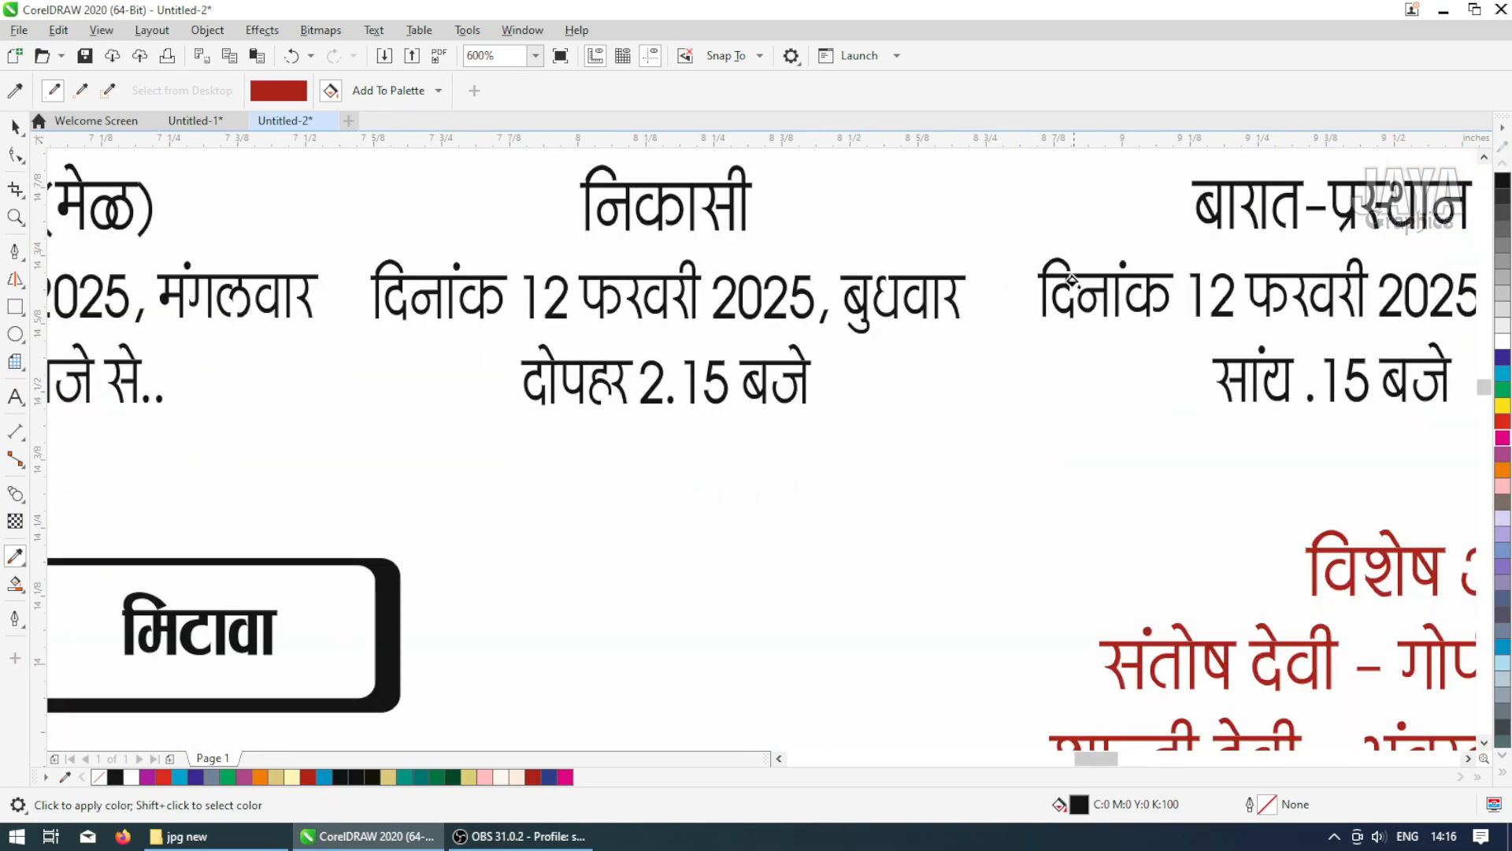
click(1076, 276)
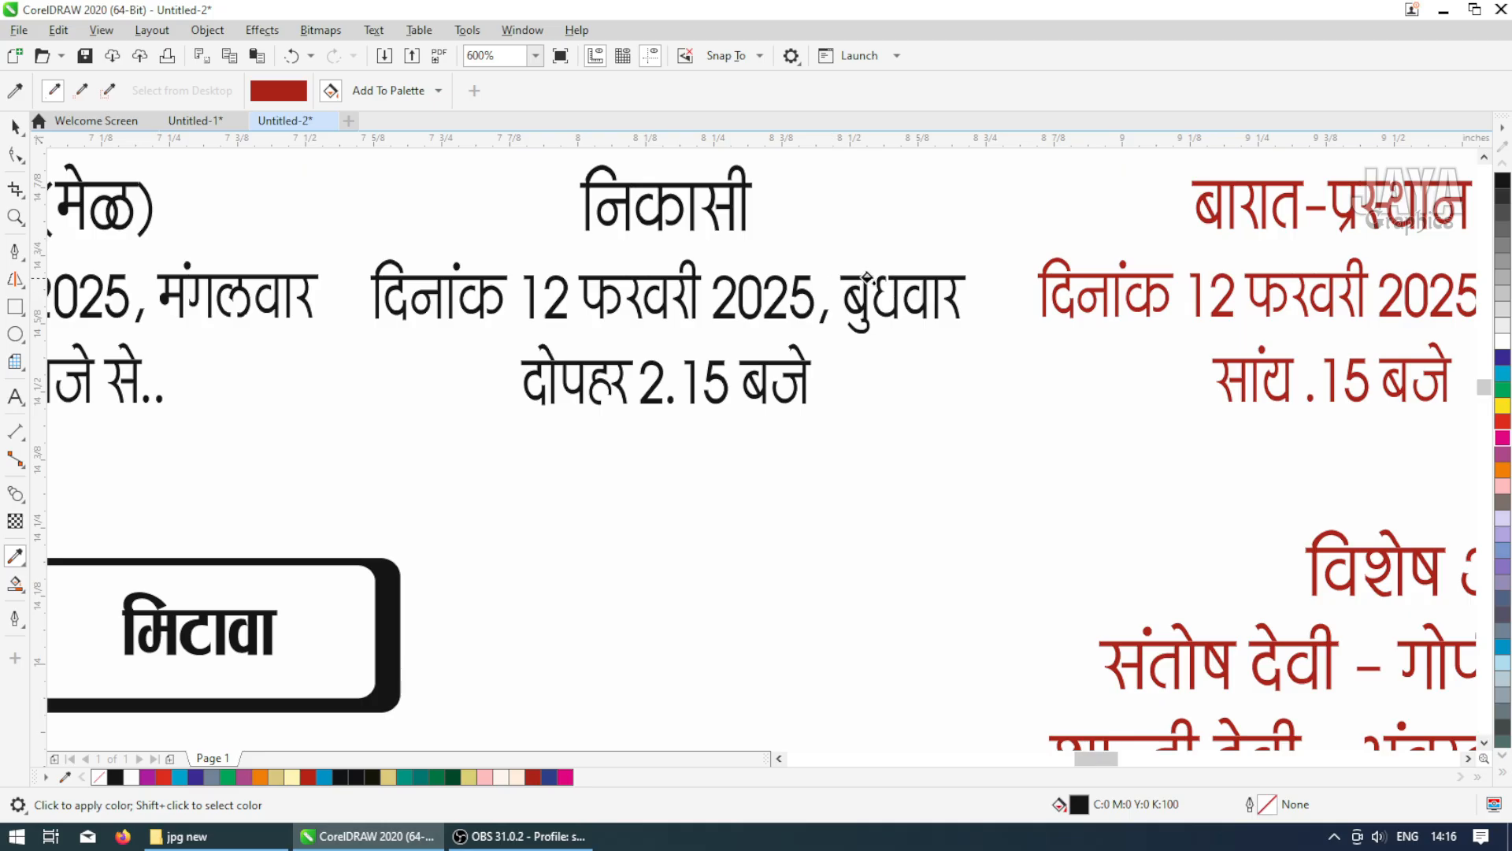
Apply the red to the 'निकासी' and 'प्रीतिभोज (मेळ)' event headings and date lines
click(858, 279)
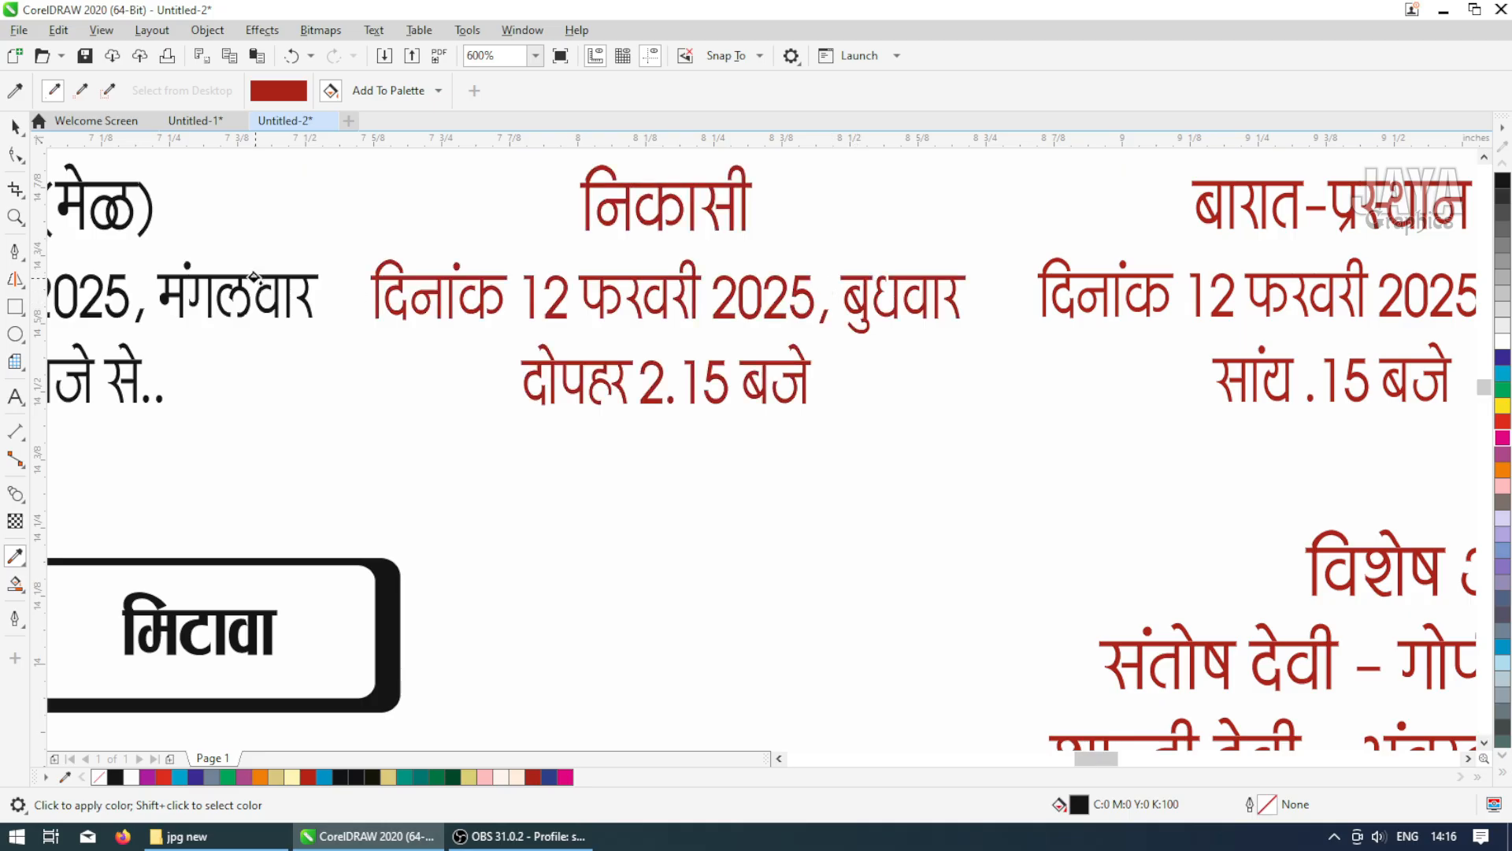
scroll(408, 345, down, 6)
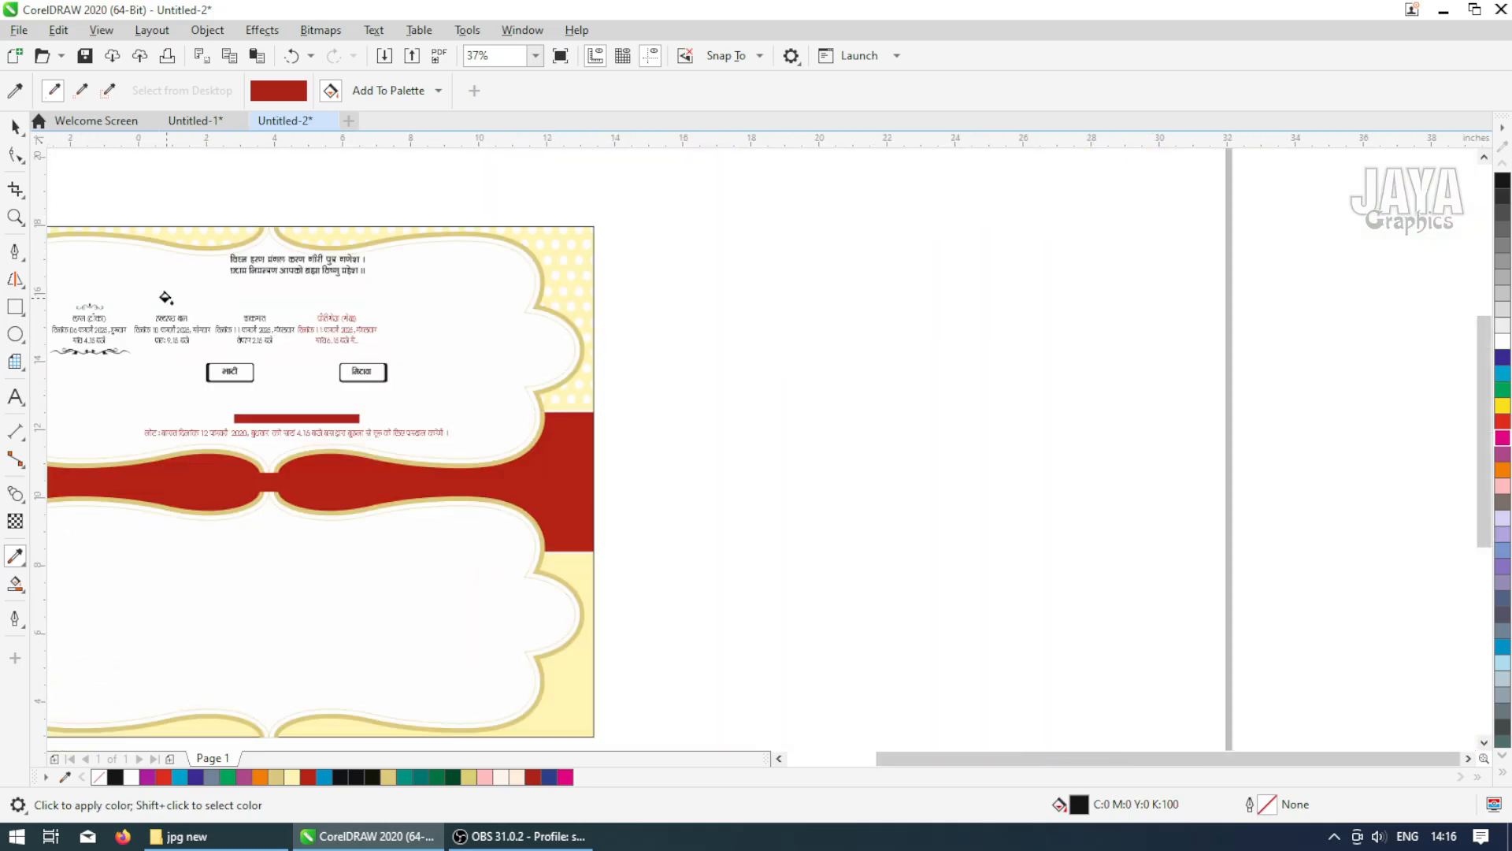
scroll(165, 297, down, 2)
scroll(239, 323, up, 7)
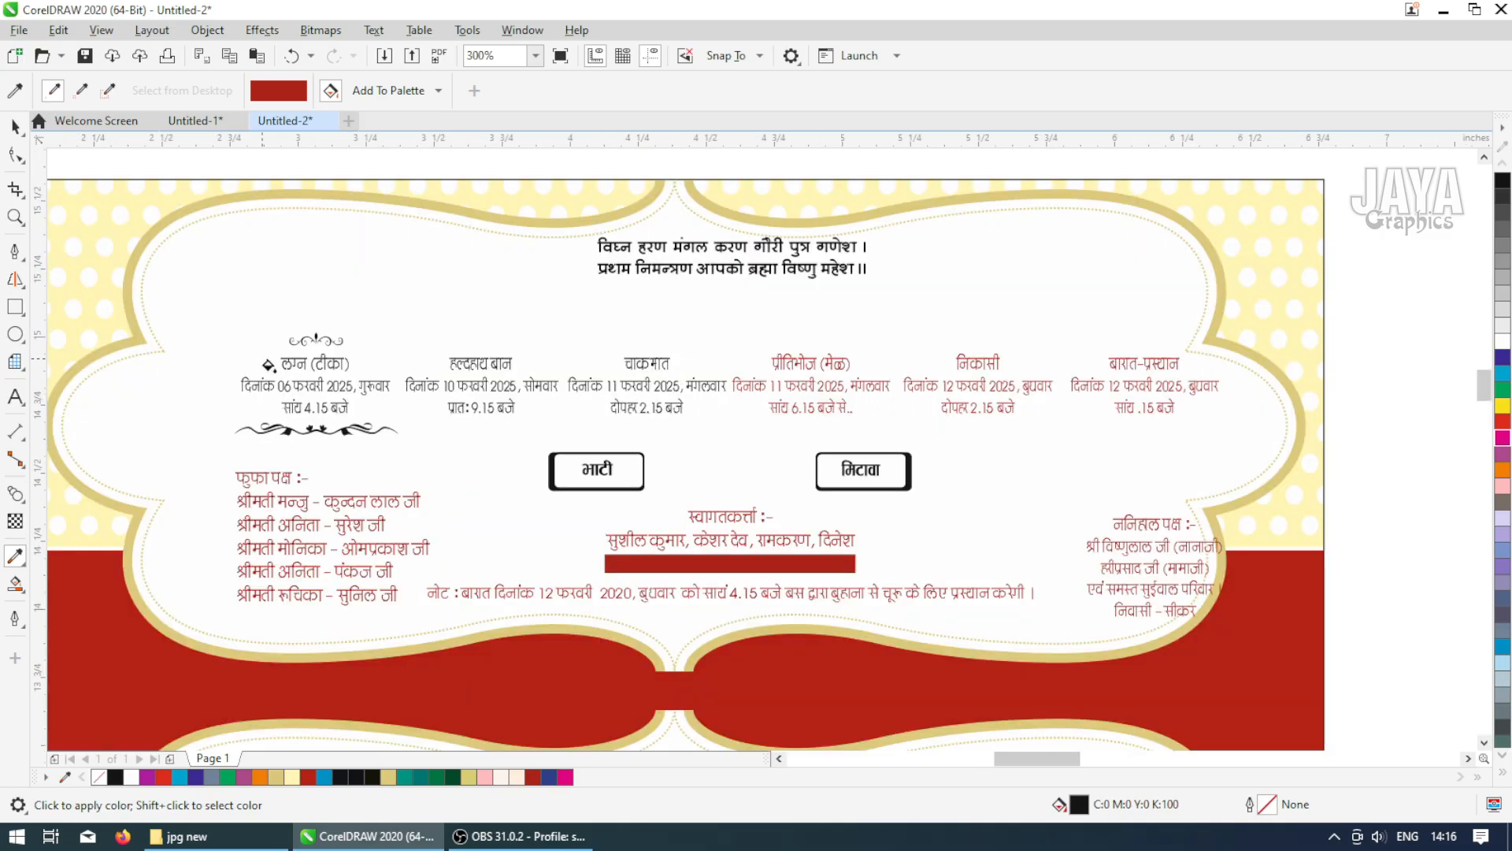
Apply the red to the 'लग्न (टीका)', 'हल्दहाथ बान' and 'चाकभात' event headings and date lines
scroll(412, 380, up, 3)
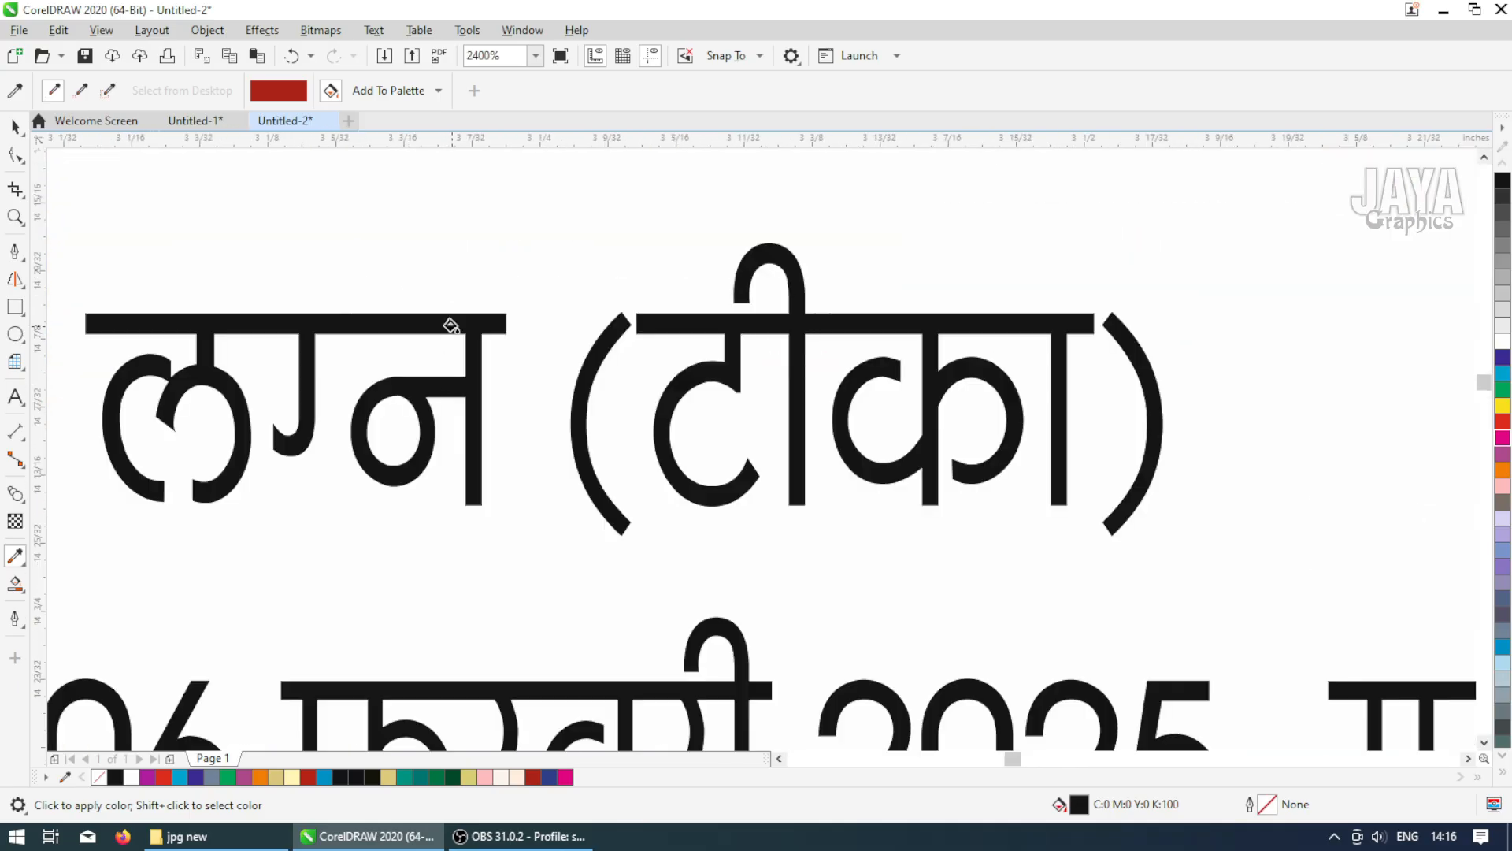
click(572, 329)
scroll(641, 328, down, 5)
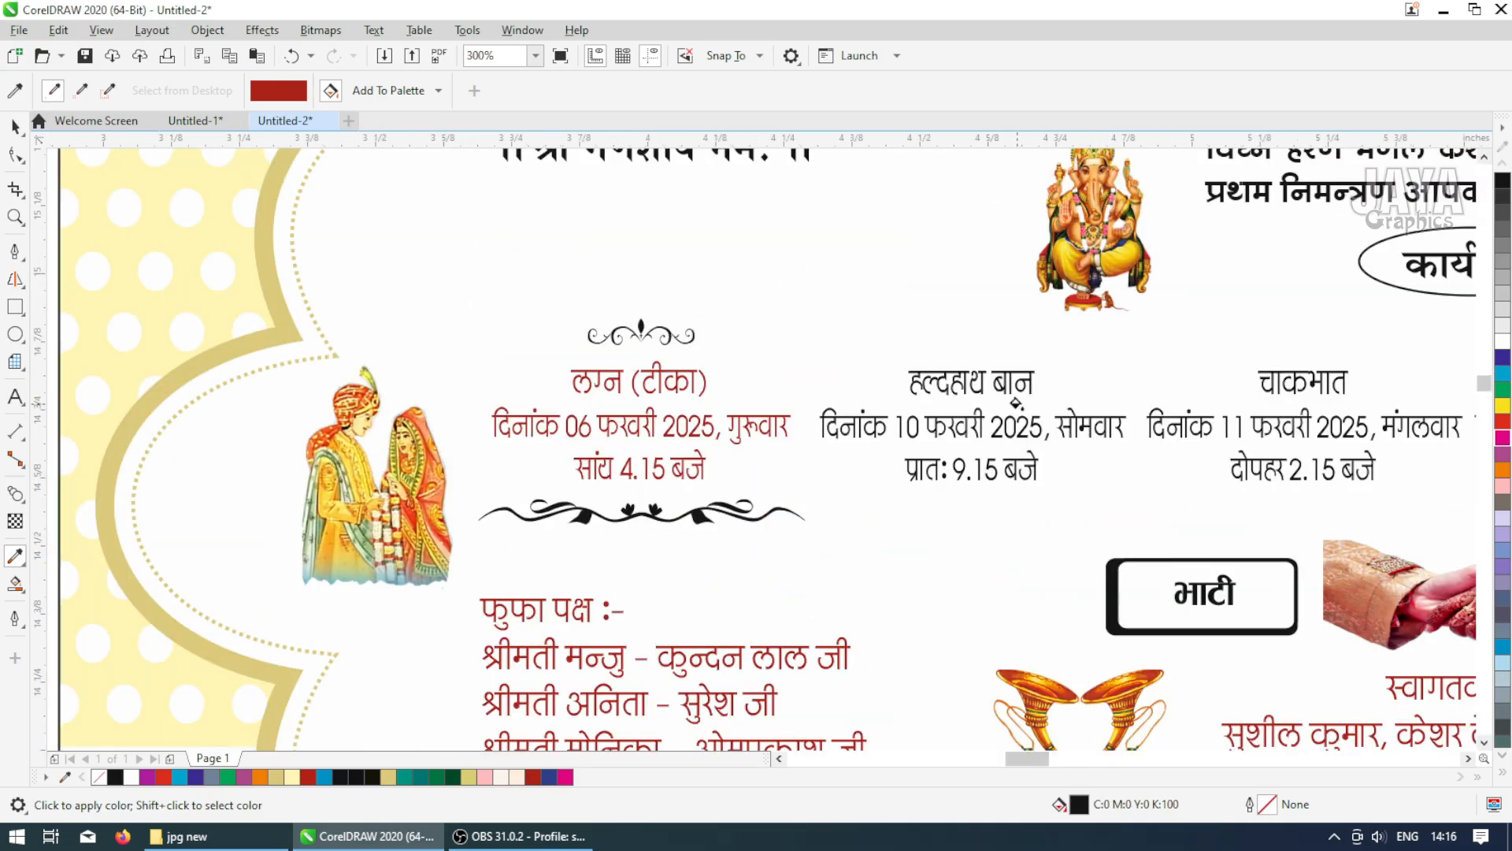
scroll(1016, 403, up, 3)
click(1040, 349)
scroll(1039, 349, down, 2)
scroll(1005, 383, up, 2)
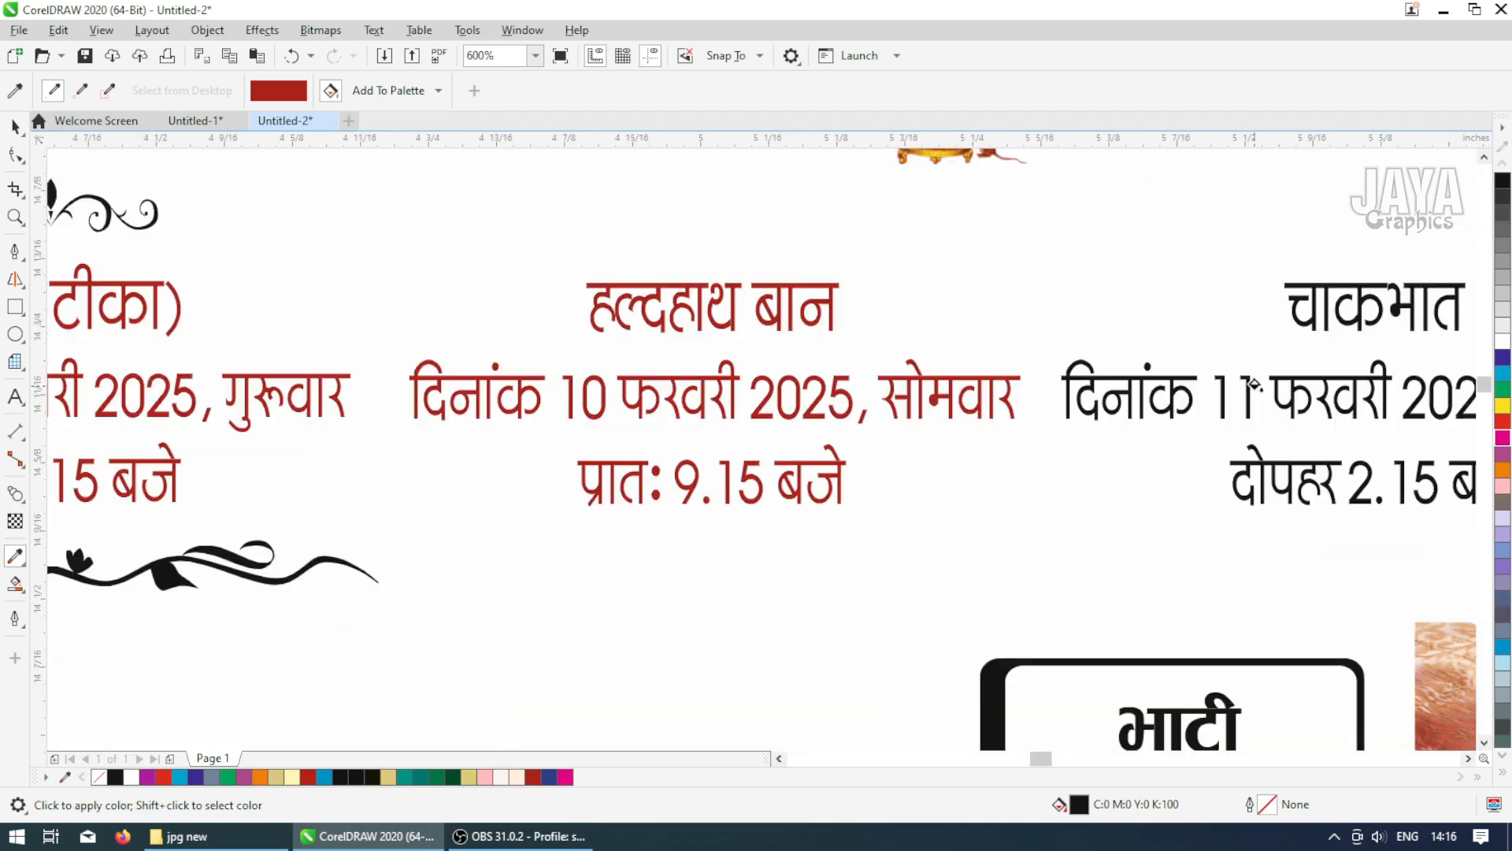
scroll(1004, 382, down, 2)
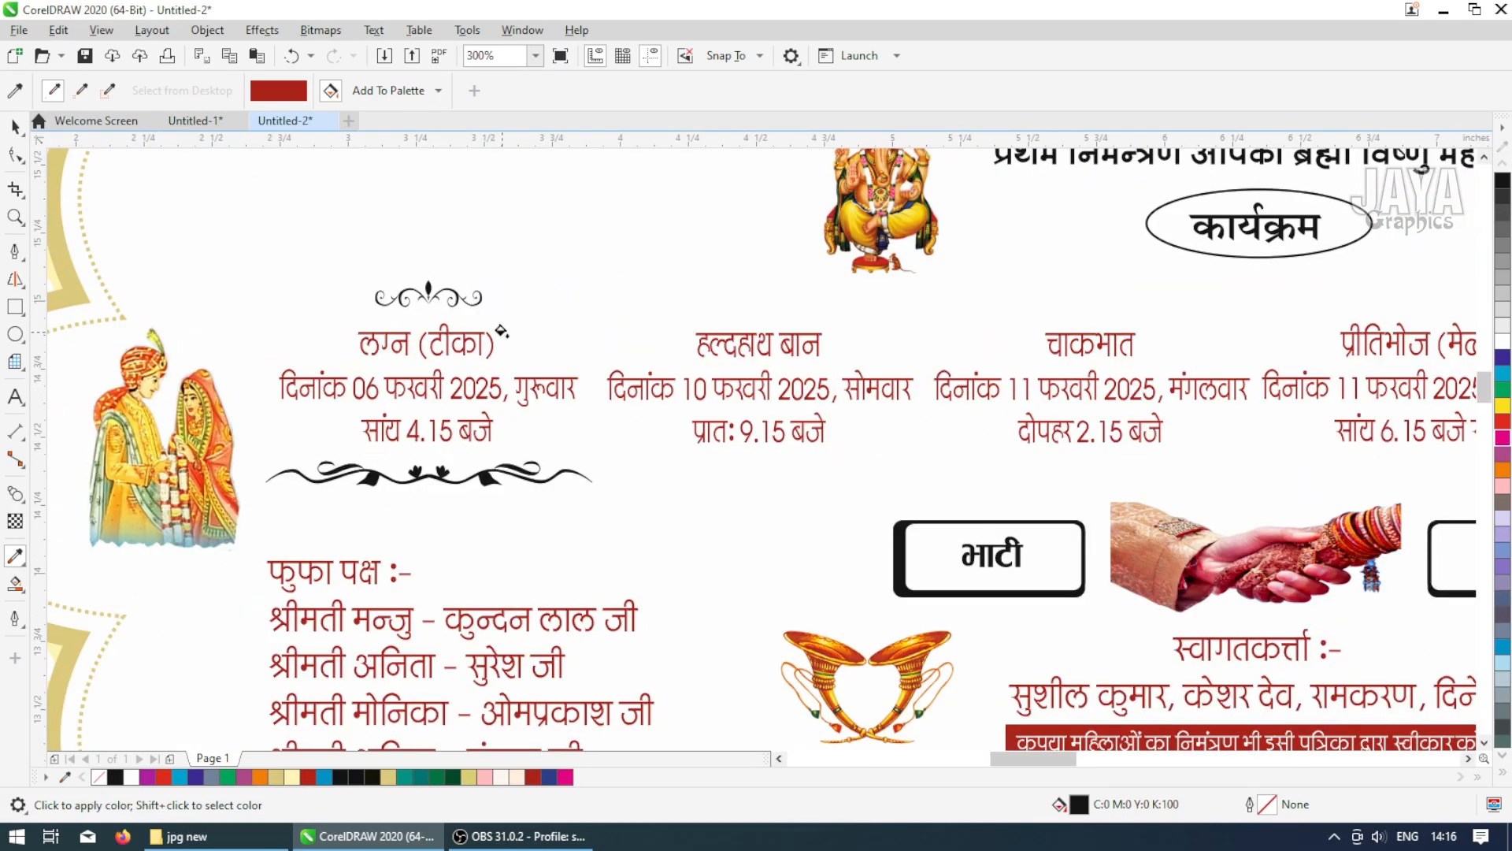
Draw a thin rectangle about 0.32 x 0.04 in left of the swirl ornament above 'लग्न (टीका)'
key(space)
scroll(429, 305, up, 2)
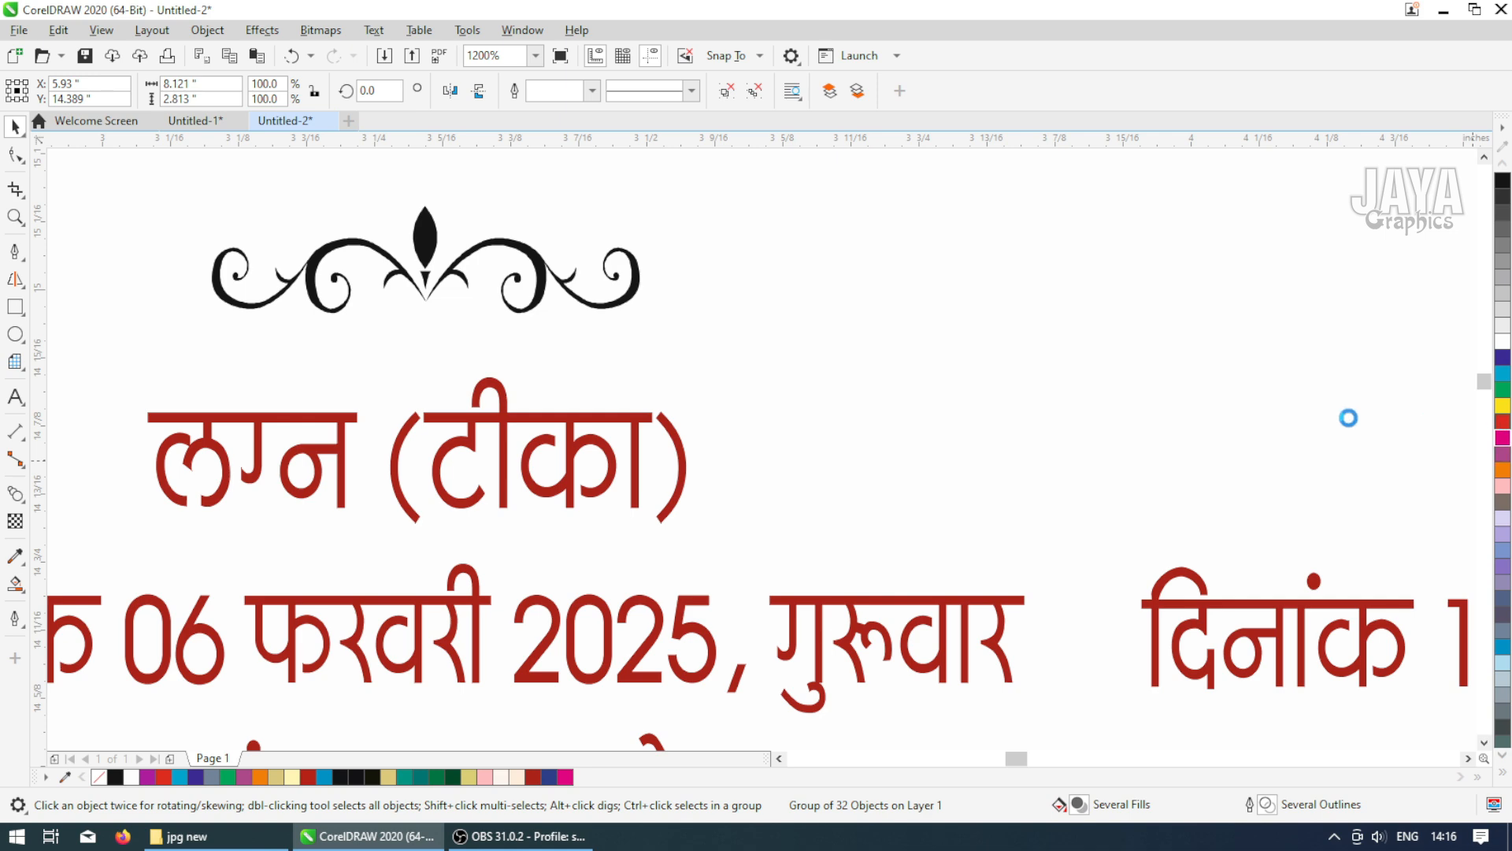
click(991, 372)
scroll(988, 374, down, 2)
key(F2)
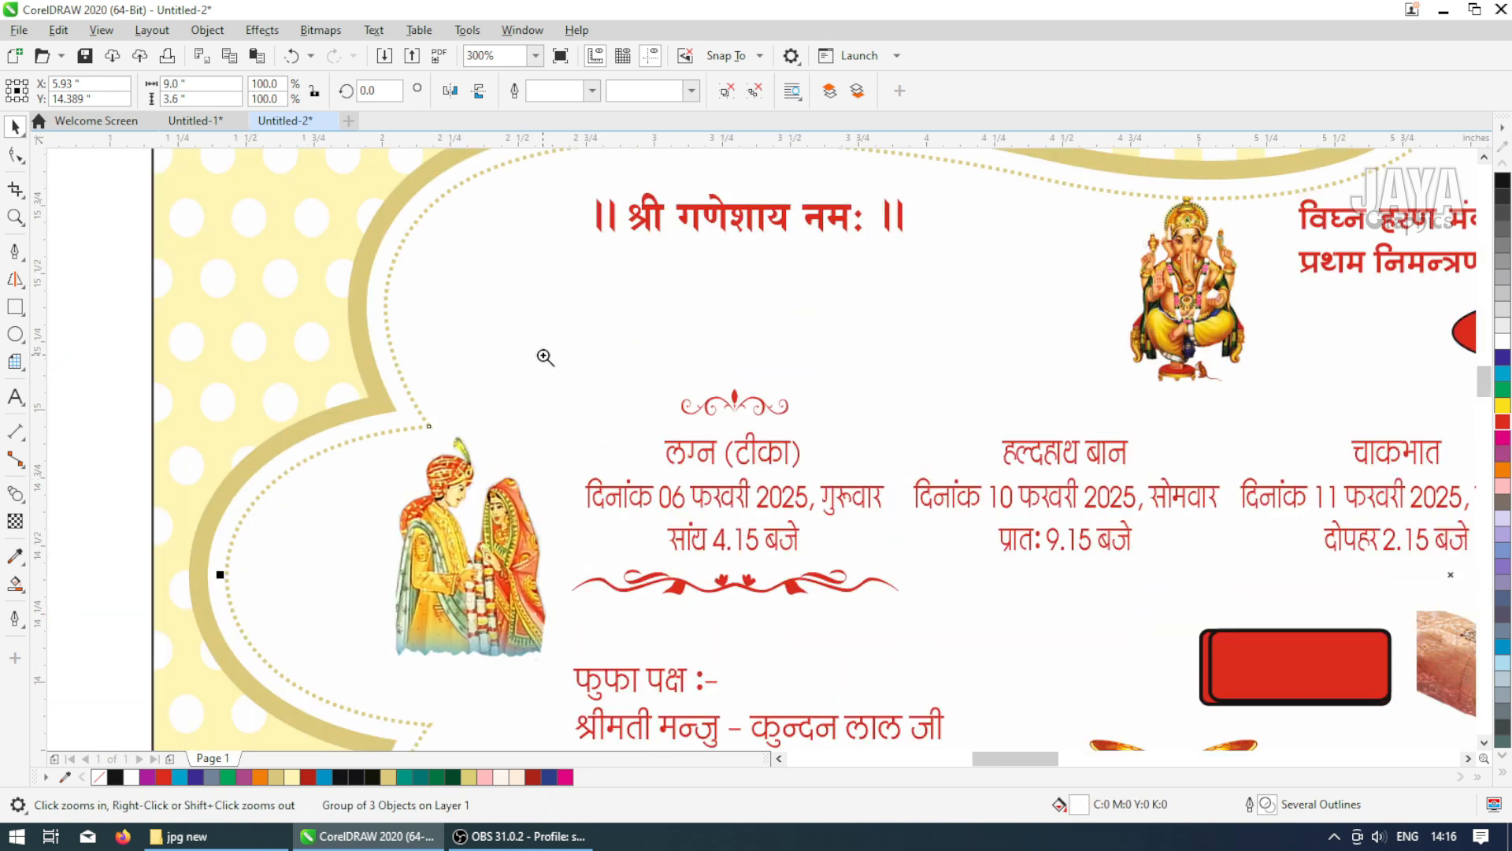
drag(529, 345, 926, 613)
click(15, 306)
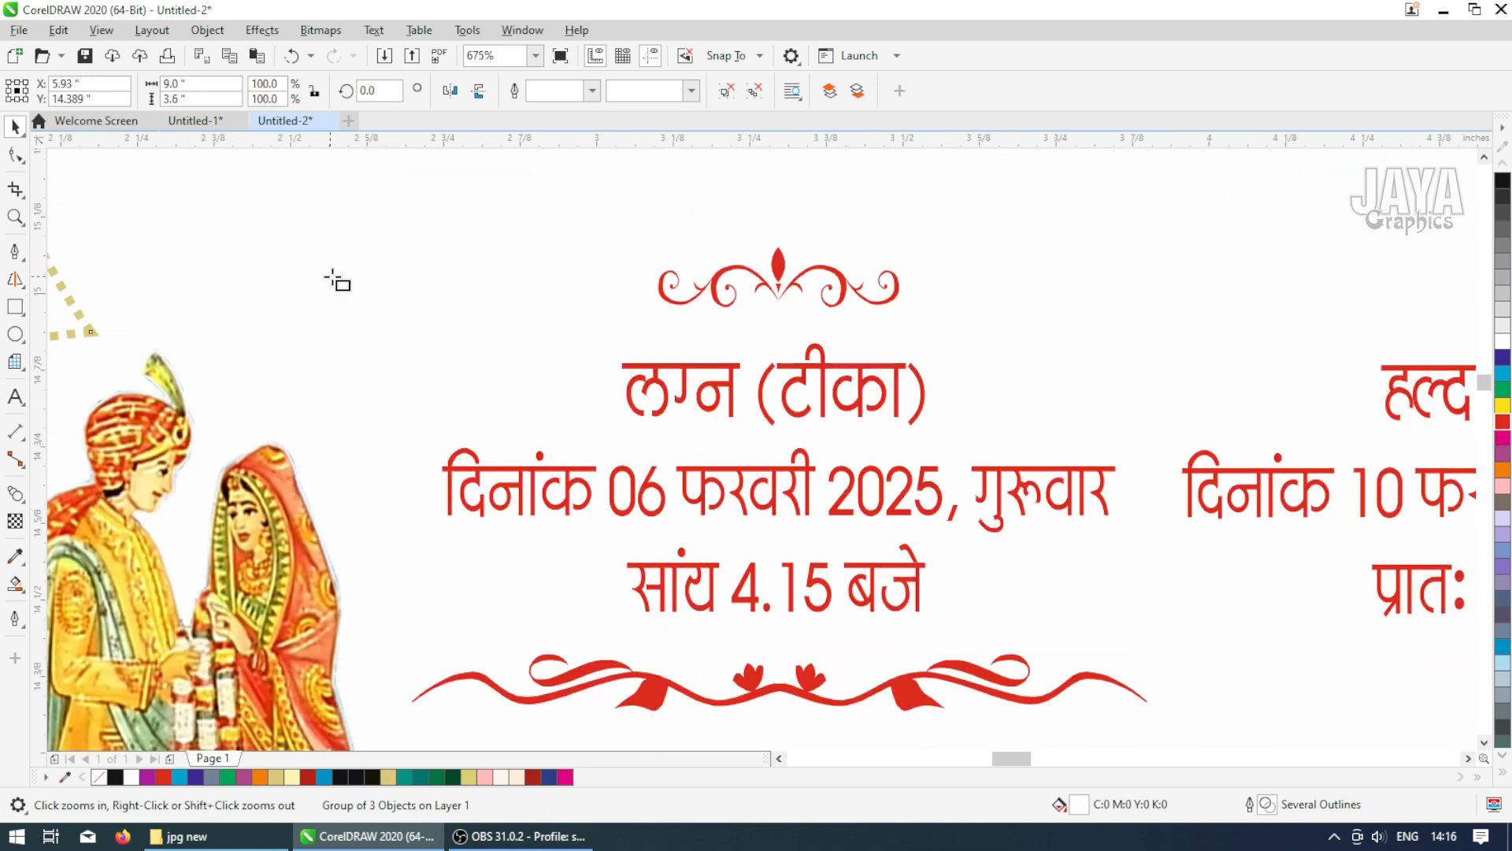
drag(459, 280, 651, 305)
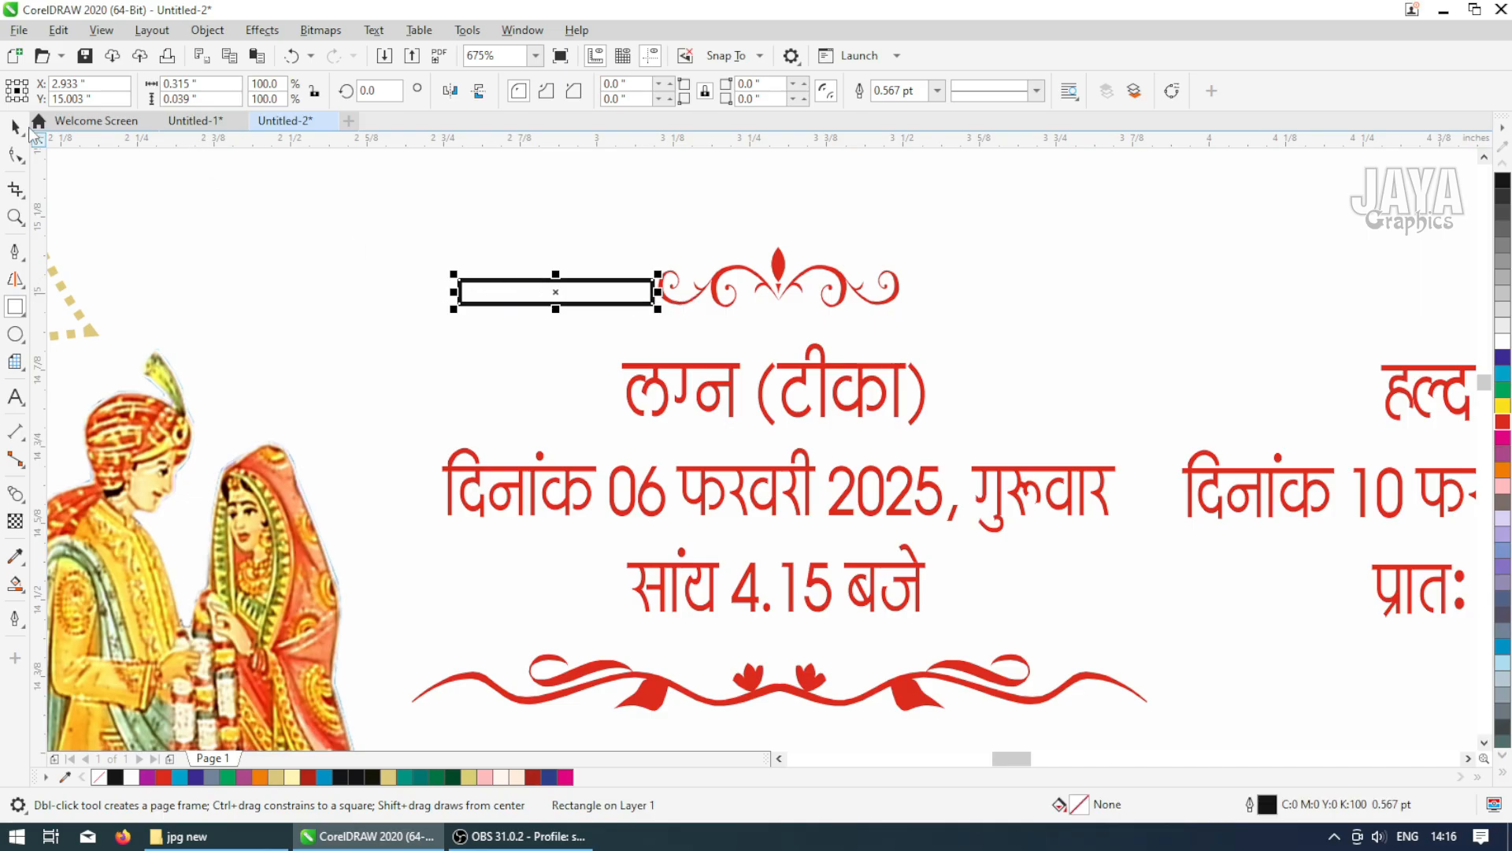
click(15, 127)
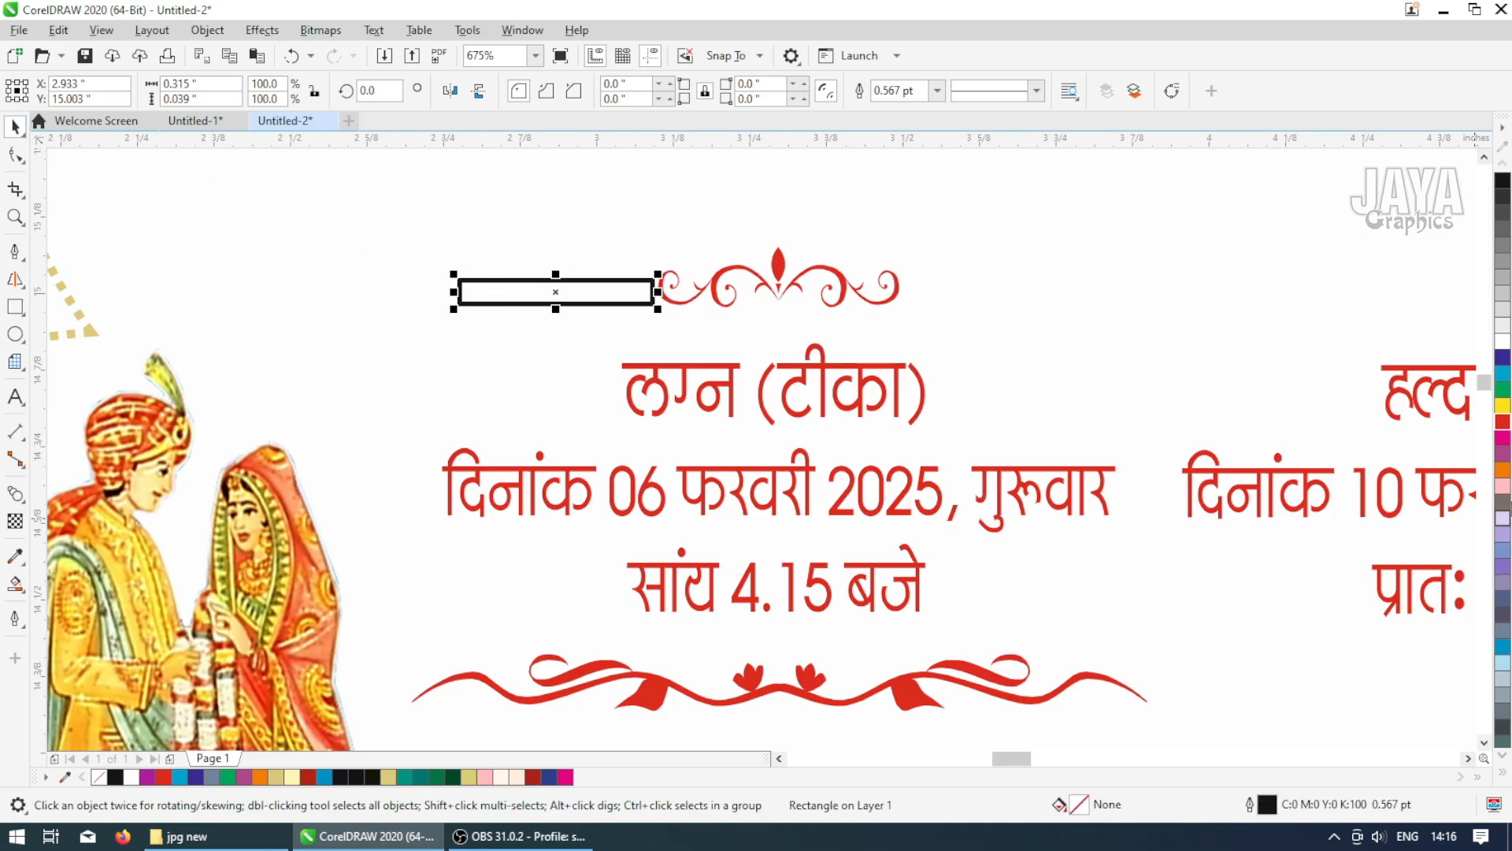
Give the thin rectangle a cyan fill with no outline and shift it slightly left
click(1503, 375)
click(938, 90)
click(890, 111)
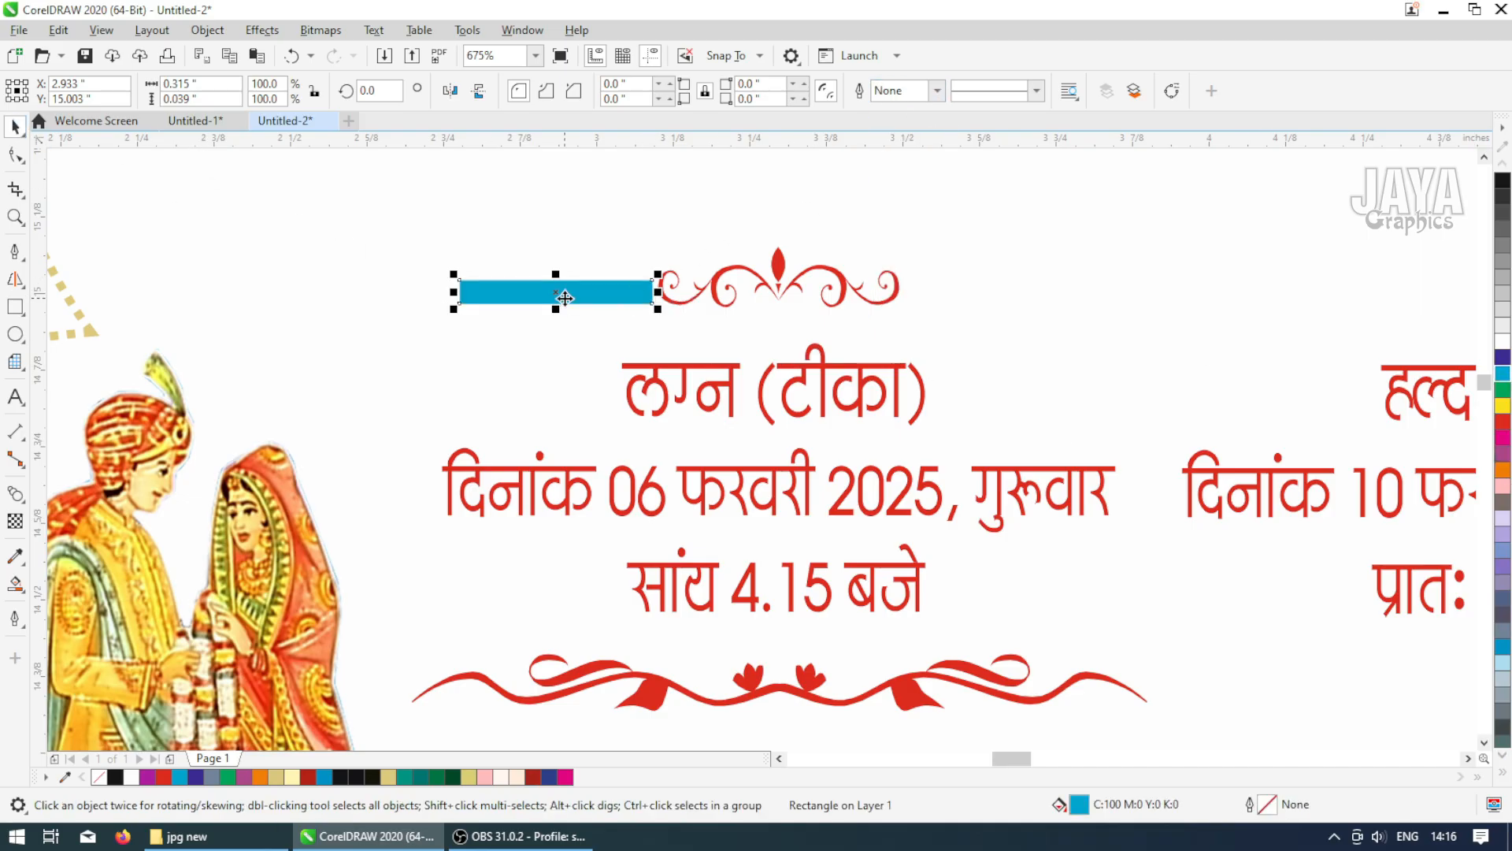
drag(557, 294, 497, 303)
Draw a circle about 0.064 in at the bar's right end, fill it dark blue and remove its outline
scroll(761, 416, up, 3)
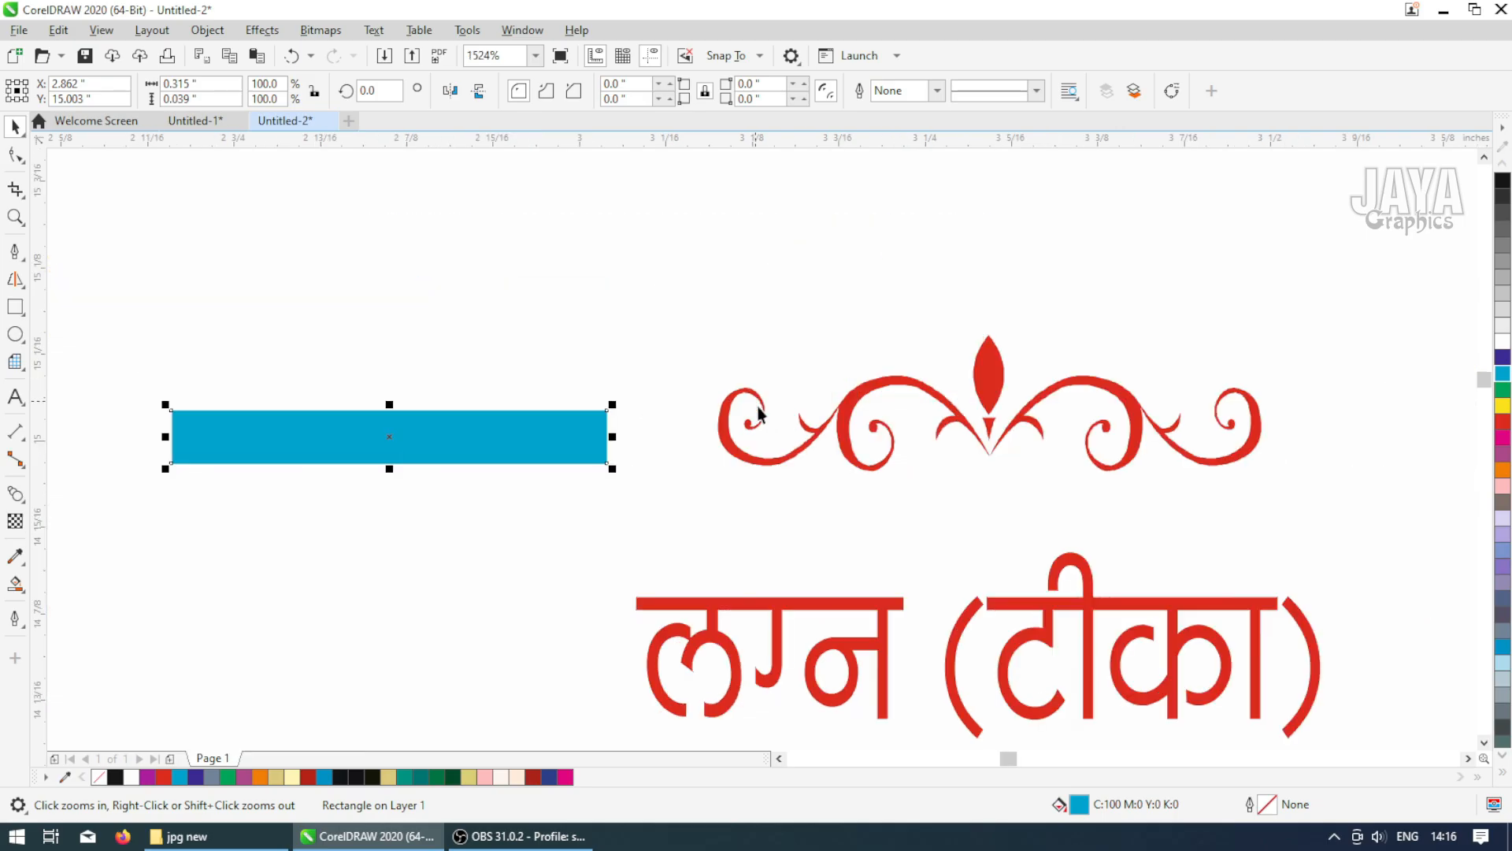
click(15, 334)
drag(588, 390, 660, 477)
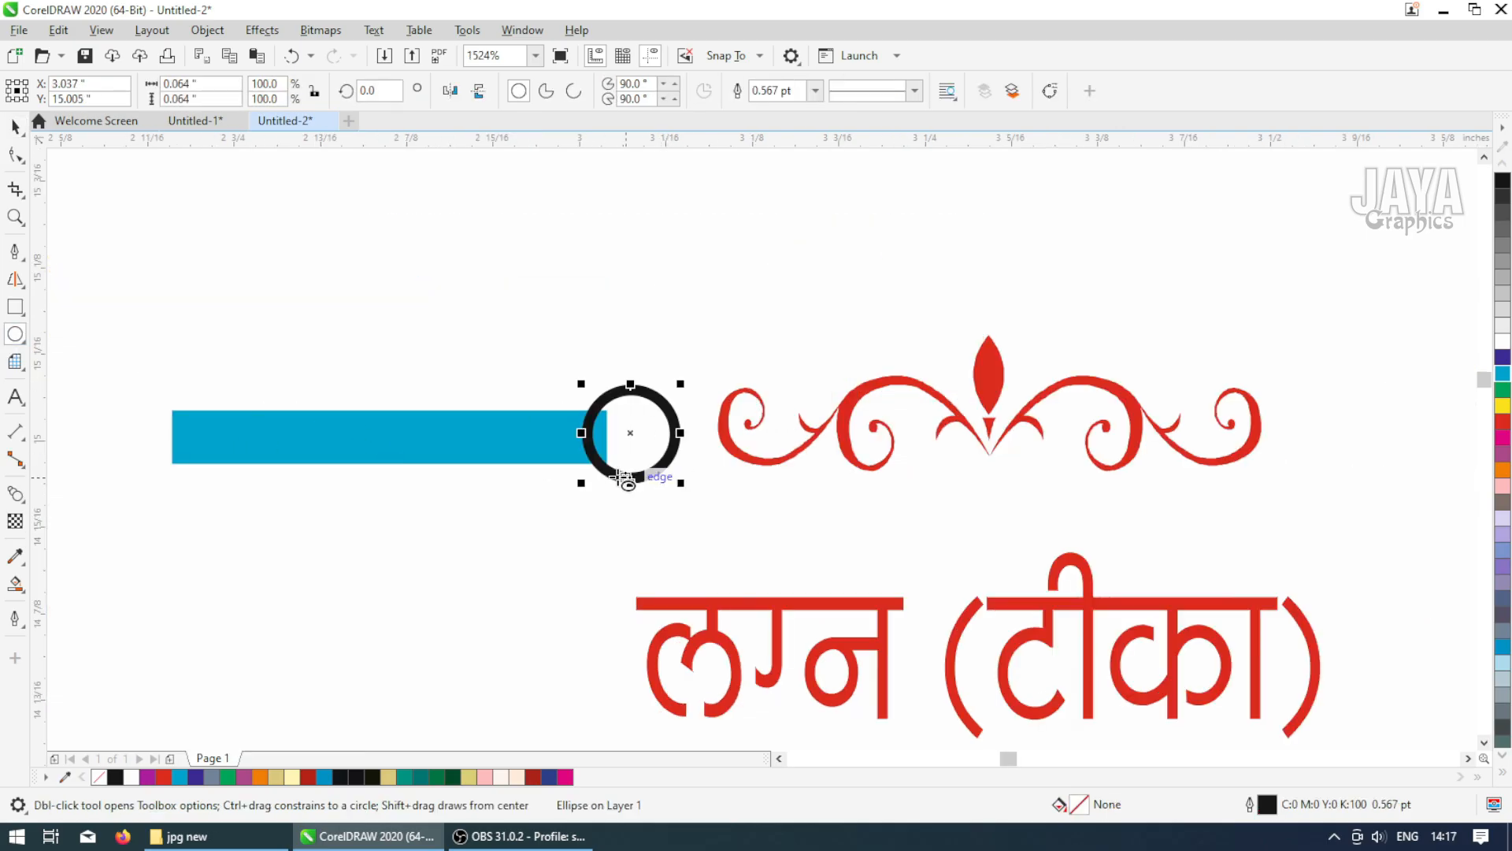
click(1497, 361)
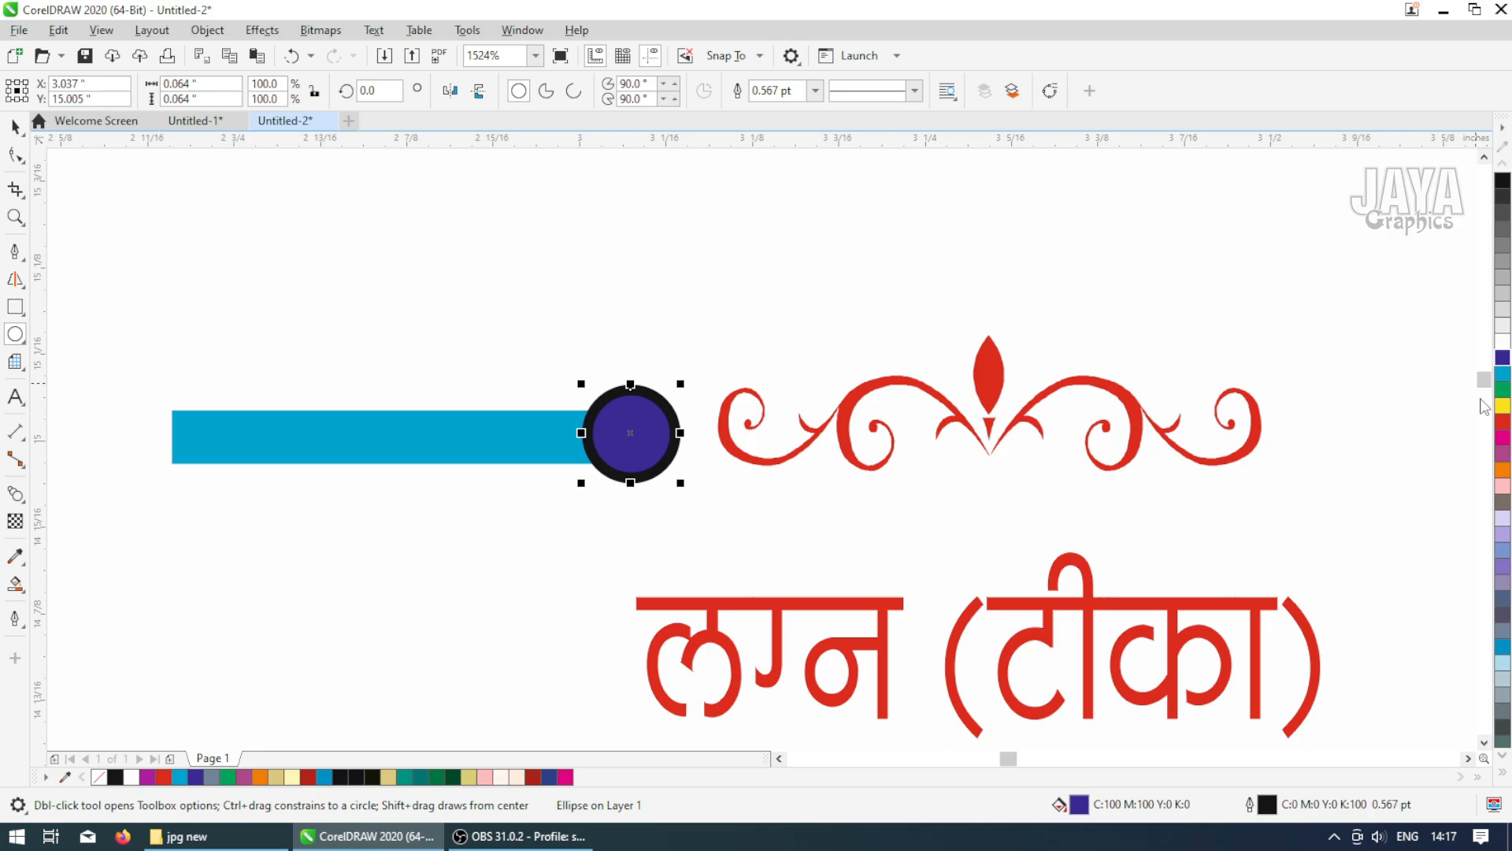
click(1503, 775)
click(816, 91)
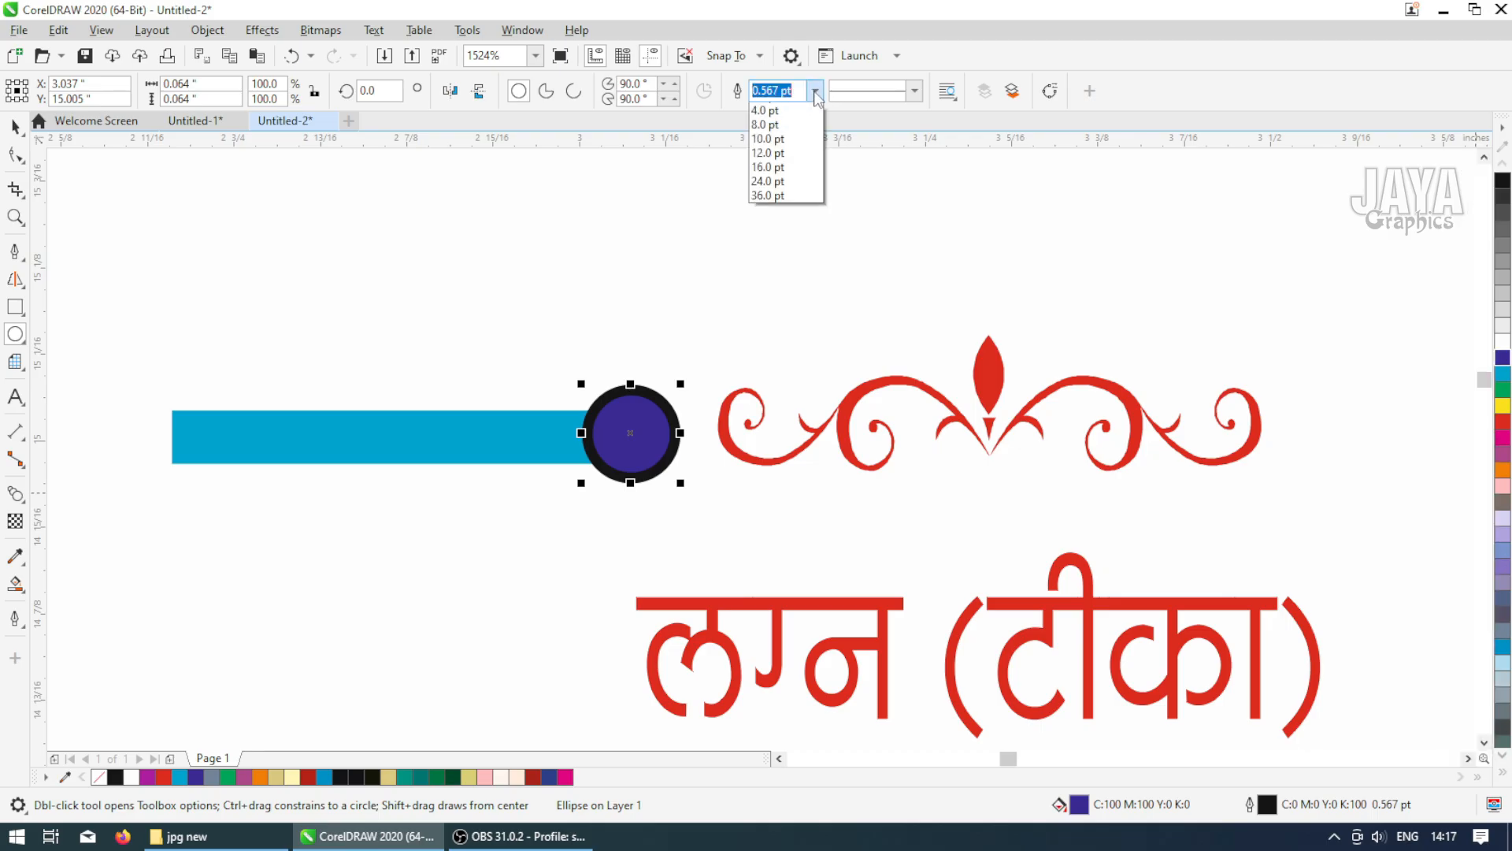
click(772, 105)
key(space)
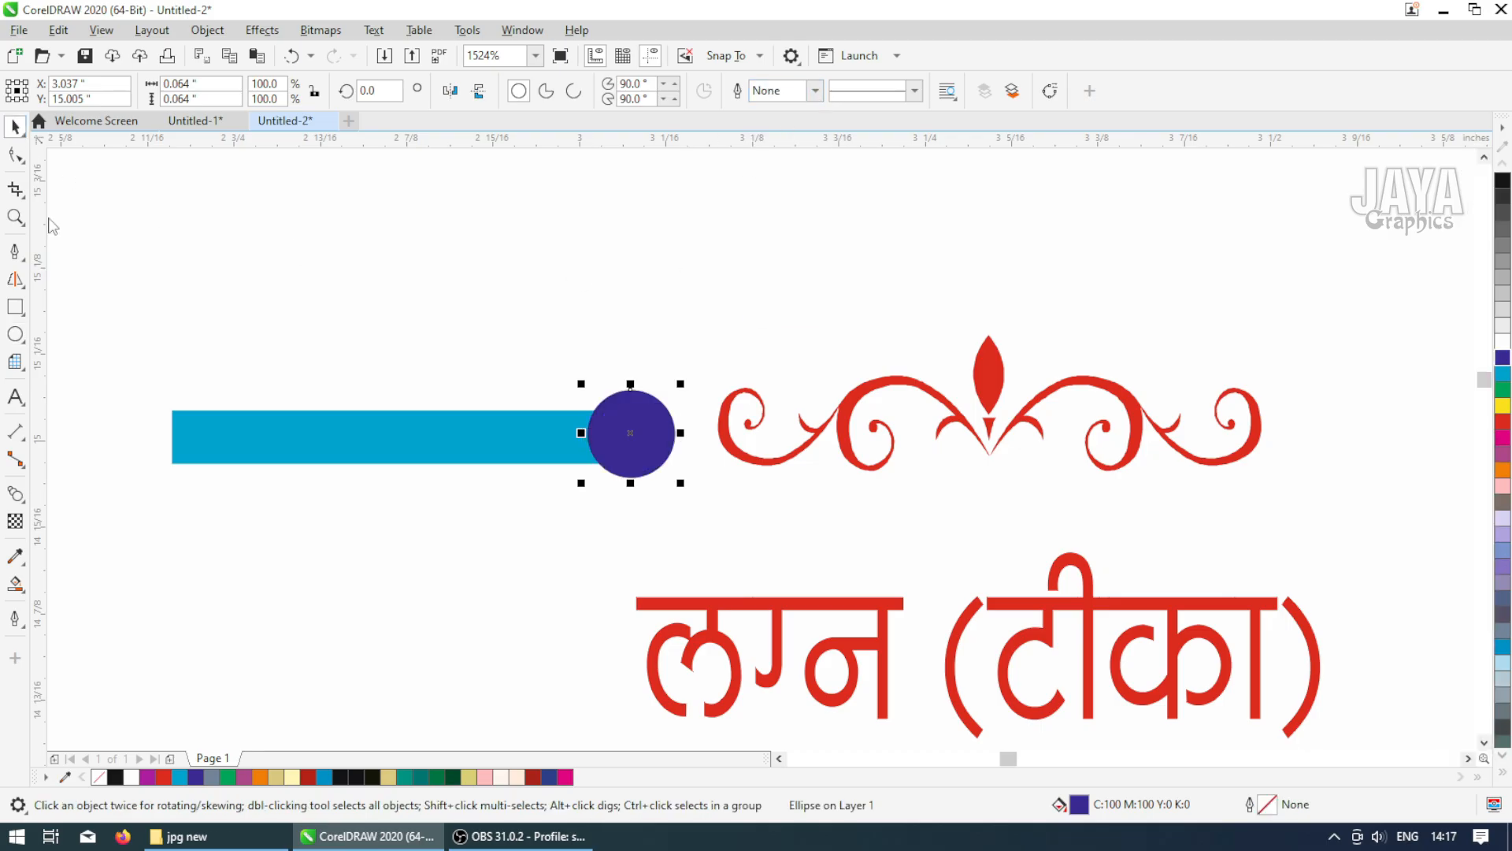
Apply a radial fountain fill to the circle, dark blue at the edge and cyan at the centre
click(16, 587)
click(63, 583)
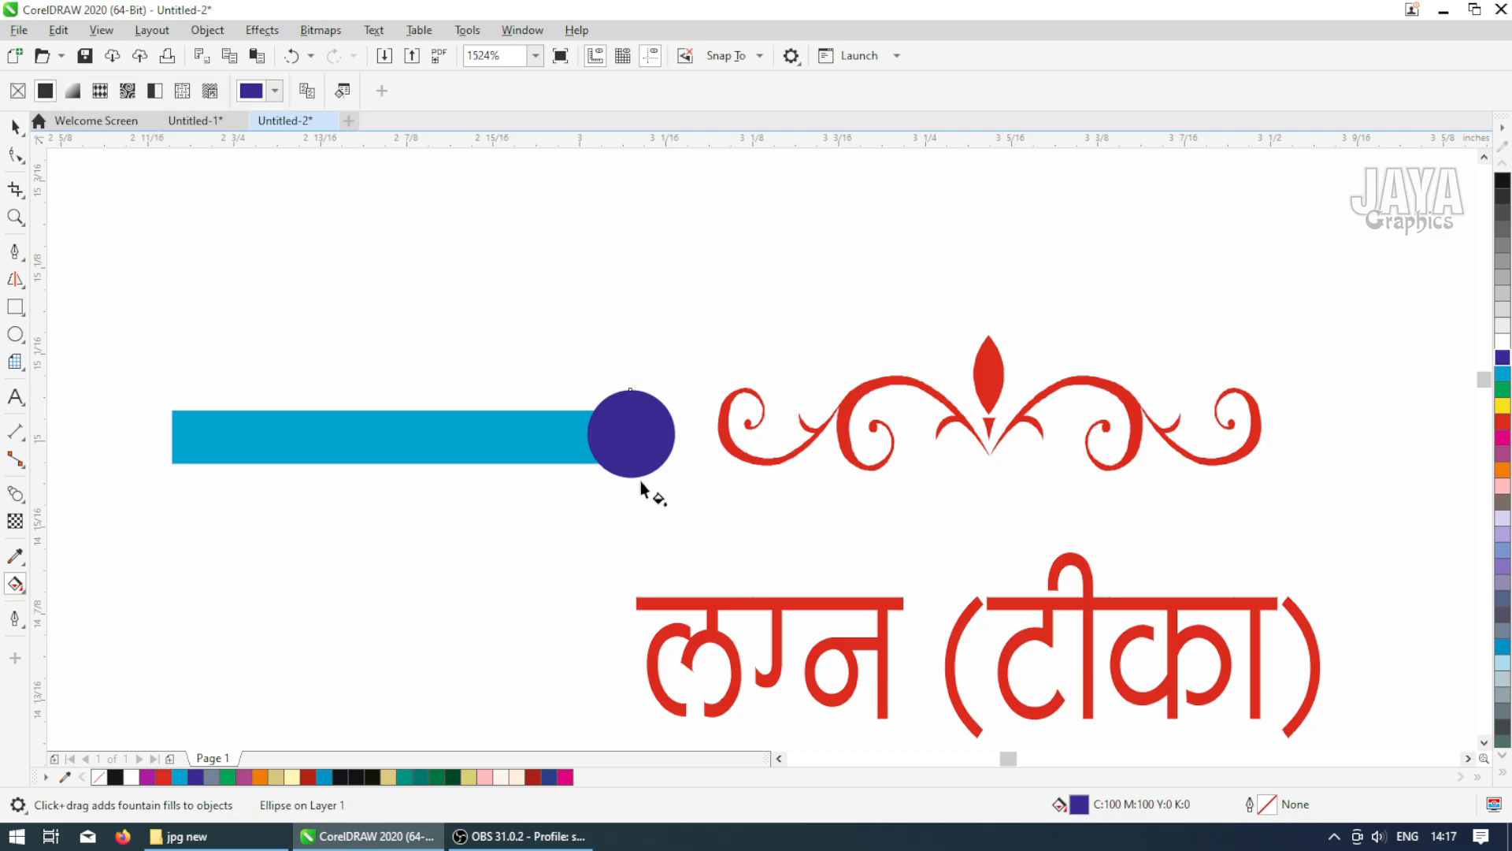
mouse_move(659, 432)
mouse_down()
mouse_move(683, 399)
mouse_move(631, 432)
mouse_up()
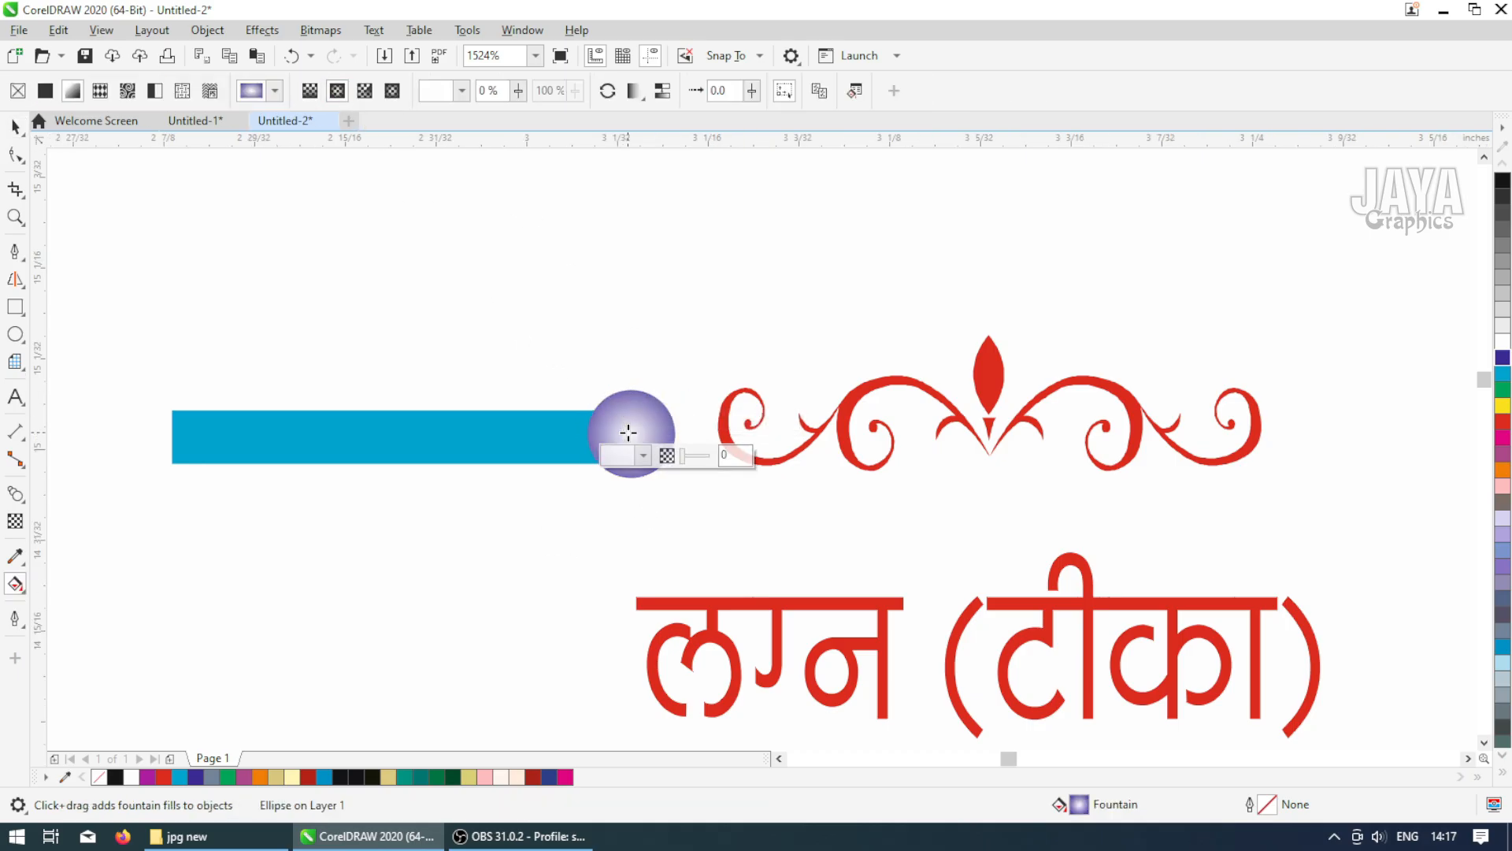
scroll(631, 434, up, 4)
drag(858, 293, 797, 339)
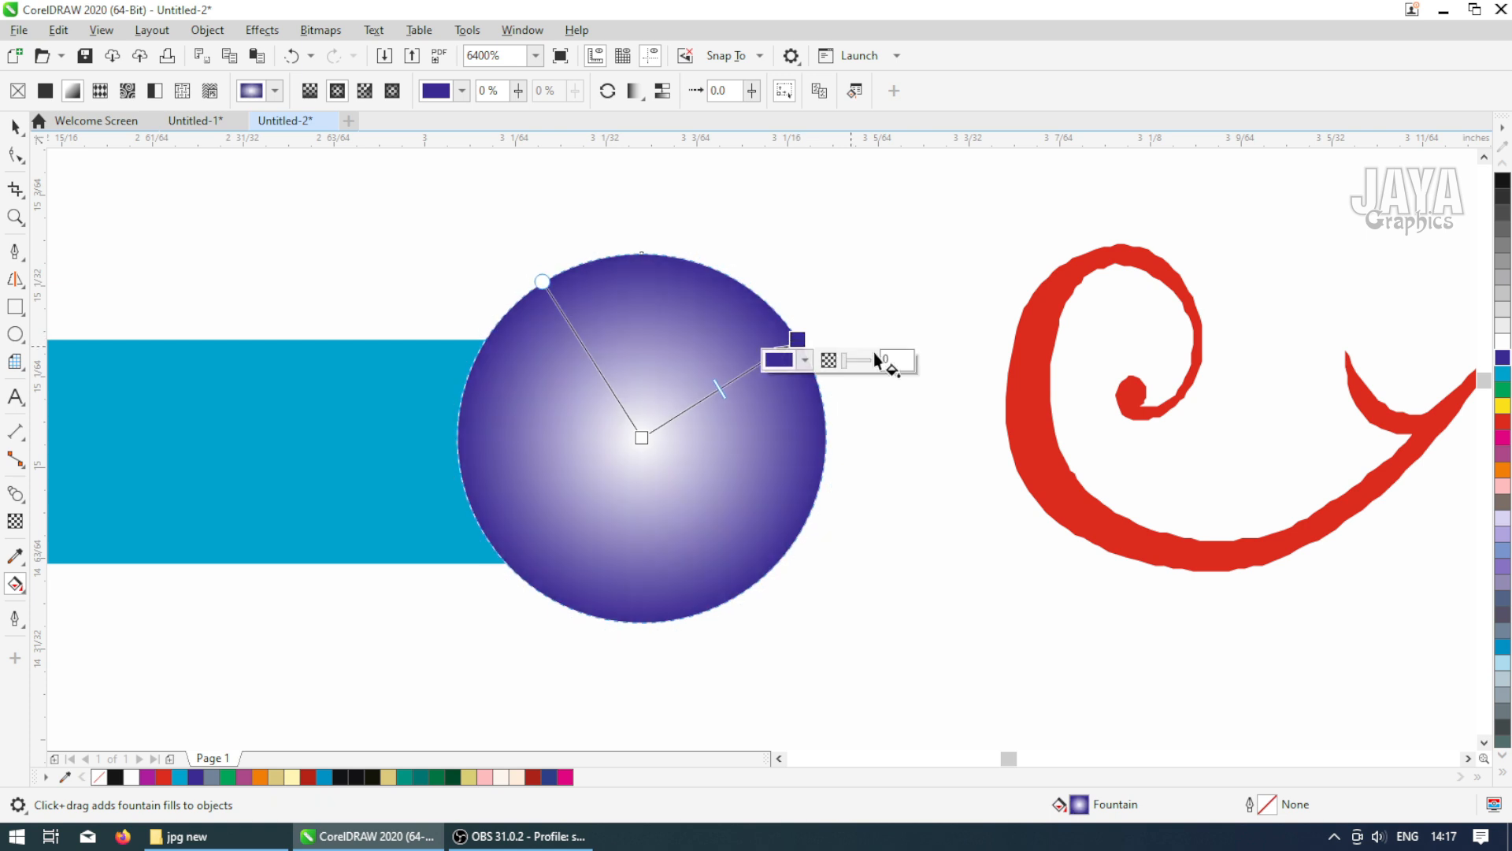
click(642, 437)
click(1503, 373)
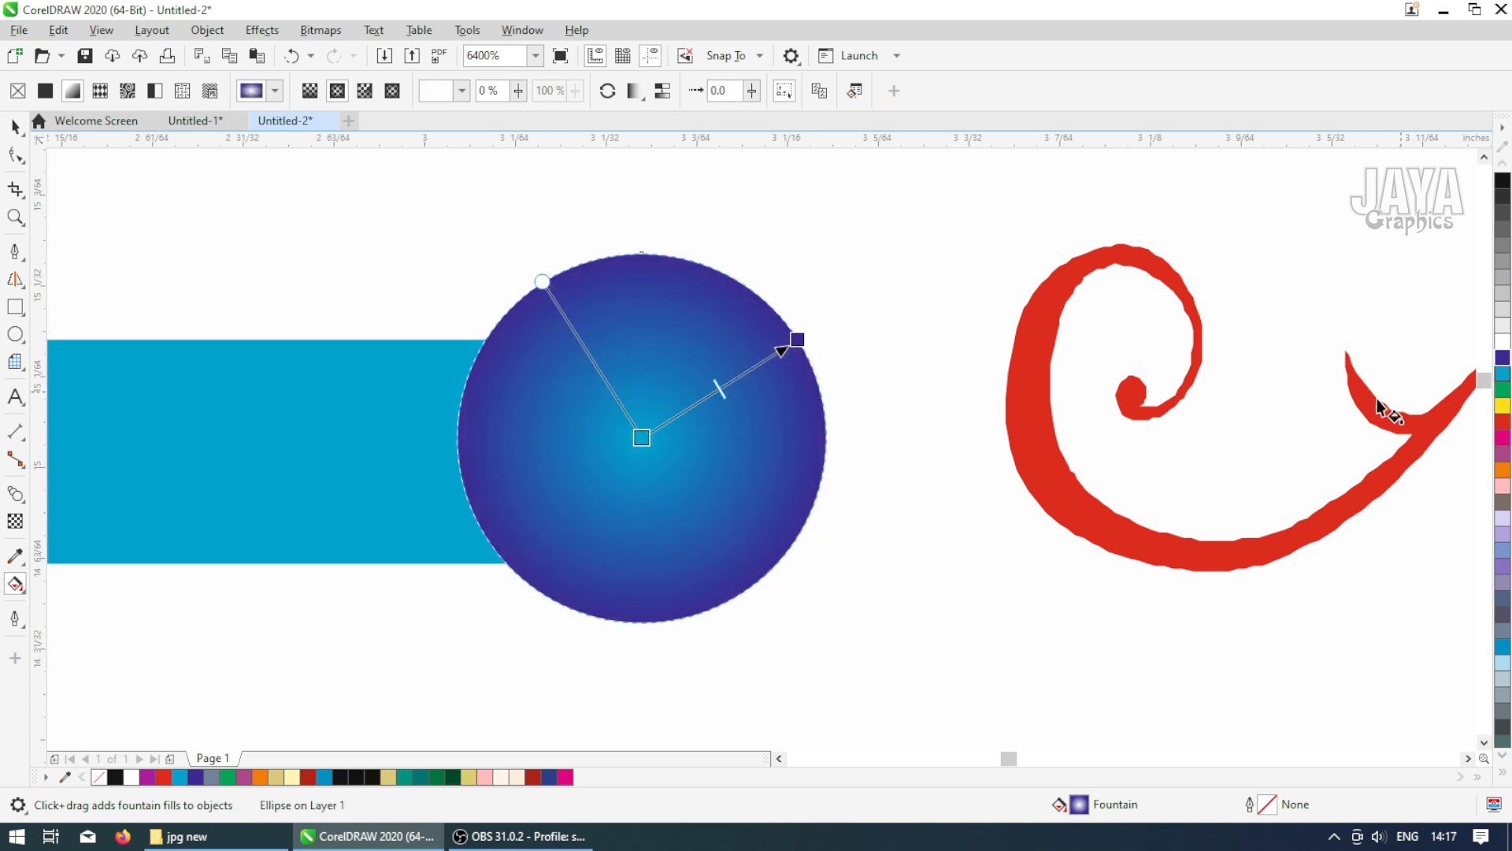
key(space)
Vertically centre-align the bar and circle and group them together
shift+click(354, 455)
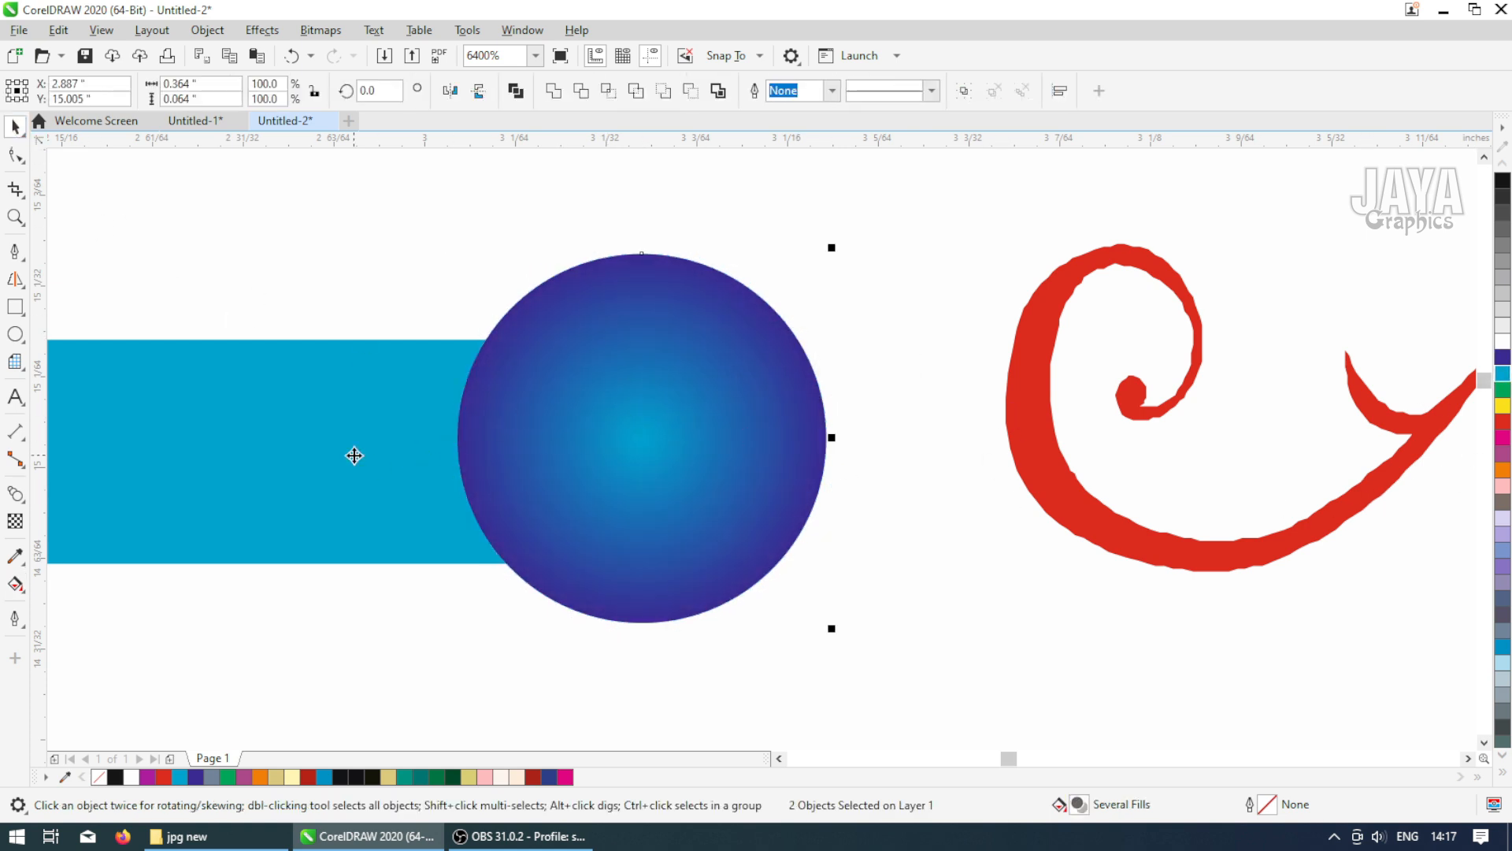
key(c)
scroll(354, 455, down, 6)
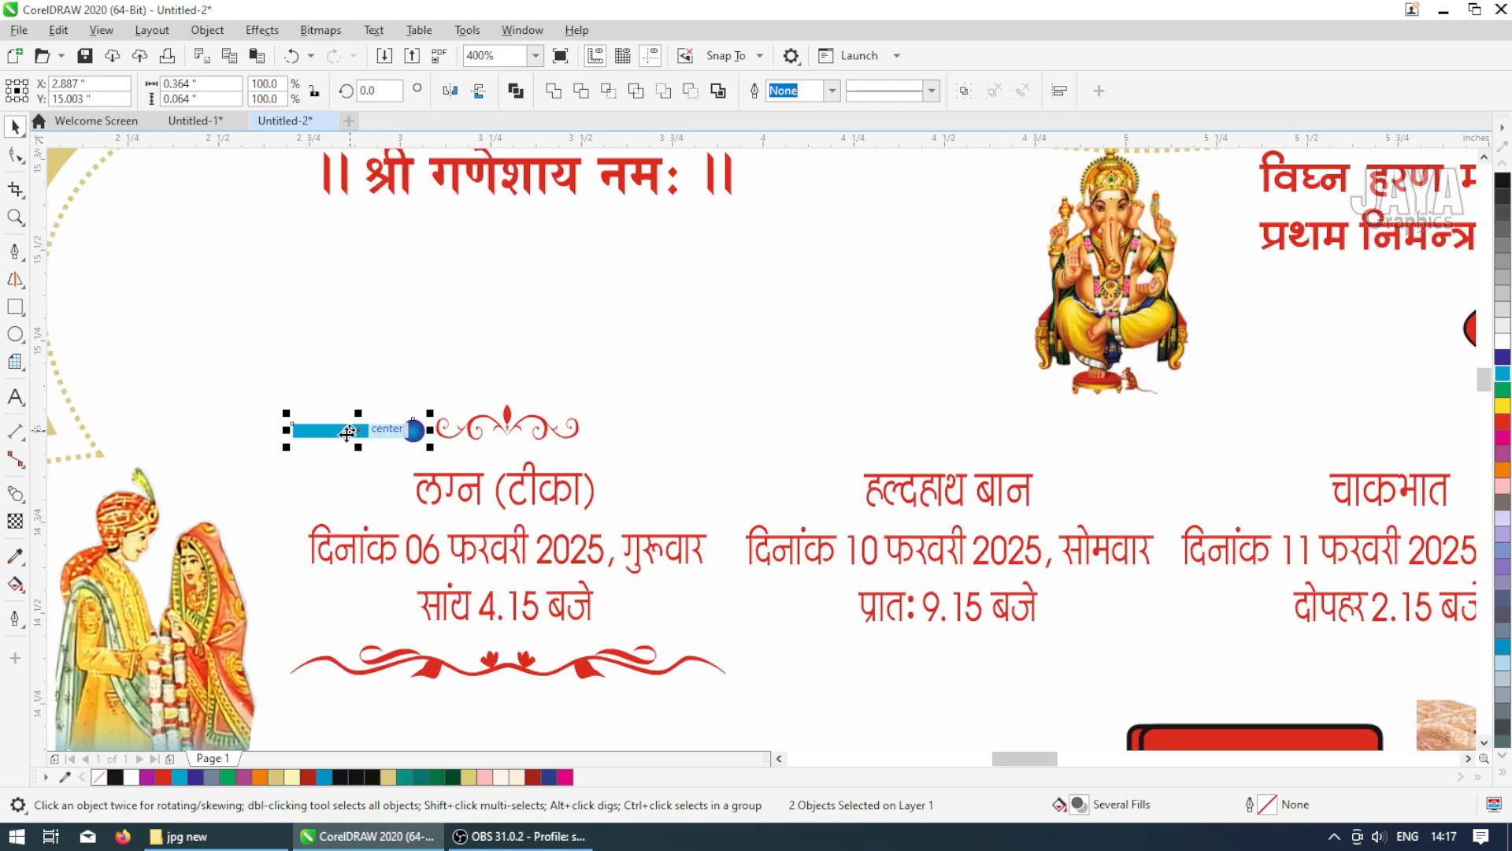
scroll(336, 443, up, 3)
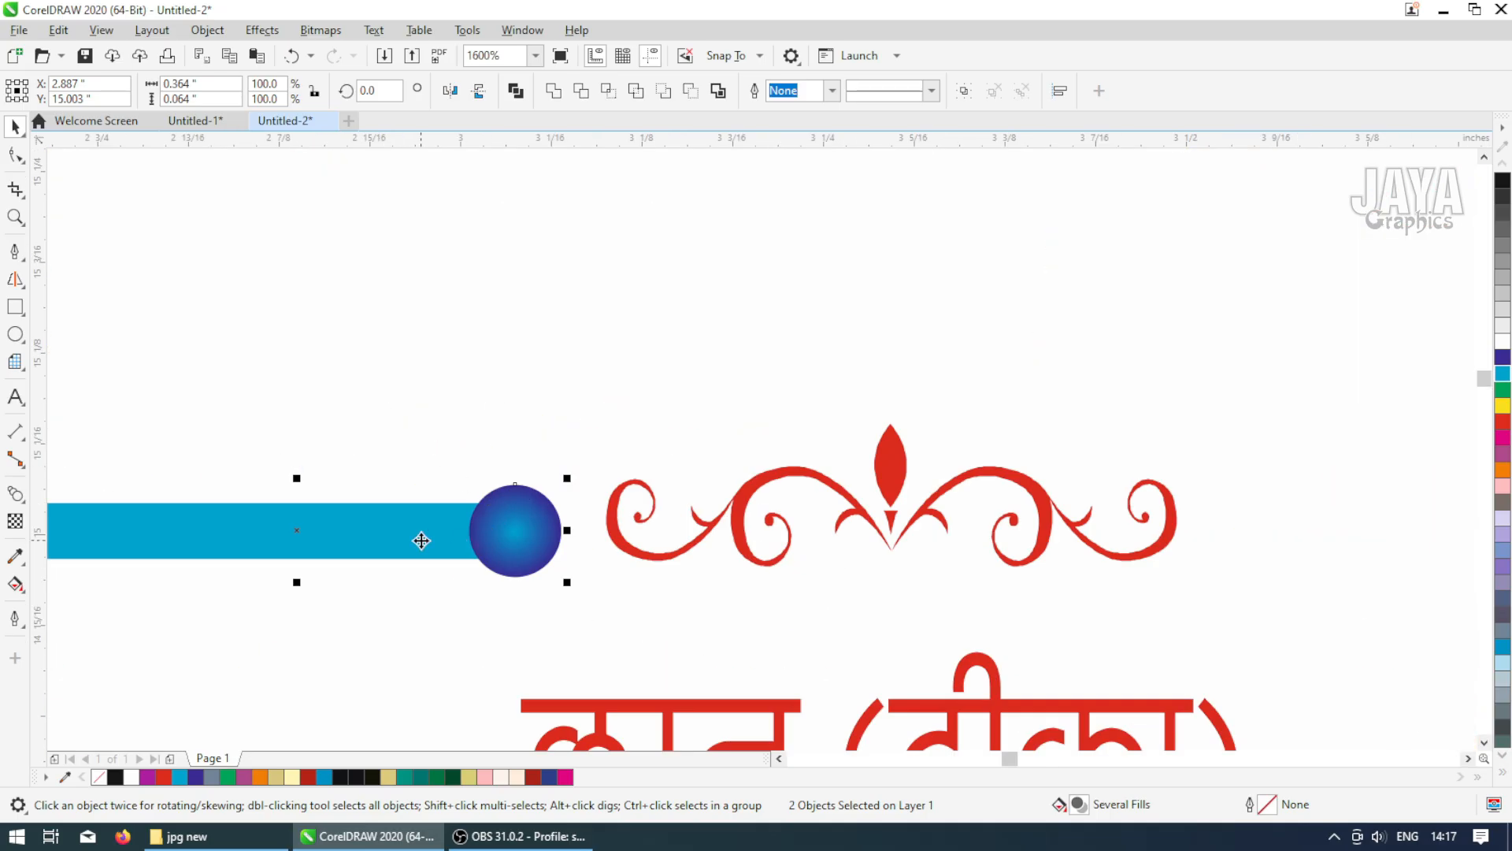
key(ctrl+g)
scroll(421, 541, down, 3)
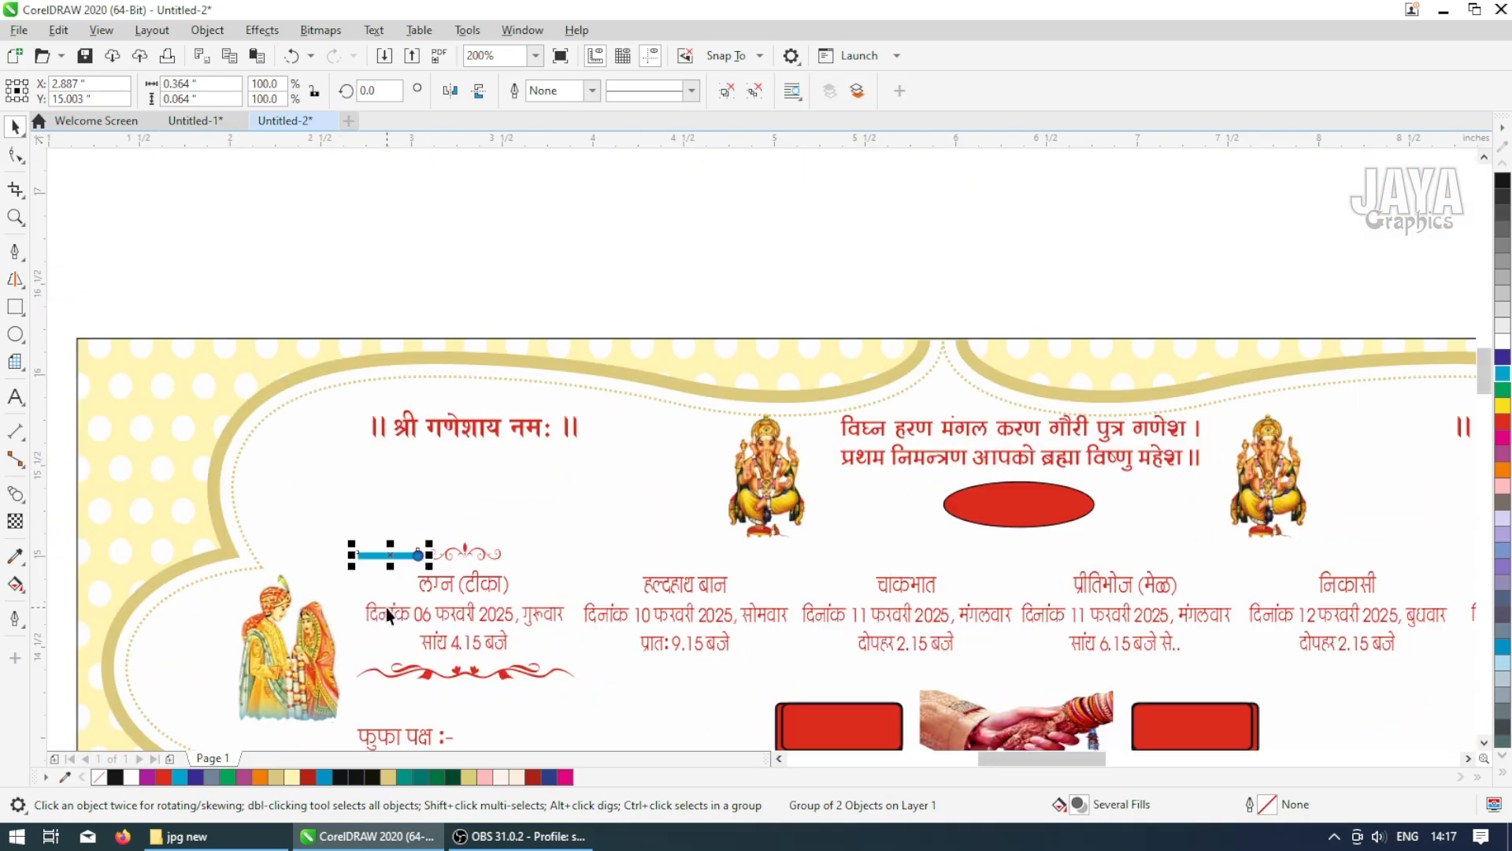
Left-align the bar-and-circle group with the swirl ornament below the 'लग्न (टीका)' block
shift+click(387, 676)
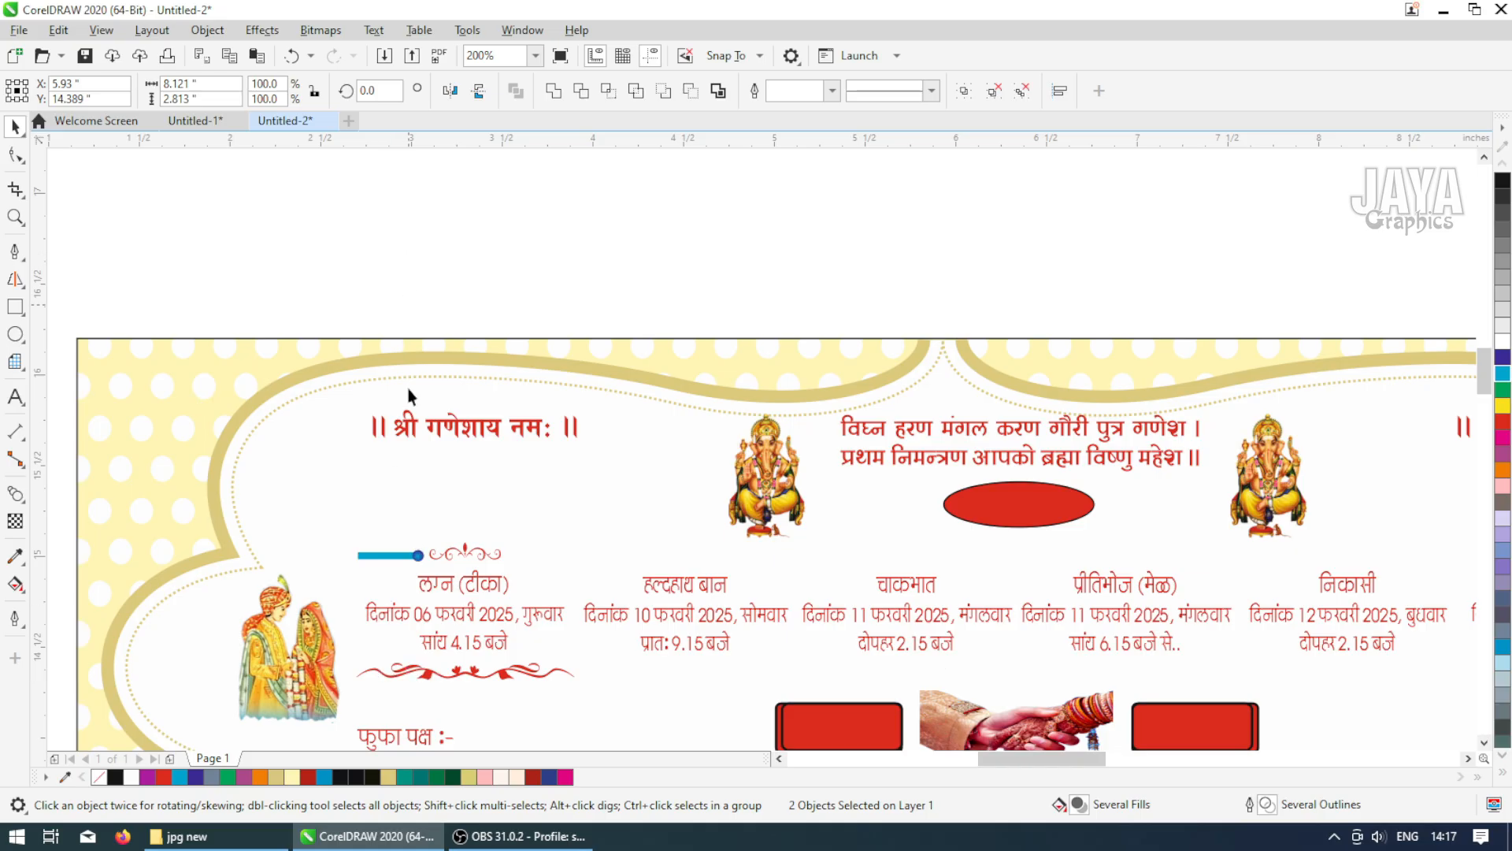
click(409, 306)
click(409, 612)
click(754, 92)
click(713, 186)
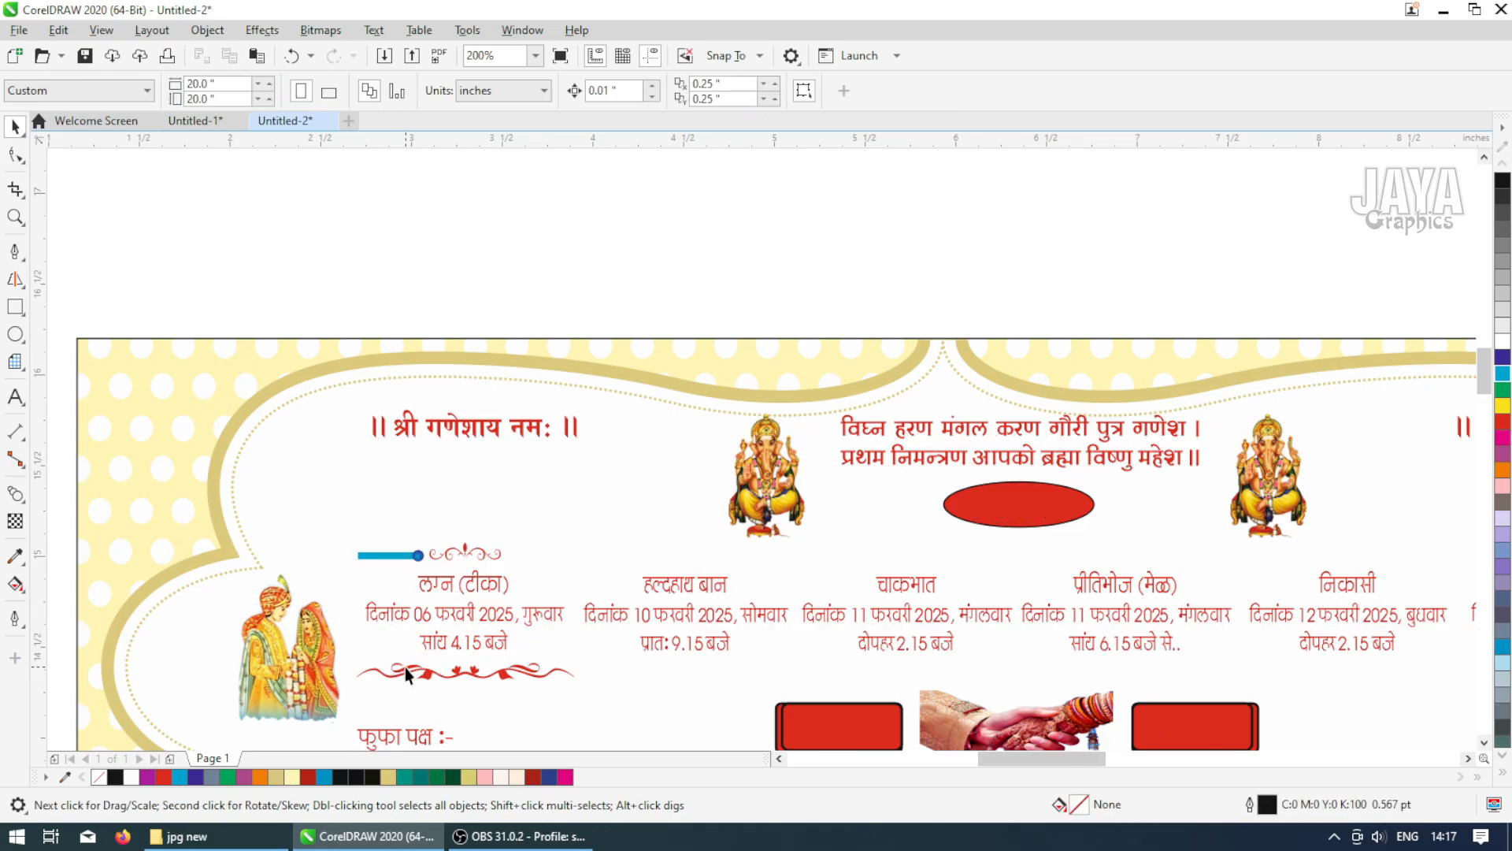
click(404, 668)
click(392, 556)
shift+click(402, 676)
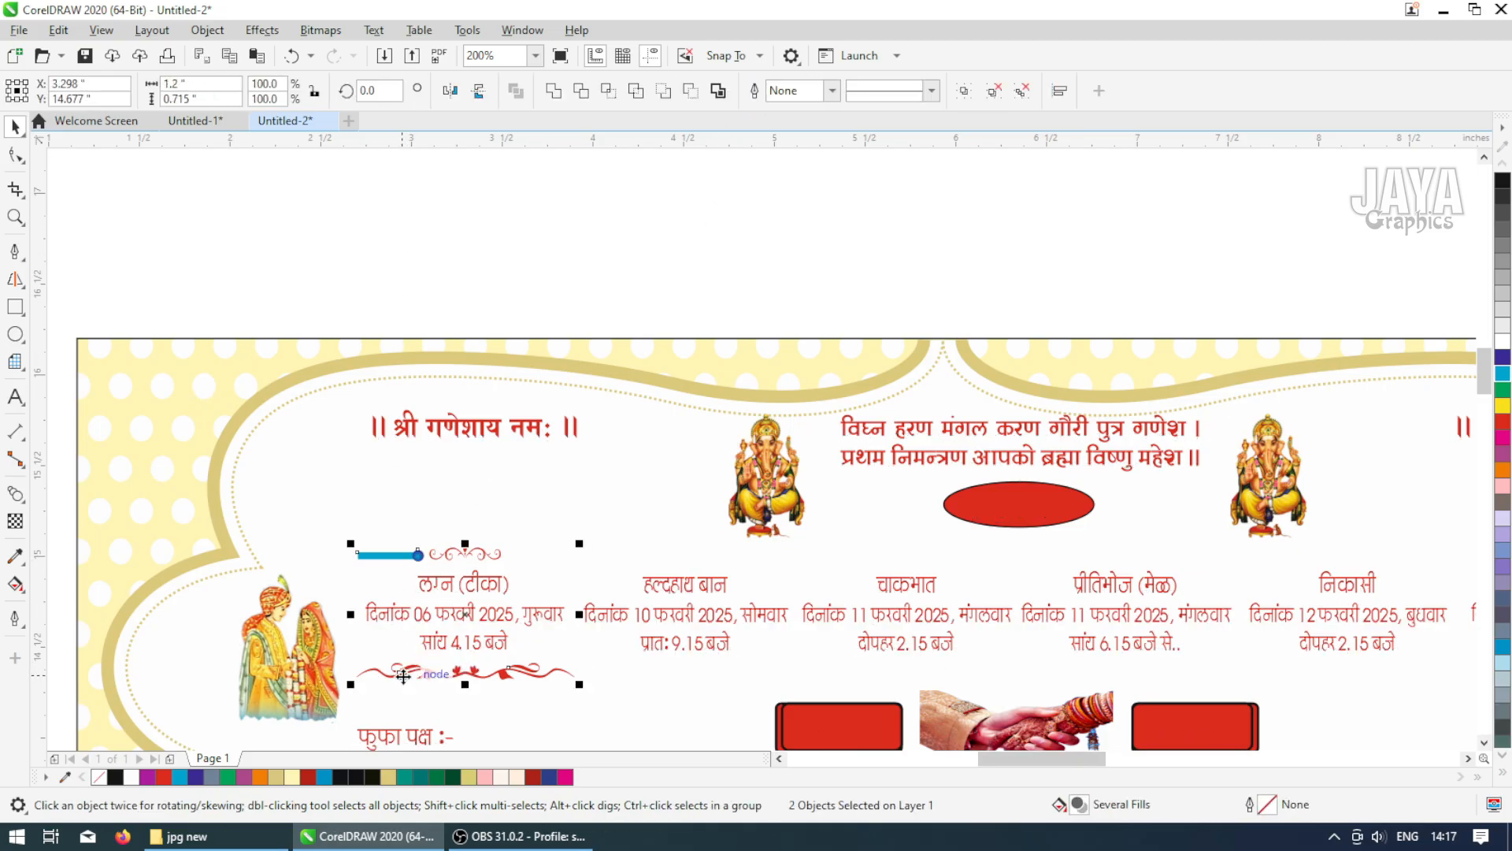
key(l)
Create a mirrored copy of the bar-and-circle group on the right side of the top swirl ornament
click(360, 254)
key(z)
drag(270, 442, 641, 658)
click(568, 455)
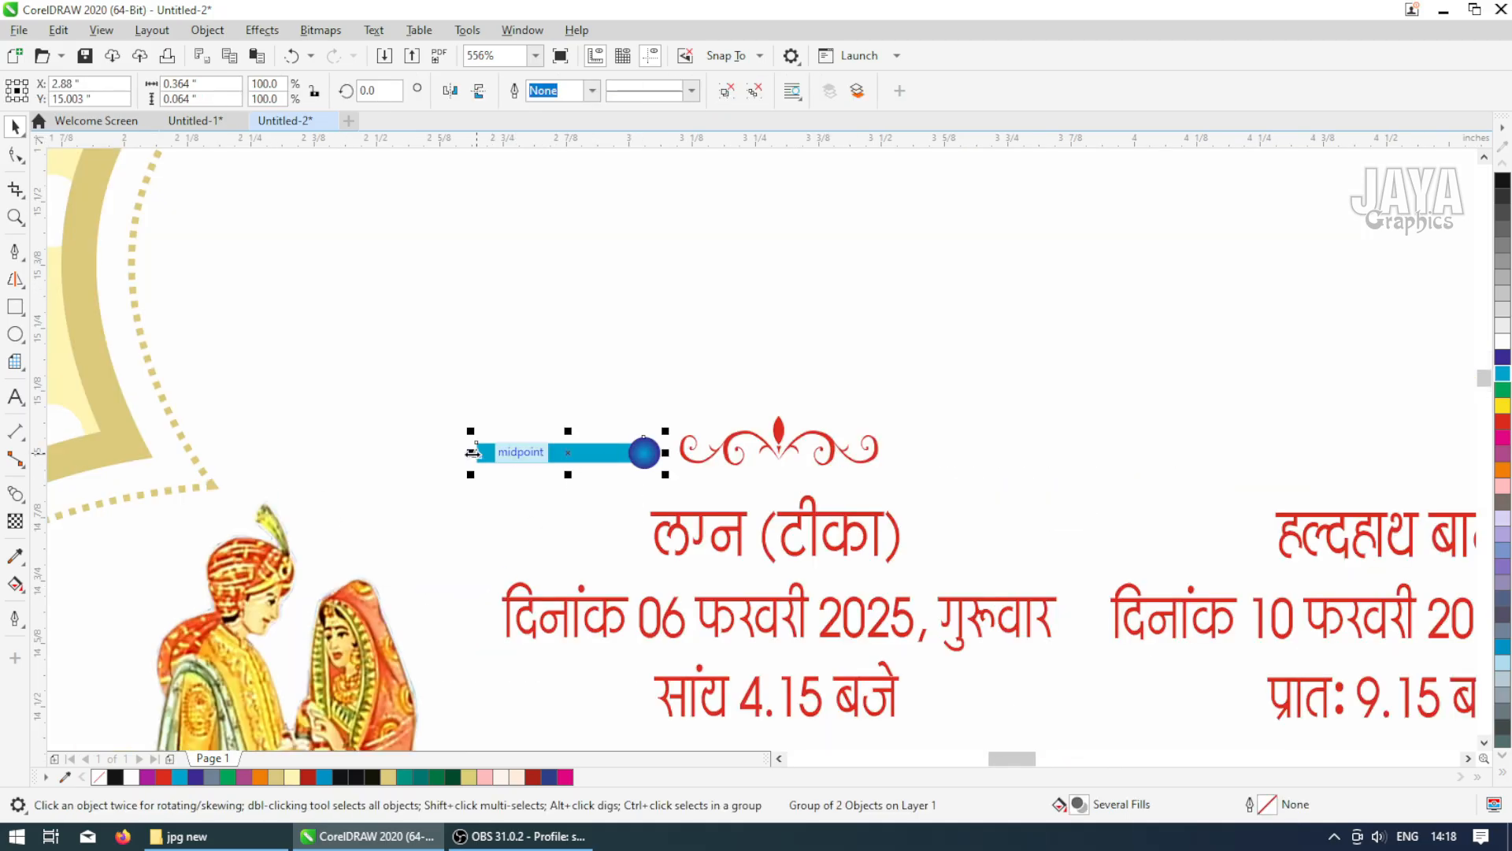
drag(472, 453, 976, 456)
shift+click(565, 461)
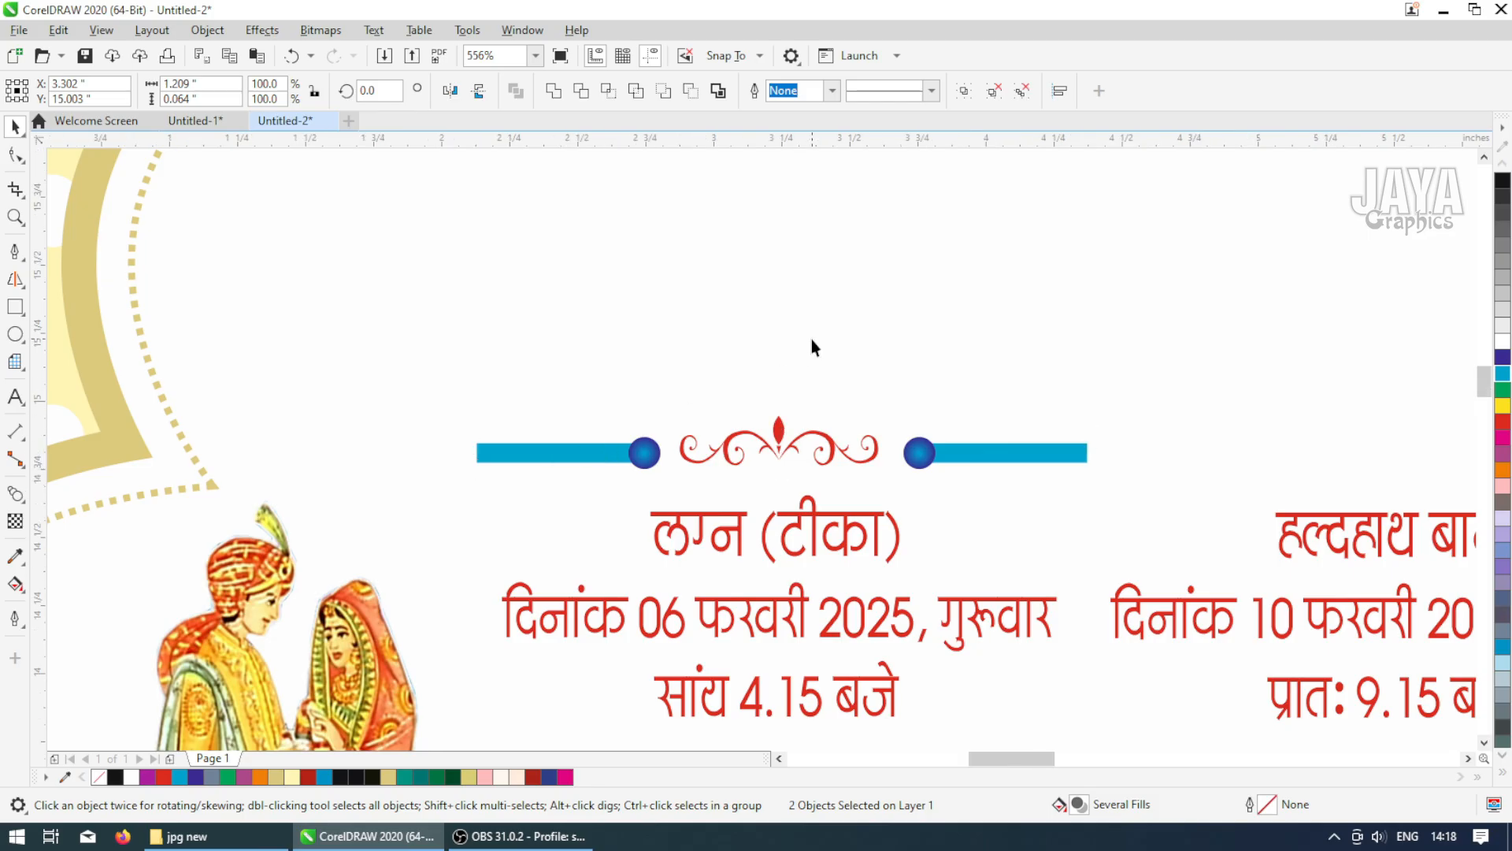
Right-align the mirrored bar group with the swirl ornament below the 'लग्न (टीका)' block
scroll(811, 339, down, 2)
click(923, 401)
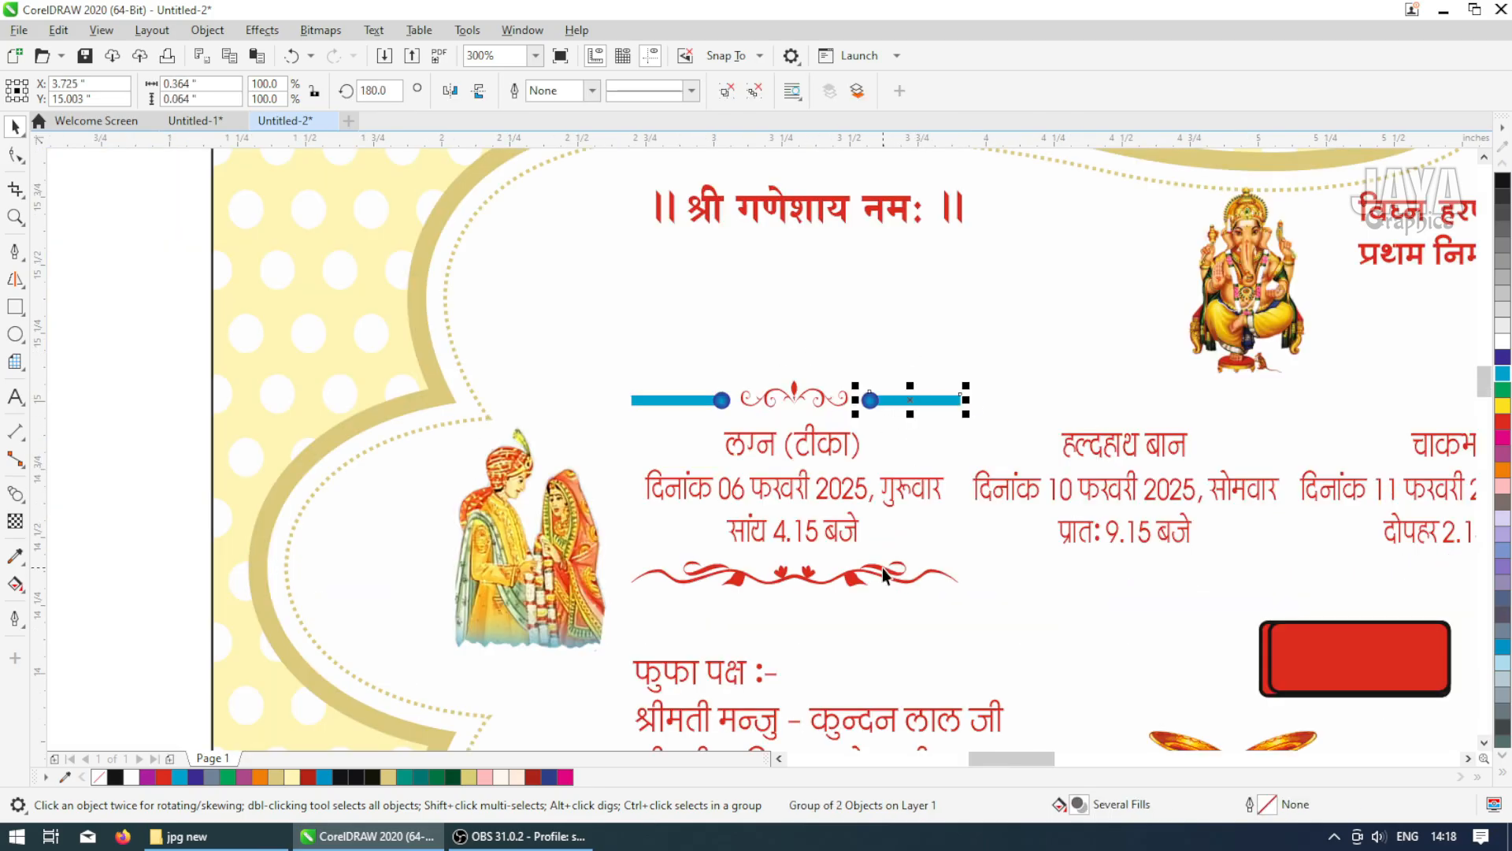
shift+click(884, 573)
key(r)
Recolor the swirl ornament below the 'लग्न (टीका)' block dark blue
click(910, 404)
click(836, 575)
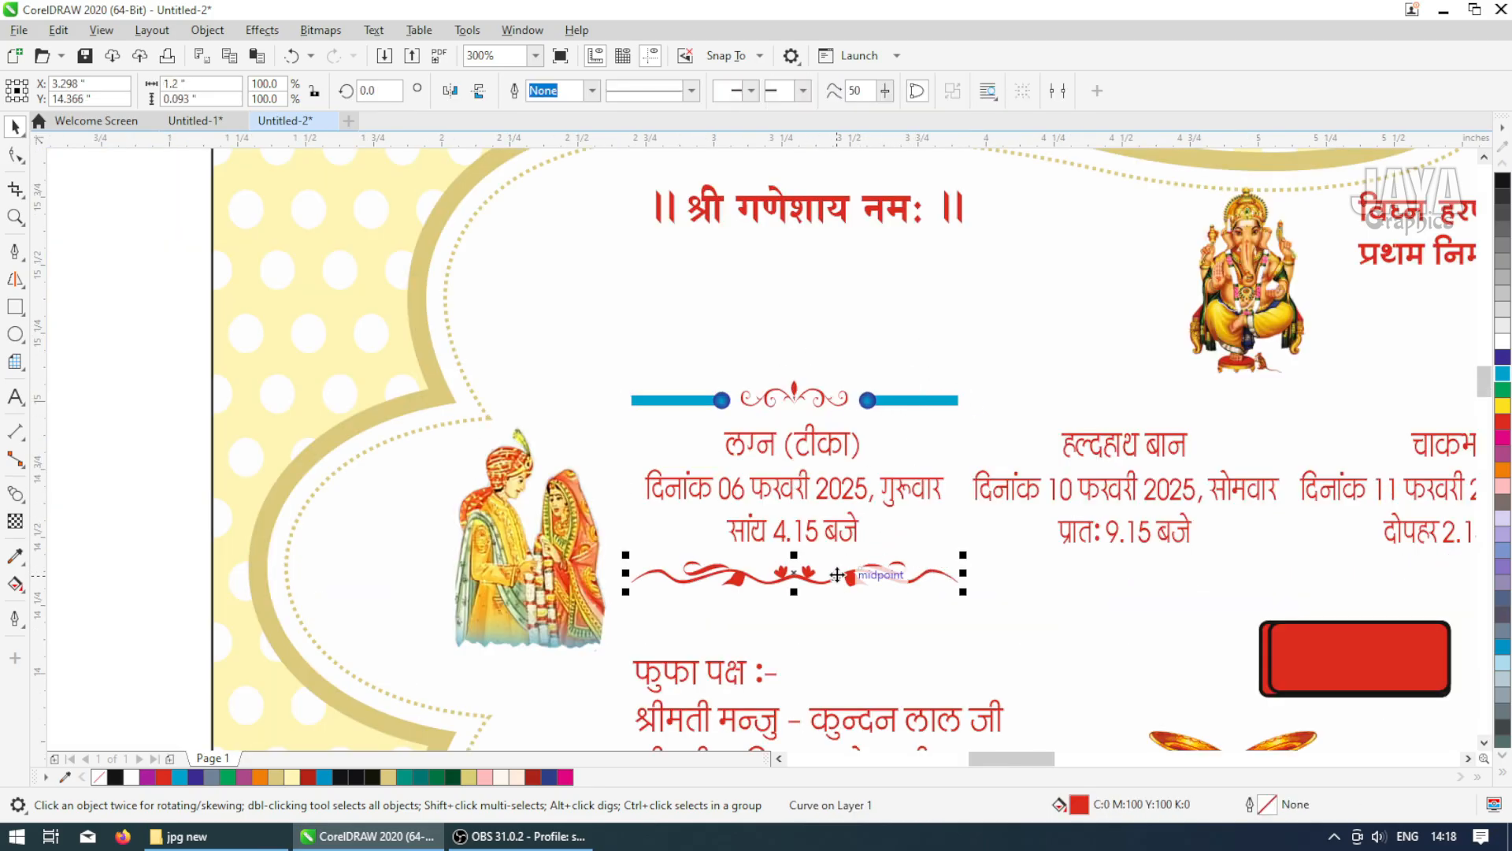
click(1502, 360)
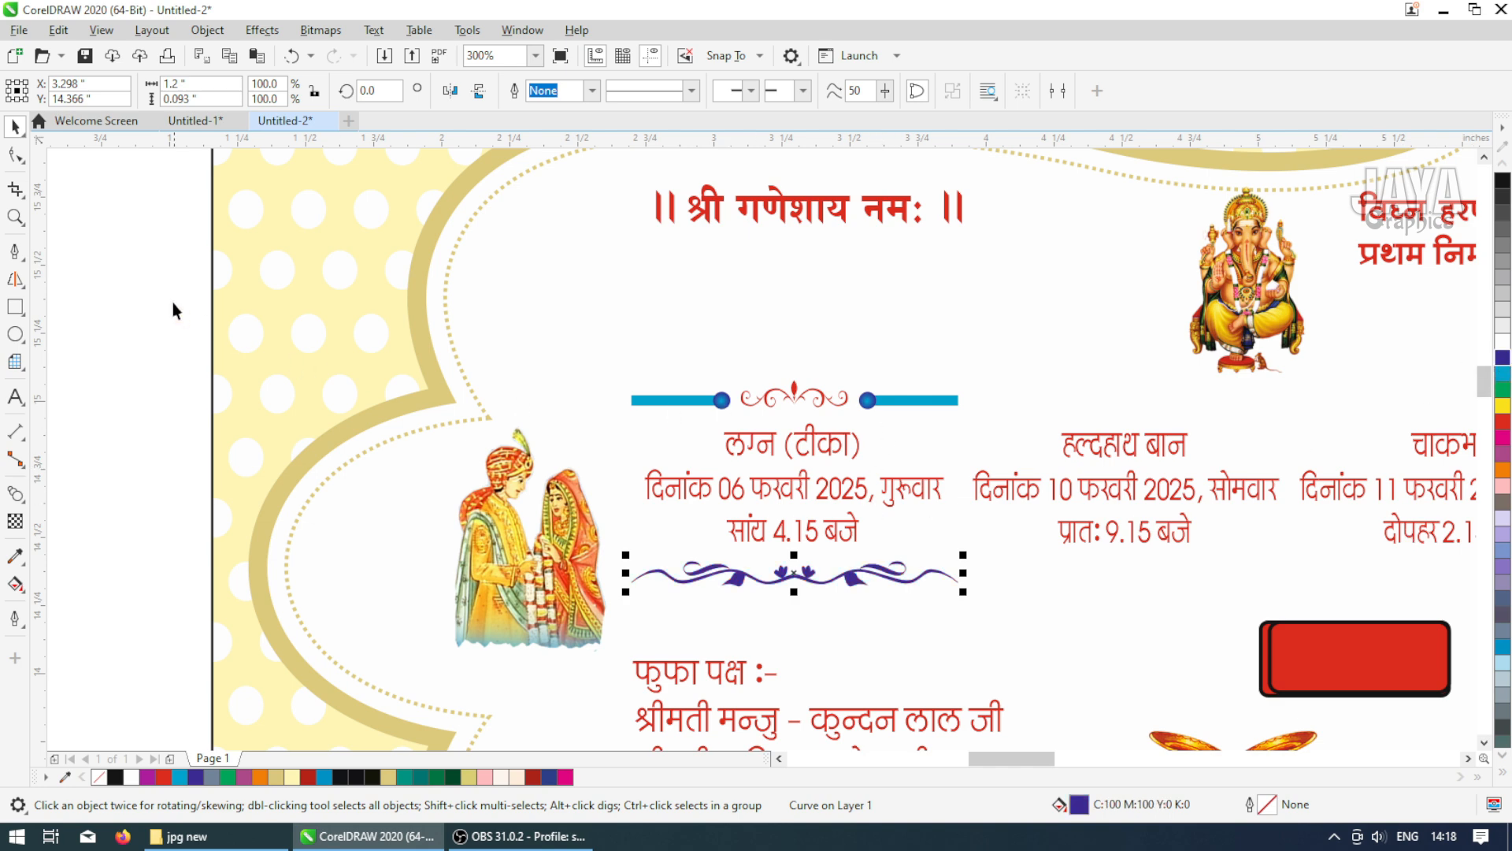
Group both bars, the top swirl and the bottom swirl of the 'लग्न (टीका)' block into one ornament set
drag(174, 304, 1064, 445)
drag(158, 556, 1001, 639)
key(ctrl+g)
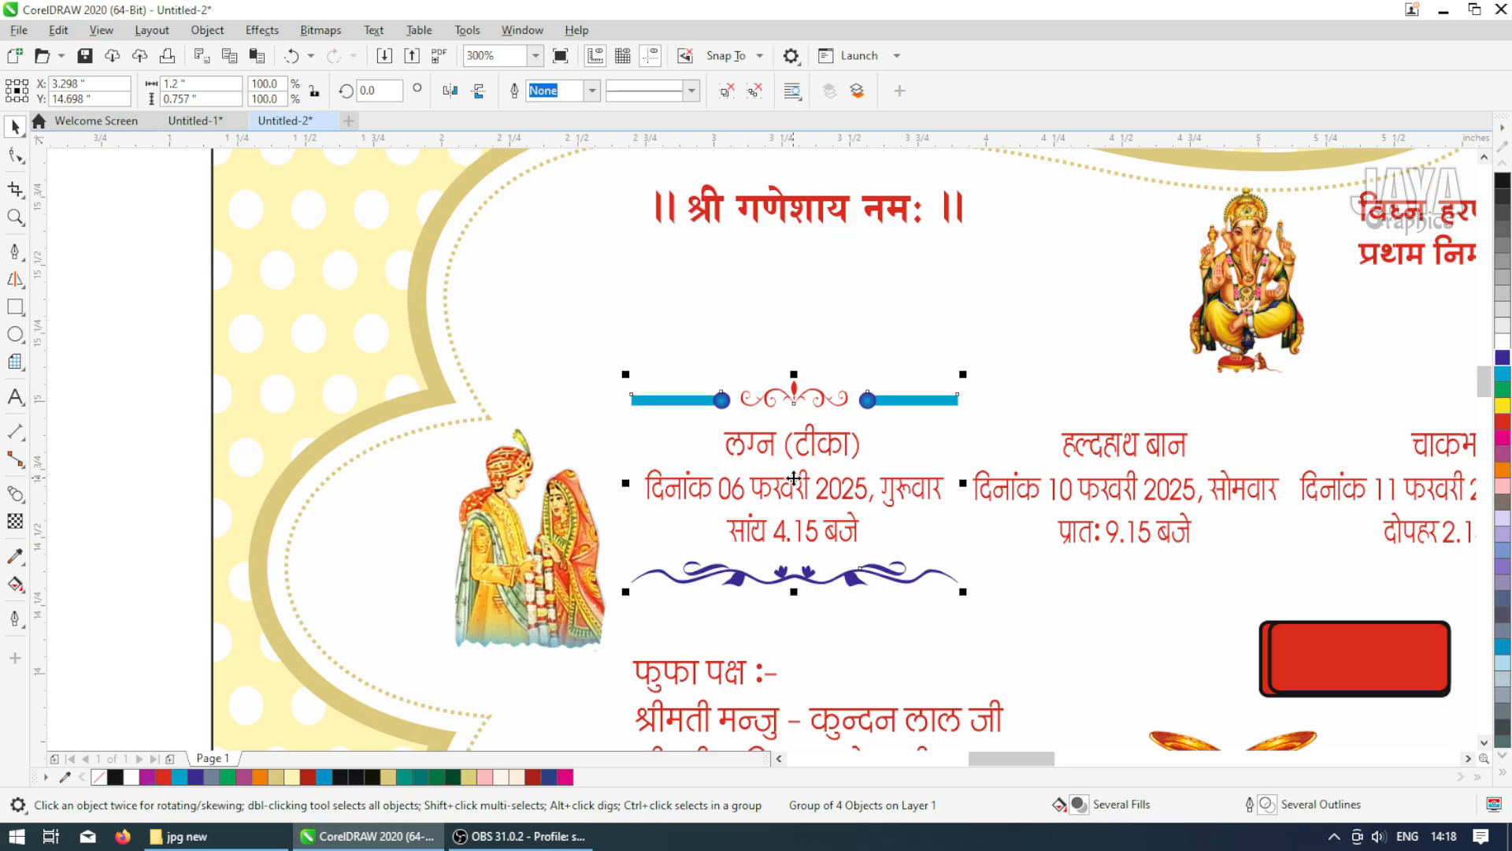
Duplicate the ornament set onto the next event column and repeat it across the remaining event columns
drag(794, 477, 1125, 479)
key(ctrl+r)
key(ctrl+r)
key(ctrl+r)
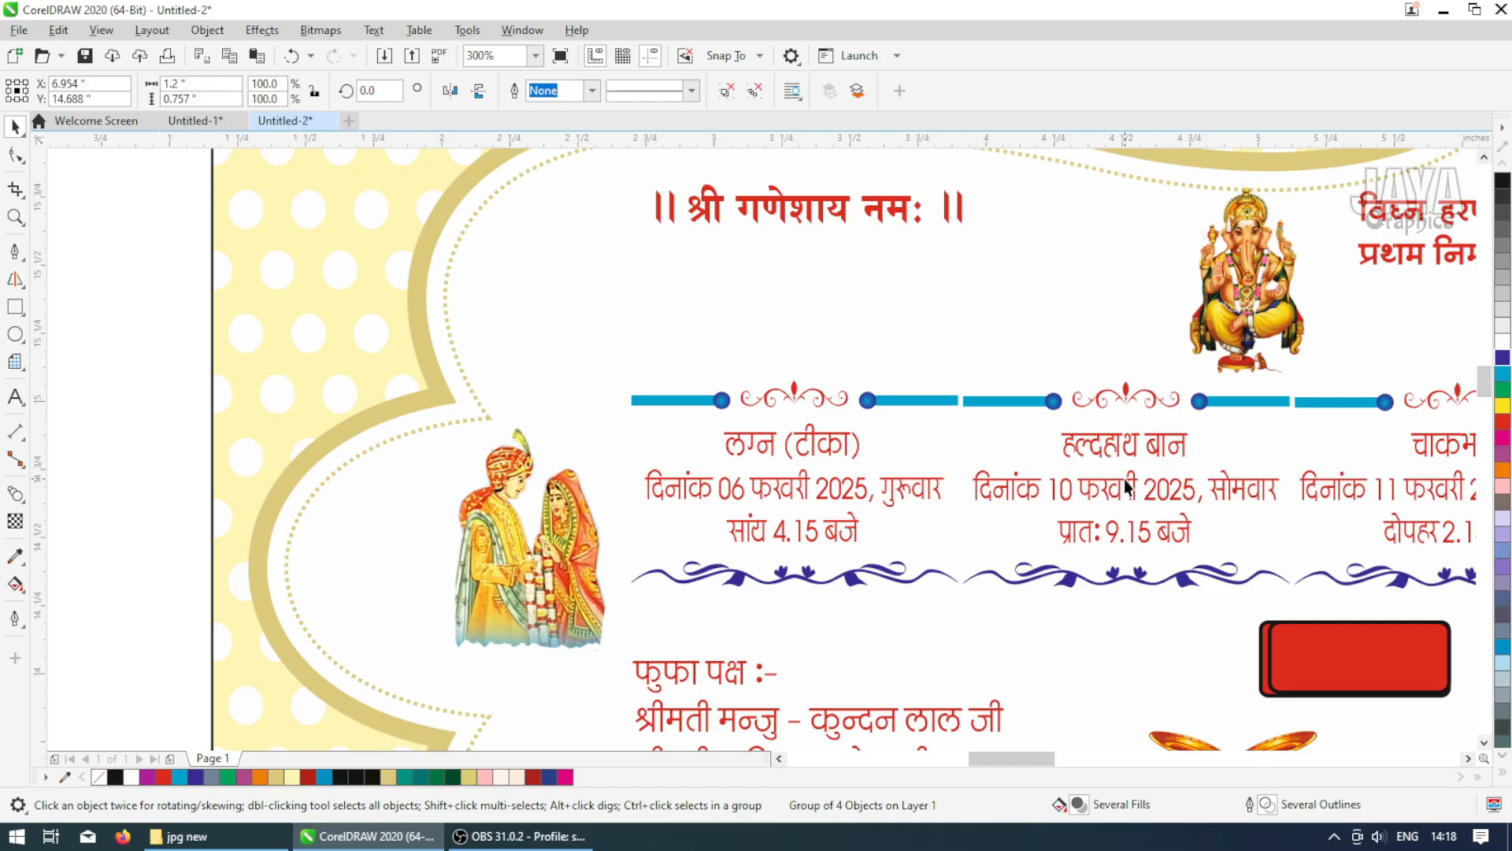
scroll(1062, 471, down, 2)
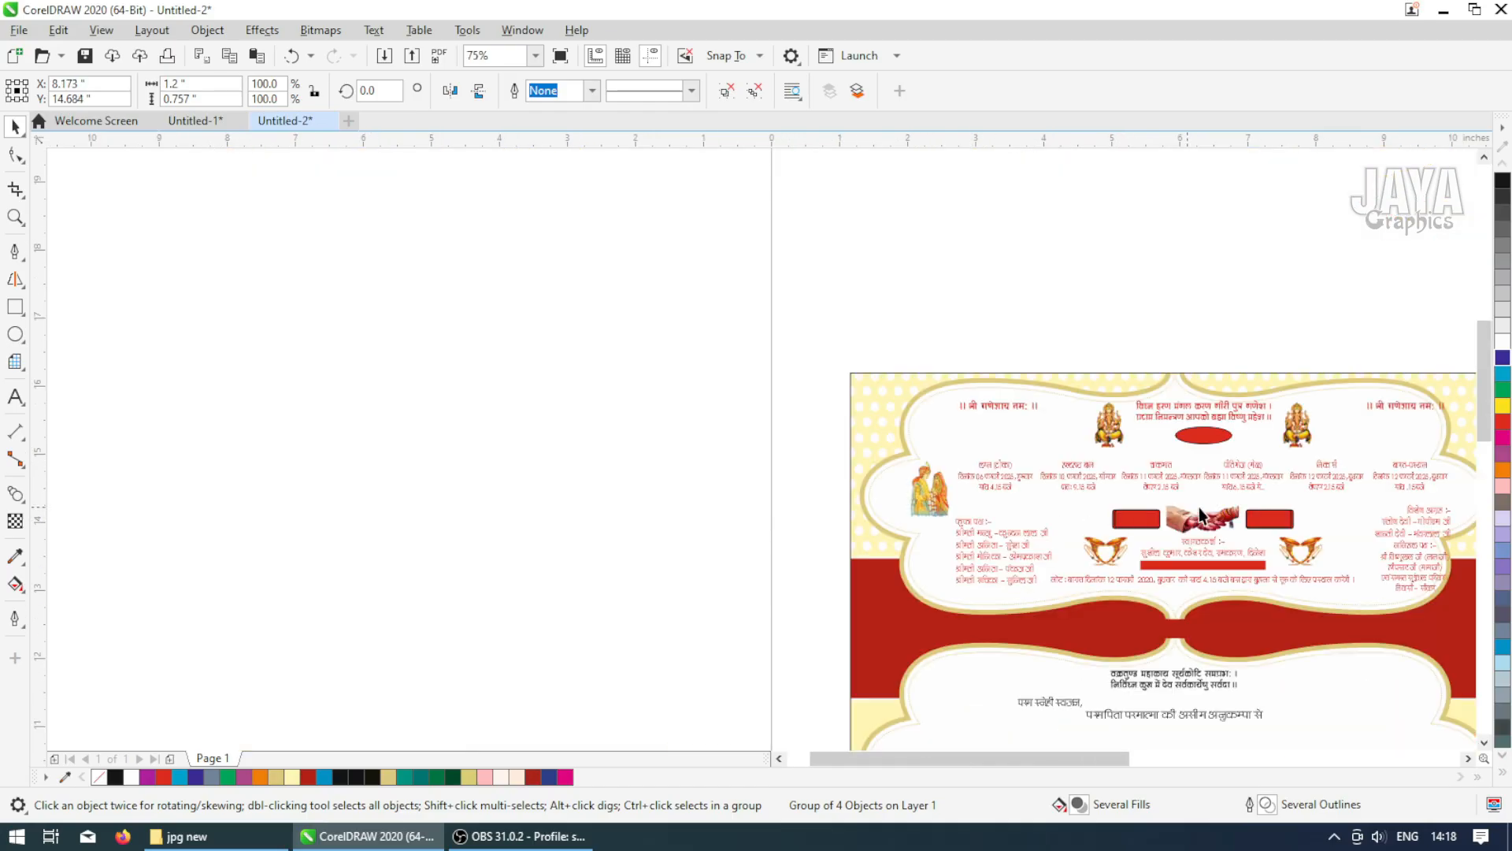
key(ctrl+r)
click(1321, 353)
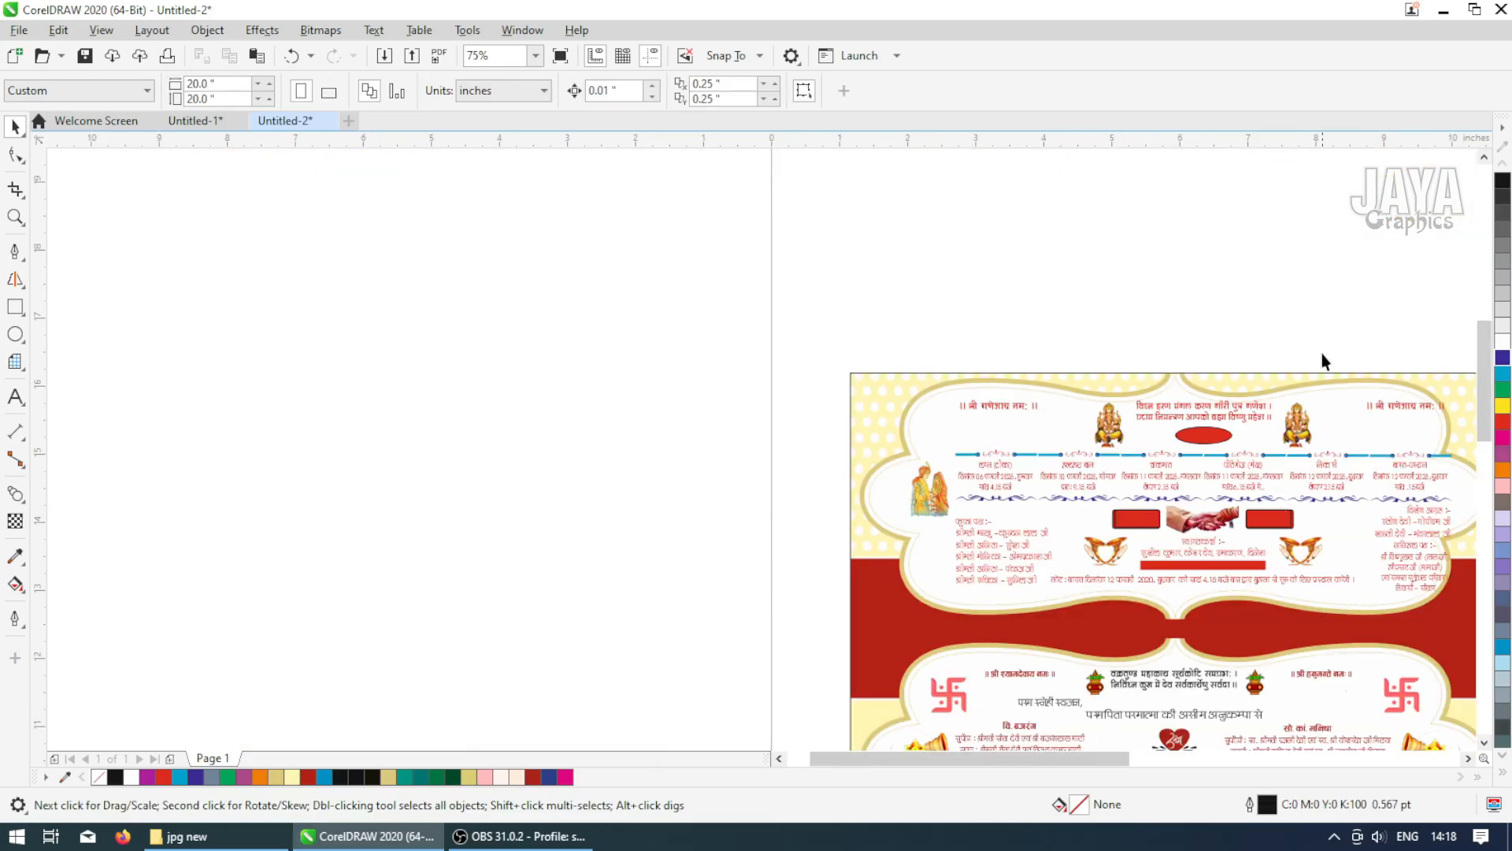
Zoom in to inspect the repeated ornament sets above and below the event headings
key(F2)
mouse_move(846, 363)
mouse_down()
mouse_move(936, 442)
mouse_move(1452, 577)
mouse_up()
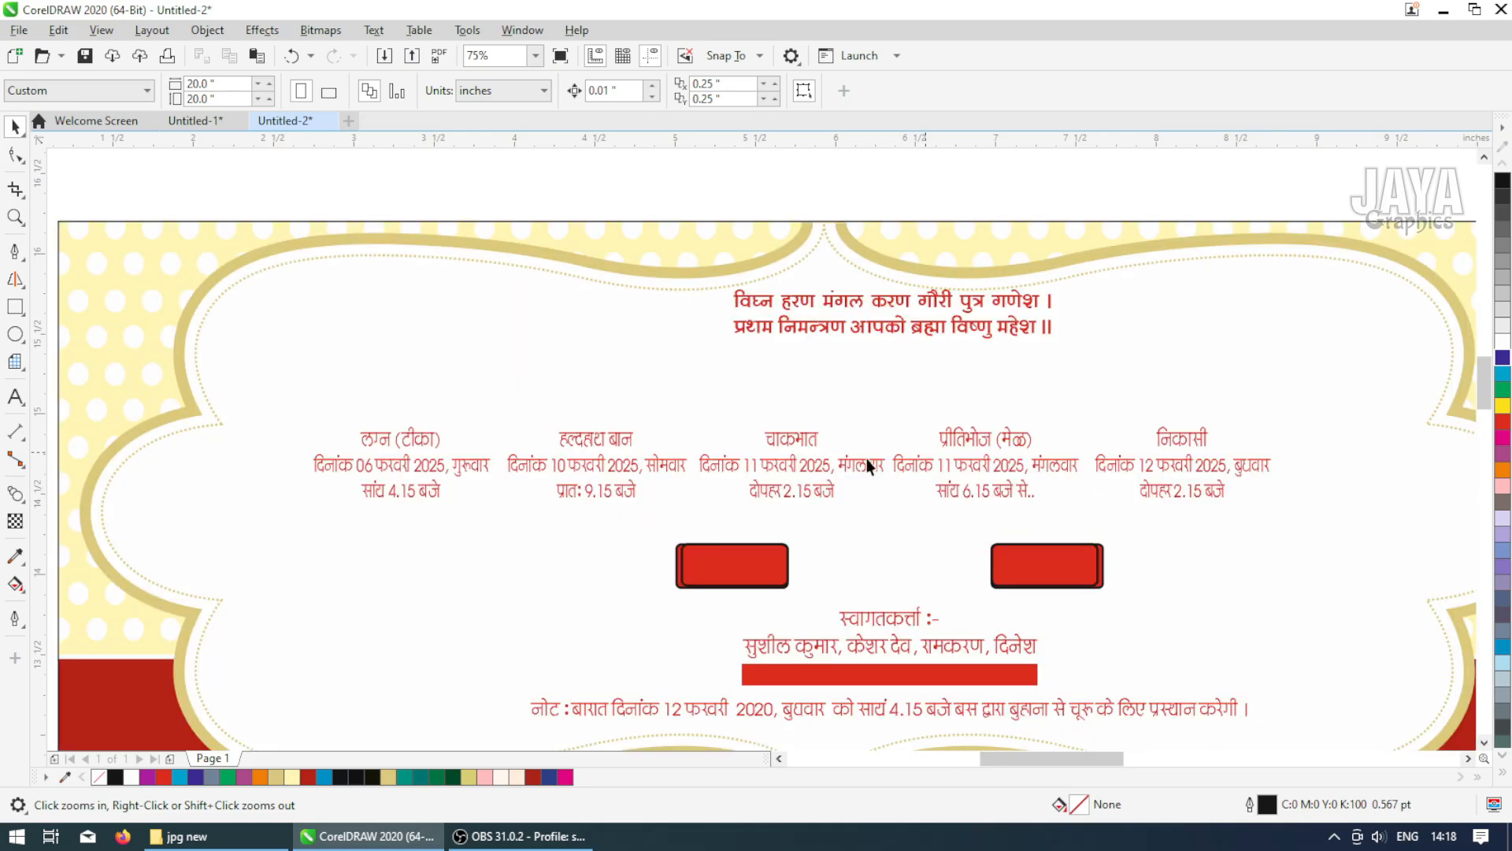
right_click(757, 461)
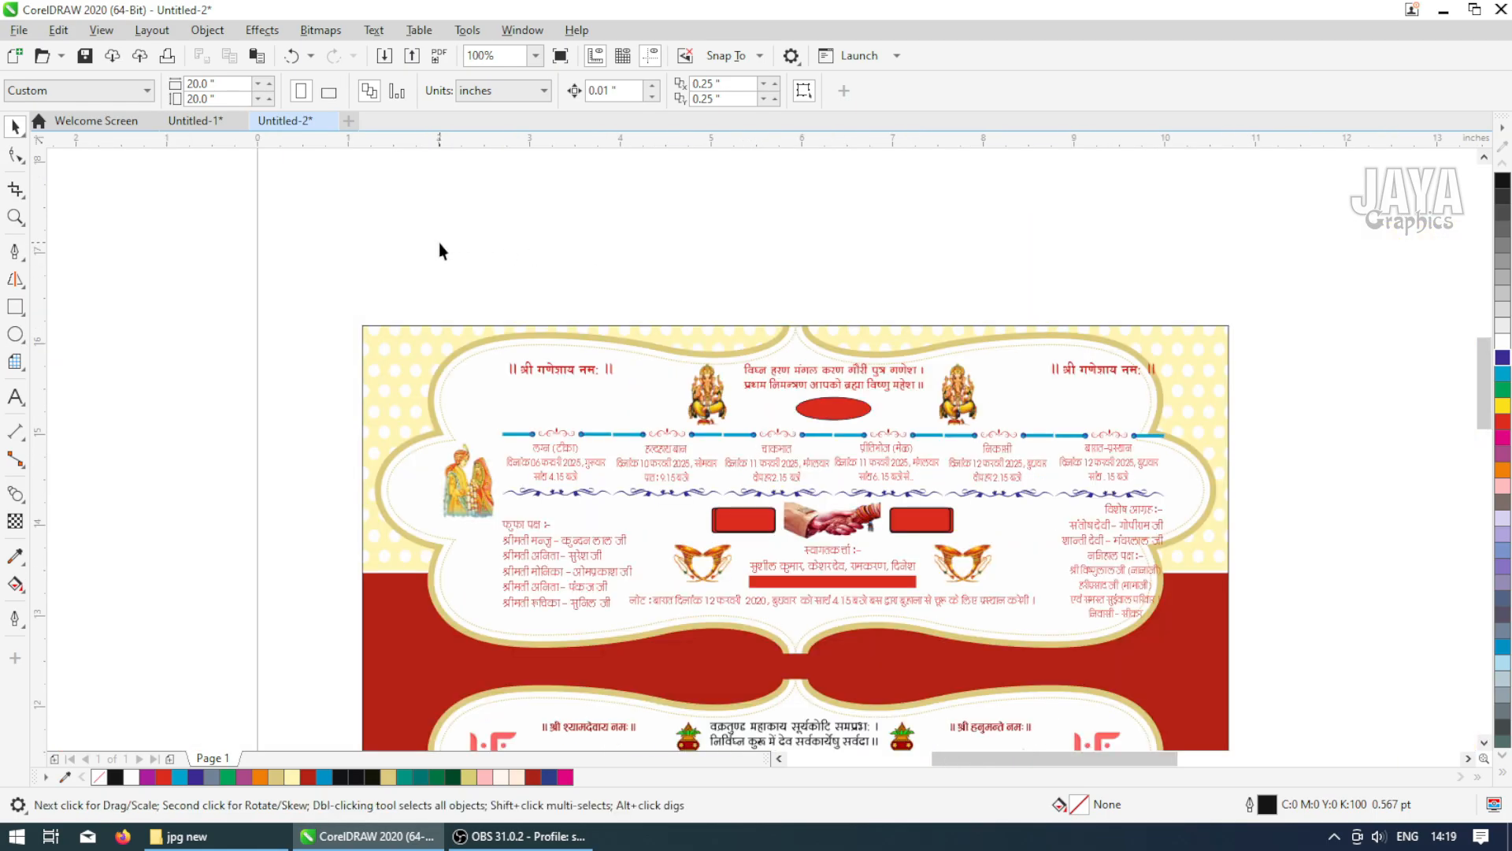
click(643, 434)
key(F2)
drag(555, 378, 768, 518)
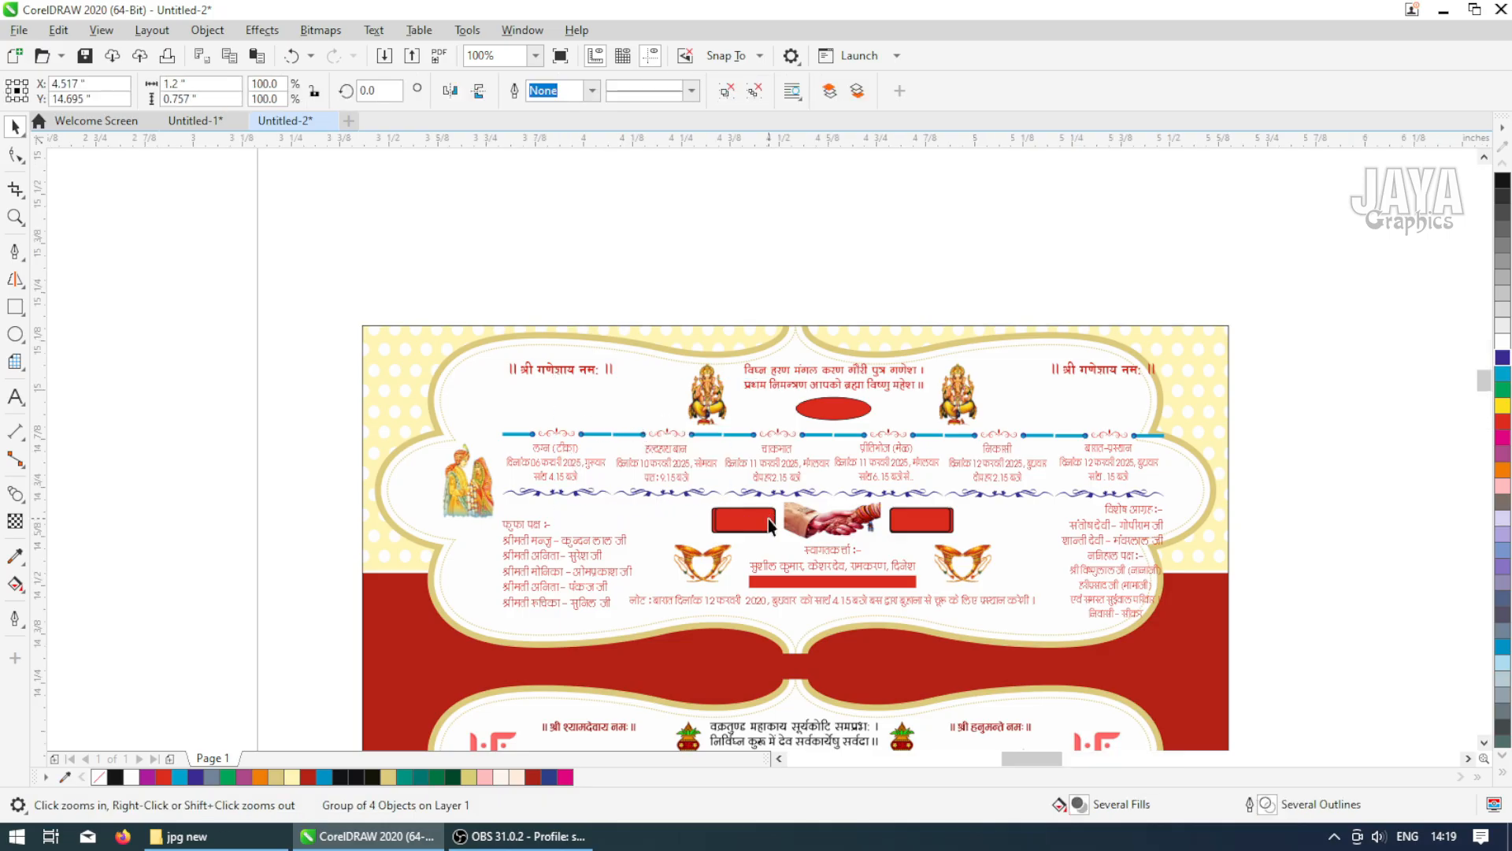
shift+click(498, 386)
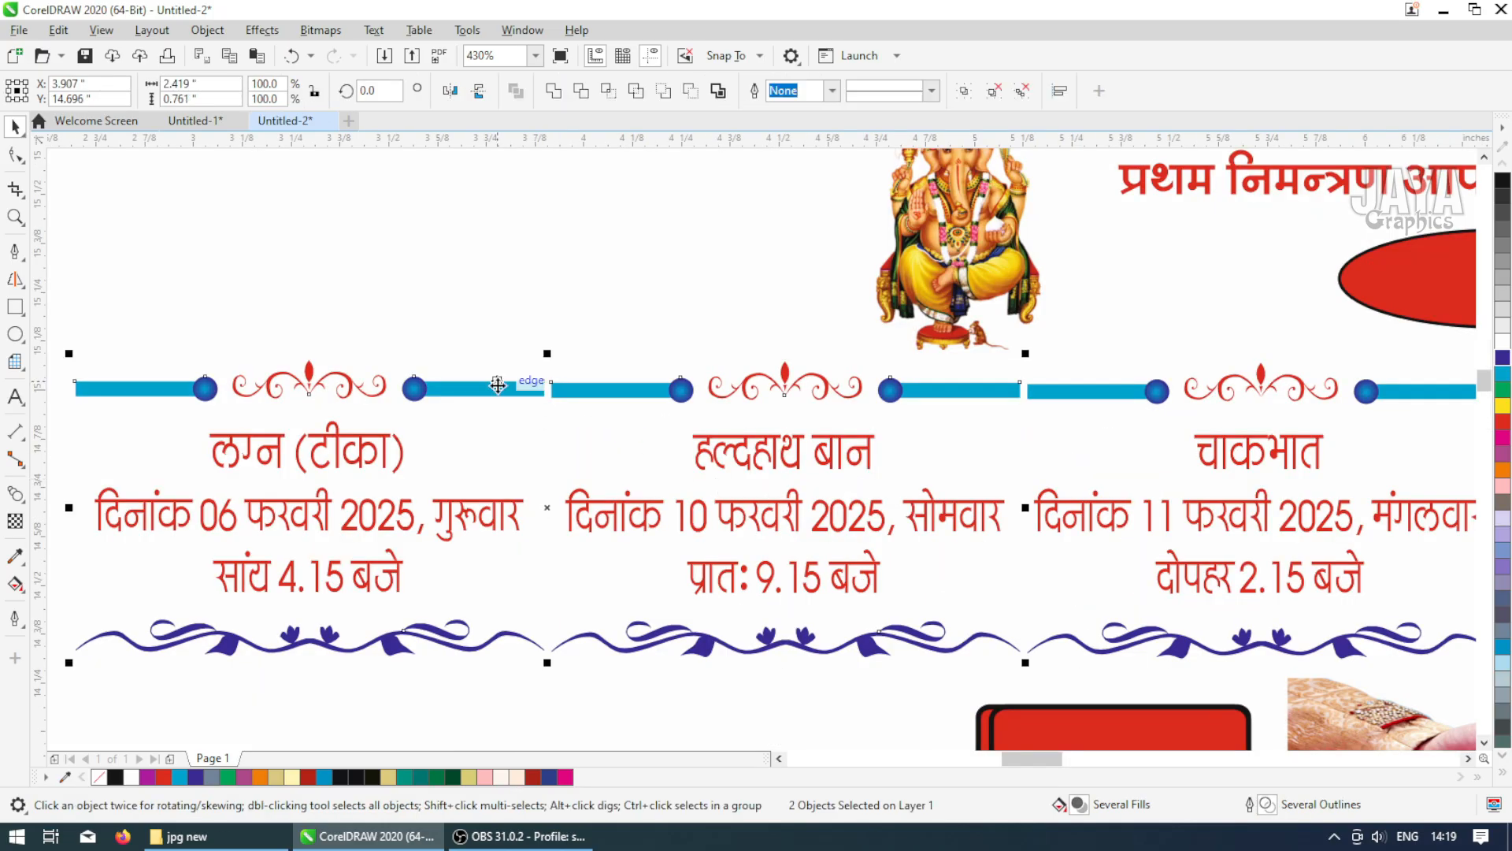
scroll(498, 386, down, 2)
click(599, 235)
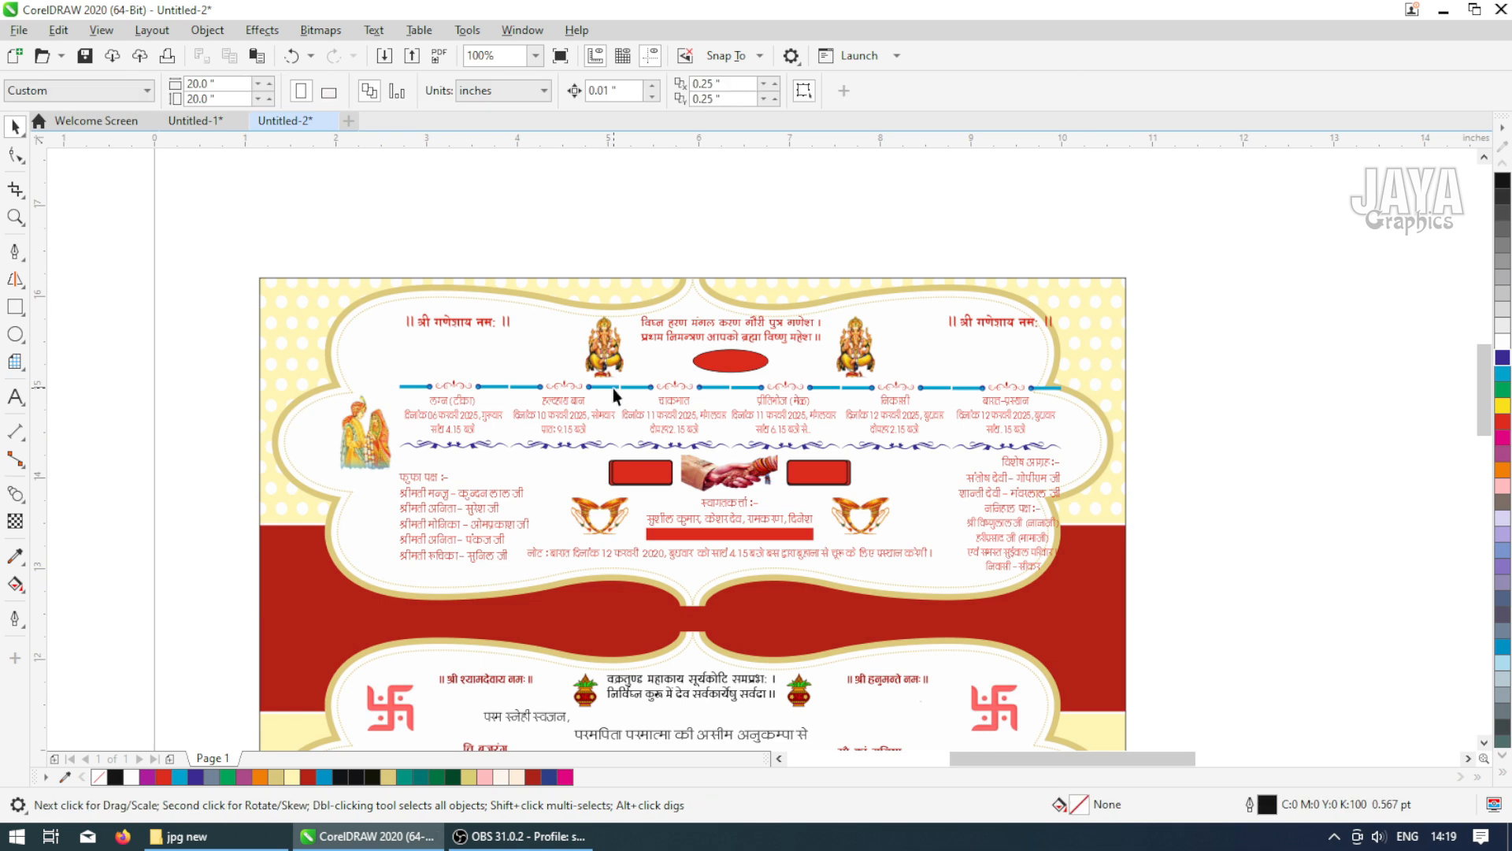
Select the repeated ornament sets and zoom in on the right-hand event columns to check their placement
click(972, 389)
shift+click(917, 386)
shift+click(788, 388)
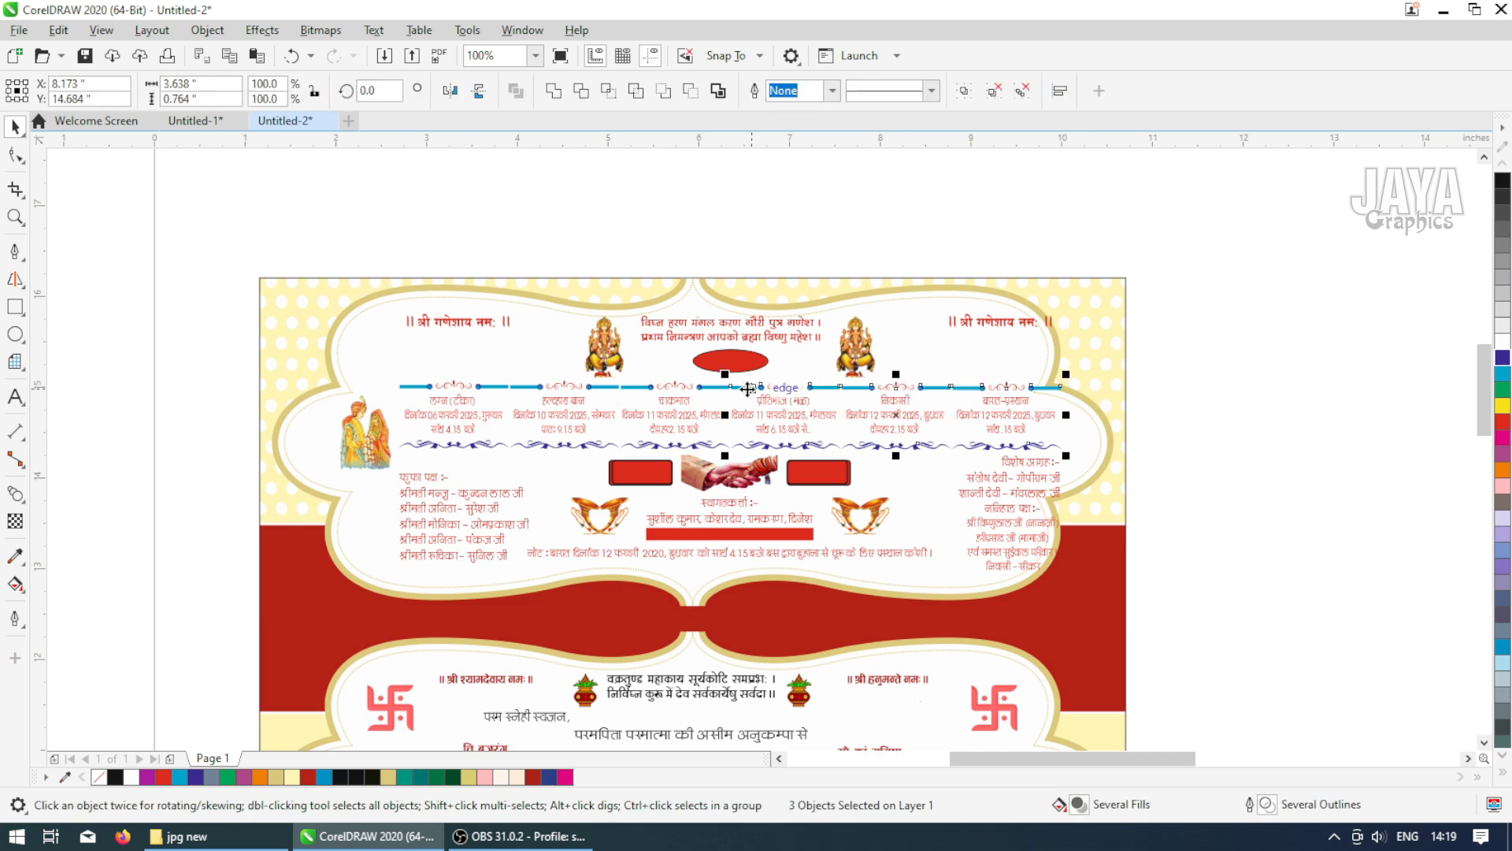
shift+click(638, 387)
shift+click(599, 386)
shift+click(488, 386)
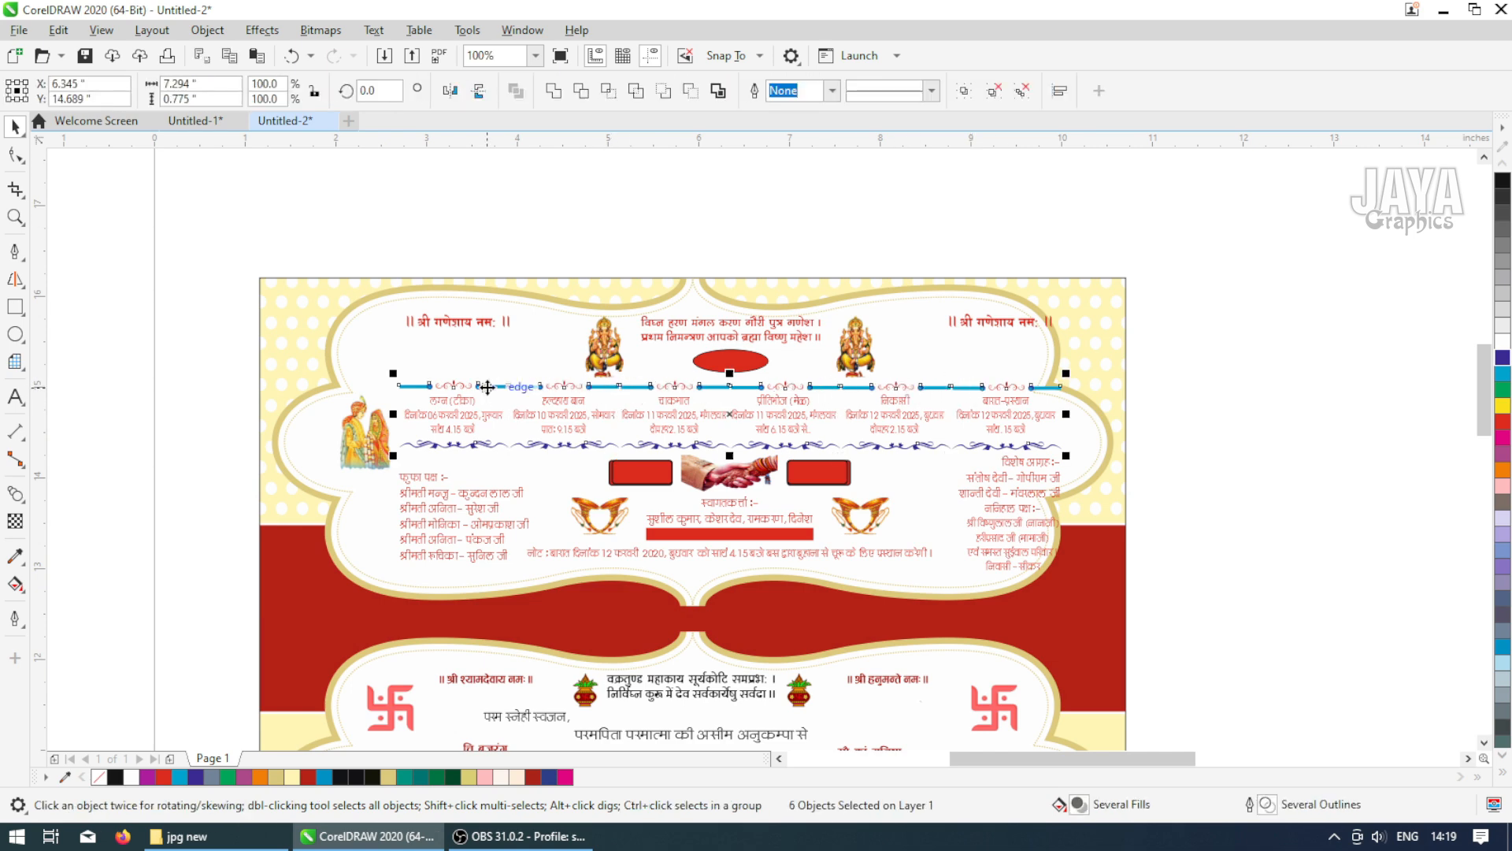
click(1196, 418)
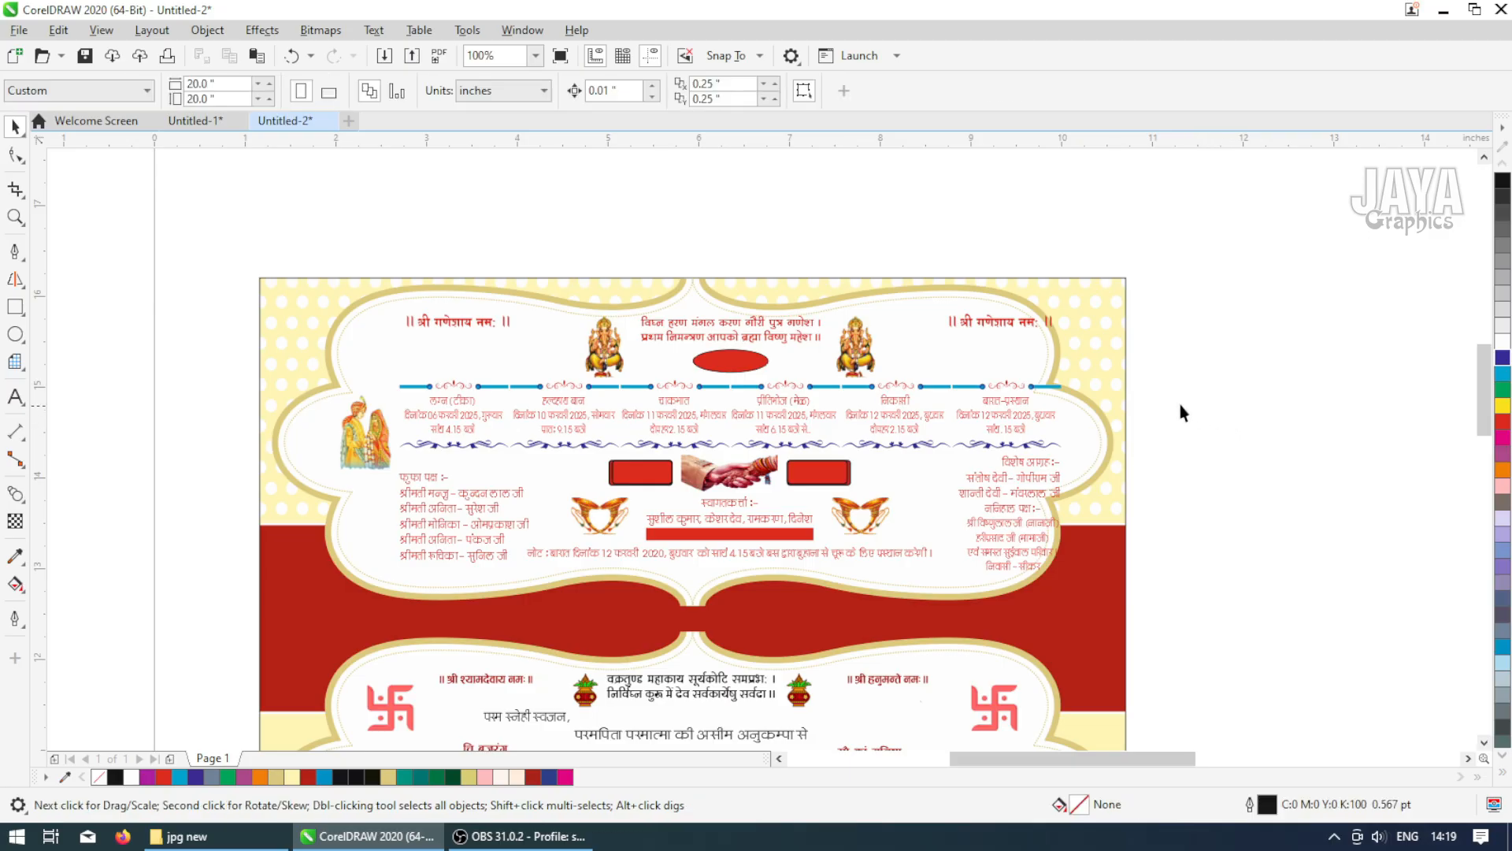
key(z)
drag(711, 337, 1102, 484)
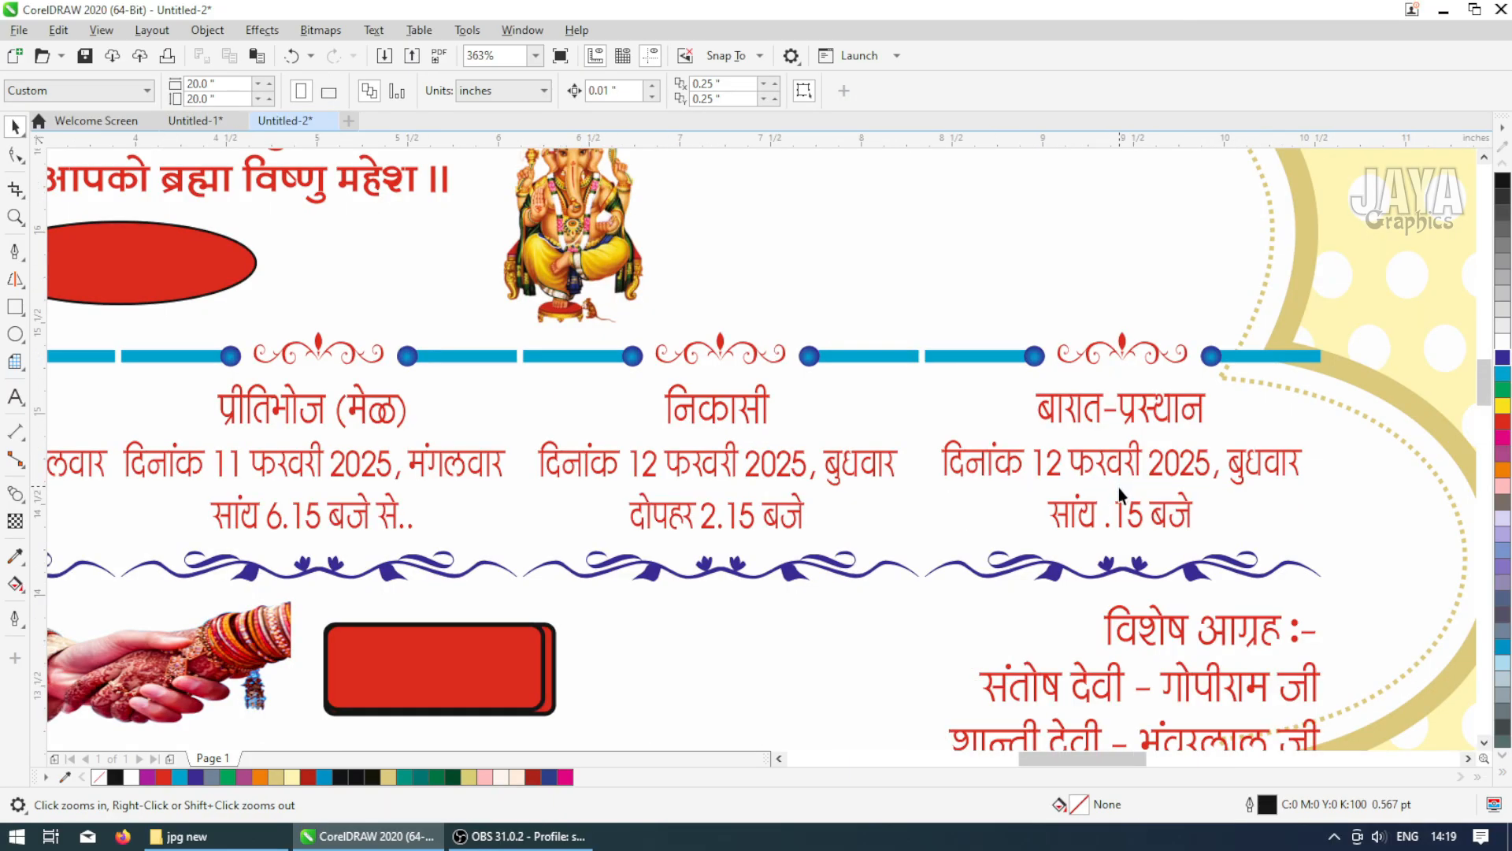
Group all the card's inner content and nudge the group left and down to centre it within the frame
key(F3)
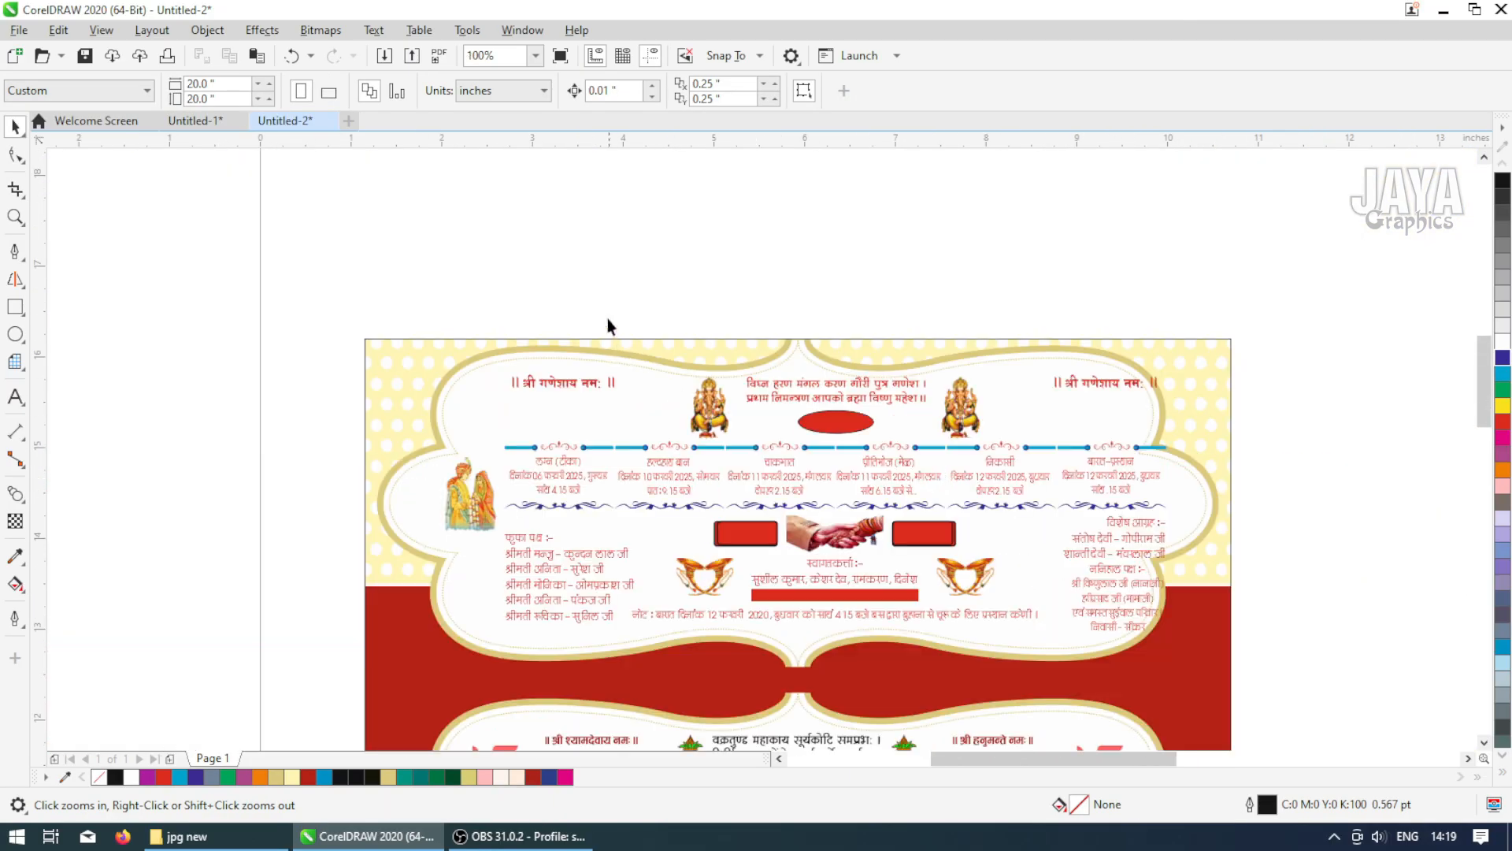
drag(664, 526, 1203, 657)
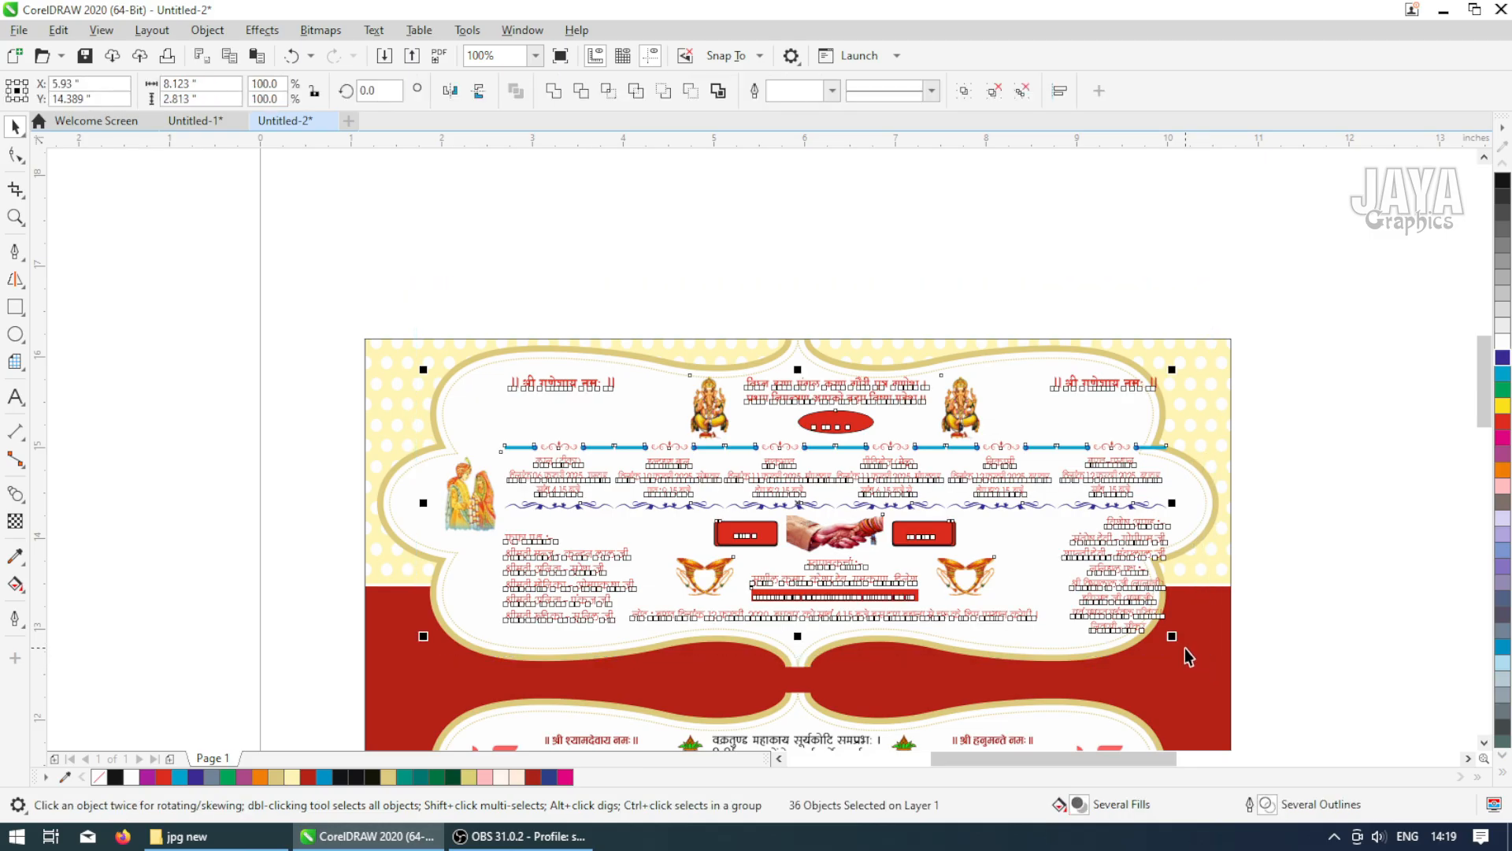
key(ctrl+g)
shift+click(538, 348)
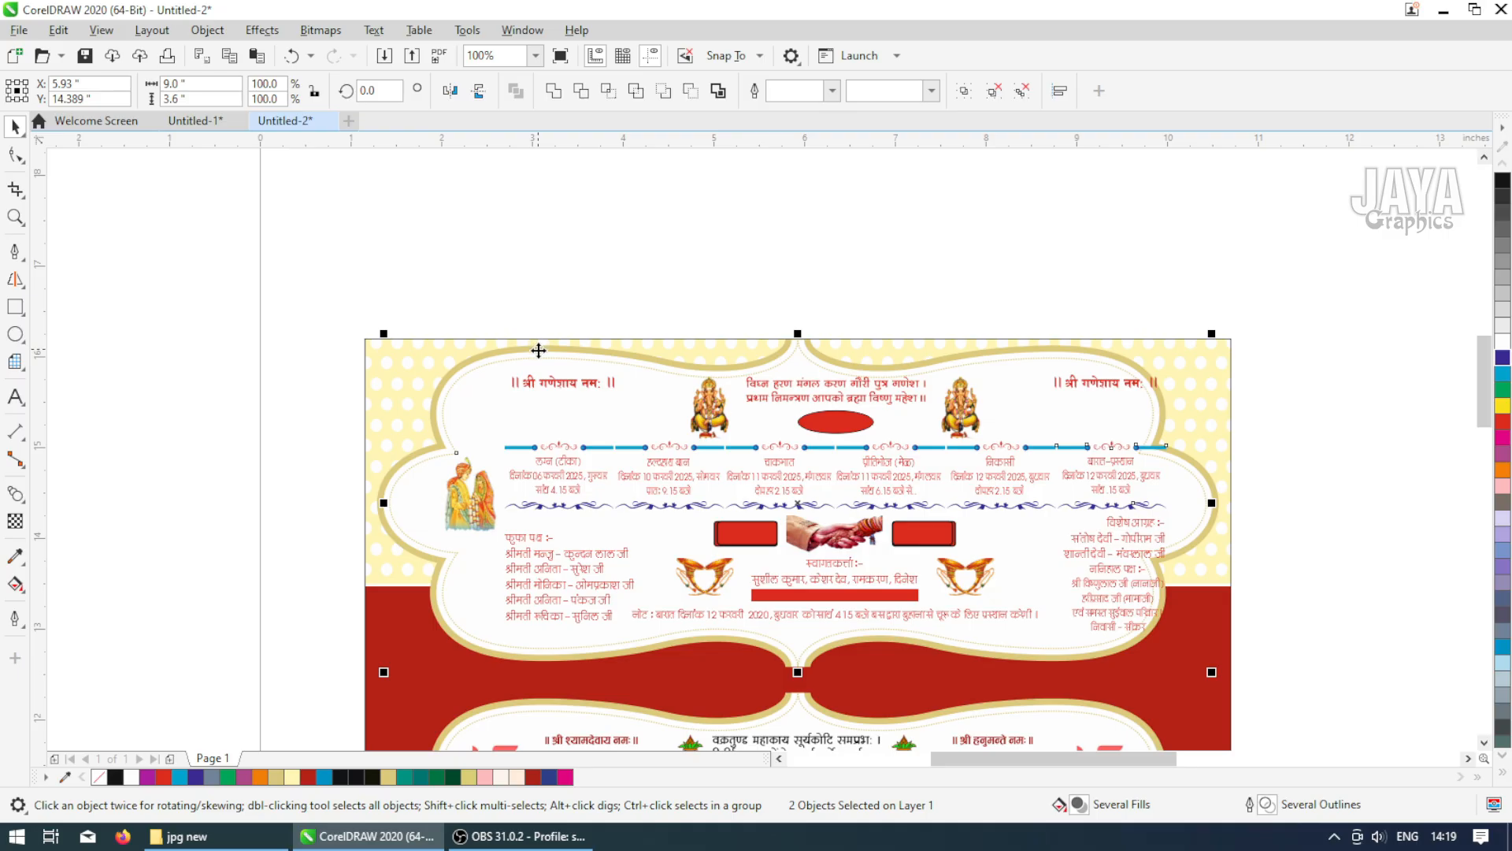
drag(427, 300, 1226, 676)
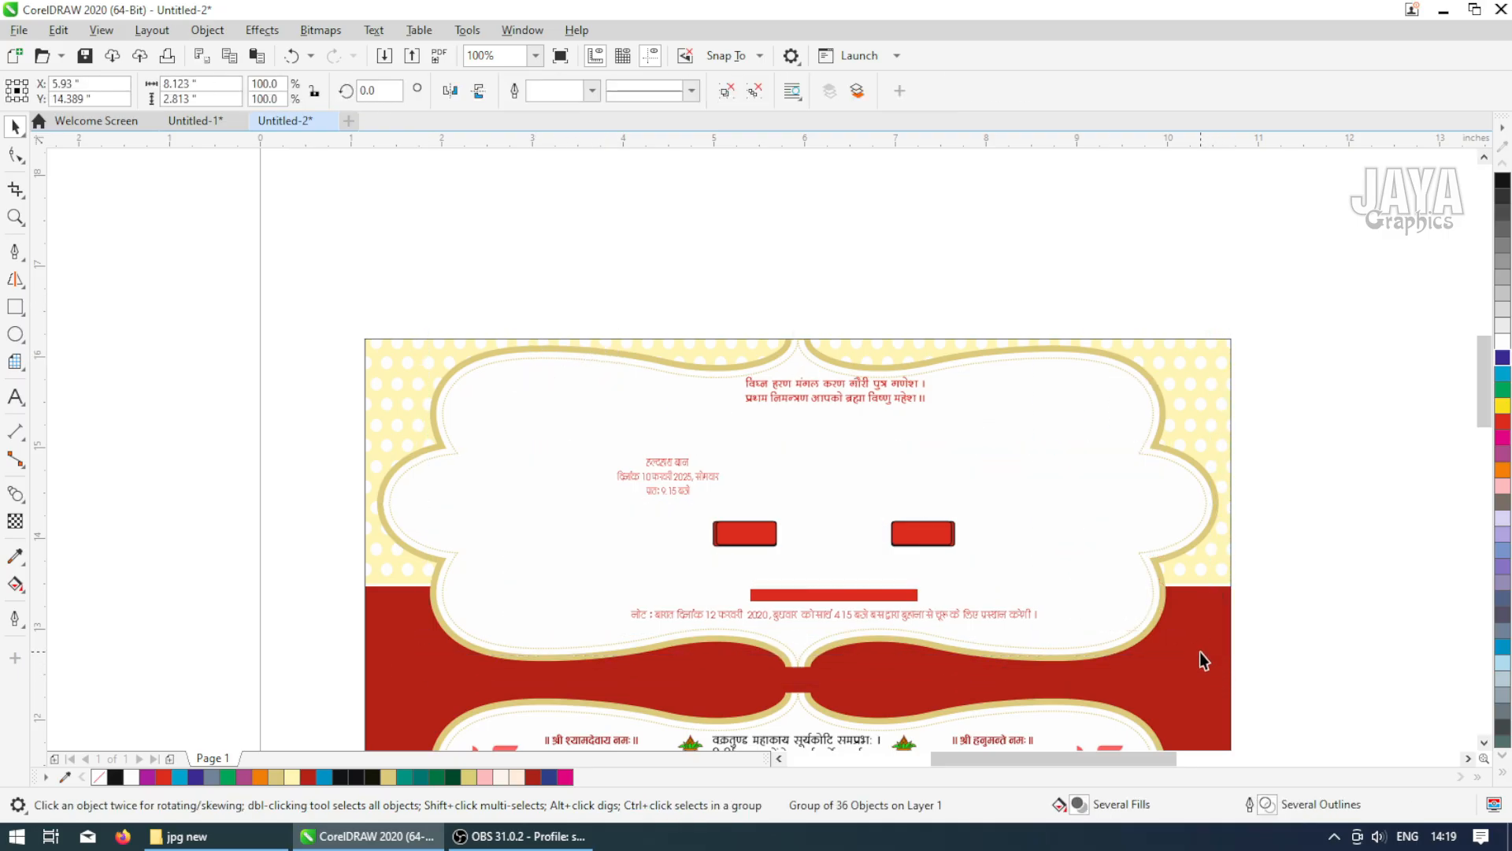
key(Left)
key(Left)
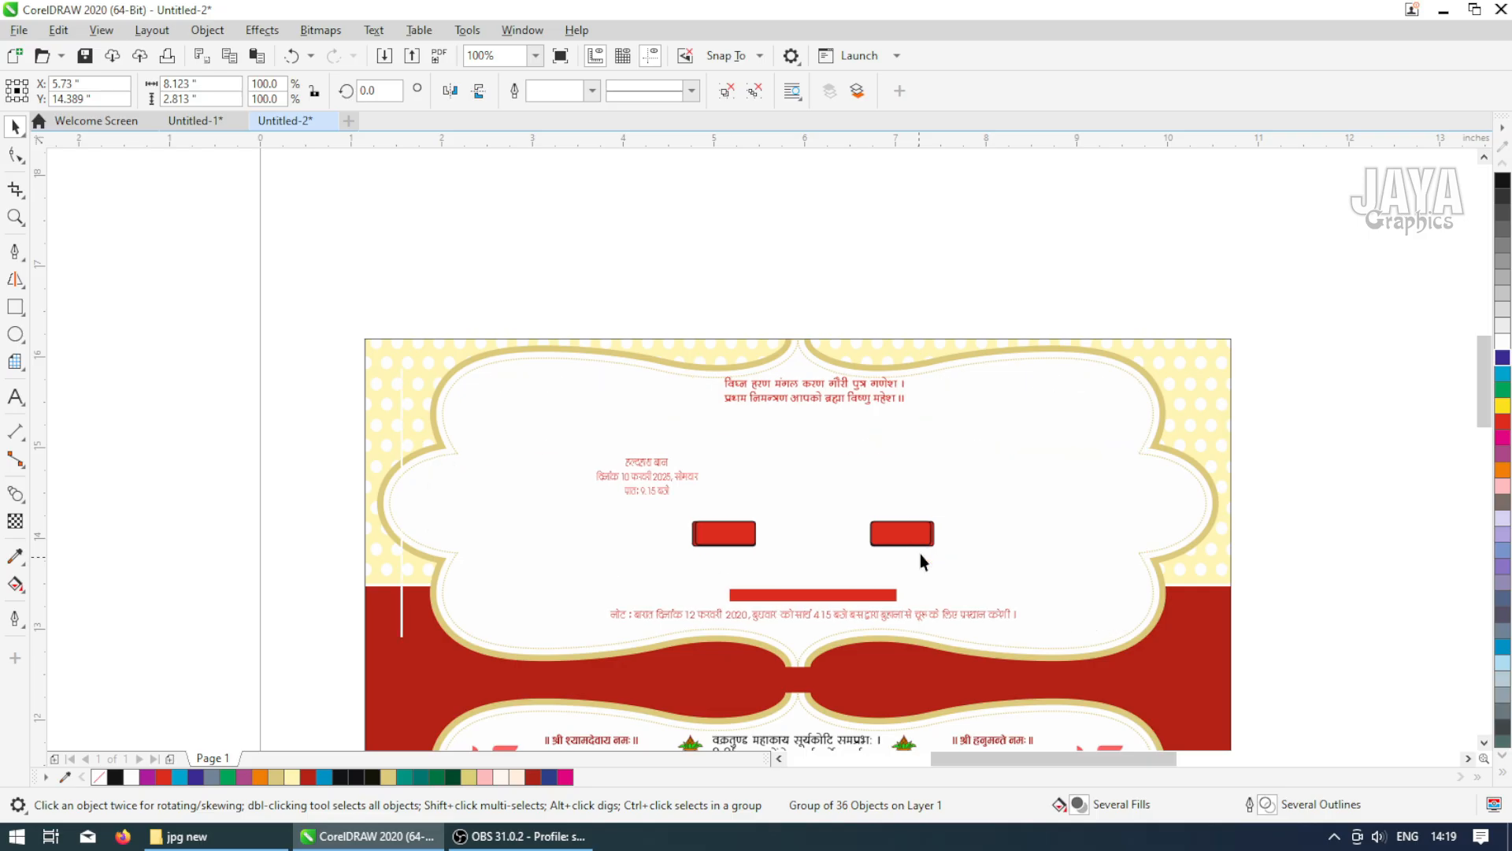
key(Left)
key(Left)
key(Left)
key(Left)
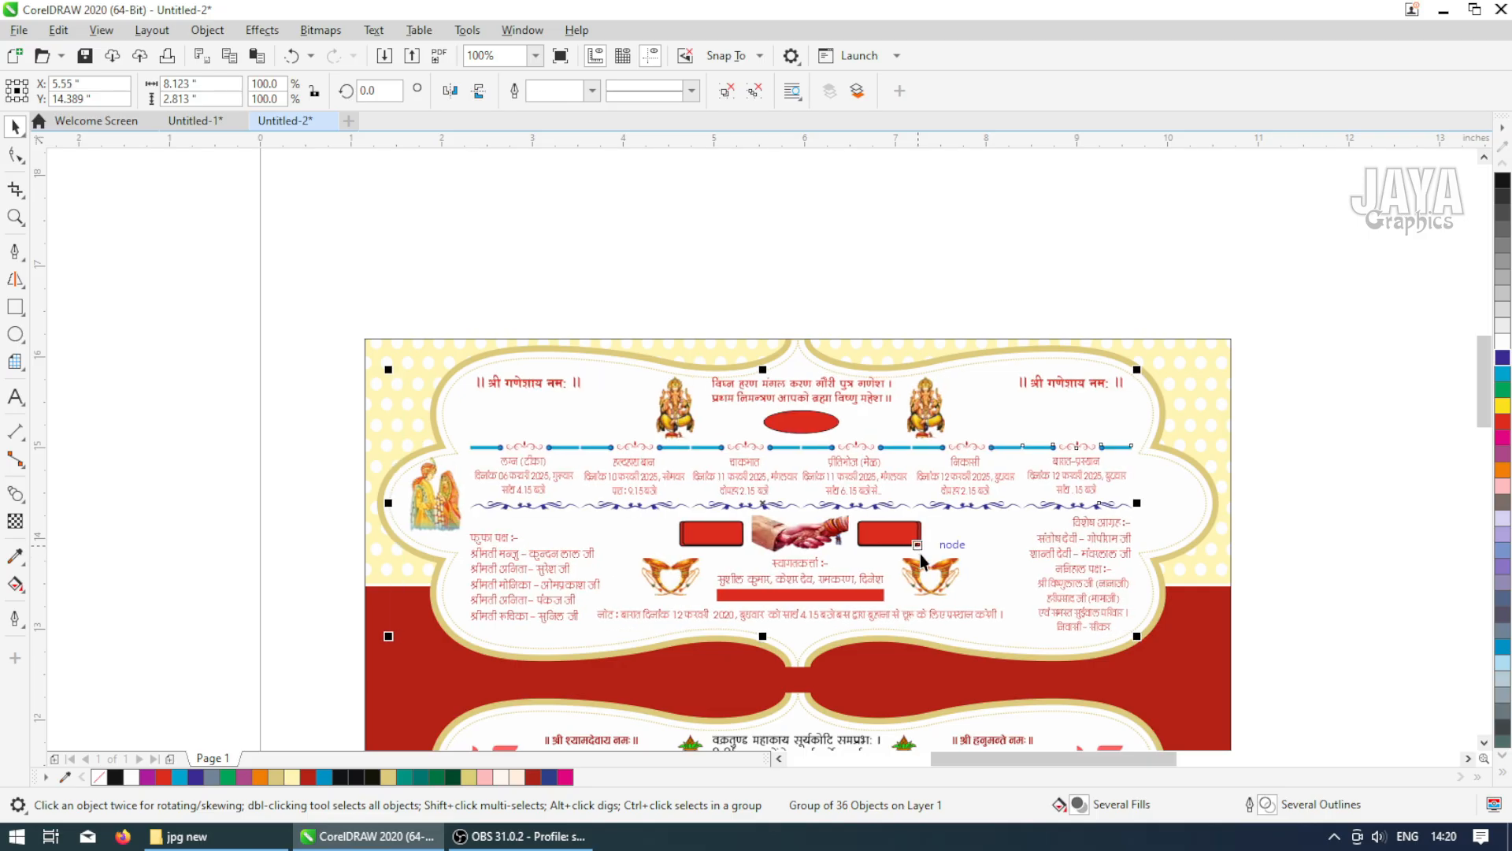
key(Down)
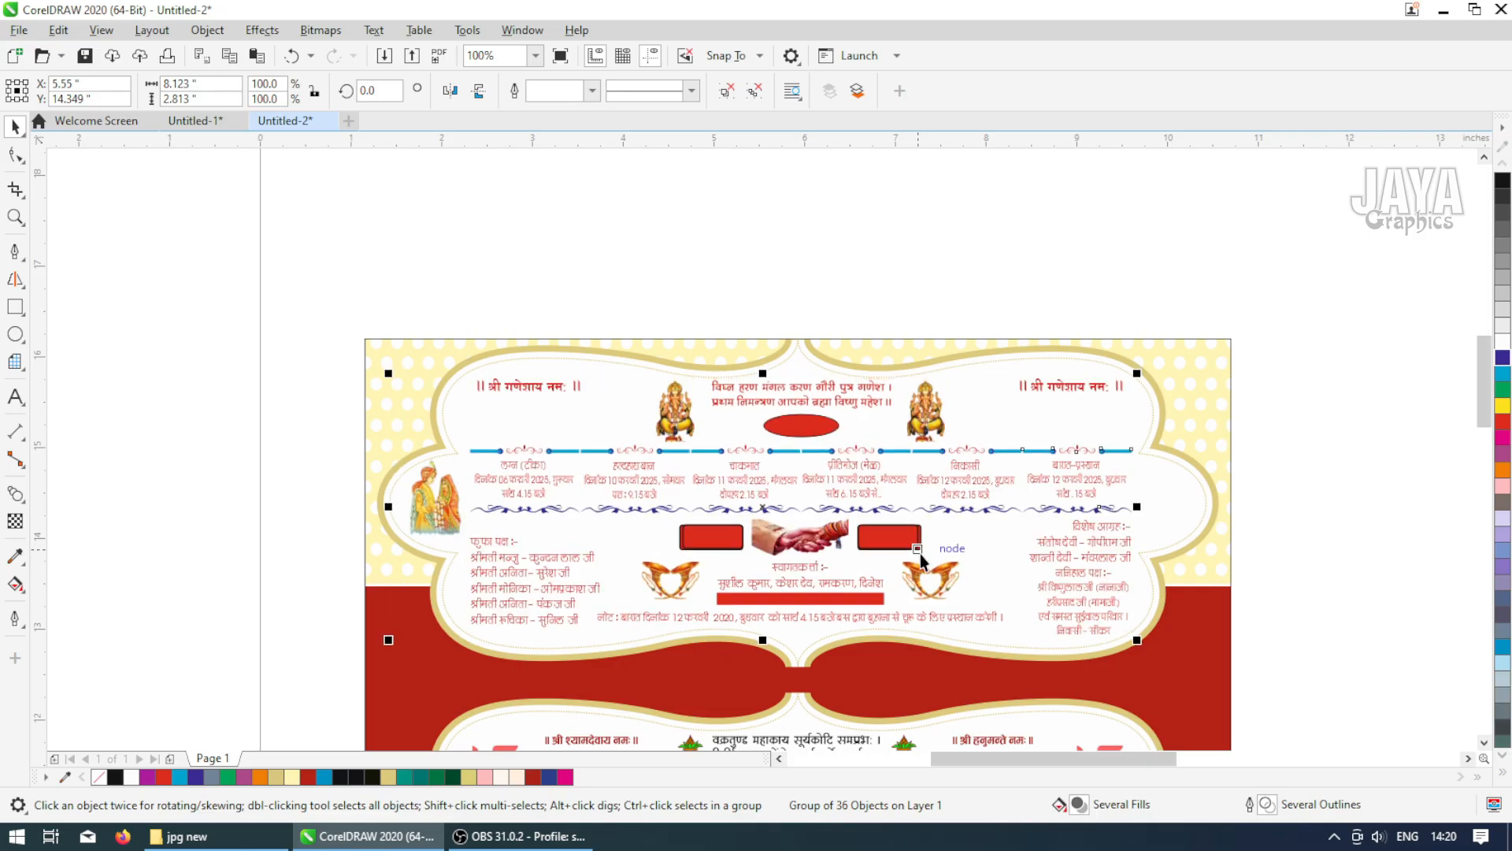
key(Down)
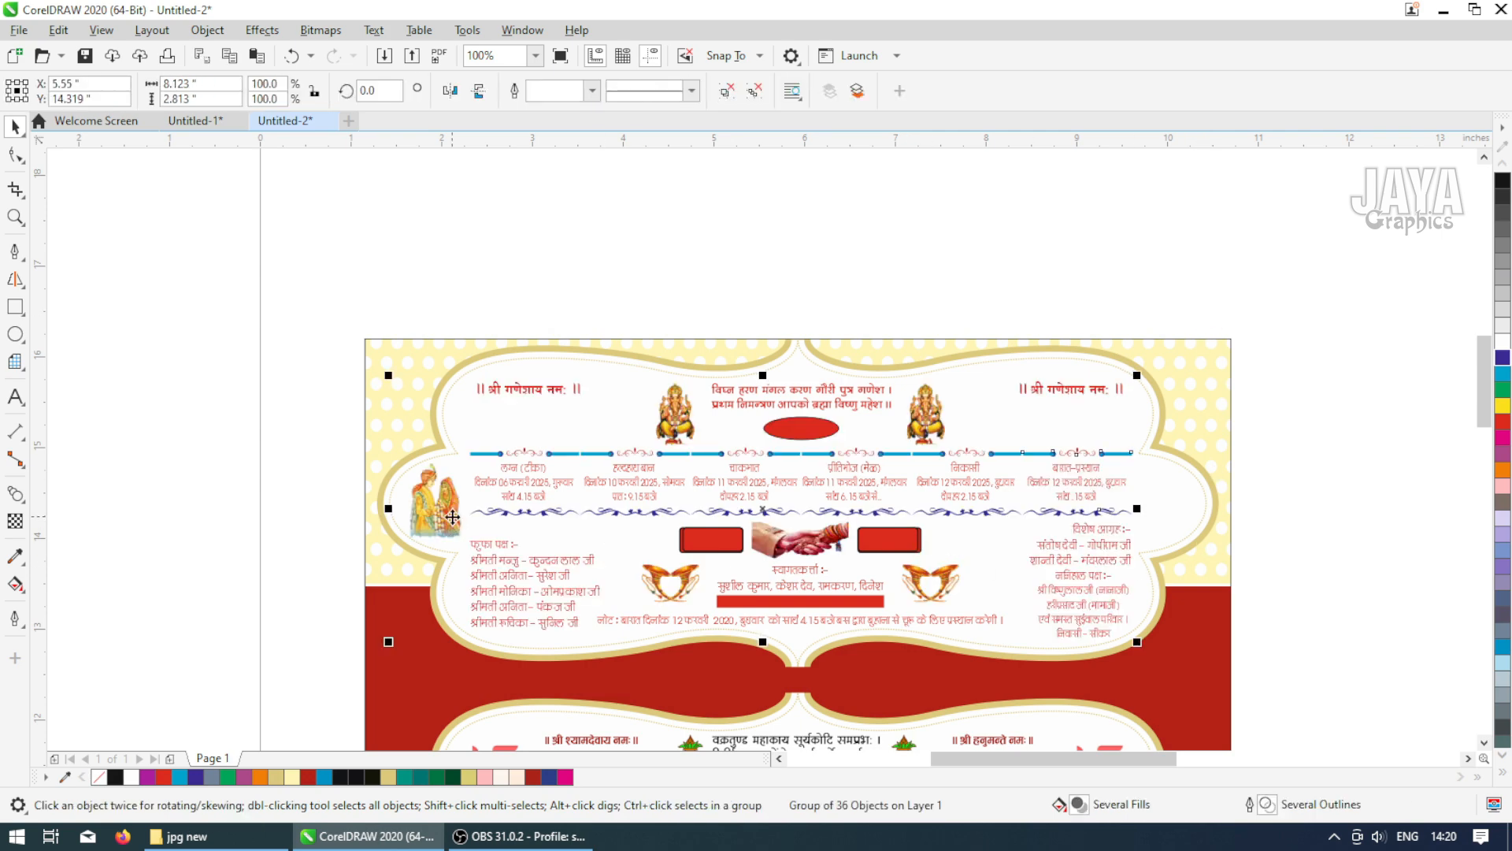
Ungroup the content, copy the couple image to the right side of the event row, mirror it and nudge it into place
key(ctrl+u)
drag(433, 501, 1148, 503)
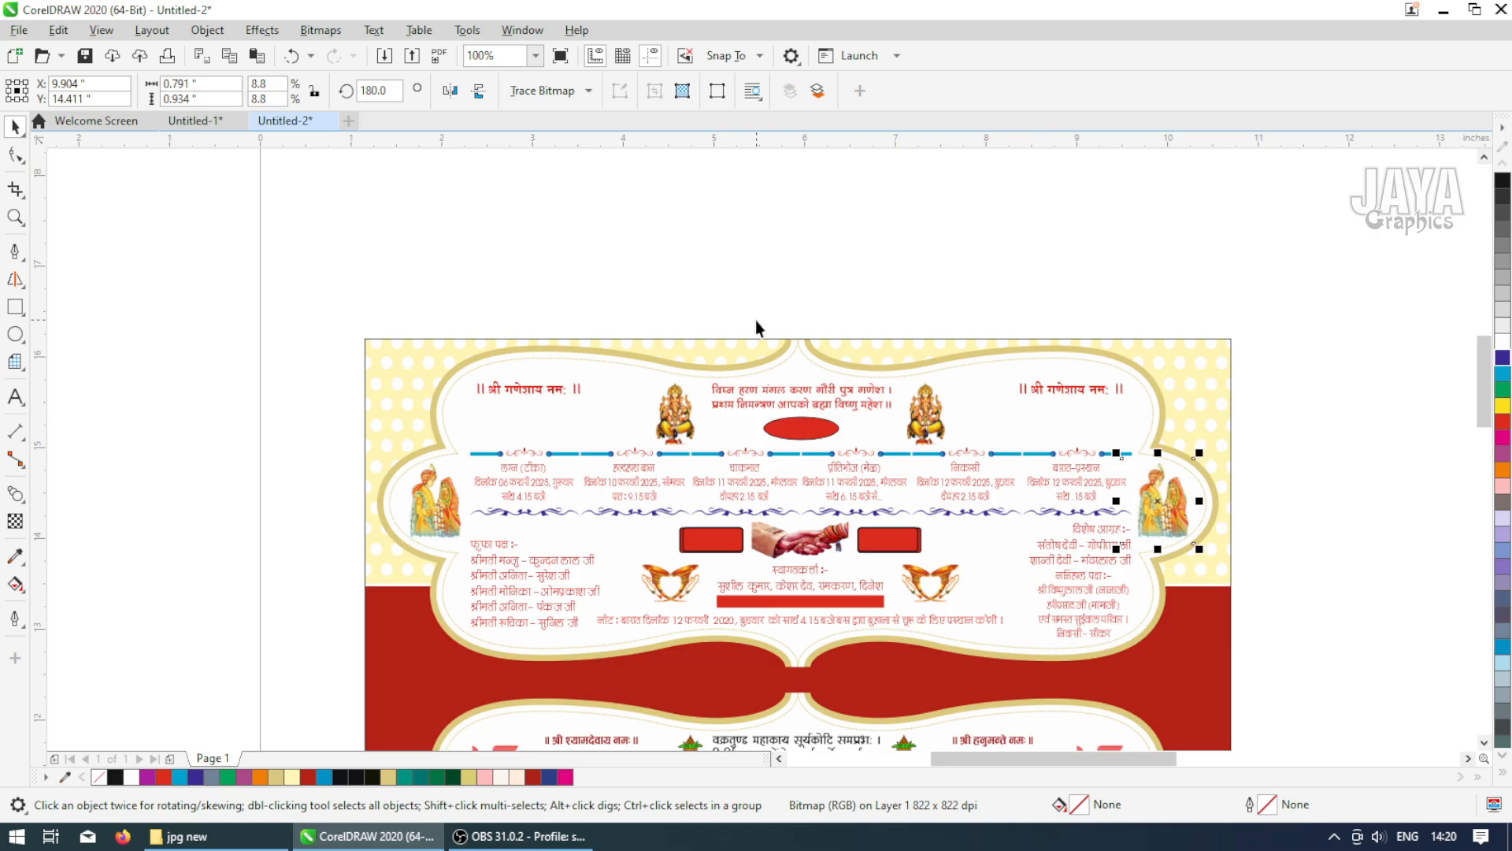
click(450, 90)
shift+click(419, 512)
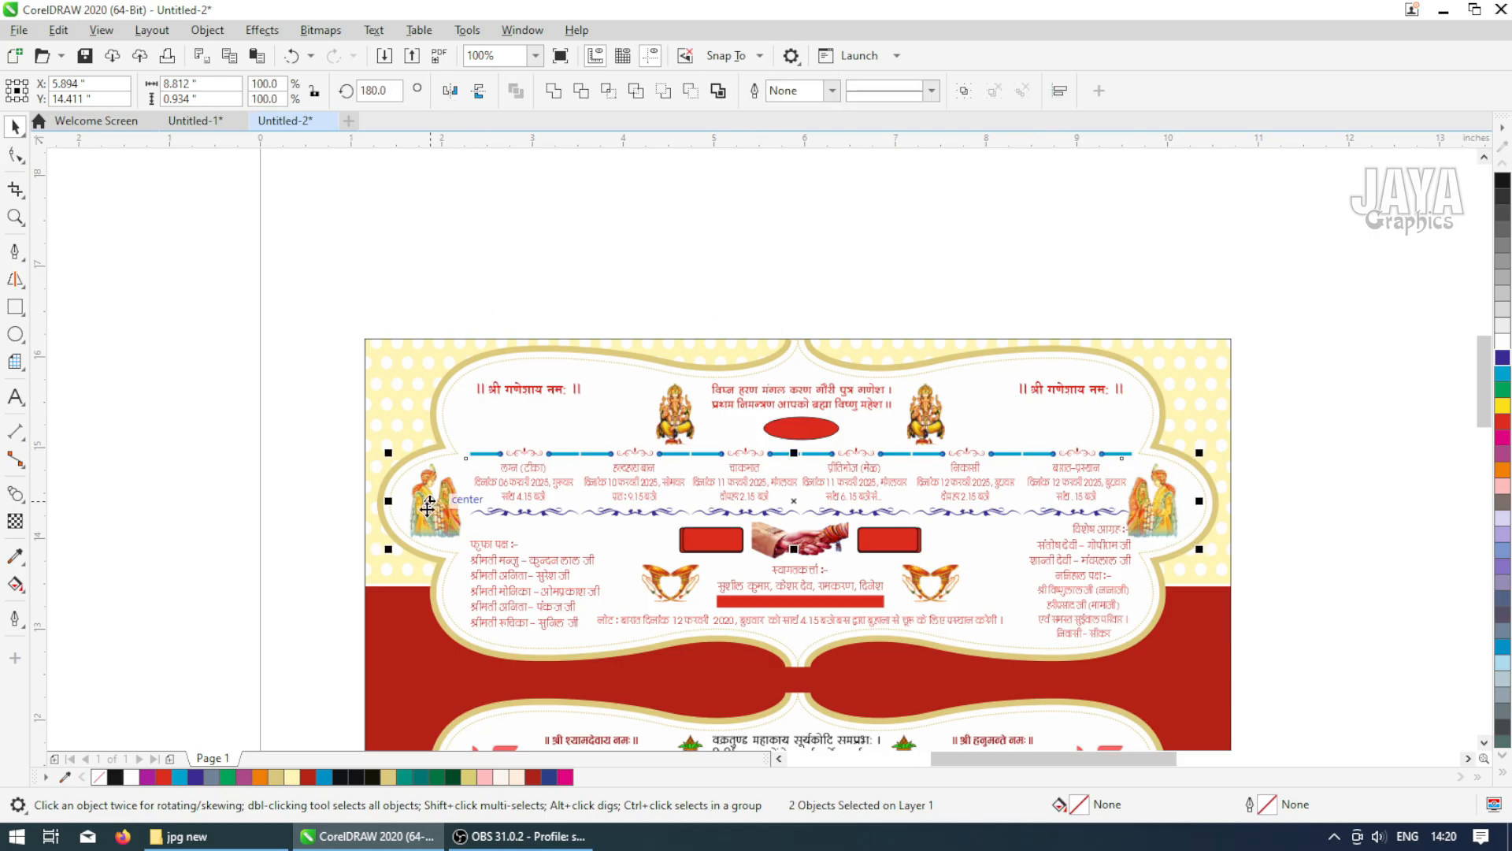
click(1295, 464)
click(1173, 509)
key(Right)
key(Right)
key(Right)
key(Right)
key(Right)
key(Right)
key(Right)
key(Right)
key(Right)
key(Right)
key(Right)
key(Right)
key(Right)
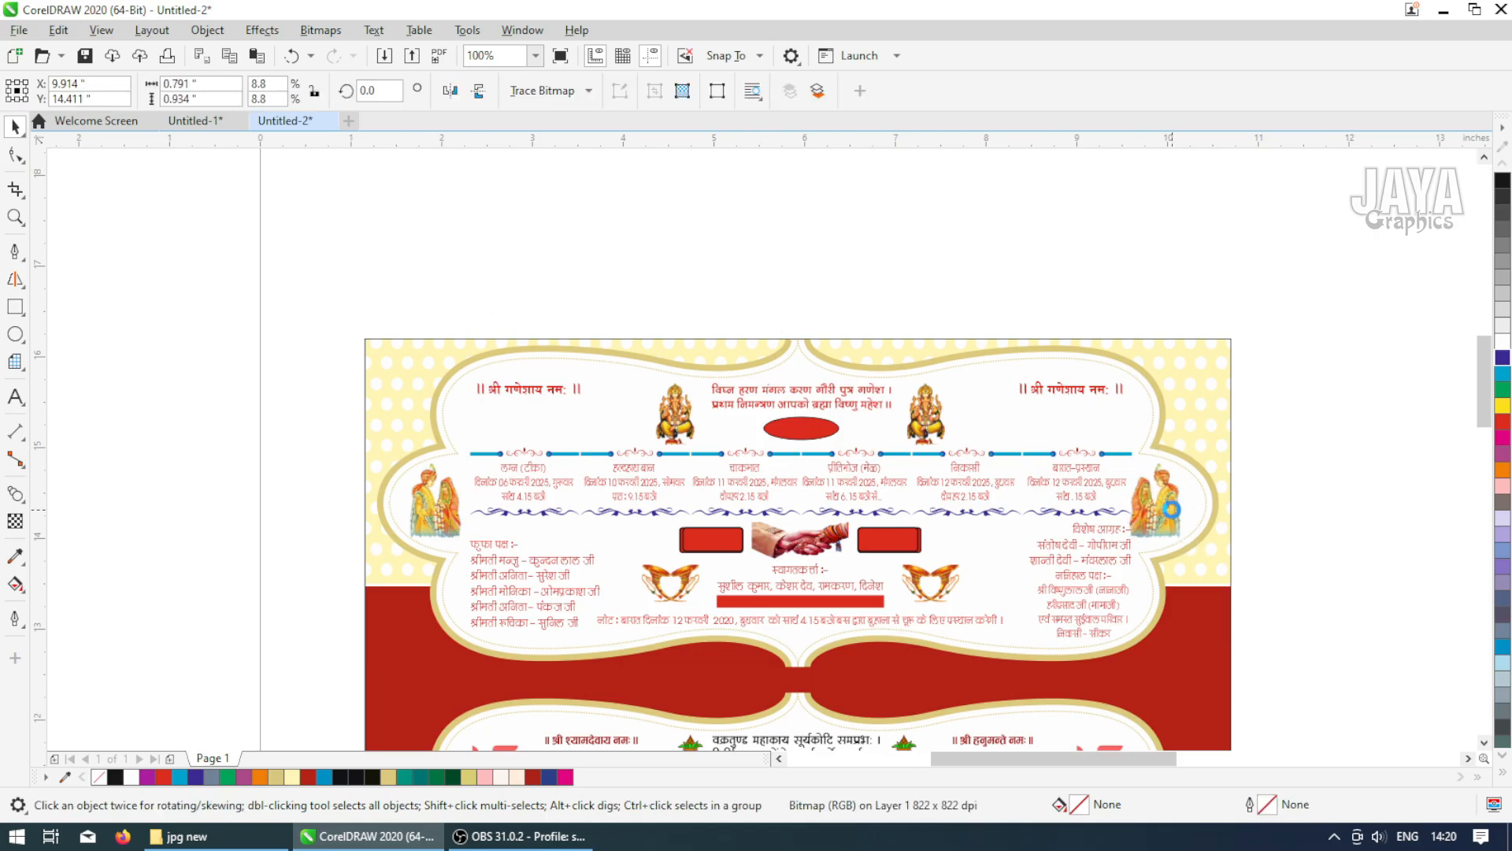
key(Right)
key(Right)
click(1302, 474)
Fill the left red label box beside the handshake image with light yellow
key(F2)
drag(383, 369, 1214, 600)
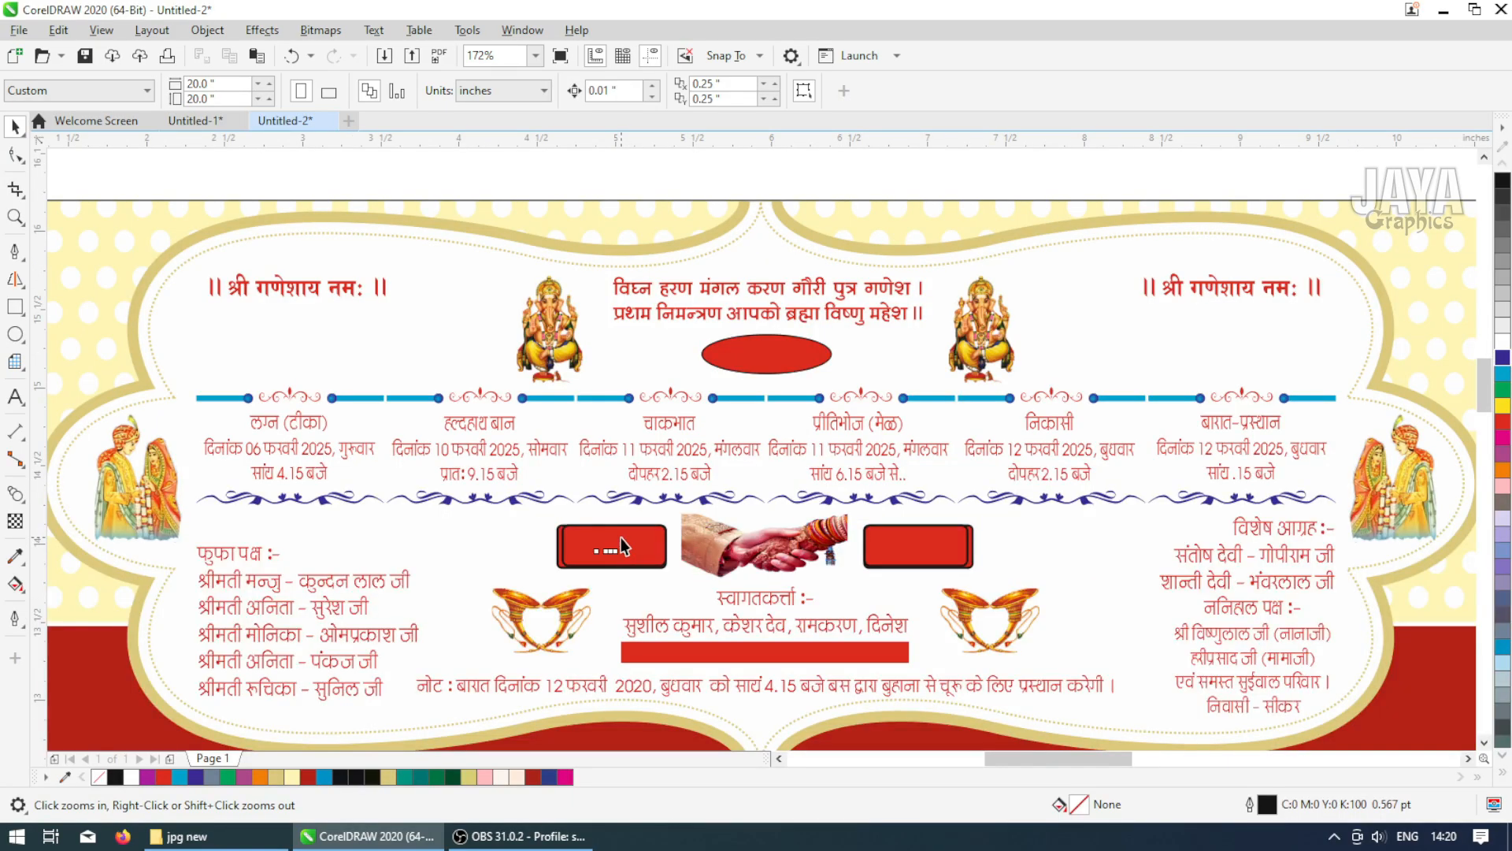
click(622, 542)
click(666, 541)
click(1504, 775)
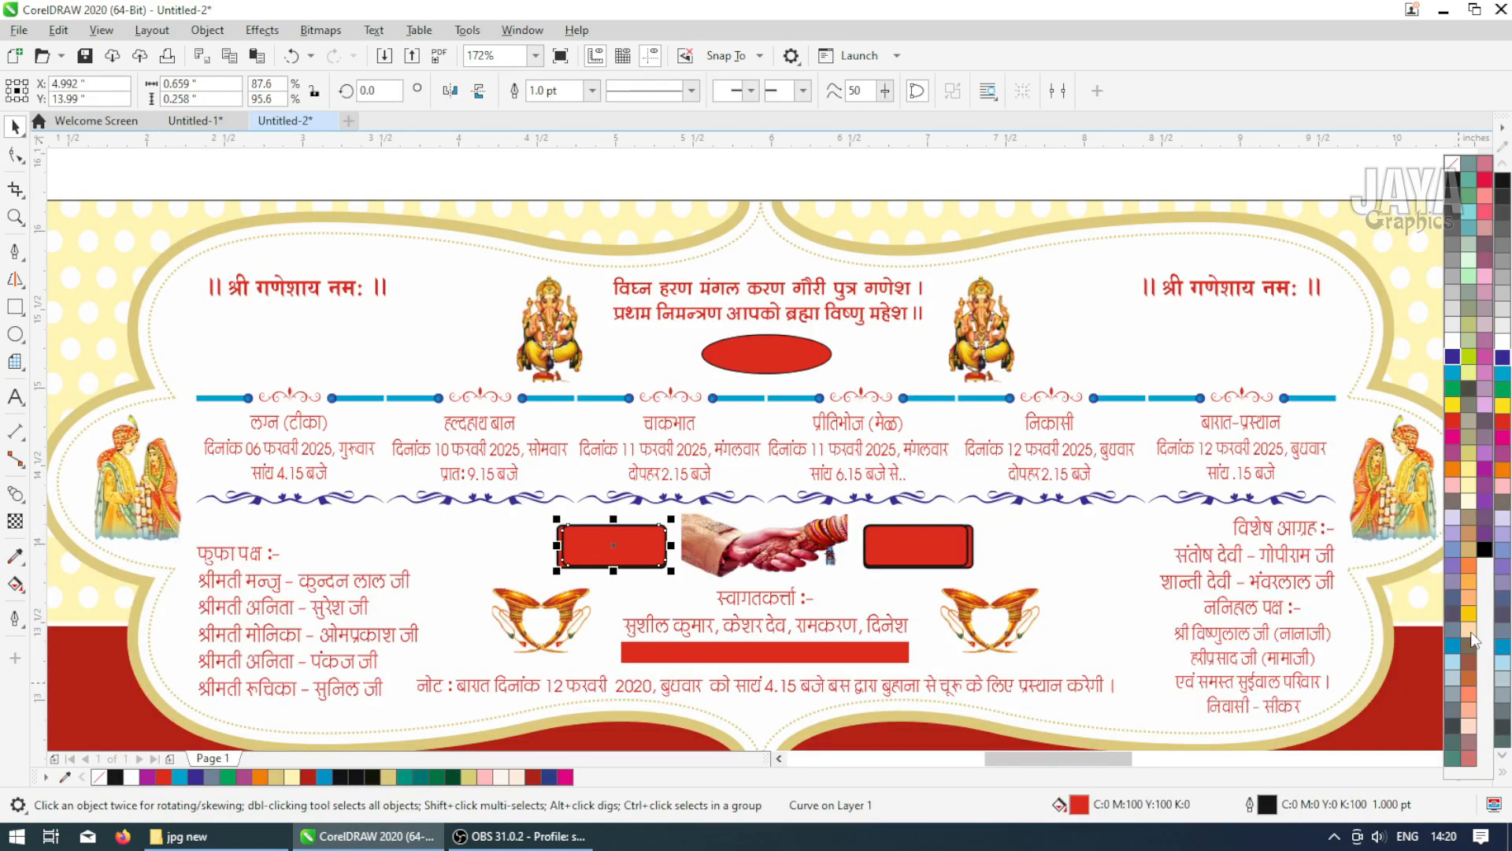
click(1469, 487)
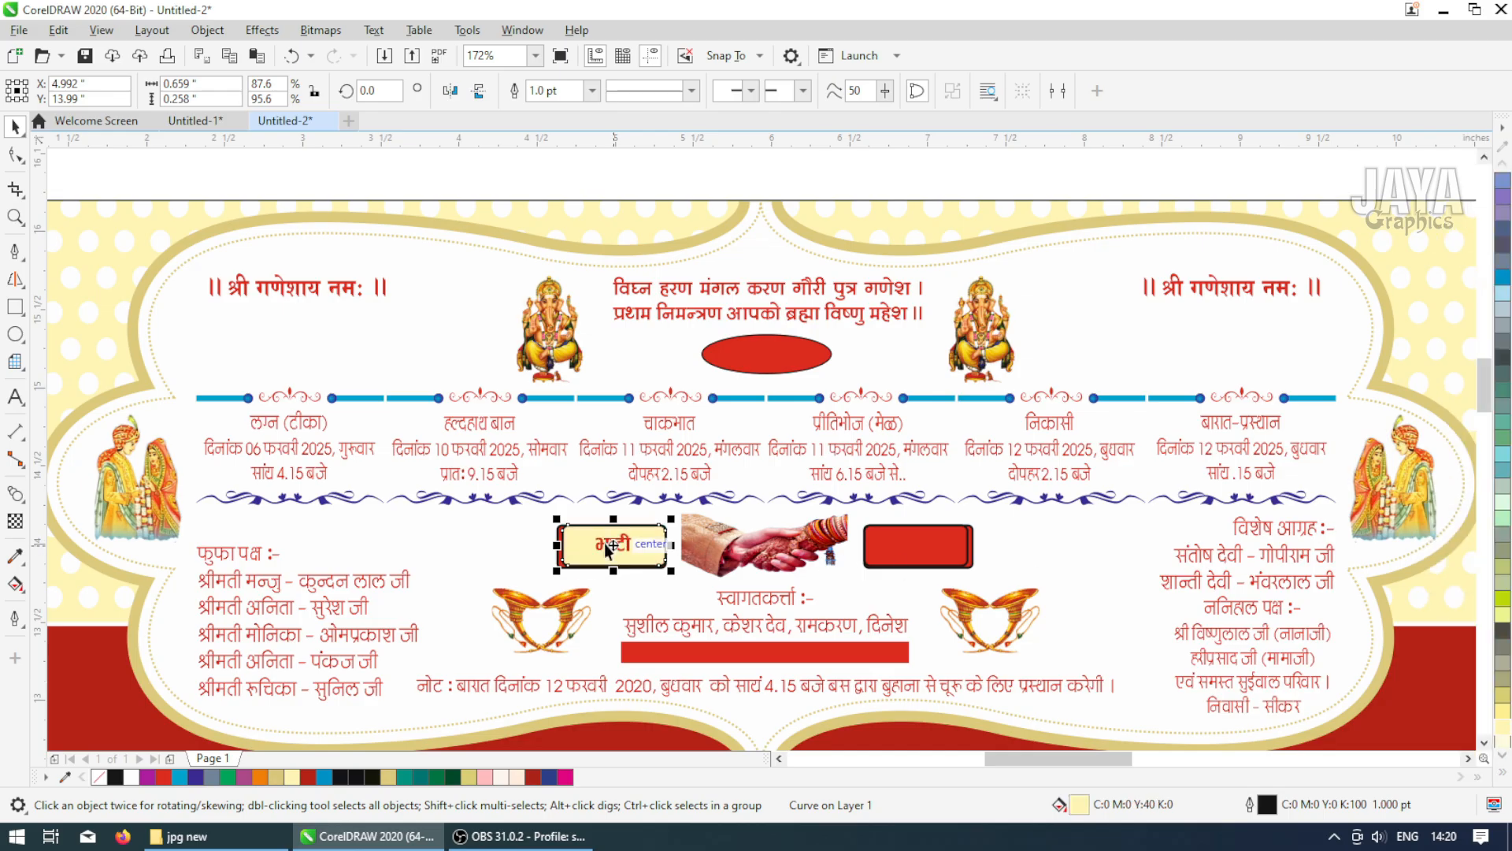
Set the outlines of the left label box and its shadow shape to blue
key(F2)
drag(523, 491, 717, 592)
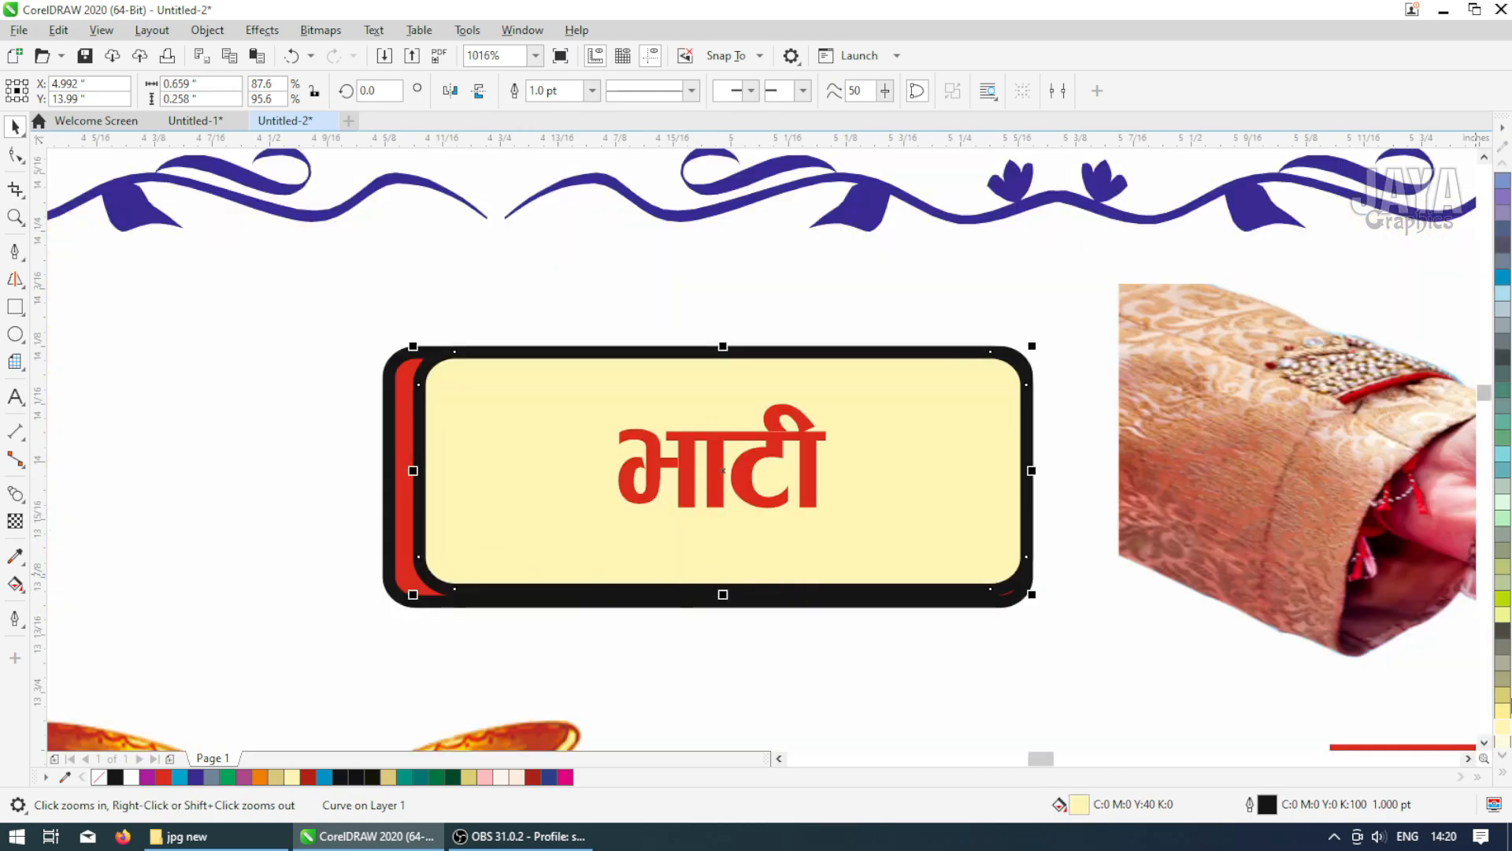
click(1504, 776)
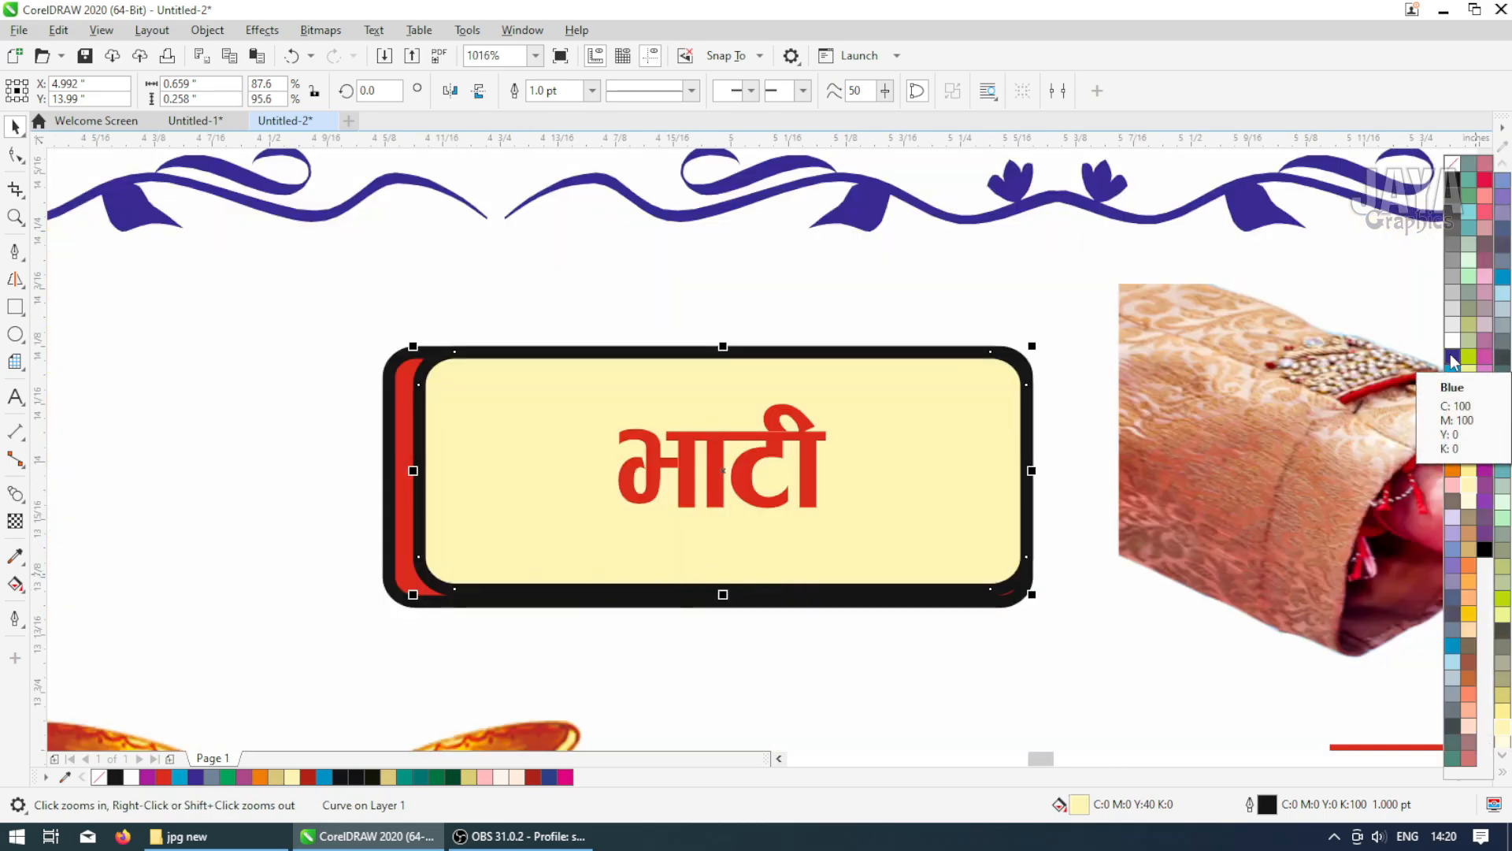
right_click(1452, 362)
click(394, 598)
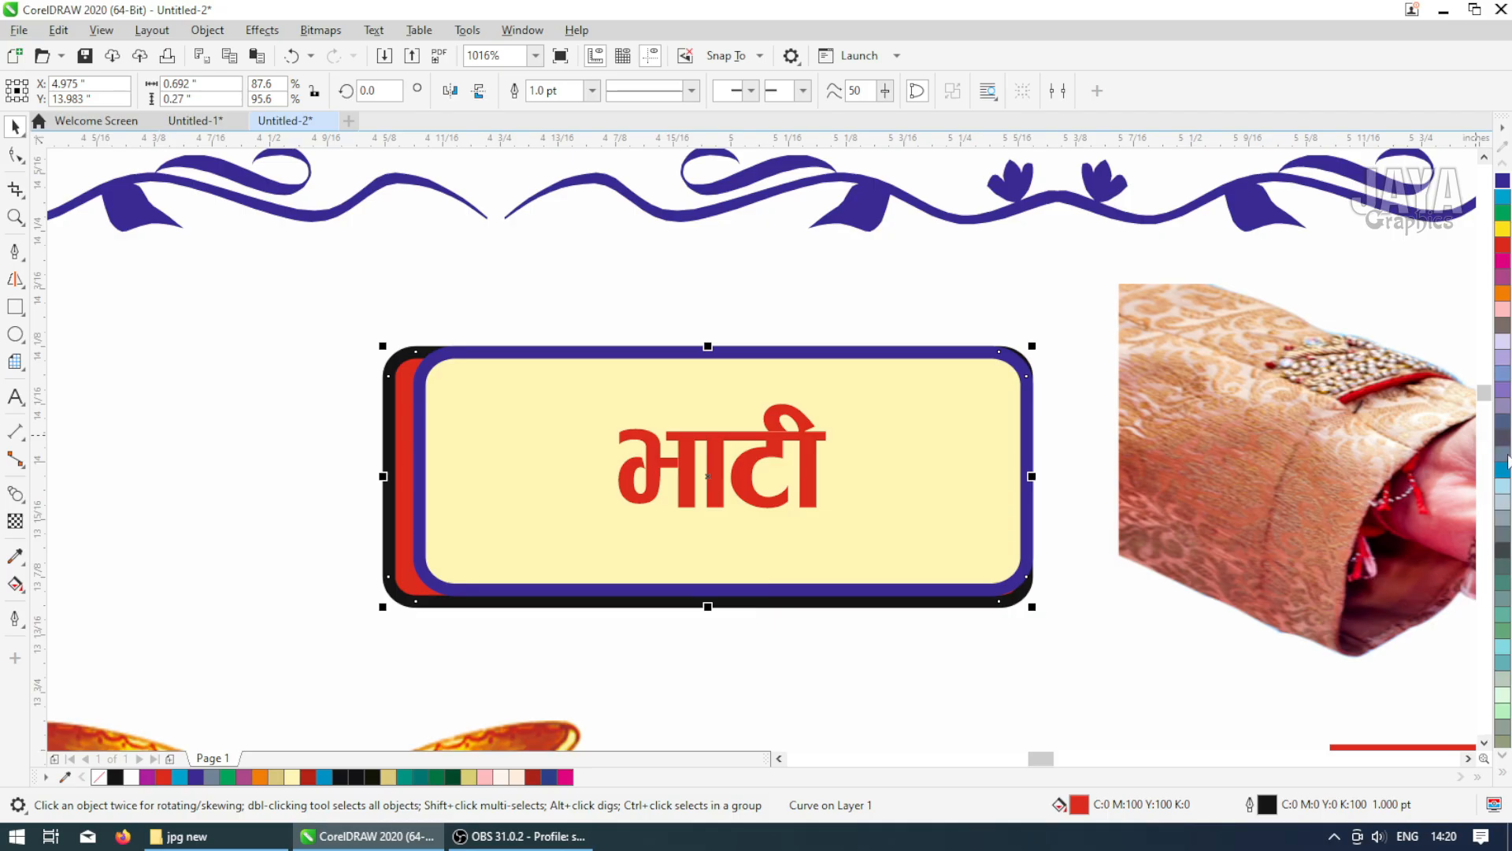
right_click(1502, 181)
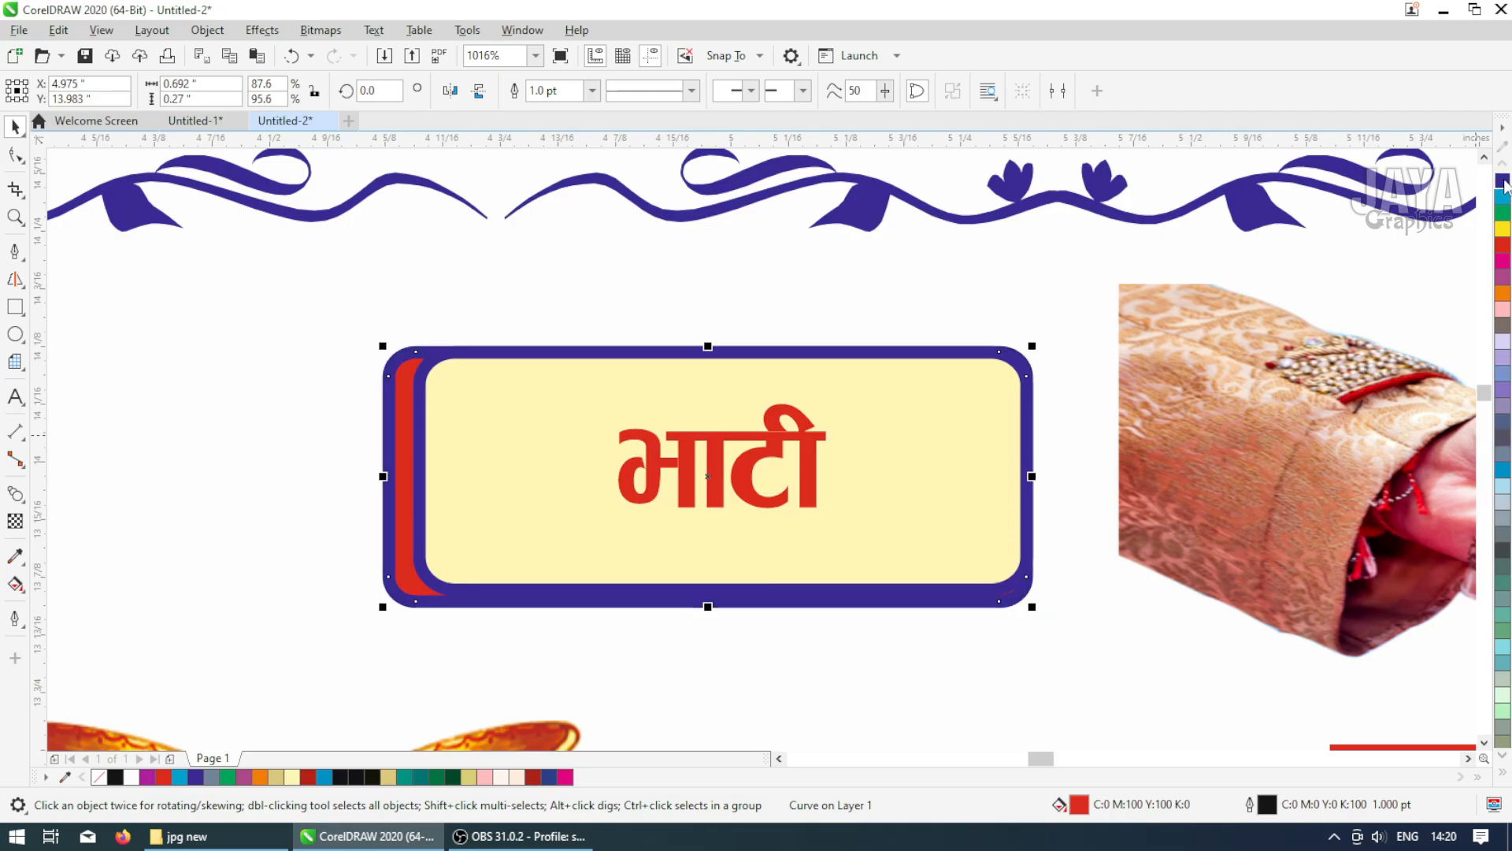
Copy the left box's blue outline attributes onto the right label box and its shadow shape with the eyedropper
click(15, 555)
click(433, 499)
click(405, 499)
scroll(405, 500, down, 5)
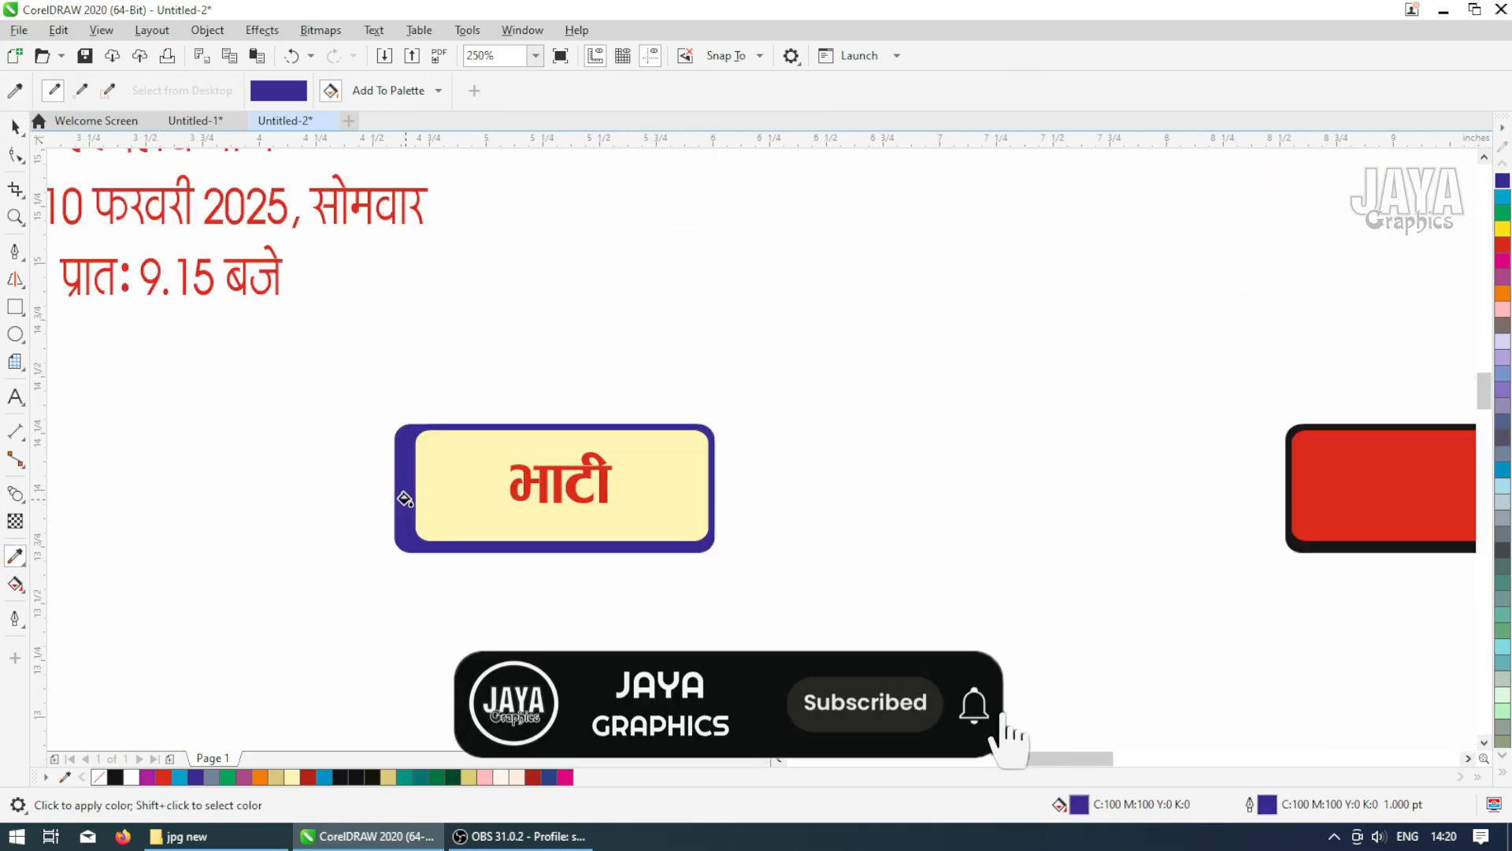
scroll(999, 517, down, 2)
scroll(965, 517, up, 4)
click(967, 516)
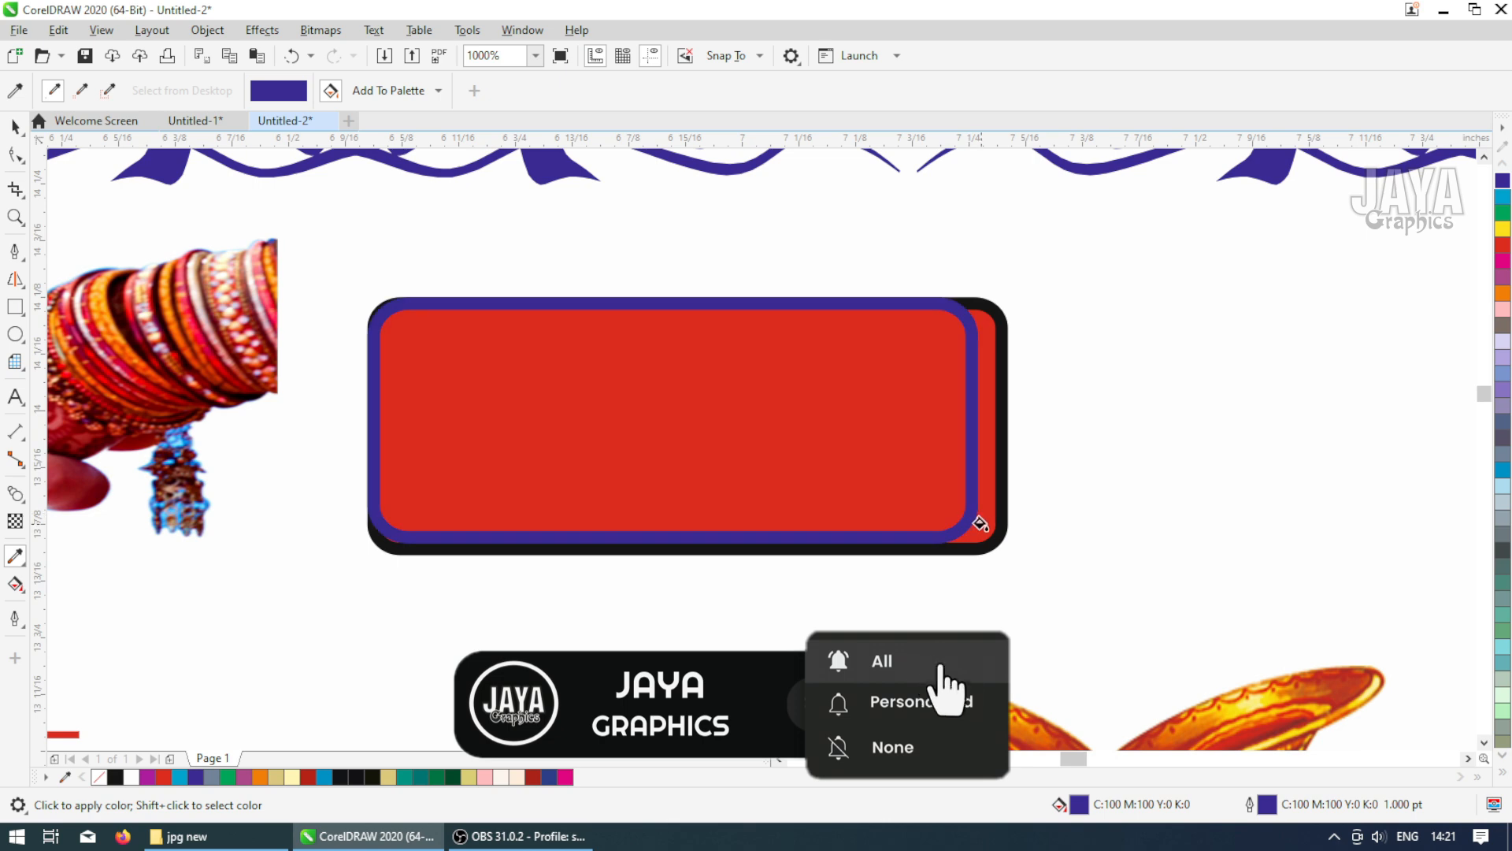
click(1003, 530)
click(1003, 530)
click(15, 126)
Fill the right label box with light yellow
click(582, 396)
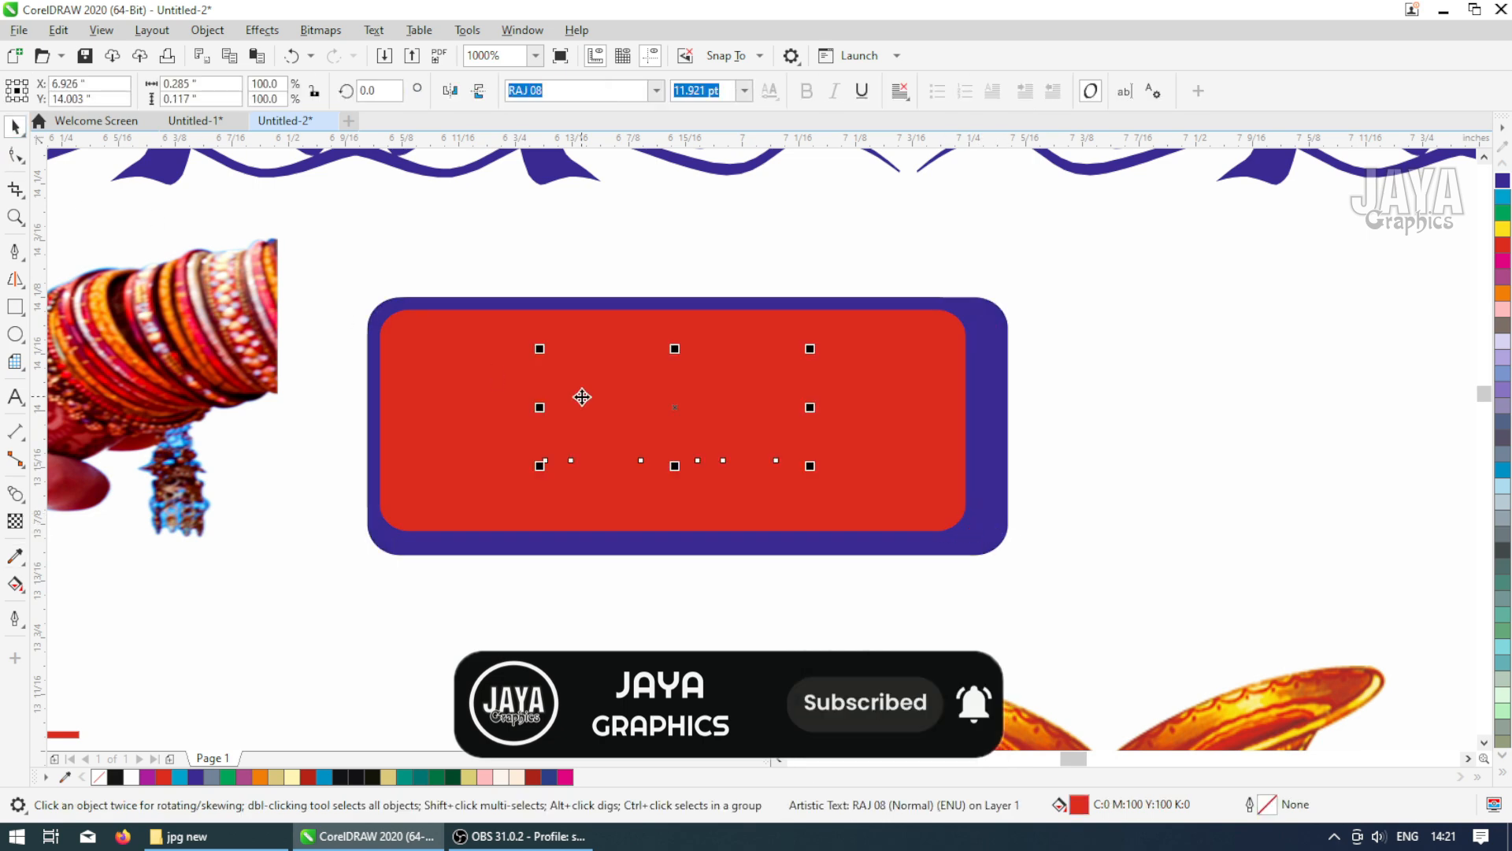
click(945, 516)
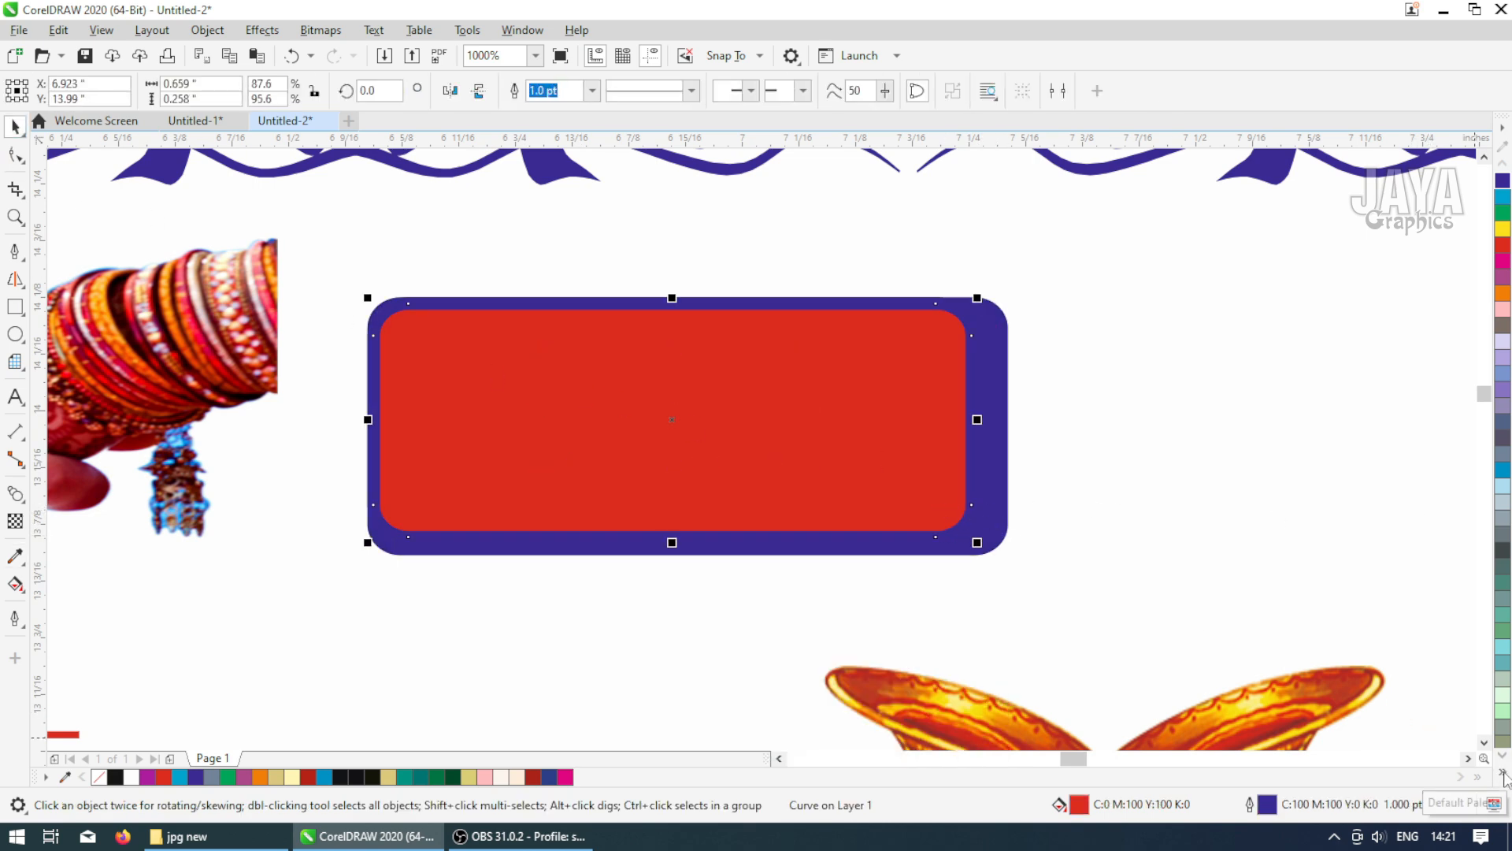
click(1503, 772)
click(1465, 499)
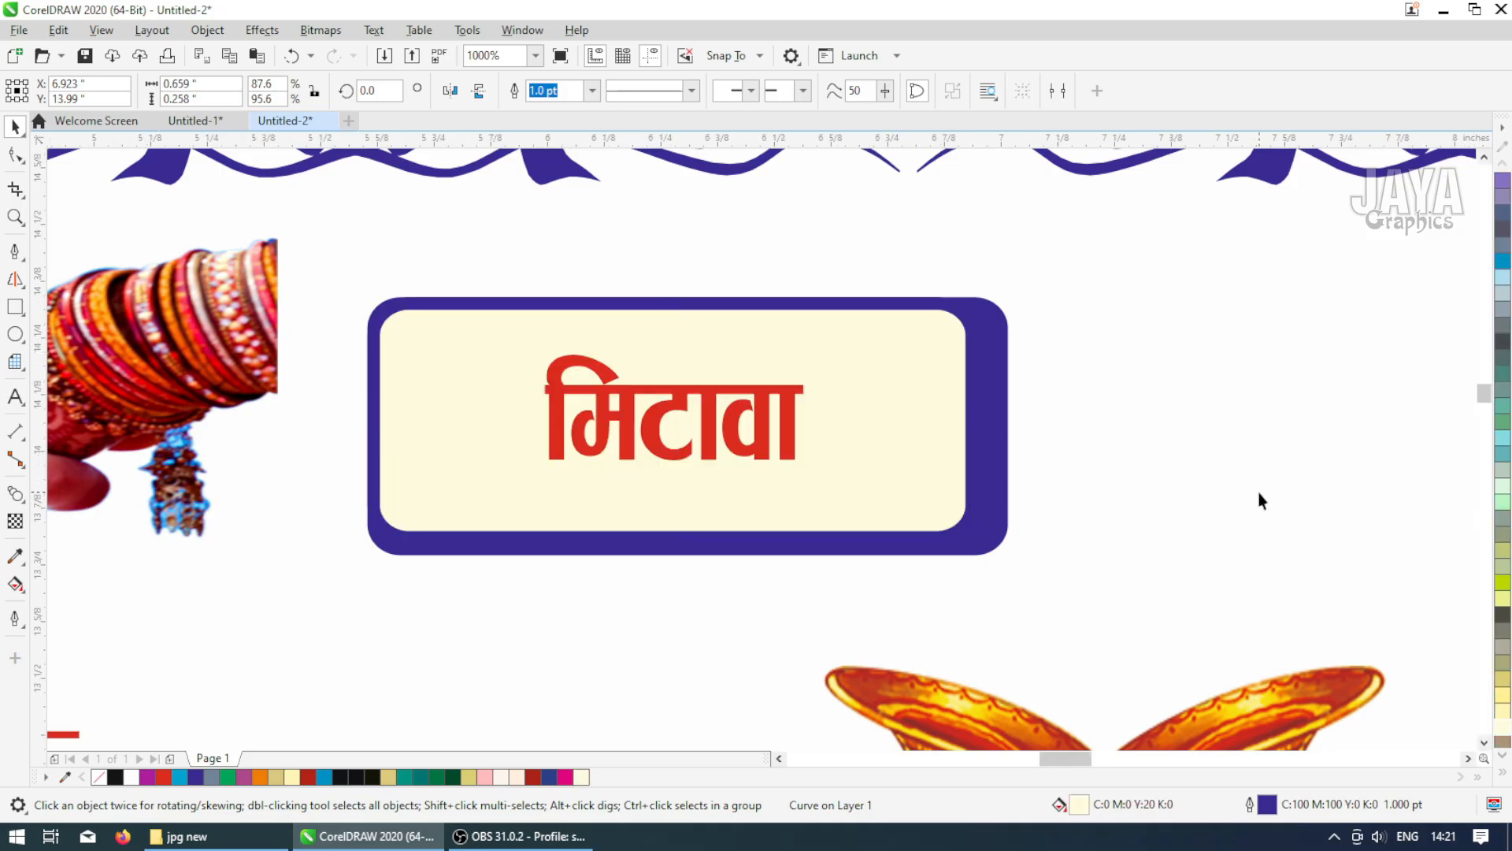
Colour the invitation note text on the red banner below the welcome names white
scroll(1245, 494, down, 4)
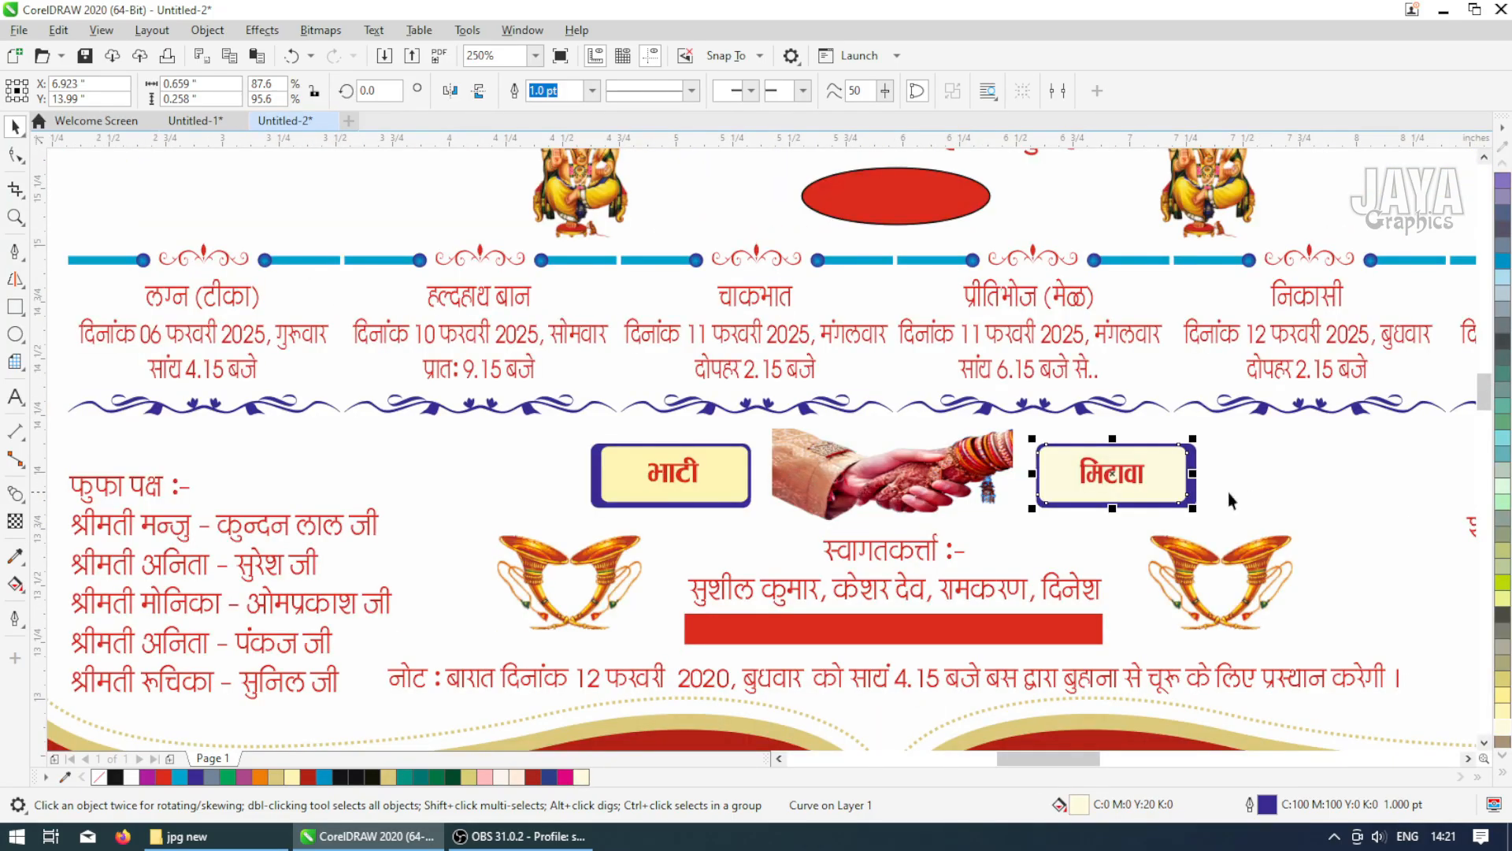
click(16, 556)
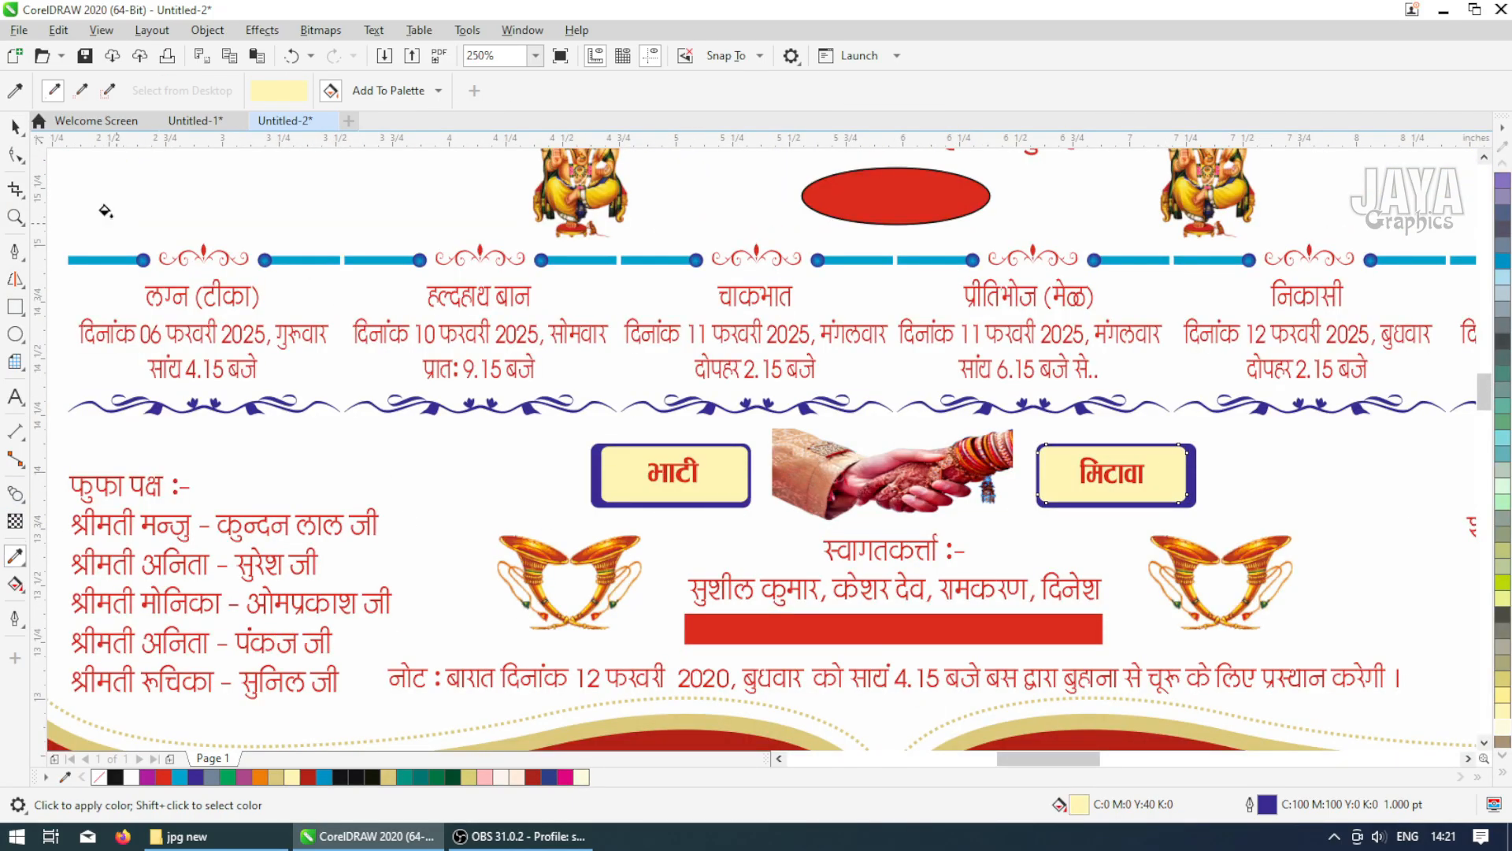
click(15, 126)
scroll(476, 475, down, 2)
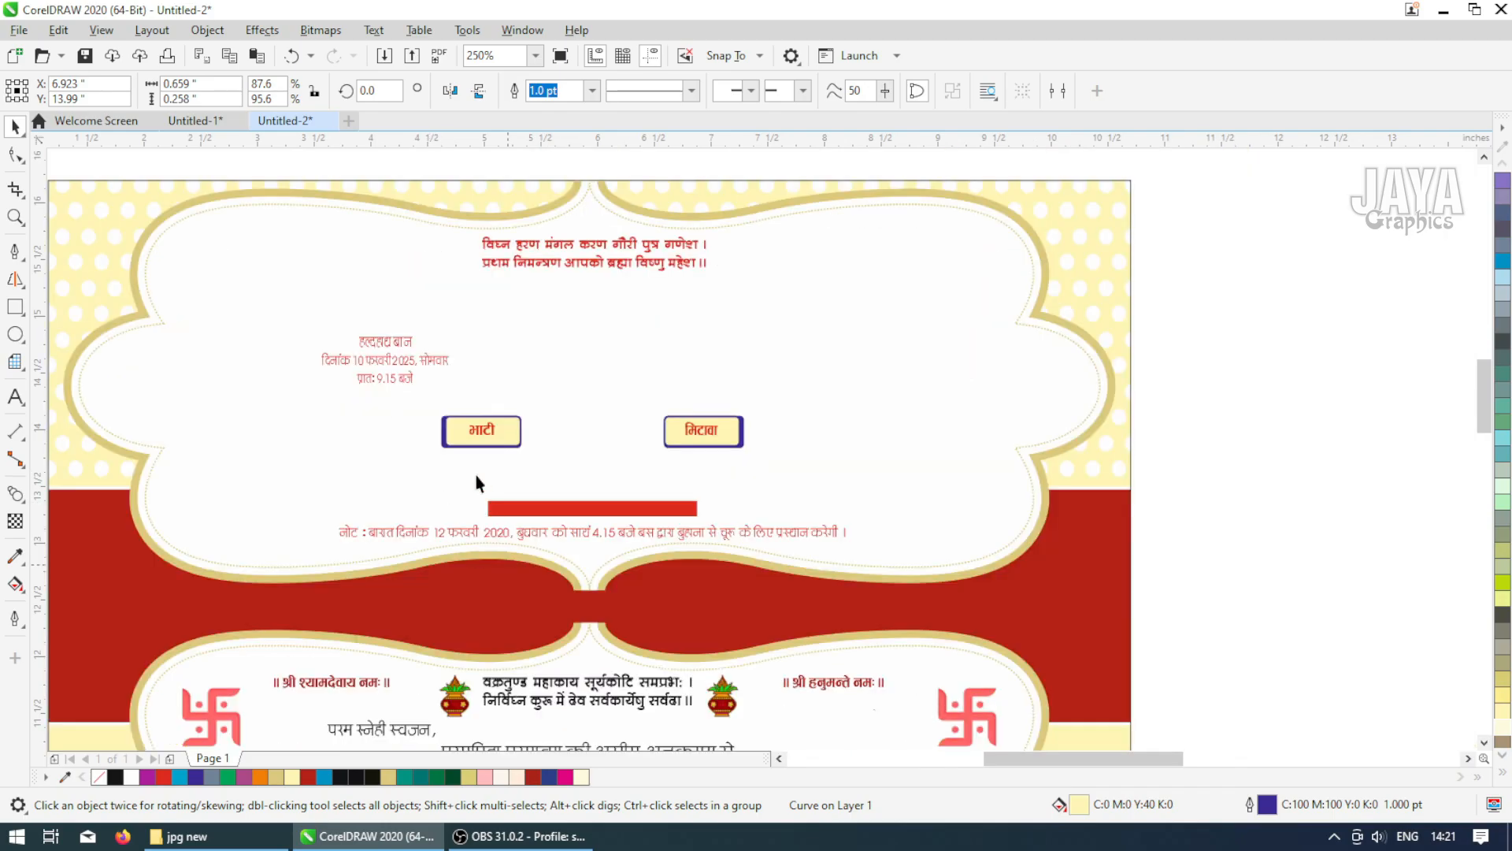
scroll(702, 533, up, 3)
click(688, 512)
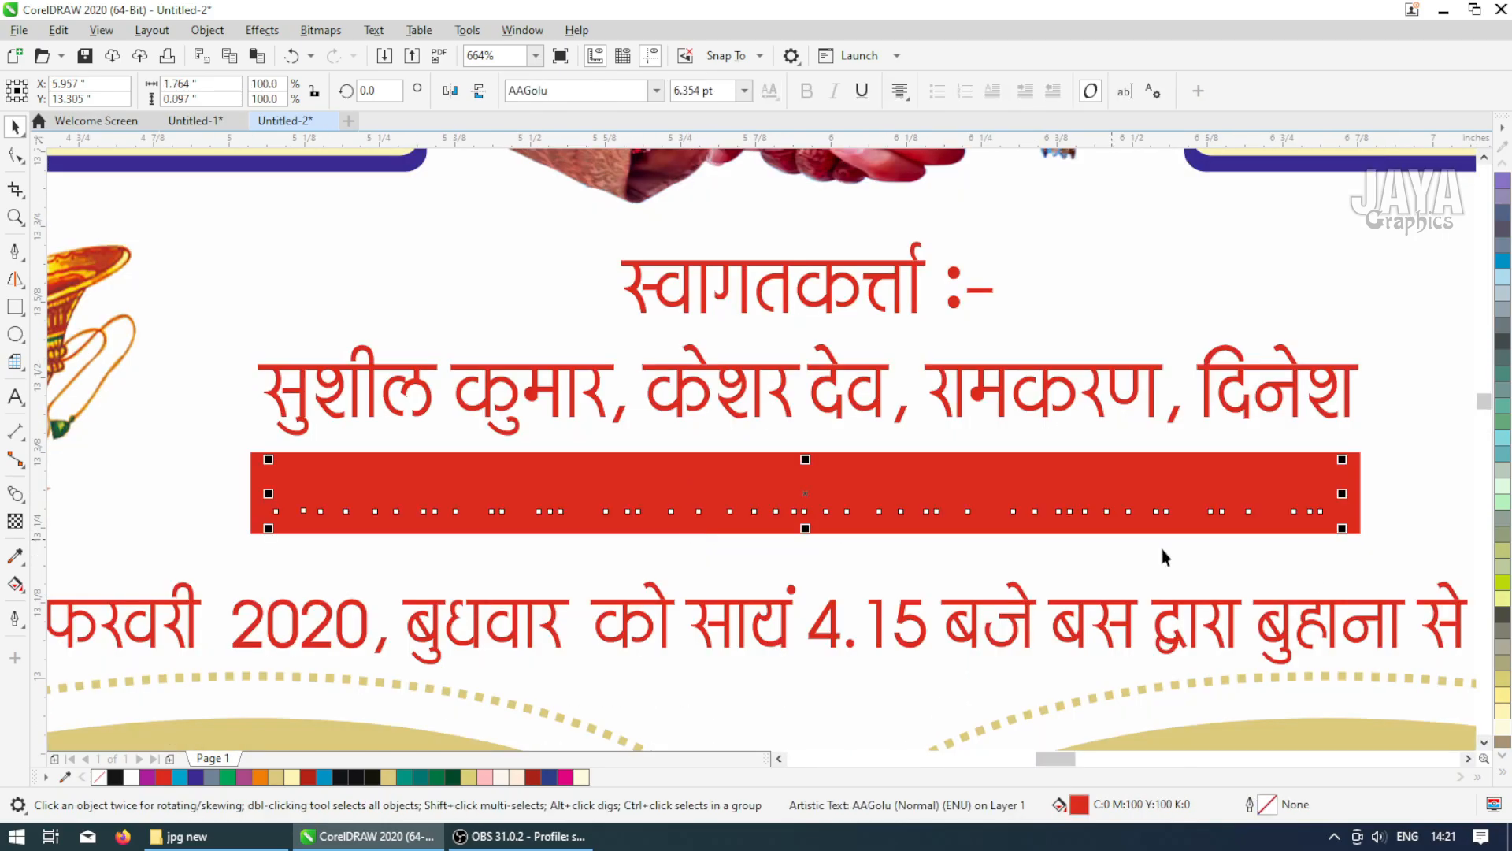
click(1506, 784)
click(1454, 341)
Fill the red ellipse below the invocation lines white and give it a blue outline
scroll(780, 473, down, 2)
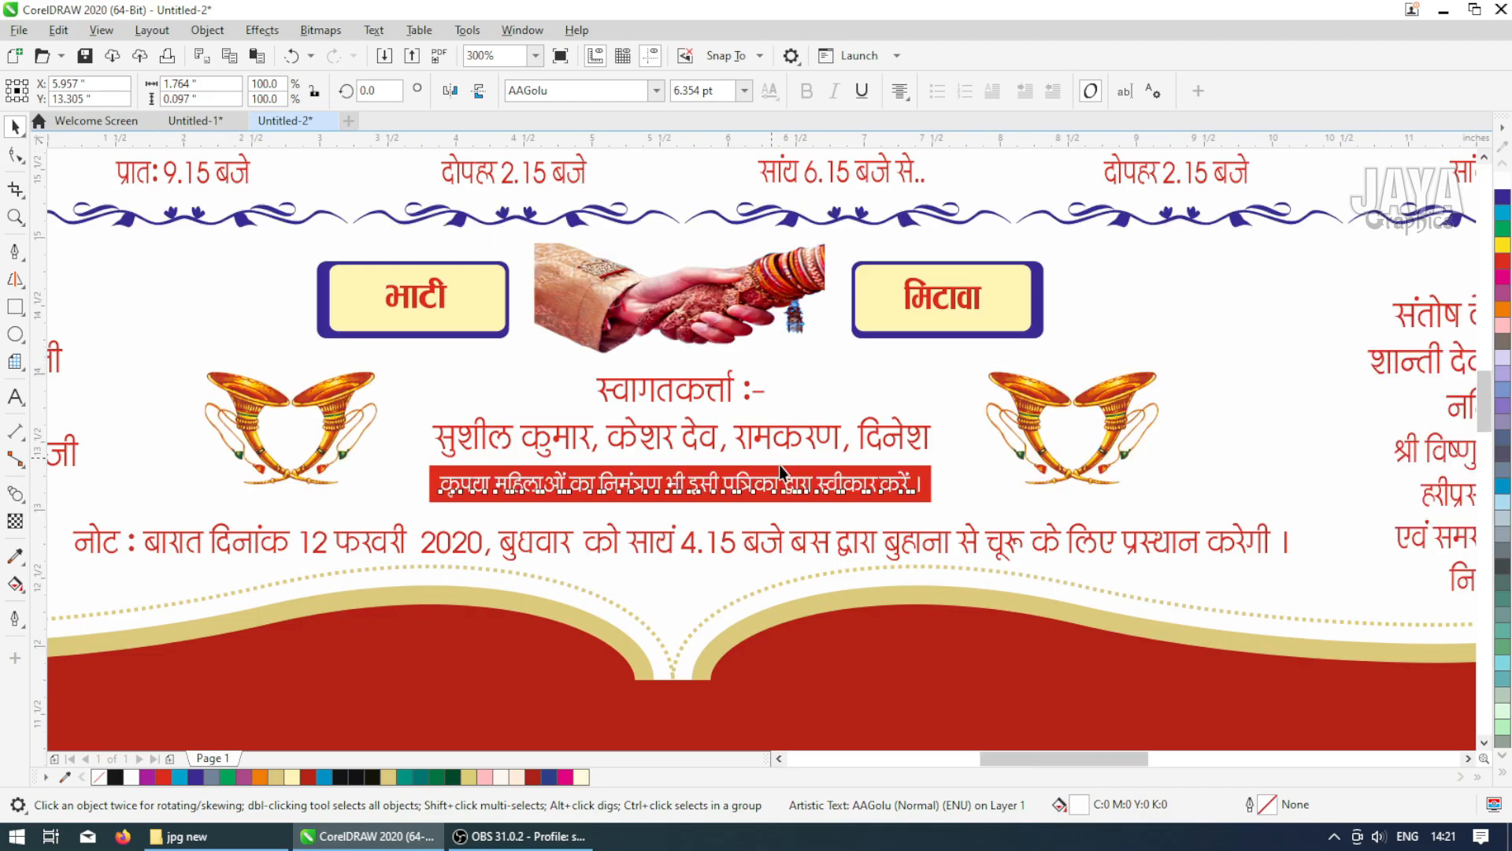
scroll(853, 422, down, 2)
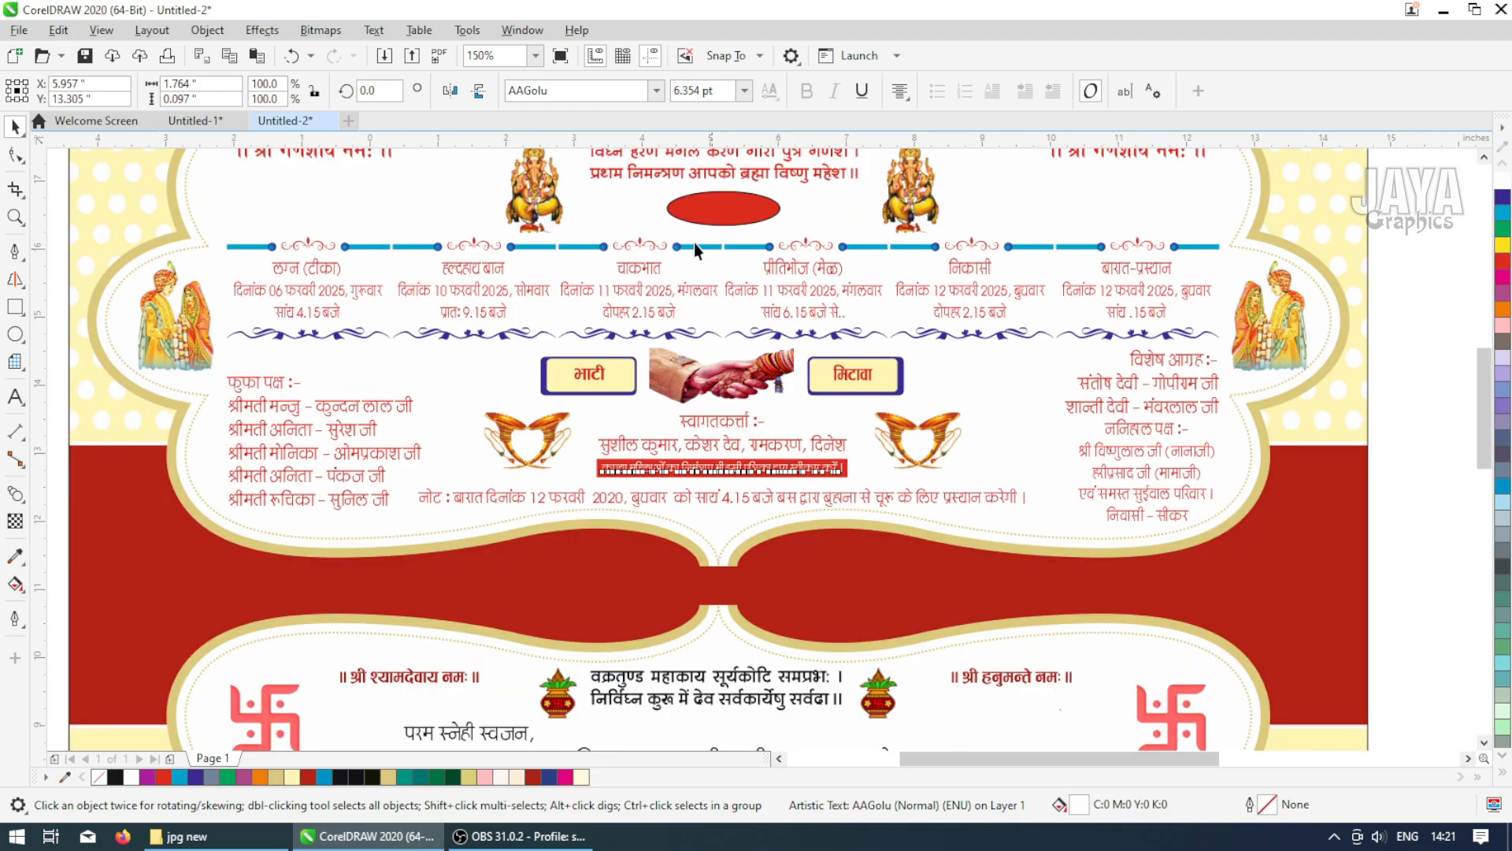
scroll(693, 243, down, 1)
scroll(831, 356, up, 3)
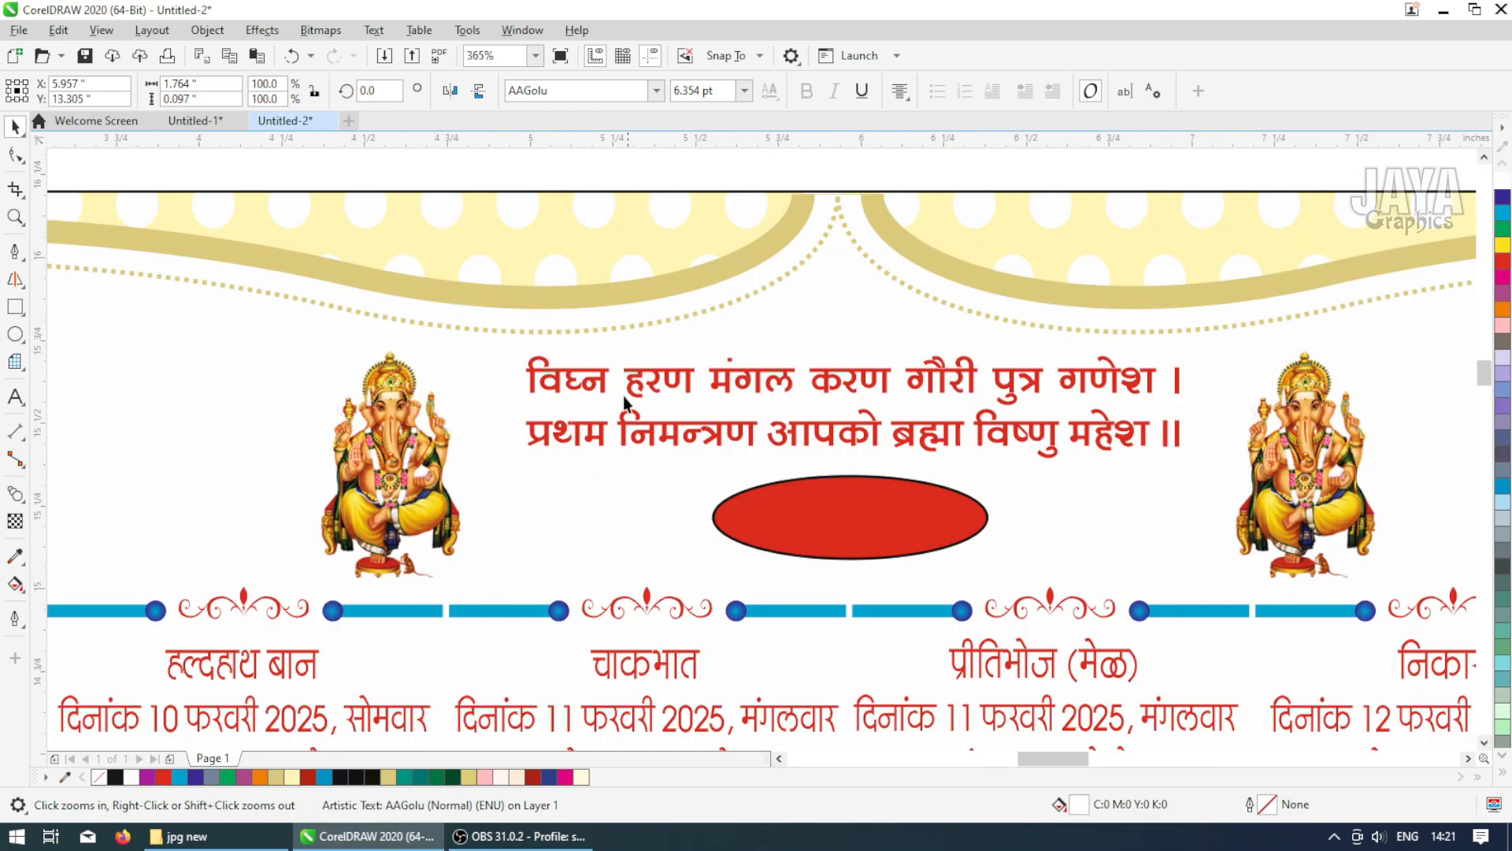
drag(570, 409, 1056, 621)
click(884, 461)
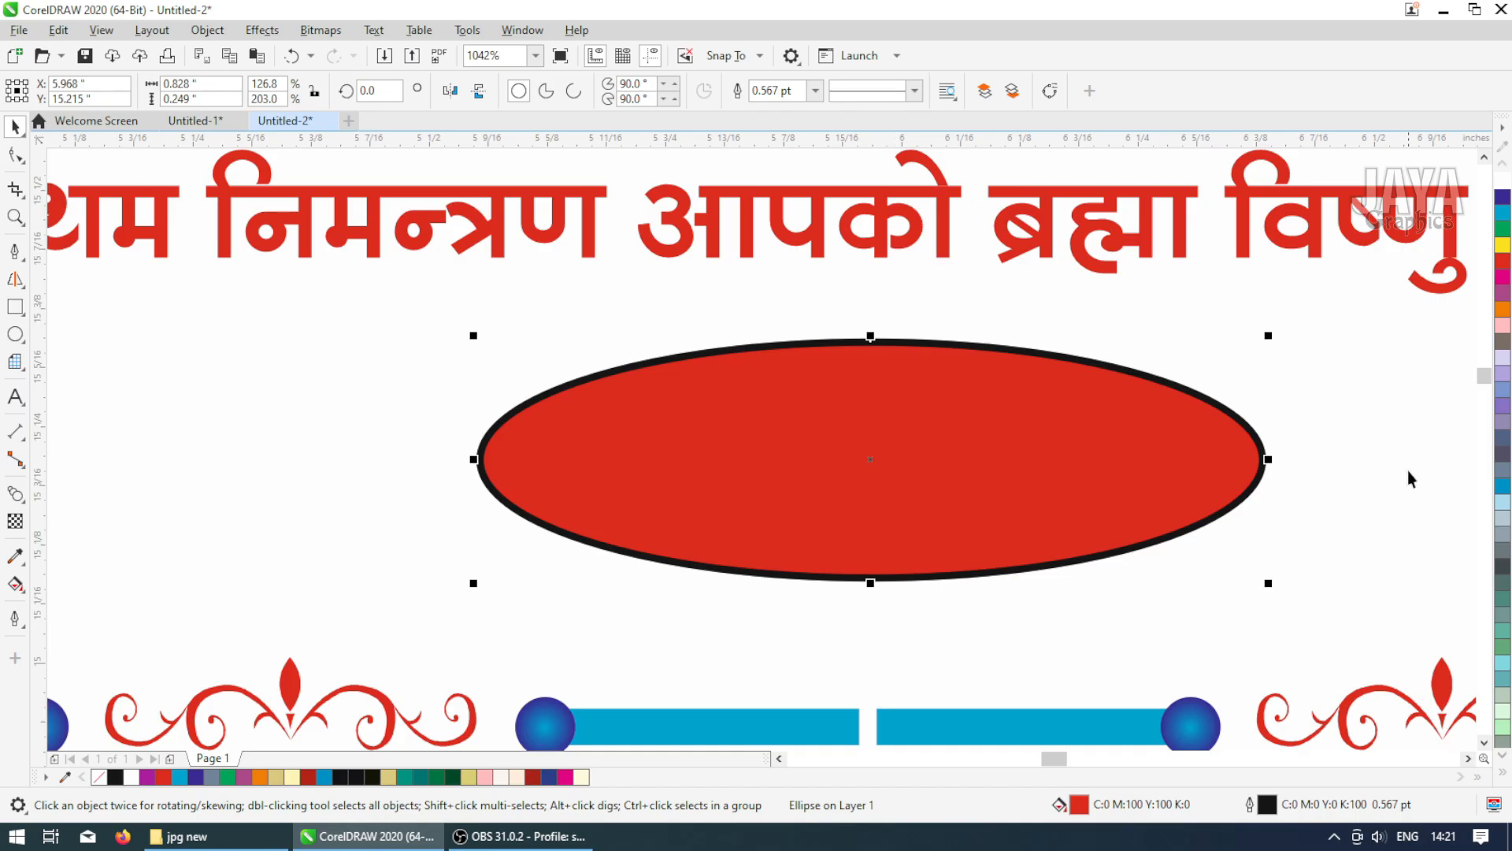
click(1504, 780)
click(1453, 347)
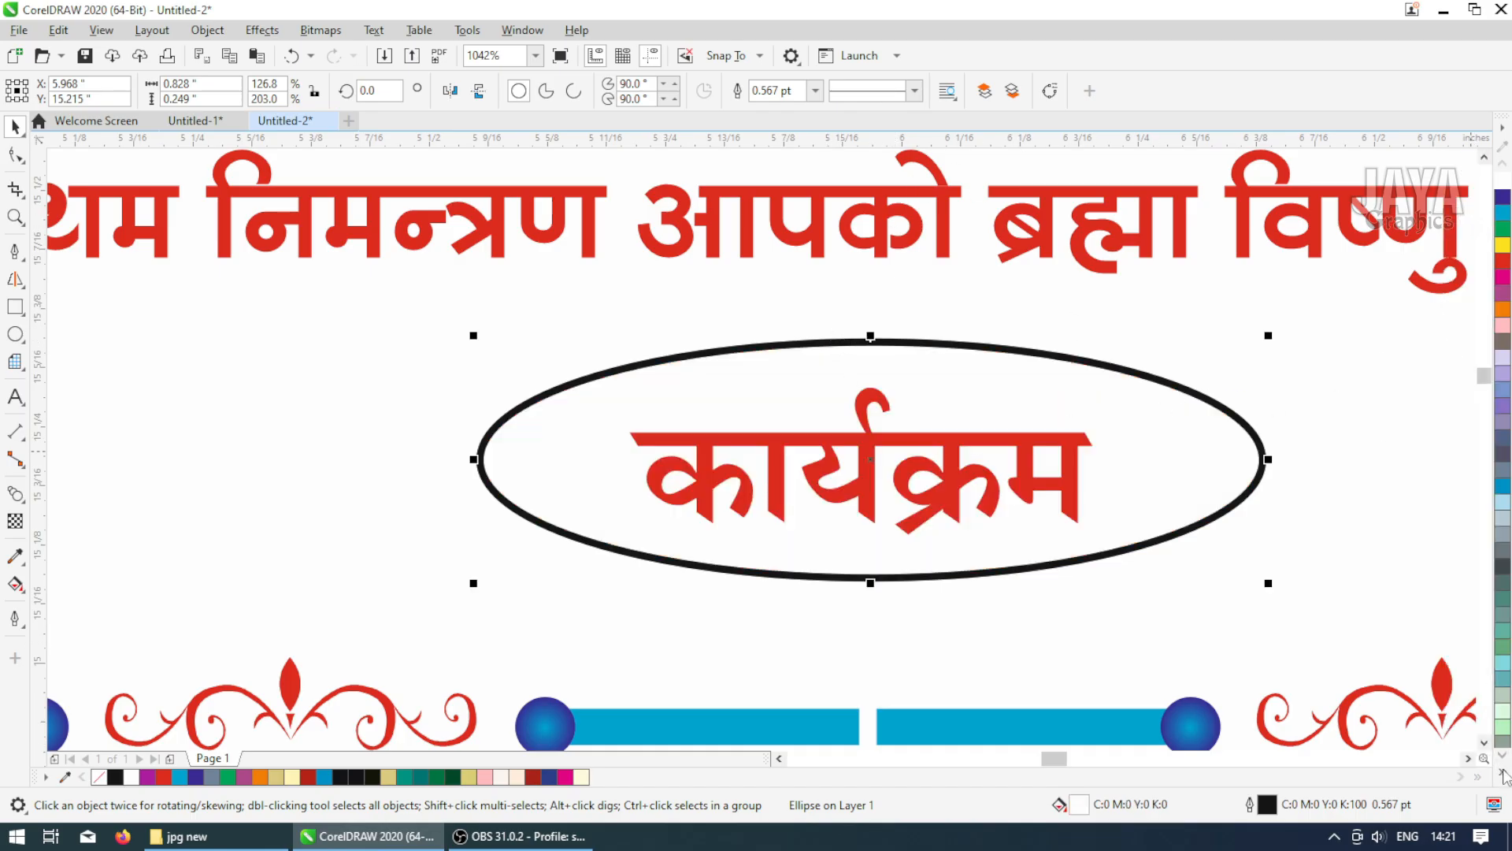
click(1504, 776)
right_click(1454, 360)
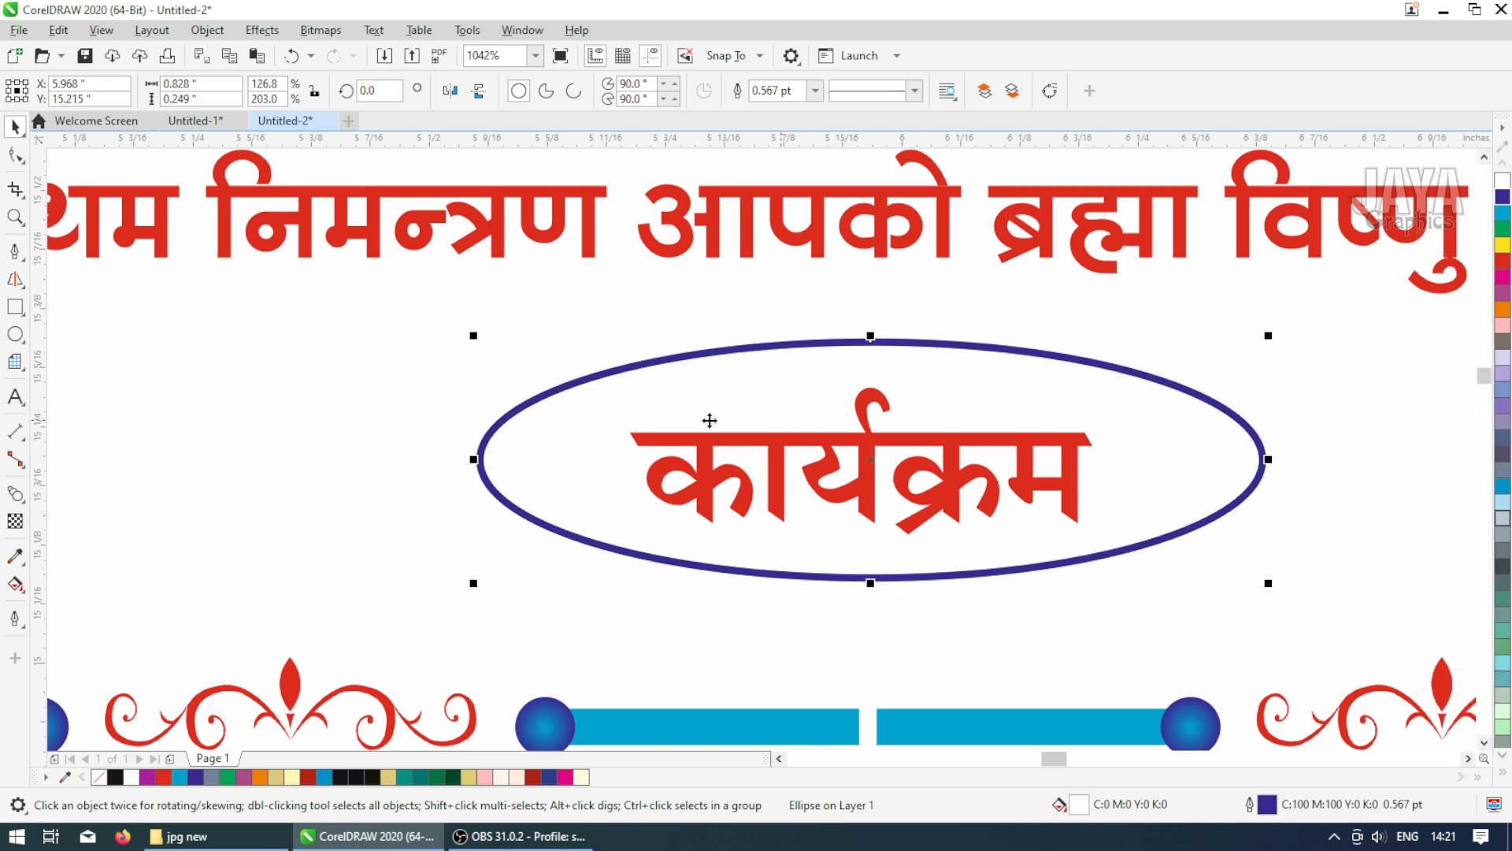
Draw a thin horizontal rectangle about 0.41 inch long to the left of the ellipse
click(287, 404)
click(15, 306)
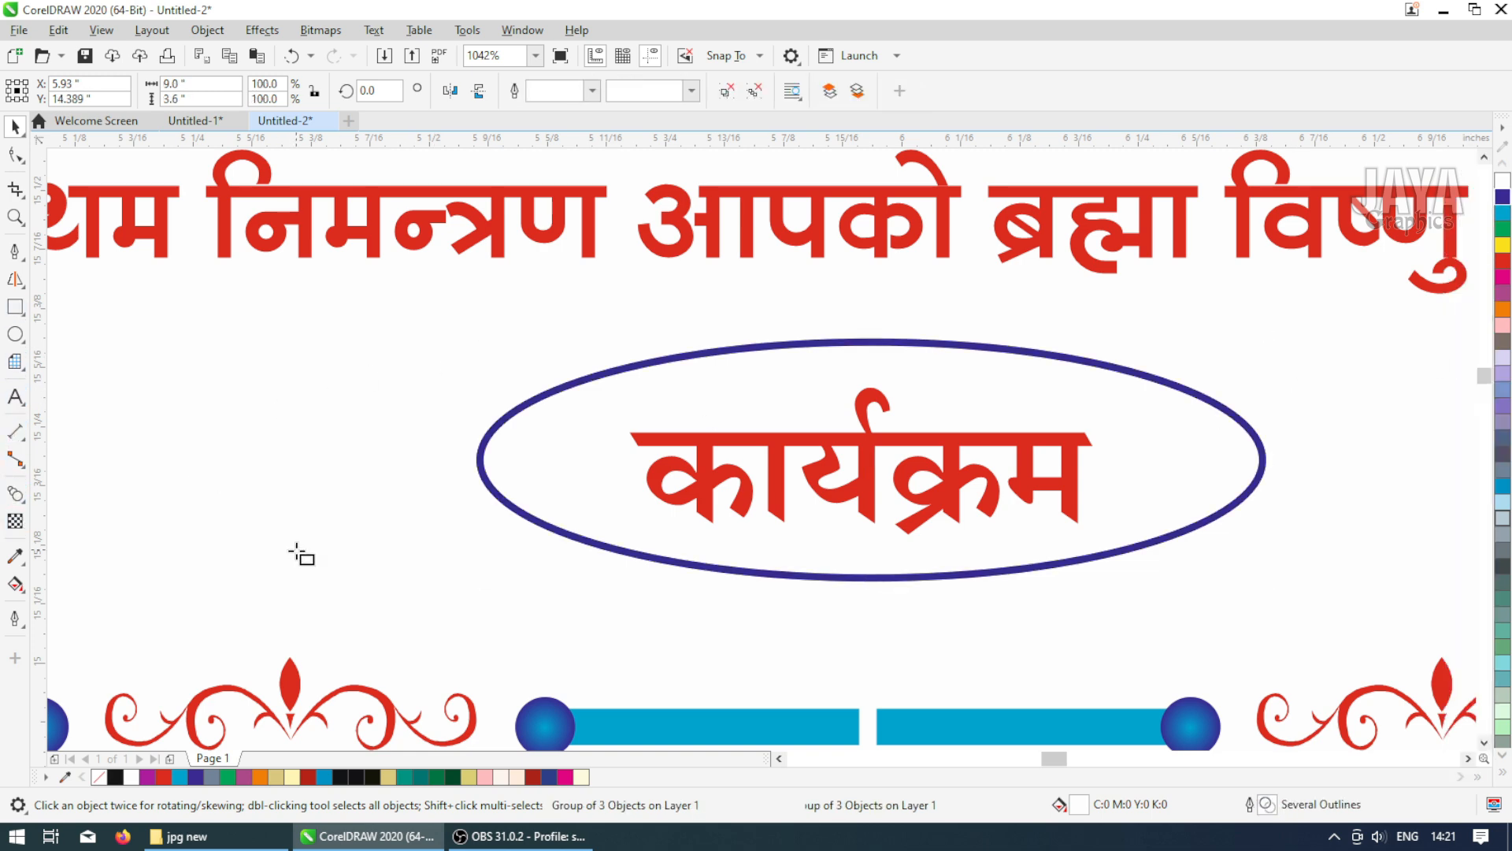
drag(230, 515, 619, 543)
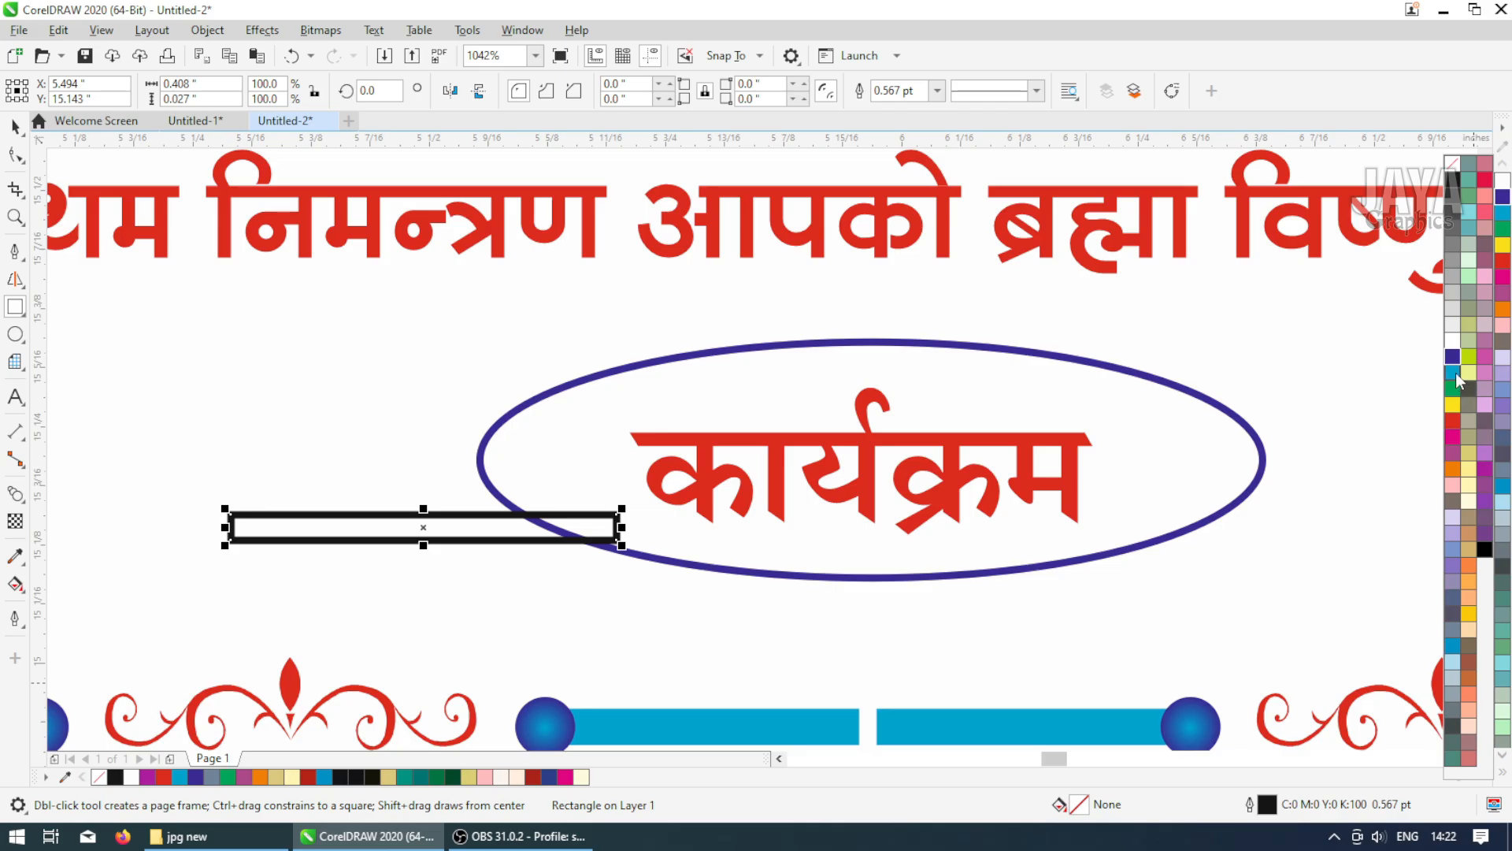
Fill the thin rectangle with cyan and remove its outline
click(1456, 372)
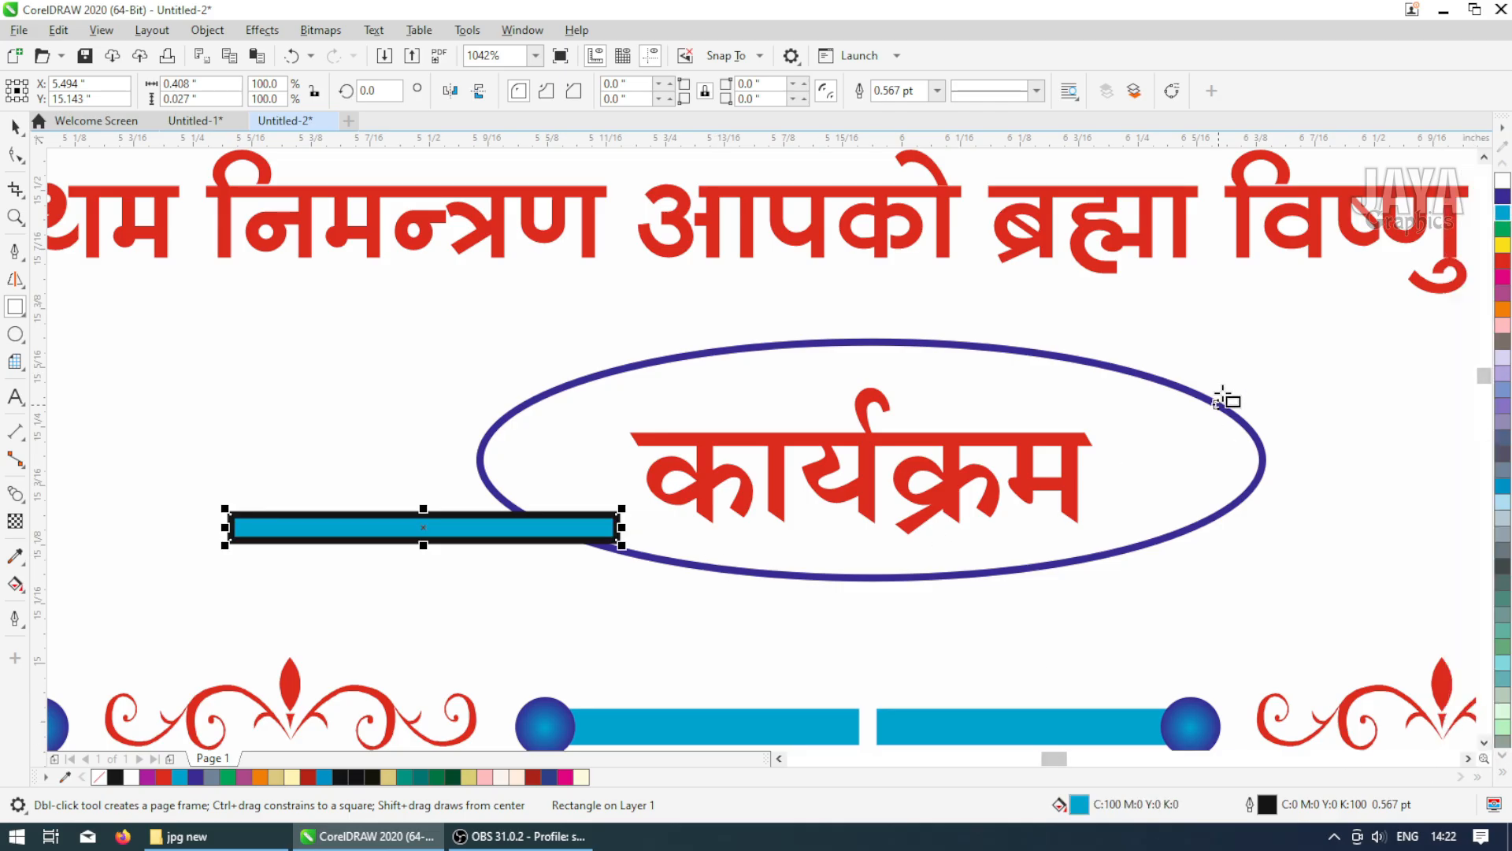
click(938, 90)
click(890, 107)
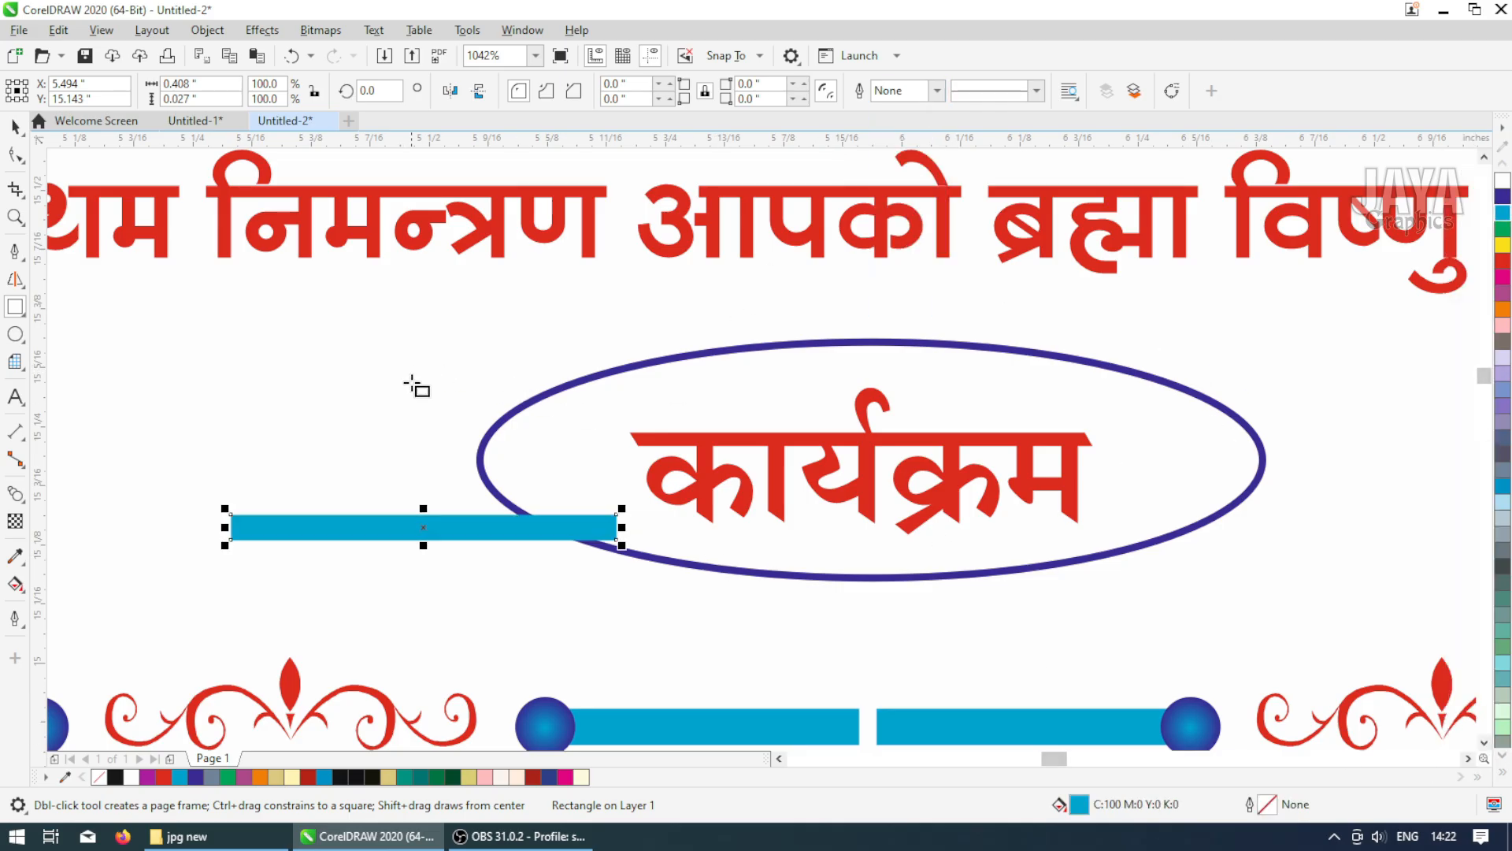
Duplicate the cyan bar upward repeatedly to make a stack of five evenly spaced bars
key(space)
scroll(531, 528, down, 2)
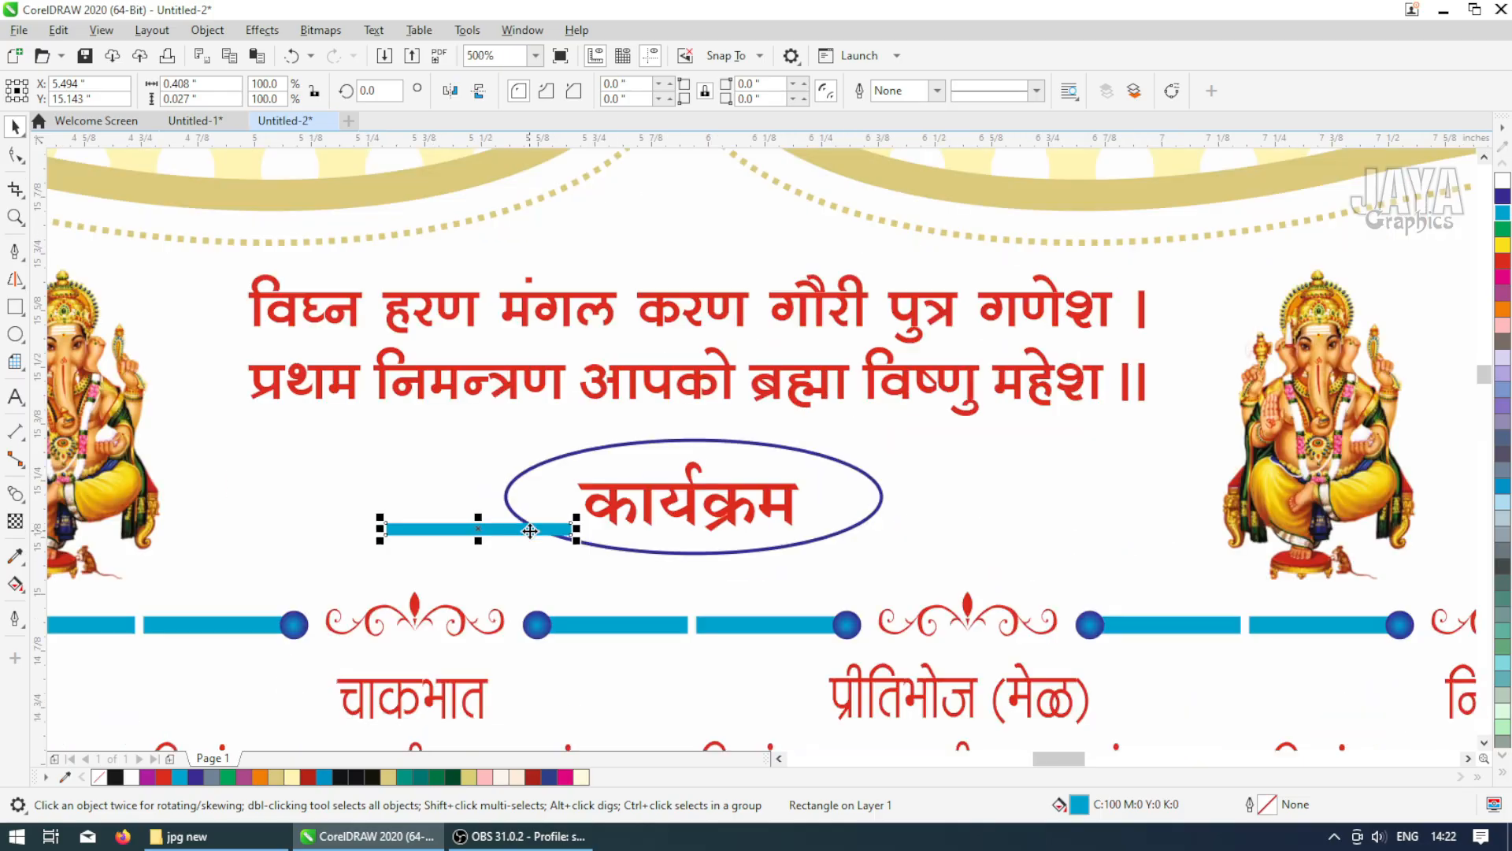
key(F2)
drag(188, 385, 736, 662)
scroll(817, 461, up, 2)
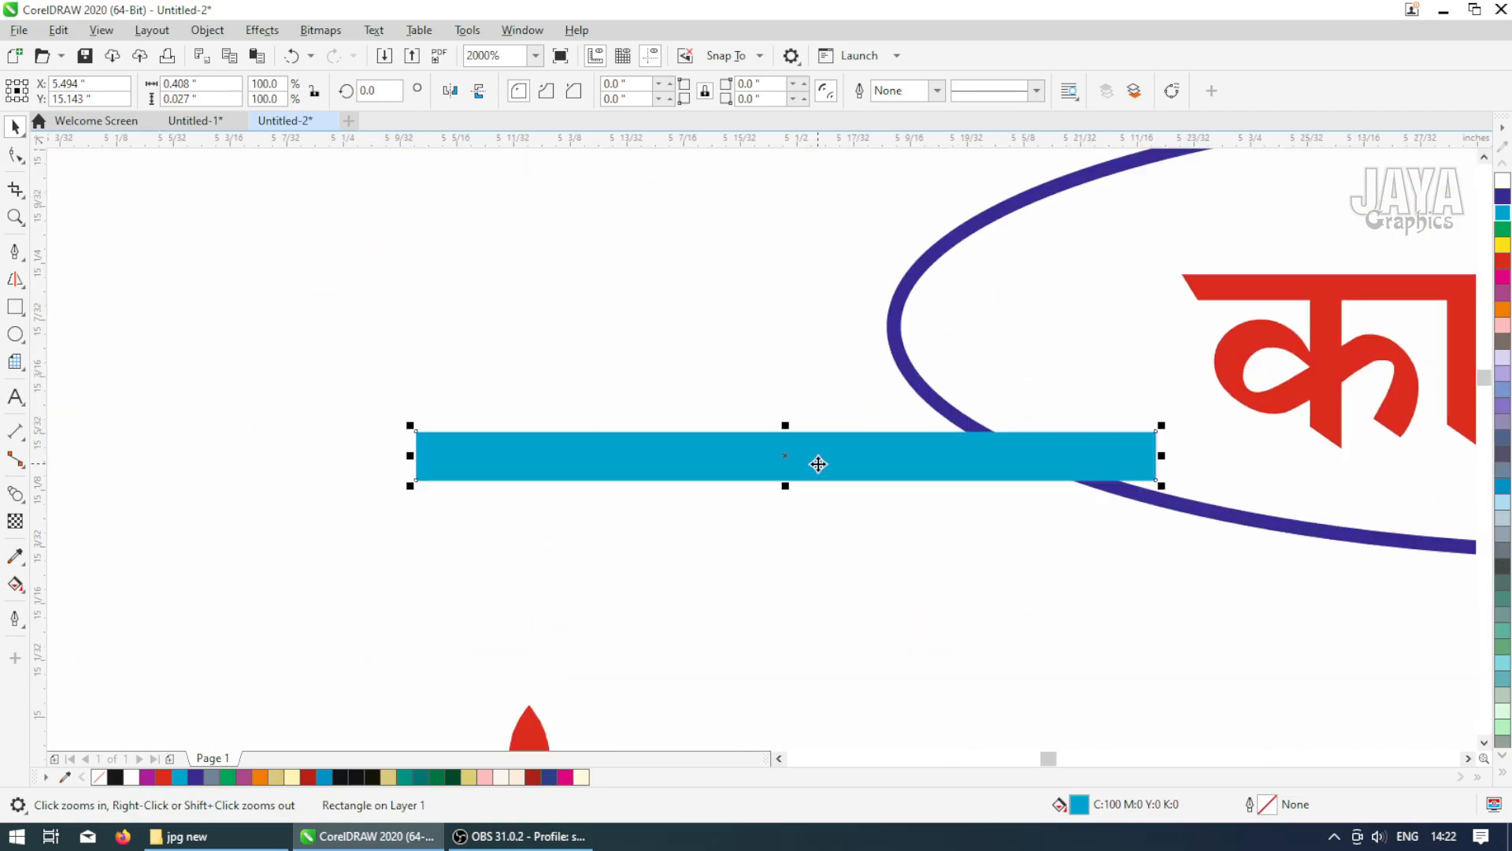
drag(786, 423, 823, 403)
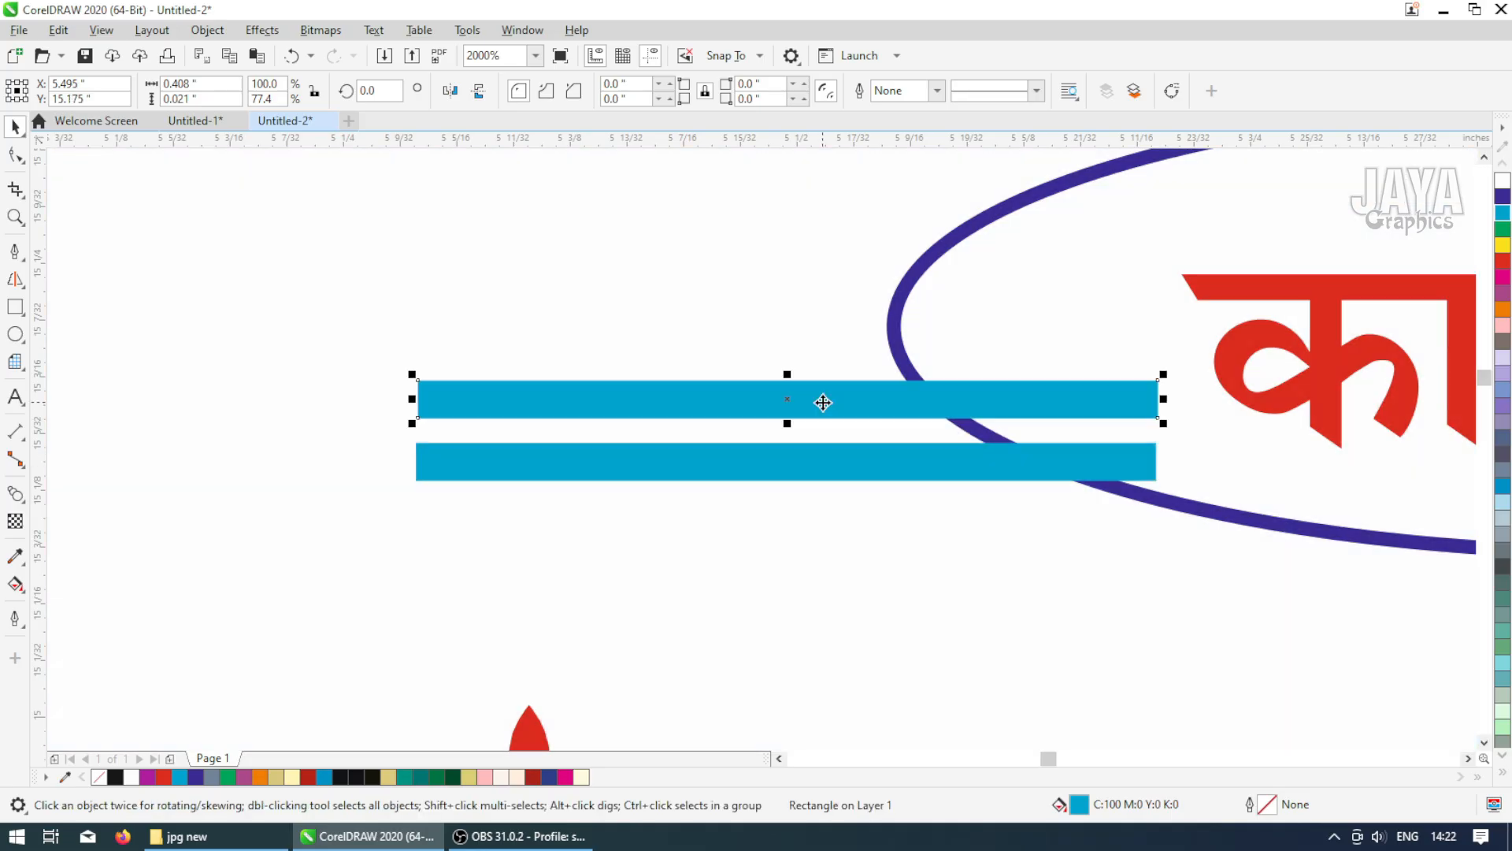
key(ctrl+r)
key(ctrl+r)
key(ctrl+r)
scroll(808, 412, down, 2)
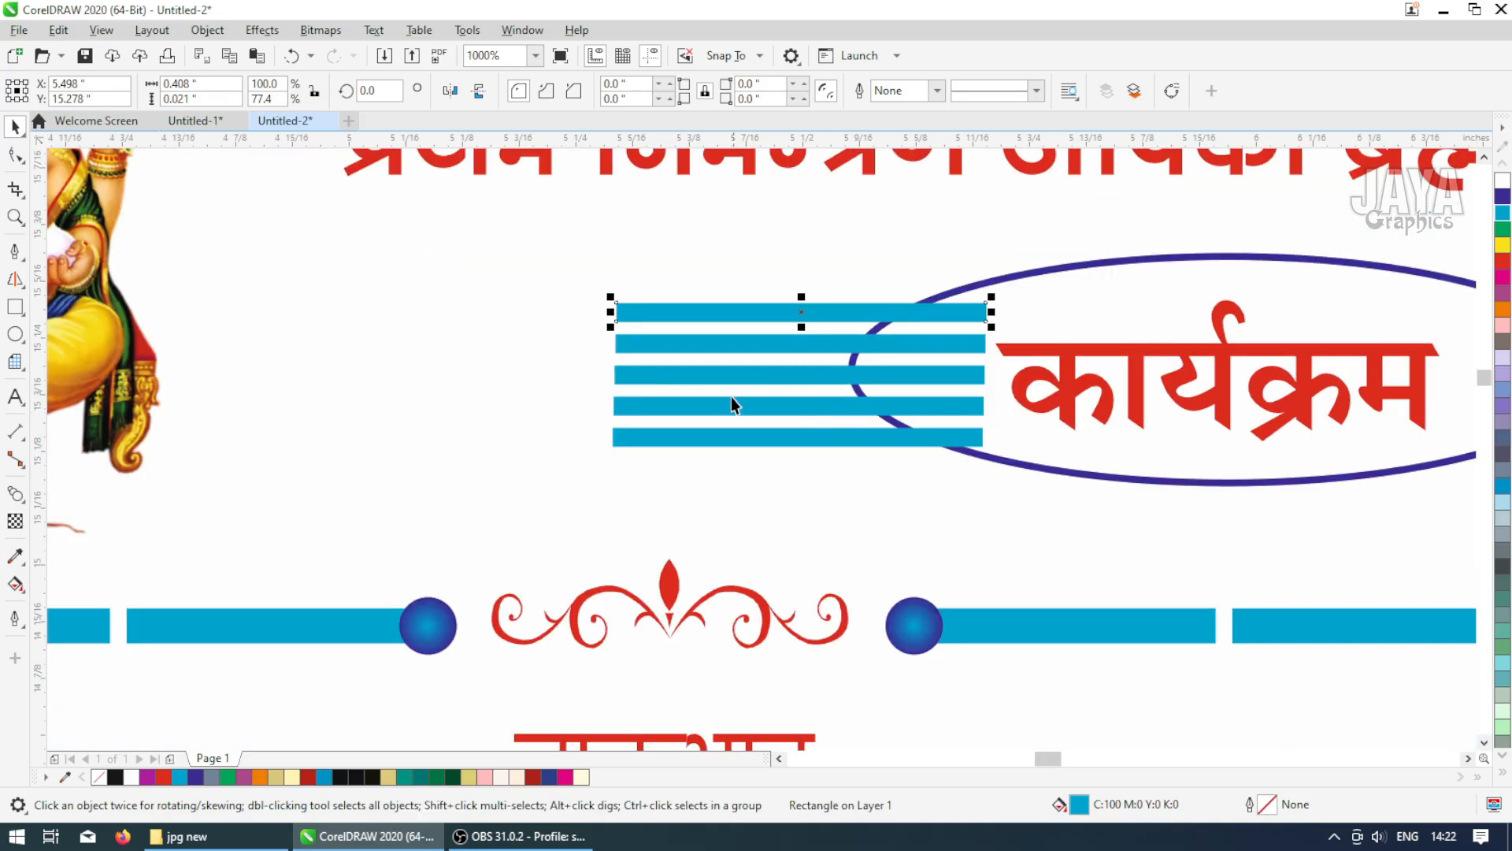
Stretch the second, fourth and middle bars further left so the stack forms a staggered arrow shape
shift+click(643, 344)
shift+click(656, 376)
shift+click(664, 406)
shift+click(675, 436)
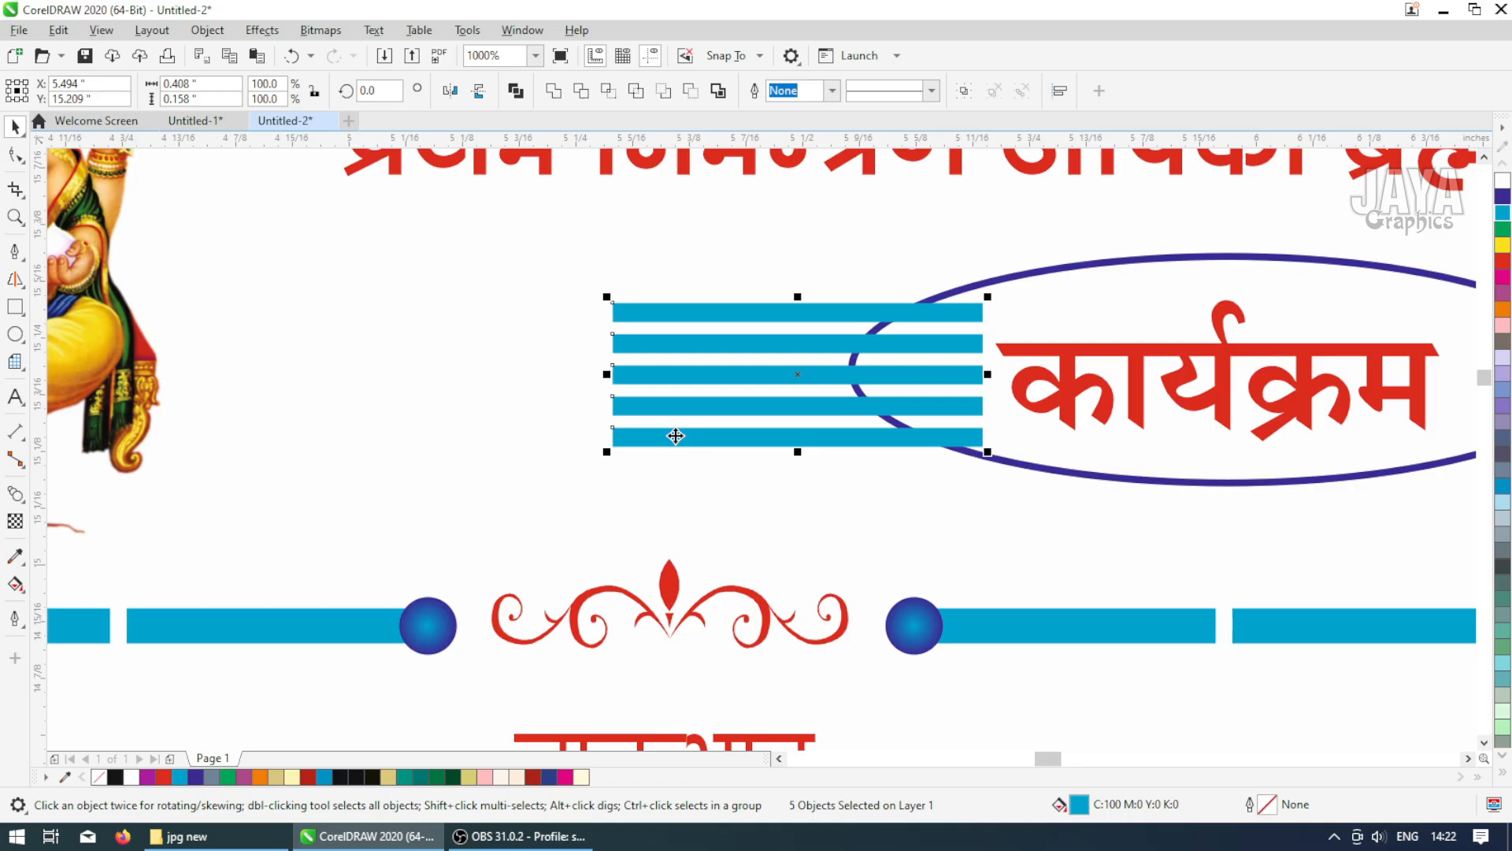
click(711, 358)
click(698, 343)
shift+click(701, 404)
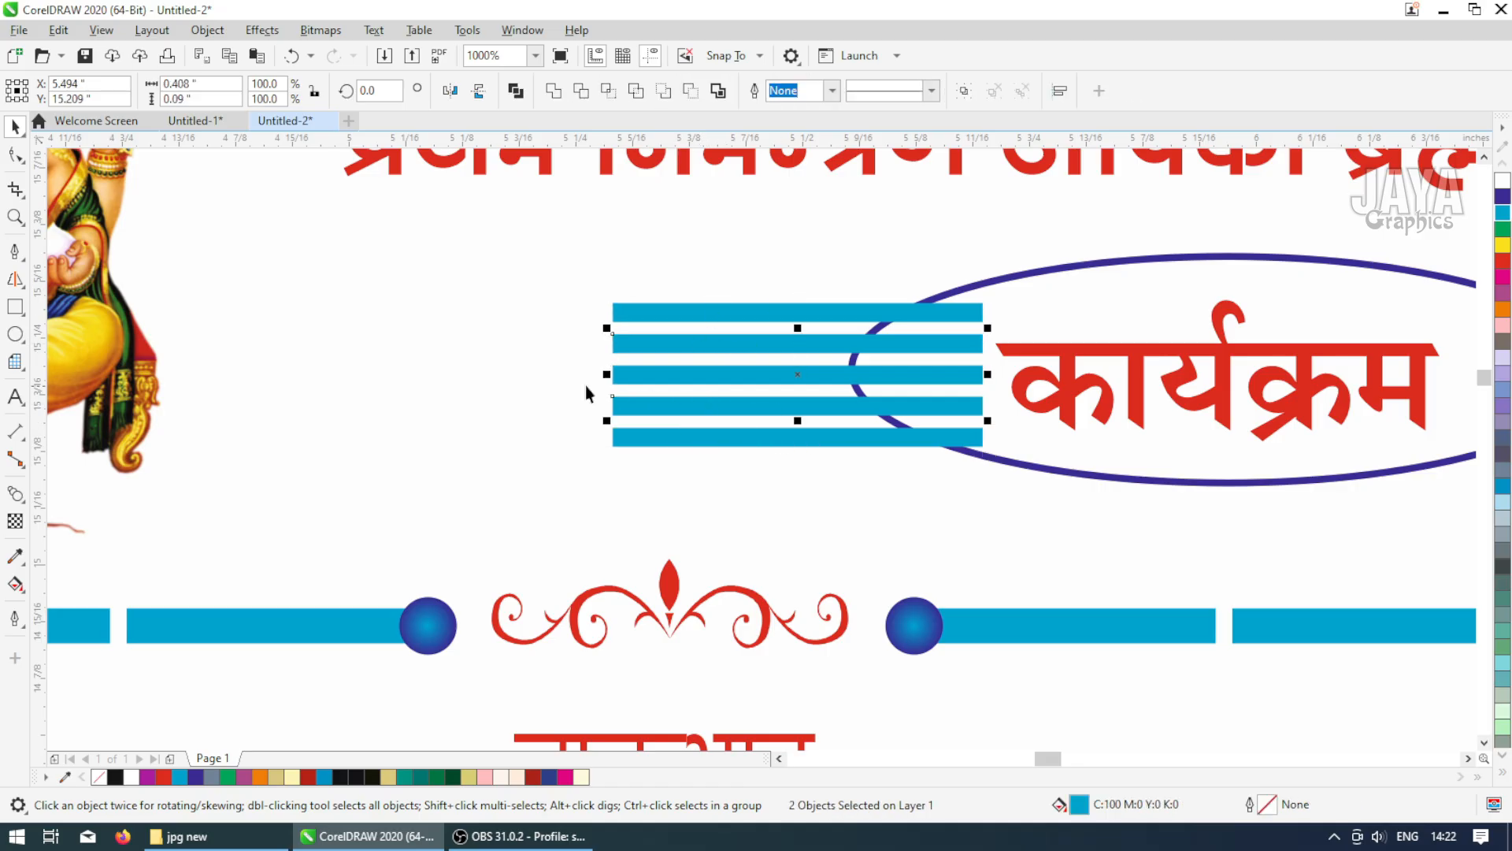
drag(604, 375, 530, 375)
click(636, 377)
click(555, 277)
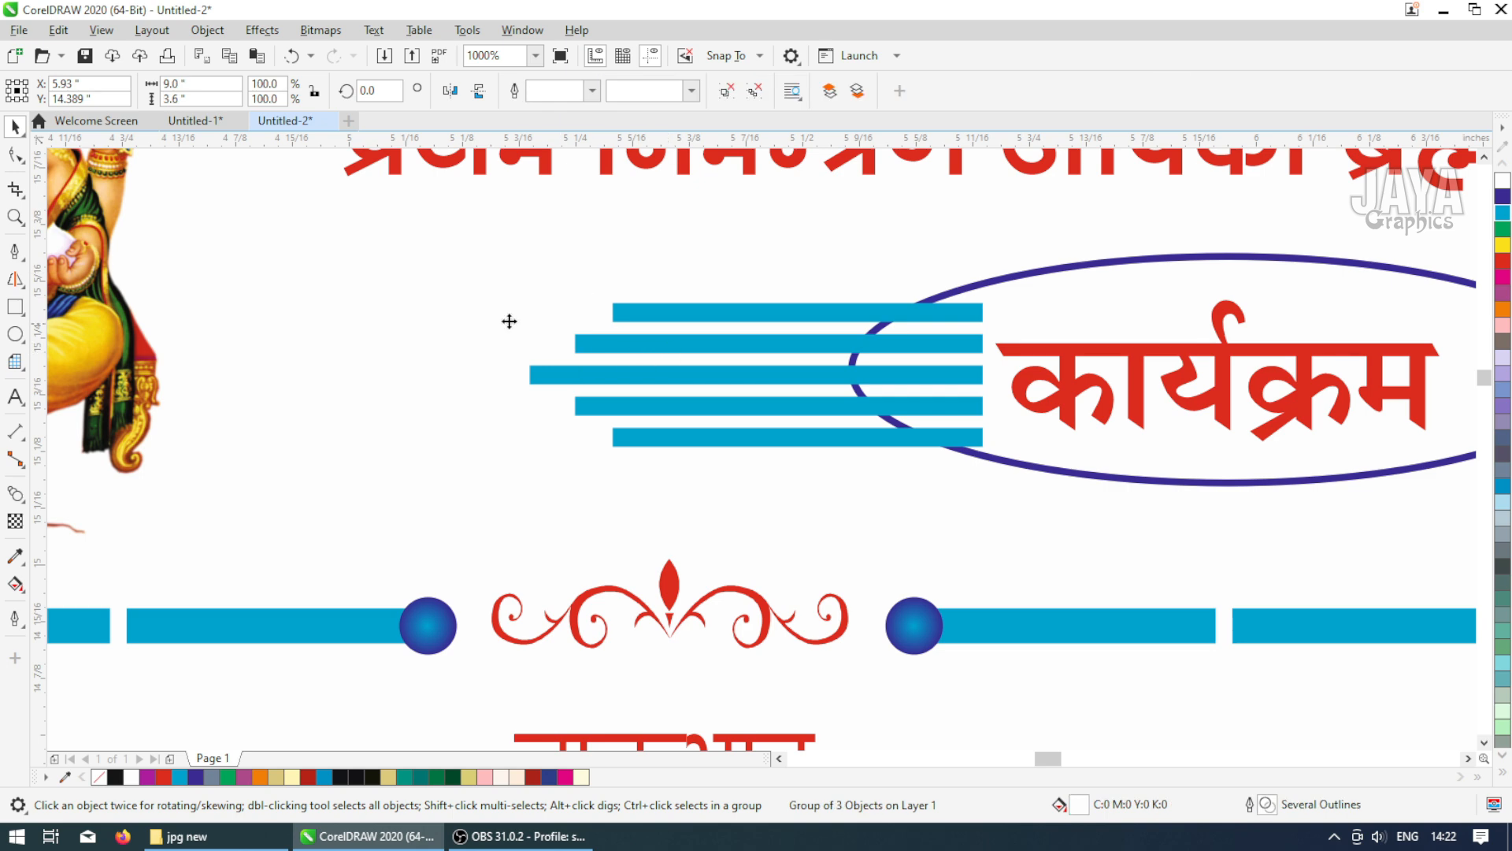
Draw a small circle at the top bar's left end, fill it cyan without outline and centre it on the bar
scroll(521, 348, up, 3)
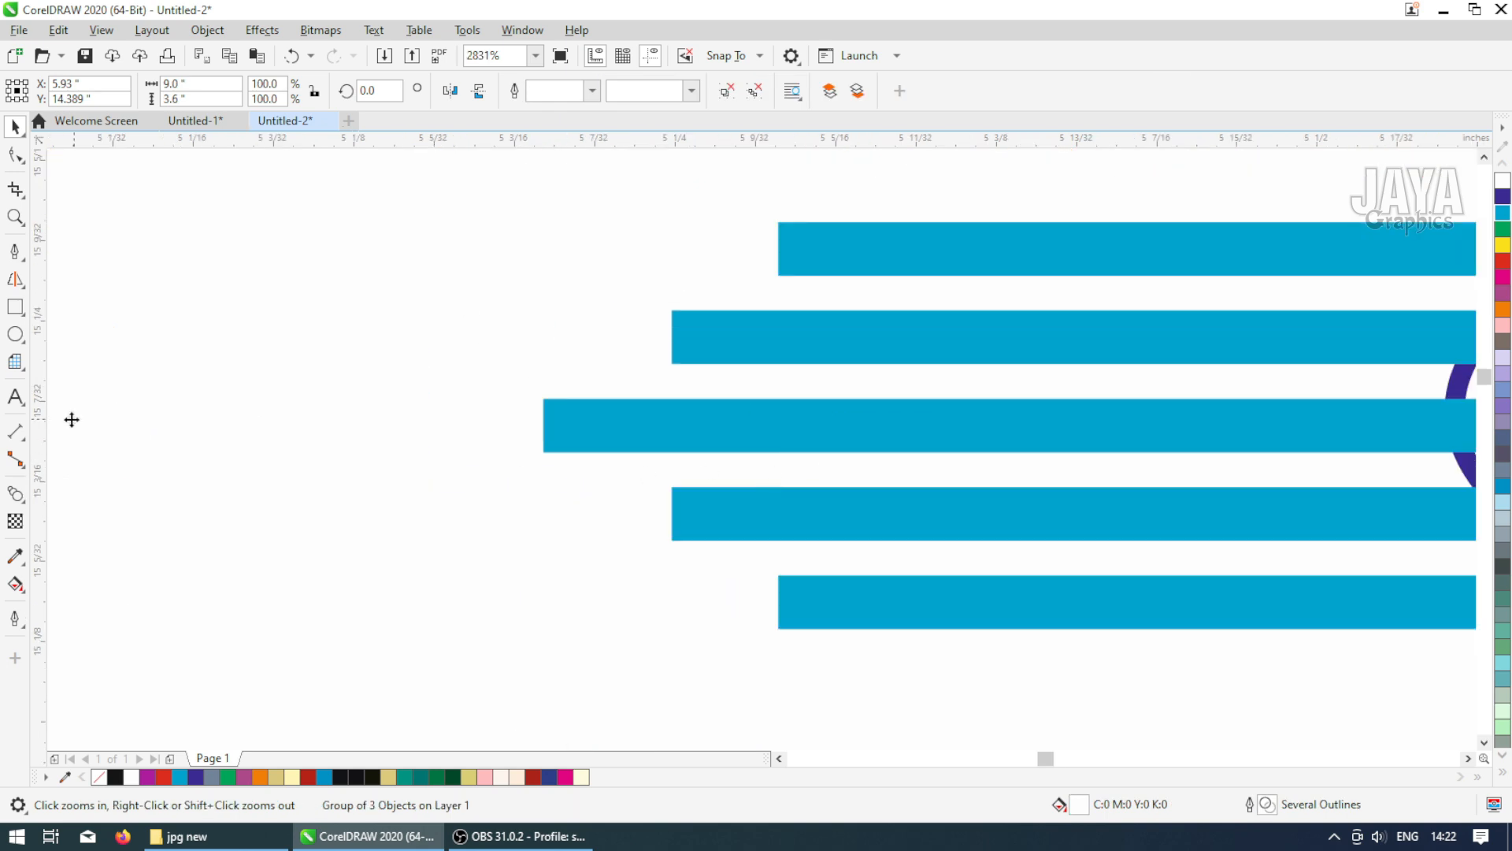
click(15, 493)
click(15, 334)
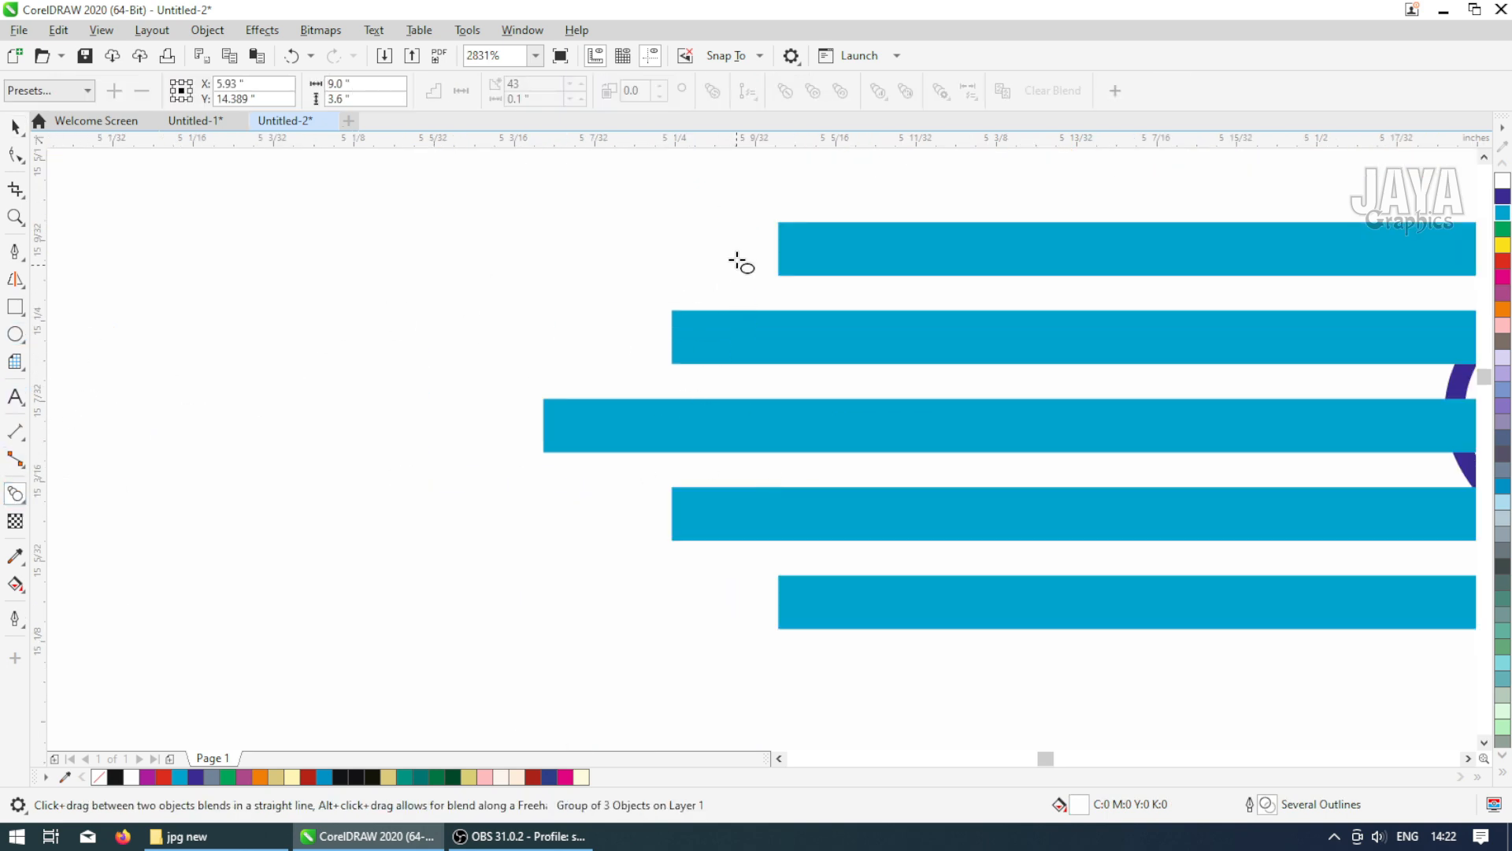
drag(745, 204, 818, 283)
key(space)
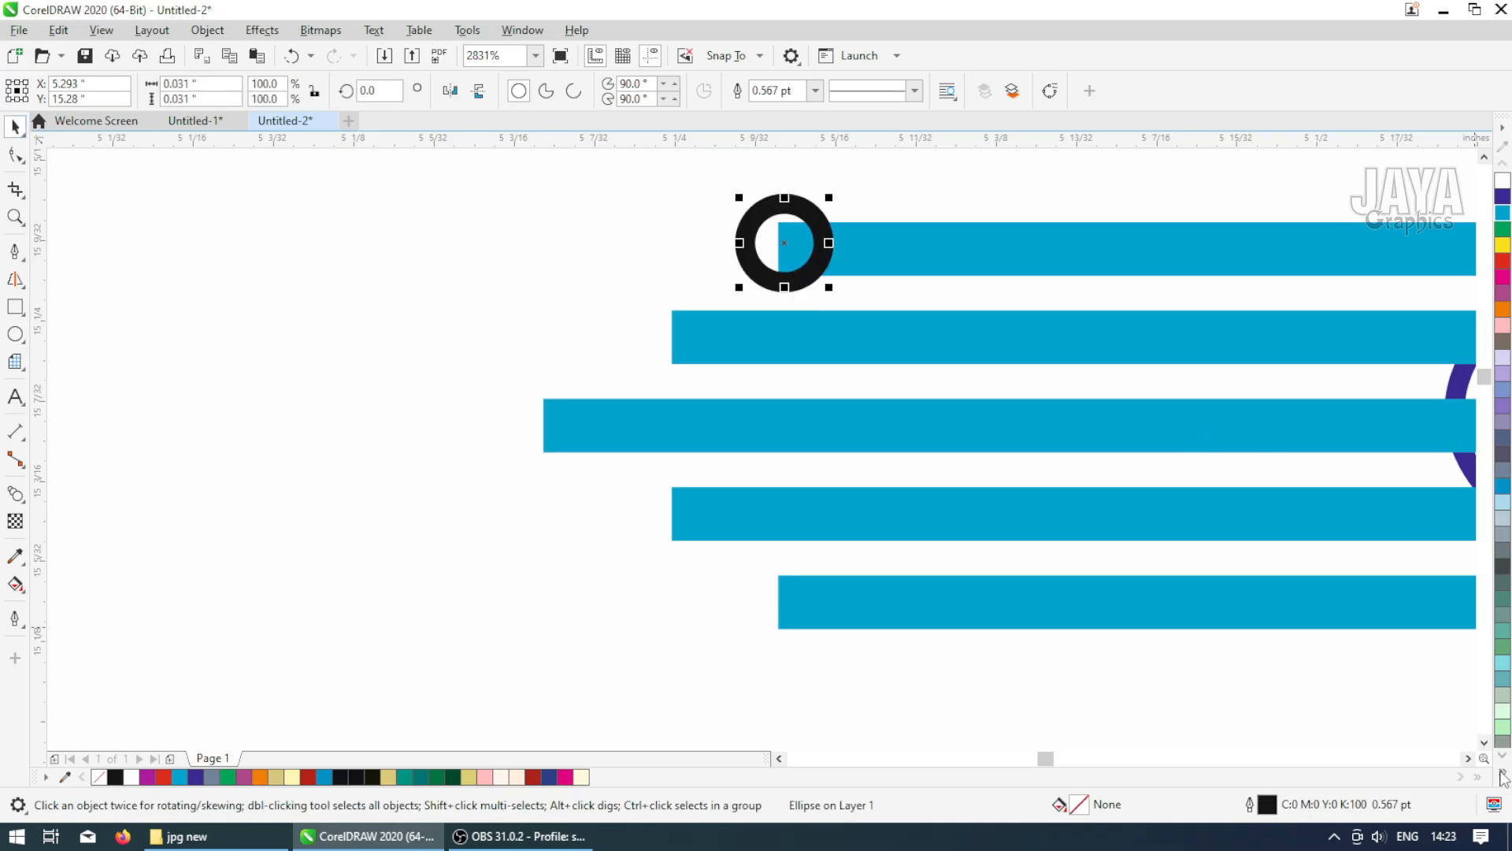
click(1503, 482)
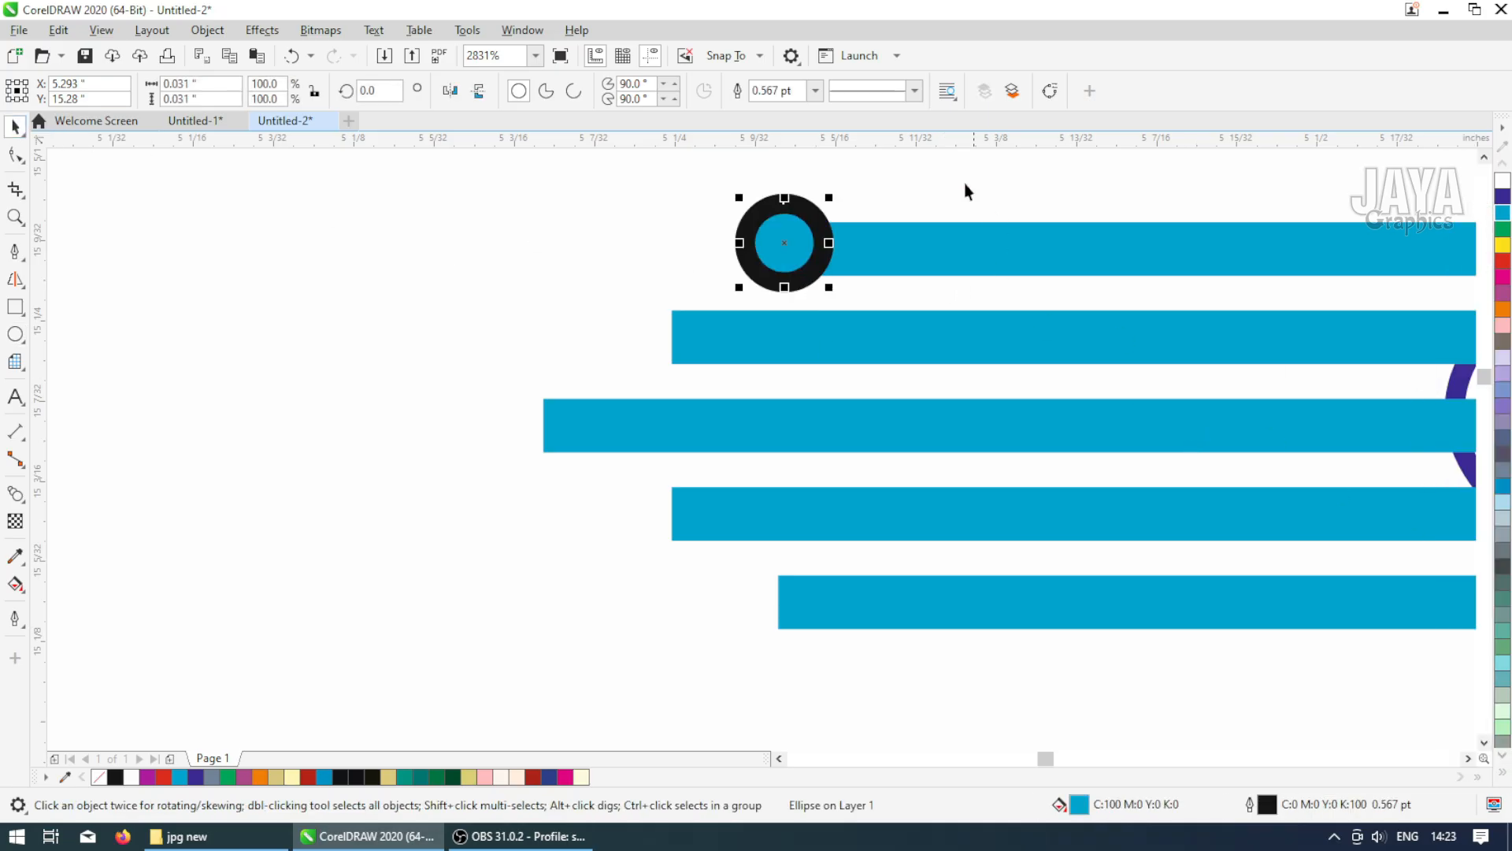
click(916, 91)
click(816, 91)
click(787, 108)
shift+click(867, 254)
key(e)
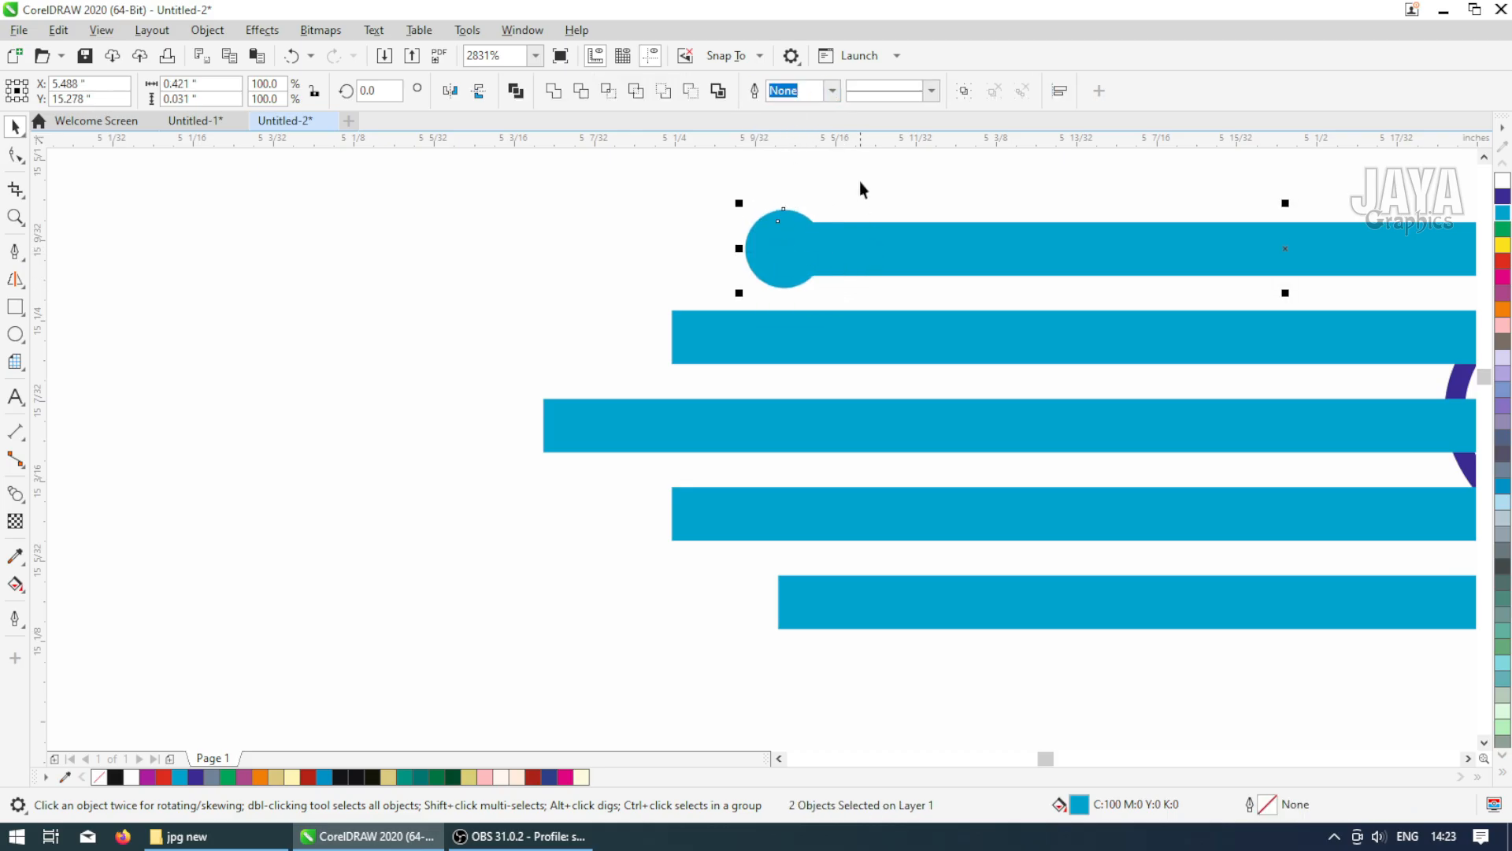
Copy the circle to the left end of each remaining bar and align each circle with its bar
click(859, 181)
click(793, 263)
drag(790, 258, 687, 517)
drag(687, 517, 791, 607)
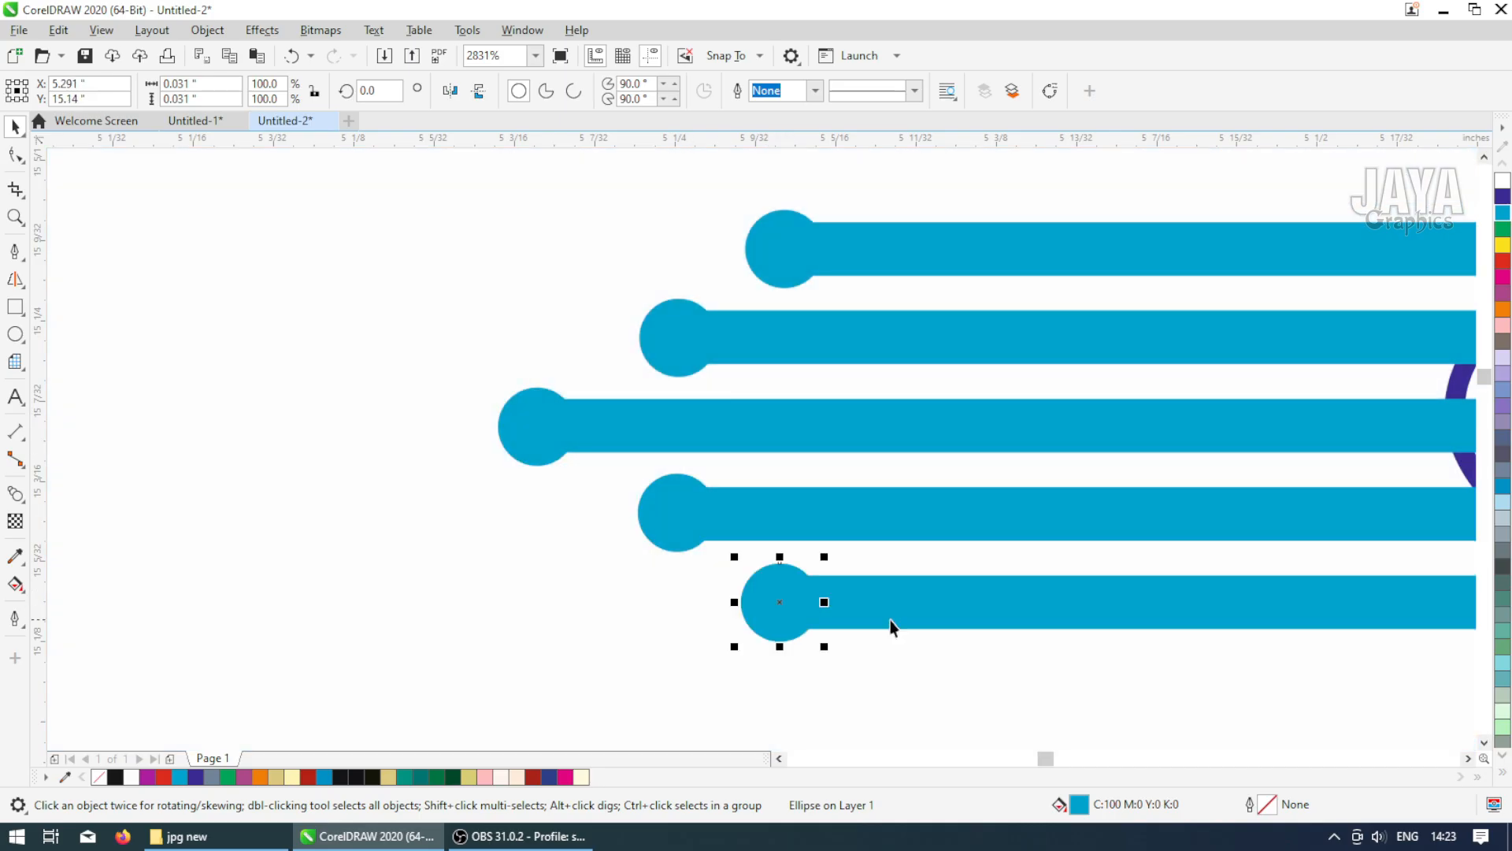
shift+click(894, 618)
click(671, 517)
shift+click(823, 534)
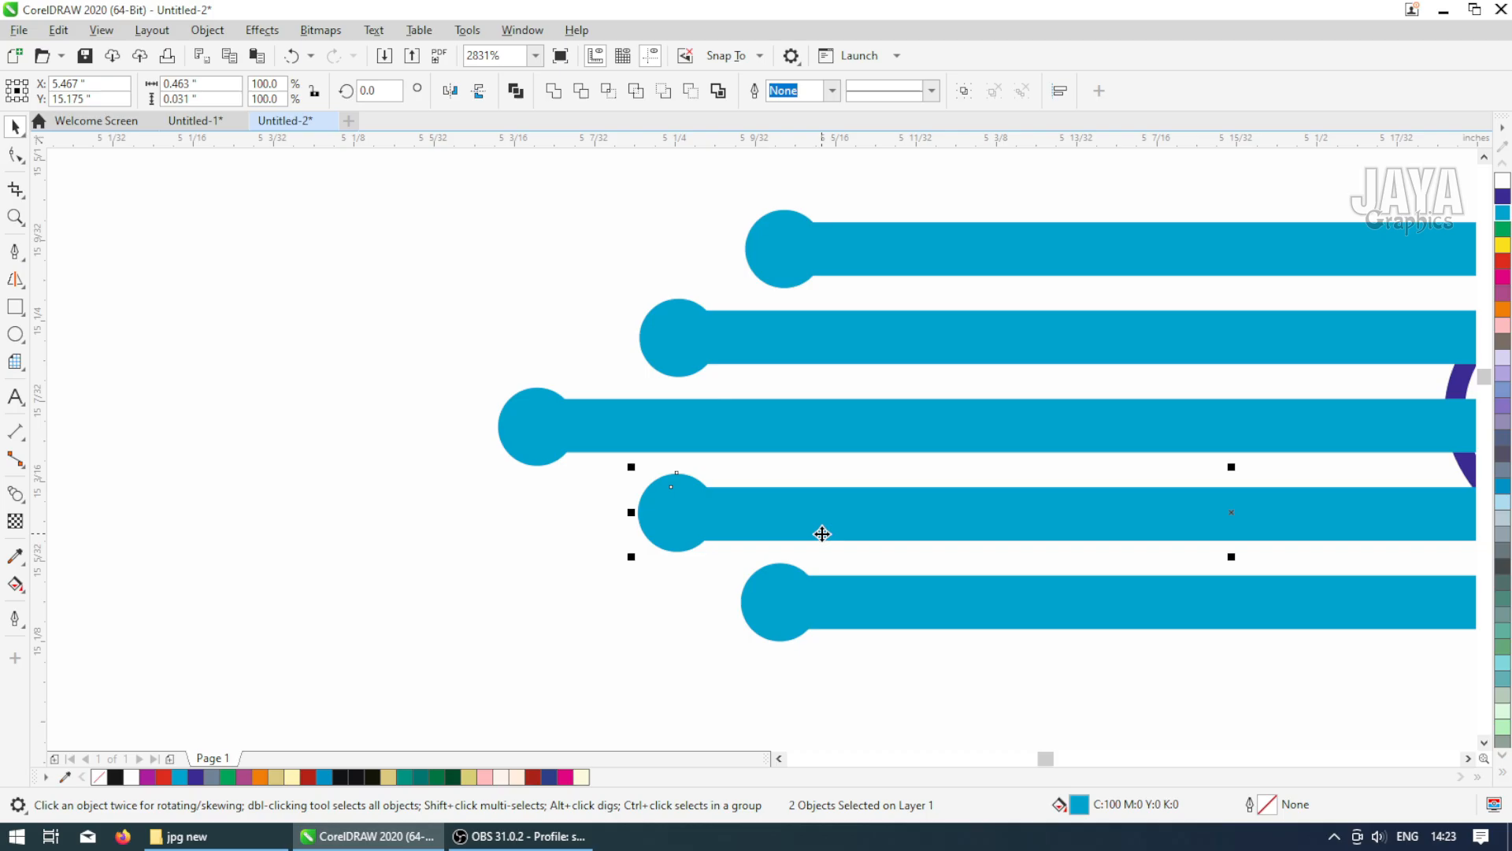
click(577, 433)
shift+click(683, 436)
click(673, 354)
shift+click(812, 337)
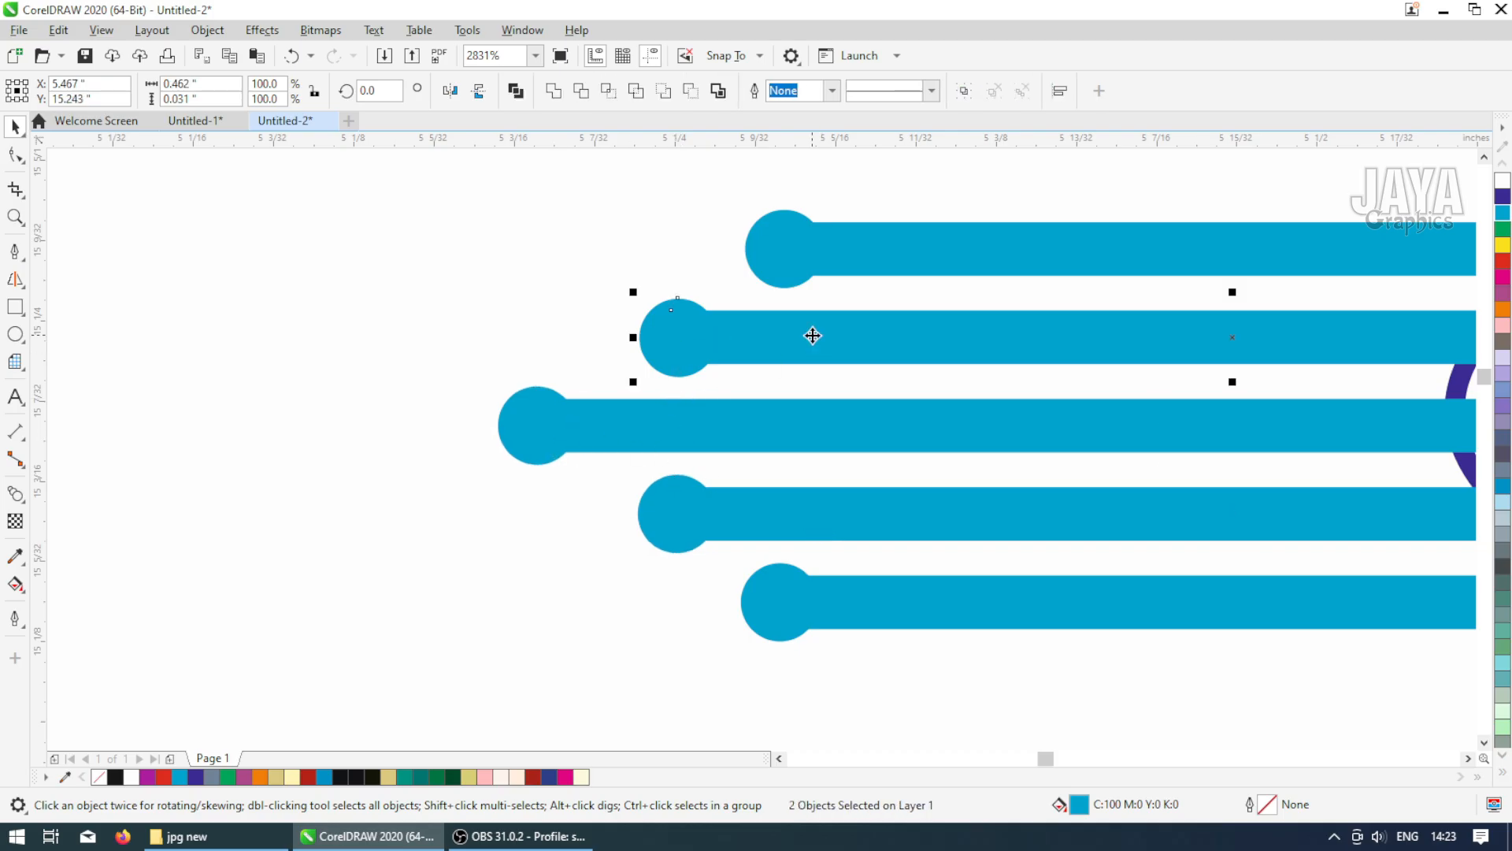
click(607, 228)
Colour the middle bar and its end circle red, sampling the red of the heading text
scroll(658, 342, down, 2)
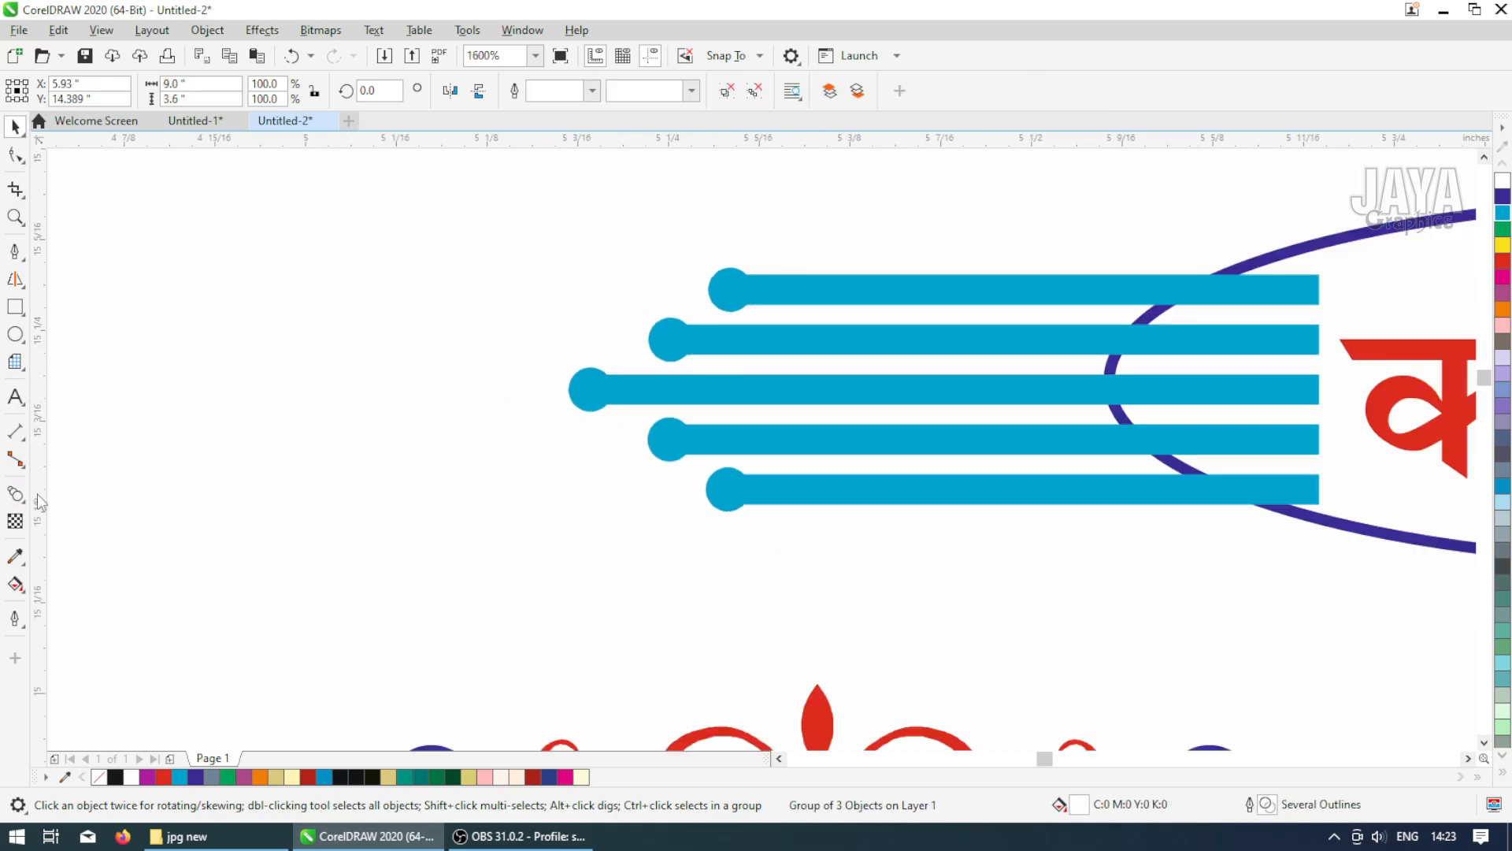
click(730, 391)
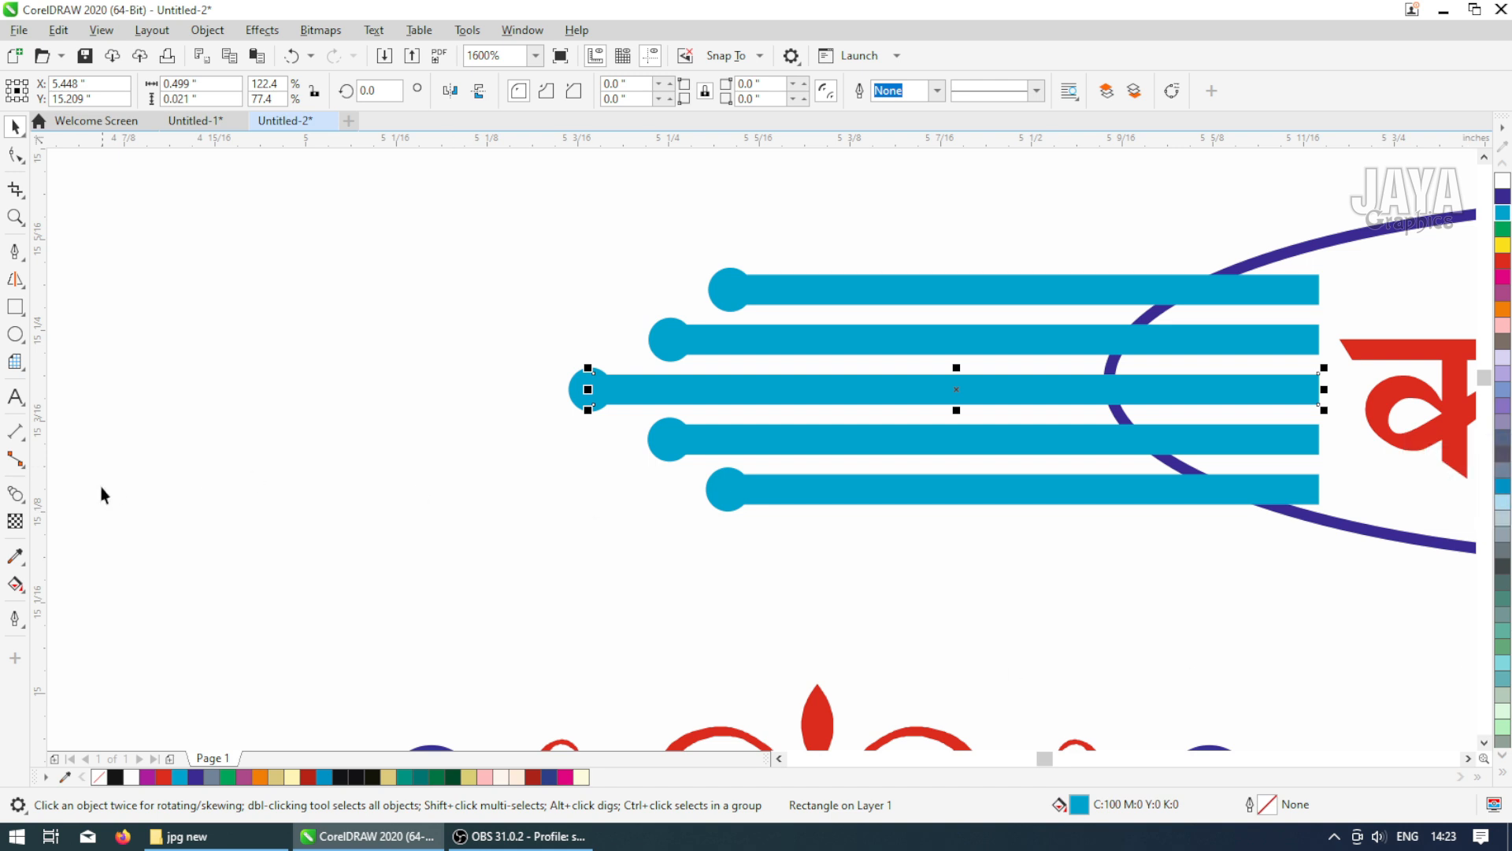
click(15, 556)
click(1450, 351)
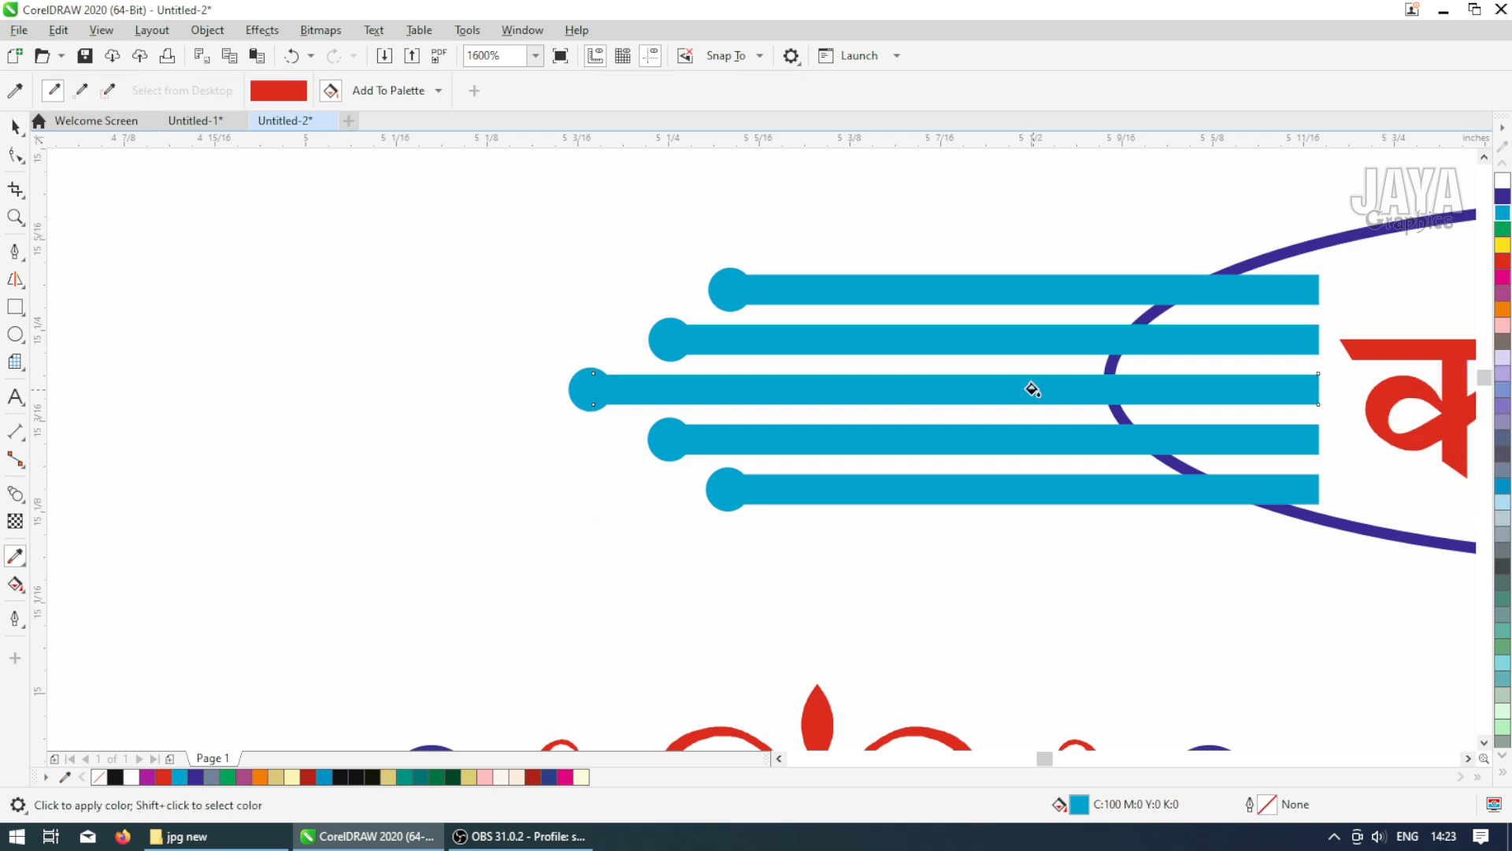
click(1032, 389)
click(576, 387)
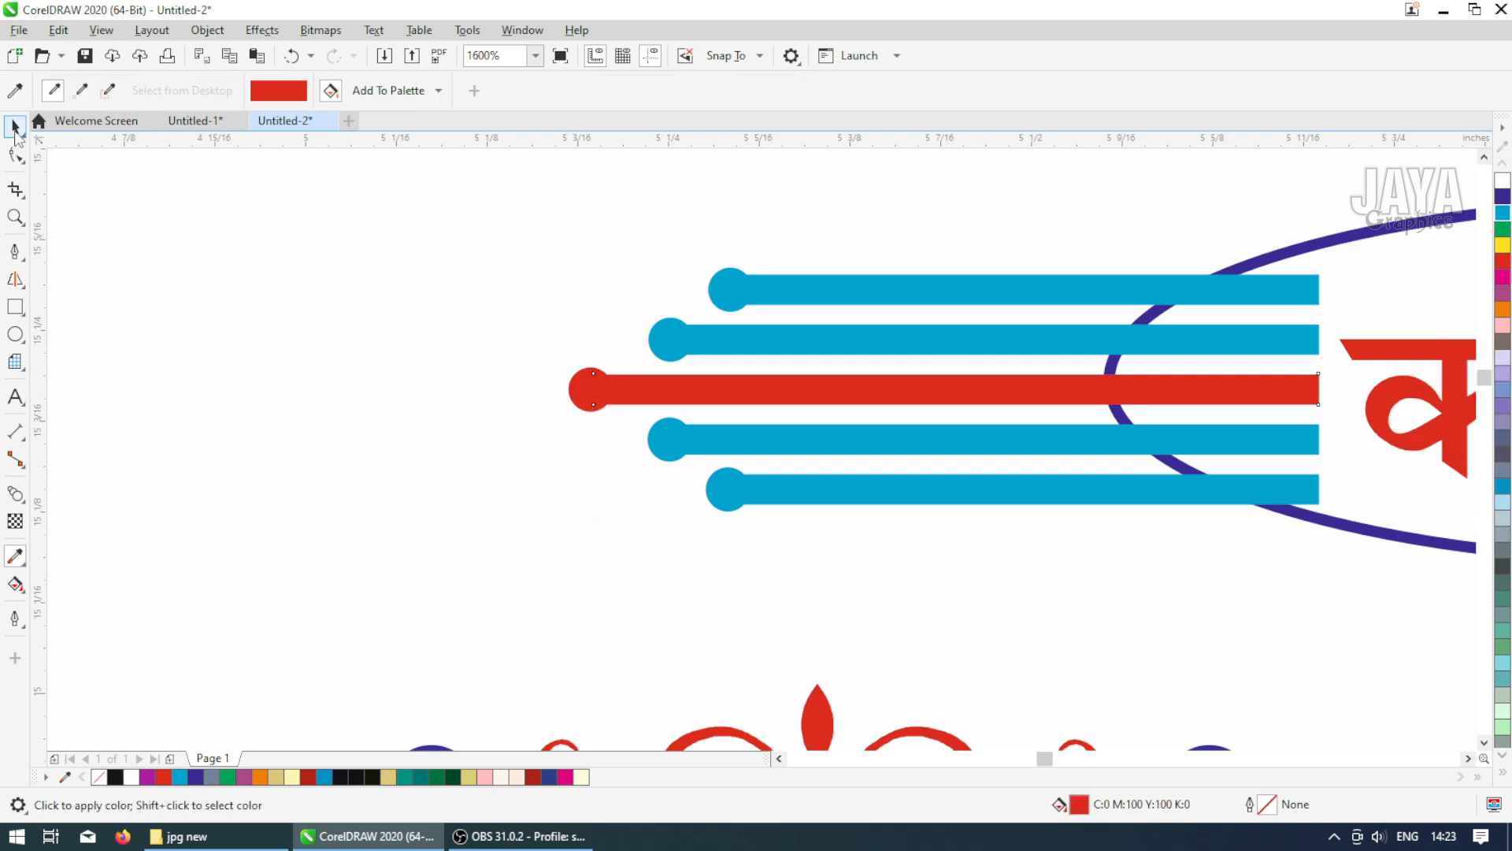
click(15, 126)
Colour the second bar and its end circle dark blue
click(807, 343)
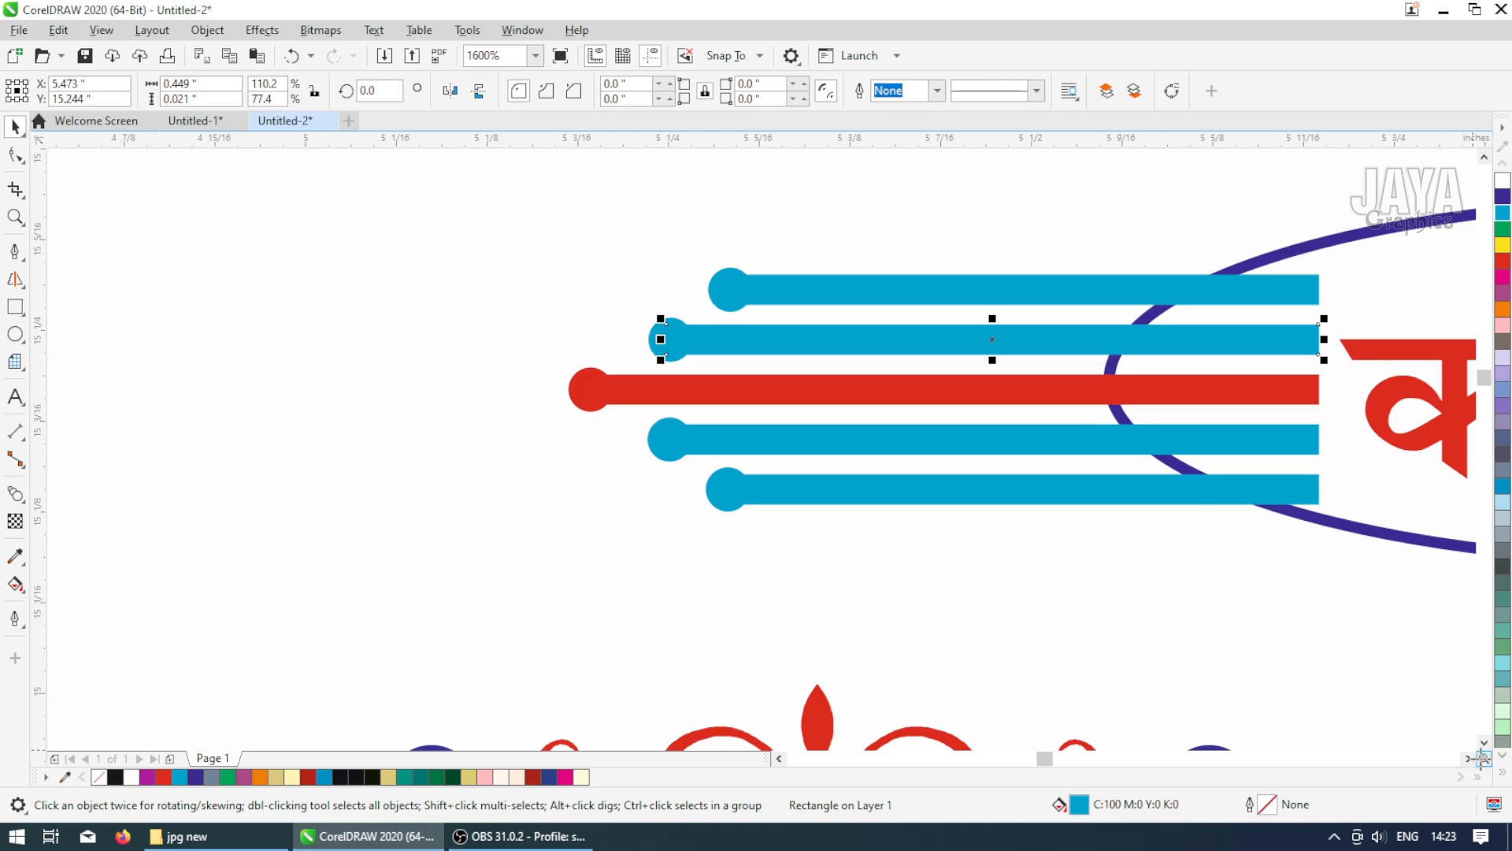
click(1504, 774)
click(1459, 360)
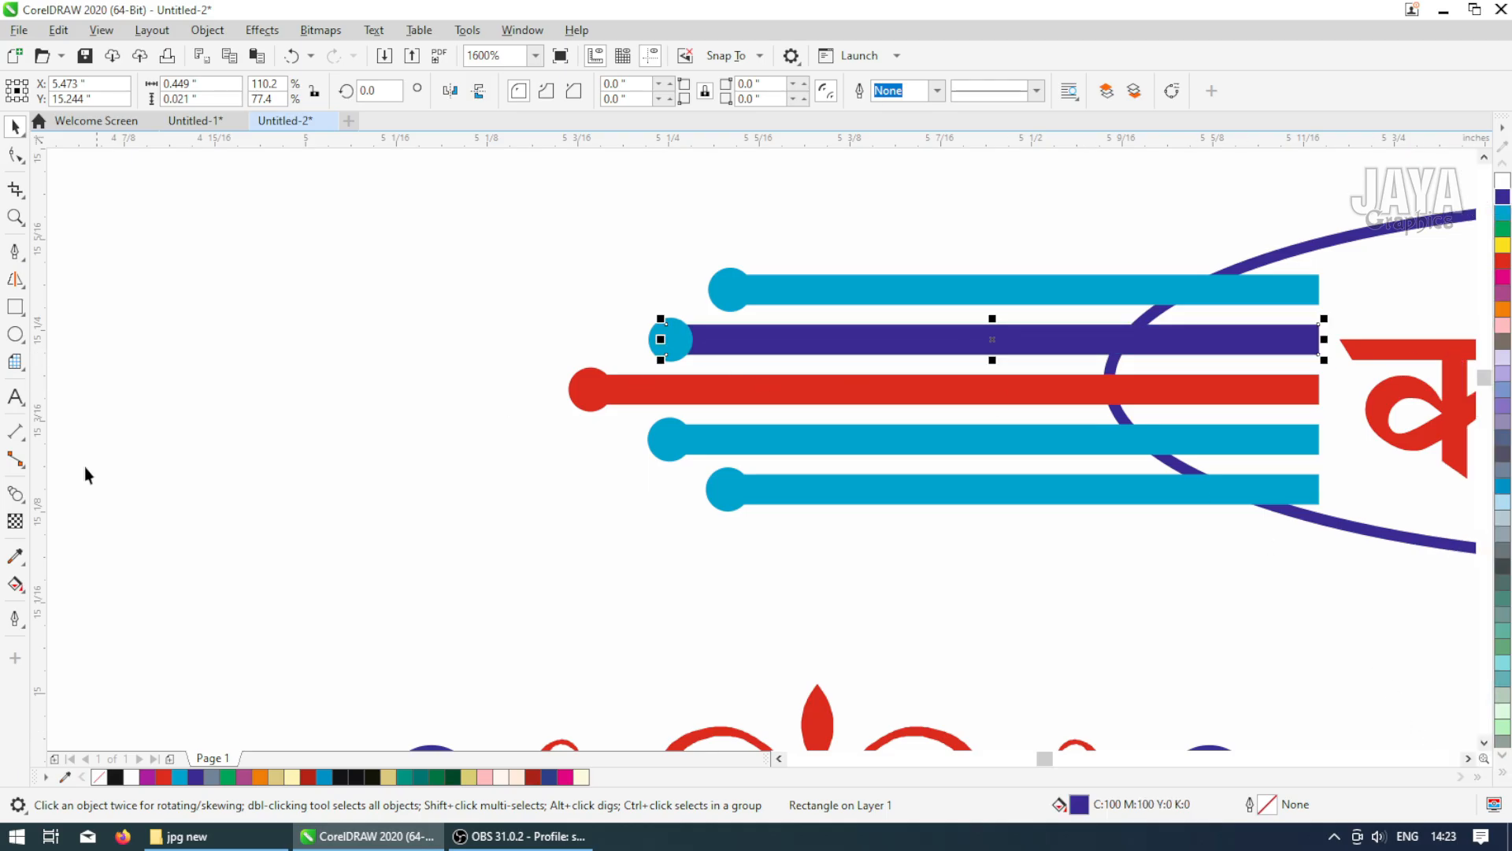
click(13, 557)
click(780, 339)
click(675, 340)
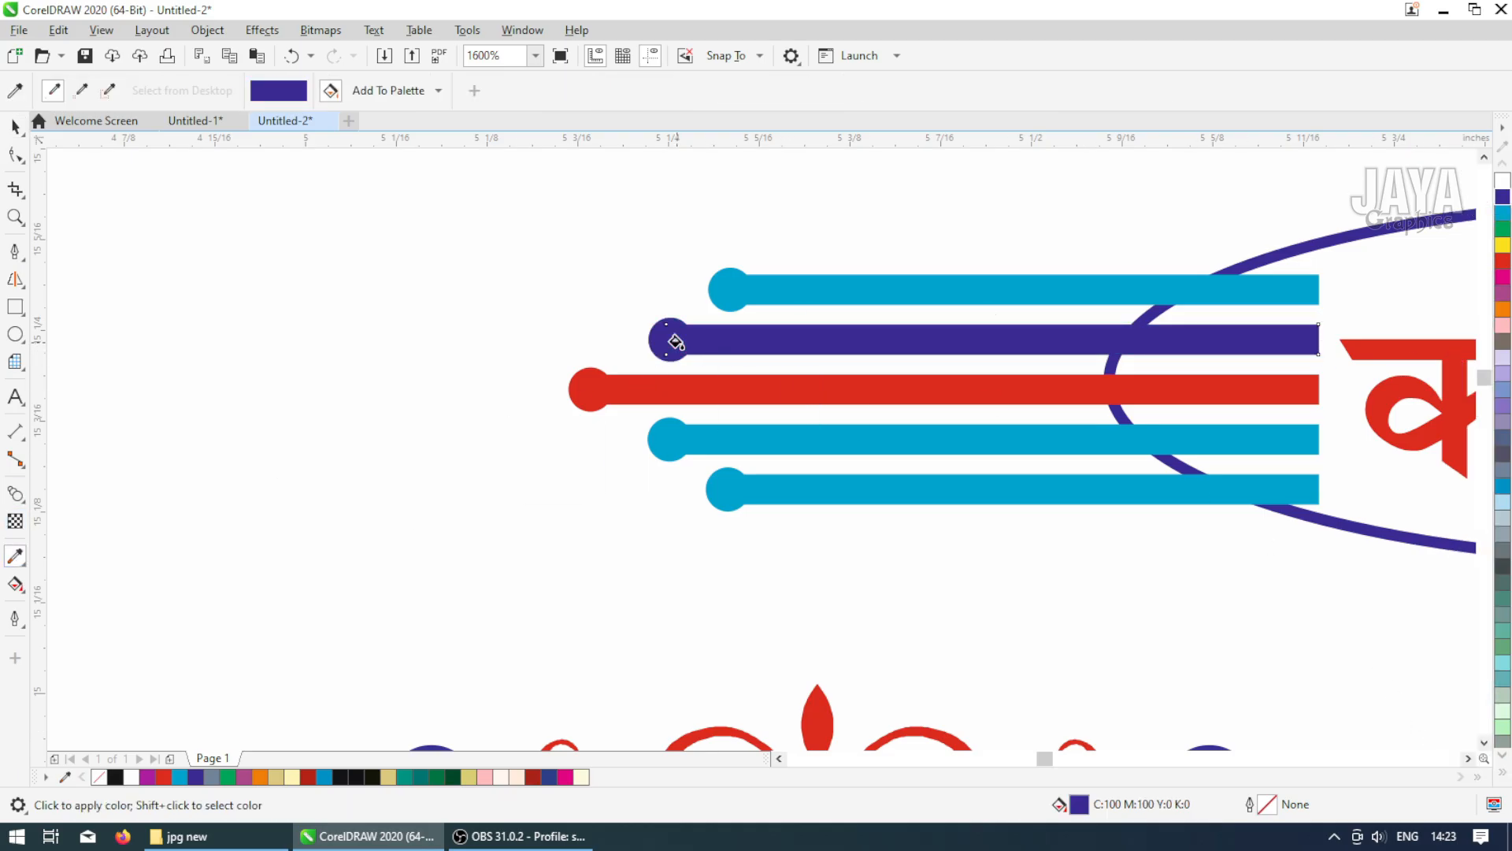
click(16, 126)
Colour the top bar and its end circle green
click(864, 289)
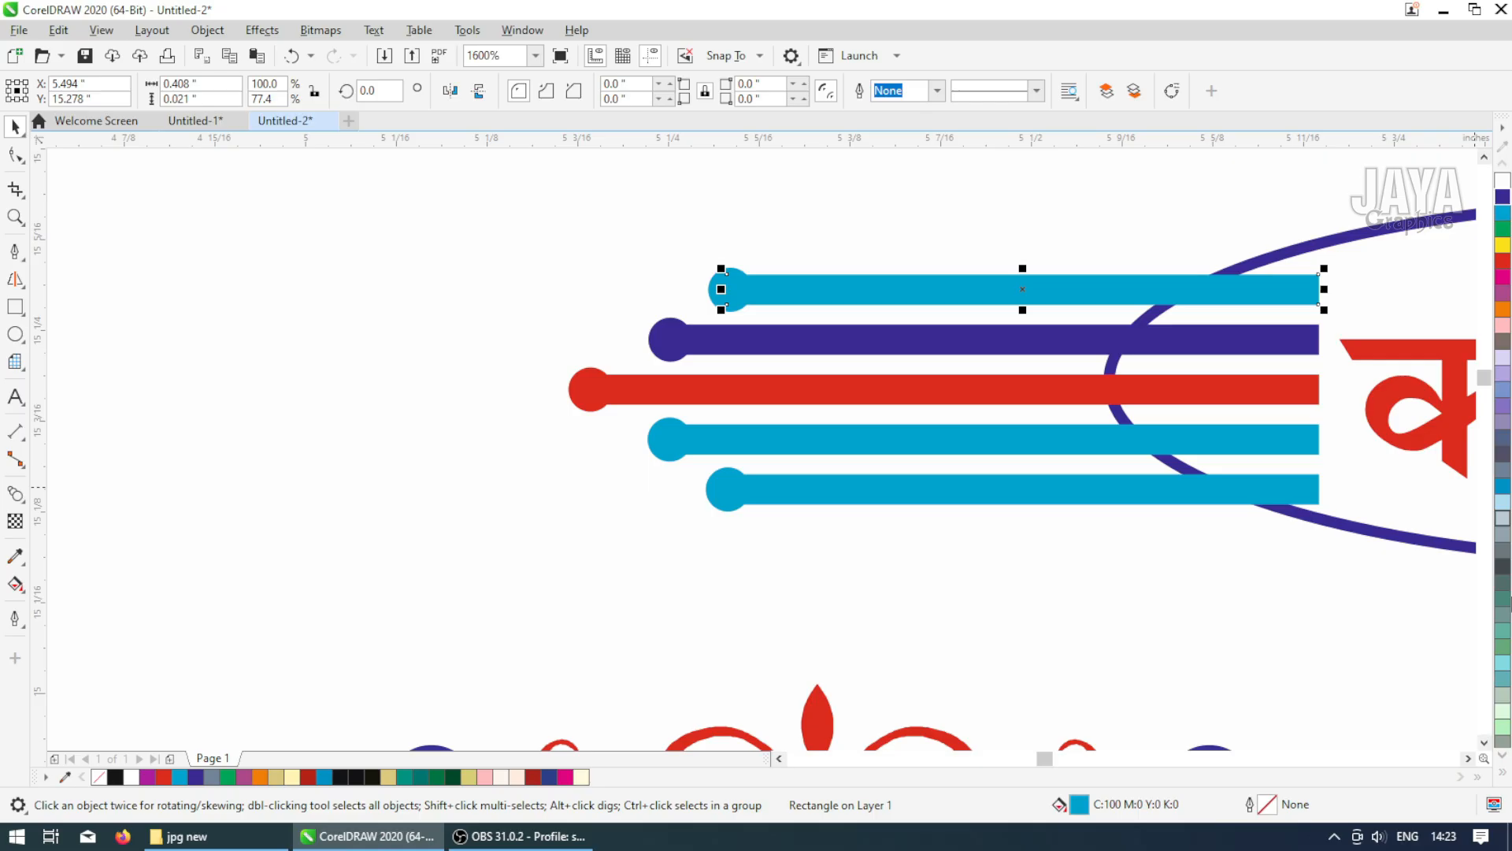
click(1501, 758)
click(1503, 773)
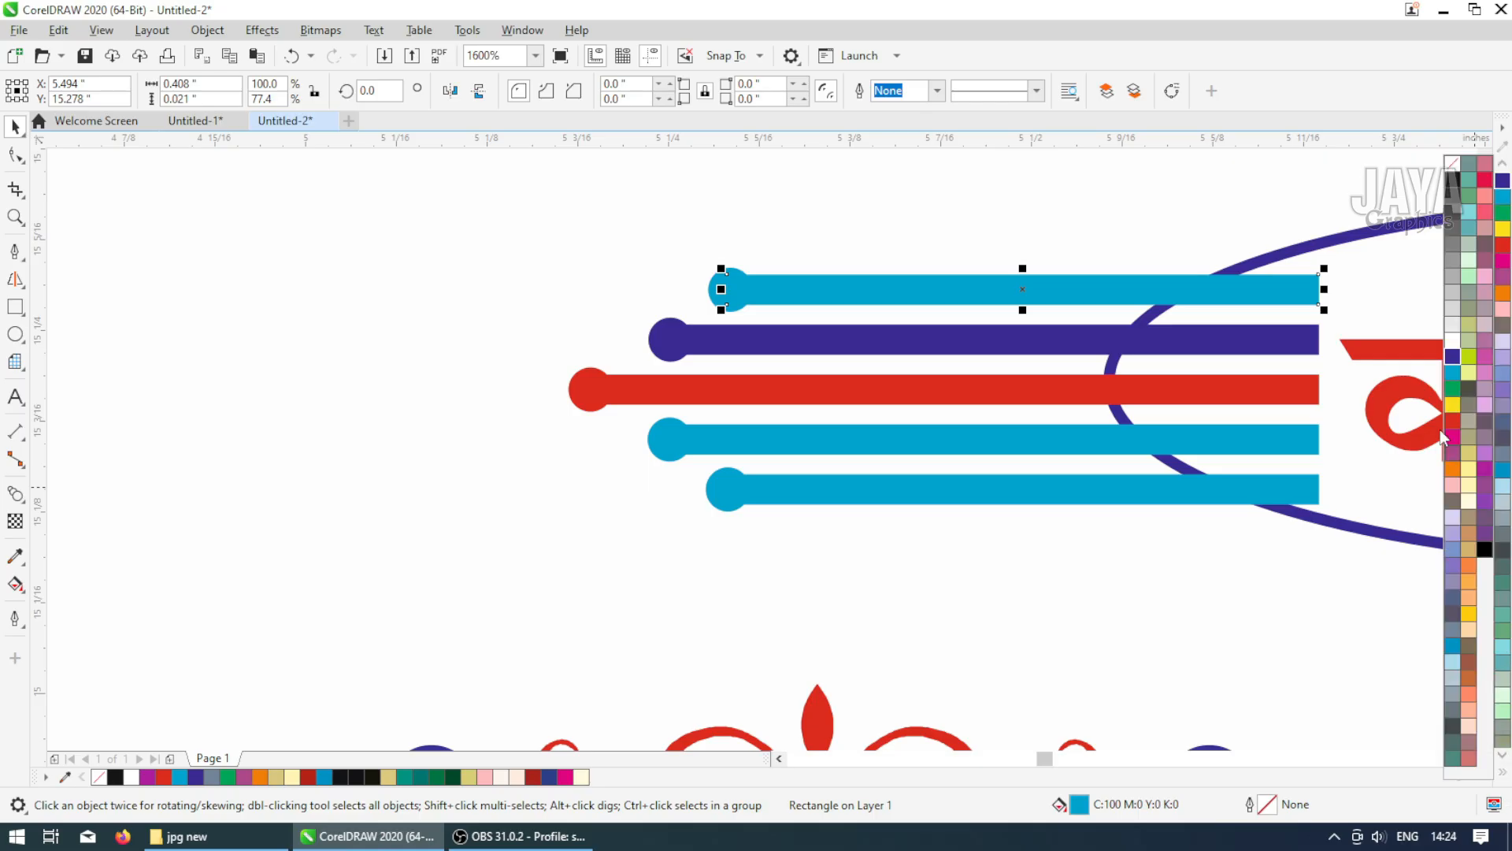
click(1452, 389)
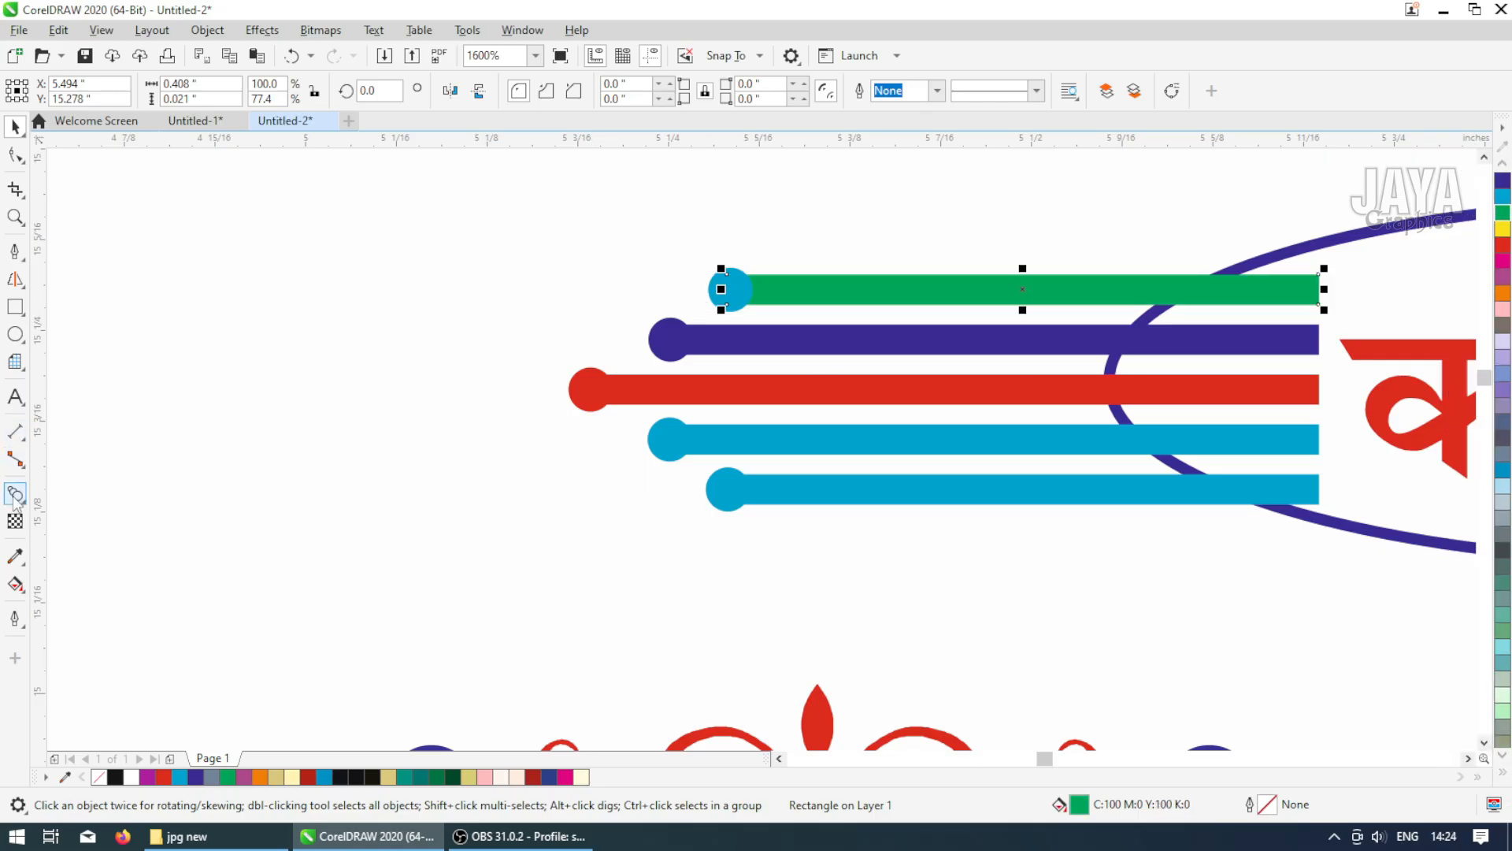
click(15, 555)
click(772, 289)
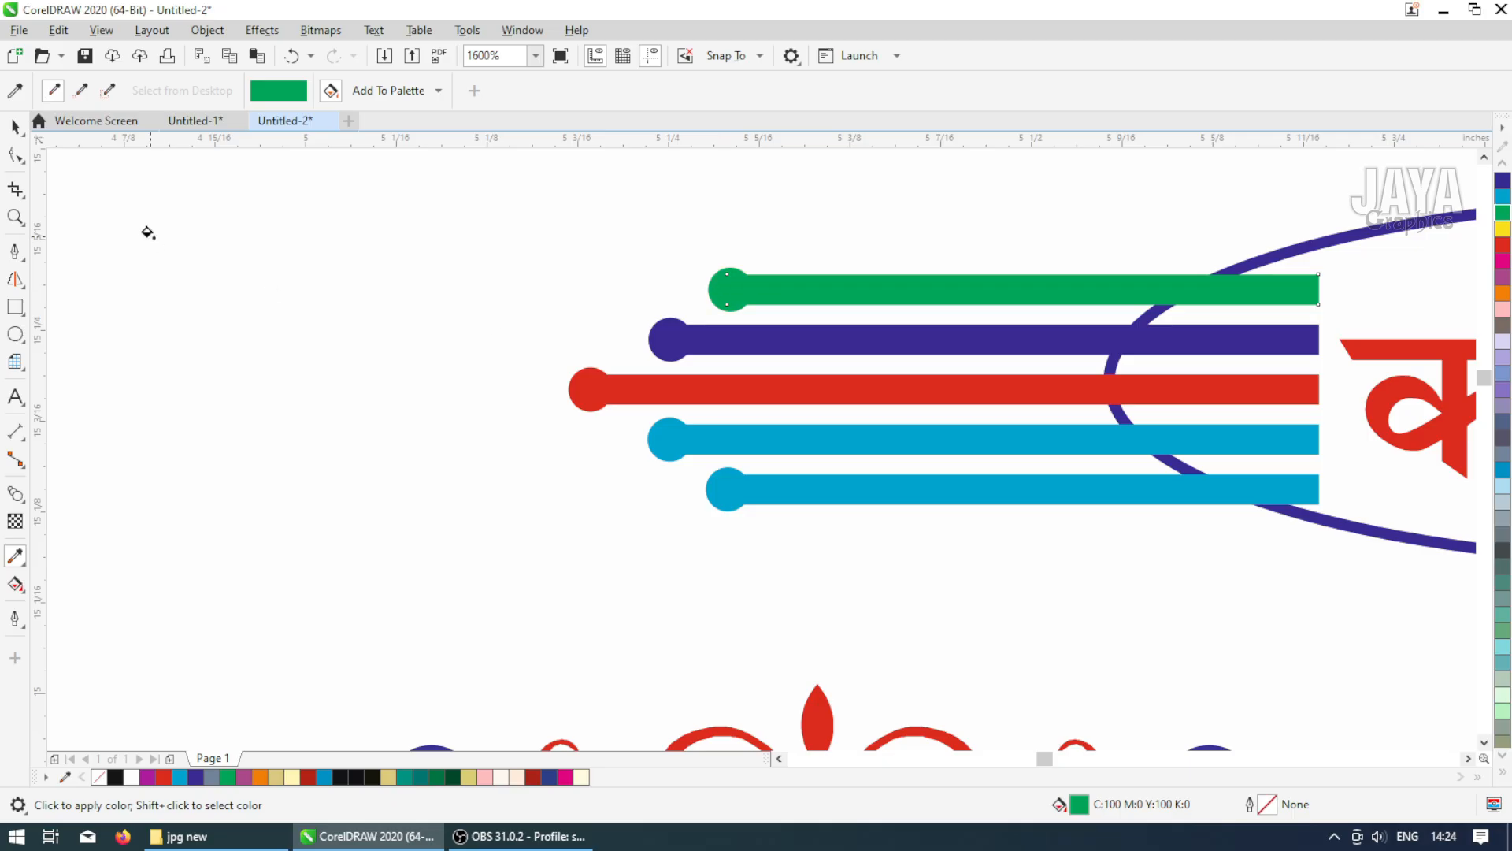
click(15, 126)
Colour the bottom bar and its end circle magenta
click(839, 494)
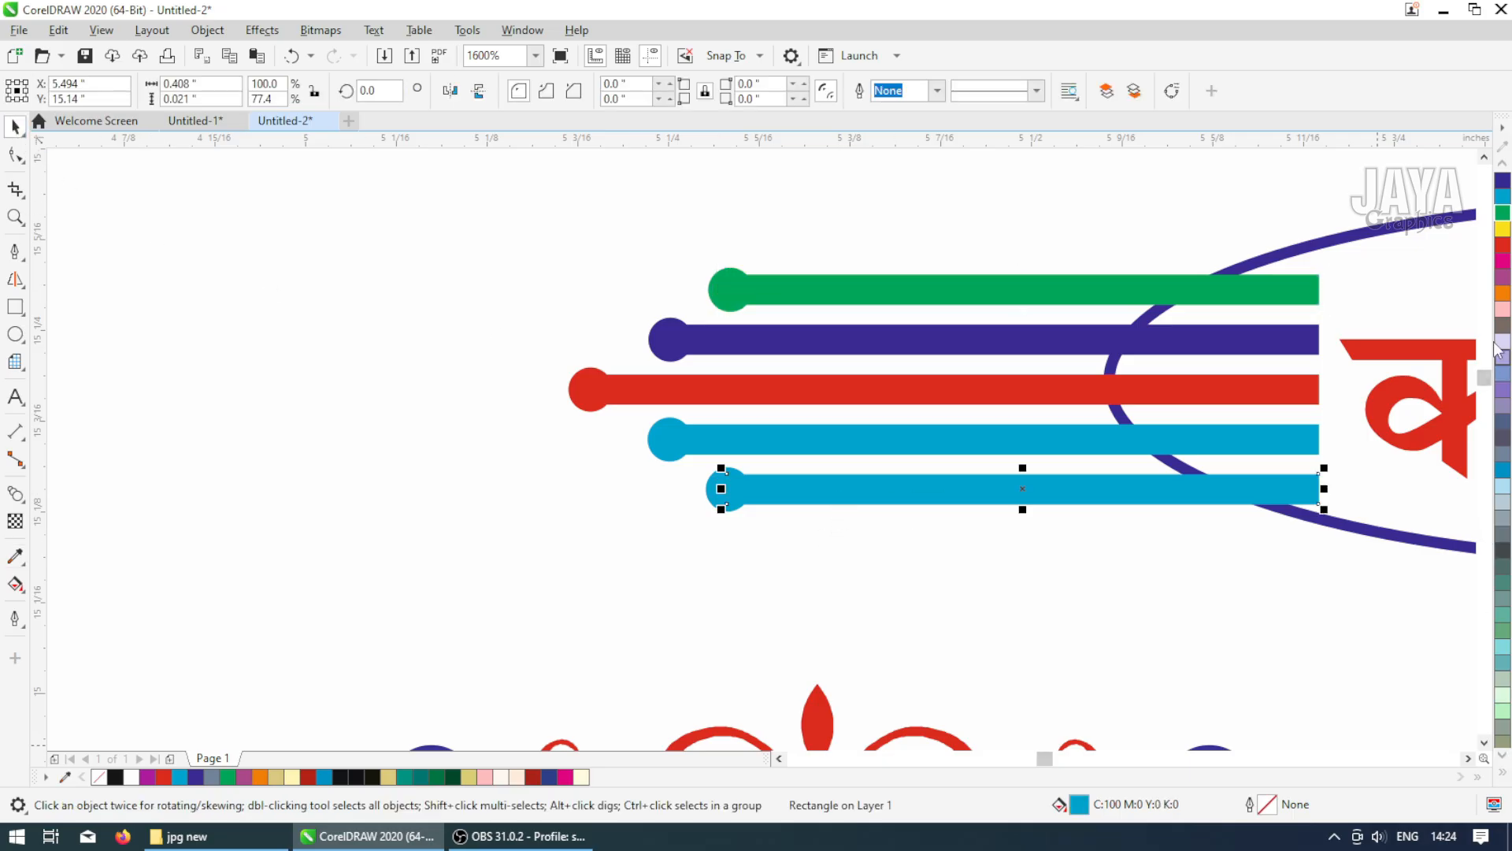
click(1502, 277)
click(15, 555)
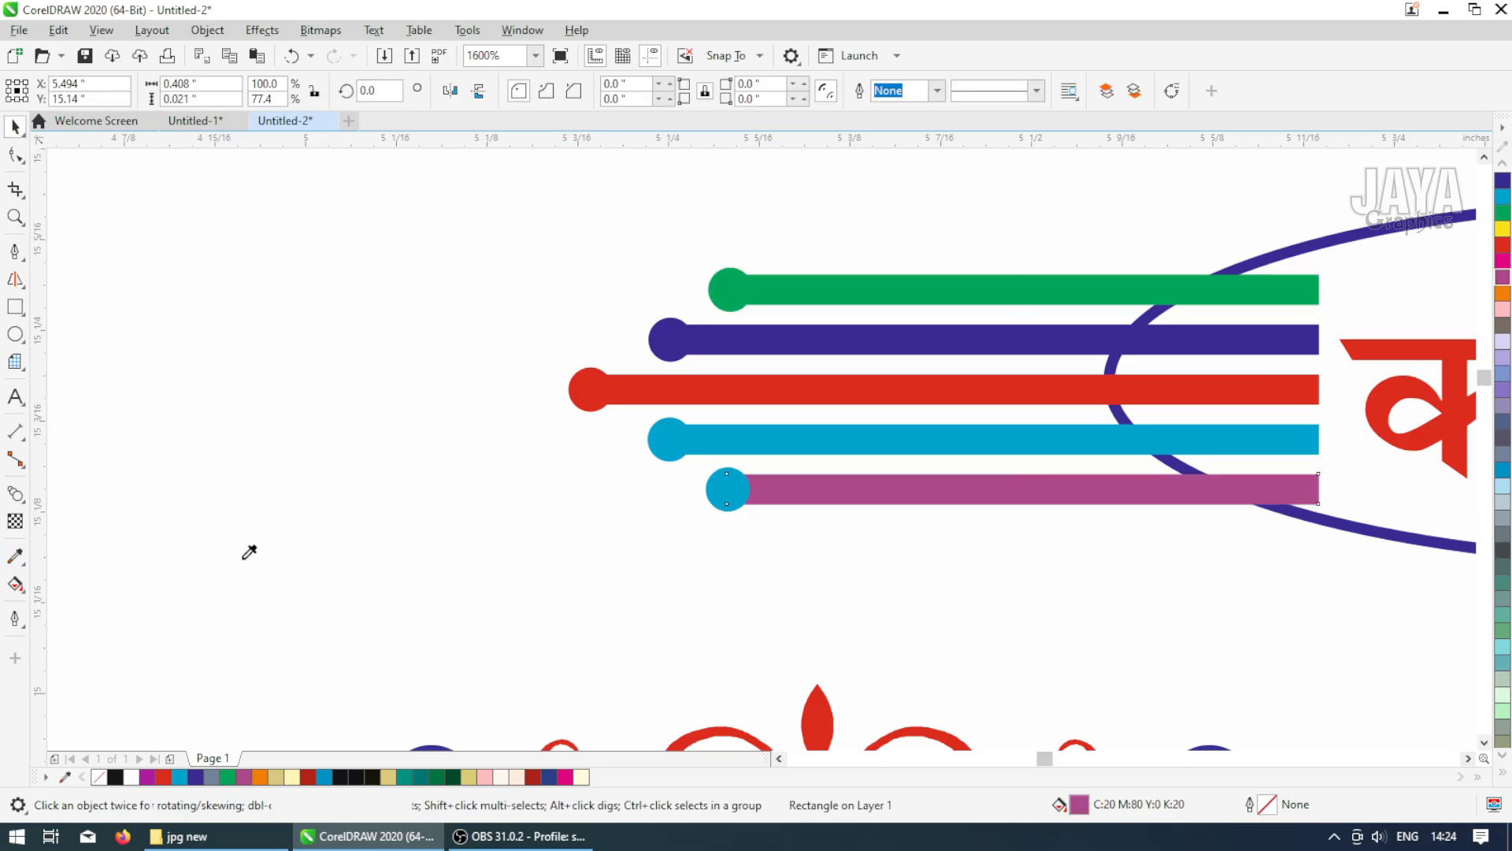
click(854, 489)
click(722, 489)
click(14, 126)
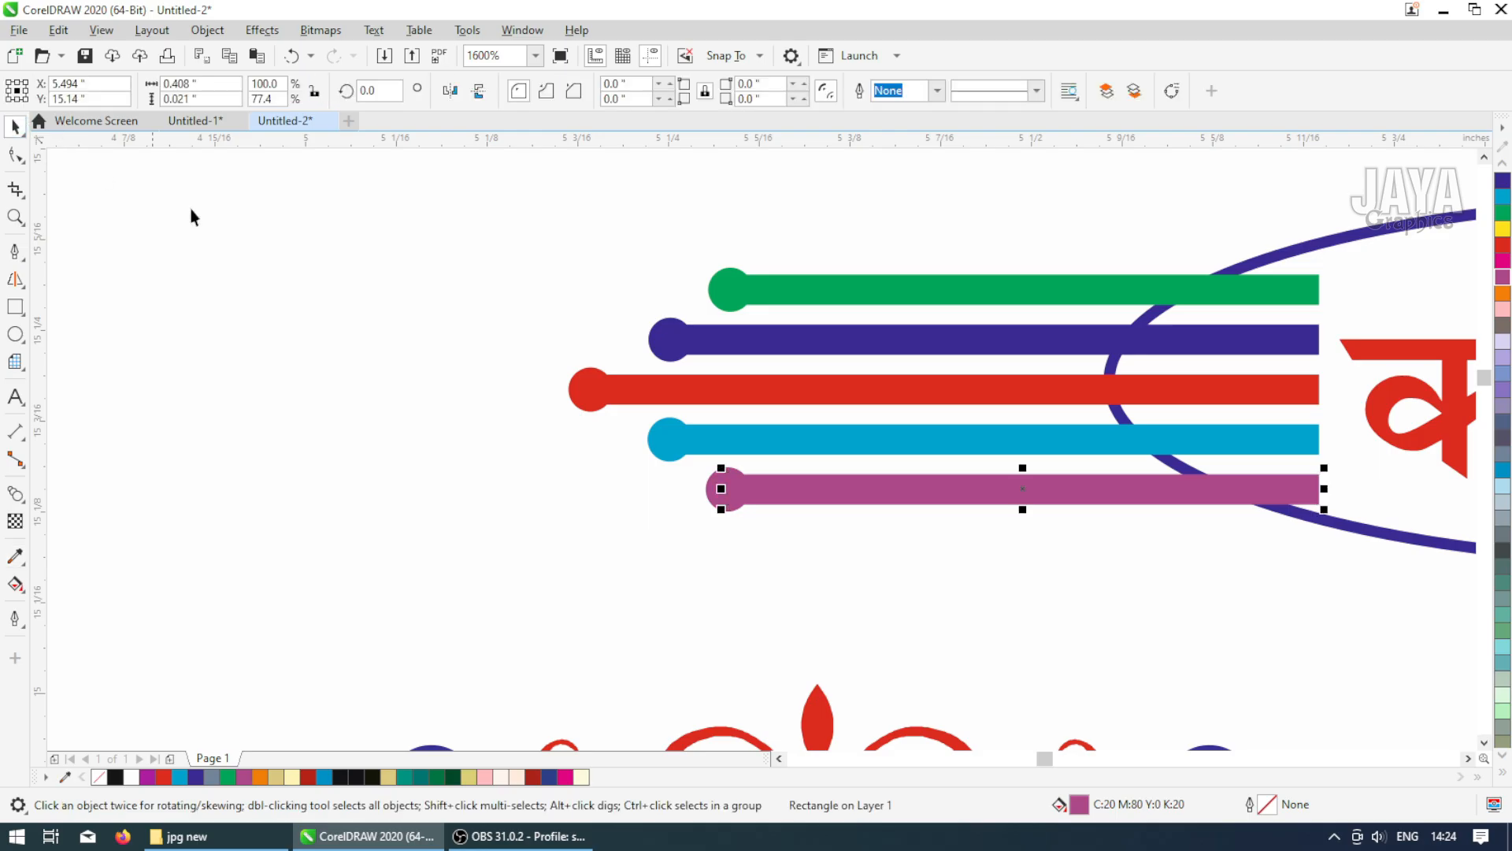
Bring the white ellipse in front of the bar ornament
scroll(658, 397, down, 4)
click(949, 352)
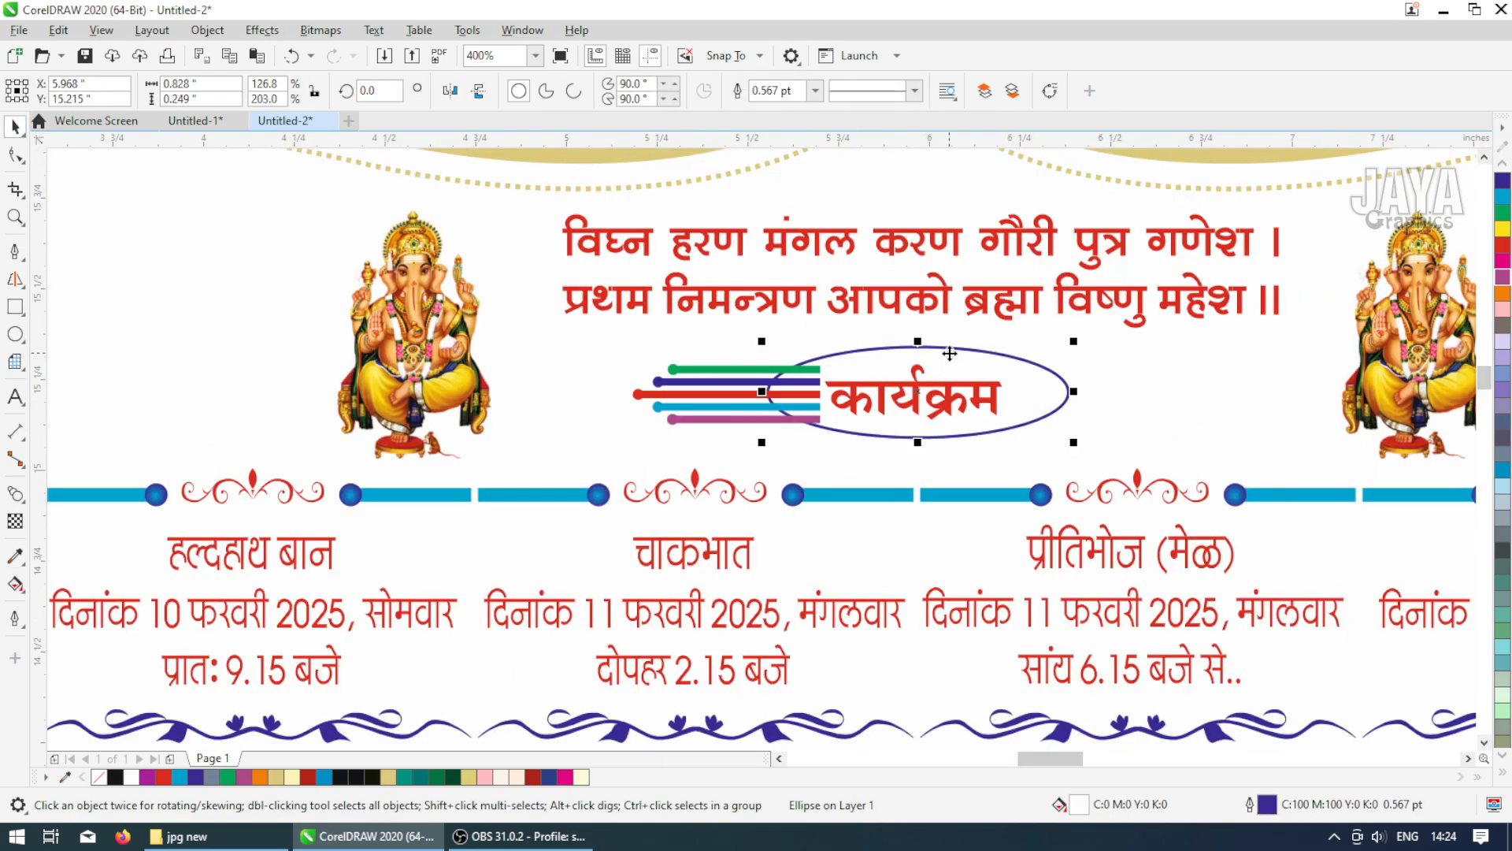
key(shift+Page_Up)
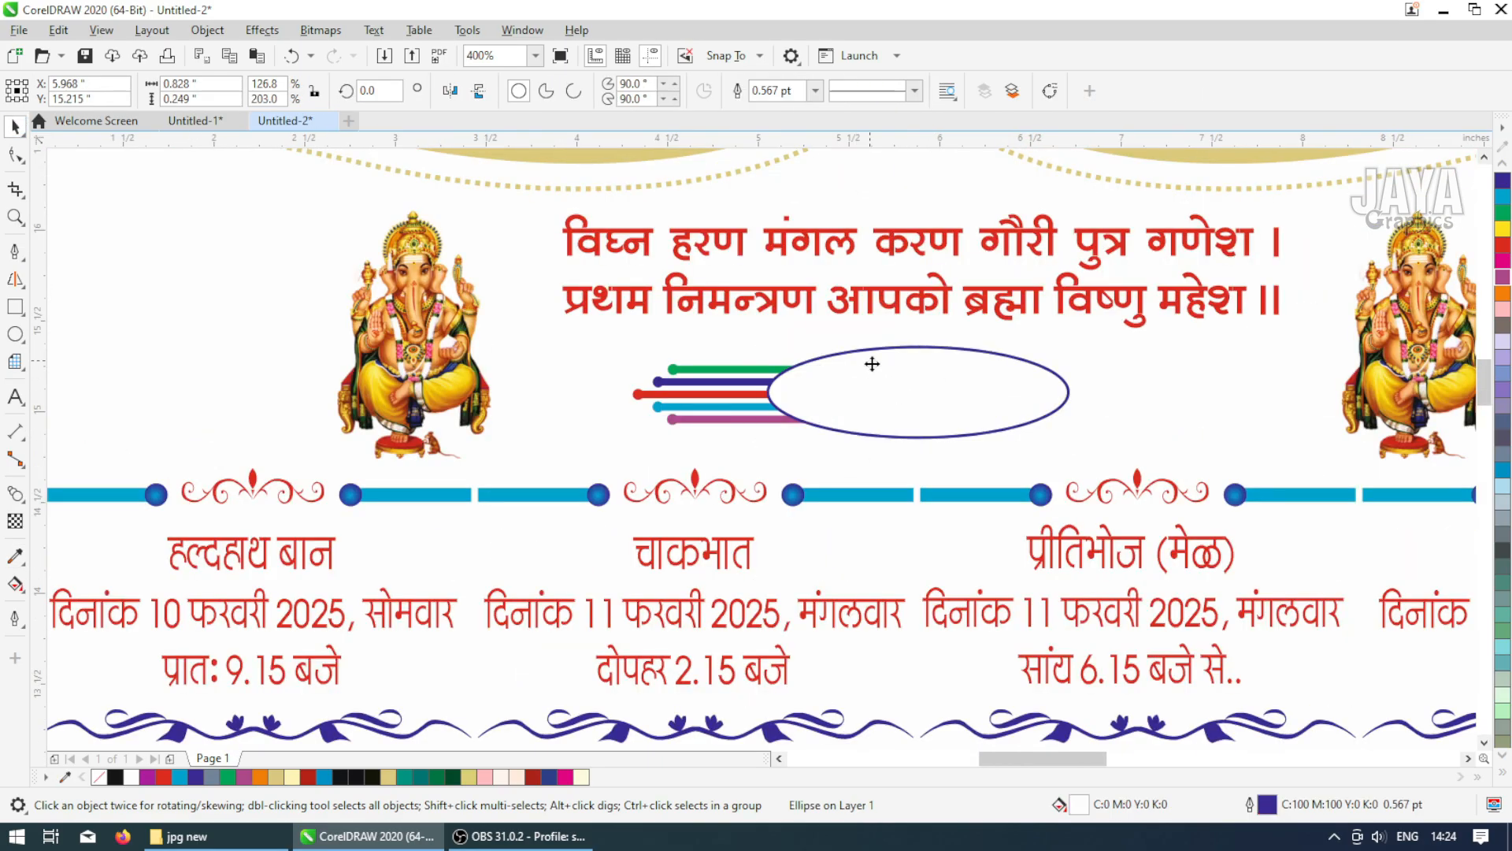
Place a horizontally mirrored copy of the bar ornament on the ellipse's right side and bring the ellipse to the front
scroll(872, 363, down, 1)
click(779, 165)
drag(897, 394, 908, 404)
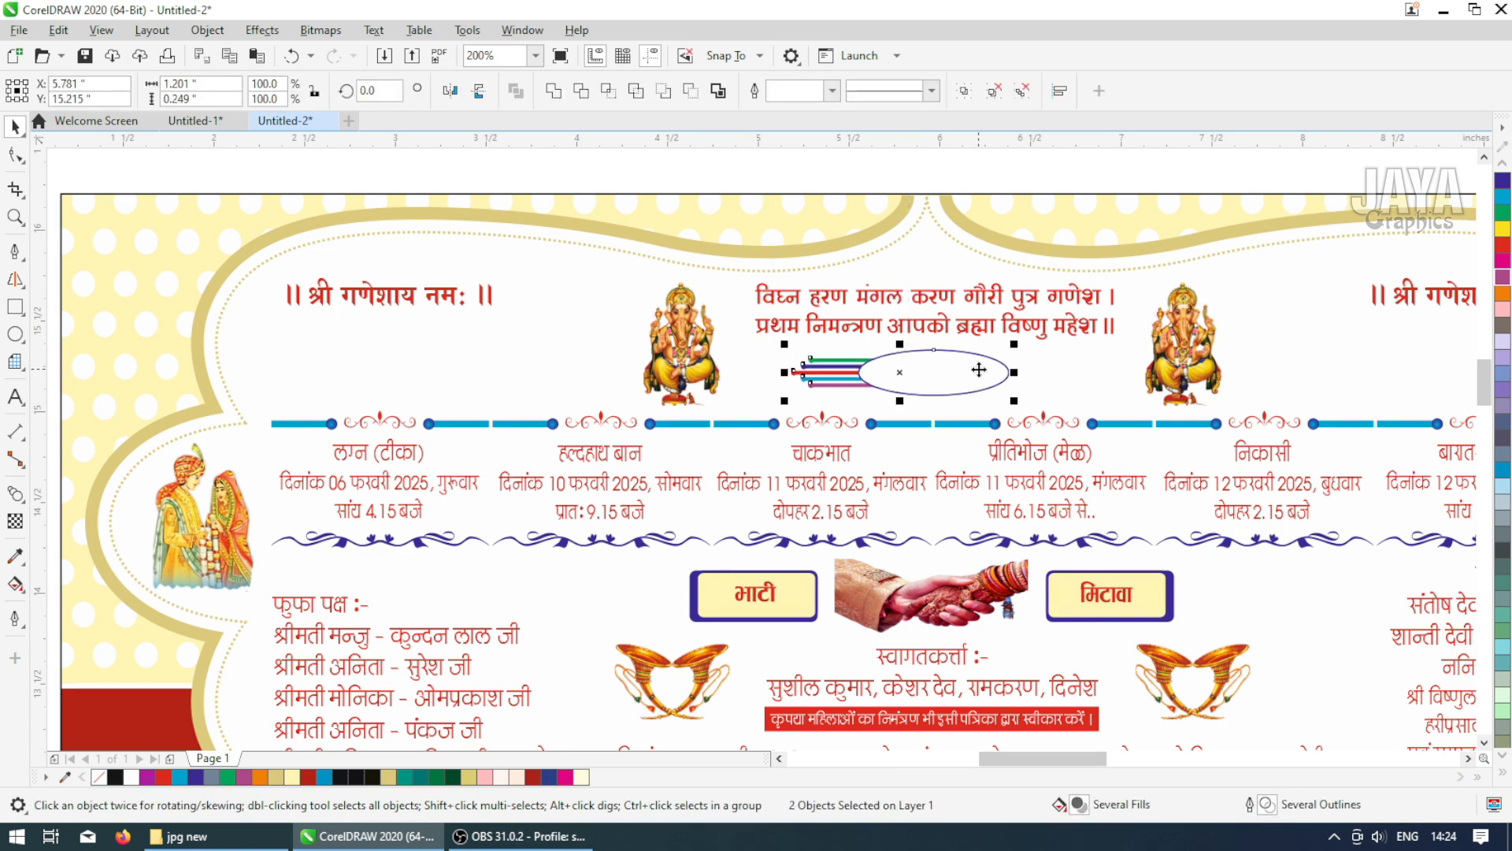
click(818, 373)
drag(816, 374, 1042, 378)
click(460, 95)
click(931, 375)
key(shift+Page_Up)
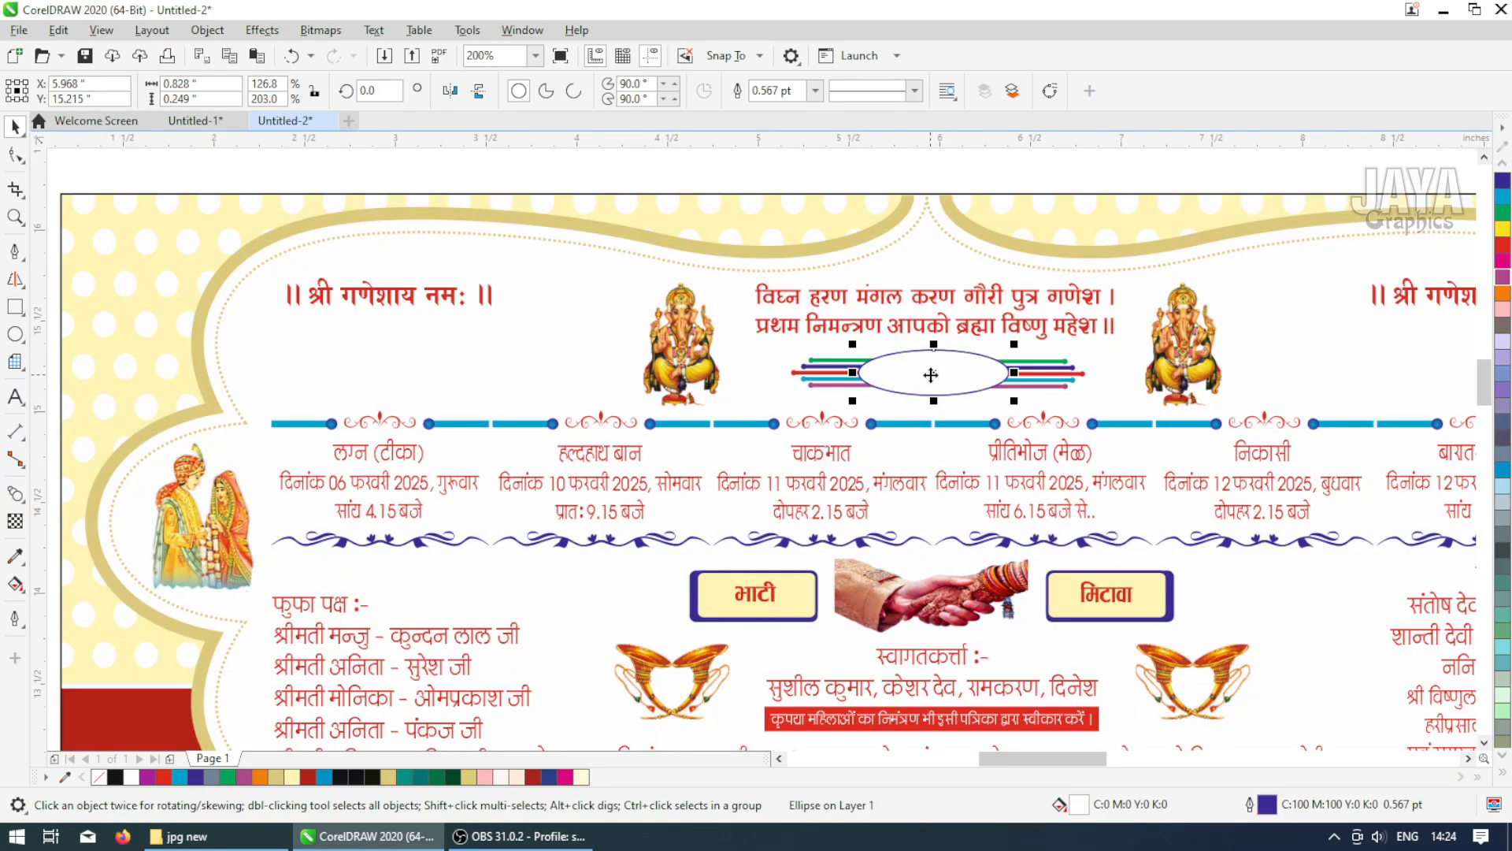